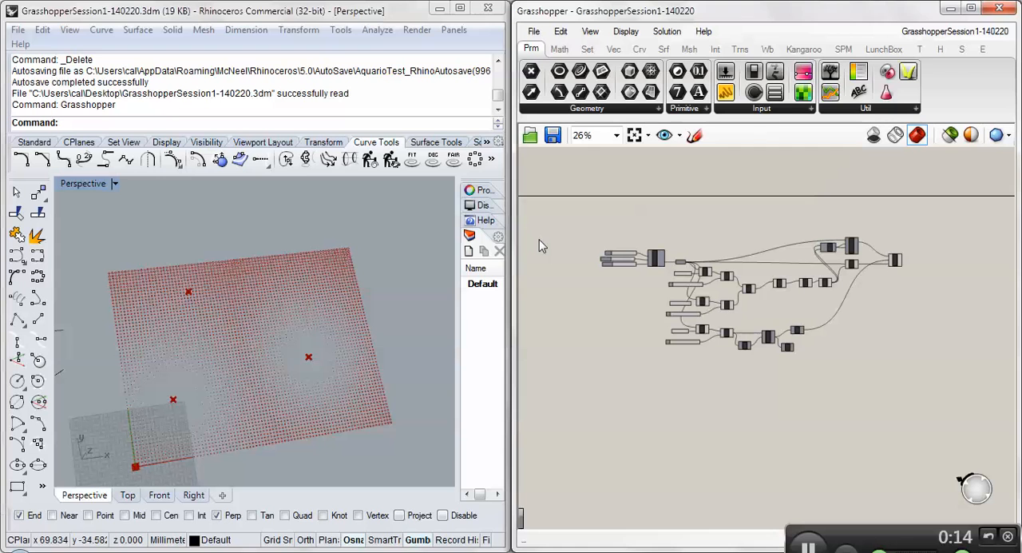
- Open Grasshopper's components folder, where third-party component libraries are stored
{"action": "mouse_move", "coordinate": [169, 234]}
{"action": "right_mouse_down"}
{"action": "mouse_move", "coordinate": [162, 211]}
{"action": "mouse_move", "coordinate": [185, 232]}
{"action": "right_mouse_up"}
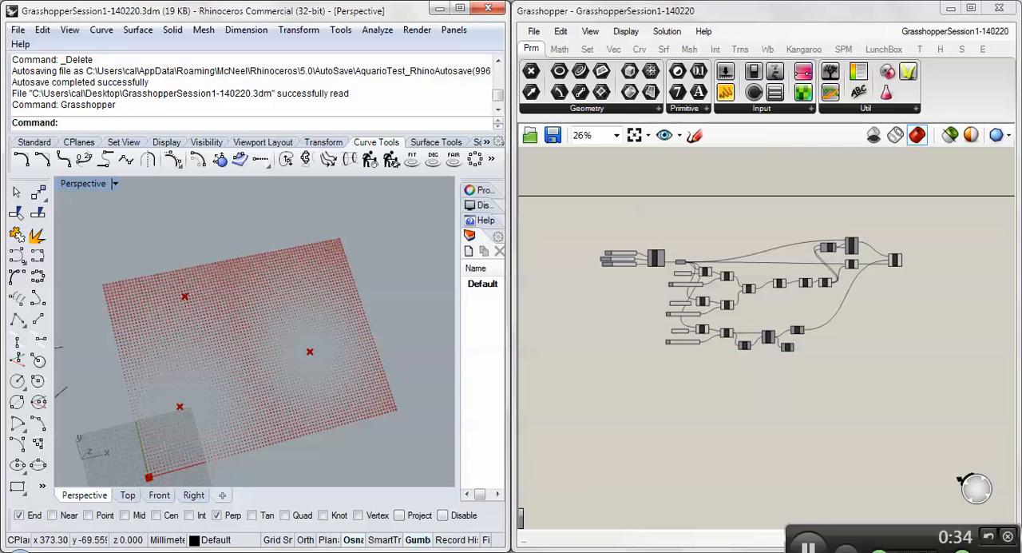
{"action": "mouse_move", "coordinate": [68, 523]}
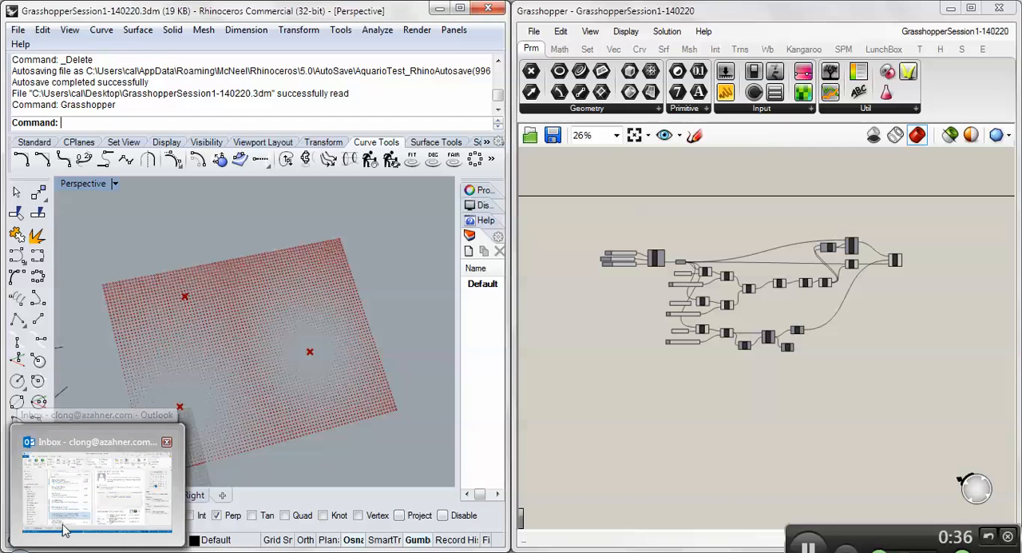
{"action": "left_click", "coordinate": [533, 33]}
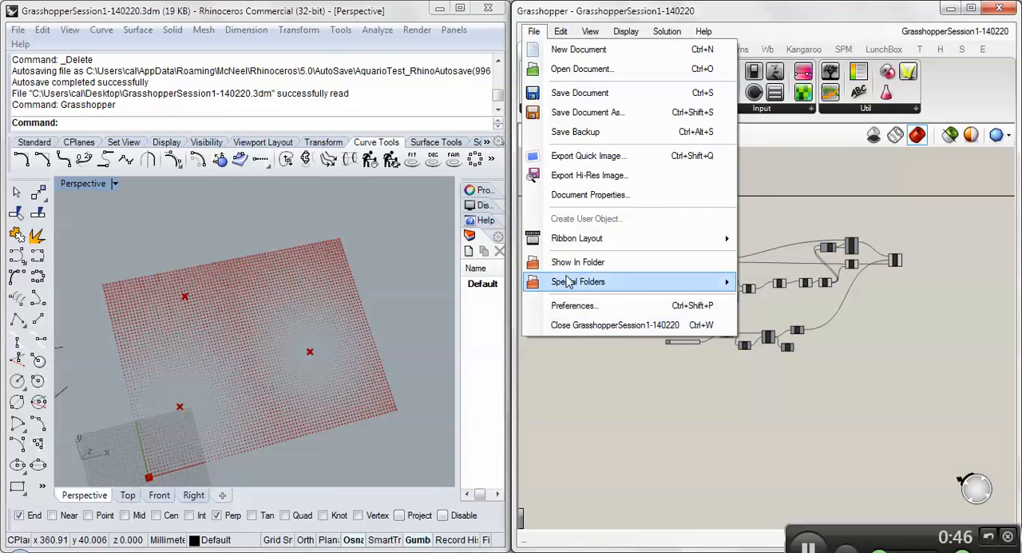
{"action": "mouse_move", "coordinate": [569, 278]}
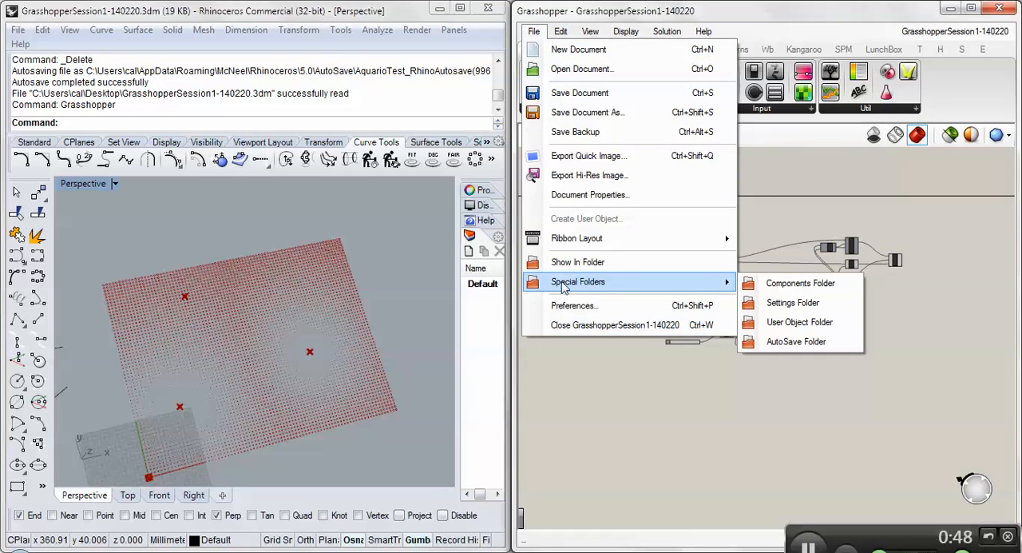
{"action": "left_click", "coordinate": [801, 283]}
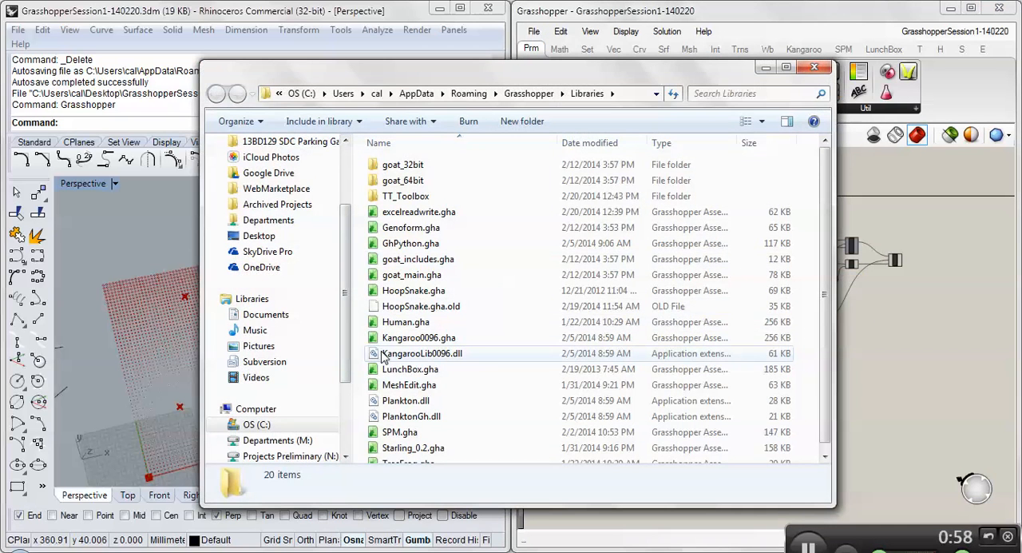
- Look inside the TT_Toolbox folder at TTToolbox.gha and return to the Libraries folder
{"action": "left_click", "coordinate": [404, 293]}
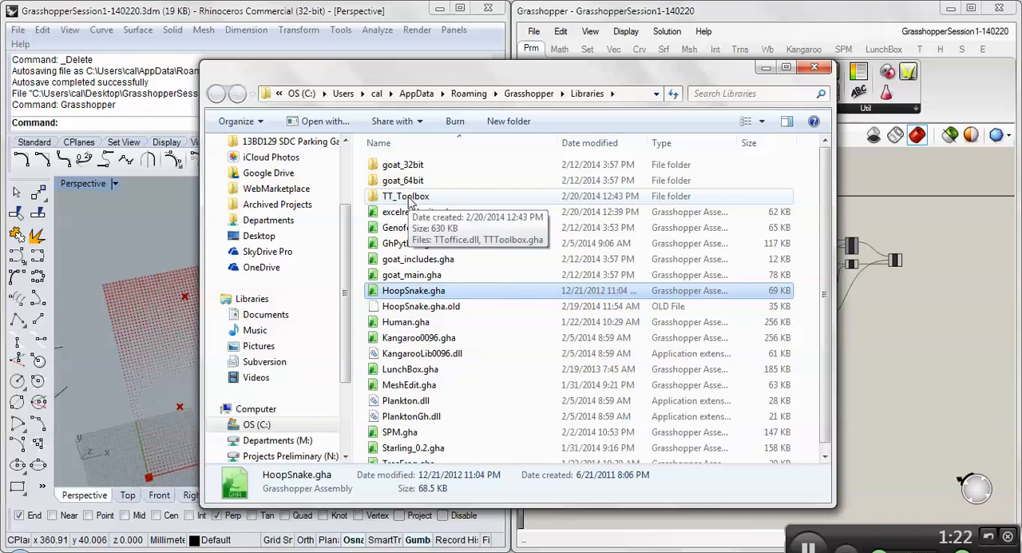
{"action": "double_click", "coordinate": [407, 197]}
{"action": "left_click", "coordinate": [411, 182]}
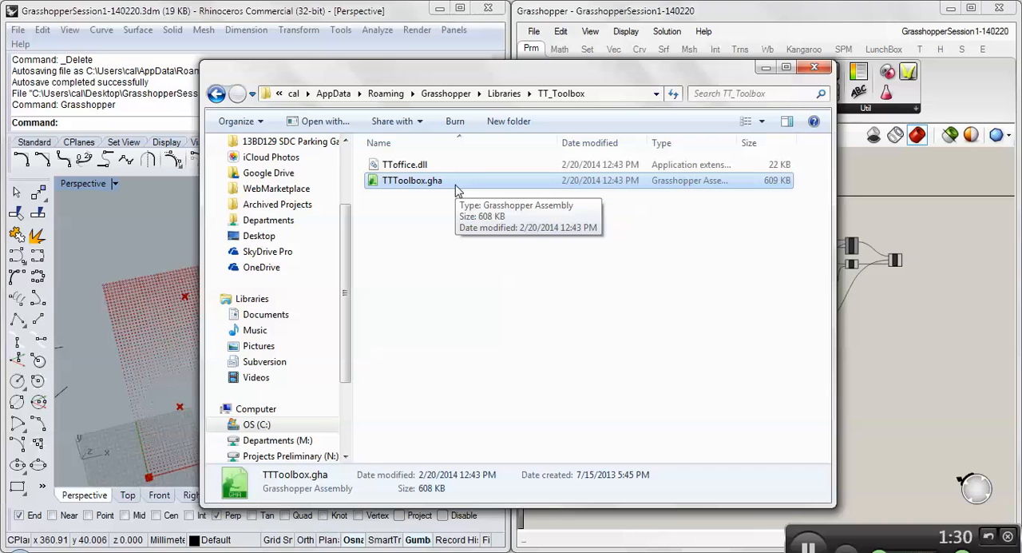
{"action": "left_click", "coordinate": [215, 95]}
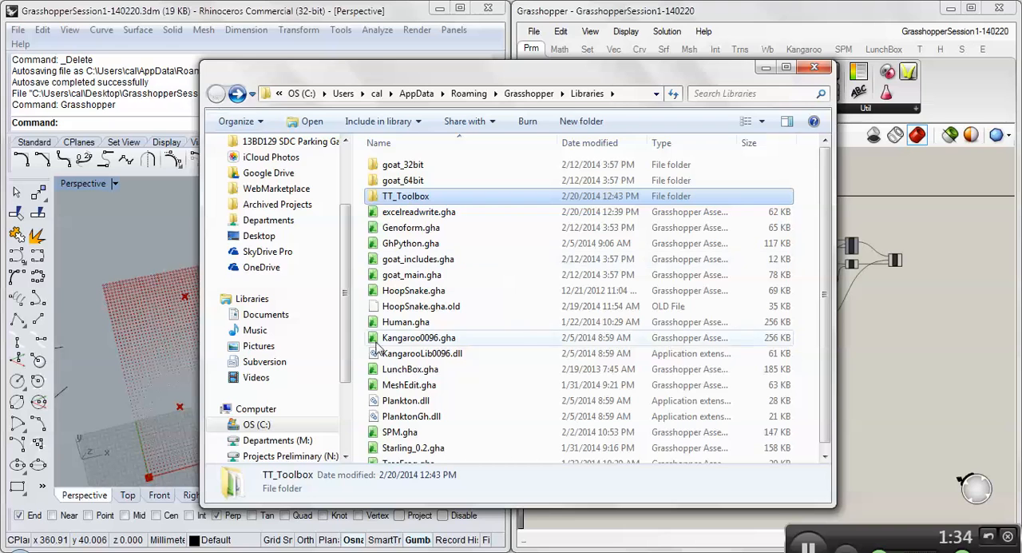
- Check the general file properties of HoopSnake.gha without changing them, and close the Libraries folder
{"action": "left_click", "coordinate": [402, 291]}
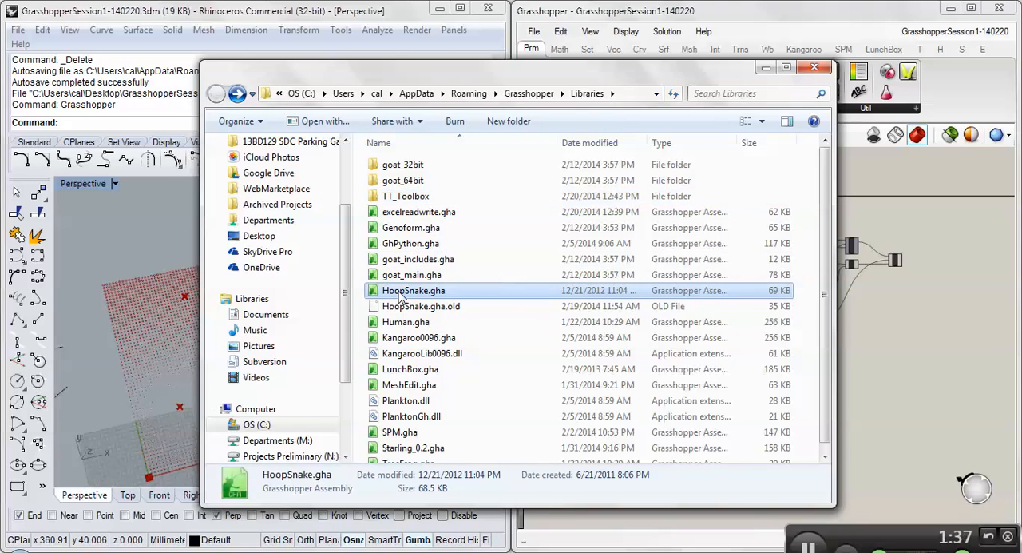
{"action": "right_click", "coordinate": [402, 293]}
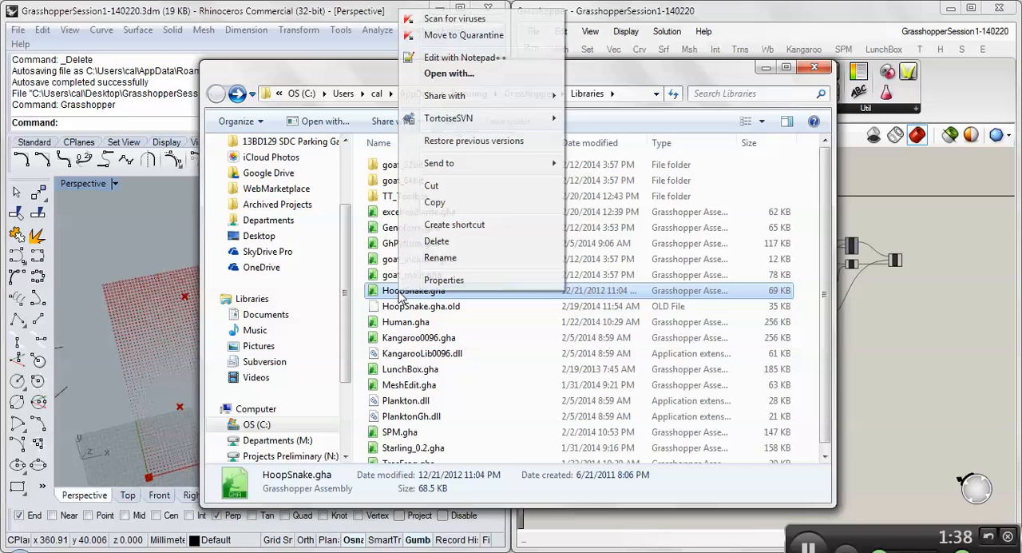
{"action": "left_click", "coordinate": [456, 281]}
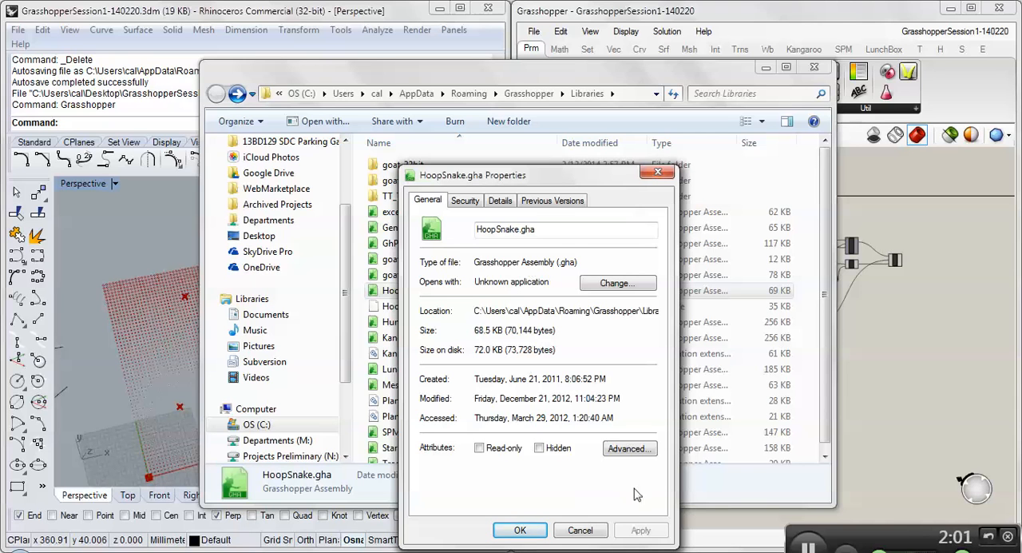
{"action": "left_click", "coordinate": [574, 532]}
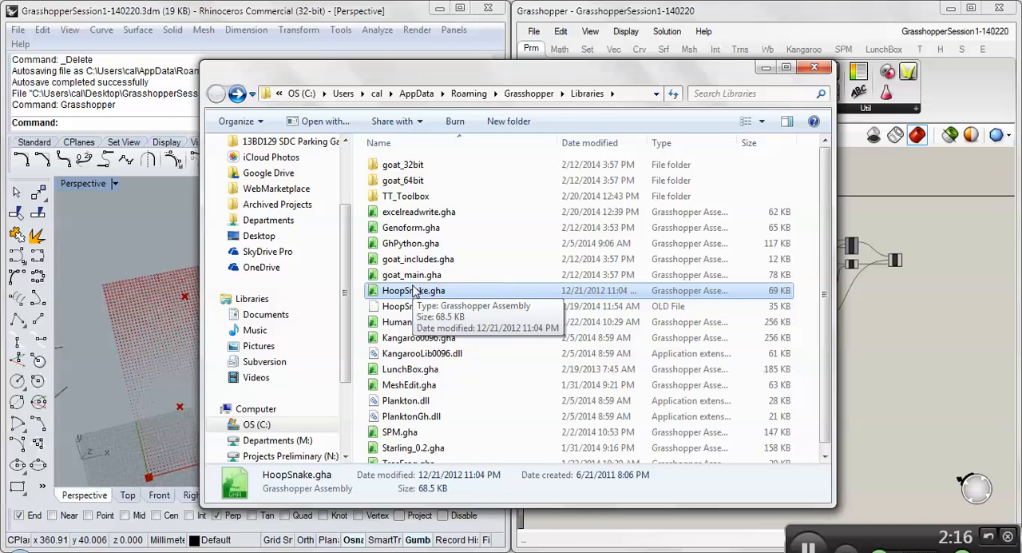
{"action": "left_click", "coordinate": [815, 67]}
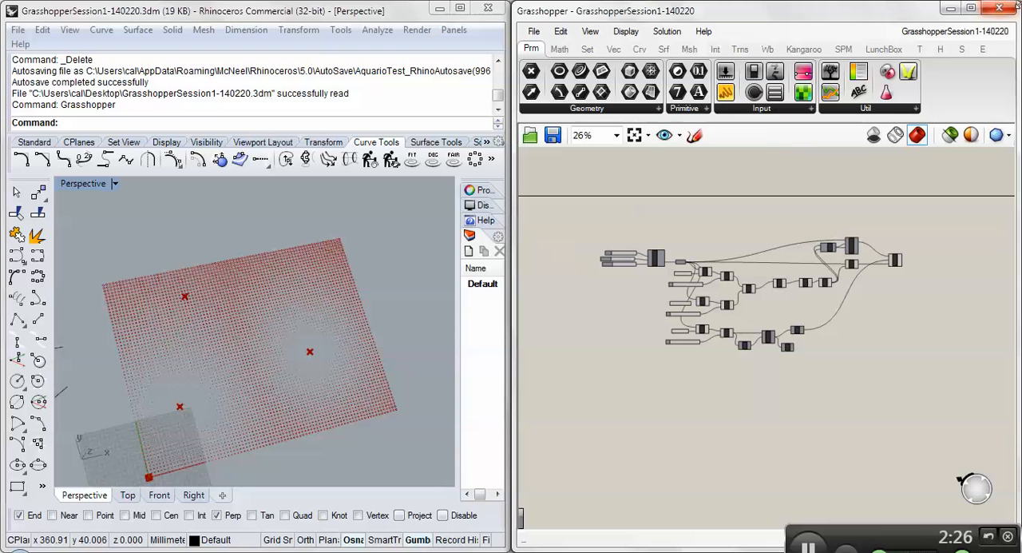
{"action": "left_click", "coordinate": [1000, 9]}
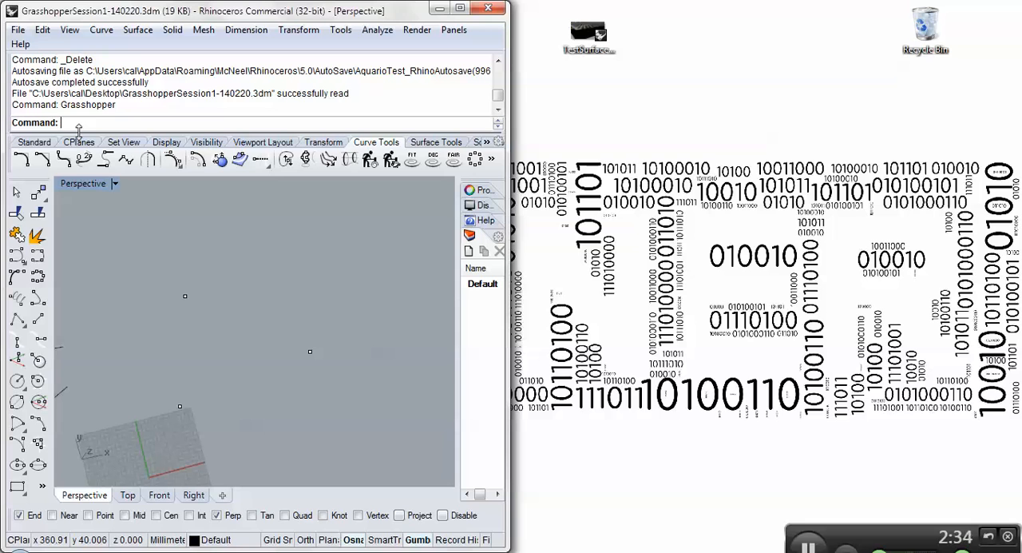
{"action": "type", "text": "Unlo"}
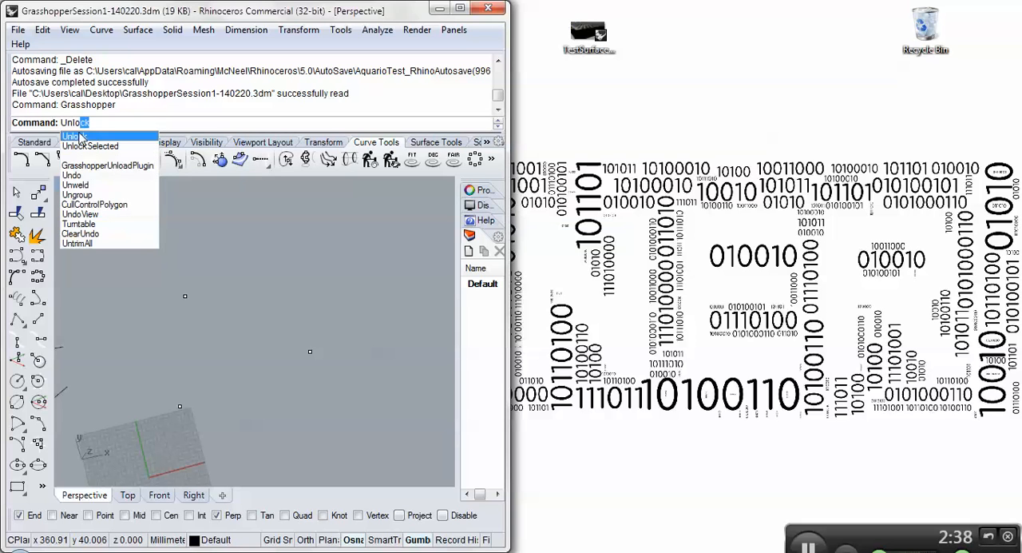
{"action": "key", "text": "BackSpace"}
{"action": "key", "text": "BackSpace"}
{"action": "key", "text": "BackSpace"}
{"action": "key", "text": "BackSpace"}
{"action": "type", "text": "G"}
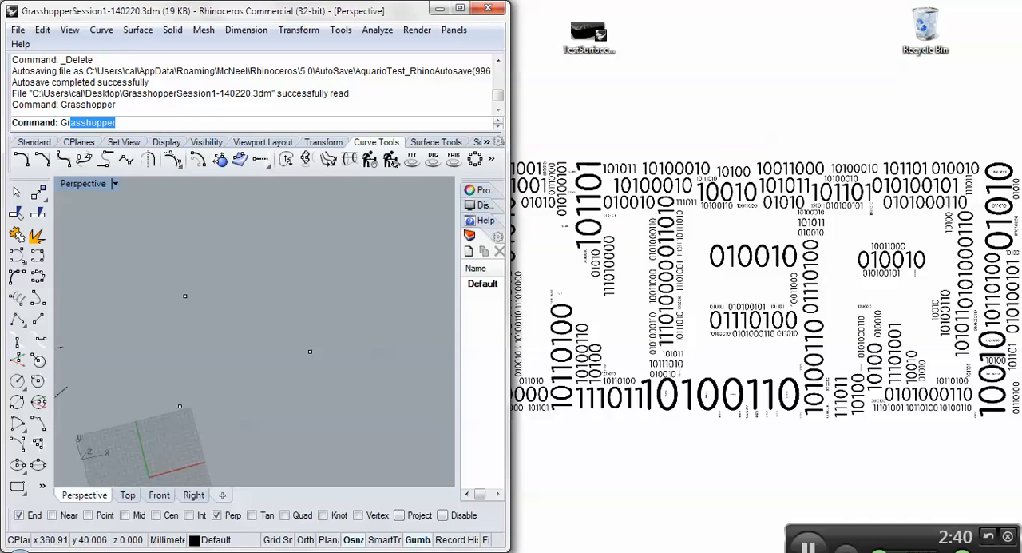
{"action": "type", "text": "rasshopper"}
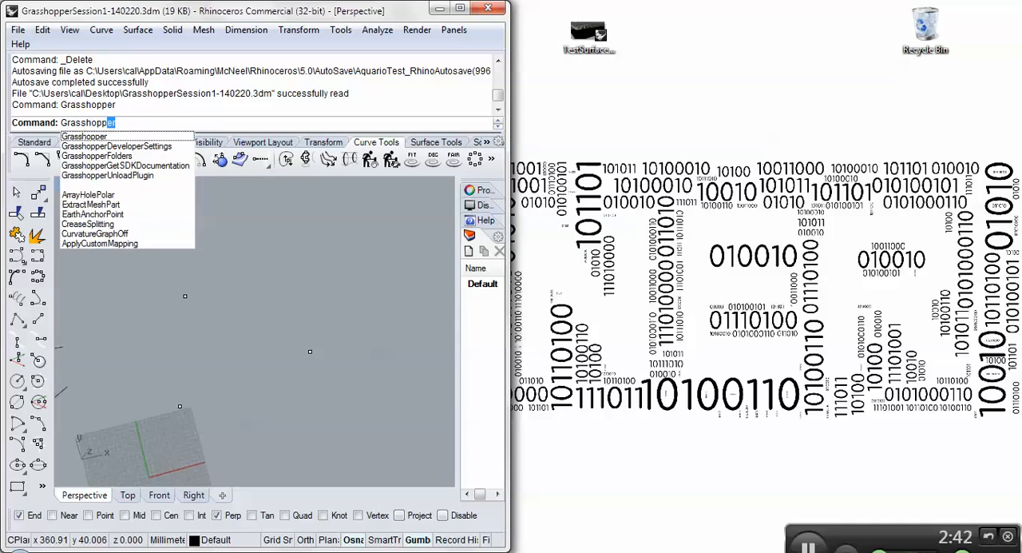
{"action": "type", "text": "UnloadPlugin"}
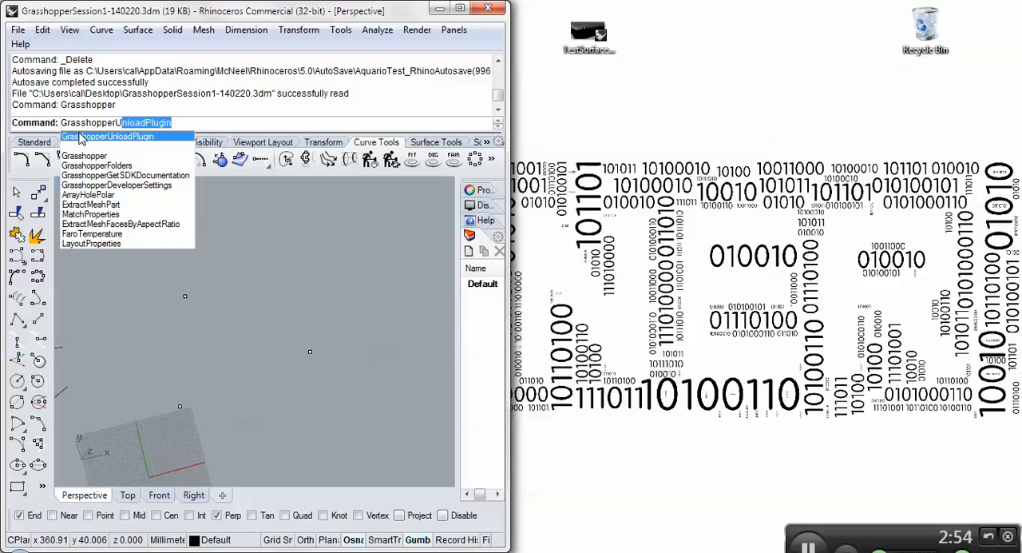
{"action": "key", "text": "Escape"}
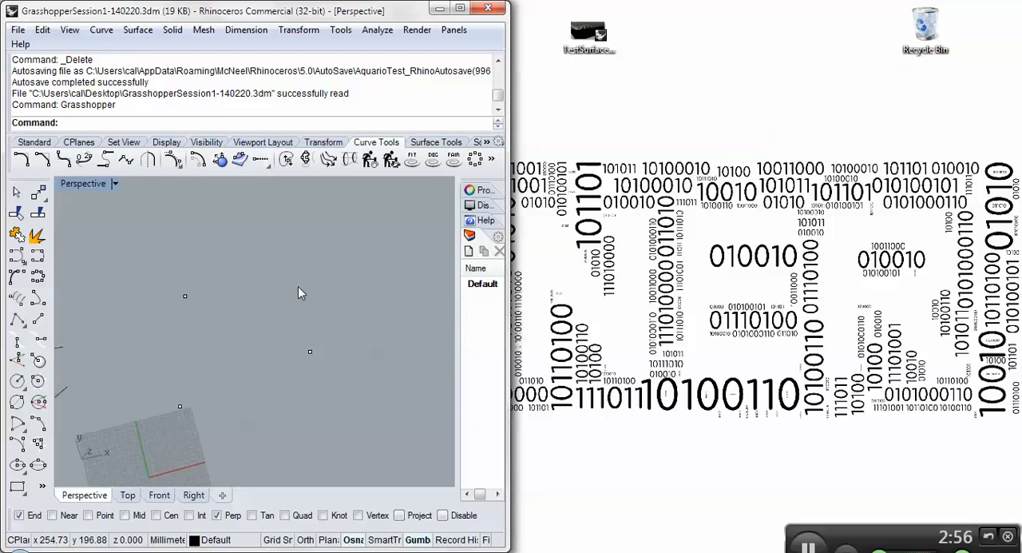
{"action": "type", "text": "Grasshopper"}
{"action": "key", "text": "Return"}
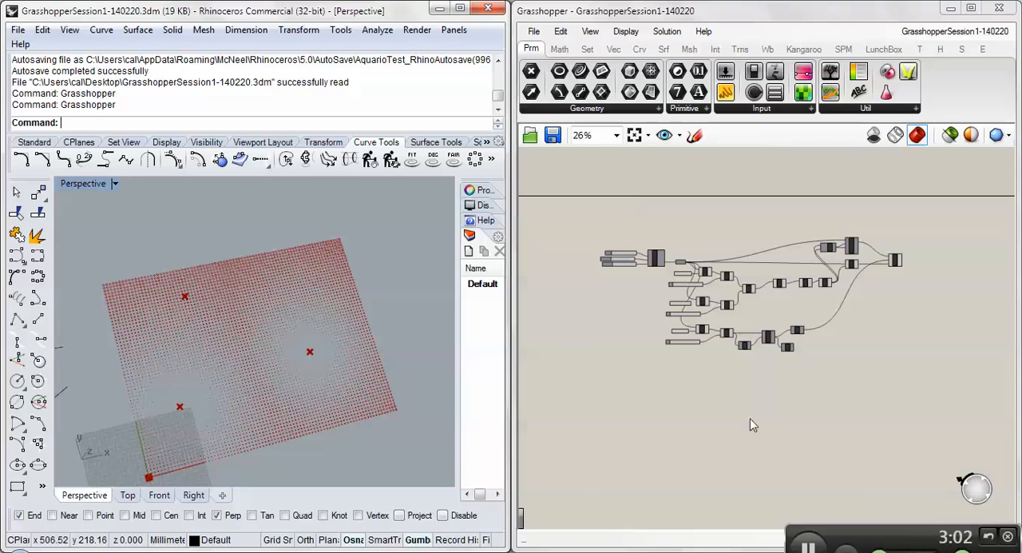
- Review the plug-in files in the components folder once more and close the folder window
{"action": "scroll", "coordinate": [679, 360], "scroll_direction": "up", "scroll_amount": 2}
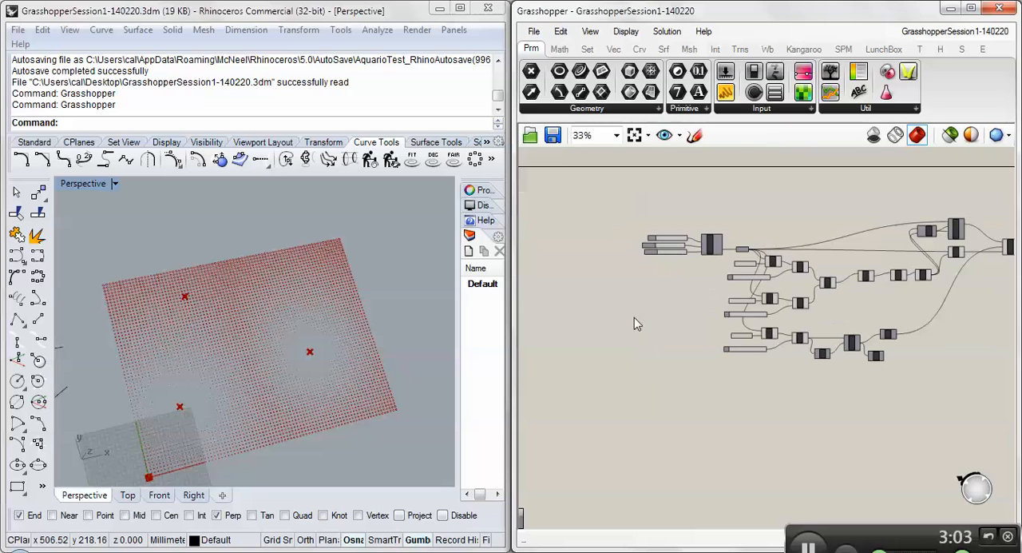
{"action": "left_click", "coordinate": [534, 31]}
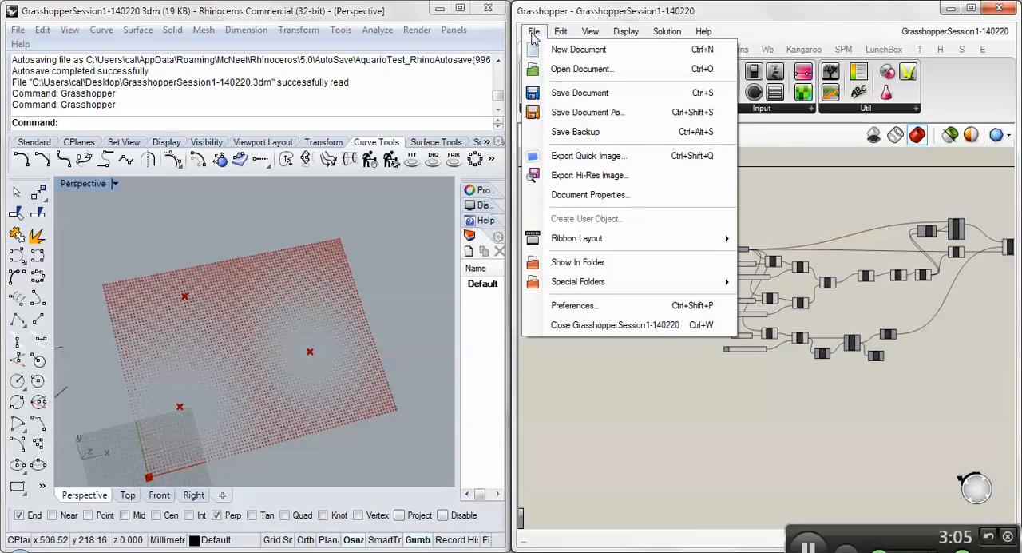
{"action": "mouse_move", "coordinate": [578, 293]}
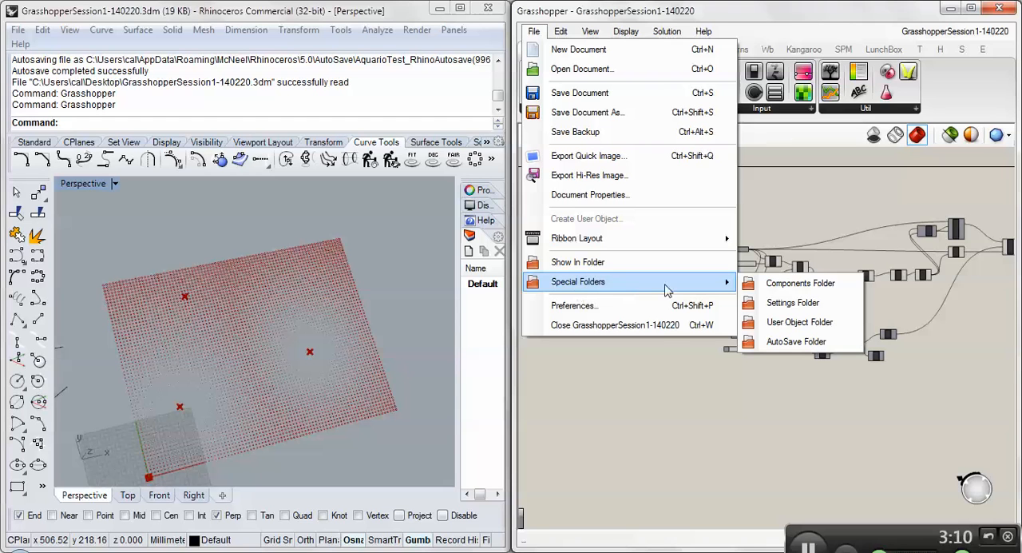
{"action": "left_click", "coordinate": [788, 287]}
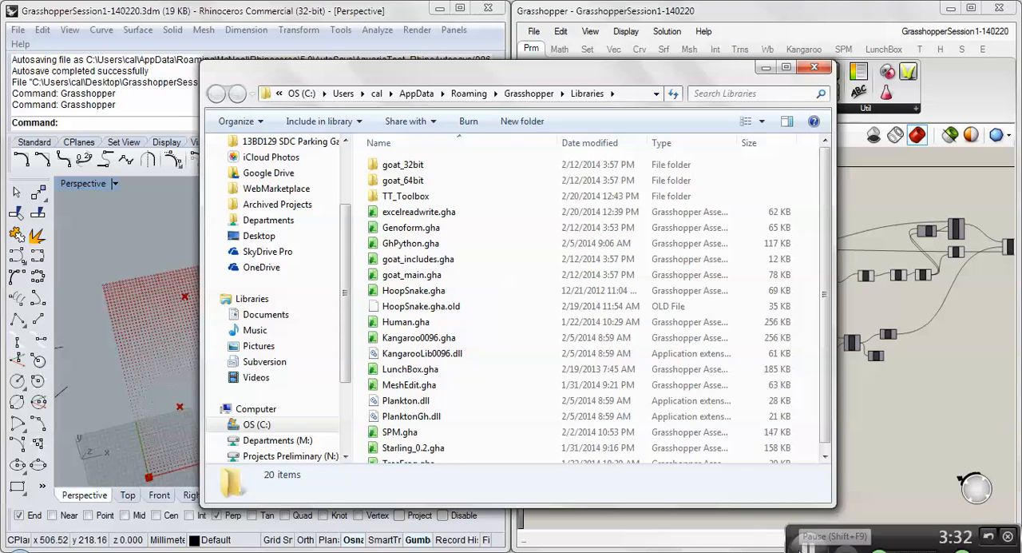
{"action": "left_click", "coordinate": [813, 67]}
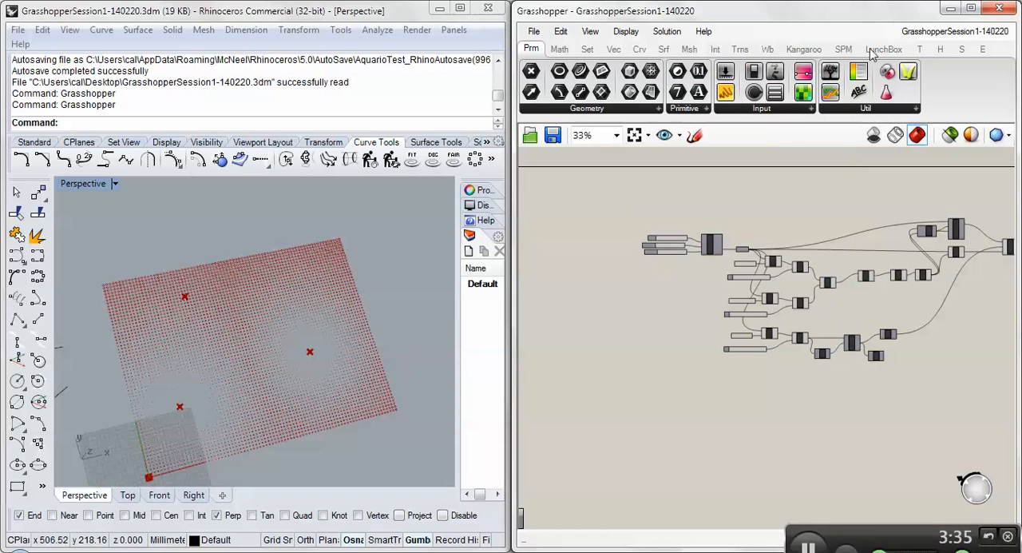
- Close the Grasshopper window and unload the plug-in in Rhino with the GrasshopperUnloadPlugin command
{"action": "left_click", "coordinate": [1000, 10]}
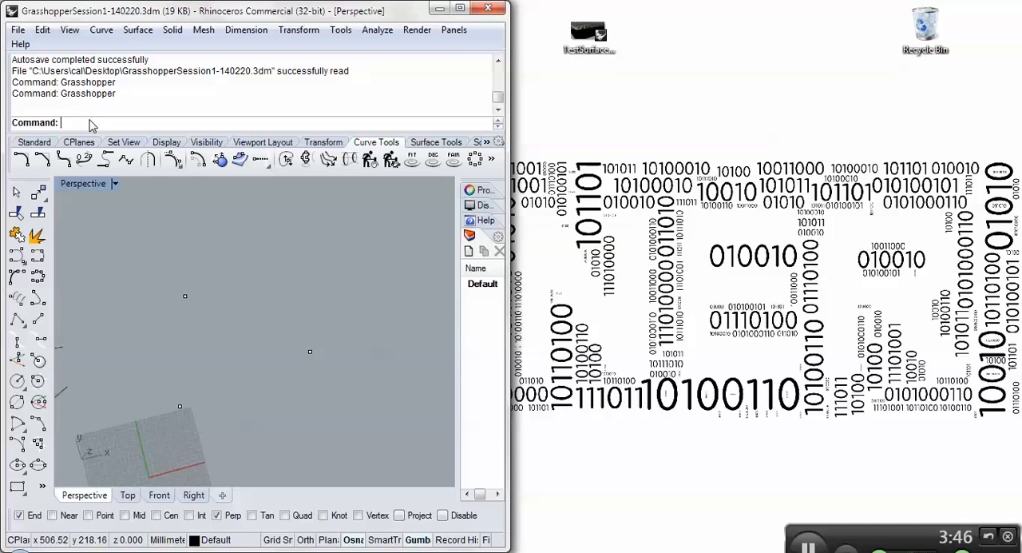
{"action": "type", "text": "Gras"}
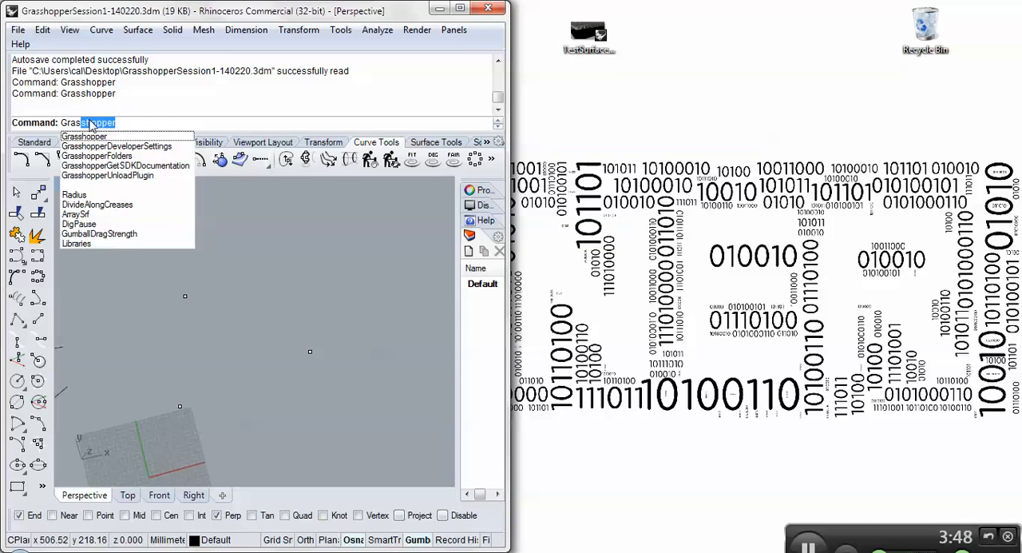
{"action": "type", "text": "shopperUnloadPlugin"}
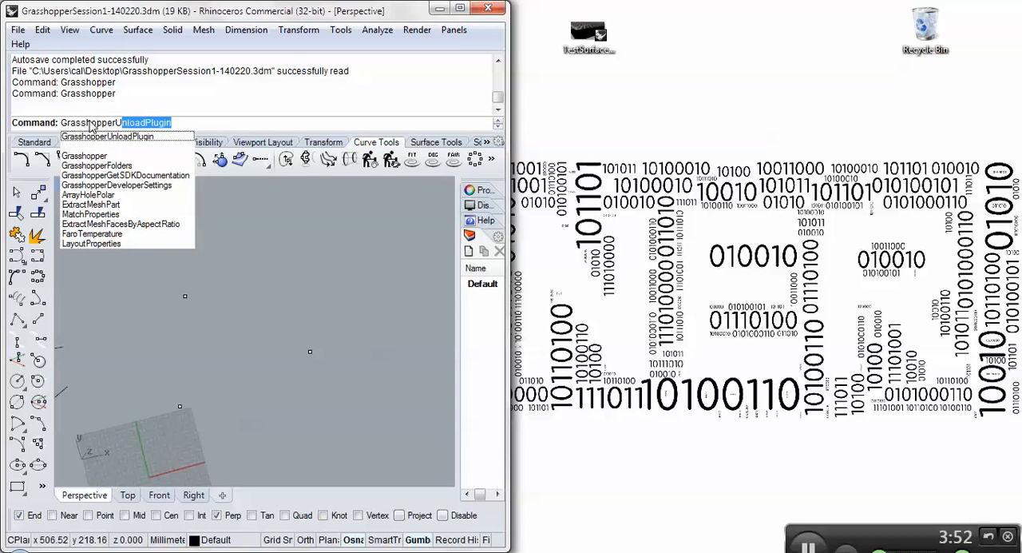
{"action": "key", "text": "Return"}
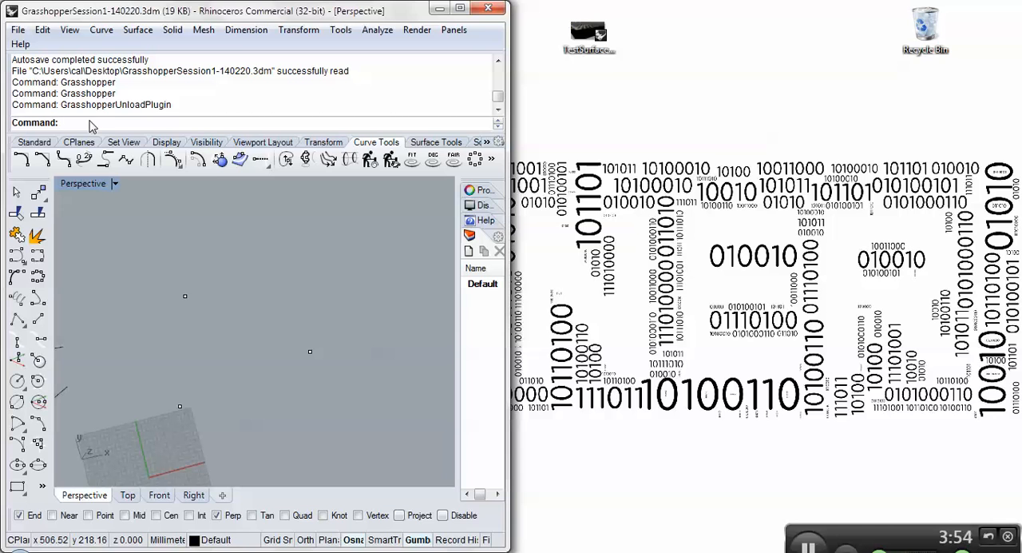
- Relaunch Grasshopper with the Grasshopper command and accept the warnings during loading, including the goat version warning
{"action": "type", "text": "Grasshopper"}
{"action": "key", "text": "Return"}
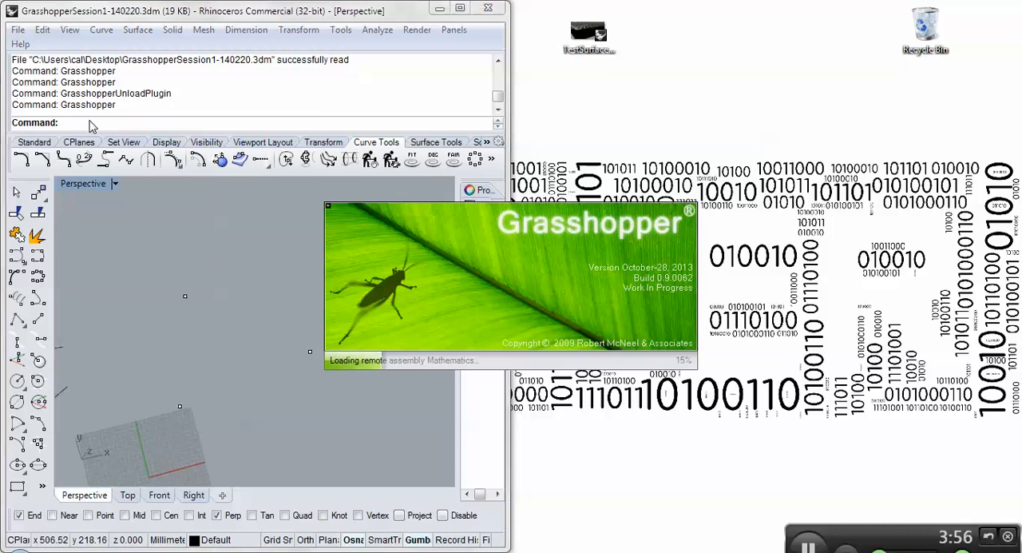
{"action": "key", "text": "Return"}
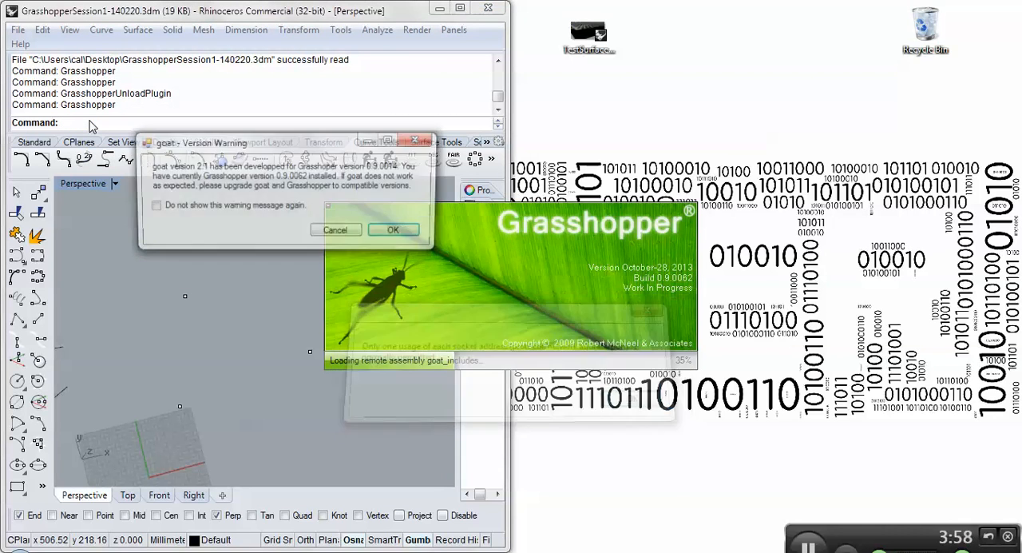
{"action": "left_click", "coordinate": [413, 236]}
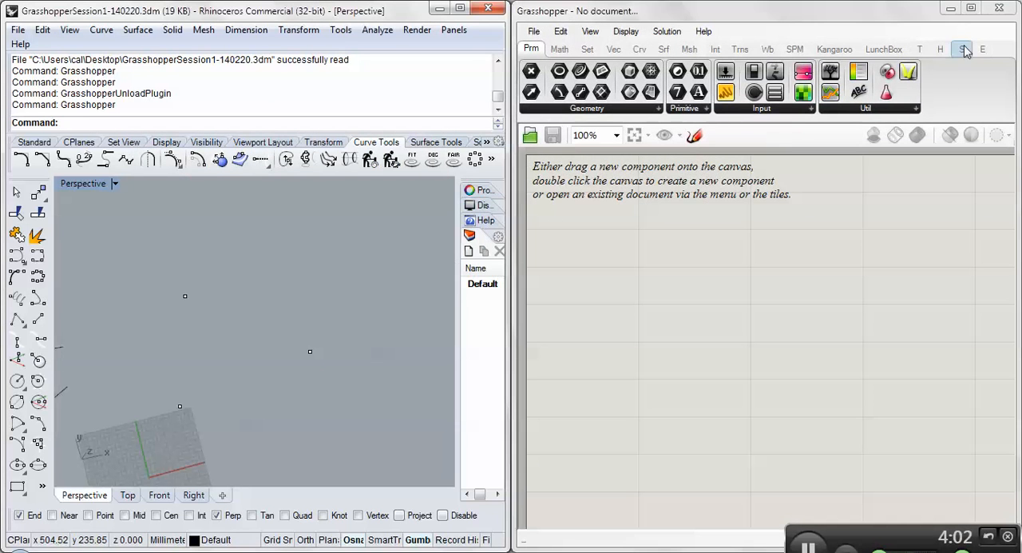
- Enlarge the Grasshopper window to fill the screen and show the components in the Extra category
{"action": "left_click_drag", "start_coordinate": [513, 20], "coordinate": [493, 21]}
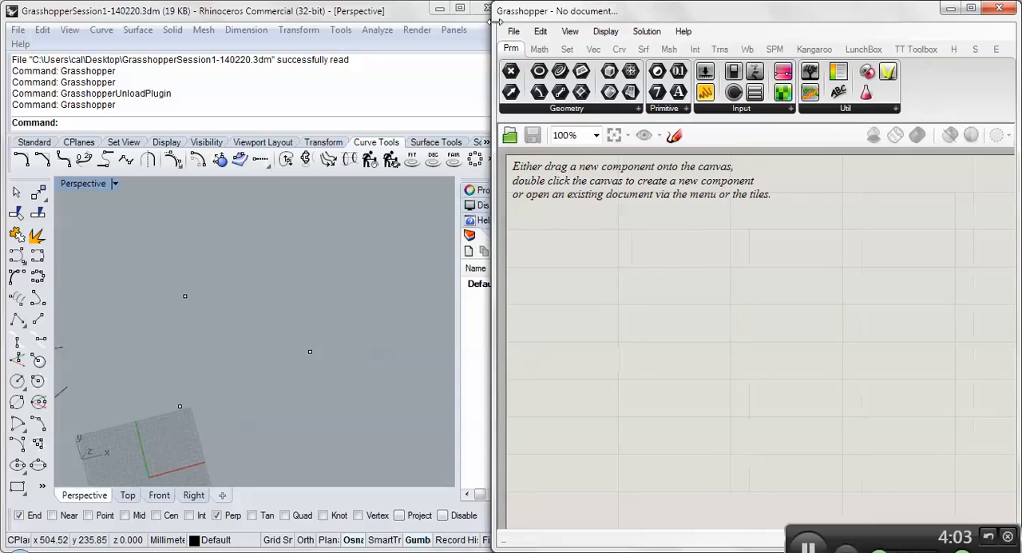
{"action": "key", "text": "super+Up"}
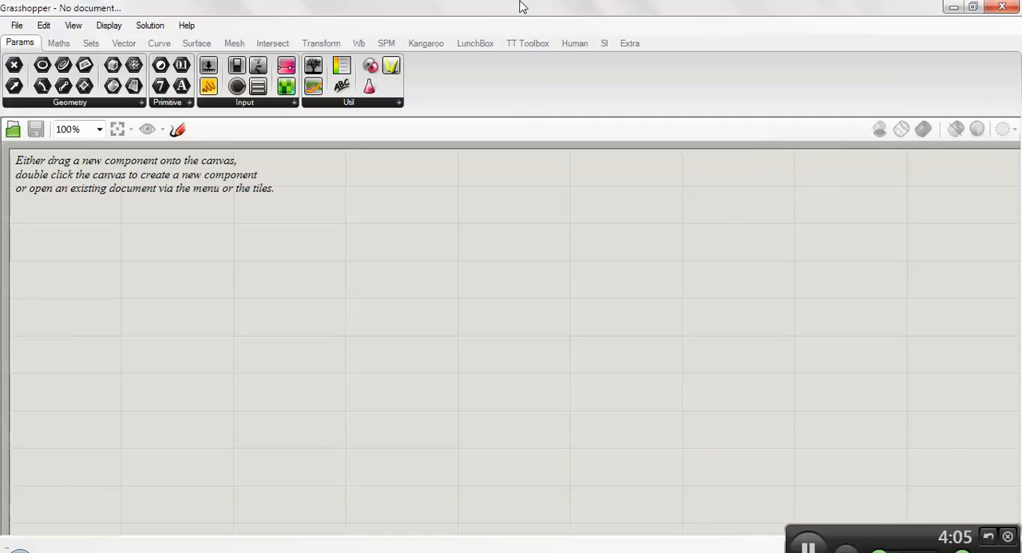
{"action": "left_click", "coordinate": [630, 43]}
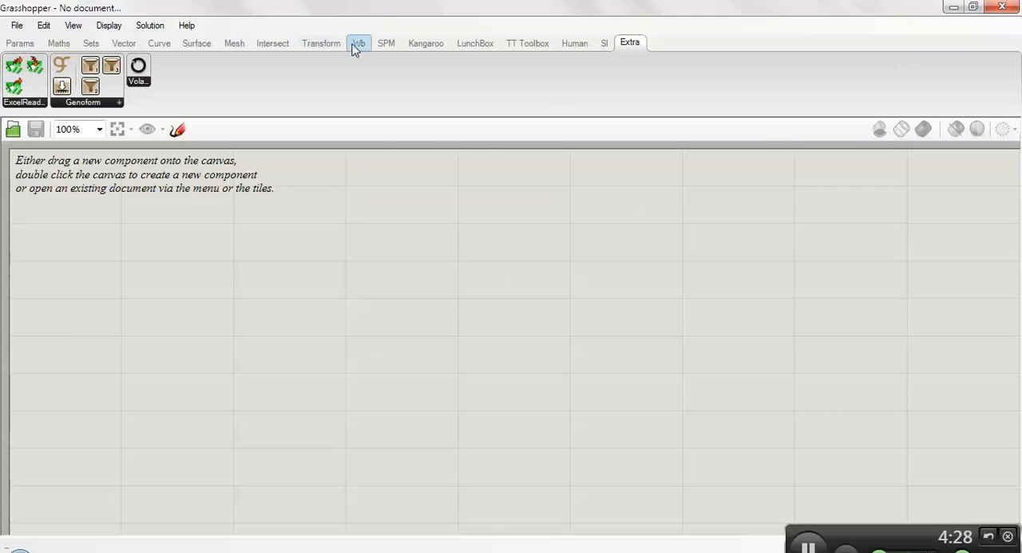
- Browse the component categories from Transform through Wb, SPM, Kangaroo, LunchBox, TT Toolbox, Human and SI to Extra
{"action": "mouse_move", "coordinate": [361, 49]}
{"action": "left_click", "coordinate": [322, 43]}
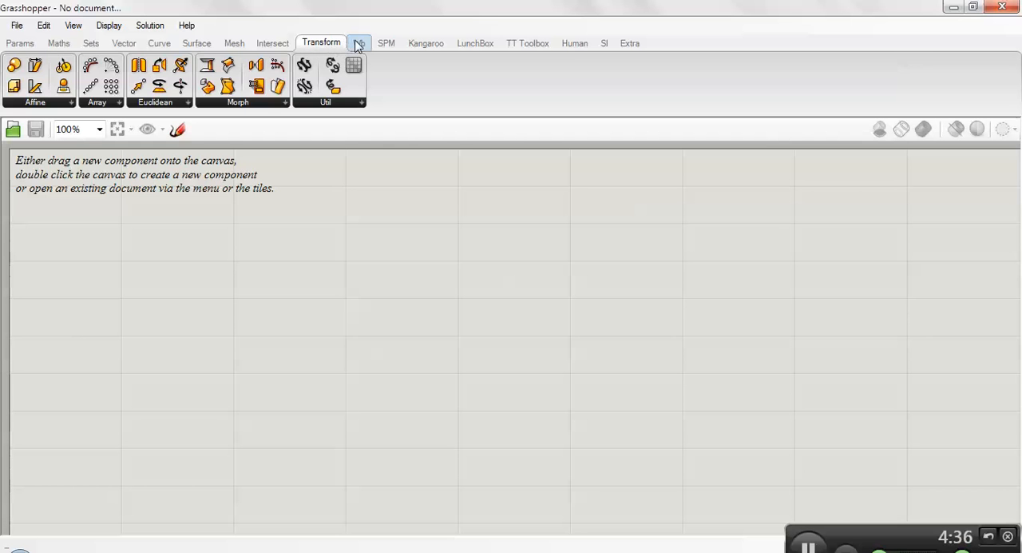
{"action": "left_click", "coordinate": [358, 44]}
{"action": "left_click", "coordinate": [384, 44]}
{"action": "left_click", "coordinate": [431, 42]}
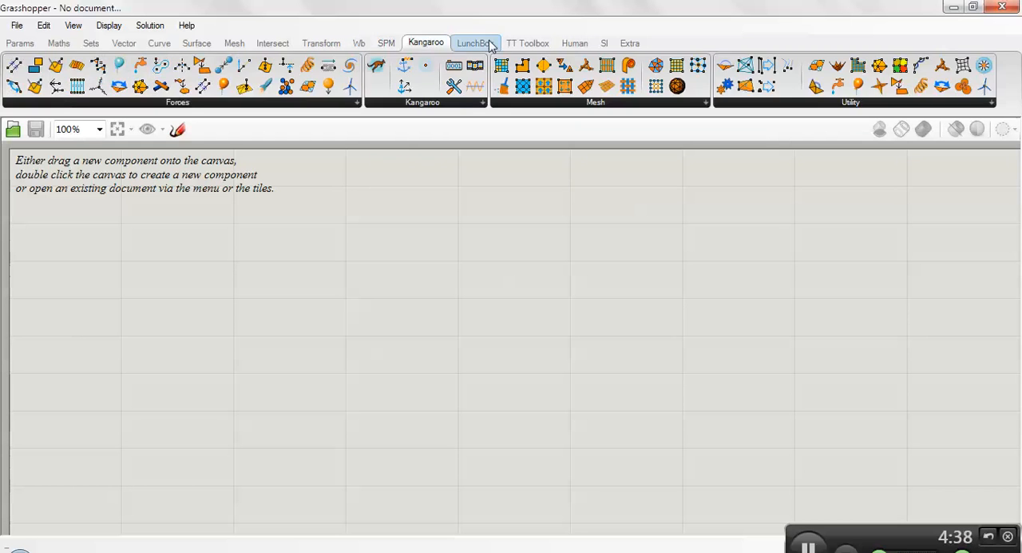
{"action": "left_click", "coordinate": [479, 44]}
{"action": "left_click", "coordinate": [523, 43]}
{"action": "left_click", "coordinate": [573, 44]}
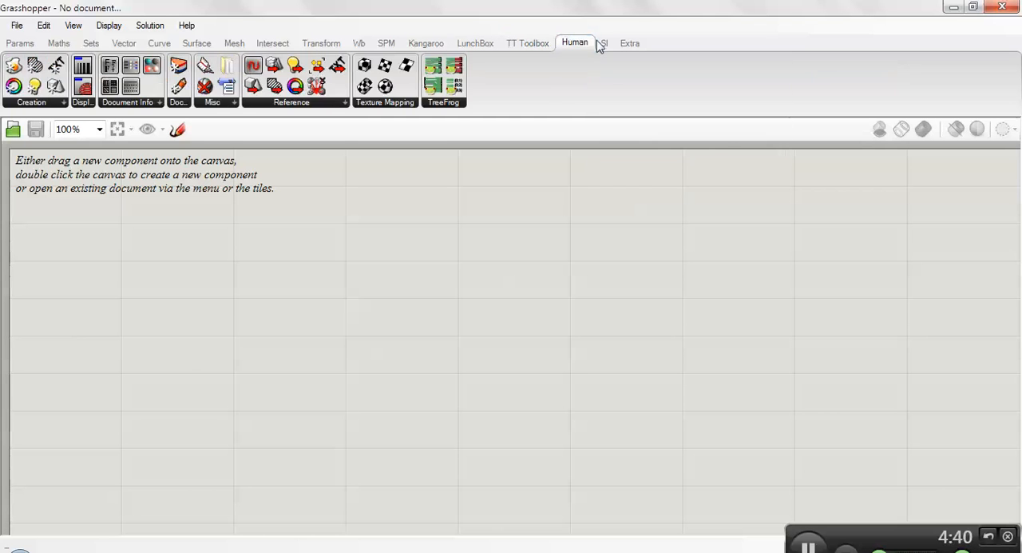
{"action": "left_click", "coordinate": [604, 43]}
{"action": "left_click", "coordinate": [630, 43]}
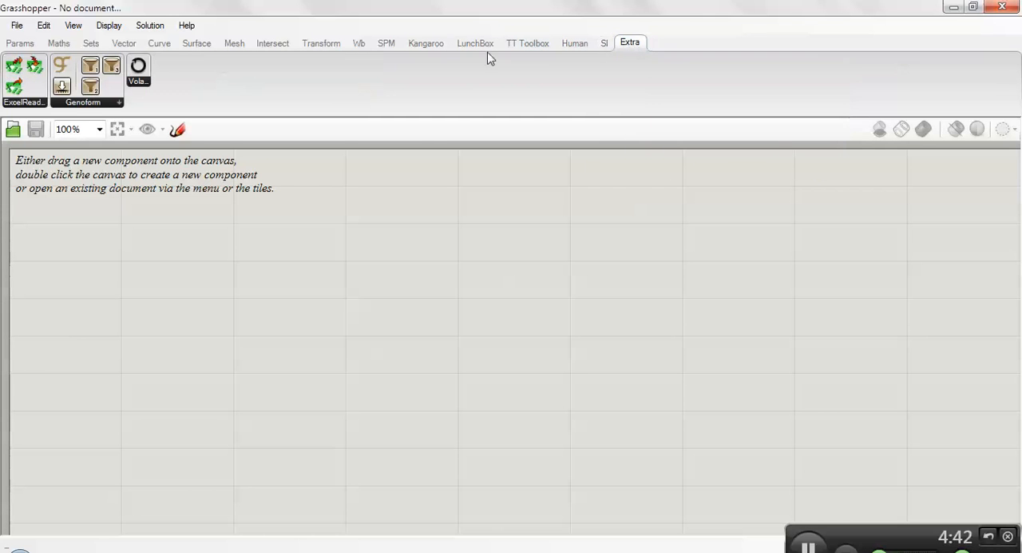
{"action": "mouse_move", "coordinate": [348, 42]}
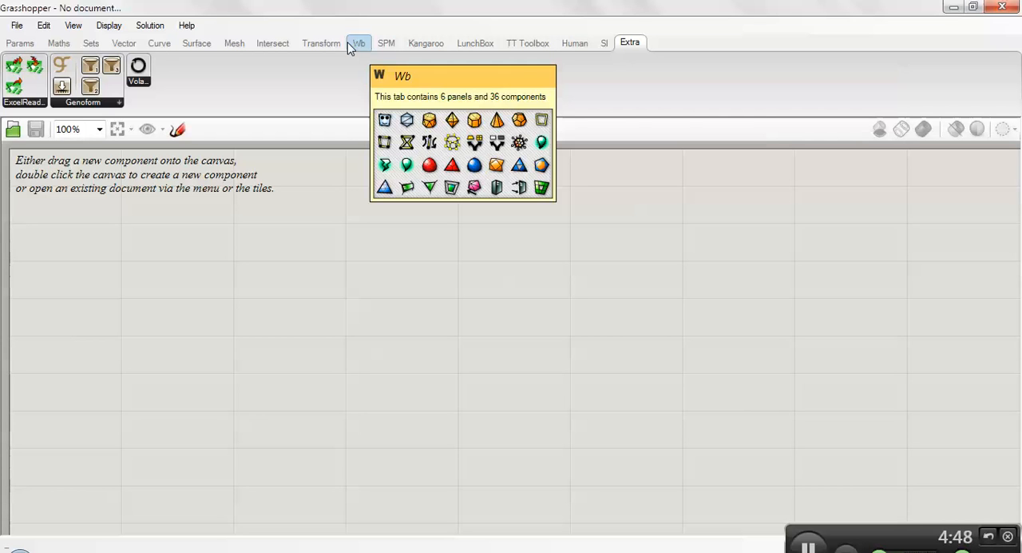
- Look through the LunchBox component lists for Generate, Math, Panels and Structure, and return to the Params category
{"action": "left_click", "coordinate": [477, 42]}
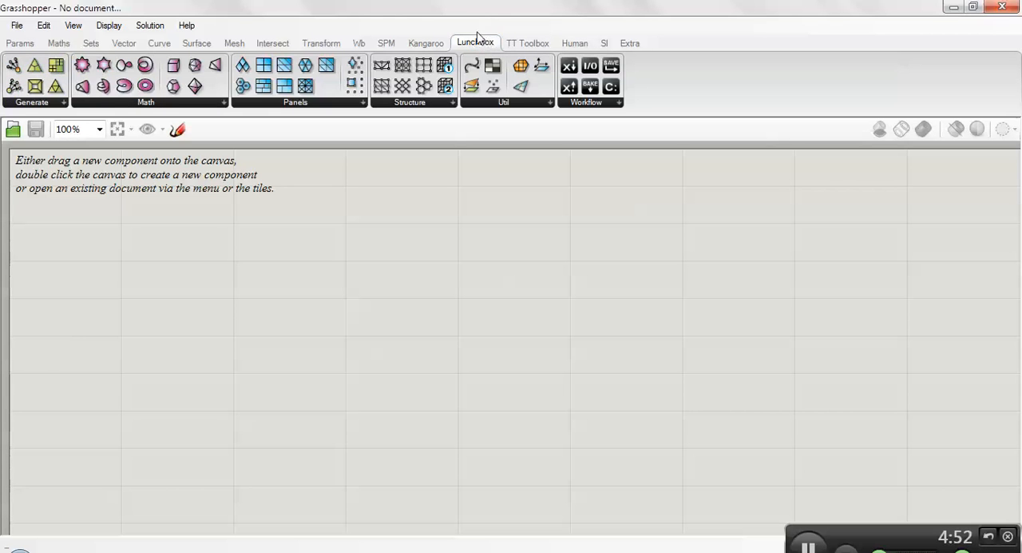
{"action": "mouse_move", "coordinate": [471, 48]}
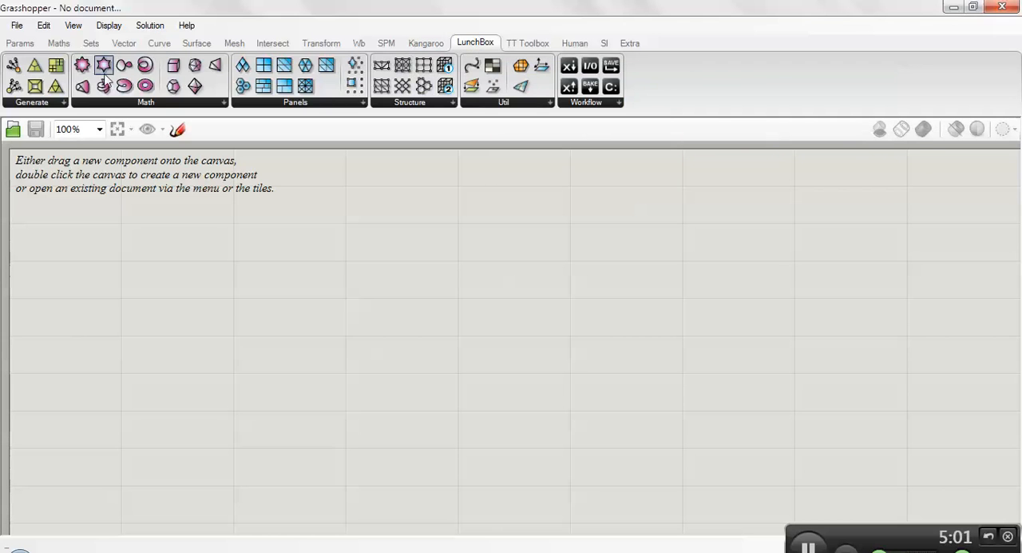
{"action": "left_click", "coordinate": [63, 102]}
{"action": "left_click", "coordinate": [120, 103]}
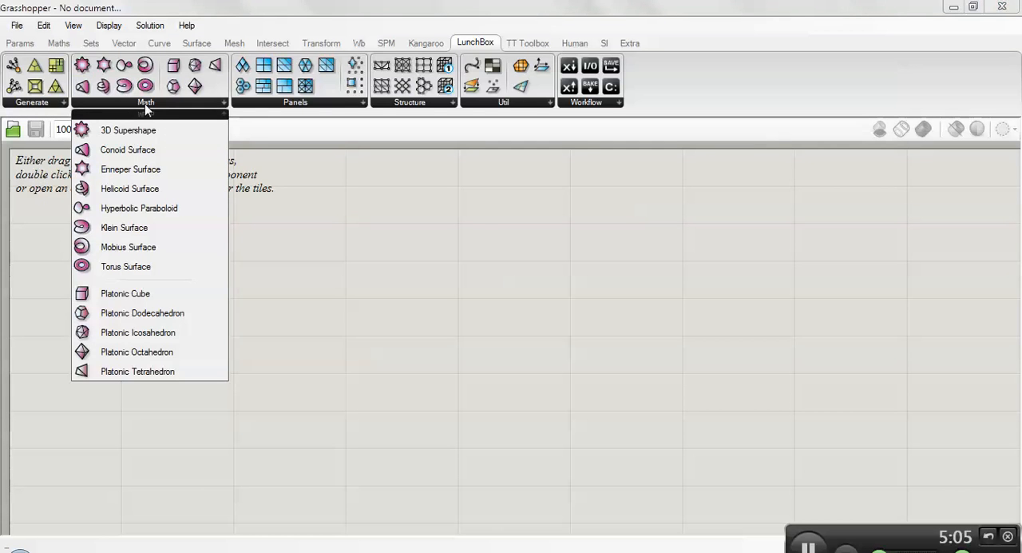
{"action": "left_click", "coordinate": [255, 102]}
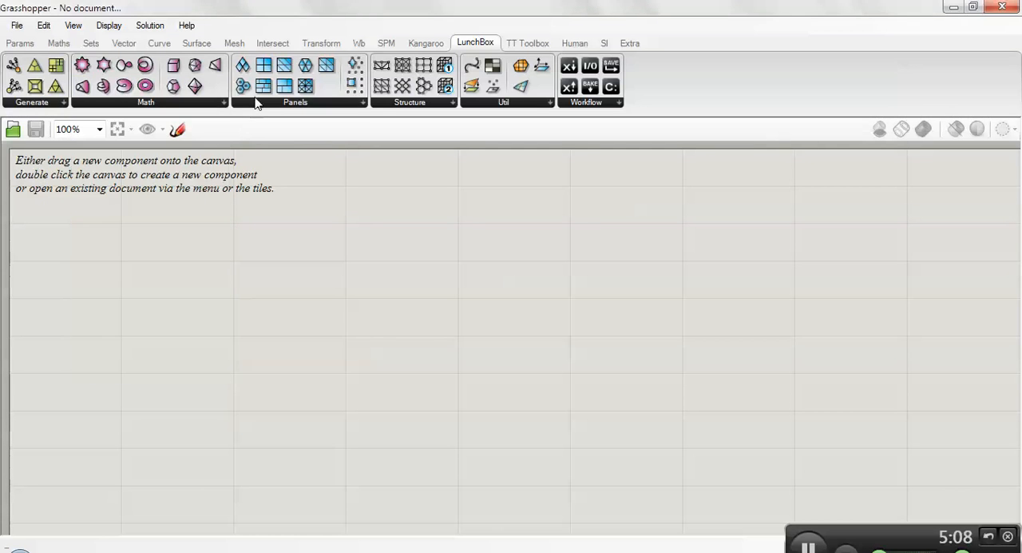
{"action": "left_click", "coordinate": [255, 102]}
{"action": "left_click", "coordinate": [399, 102]}
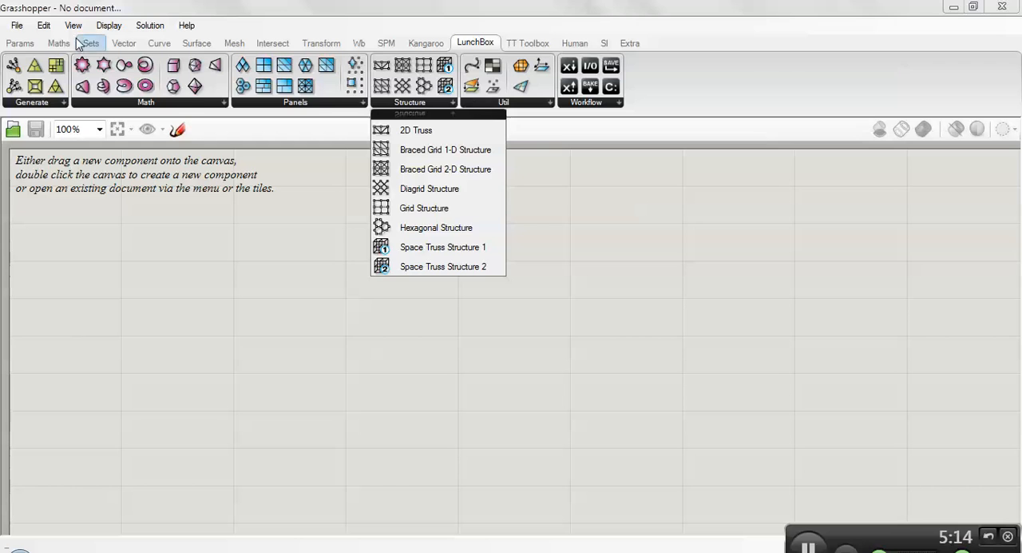
{"action": "left_click", "coordinate": [18, 44]}
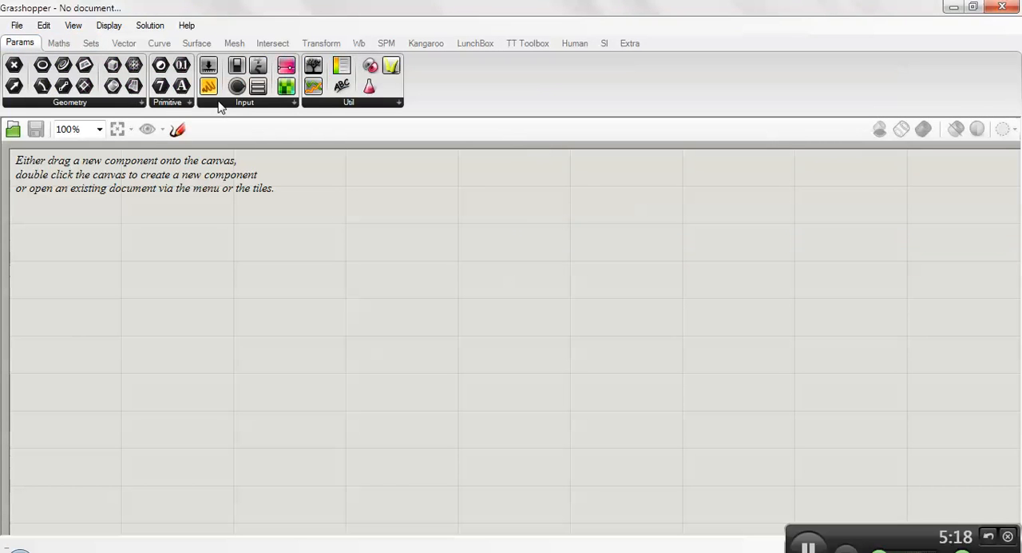
- Place the Grasshopper window beside Rhino and open the definition GrasshopperSession1-140220.gh from the Desktop
{"action": "key", "text": "super+Right"}
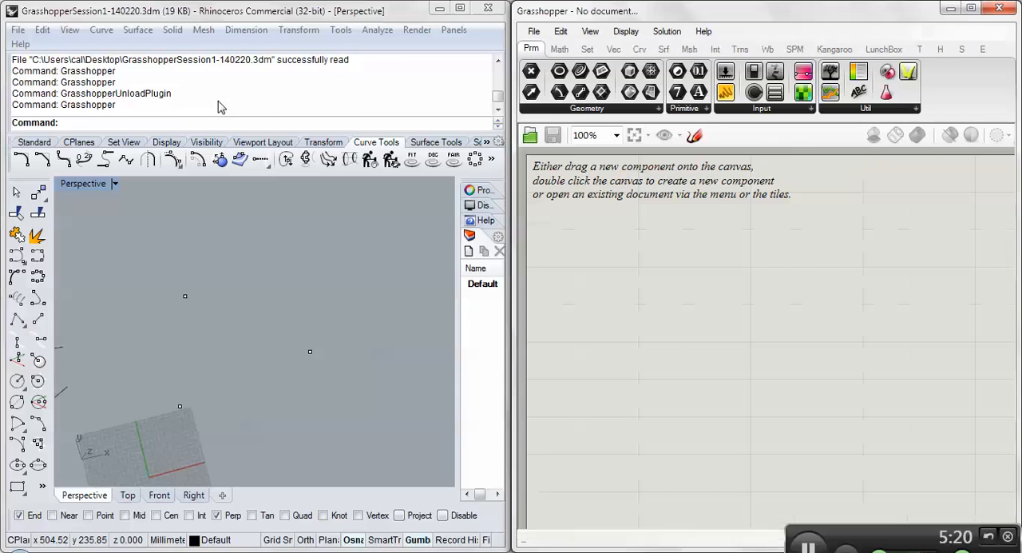
{"action": "left_click", "coordinate": [534, 31]}
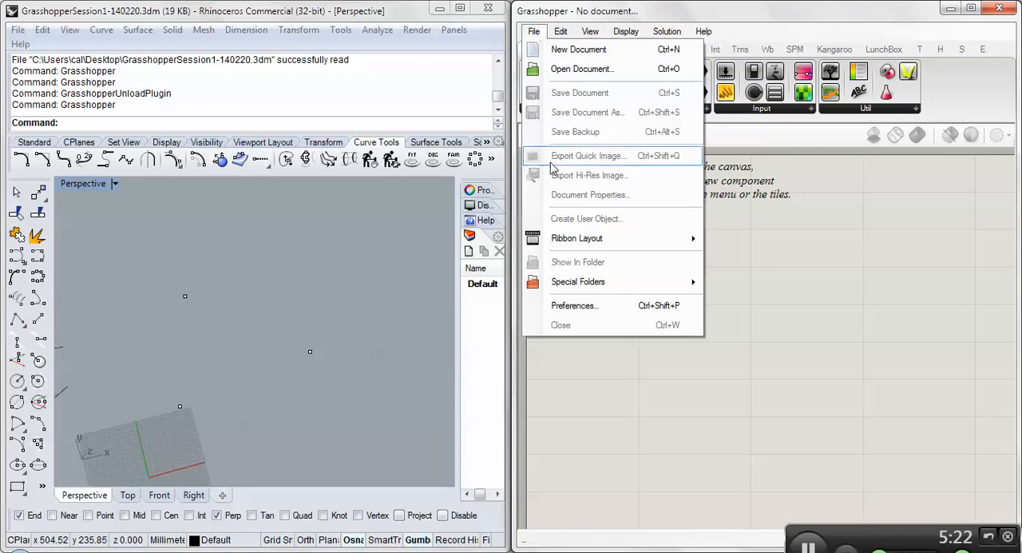
{"action": "left_click", "coordinate": [564, 70]}
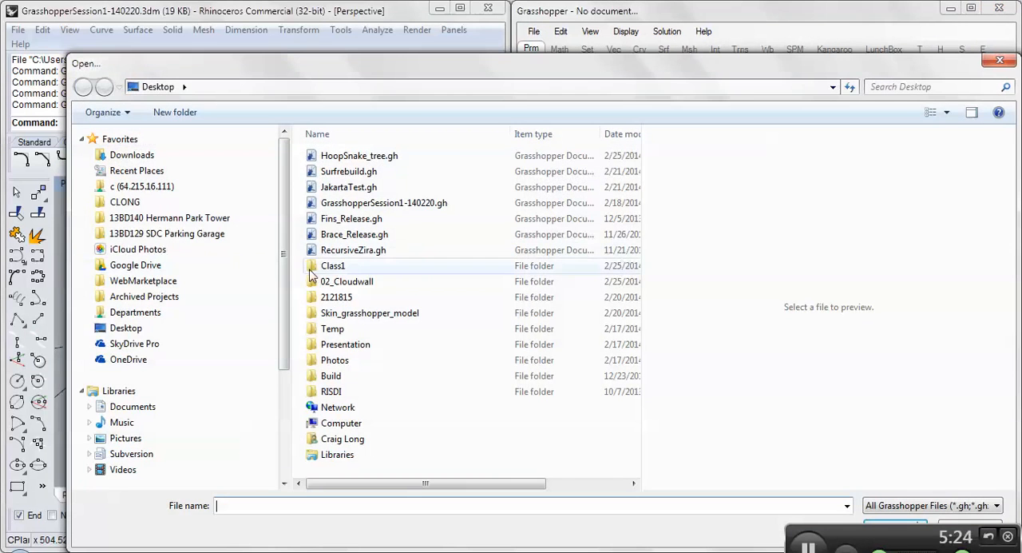
{"action": "left_click", "coordinate": [363, 205]}
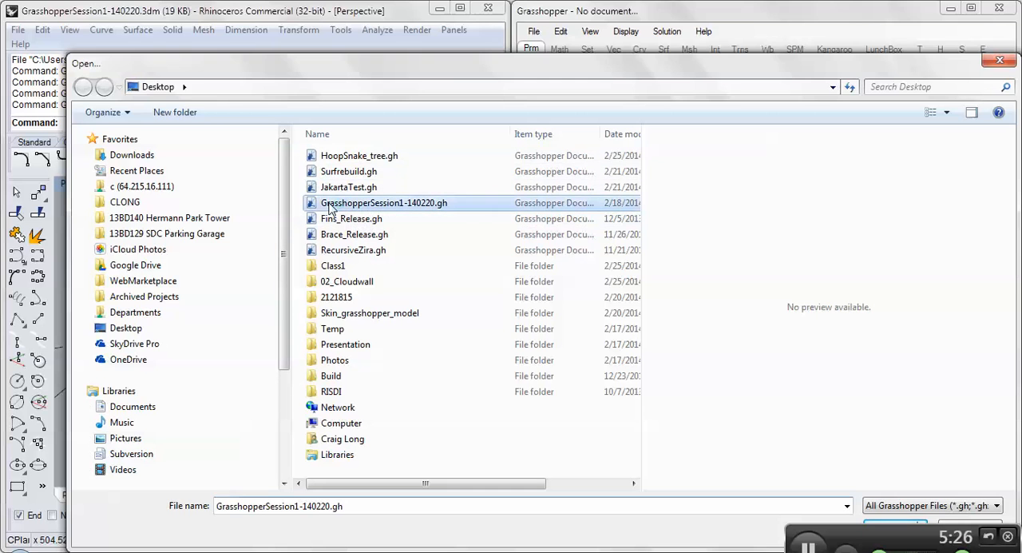
{"action": "double_click", "coordinate": [360, 206]}
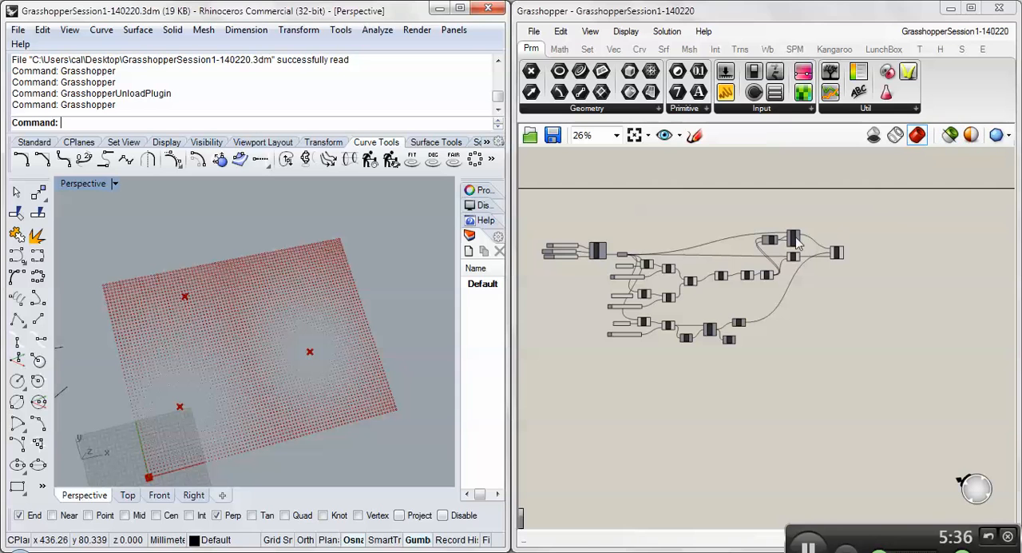
- Examine the whole definition, its final Rectangle, Circle and Rotate components, and the previewed pattern in Rhino's Perspective view
{"action": "right_click_drag", "start_coordinate": [598, 350], "coordinate": [592, 388]}
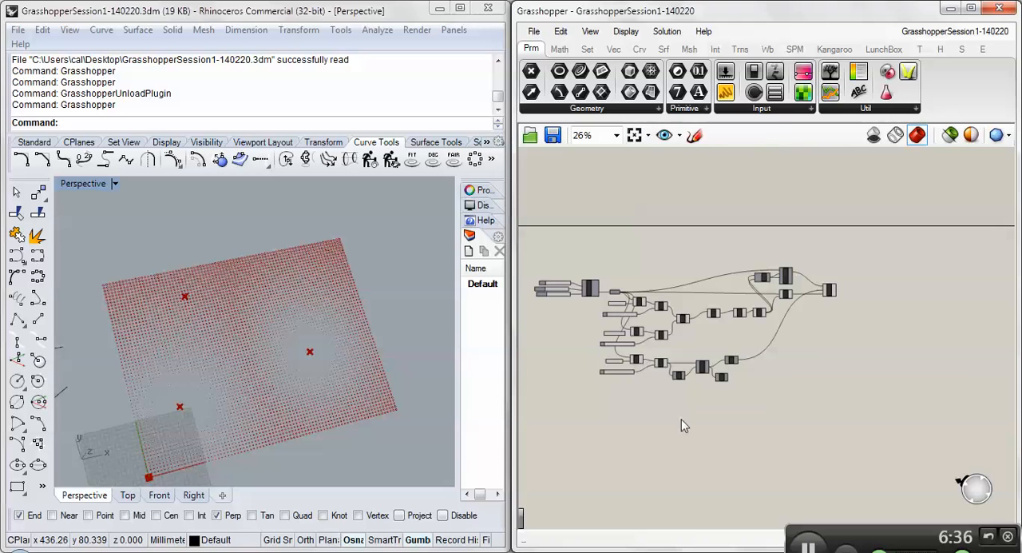
{"action": "scroll", "coordinate": [681, 418], "scroll_direction": "up", "scroll_amount": 5}
{"action": "scroll", "coordinate": [651, 351], "scroll_direction": "up", "scroll_amount": 4}
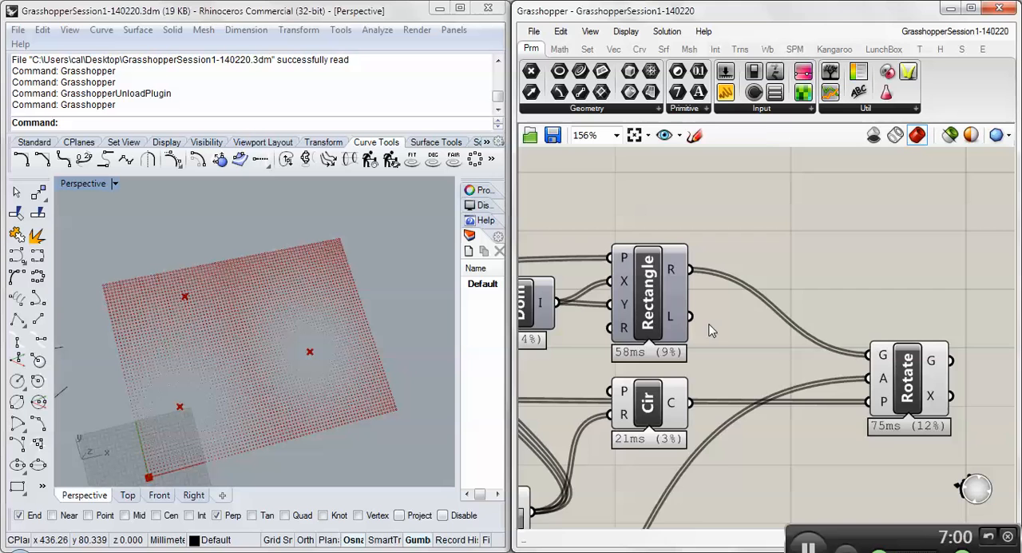
{"action": "scroll", "coordinate": [701, 317], "scroll_direction": "down", "scroll_amount": 5}
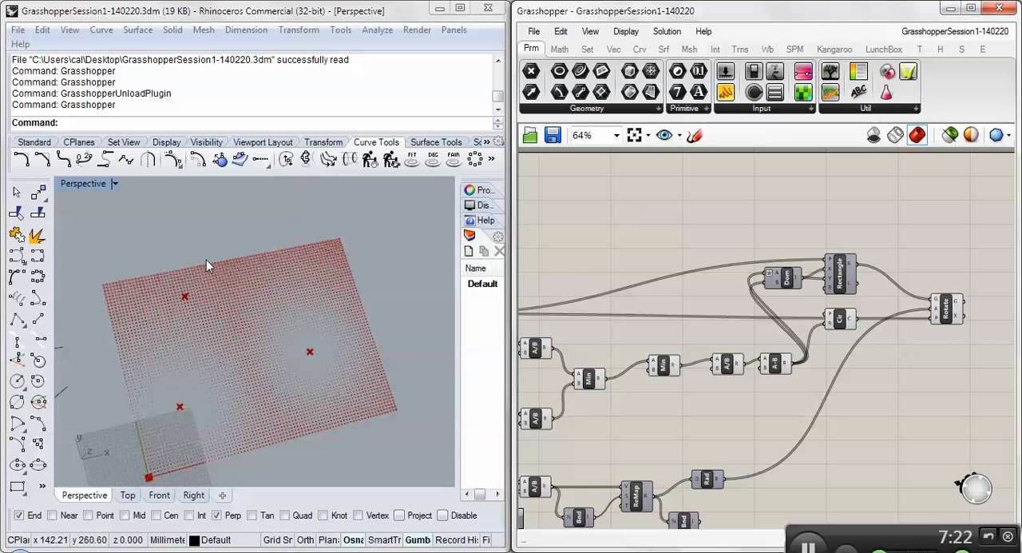
{"action": "right_click_drag", "start_coordinate": [206, 259], "coordinate": [203, 237]}
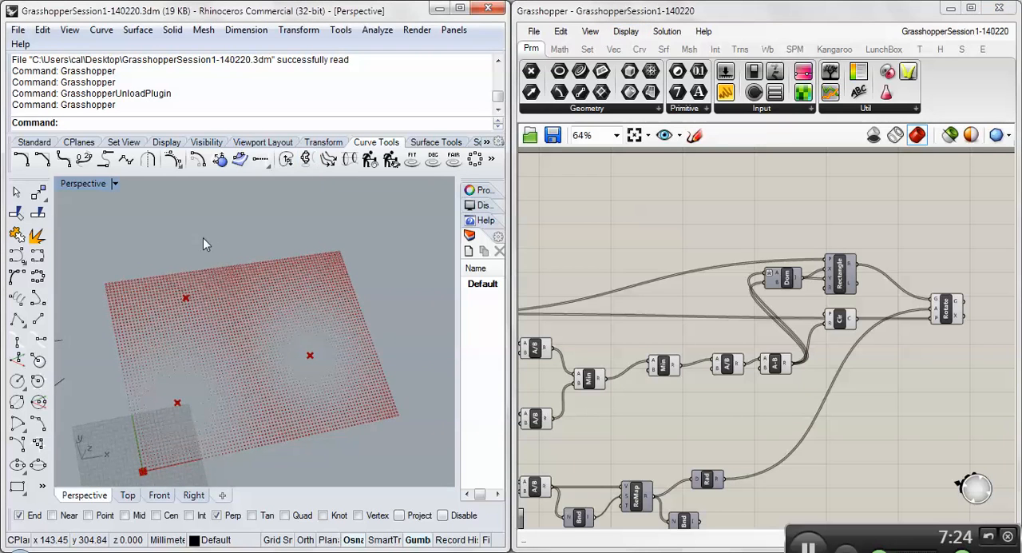
{"action": "scroll", "coordinate": [203, 237], "scroll_direction": "down", "scroll_amount": 4}
{"action": "scroll", "coordinate": [202, 237], "scroll_direction": "up", "scroll_amount": 2}
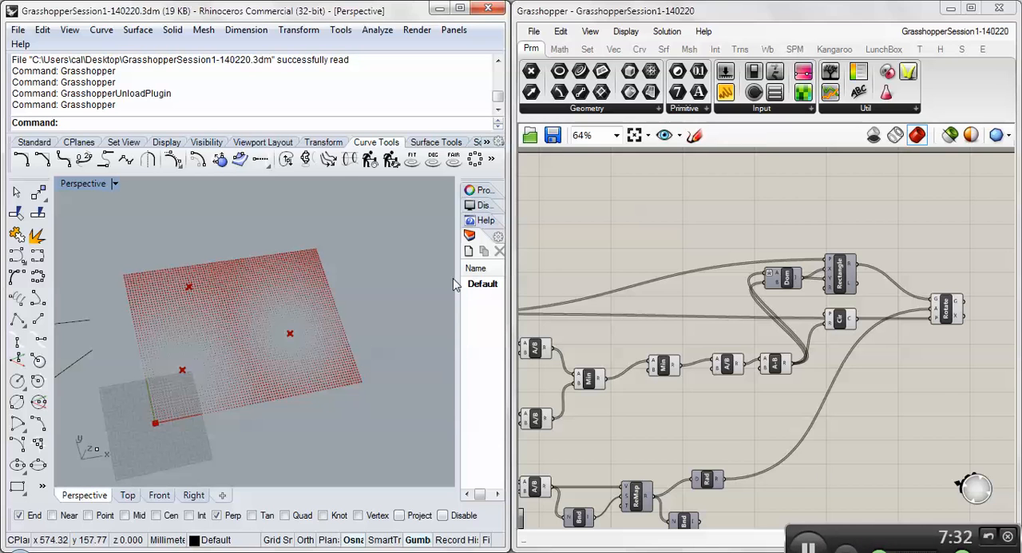
- Inspect the SqGrid component at the start of the definition, including its sliders and its Points output
{"action": "right_click_drag", "start_coordinate": [620, 277], "coordinate": [903, 176]}
{"action": "scroll", "coordinate": [774, 240], "scroll_direction": "down", "scroll_amount": 2}
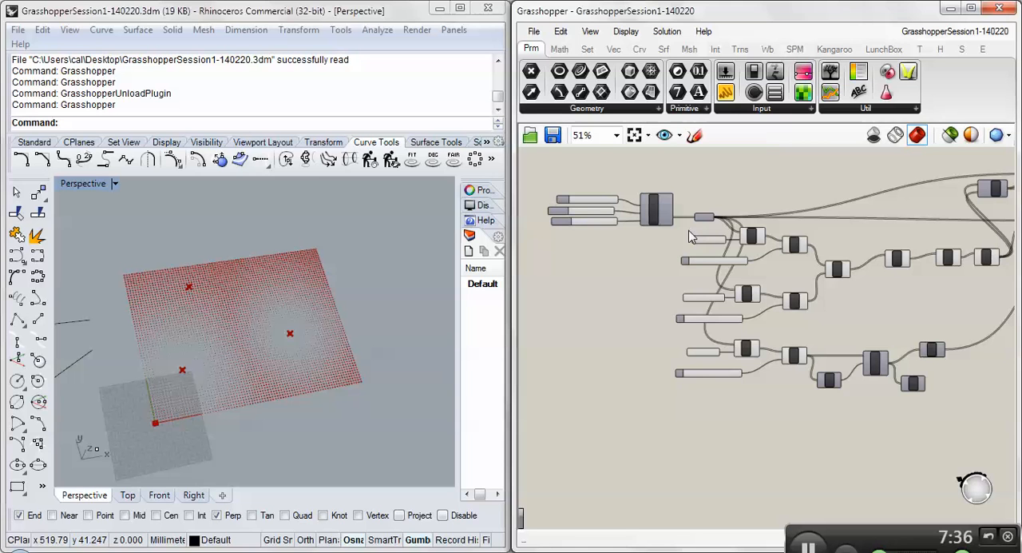
{"action": "right_click_drag", "start_coordinate": [635, 234], "coordinate": [623, 299]}
{"action": "scroll", "coordinate": [646, 271], "scroll_direction": "up", "scroll_amount": 3}
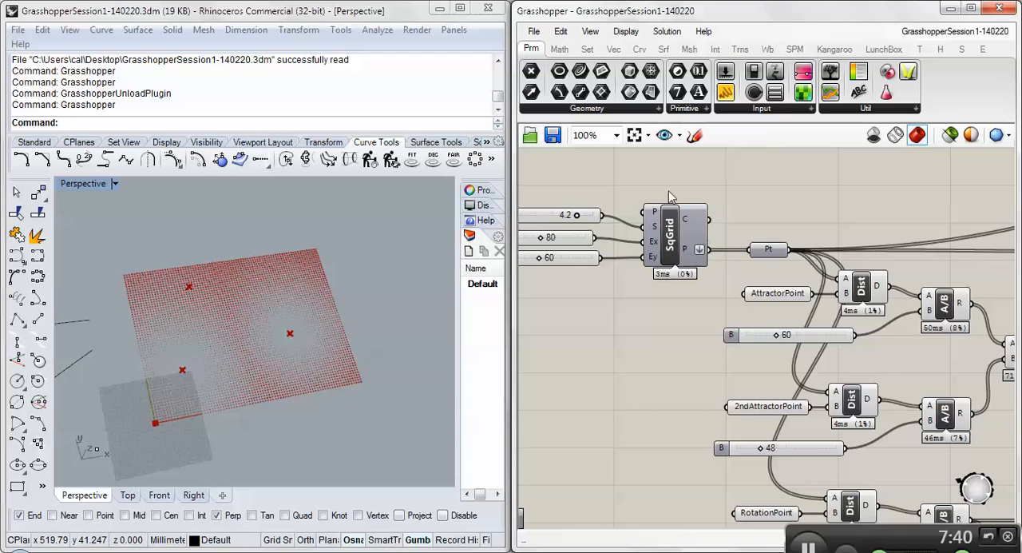
{"action": "left_click", "coordinate": [668, 238]}
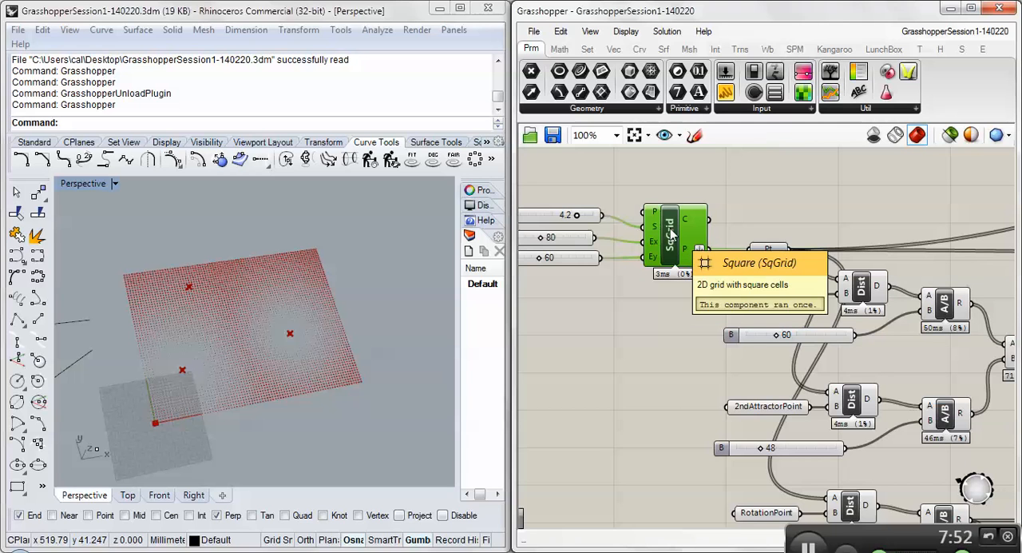
{"action": "mouse_move", "coordinate": [684, 252]}
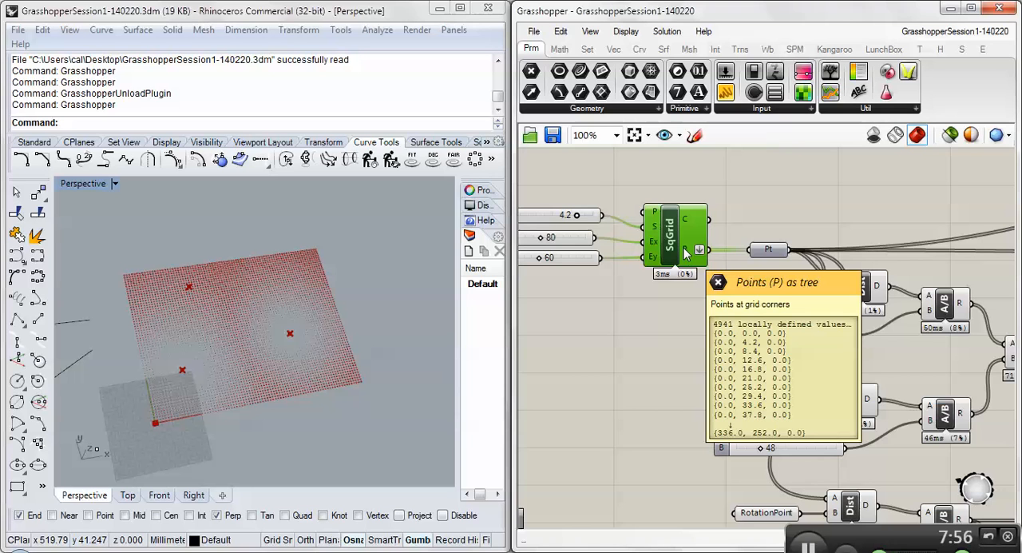
- Select the AttractorPoint and 2ndAttractorPoint parameters in turn to identify their points in the Rhino viewport
{"action": "right_click_drag", "start_coordinate": [783, 233], "coordinate": [674, 205]}
{"action": "scroll", "coordinate": [674, 205], "scroll_direction": "down", "scroll_amount": 1}
{"action": "right_click_drag", "start_coordinate": [798, 301], "coordinate": [684, 326]}
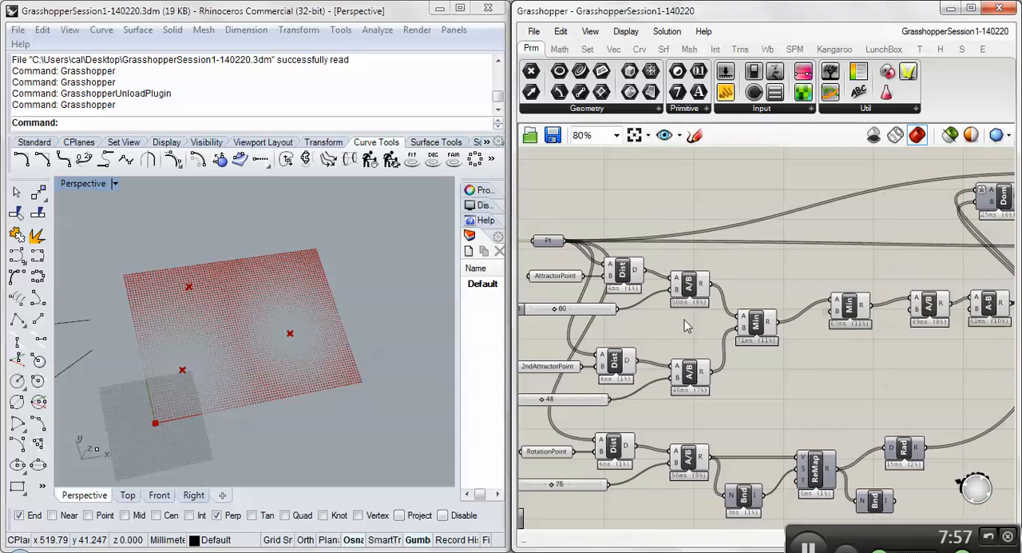
{"action": "right_click_drag", "start_coordinate": [603, 302], "coordinate": [646, 300]}
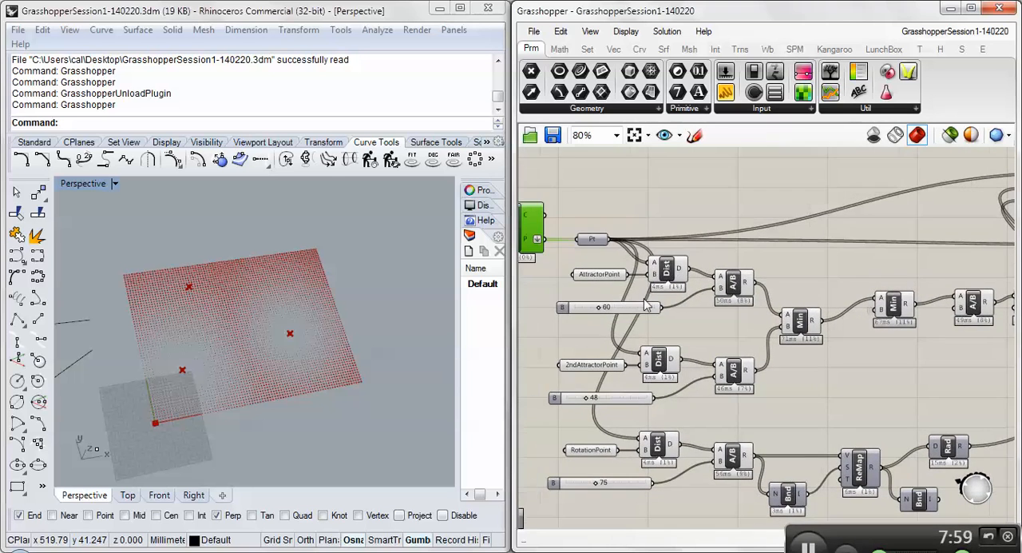
{"action": "left_click", "coordinate": [599, 275]}
{"action": "left_click", "coordinate": [581, 366]}
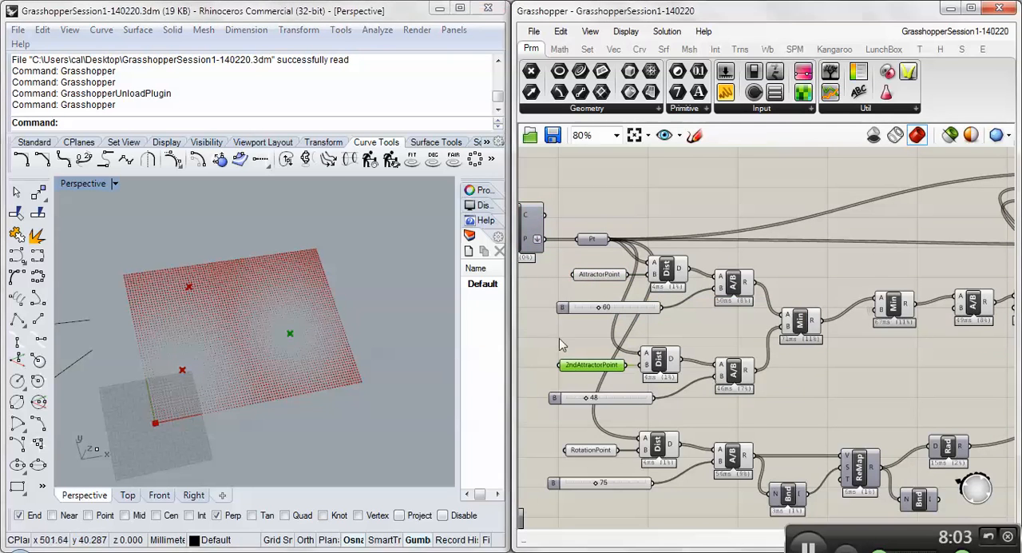
{"action": "right_click_drag", "start_coordinate": [559, 338], "coordinate": [645, 323]}
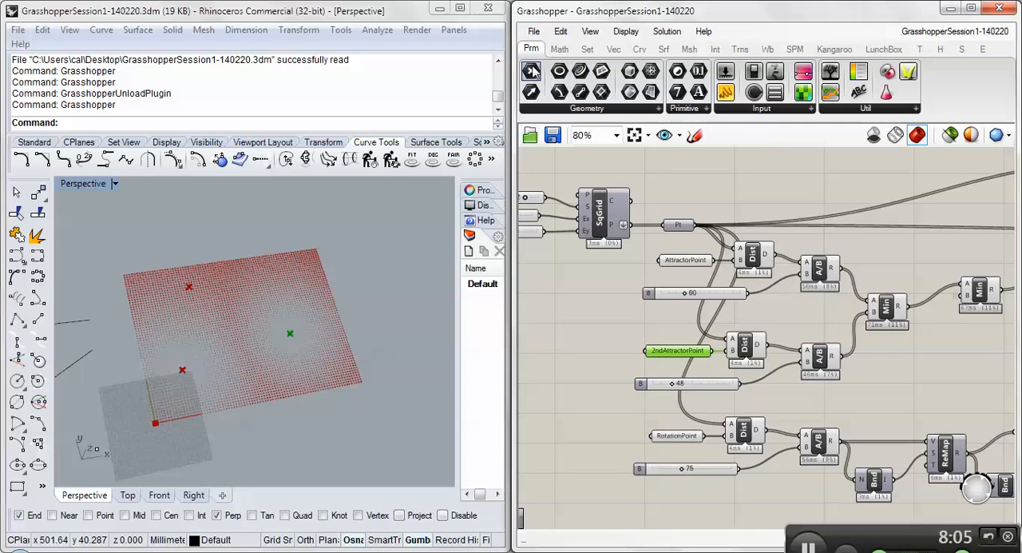
- Review the available Geometry parameters and inspect the Distance component that compares the grid points with AttractorPoint
{"action": "left_click", "coordinate": [571, 111]}
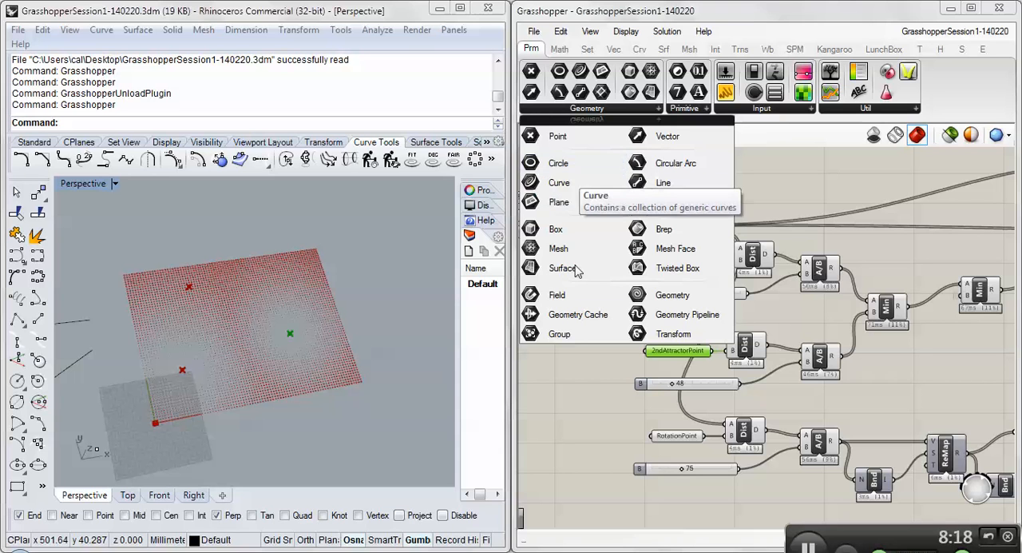
{"action": "scroll", "coordinate": [746, 277], "scroll_direction": "up", "scroll_amount": 4}
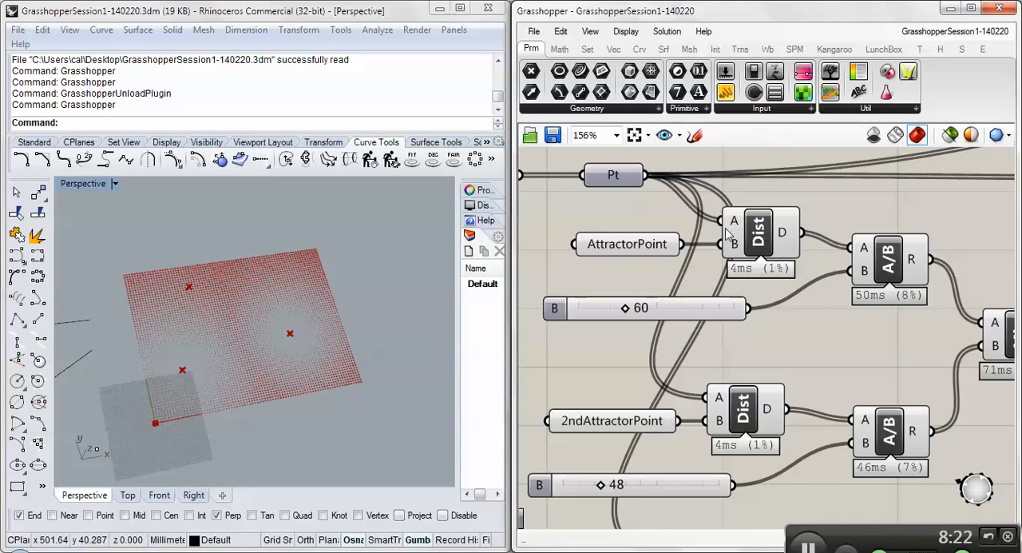
{"action": "mouse_move", "coordinate": [732, 249]}
{"action": "left_click", "coordinate": [760, 234]}
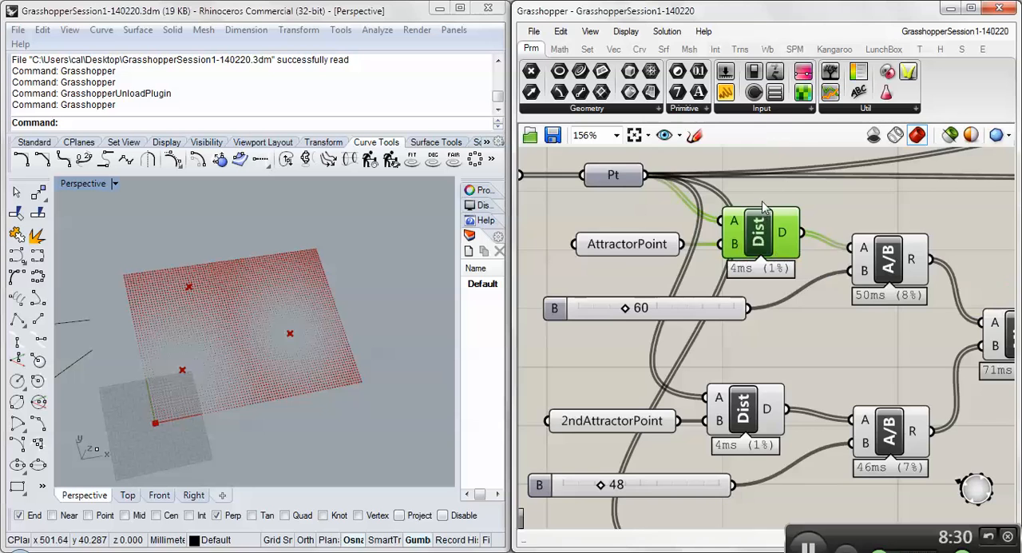
{"action": "right_click_drag", "start_coordinate": [763, 207], "coordinate": [811, 204]}
{"action": "scroll", "coordinate": [718, 186], "scroll_direction": "down", "scroll_amount": 2}
{"action": "right_click_drag", "start_coordinate": [765, 251], "coordinate": [718, 255]}
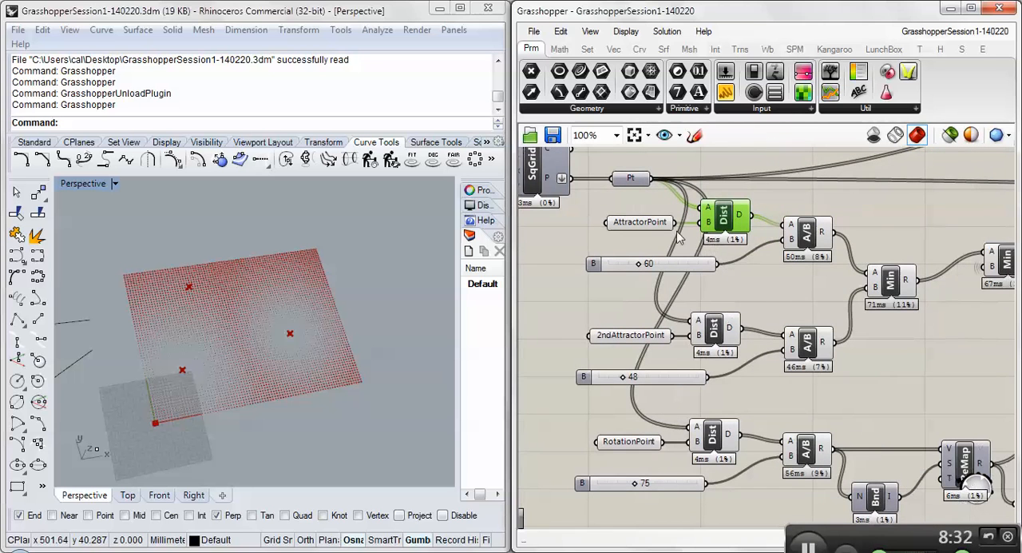
- Highlight the AttractorPoint parameter and follow its distance branch through the division to the Min components
{"action": "right_click_drag", "start_coordinate": [623, 186], "coordinate": [695, 219]}
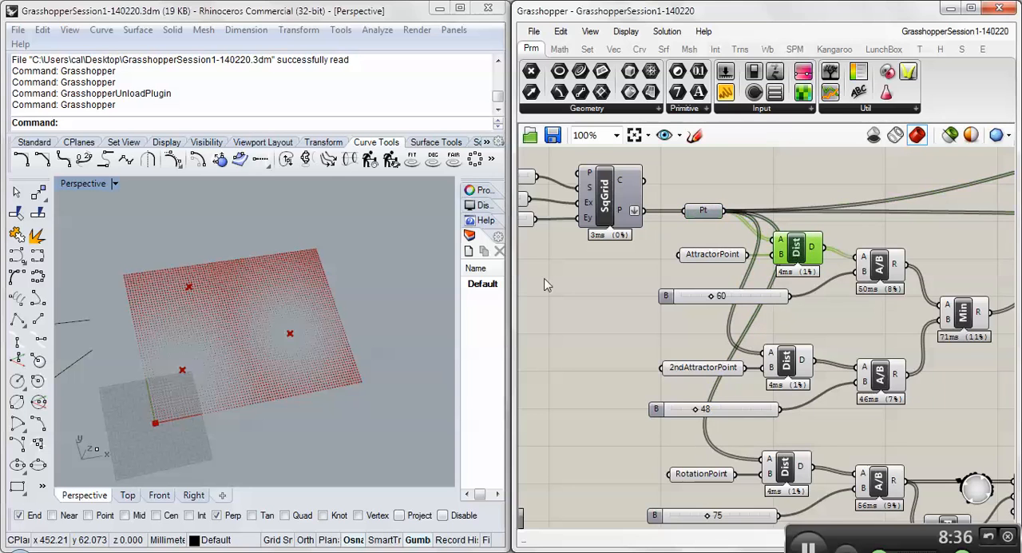
{"action": "left_click", "coordinate": [685, 255]}
{"action": "right_click_drag", "start_coordinate": [908, 302], "coordinate": [766, 286]}
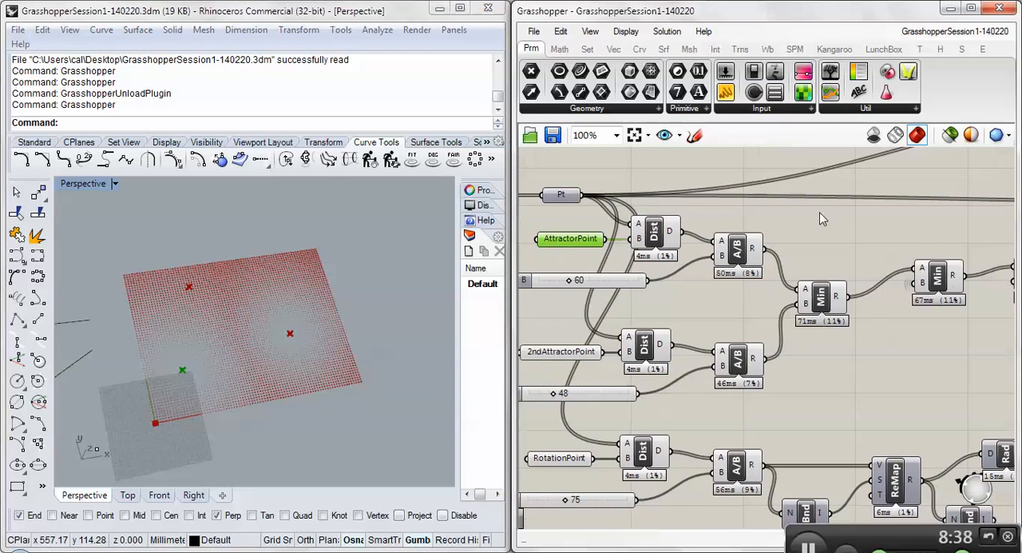
- Follow the attractor branch past the Min and subtraction components, and inspect the Circle and Rectangle components it feeds
{"action": "right_click_drag", "start_coordinate": [822, 218], "coordinate": [728, 233]}
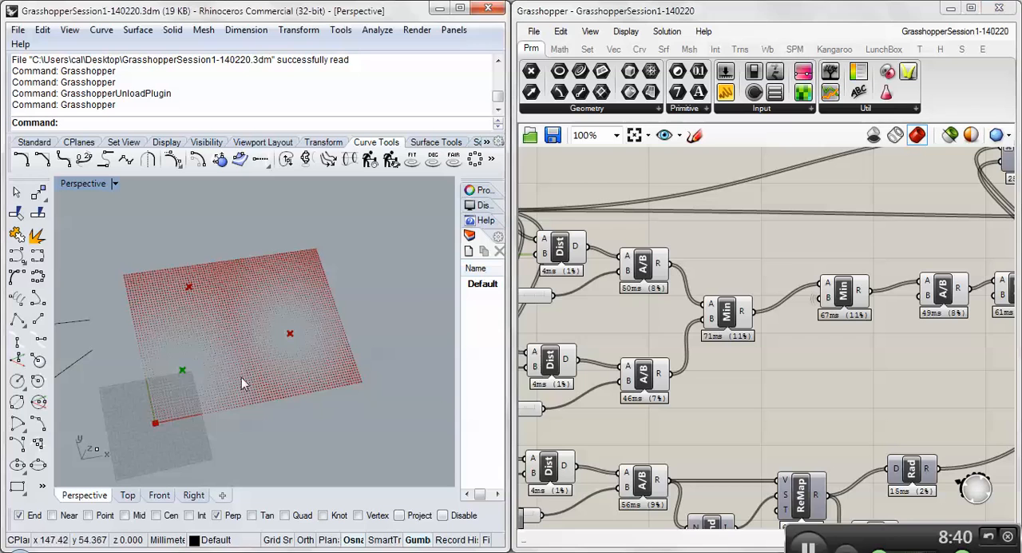
{"action": "right_click_drag", "start_coordinate": [242, 379], "coordinate": [184, 402]}
{"action": "right_click_drag", "start_coordinate": [801, 237], "coordinate": [559, 301]}
{"action": "scroll", "coordinate": [559, 302], "scroll_direction": "down", "scroll_amount": 1}
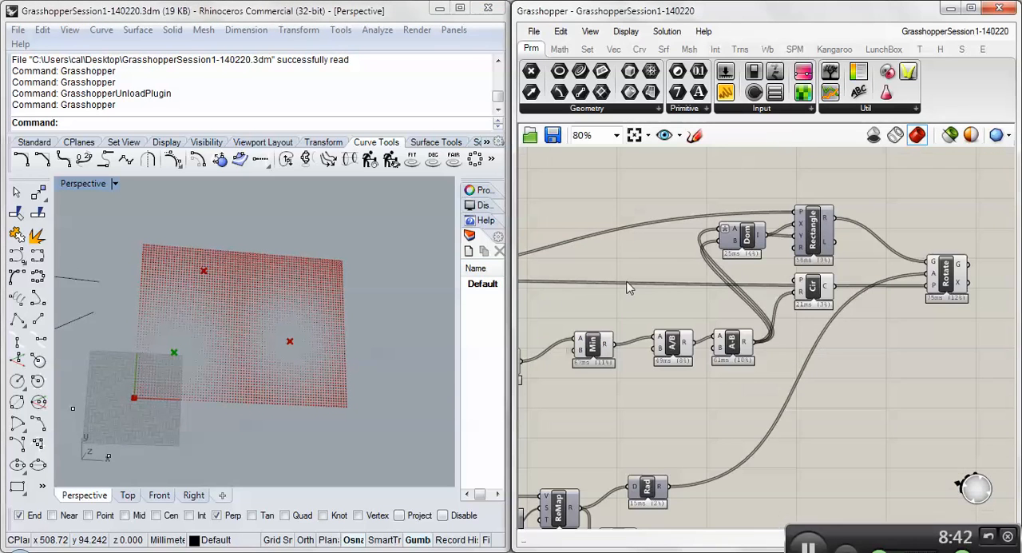
{"action": "left_click", "coordinate": [815, 292]}
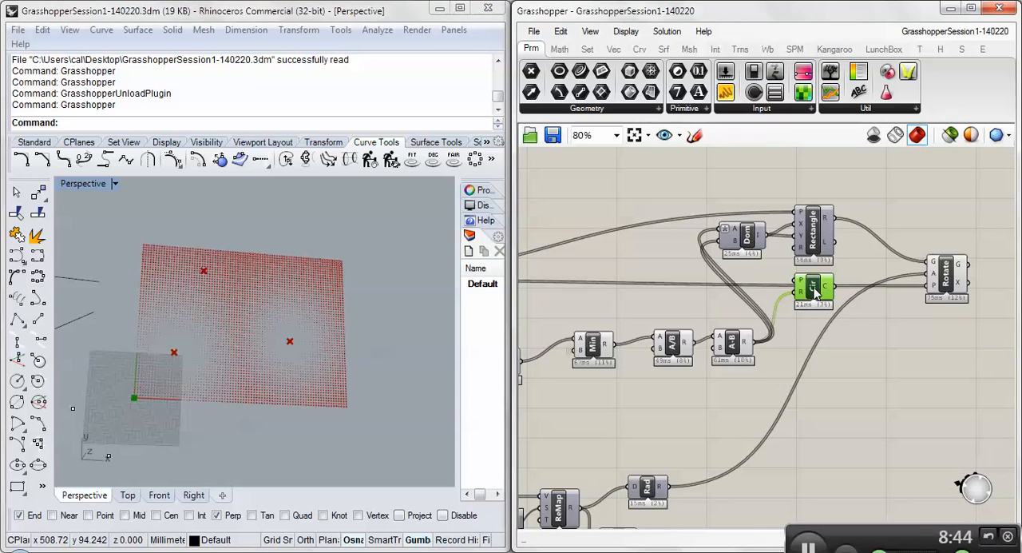
{"action": "left_click", "coordinate": [814, 234]}
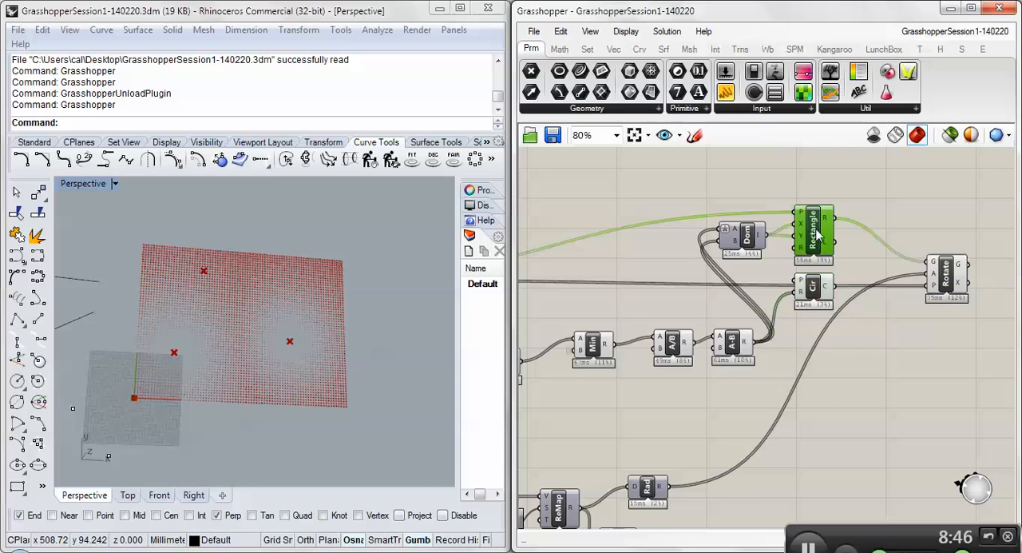
{"action": "scroll", "coordinate": [699, 239], "scroll_direction": "up", "scroll_amount": 2}
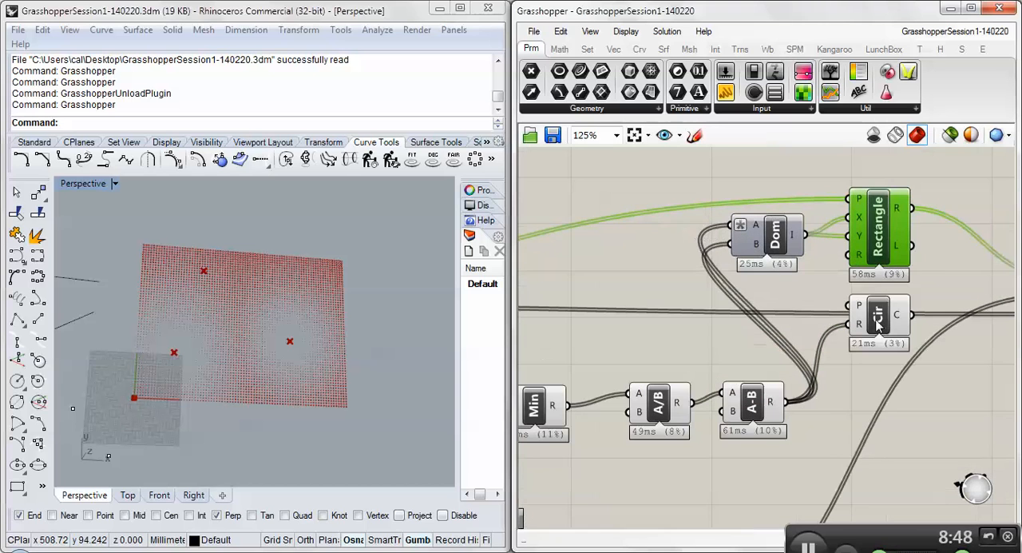
- Move the Circle component above the Rectangle component and connect the Pt parameter to its P input
{"action": "left_click_drag", "start_coordinate": [869, 317], "coordinate": [900, 209]}
{"action": "scroll", "coordinate": [840, 214], "scroll_direction": "down", "scroll_amount": 1}
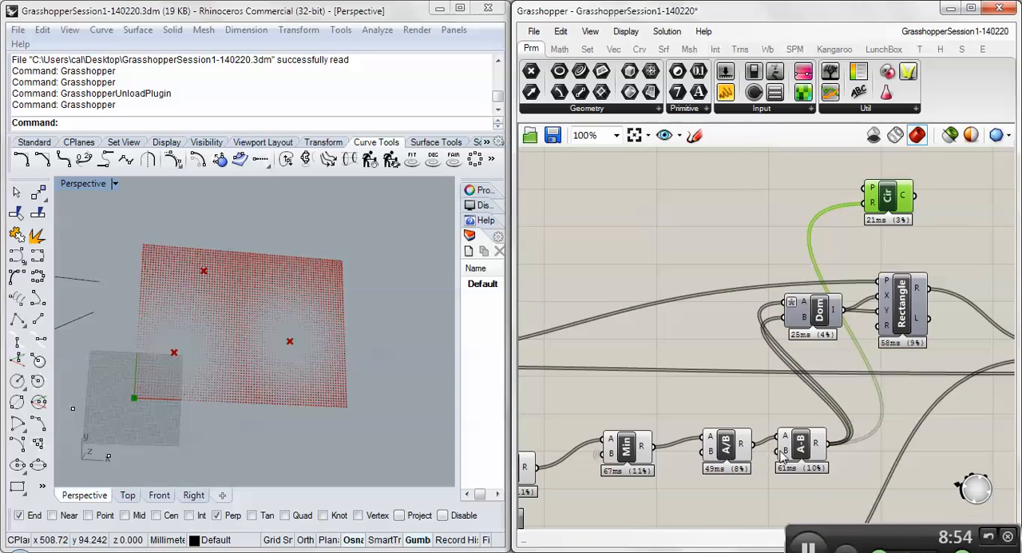
{"action": "right_click_drag", "start_coordinate": [785, 526], "coordinate": [793, 409]}
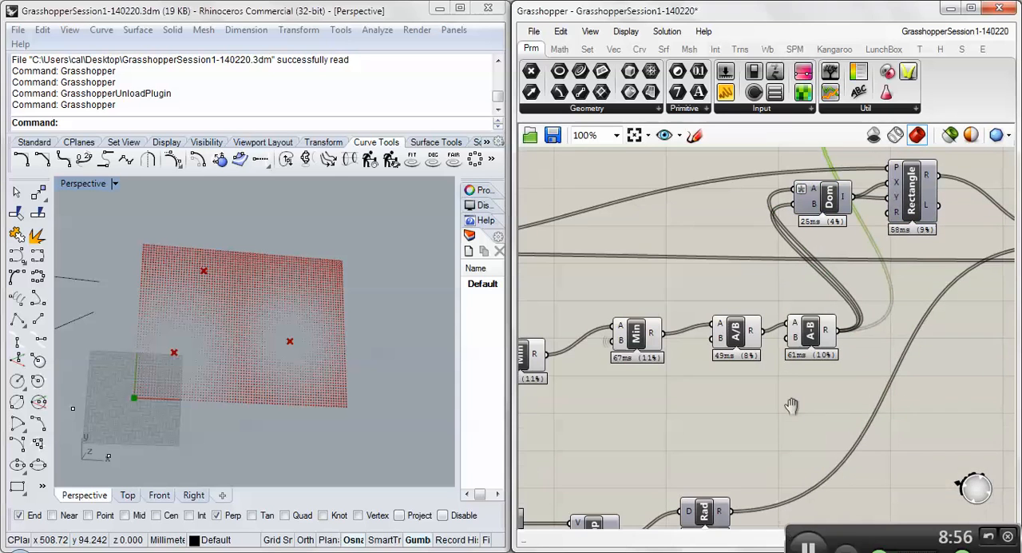
{"action": "scroll", "coordinate": [751, 280], "scroll_direction": "down", "scroll_amount": 2}
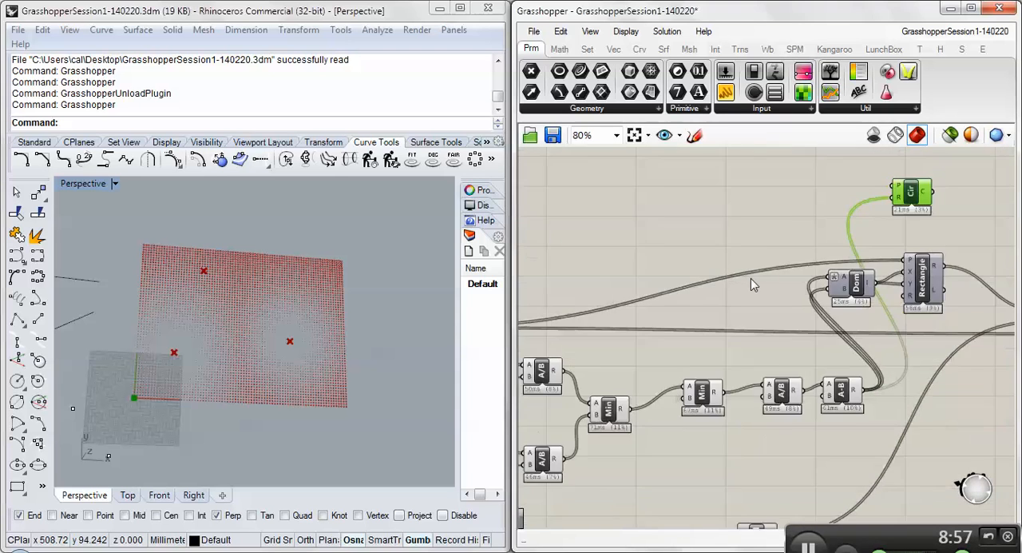
{"action": "left_click_drag", "start_coordinate": [561, 321], "coordinate": [942, 207]}
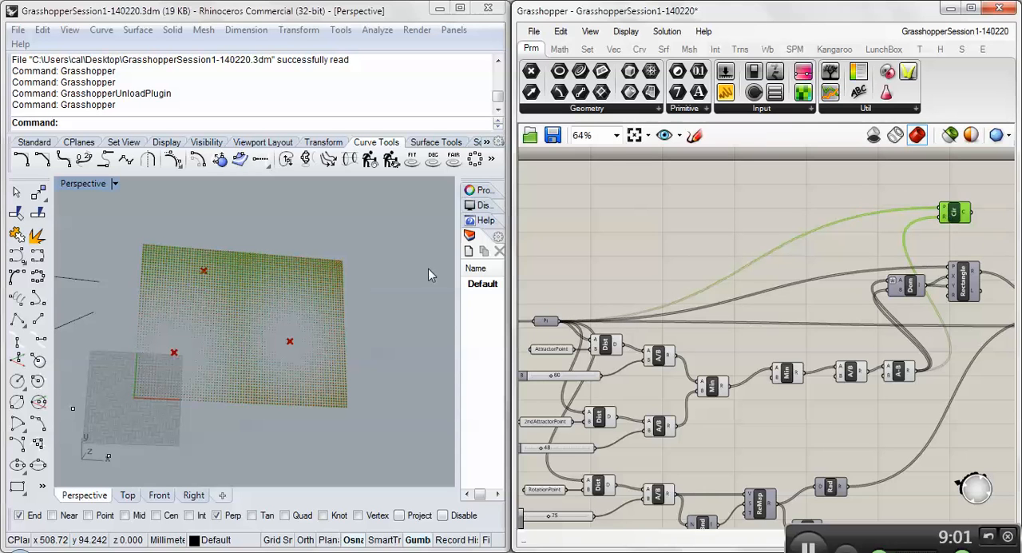
- Examine the circles beside the rotated rectangles up close in the Rhino viewport
{"action": "scroll", "coordinate": [280, 427], "scroll_direction": "up", "scroll_amount": 6}
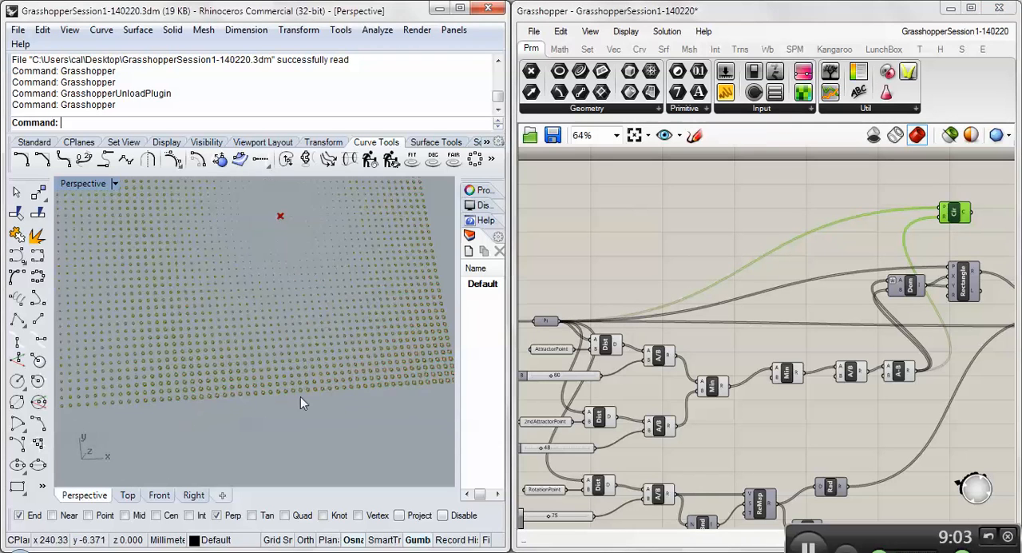
{"action": "scroll", "coordinate": [271, 360], "scroll_direction": "up", "scroll_amount": 3}
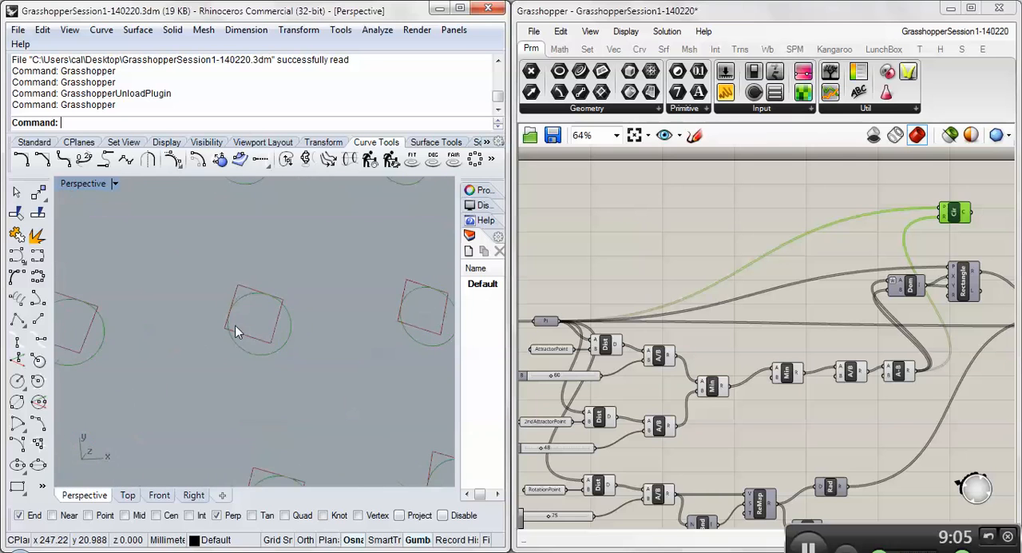
{"action": "scroll", "coordinate": [235, 325], "scroll_direction": "down", "scroll_amount": 5}
{"action": "scroll", "coordinate": [235, 324], "scroll_direction": "down", "scroll_amount": 8}
{"action": "right_click_drag", "start_coordinate": [849, 252], "coordinate": [695, 267]}
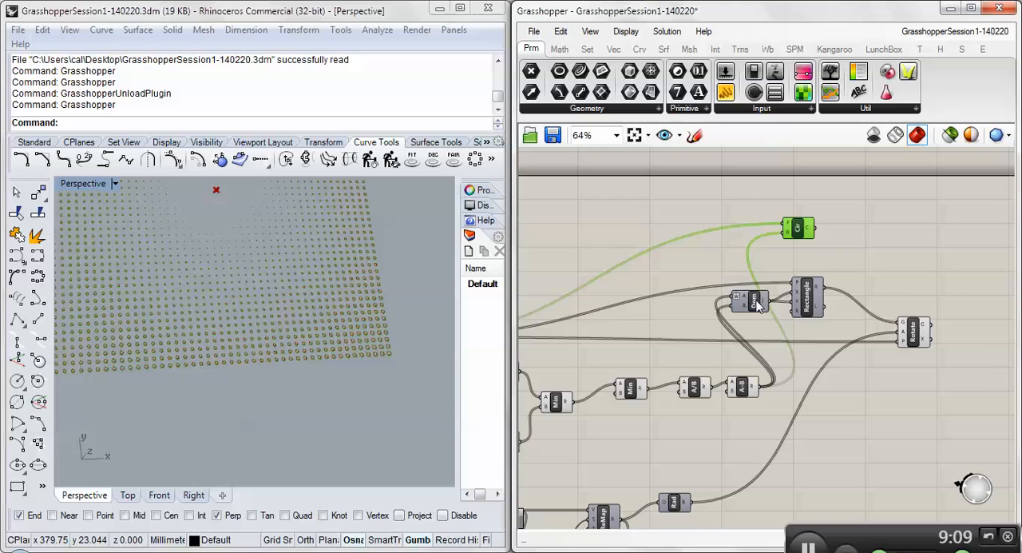
{"action": "left_click", "coordinate": [914, 261]}
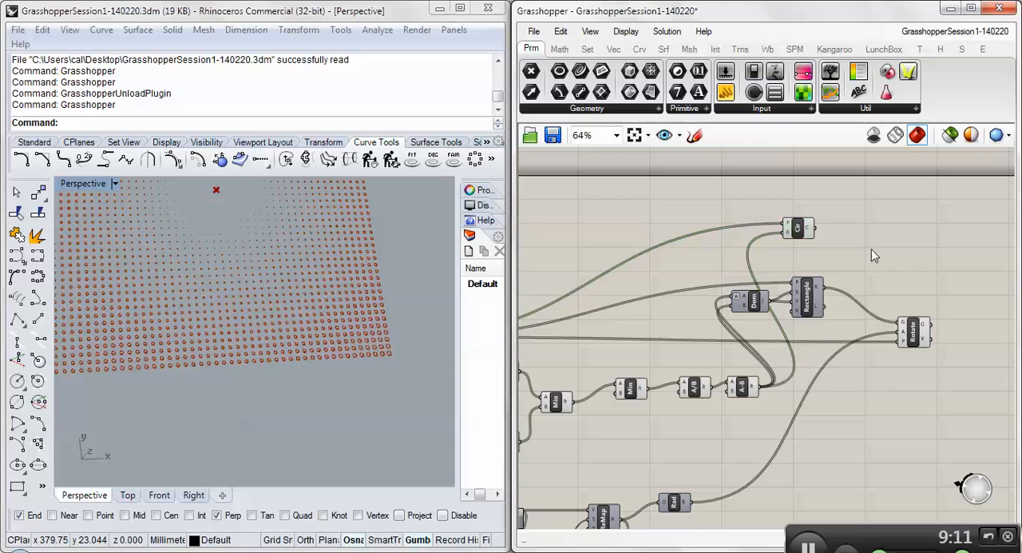
- Highlight the Pt parameter, trace its wire to the Circle component's P input, and inspect the Circle component's inputs
{"action": "left_click_drag", "start_coordinate": [793, 227], "coordinate": [812, 225]}
{"action": "right_click_drag", "start_coordinate": [759, 250], "coordinate": [858, 251]}
{"action": "right_click_drag", "start_coordinate": [616, 307], "coordinate": [741, 313]}
{"action": "left_click", "coordinate": [619, 343]}
{"action": "scroll", "coordinate": [644, 343], "scroll_direction": "down", "scroll_amount": 2}
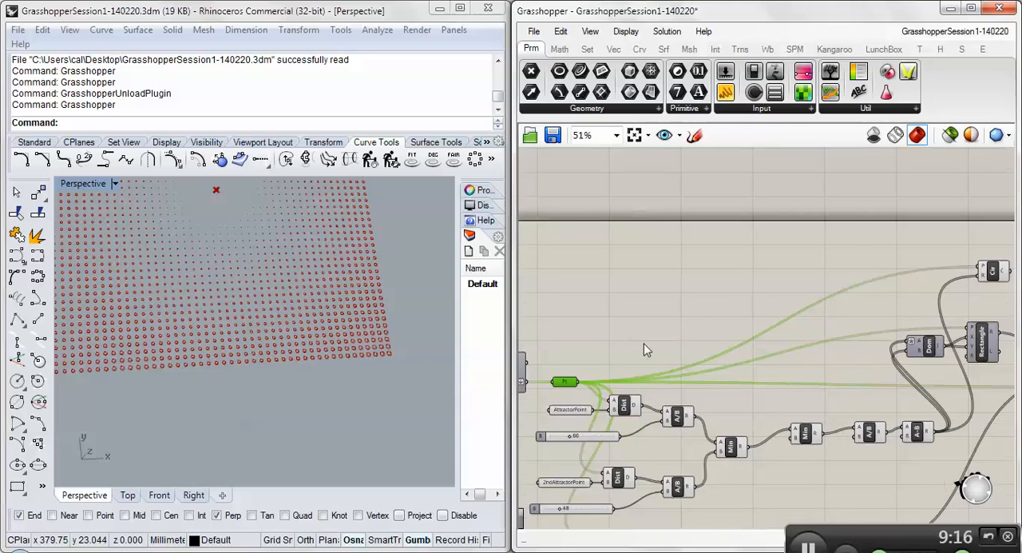
{"action": "left_click_drag", "start_coordinate": [591, 374], "coordinate": [834, 286]}
{"action": "scroll", "coordinate": [897, 288], "scroll_direction": "up", "scroll_amount": 4}
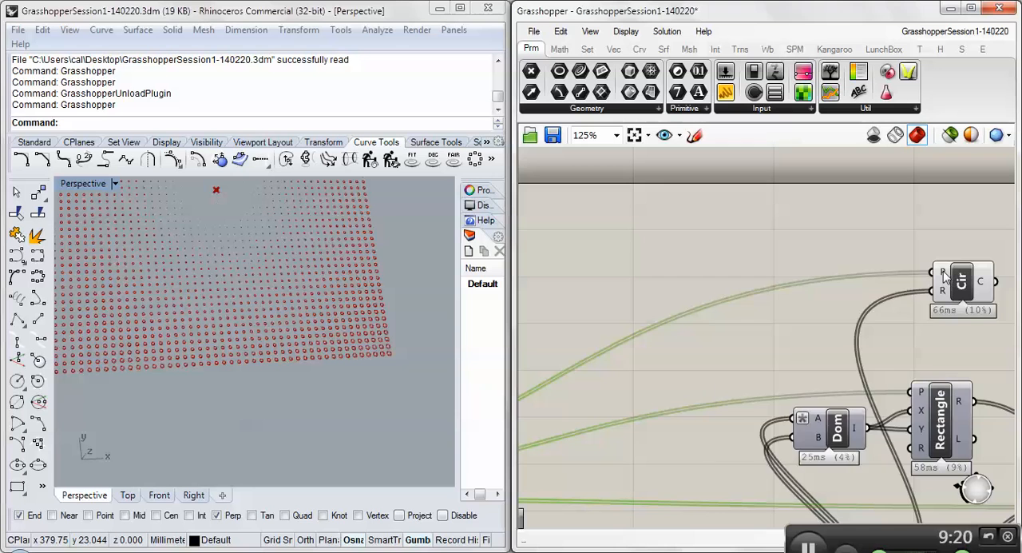
{"action": "mouse_move", "coordinate": [943, 271]}
{"action": "left_click", "coordinate": [975, 292]}
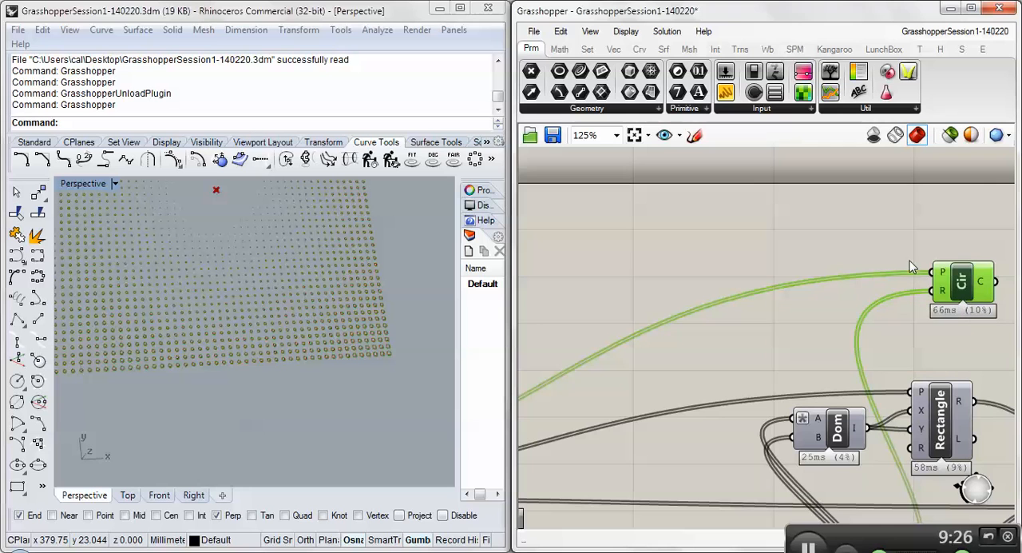
{"action": "left_click", "coordinate": [854, 251]}
{"action": "scroll", "coordinate": [783, 229], "scroll_direction": "down", "scroll_amount": 3}
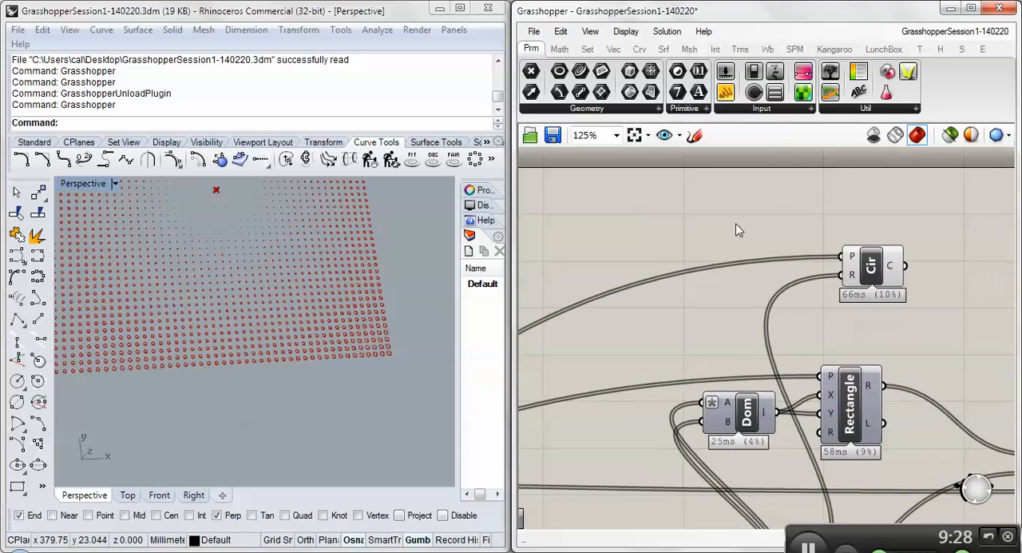
- Turn off the preview of the Domain, Rectangle and Rotate components together
{"action": "left_click", "coordinate": [950, 390]}
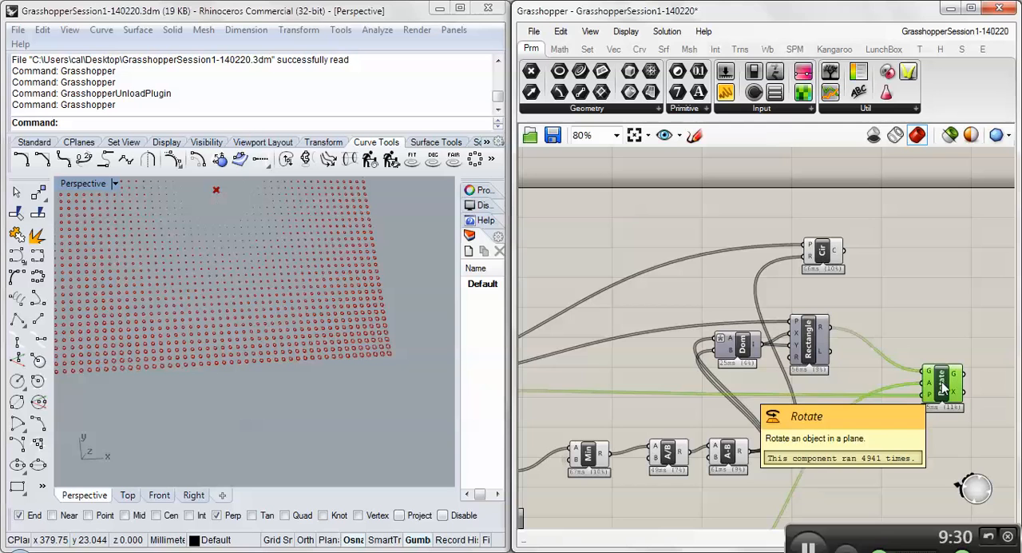
{"action": "left_click", "coordinate": [929, 325]}
{"action": "left_click_drag", "start_coordinate": [652, 299], "coordinate": [982, 406]}
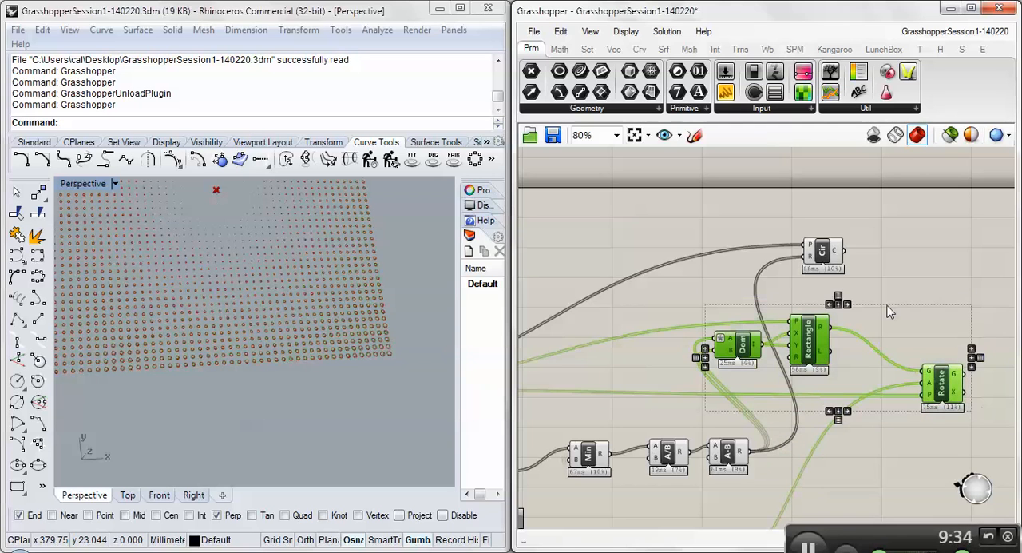
{"action": "right_click_drag", "start_coordinate": [840, 360], "coordinate": [855, 368]}
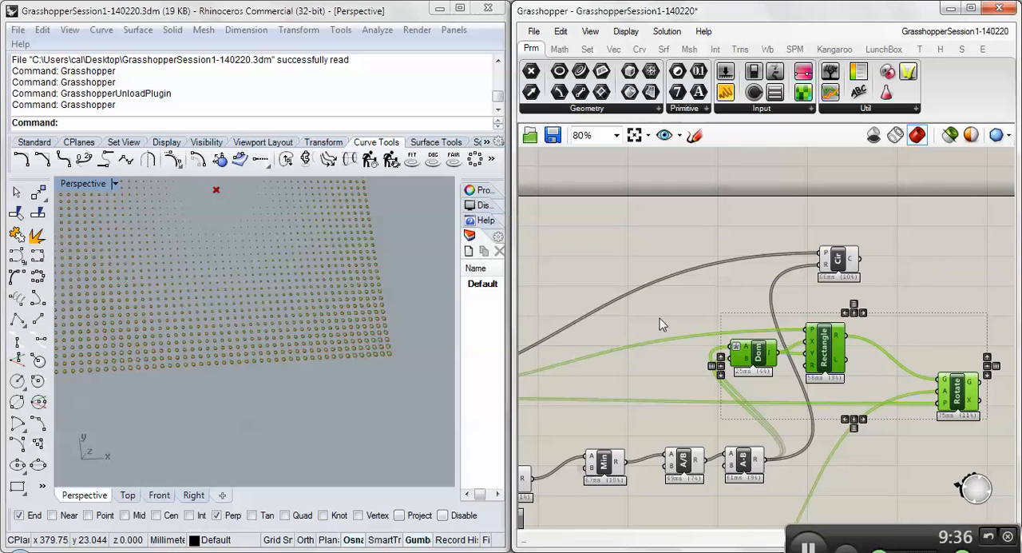
{"action": "mouse_move", "coordinate": [832, 276]}
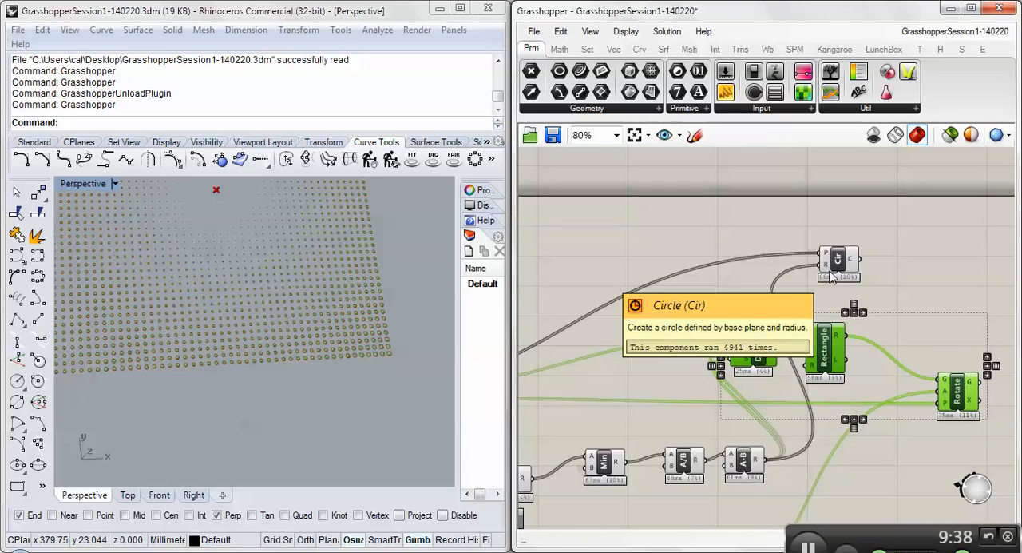
{"action": "mouse_move", "coordinate": [964, 397]}
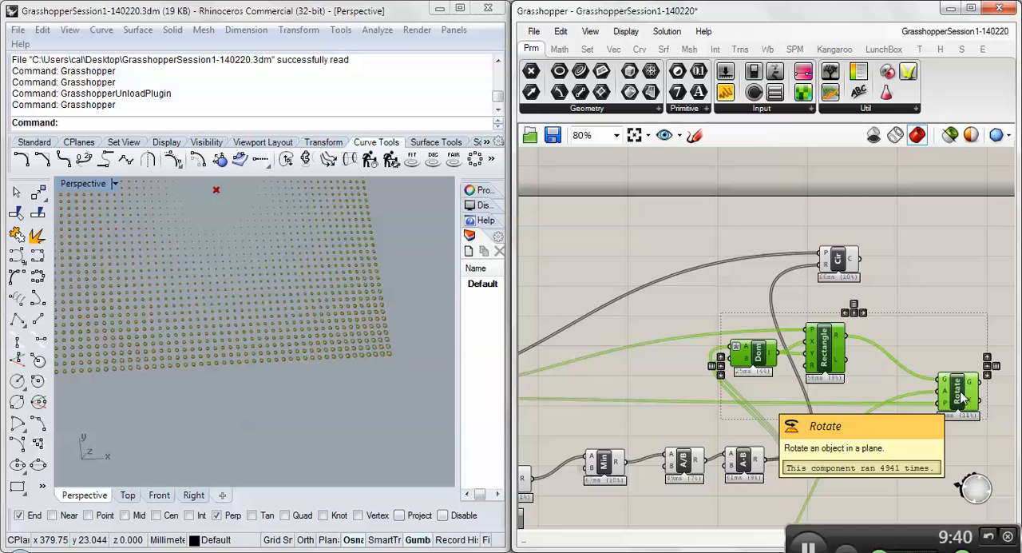
{"action": "right_click", "coordinate": [930, 340]}
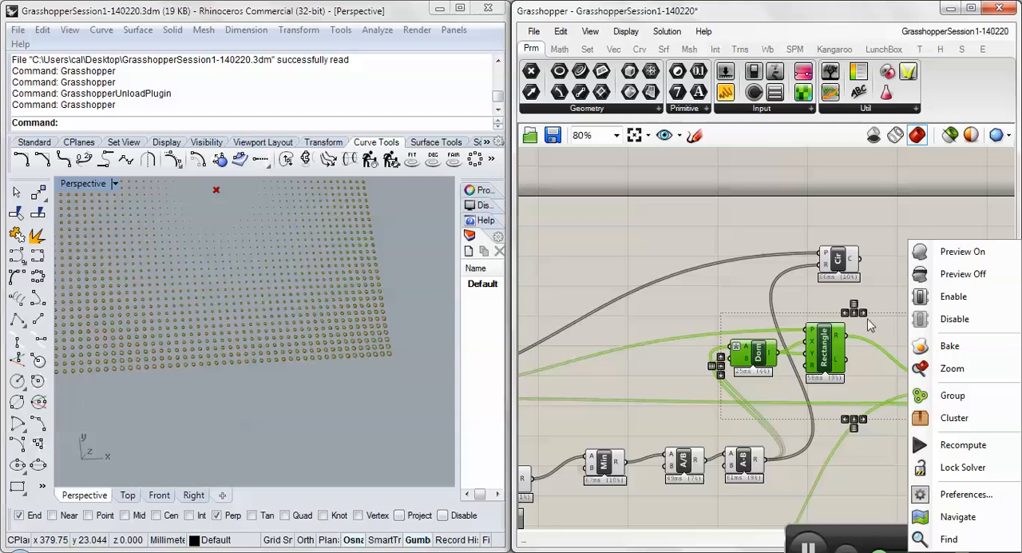
{"action": "left_click", "coordinate": [950, 275]}
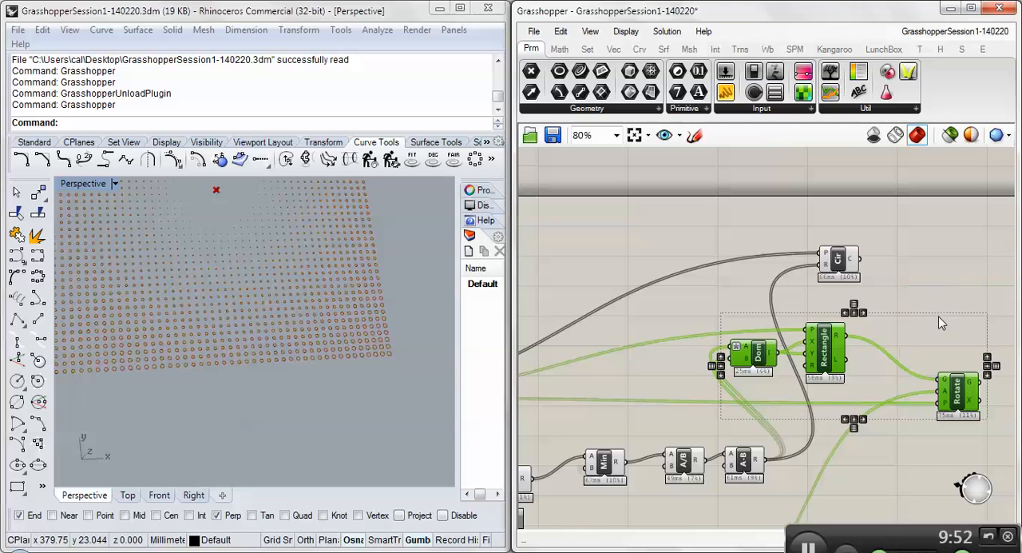
{"action": "left_click", "coordinate": [939, 318]}
- Highlight the Circle component and examine how the circle sizes vary across the grid in the Rhino viewport
{"action": "left_click", "coordinate": [843, 259]}
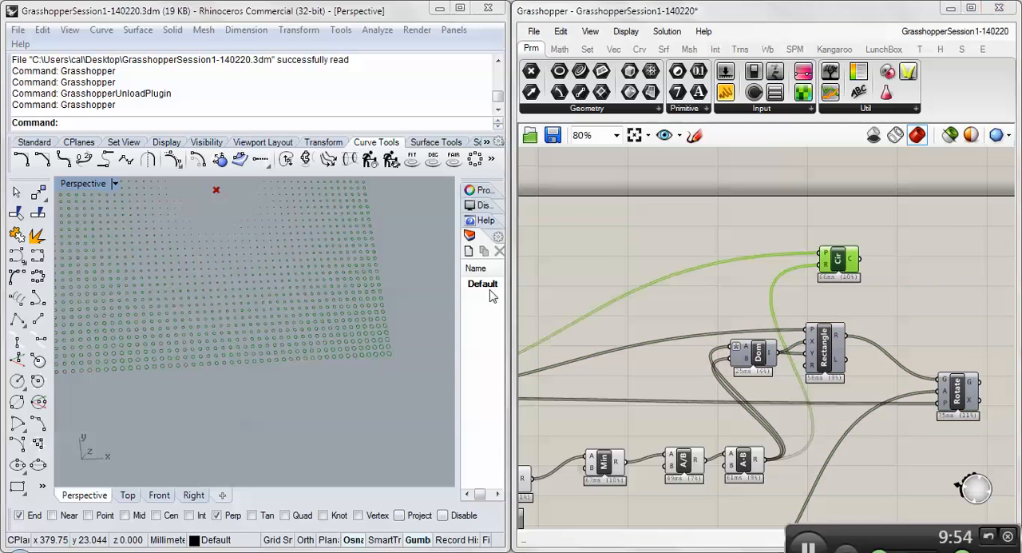
{"action": "scroll", "coordinate": [296, 358], "scroll_direction": "up", "scroll_amount": 6}
{"action": "scroll", "coordinate": [277, 343], "scroll_direction": "down", "scroll_amount": 2}
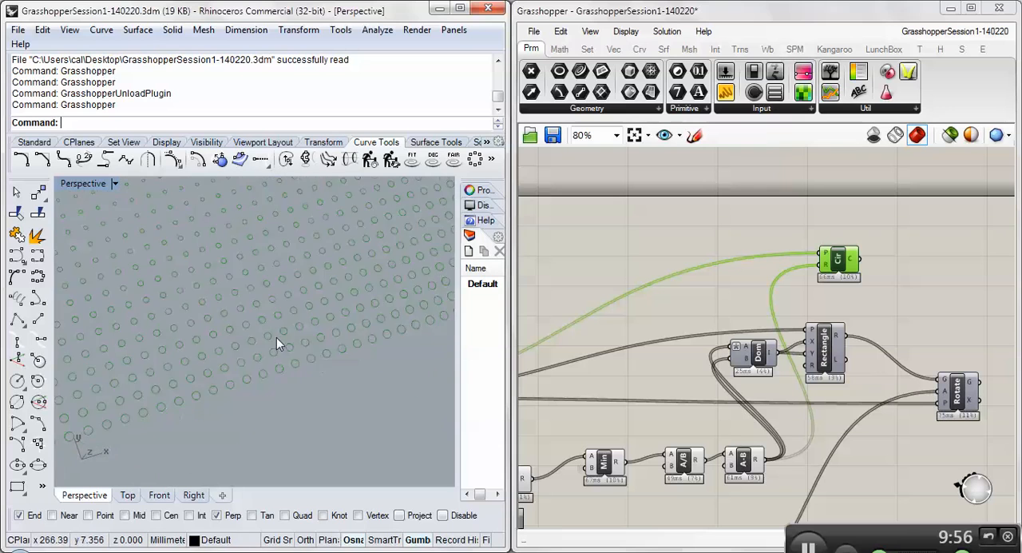
{"action": "scroll", "coordinate": [276, 337], "scroll_direction": "down", "scroll_amount": 8}
{"action": "scroll", "coordinate": [78, 230], "scroll_direction": "up", "scroll_amount": 8}
{"action": "scroll", "coordinate": [233, 279], "scroll_direction": "down", "scroll_amount": 5}
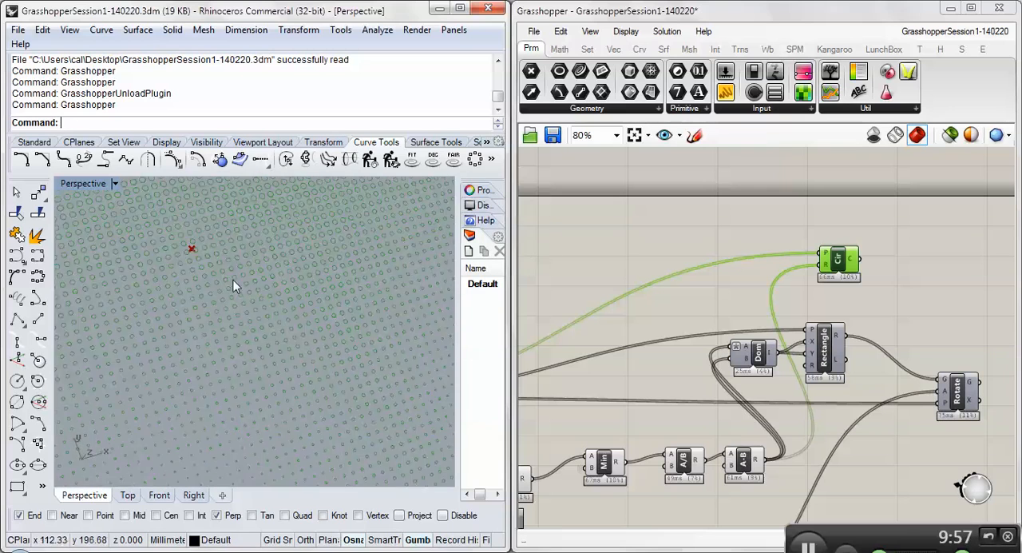
{"action": "scroll", "coordinate": [233, 279], "scroll_direction": "down", "scroll_amount": 6}
{"action": "scroll", "coordinate": [218, 249], "scroll_direction": "up", "scroll_amount": 7}
{"action": "scroll", "coordinate": [206, 259], "scroll_direction": "down", "scroll_amount": 2}
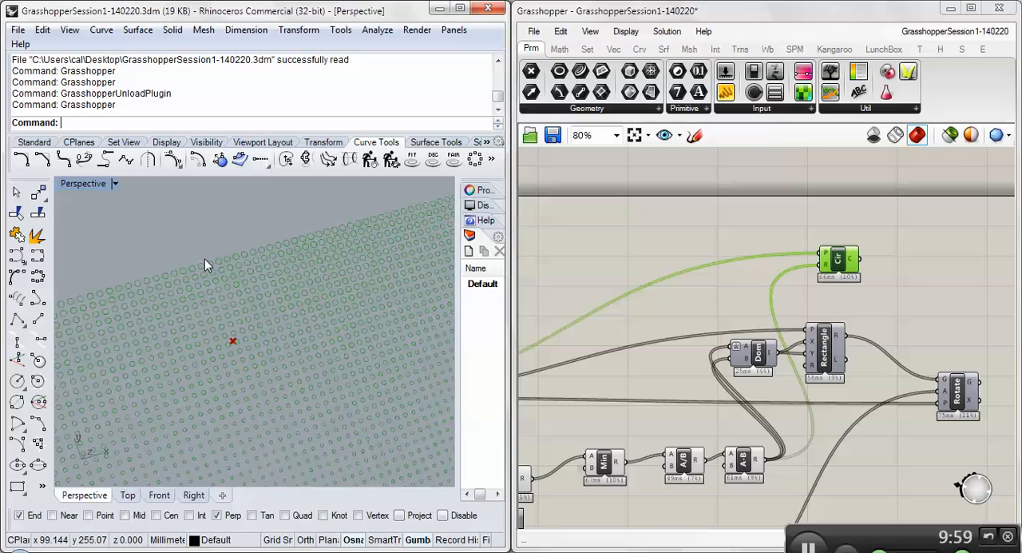
- Move both attractor points in the Rhino viewport, one toward the grid's lower edge and the other toward its upper right corner
{"action": "scroll", "coordinate": [204, 259], "scroll_direction": "down", "scroll_amount": 8}
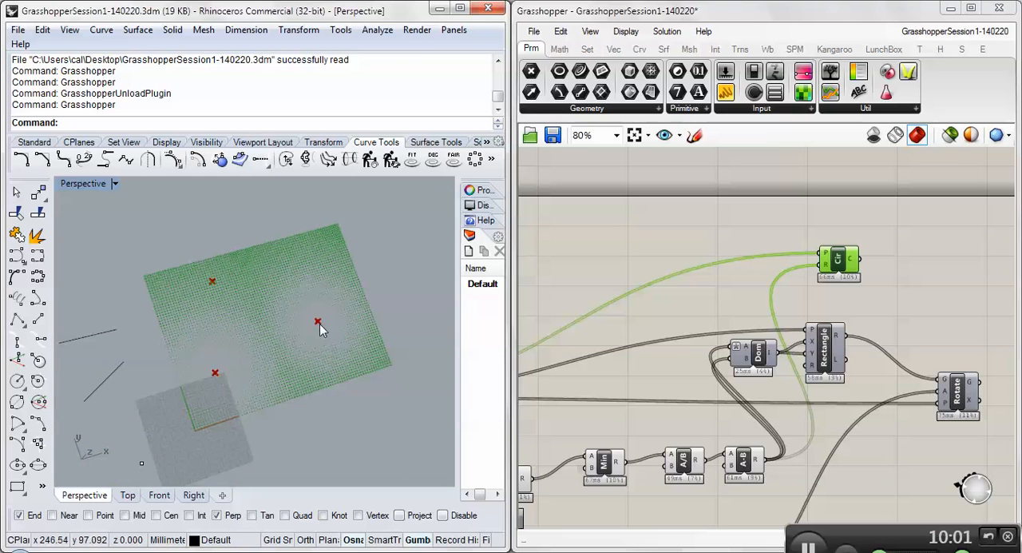
{"action": "left_click_drag", "start_coordinate": [215, 372], "coordinate": [256, 392]}
{"action": "left_click_drag", "start_coordinate": [322, 323], "coordinate": [330, 280]}
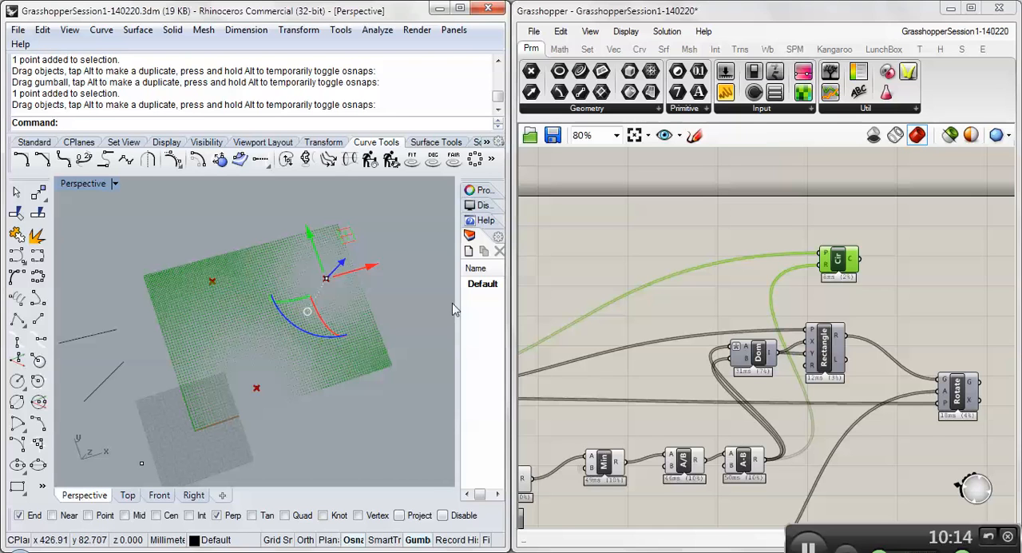
- Reduce the SqGrid extents to 52 in X and 40 in Y
{"action": "right_click_drag", "start_coordinate": [582, 307], "coordinate": [886, 291]}
{"action": "right_click_drag", "start_coordinate": [722, 310], "coordinate": [940, 275]}
{"action": "scroll", "coordinate": [636, 342], "scroll_direction": "up", "scroll_amount": 1}
{"action": "scroll", "coordinate": [635, 342], "scroll_direction": "up", "scroll_amount": 2}
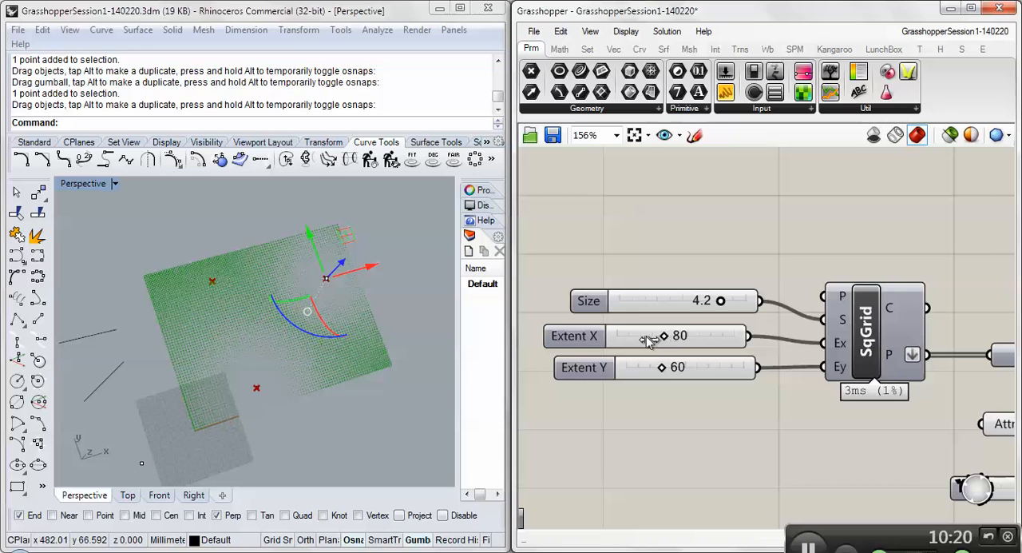
{"action": "left_click_drag", "start_coordinate": [664, 336], "coordinate": [651, 366]}
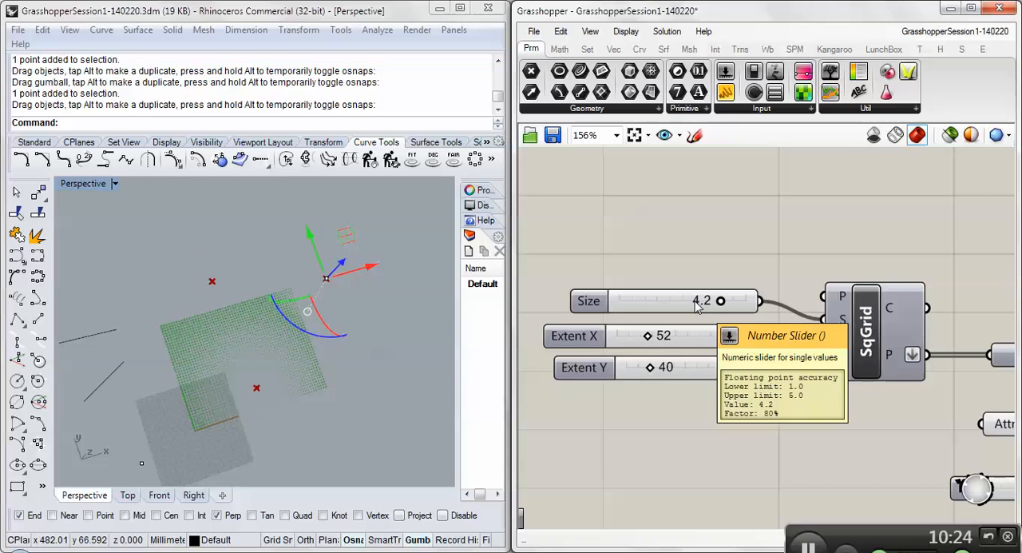
- Set the SqGrid Size to 3.9 and Extent X to 93, and increase Extent Y
{"action": "mouse_move", "coordinate": [721, 301]}
{"action": "left_mouse_down"}
{"action": "mouse_move", "coordinate": [736, 301]}
{"action": "mouse_move", "coordinate": [710, 301]}
{"action": "left_mouse_up"}
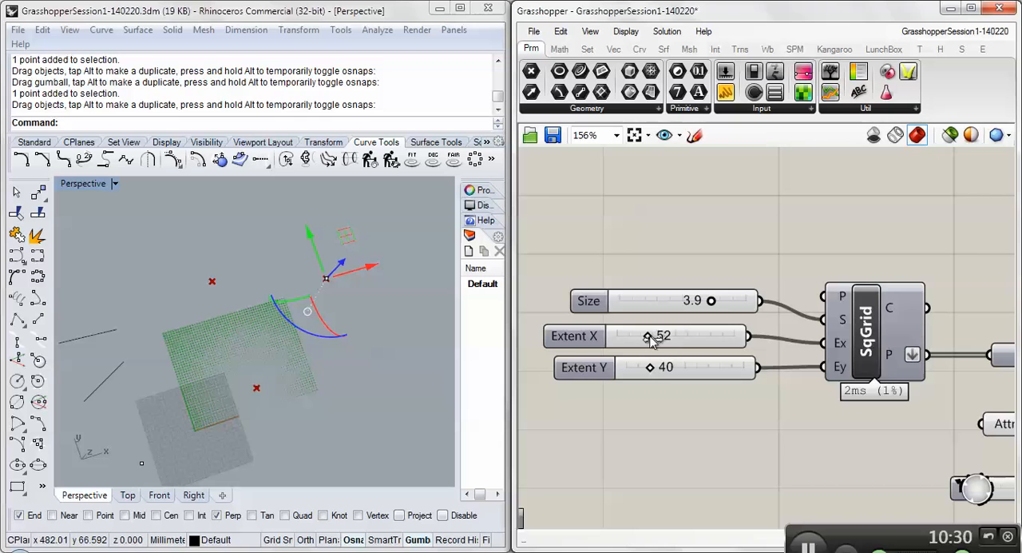
{"action": "left_click_drag", "start_coordinate": [648, 338], "coordinate": [672, 351]}
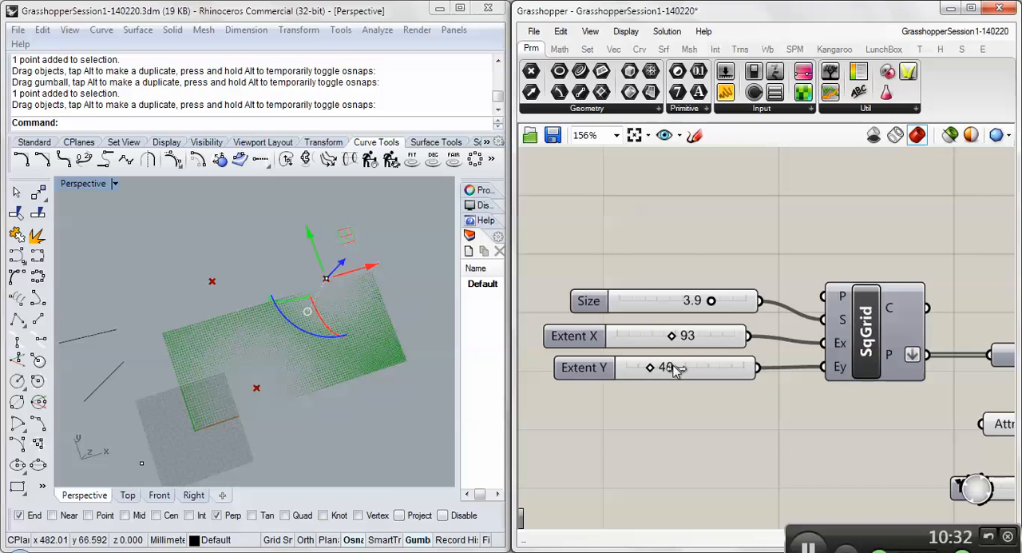
{"action": "left_click_drag", "start_coordinate": [655, 289], "coordinate": [684, 258]}
{"action": "scroll", "coordinate": [657, 250], "scroll_direction": "down", "scroll_amount": 5}
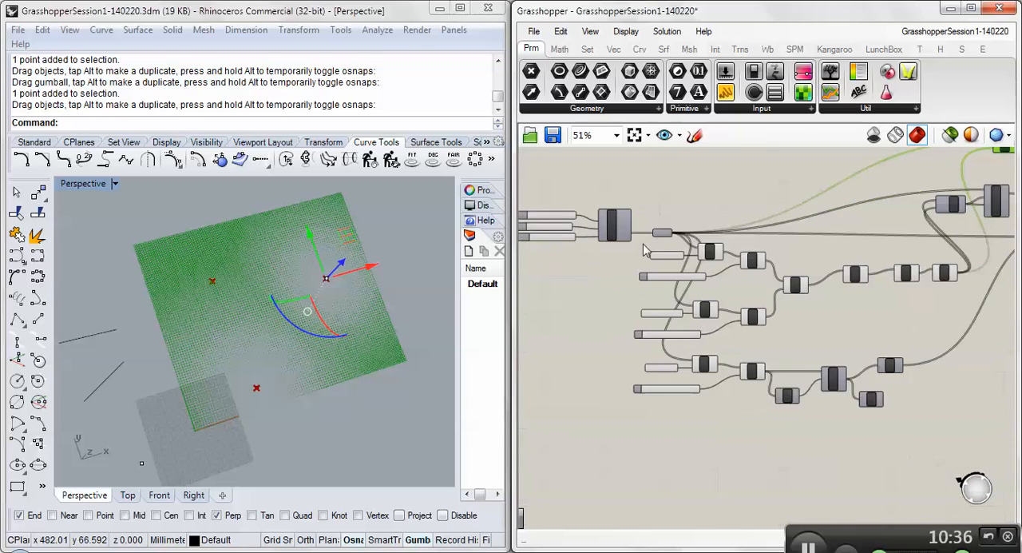
- Move the attractor point at the grid's lower edge up into the grid, and the upper-right attractor point slightly down
{"action": "right_click_drag", "start_coordinate": [779, 304], "coordinate": [603, 341]}
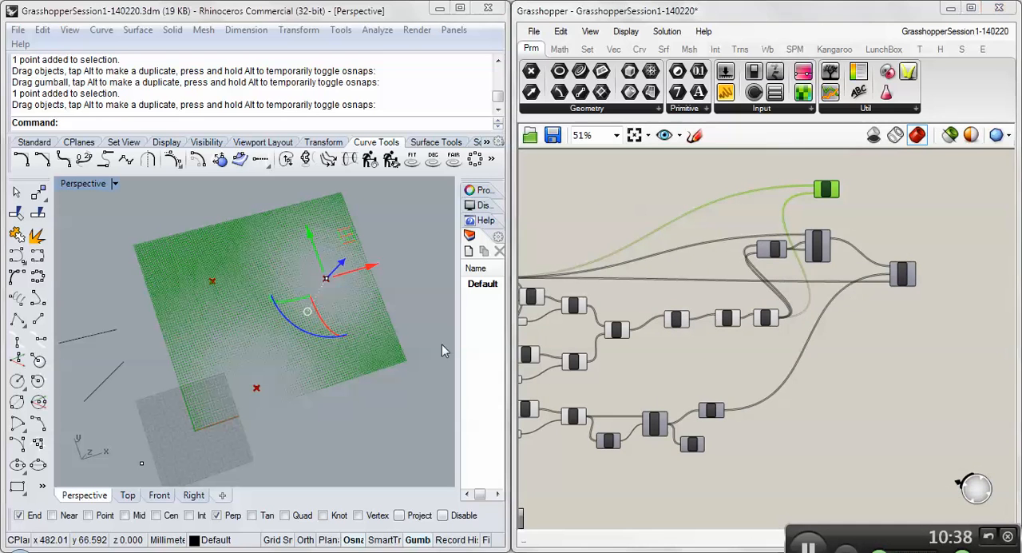
{"action": "left_click_drag", "start_coordinate": [257, 387], "coordinate": [244, 358]}
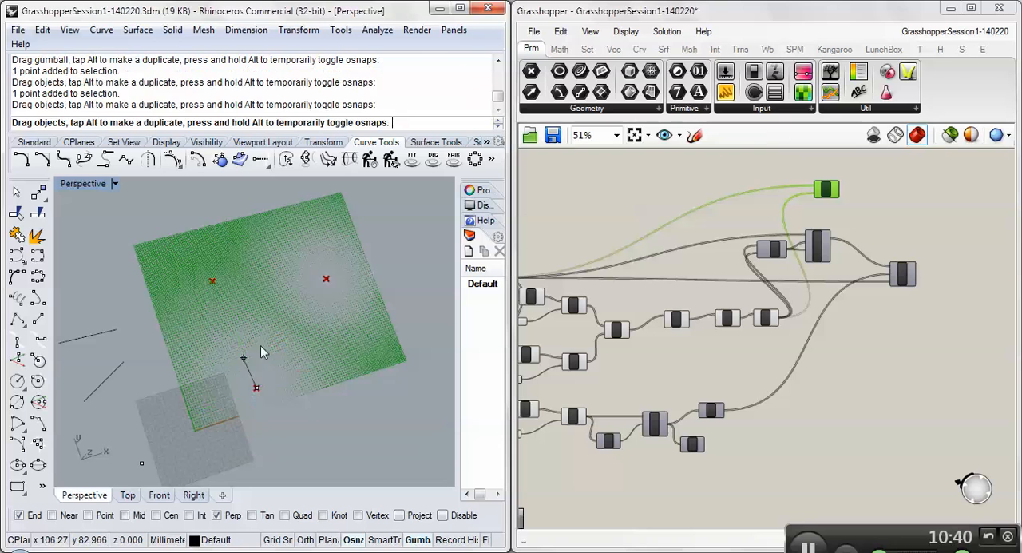
{"action": "left_click_drag", "start_coordinate": [326, 279], "coordinate": [321, 311]}
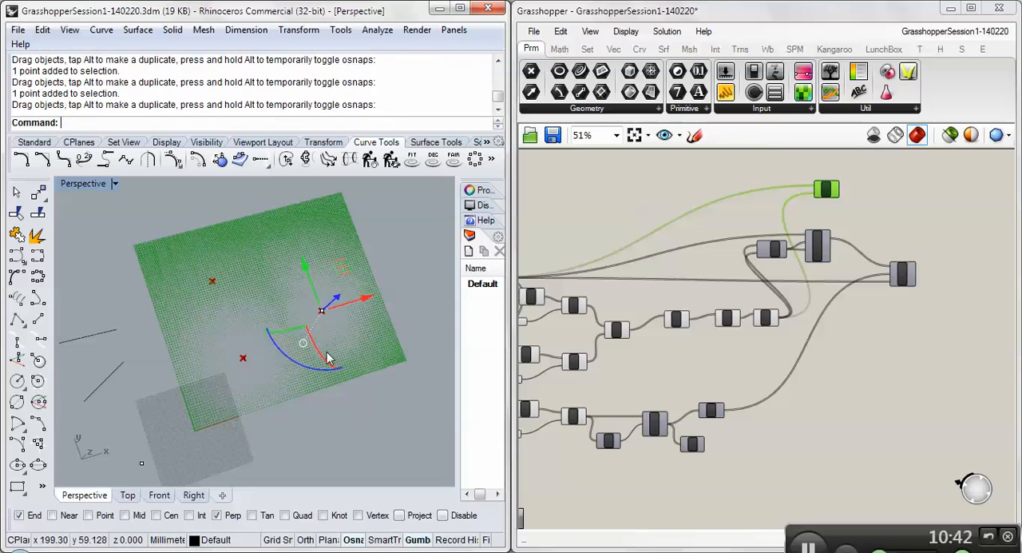
- Examine the circles around the attractor points up close in the Rhino viewport
{"action": "scroll", "coordinate": [327, 329], "scroll_direction": "up", "scroll_amount": 8}
{"action": "scroll", "coordinate": [262, 296], "scroll_direction": "up", "scroll_amount": 12}
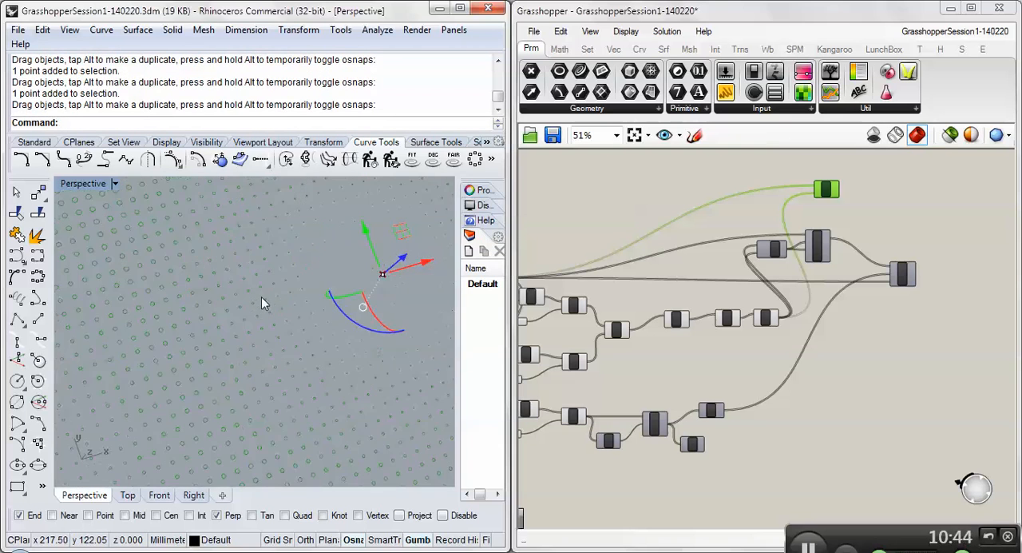
{"action": "scroll", "coordinate": [213, 313], "scroll_direction": "down", "scroll_amount": 15}
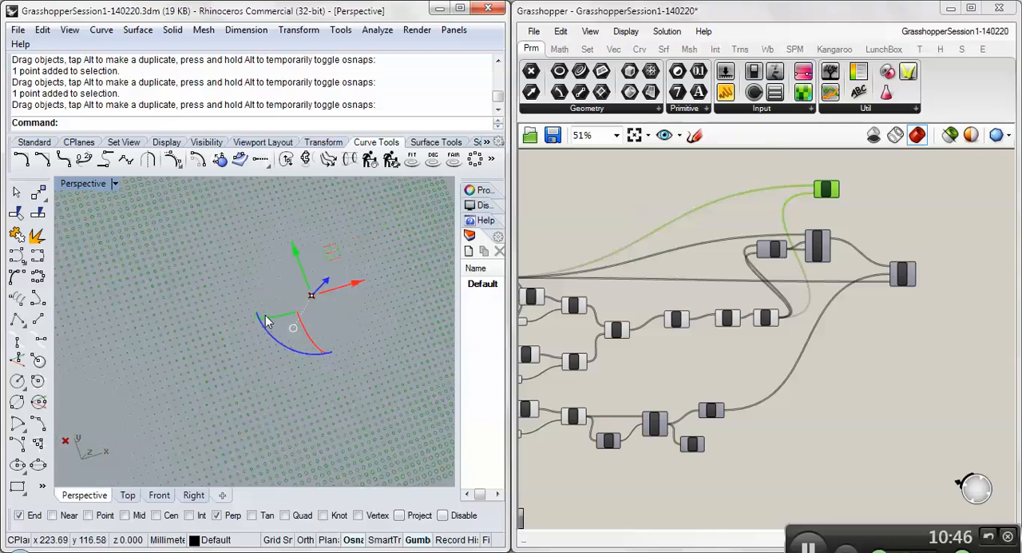
{"action": "scroll", "coordinate": [178, 276], "scroll_direction": "up", "scroll_amount": 15}
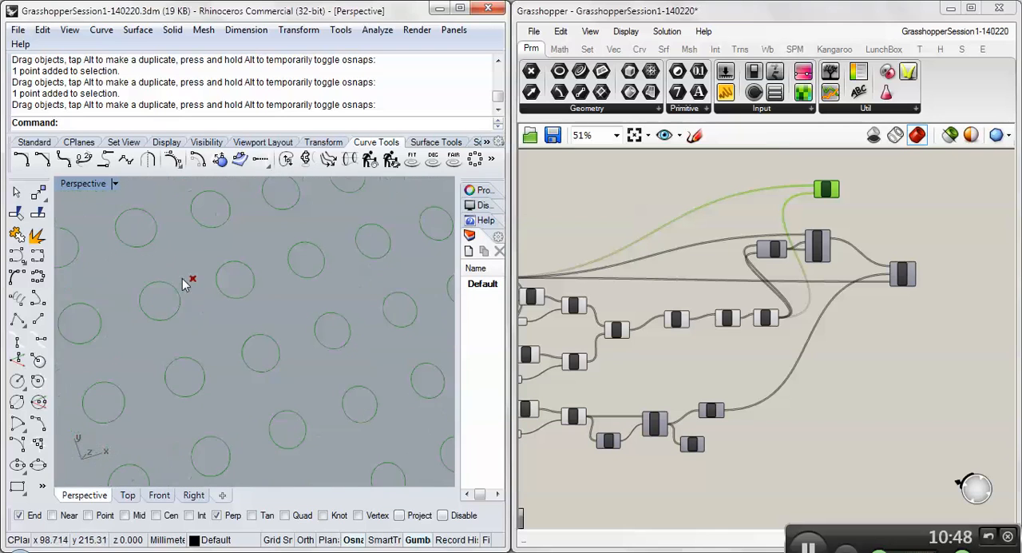
- Deselect the Circle component and examine the Rotate component and its incoming connections at the end of the definition
{"action": "left_click", "coordinate": [903, 291]}
{"action": "scroll", "coordinate": [903, 287], "scroll_direction": "up", "scroll_amount": 6}
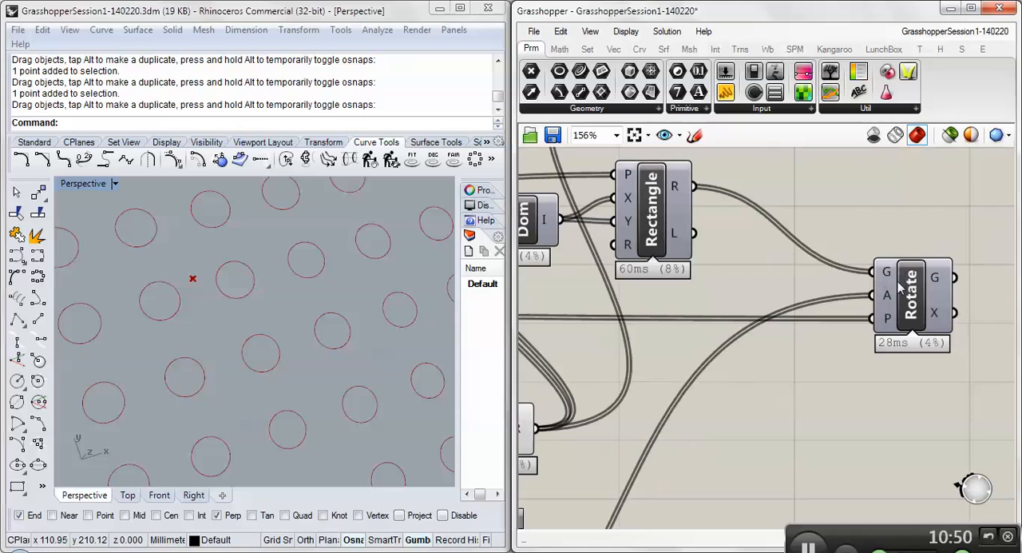
{"action": "left_click", "coordinate": [903, 286]}
{"action": "left_click", "coordinate": [890, 246]}
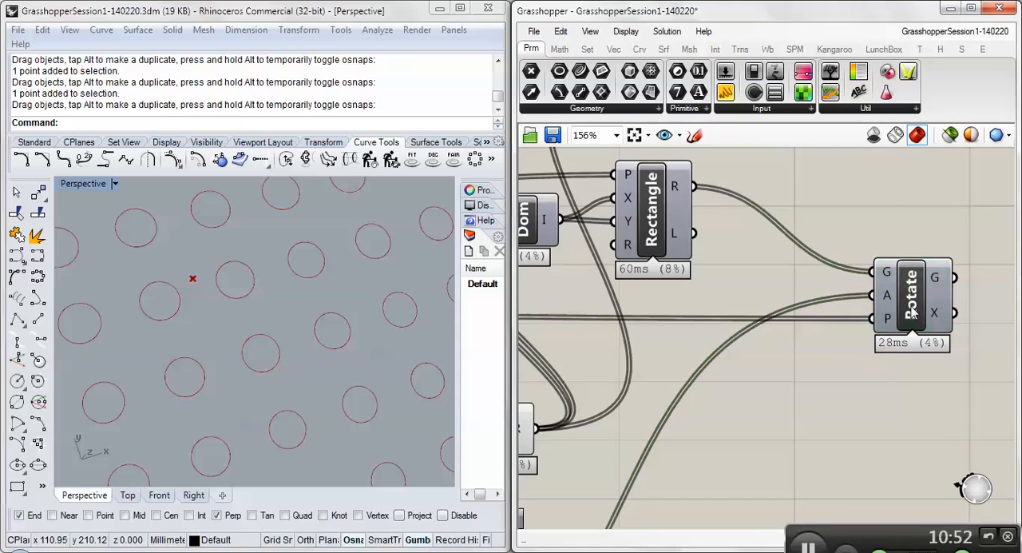
{"action": "left_click", "coordinate": [911, 307]}
{"action": "scroll", "coordinate": [721, 277], "scroll_direction": "down", "scroll_amount": 8}
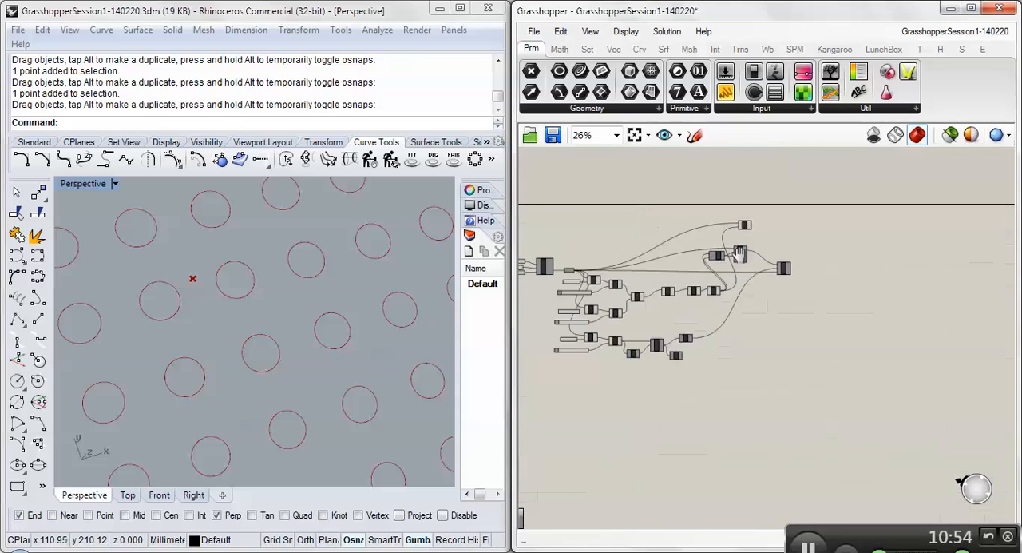
{"action": "scroll", "coordinate": [782, 269], "scroll_direction": "up", "scroll_amount": 4}
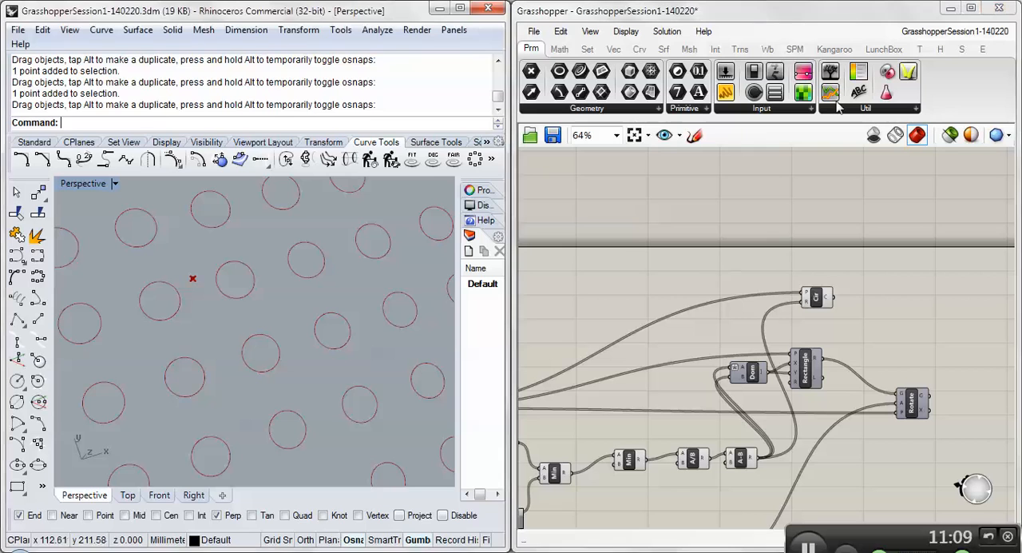
- Add an Image Sampler component in the empty canvas area above the point-grid wires
{"action": "right_click_drag", "start_coordinate": [210, 324], "coordinate": [223, 307]}
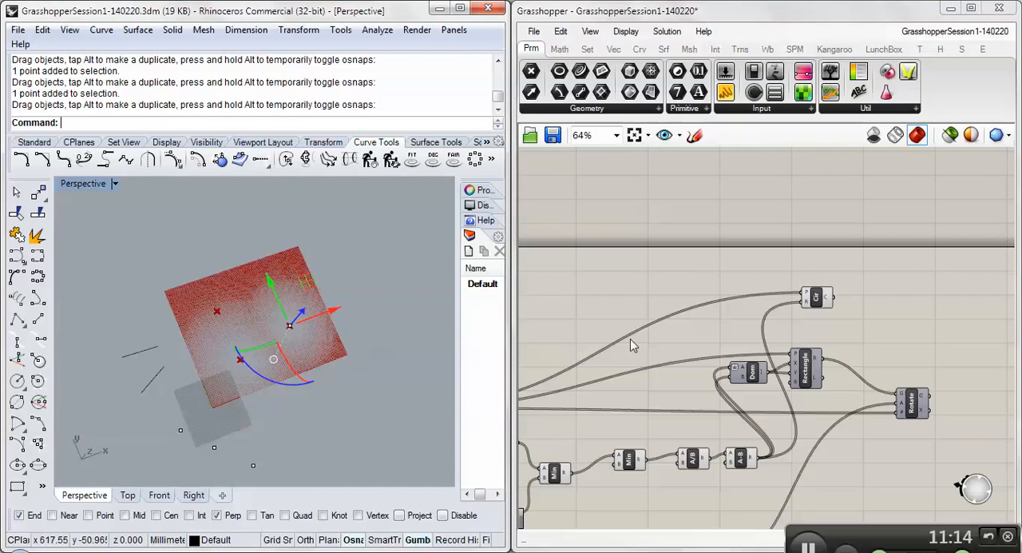
{"action": "right_click_drag", "start_coordinate": [624, 317], "coordinate": [715, 280]}
{"action": "right_click_drag", "start_coordinate": [697, 224], "coordinate": [811, 210]}
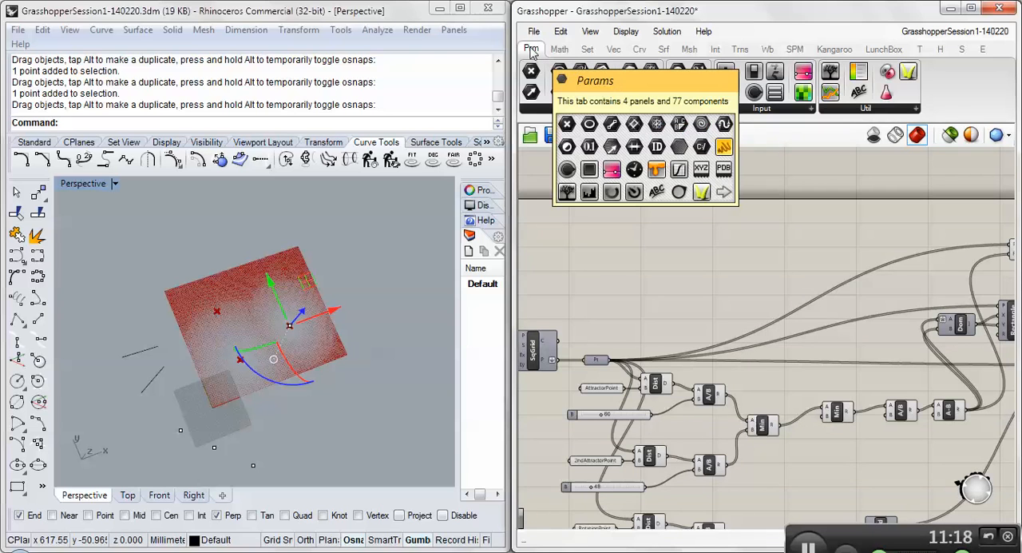
{"action": "left_click", "coordinate": [755, 111]}
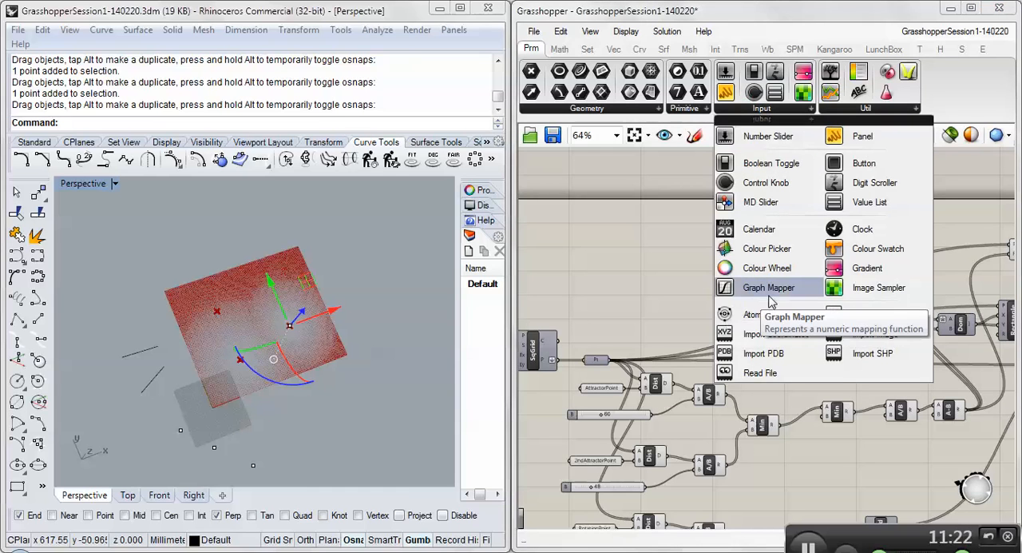
{"action": "left_click", "coordinate": [860, 292]}
{"action": "scroll", "coordinate": [810, 274], "scroll_direction": "down", "scroll_amount": 3}
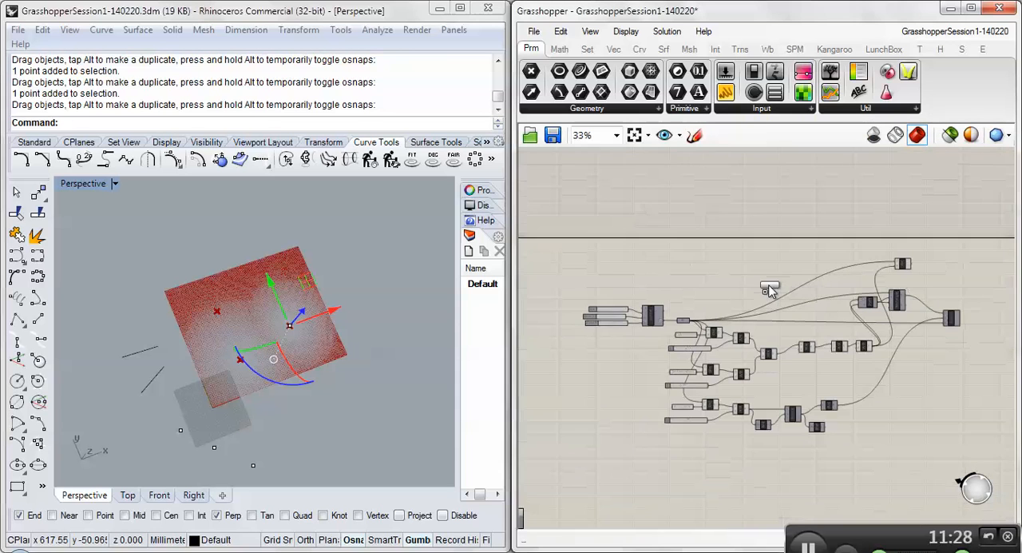
{"action": "scroll", "coordinate": [773, 256], "scroll_direction": "up", "scroll_amount": 5}
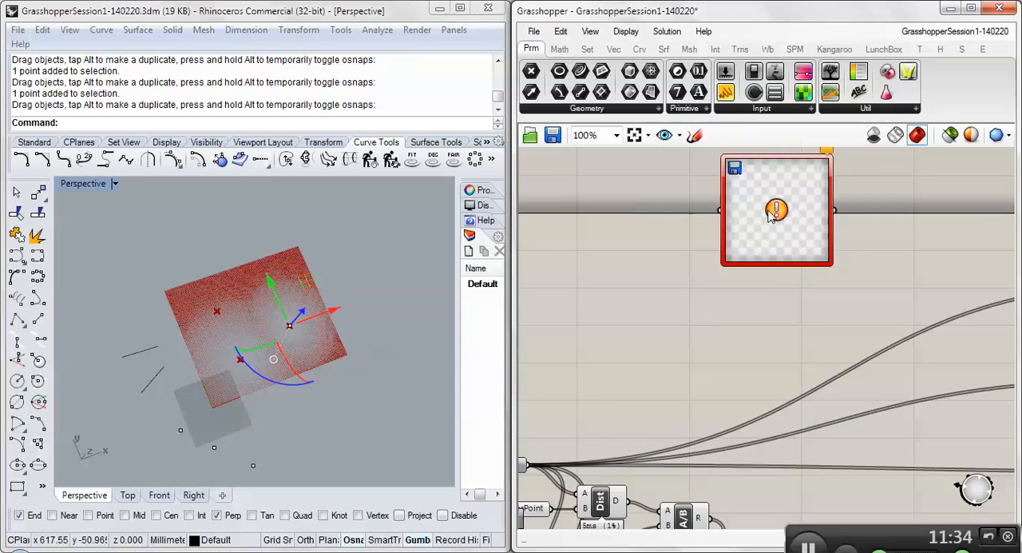
- Load images (4).jpg from the Photos folder on the Desktop into the Image Sampler
{"action": "mouse_move", "coordinate": [772, 214]}
{"action": "mouse_move", "coordinate": [771, 264]}
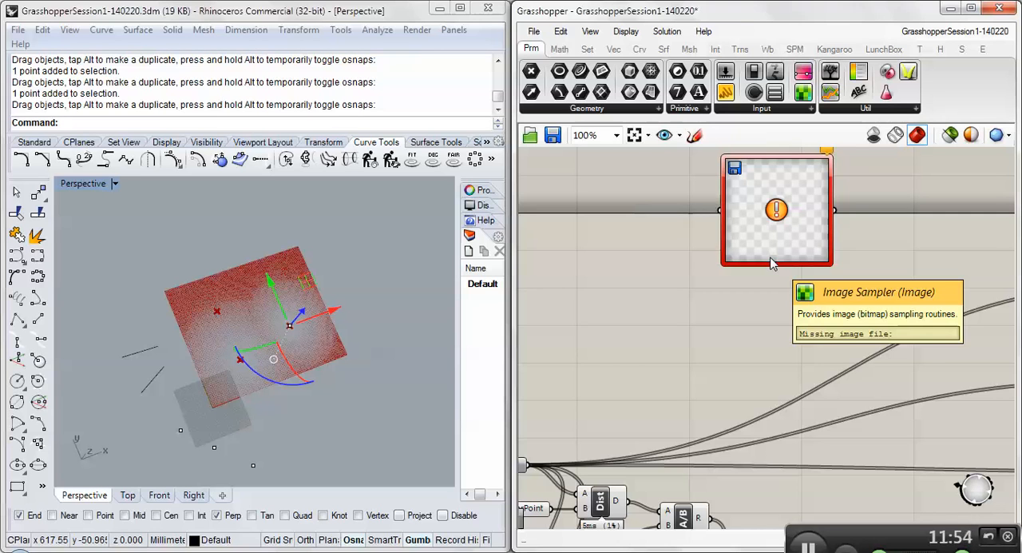
{"action": "right_click", "coordinate": [767, 186]}
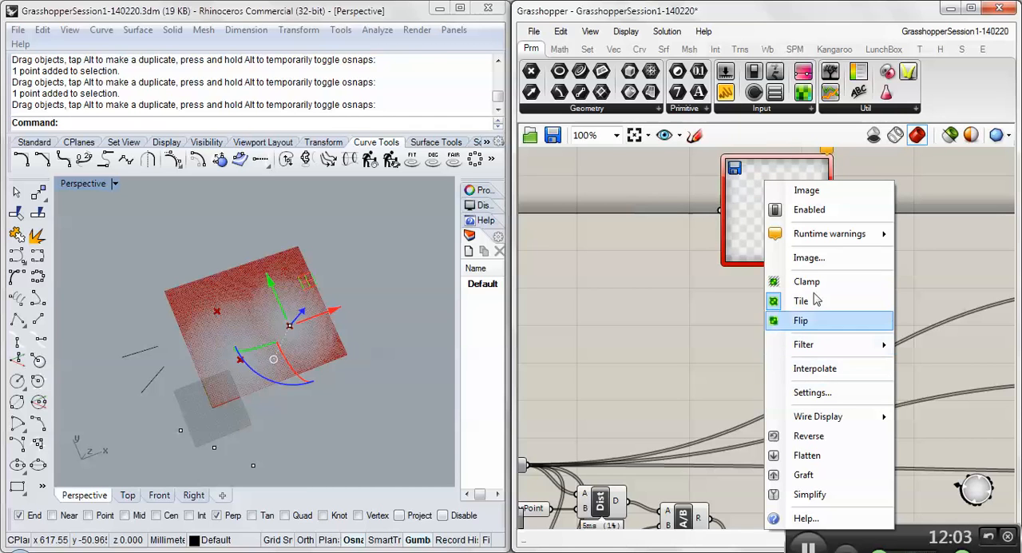
{"action": "left_click", "coordinate": [815, 260]}
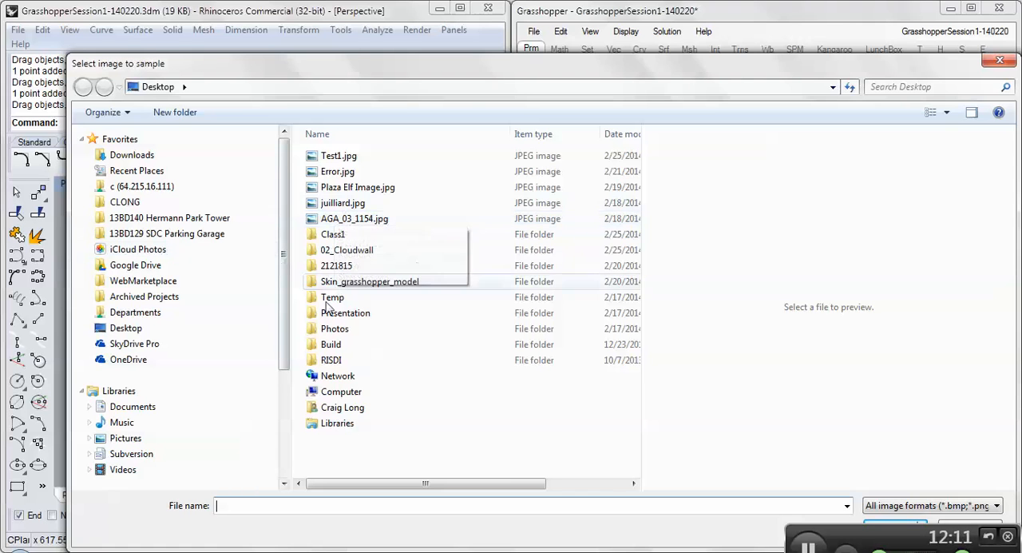
{"action": "left_click", "coordinate": [323, 334]}
{"action": "double_click", "coordinate": [322, 336]}
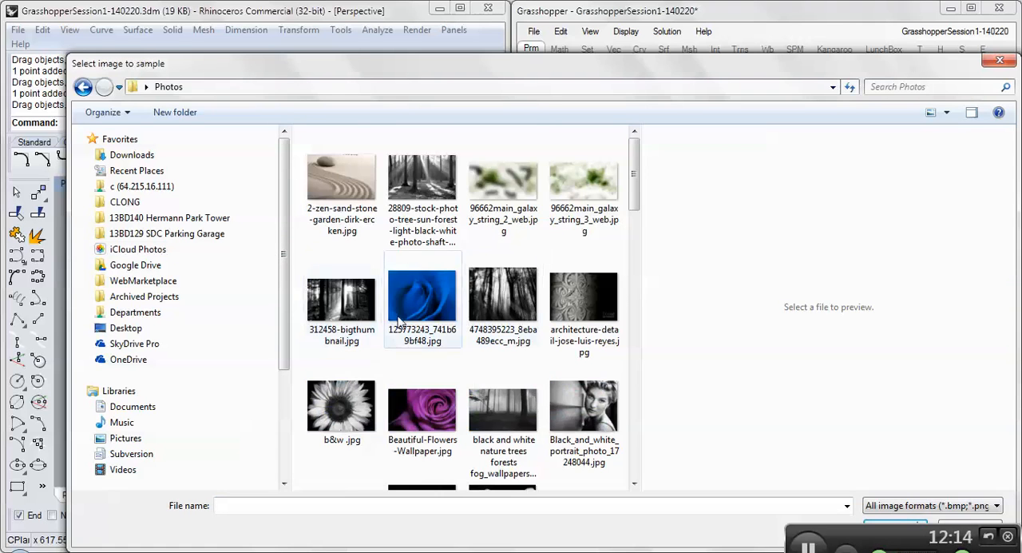
{"action": "scroll", "coordinate": [429, 315], "scroll_direction": "down", "scroll_amount": 5}
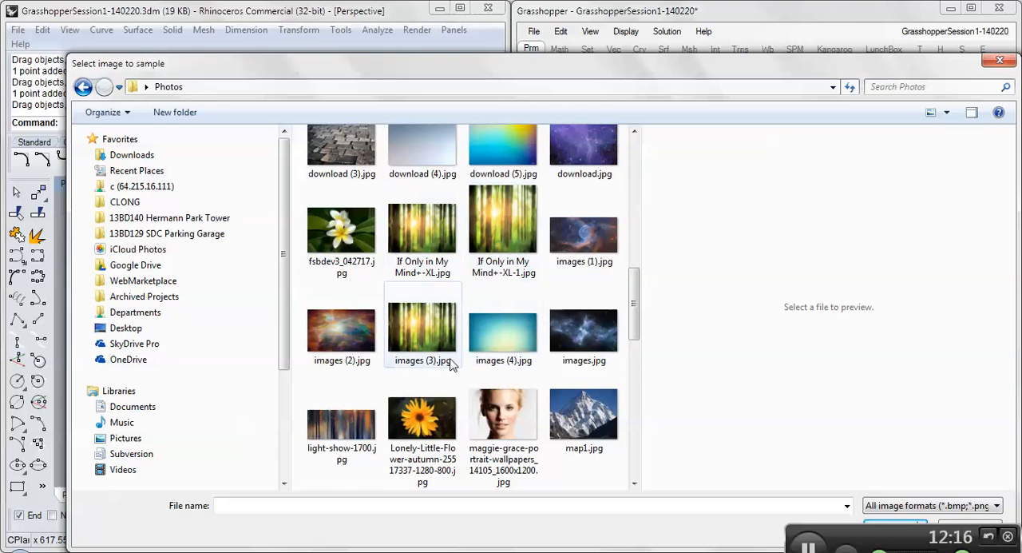
{"action": "left_click", "coordinate": [505, 336]}
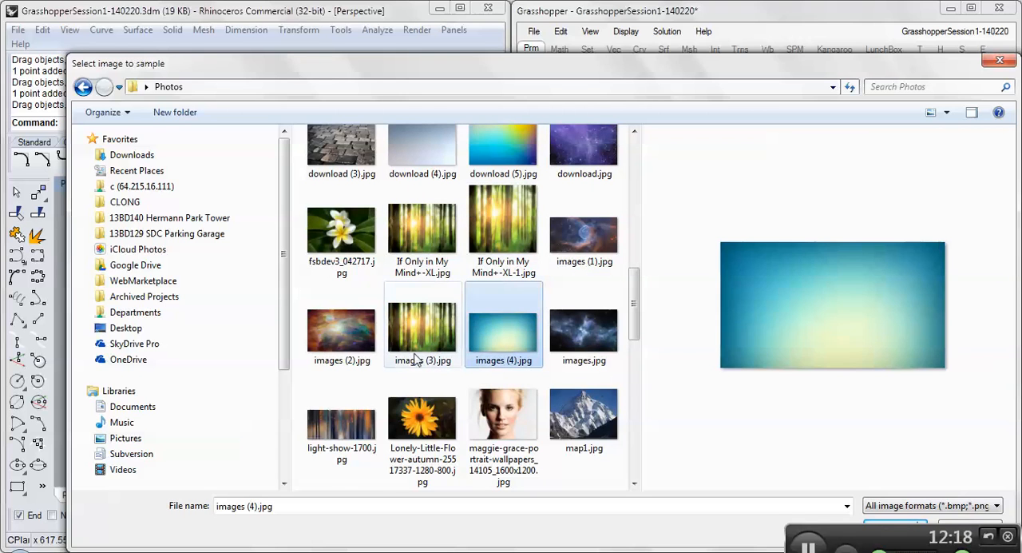
{"action": "scroll", "coordinate": [527, 334], "scroll_direction": "down", "scroll_amount": 5}
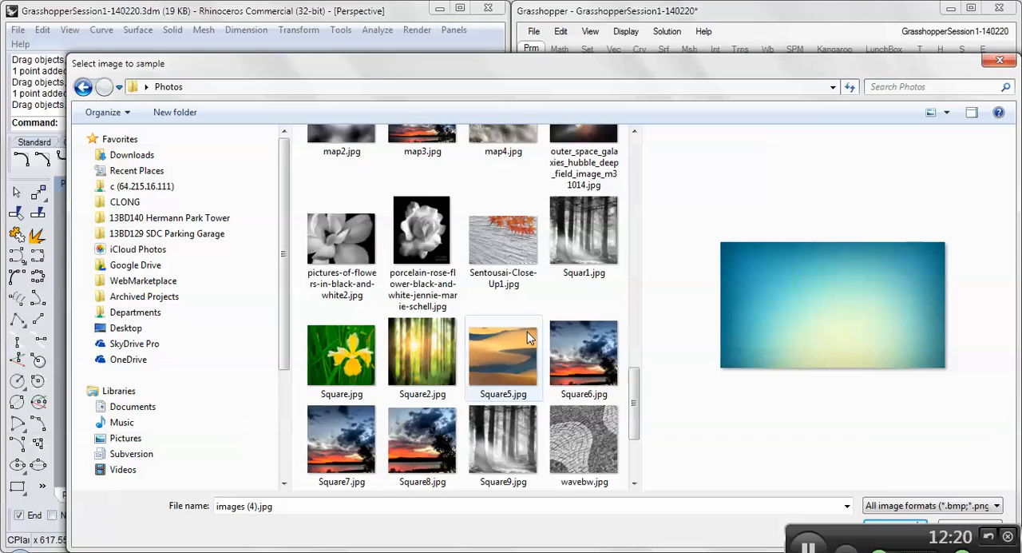
{"action": "scroll", "coordinate": [527, 334], "scroll_direction": "up", "scroll_amount": 5}
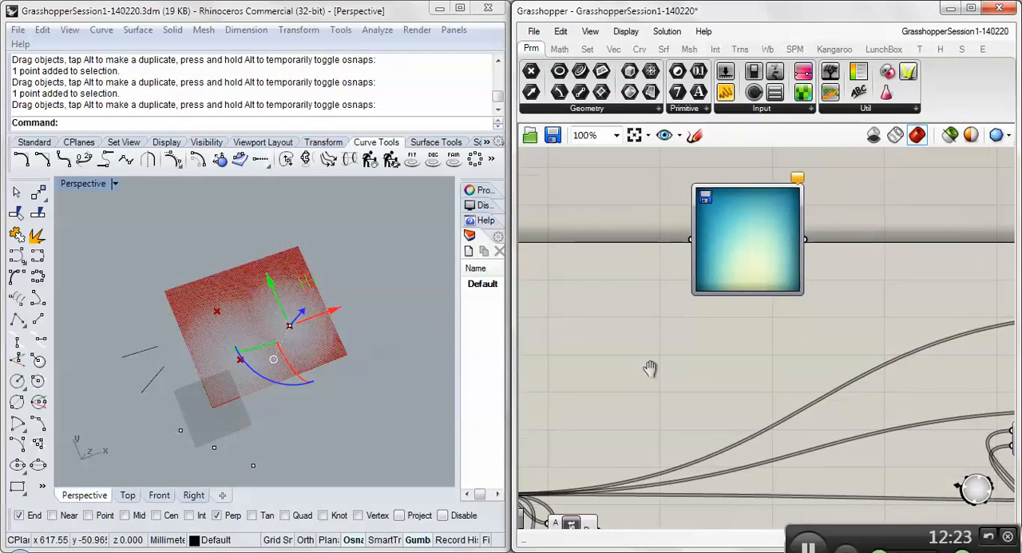
{"action": "scroll", "coordinate": [658, 352], "scroll_direction": "down", "scroll_amount": 2}
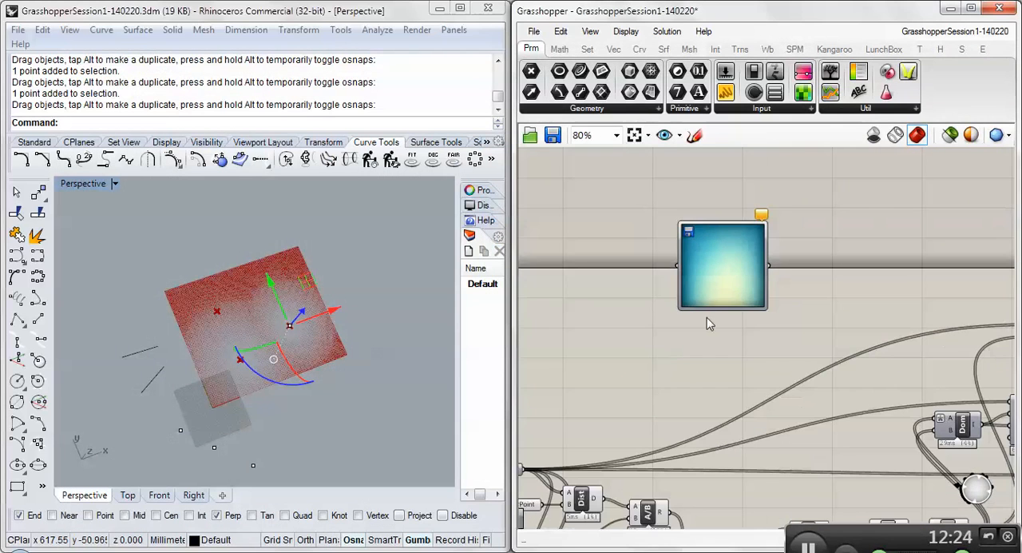
- Move the Image Sampler slightly higher above the definition and look over its available options
{"action": "left_click", "coordinate": [710, 260]}
{"action": "right_click_drag", "start_coordinate": [673, 333], "coordinate": [731, 331]}
{"action": "right_click", "coordinate": [763, 228]}
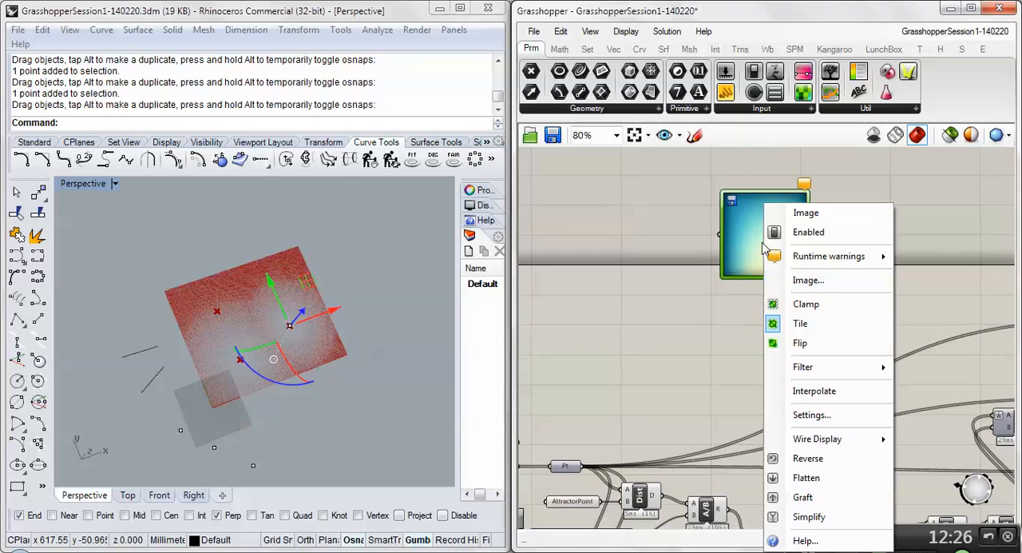
{"action": "left_click", "coordinate": [669, 374]}
{"action": "right_click_drag", "start_coordinate": [616, 369], "coordinate": [680, 345]}
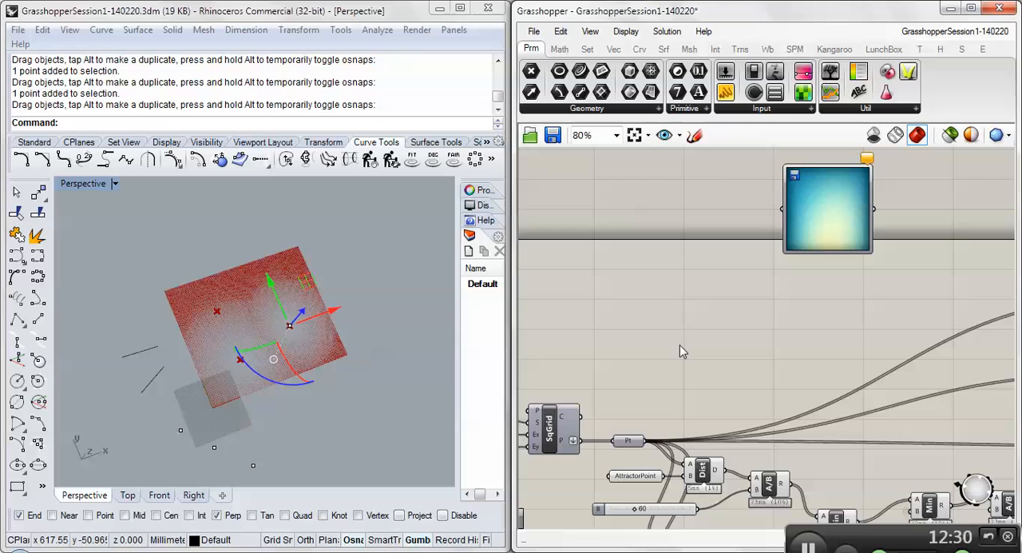
{"action": "right_click", "coordinate": [819, 204]}
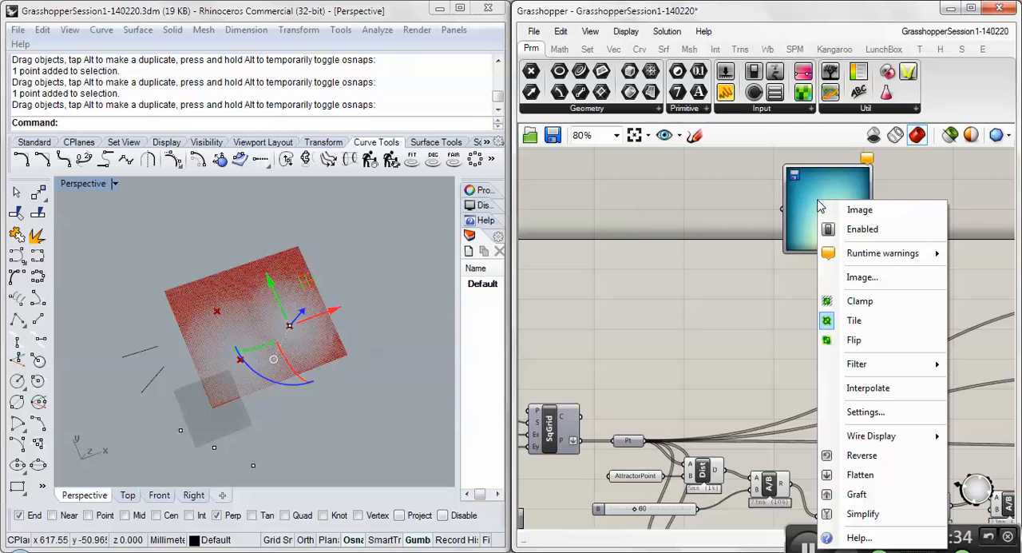
{"action": "left_click", "coordinate": [860, 283]}
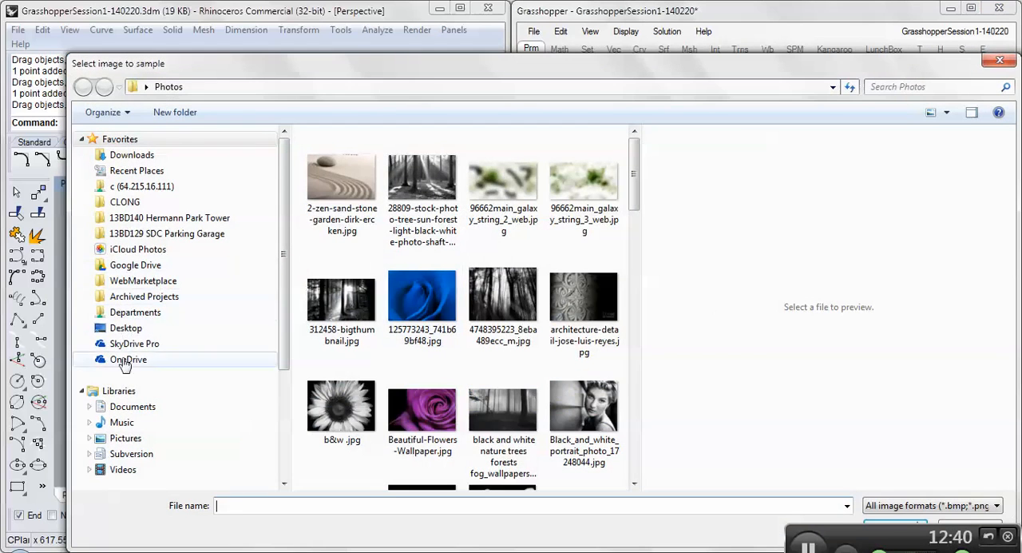
{"action": "left_click", "coordinate": [116, 439]}
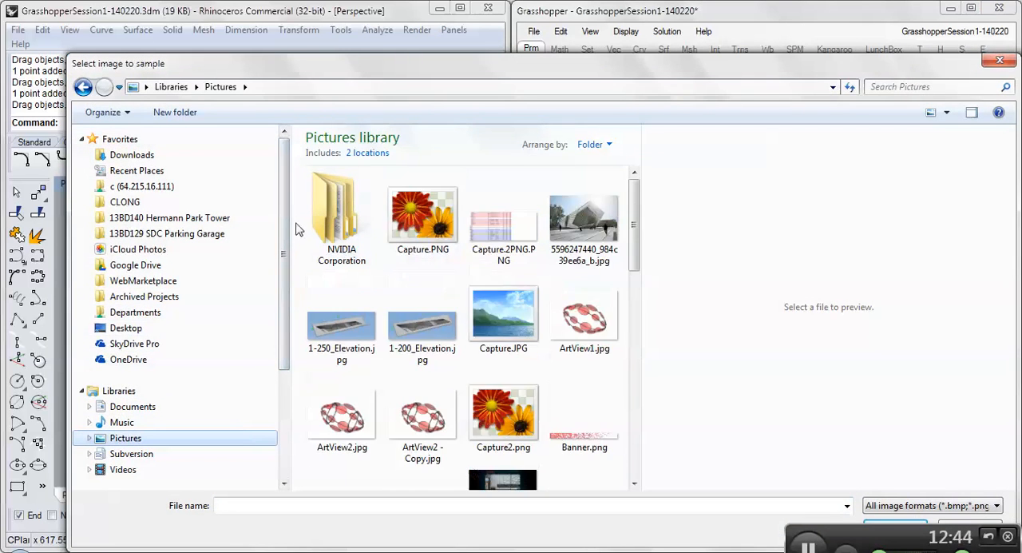
{"action": "scroll", "coordinate": [619, 429], "scroll_direction": "down", "scroll_amount": 5}
{"action": "left_click_drag", "start_coordinate": [619, 430], "coordinate": [632, 114]}
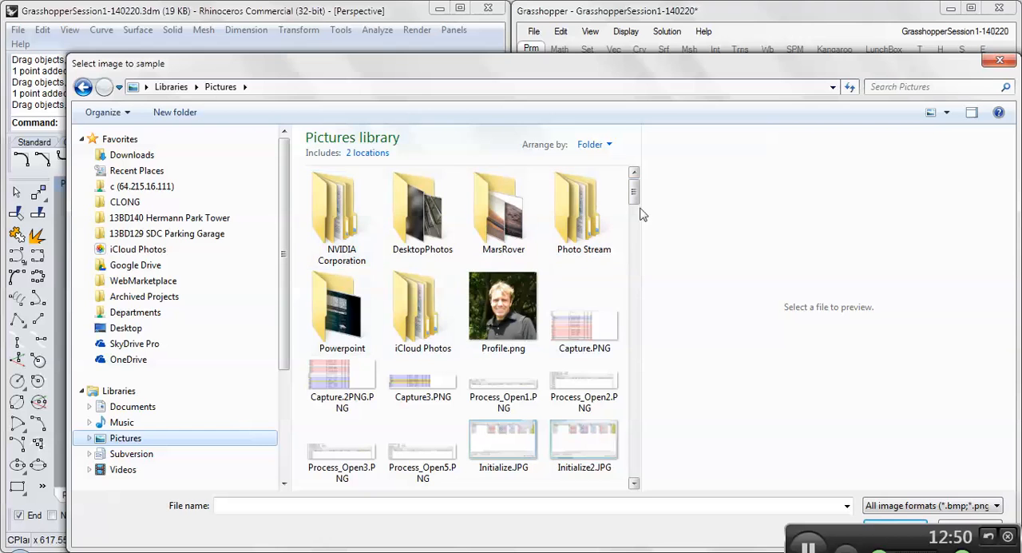
{"action": "mouse_move", "coordinate": [633, 200]}
{"action": "left_mouse_down"}
{"action": "mouse_move", "coordinate": [634, 220]}
{"action": "mouse_move", "coordinate": [633, 209]}
{"action": "left_mouse_up"}
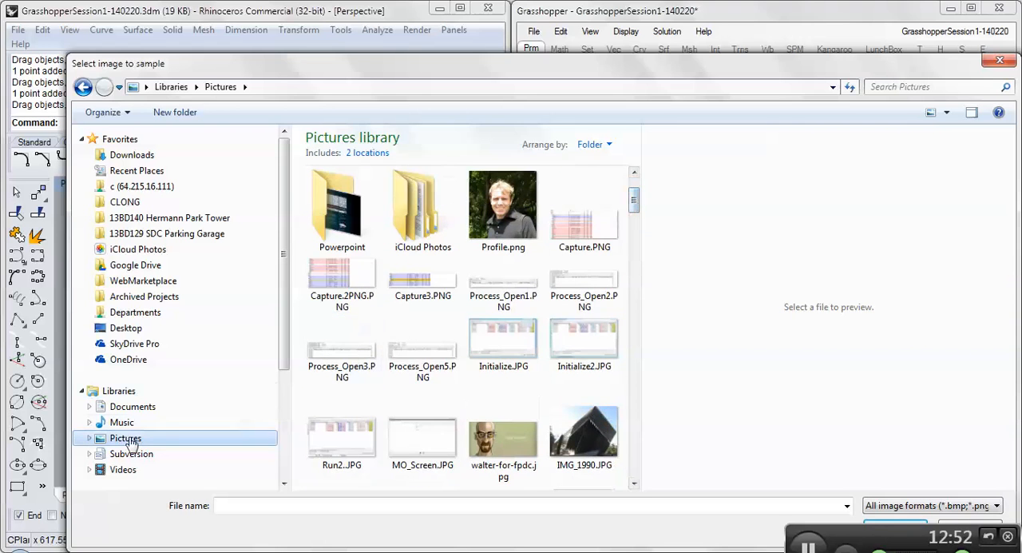
{"action": "left_click", "coordinate": [275, 437]}
{"action": "left_click_drag", "start_coordinate": [80, 75], "coordinate": [81, 72]}
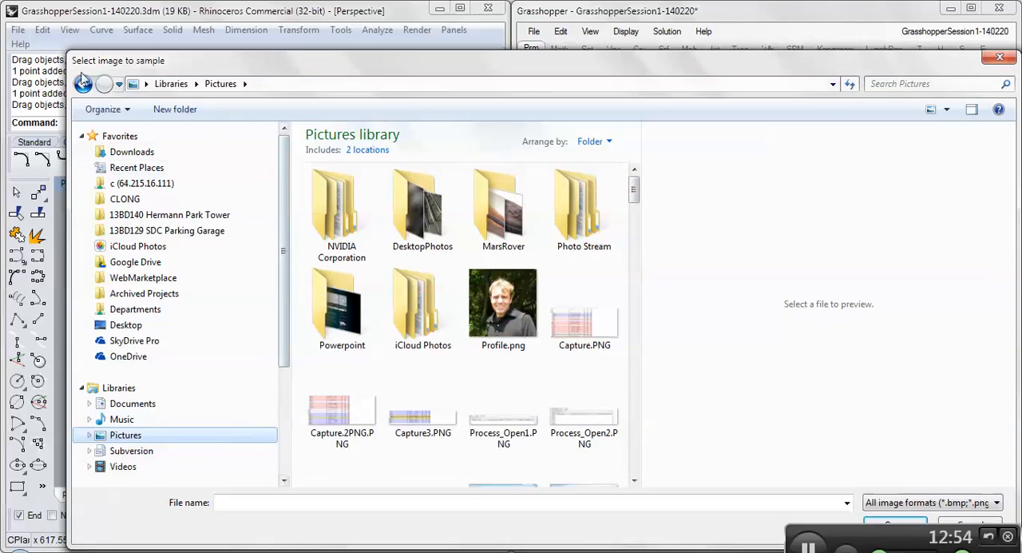
{"action": "left_click", "coordinate": [83, 83]}
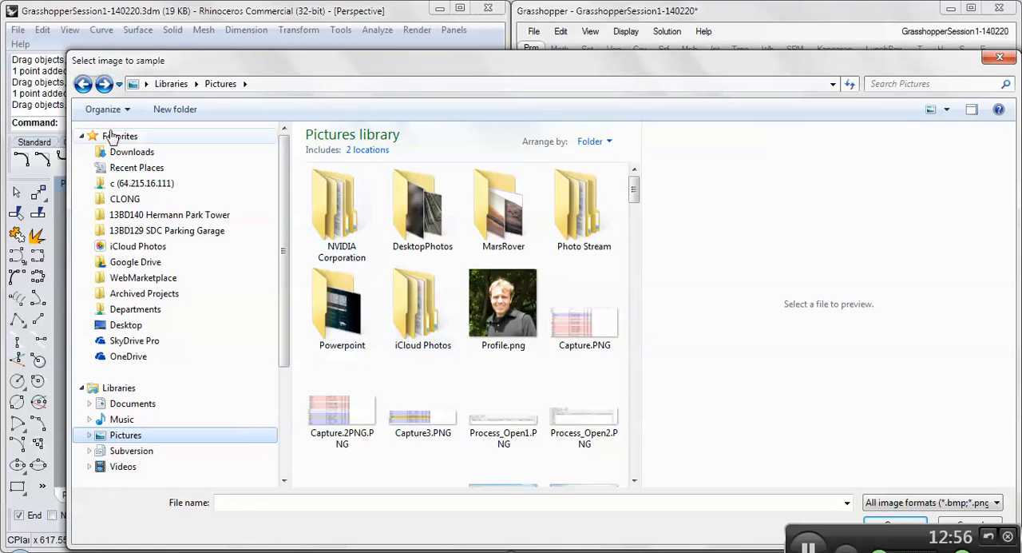
{"action": "left_click", "coordinate": [85, 84]}
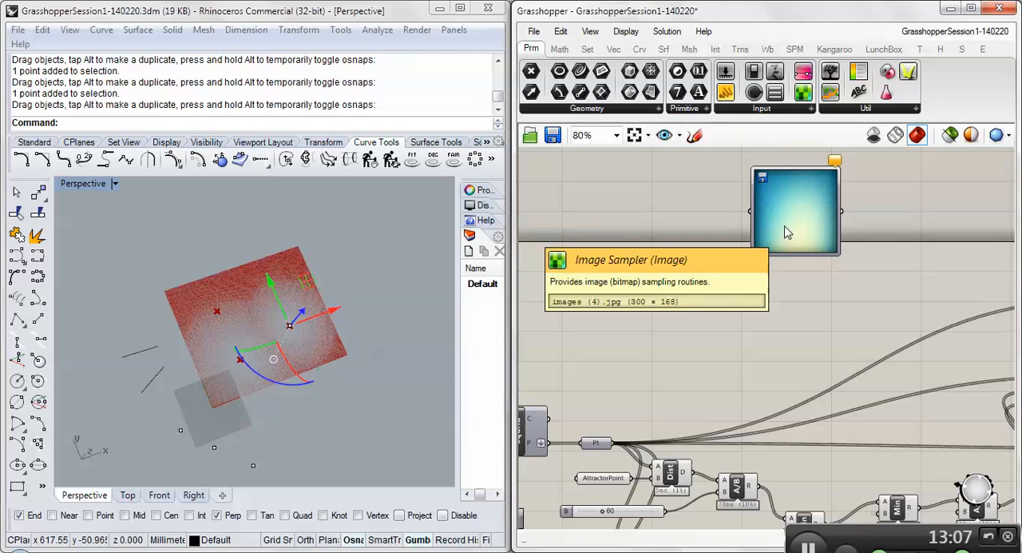
- Open the Image Sampler's settings and examine its X and Y domains and the available tiling options
{"action": "right_click", "coordinate": [795, 210]}
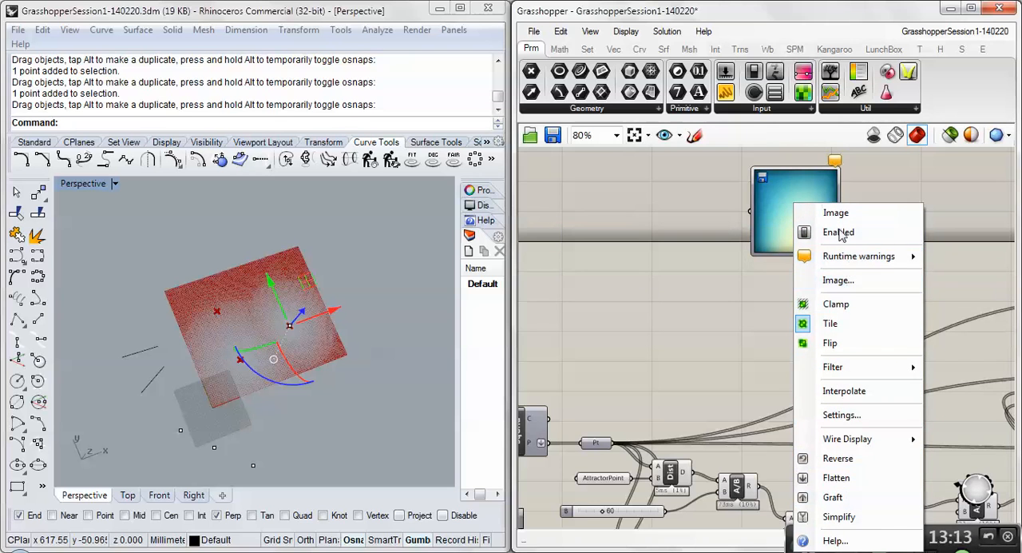
{"action": "left_click", "coordinate": [841, 416]}
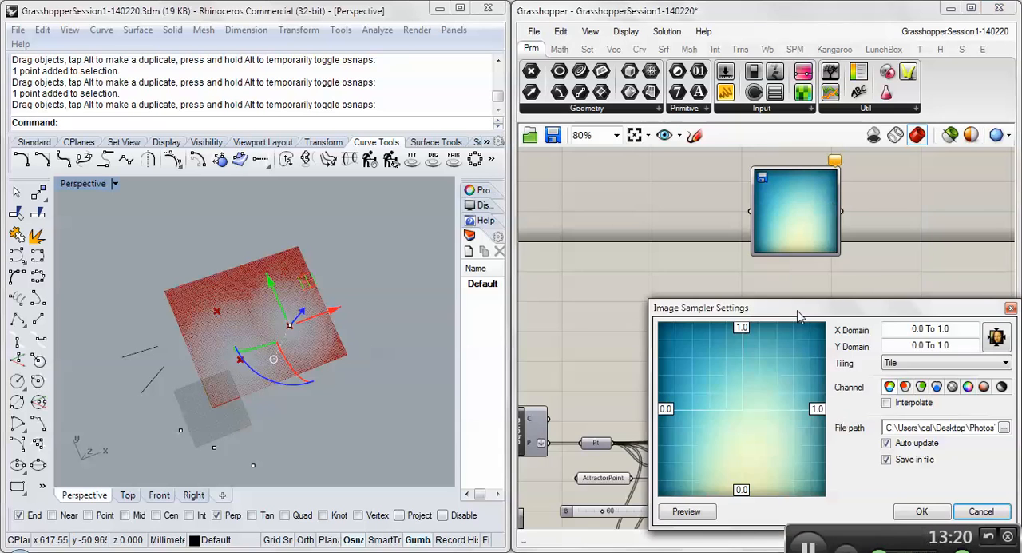
{"action": "left_click_drag", "start_coordinate": [799, 314], "coordinate": [717, 246]}
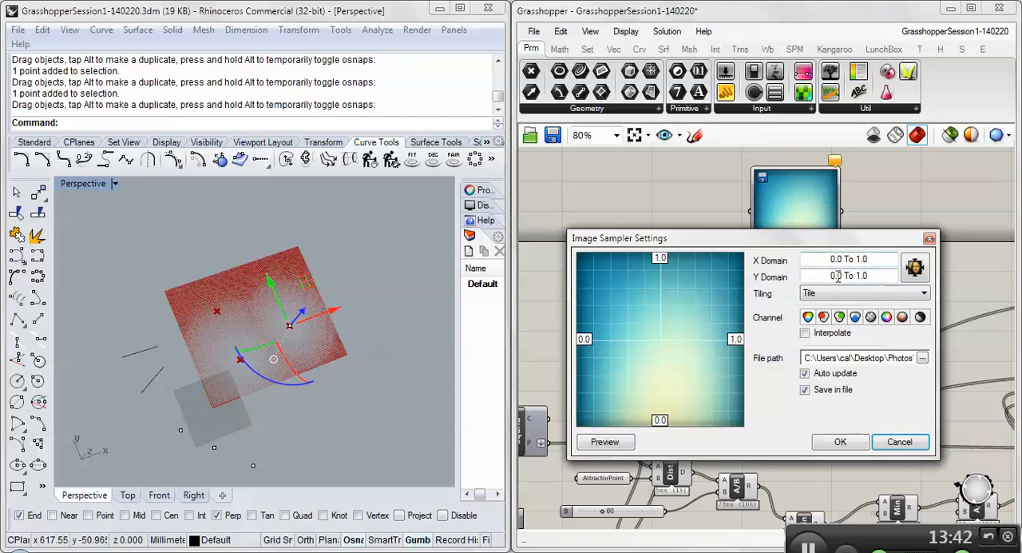
{"action": "left_click_drag", "start_coordinate": [830, 260], "coordinate": [872, 276]}
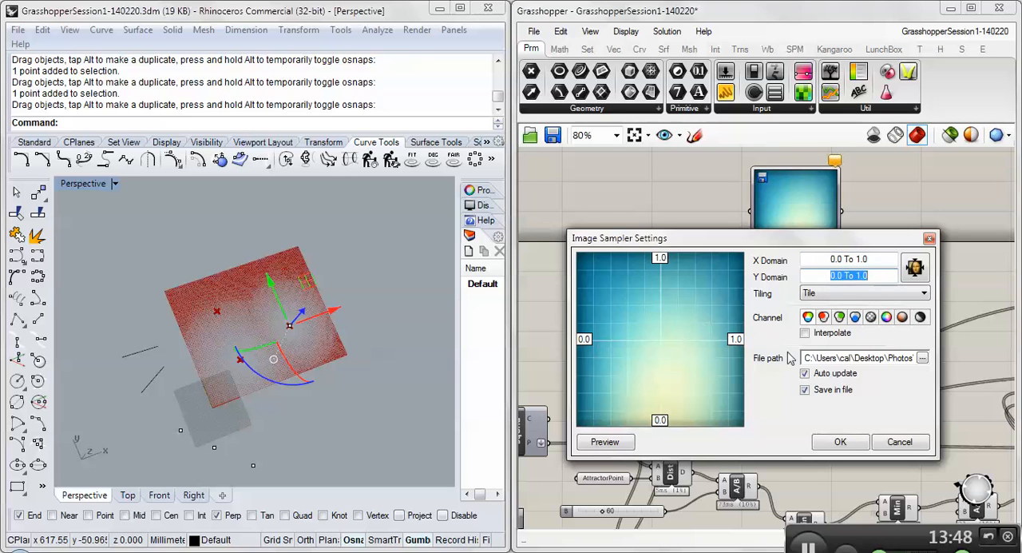
{"action": "left_click_drag", "start_coordinate": [830, 257], "coordinate": [876, 256]}
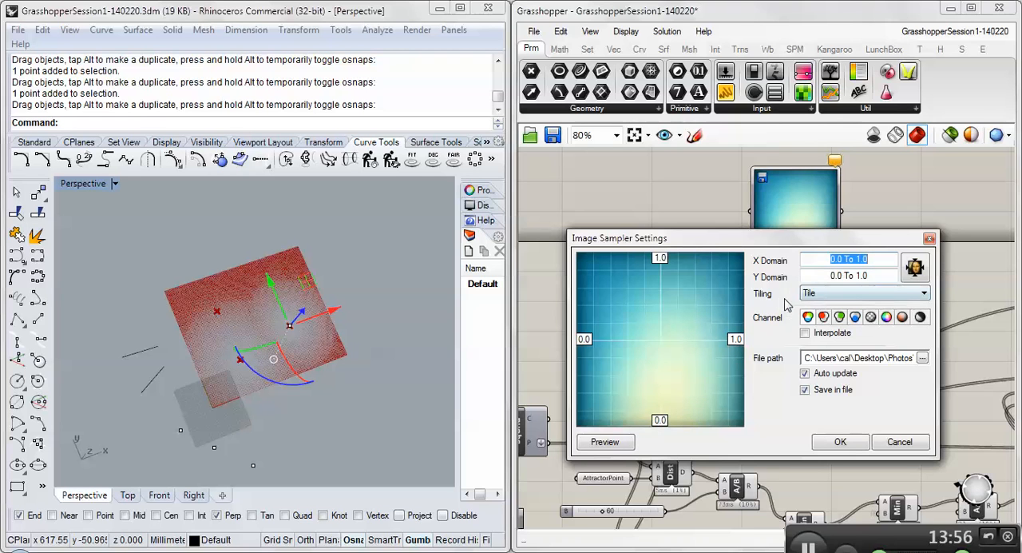
{"action": "left_click", "coordinate": [822, 294]}
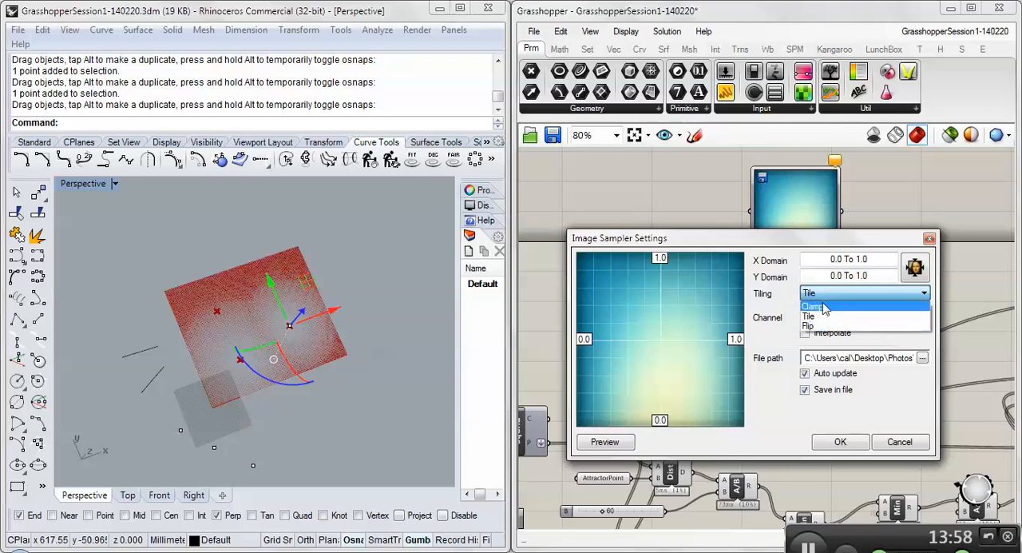
{"action": "left_click", "coordinate": [784, 302]}
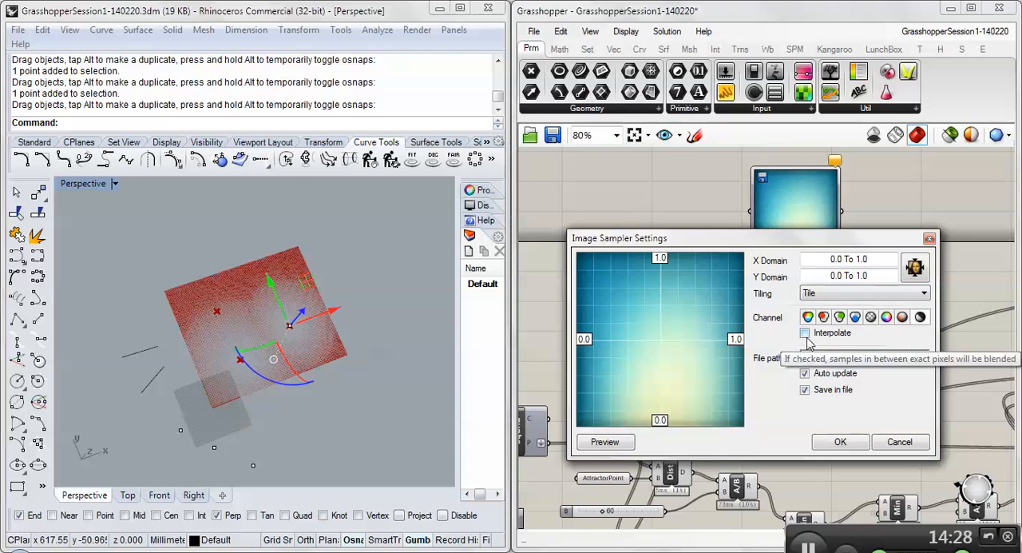
- Accept the Image Sampler settings and set its channel filter to Value (brightness)
{"action": "left_click", "coordinate": [835, 444]}
{"action": "right_click", "coordinate": [794, 229]}
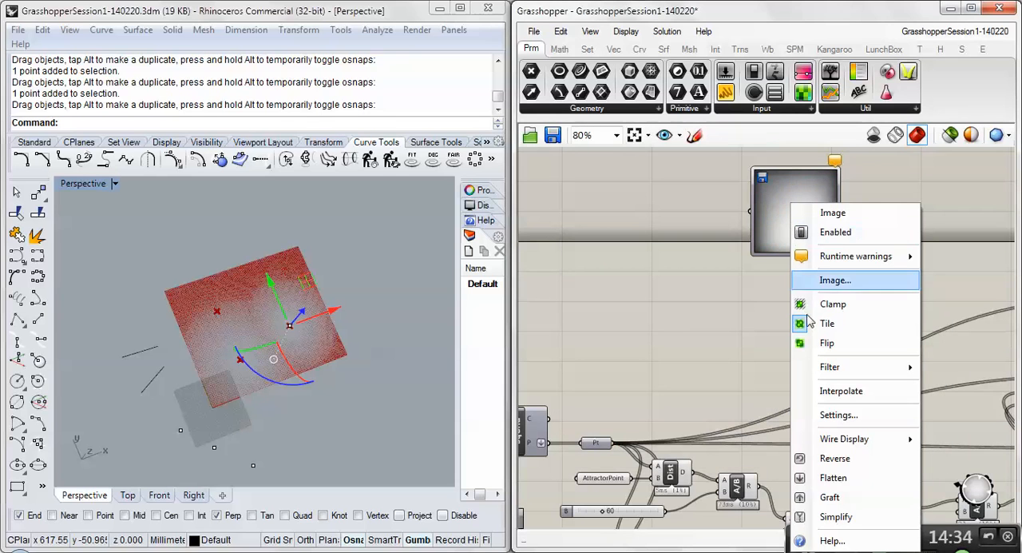
{"action": "mouse_move", "coordinate": [835, 367]}
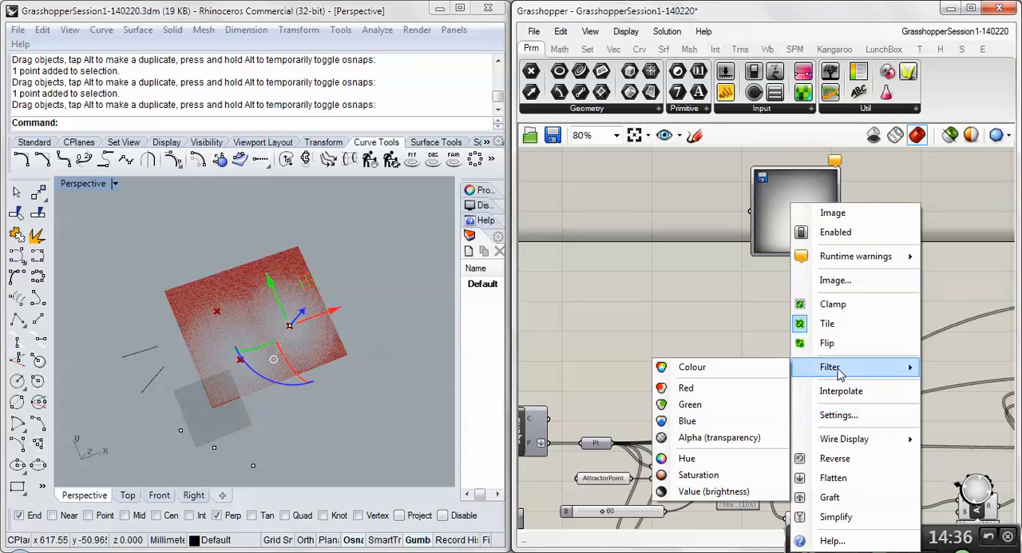
{"action": "left_click", "coordinate": [706, 491]}
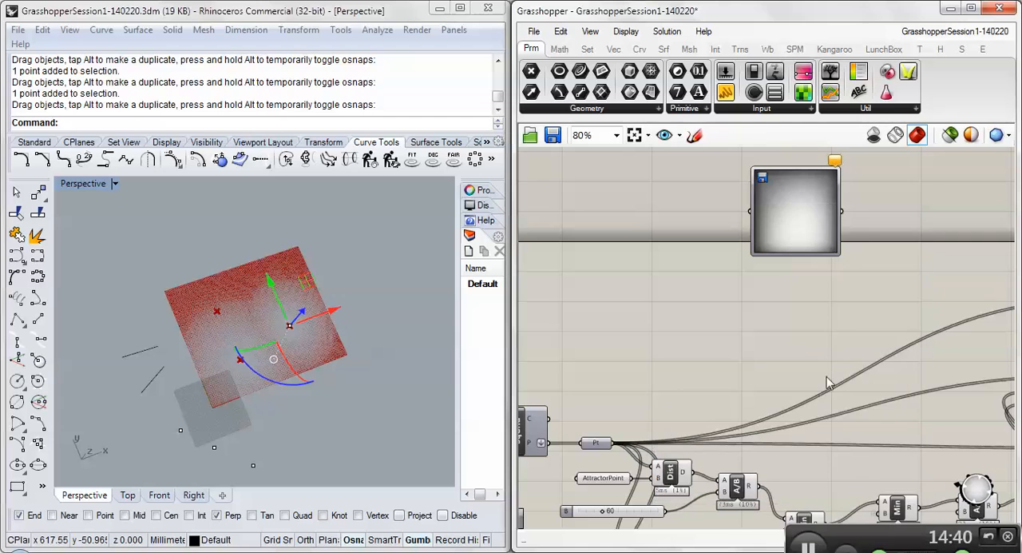
{"action": "right_click", "coordinate": [800, 185]}
{"action": "mouse_move", "coordinate": [839, 349]}
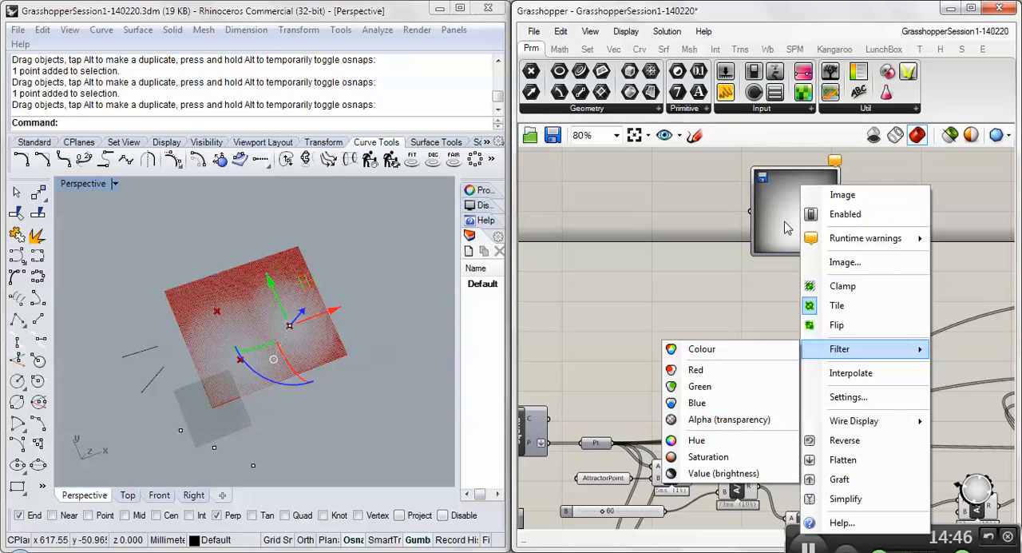
{"action": "left_click", "coordinate": [761, 292]}
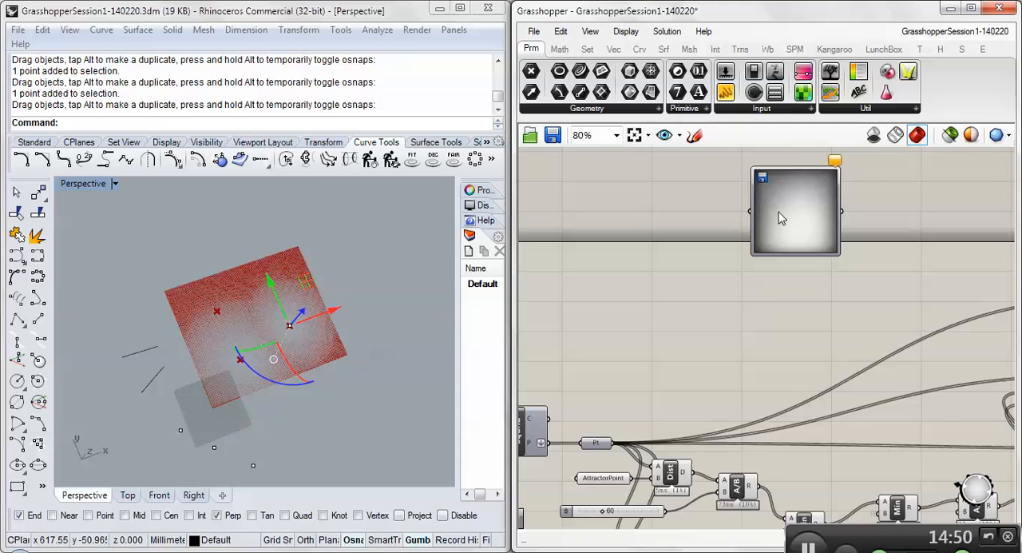
- Add a point Deconstruct component beside the Image Sampler and feed it the square grid's points output
{"action": "right_click_drag", "start_coordinate": [775, 216], "coordinate": [769, 237]}
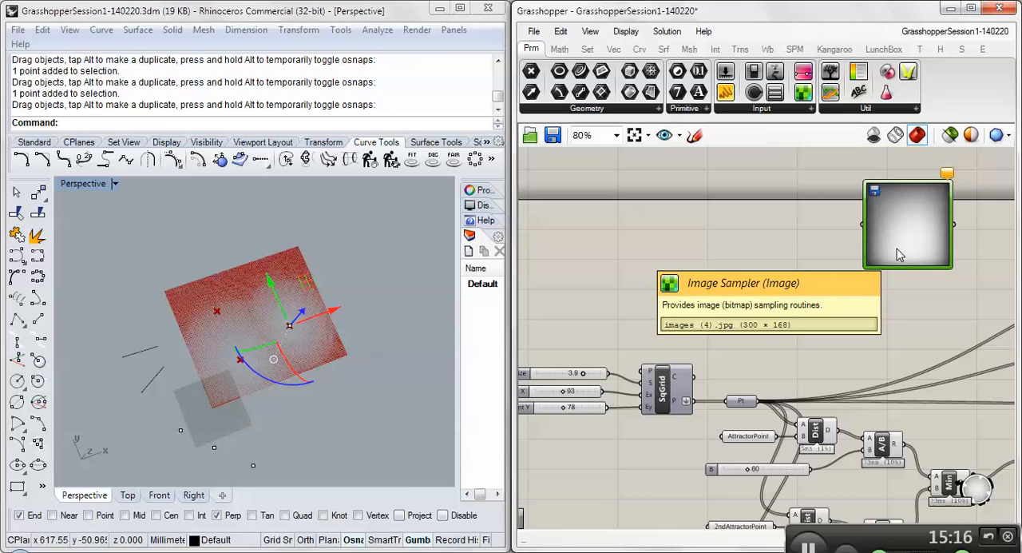
{"action": "mouse_move", "coordinate": [677, 404]}
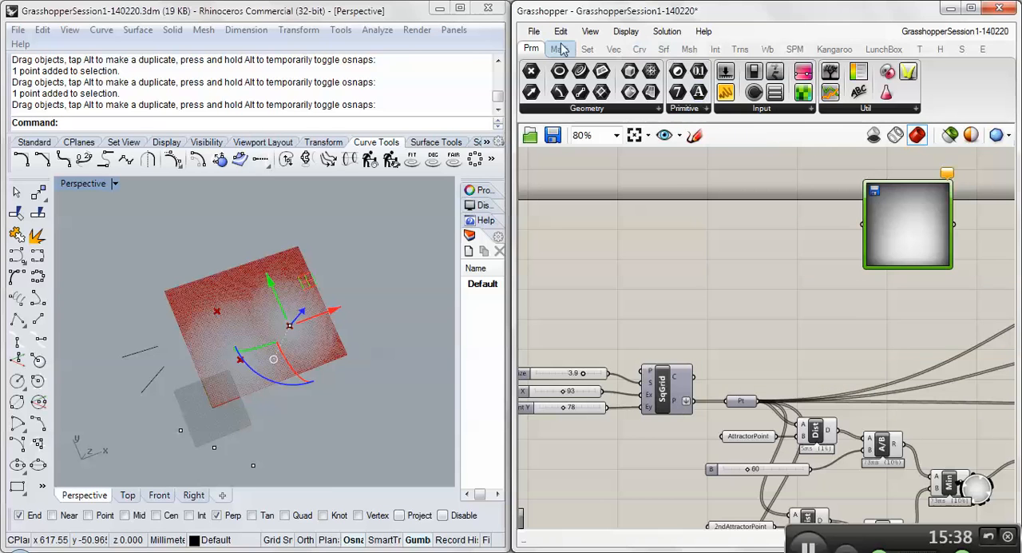
{"action": "left_click", "coordinate": [612, 50]}
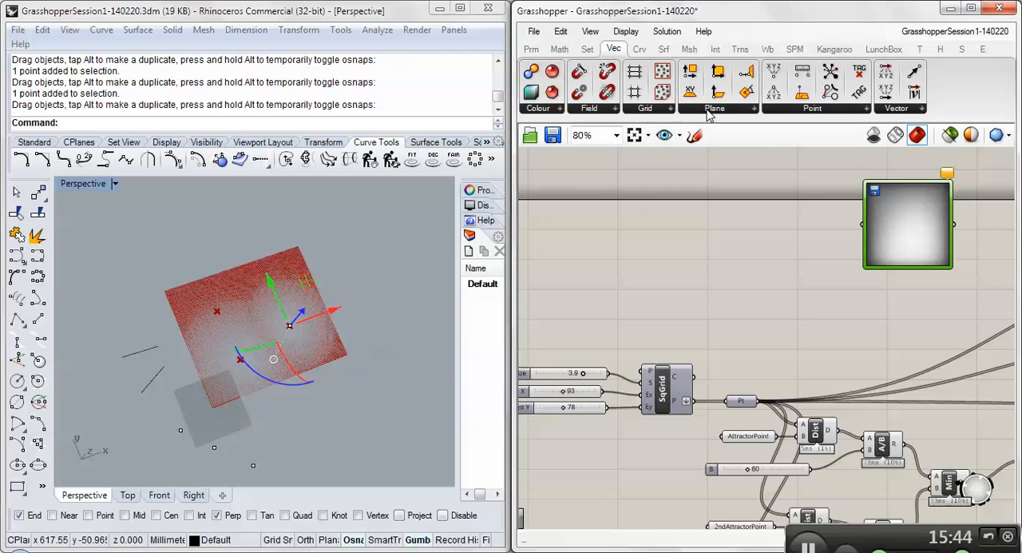
{"action": "left_click", "coordinate": [828, 112]}
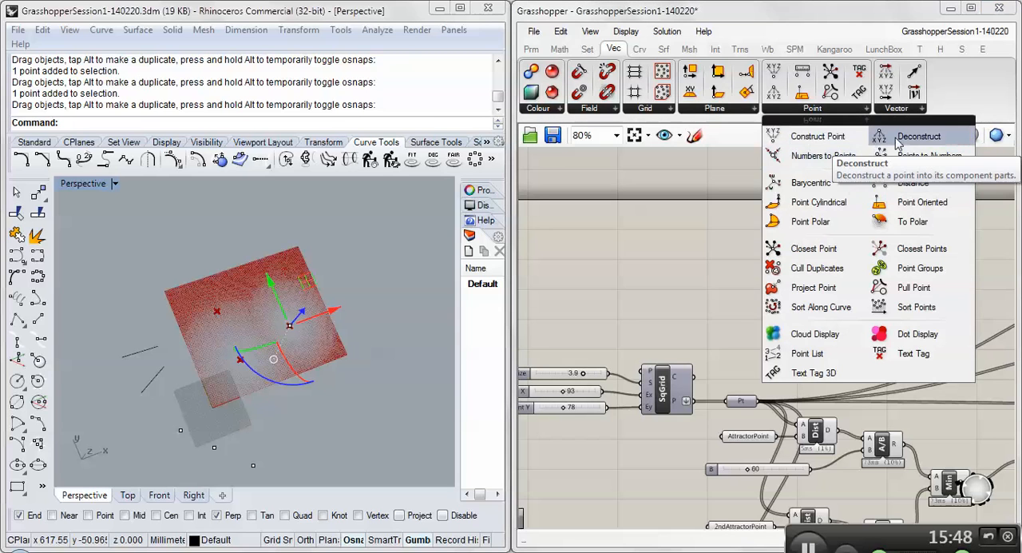
{"action": "left_click_drag", "start_coordinate": [898, 142], "coordinate": [722, 238]}
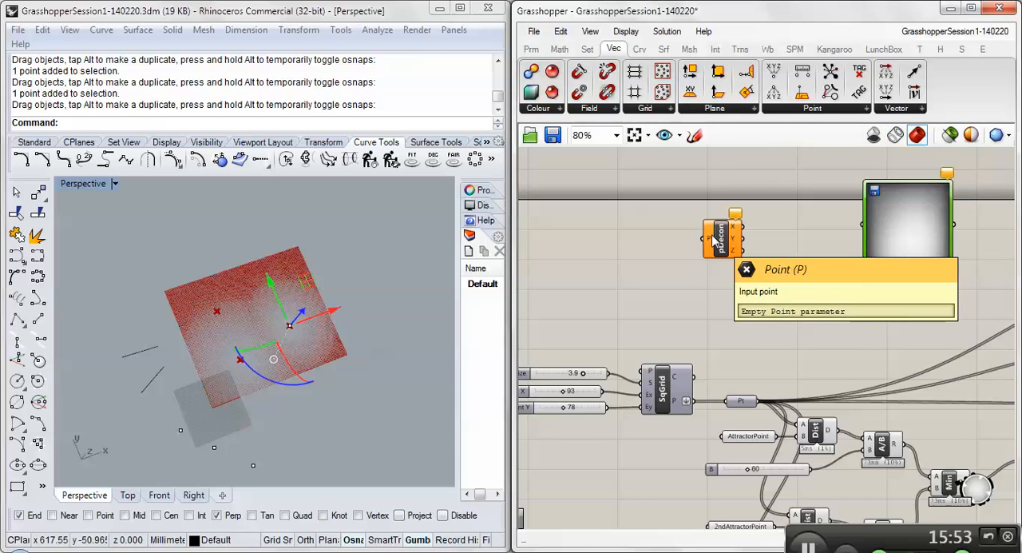
{"action": "left_click_drag", "start_coordinate": [690, 400], "coordinate": [706, 238]}
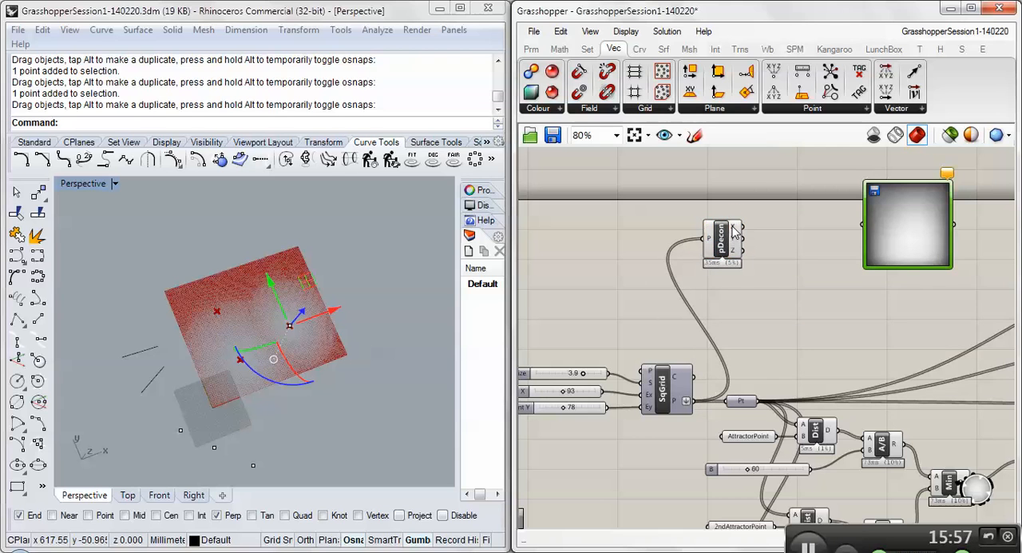
- Check the Deconstruct component's coordinate outputs and move the Image Sampler farther away from it to make room between them
{"action": "mouse_move", "coordinate": [736, 232]}
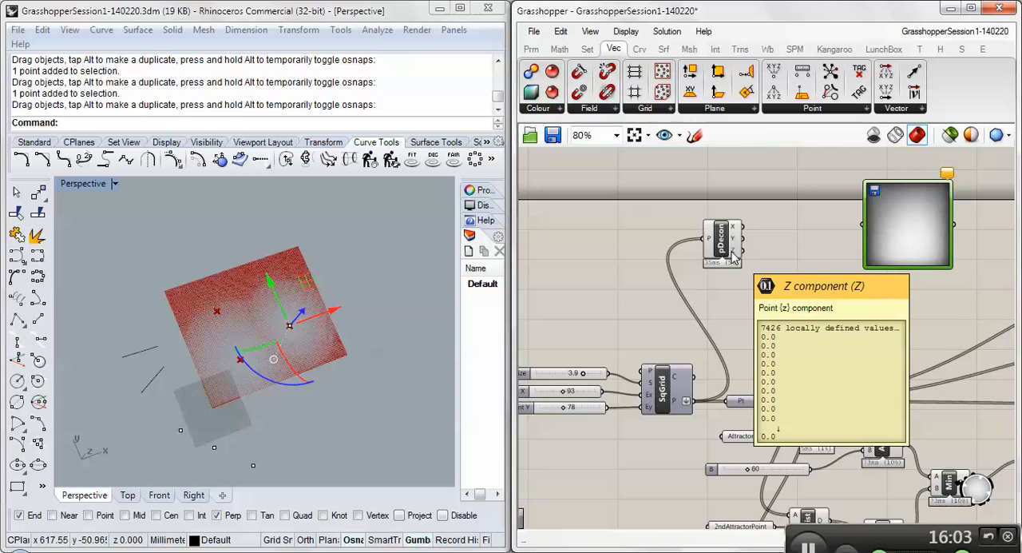
{"action": "scroll", "coordinate": [670, 289], "scroll_direction": "down", "scroll_amount": 3}
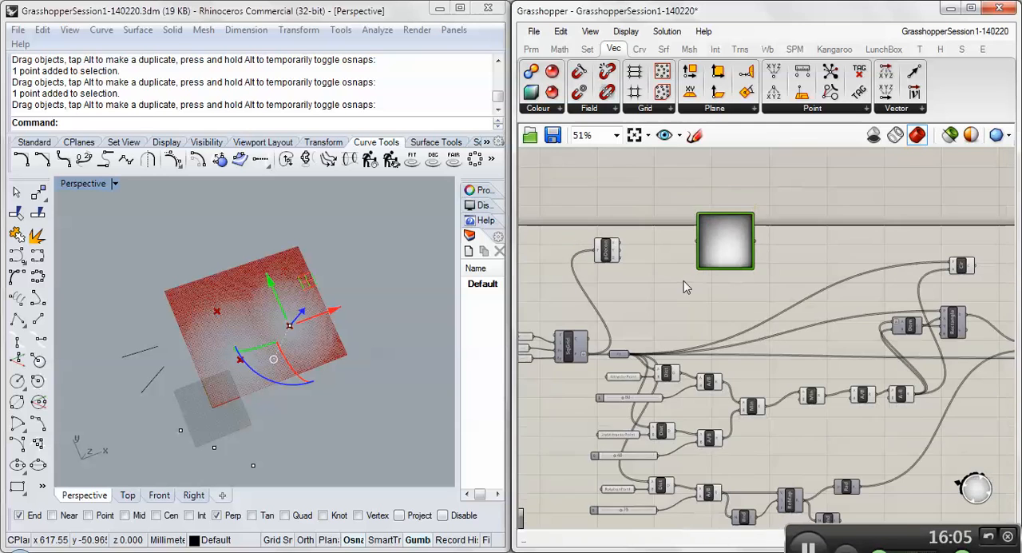
{"action": "left_click_drag", "start_coordinate": [725, 255], "coordinate": [801, 257]}
{"action": "scroll", "coordinate": [628, 249], "scroll_direction": "up", "scroll_amount": 3}
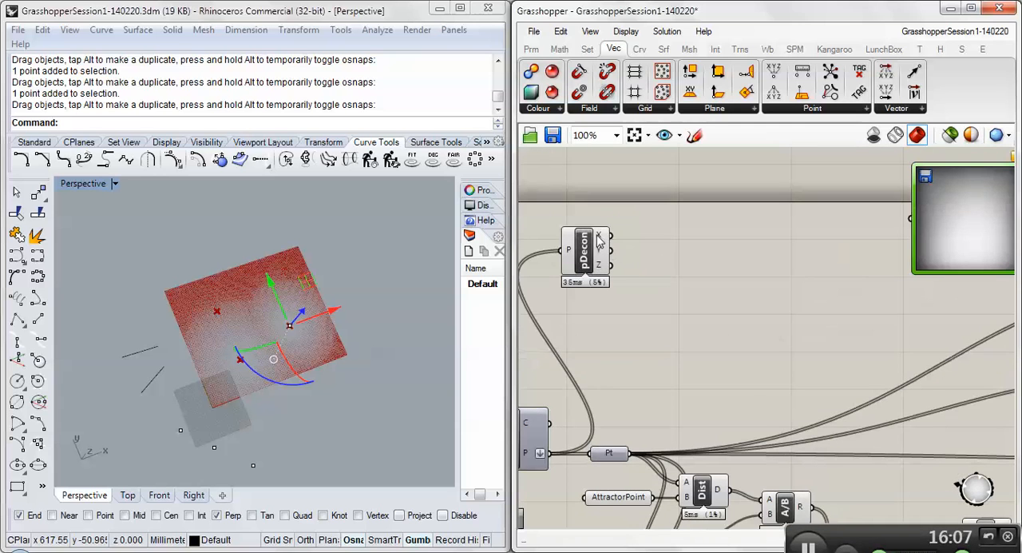
- Add a Bounds component after Deconstruct, connect the X output to it, and check the resulting domain
{"action": "mouse_move", "coordinate": [600, 238]}
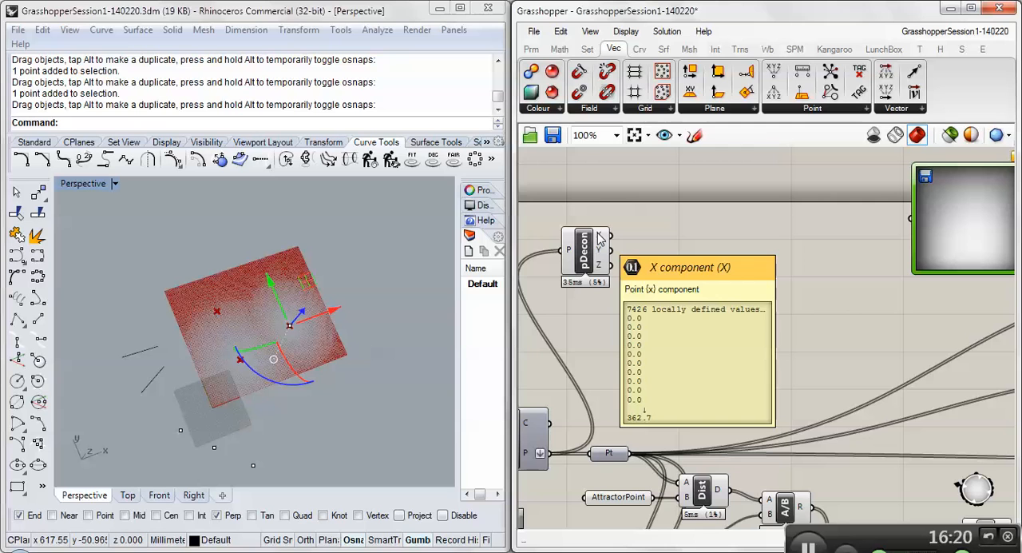
{"action": "left_click", "coordinate": [561, 50]}
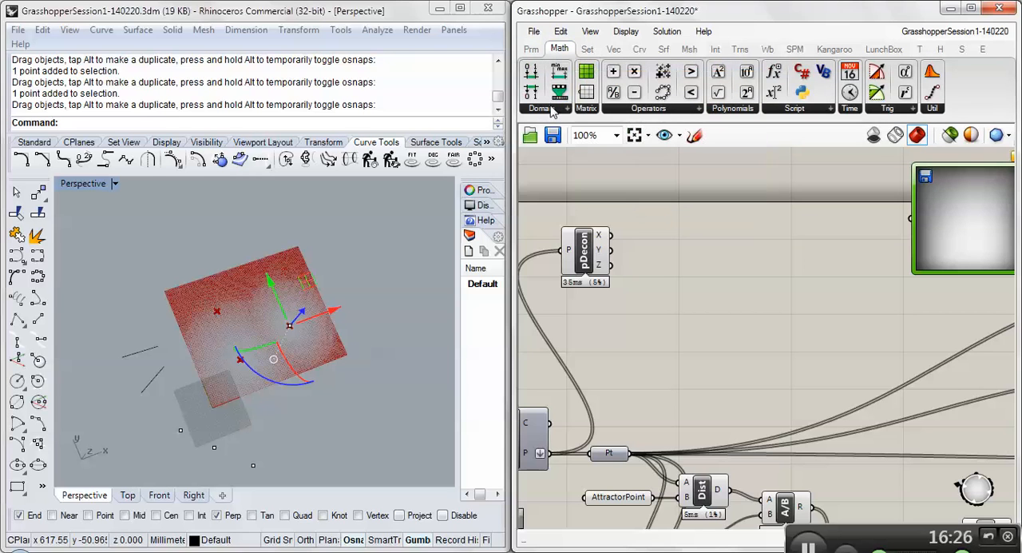
{"action": "left_click", "coordinate": [551, 109]}
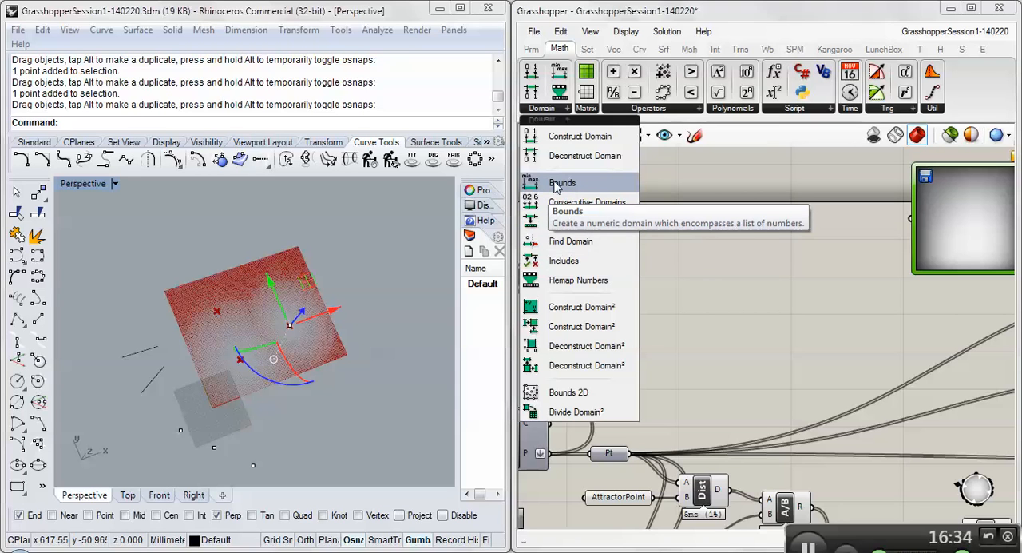
{"action": "left_click", "coordinate": [556, 185]}
{"action": "left_click", "coordinate": [661, 223]}
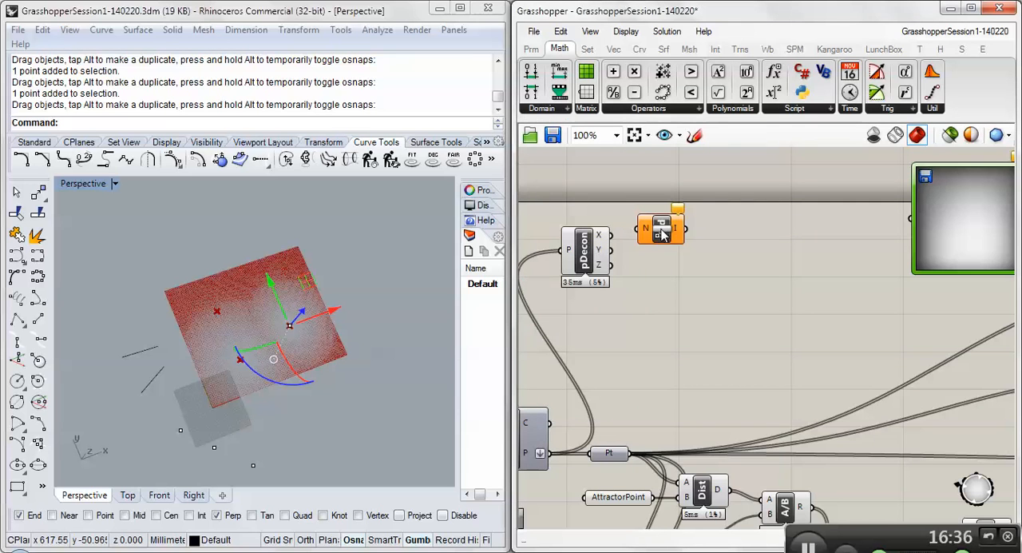
{"action": "left_click_drag", "start_coordinate": [614, 234], "coordinate": [642, 229]}
{"action": "mouse_move", "coordinate": [648, 230]}
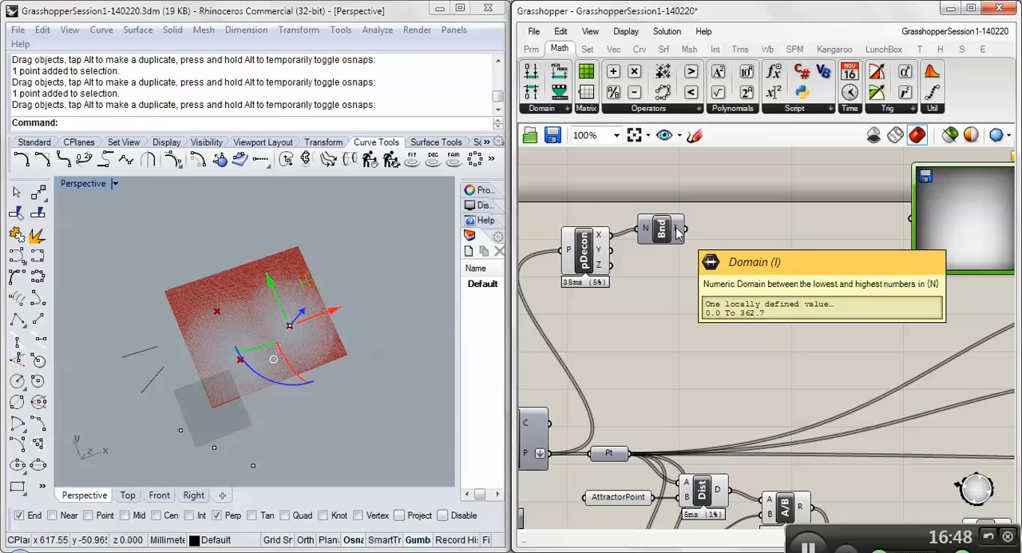
- Examine how the Domain component feeds the Rectangle component's X and Y inputs further along the definition
{"action": "right_click_drag", "start_coordinate": [746, 235], "coordinate": [656, 231]}
{"action": "scroll", "coordinate": [655, 232], "scroll_direction": "down", "scroll_amount": 2}
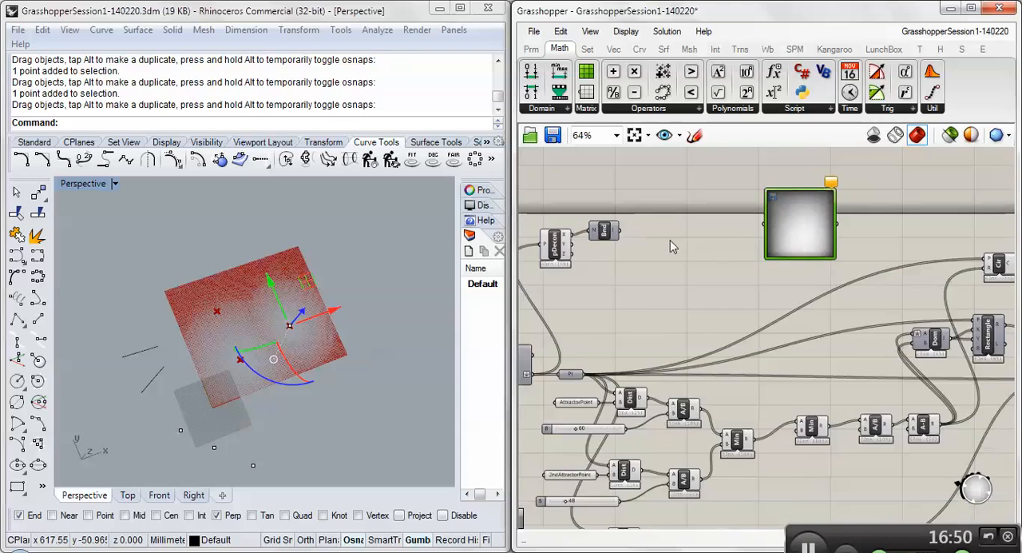
{"action": "right_click_drag", "start_coordinate": [892, 323], "coordinate": [747, 308]}
{"action": "scroll", "coordinate": [828, 322], "scroll_direction": "up", "scroll_amount": 2}
{"action": "mouse_move", "coordinate": [832, 313]}
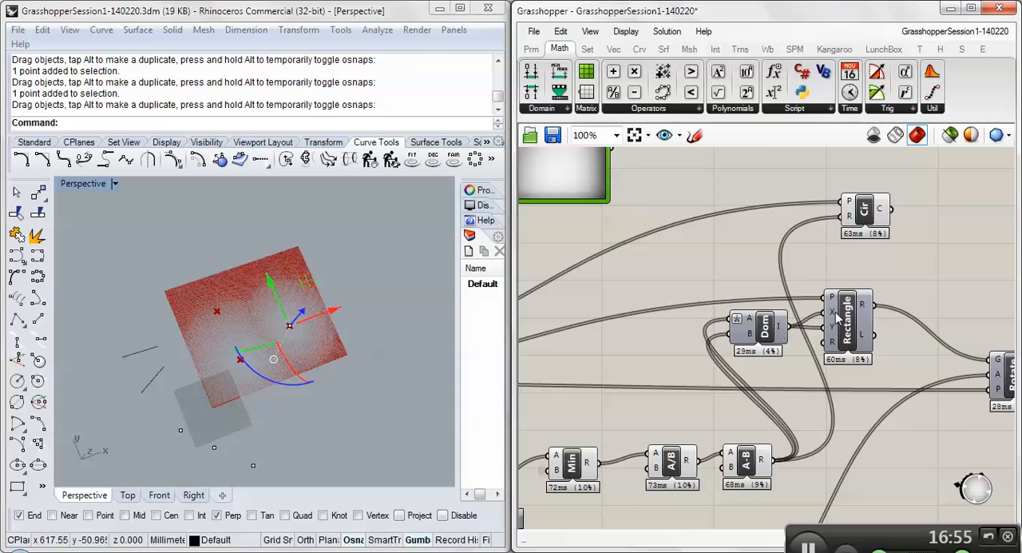
{"action": "mouse_move", "coordinate": [837, 317]}
{"action": "right_click_drag", "start_coordinate": [633, 246], "coordinate": [914, 299]}
{"action": "right_click_drag", "start_coordinate": [609, 225], "coordinate": [831, 280]}
- Duplicate the Bounds component below the original, connect Deconstruct's Y output to the copy, and compare both domains with the grid sliders
{"action": "scroll", "coordinate": [699, 275], "scroll_direction": "up", "scroll_amount": 2}
{"action": "left_click", "coordinate": [784, 258]}
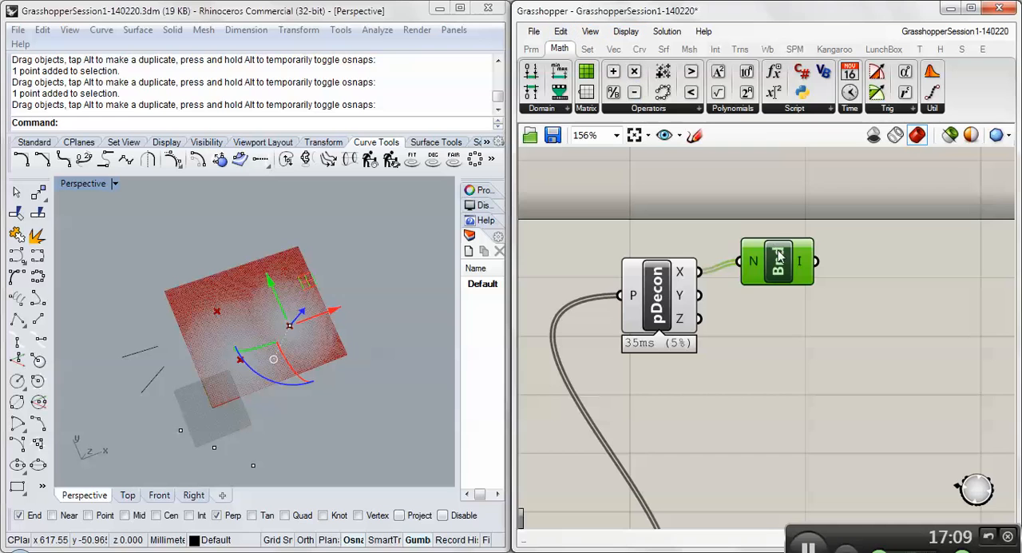
{"action": "key", "text": "ctrl+v"}
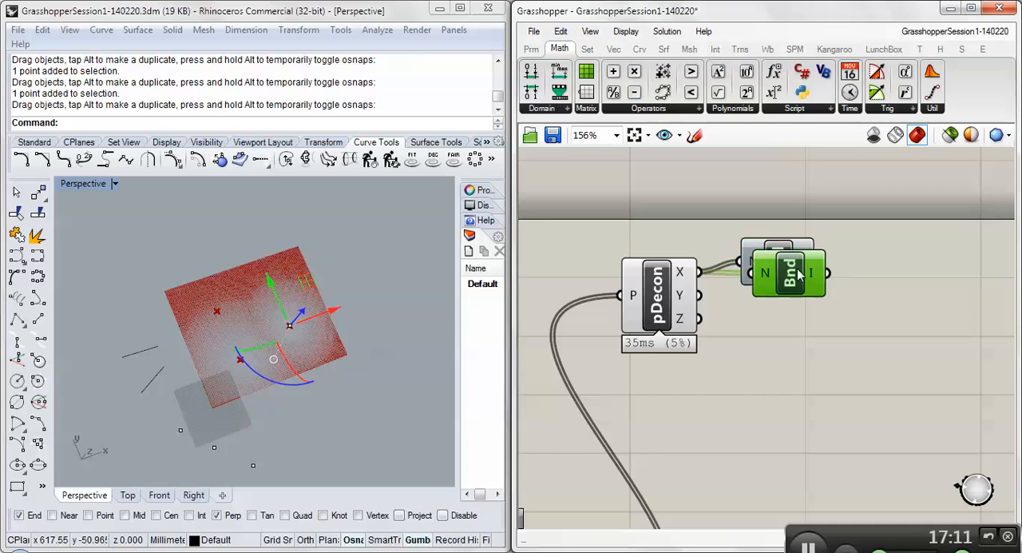
{"action": "left_click_drag", "start_coordinate": [797, 270], "coordinate": [786, 307]}
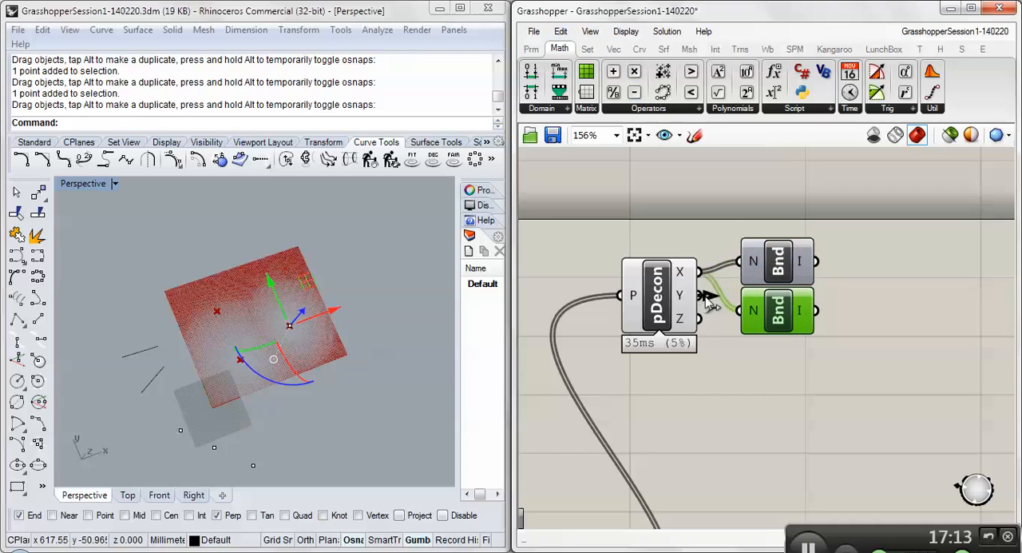
{"action": "left_click_drag", "start_coordinate": [700, 295], "coordinate": [778, 311]}
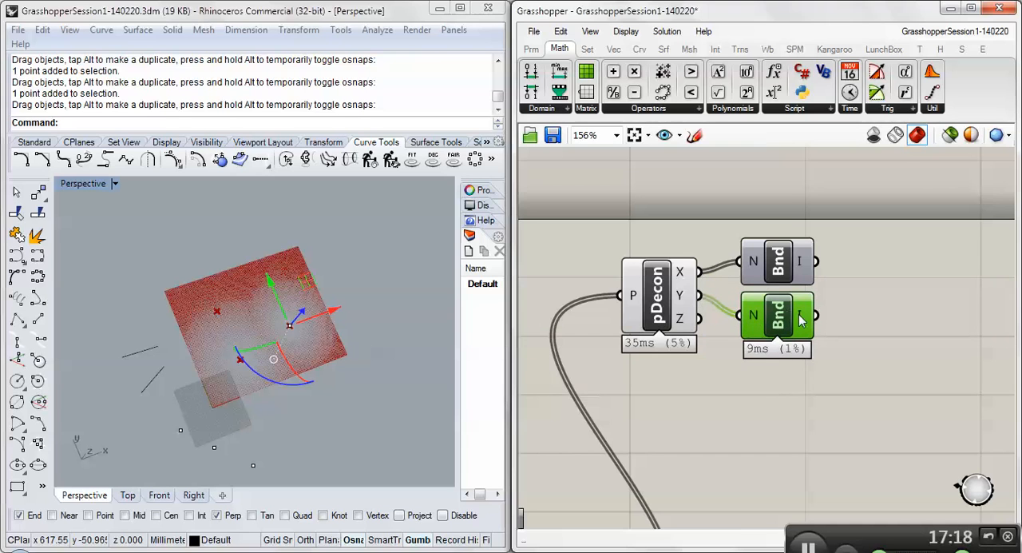
{"action": "mouse_move", "coordinate": [799, 313]}
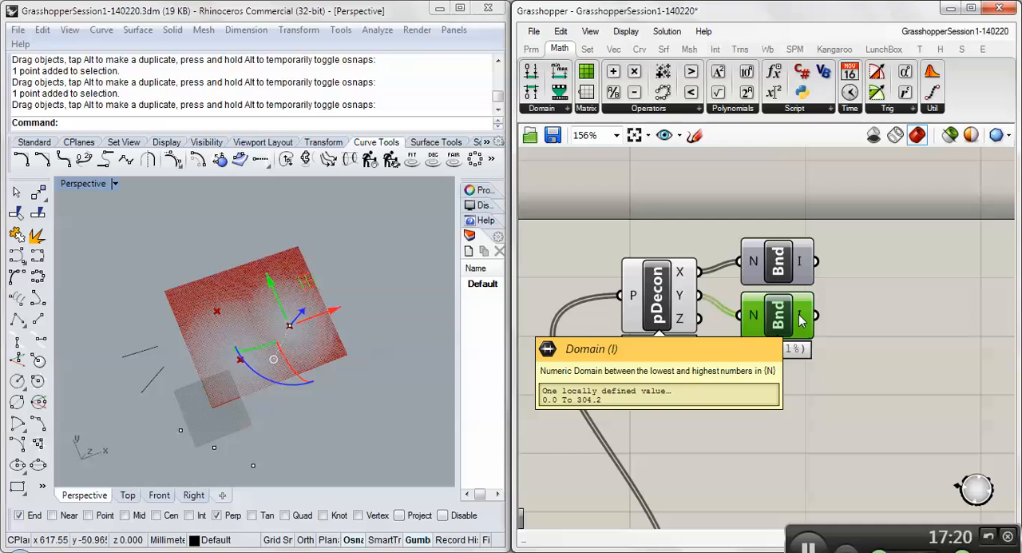
{"action": "mouse_move", "coordinate": [801, 264]}
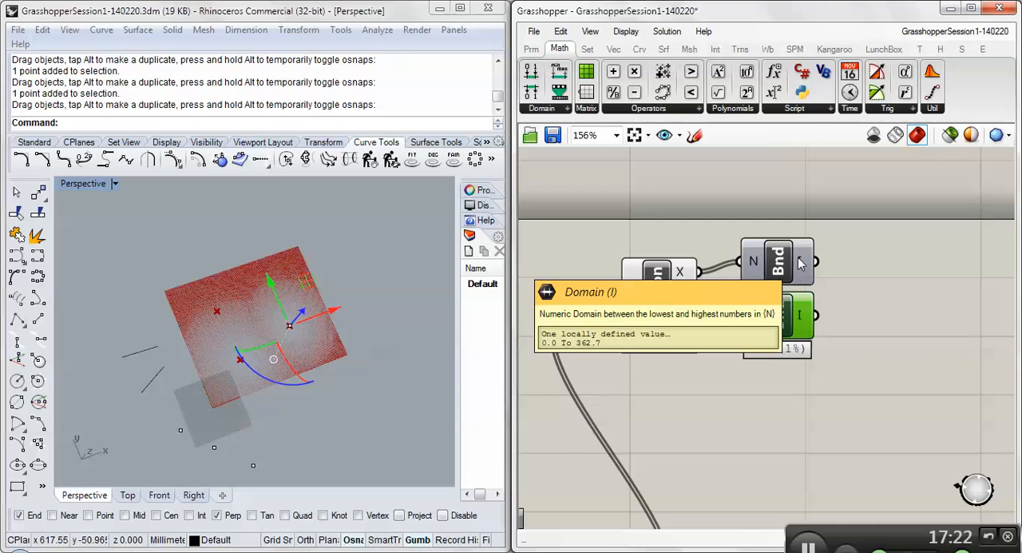
{"action": "scroll", "coordinate": [760, 365], "scroll_direction": "down", "scroll_amount": 3}
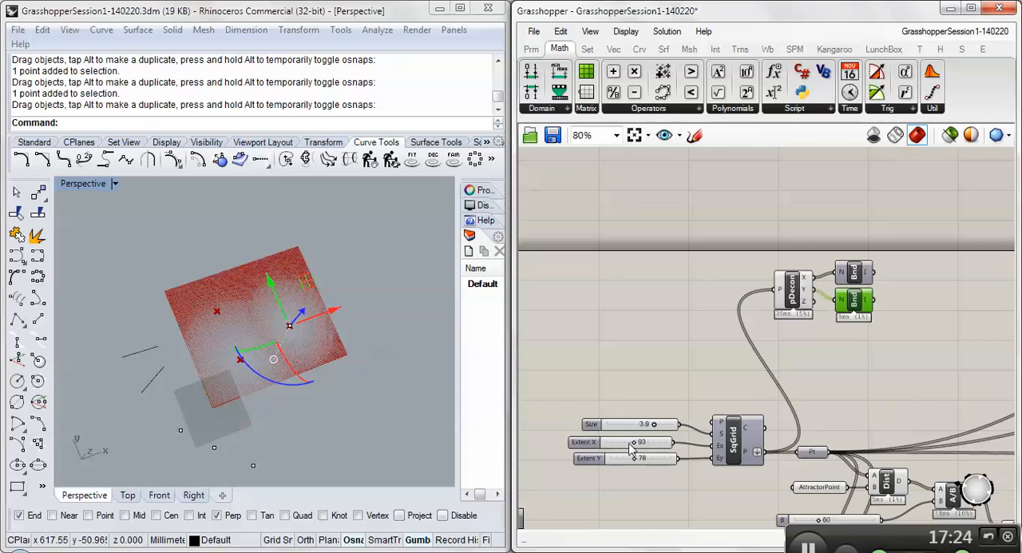
- Add a Remap Numbers component in the empty space after the two Bounds components
{"action": "mouse_move", "coordinate": [869, 274]}
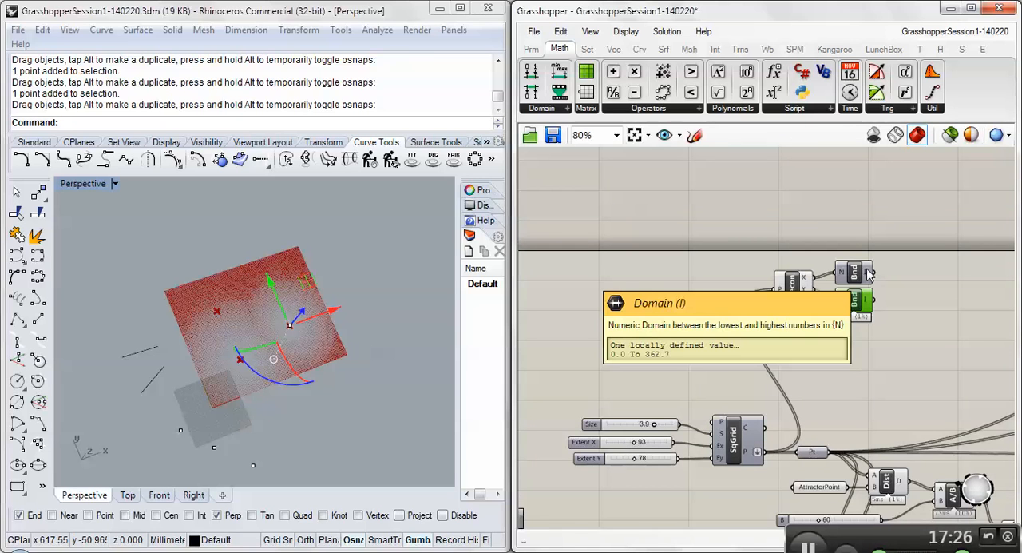
{"action": "right_click_drag", "start_coordinate": [883, 310], "coordinate": [853, 319]}
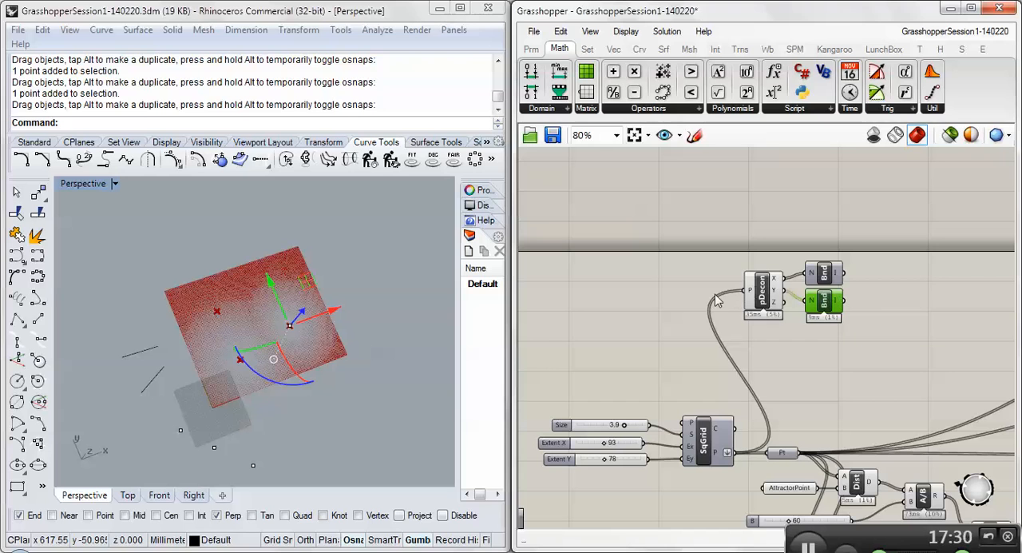
{"action": "left_click", "coordinate": [567, 108]}
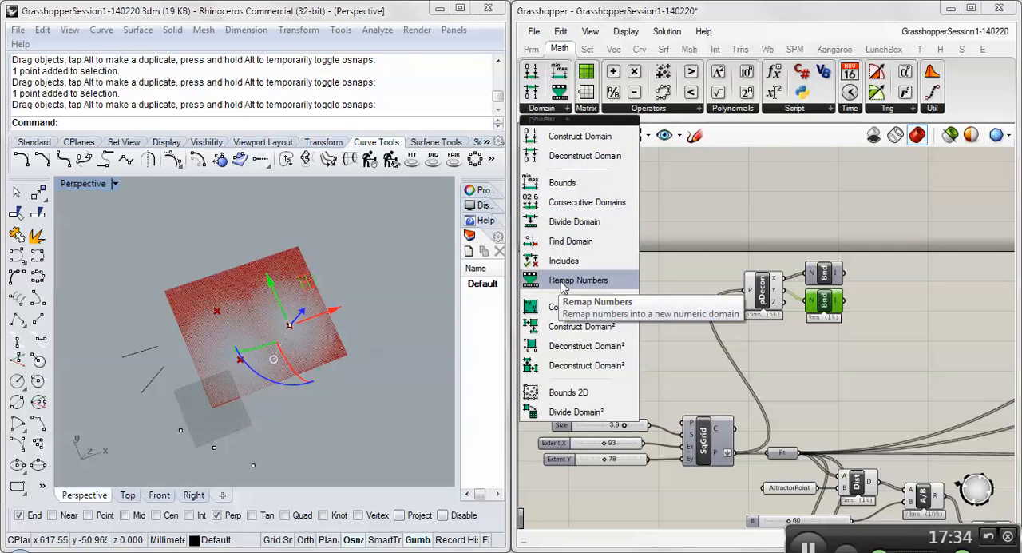
{"action": "left_click_drag", "start_coordinate": [563, 287], "coordinate": [904, 286]}
{"action": "scroll", "coordinate": [904, 295], "scroll_direction": "up", "scroll_amount": 3}
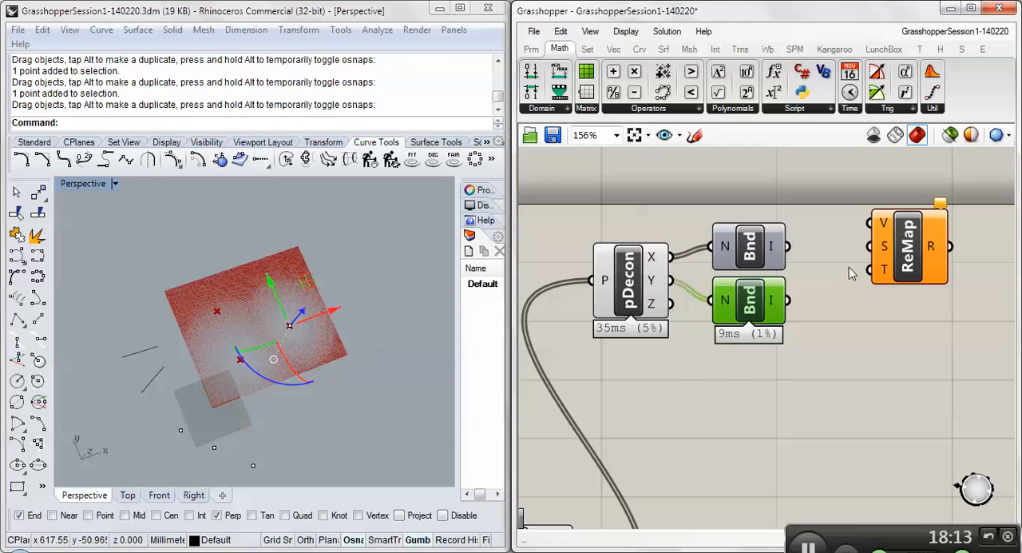
{"action": "left_click_drag", "start_coordinate": [934, 263], "coordinate": [924, 266]}
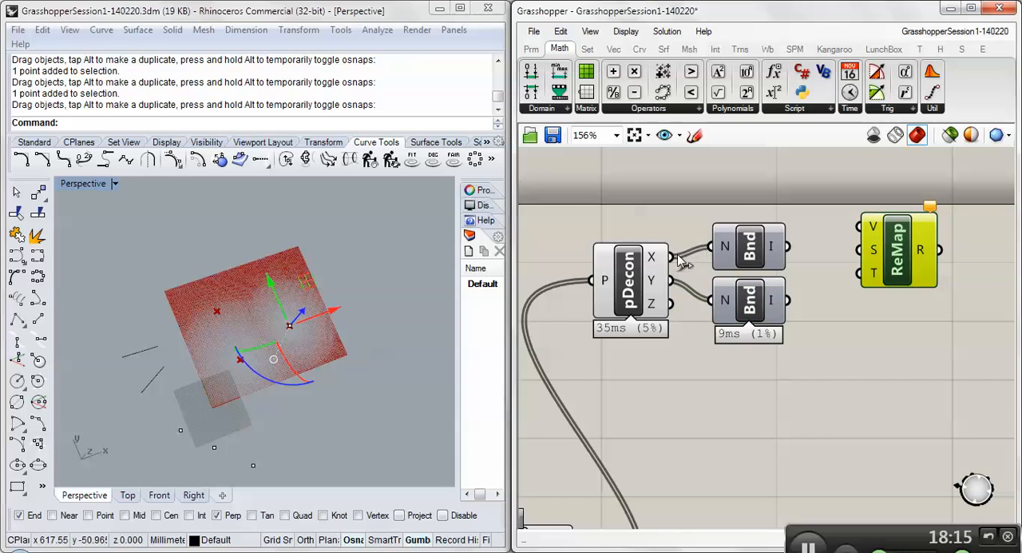
- Connect Deconstruct's X output to Remap Numbers' value input and space out both Bounds components and Remap Numbers to make the wiring readable
{"action": "left_click_drag", "start_coordinate": [787, 246], "coordinate": [859, 226]}
{"action": "left_click_drag", "start_coordinate": [752, 257], "coordinate": [809, 266]}
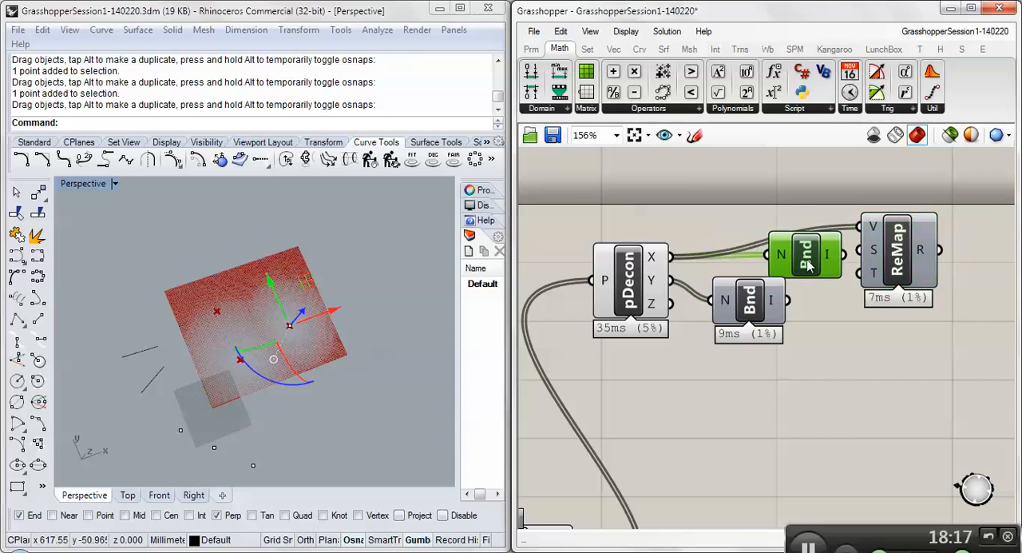
{"action": "left_click_drag", "start_coordinate": [898, 254], "coordinate": [931, 220]}
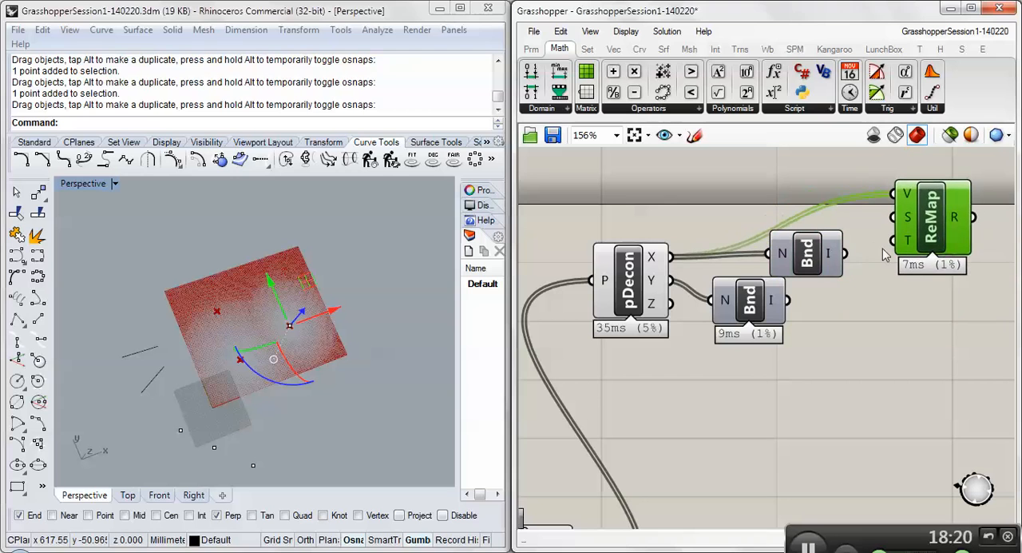
{"action": "left_click_drag", "start_coordinate": [810, 261], "coordinate": [733, 273]}
{"action": "right_click_drag", "start_coordinate": [869, 308], "coordinate": [767, 281]}
{"action": "left_click", "coordinate": [819, 347]}
{"action": "scroll", "coordinate": [762, 335], "scroll_direction": "down", "scroll_amount": 2}
{"action": "scroll", "coordinate": [758, 331], "scroll_direction": "up", "scroll_amount": 1}
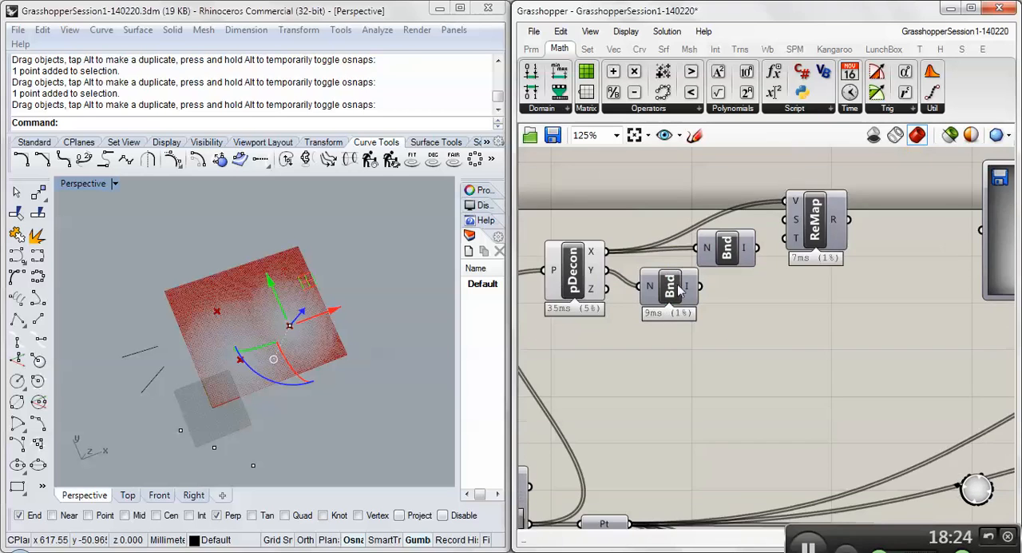
{"action": "left_click_drag", "start_coordinate": [678, 292], "coordinate": [732, 339]}
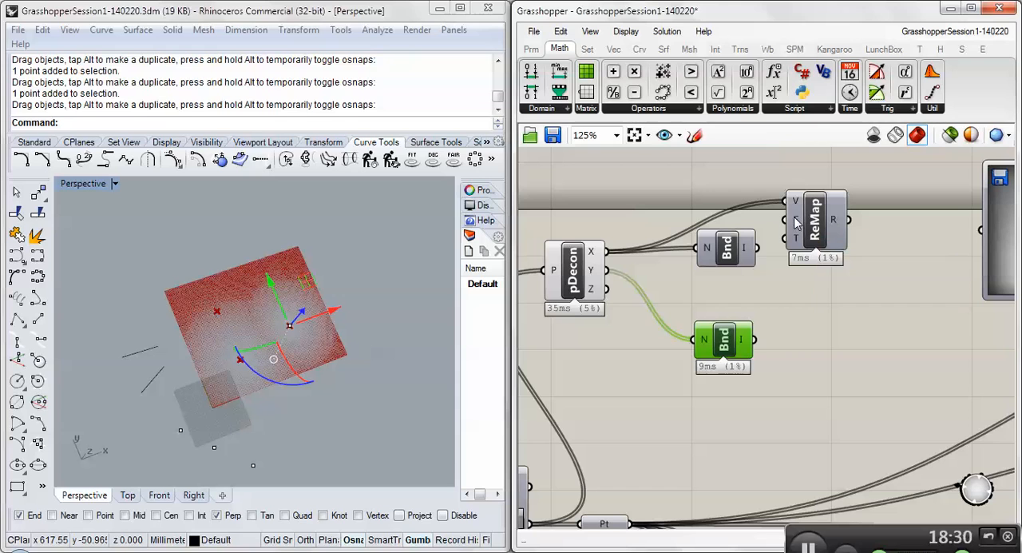
- Connect the upper Bounds domain to Remap Numbers' source input and check its target domain and result
{"action": "mouse_move", "coordinate": [795, 206]}
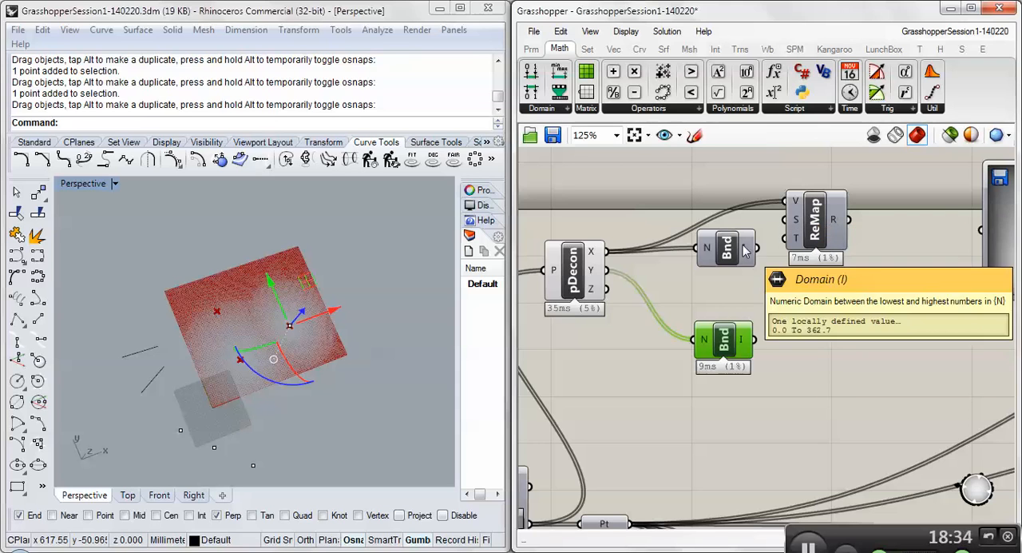
{"action": "left_click_drag", "start_coordinate": [755, 248], "coordinate": [789, 220]}
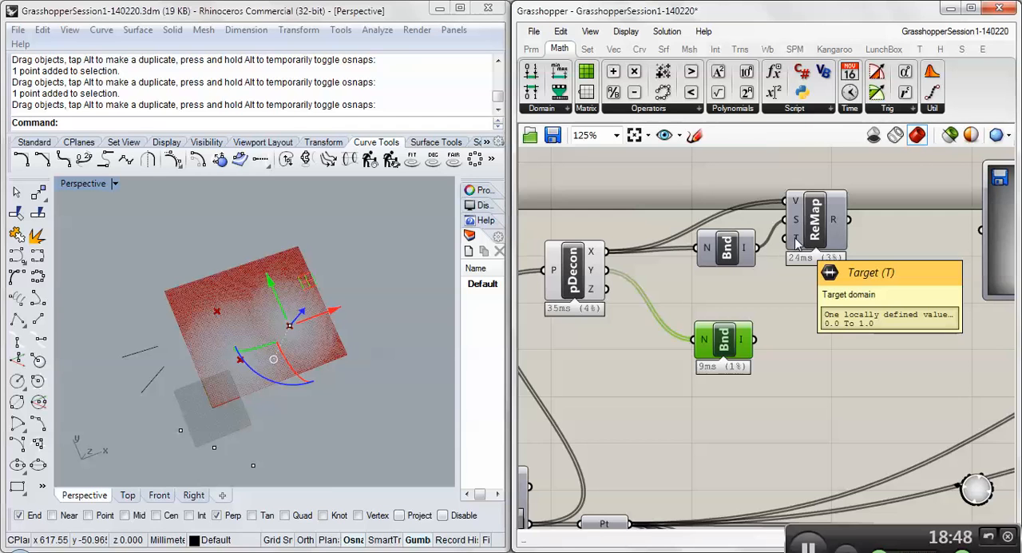
{"action": "mouse_move", "coordinate": [836, 228]}
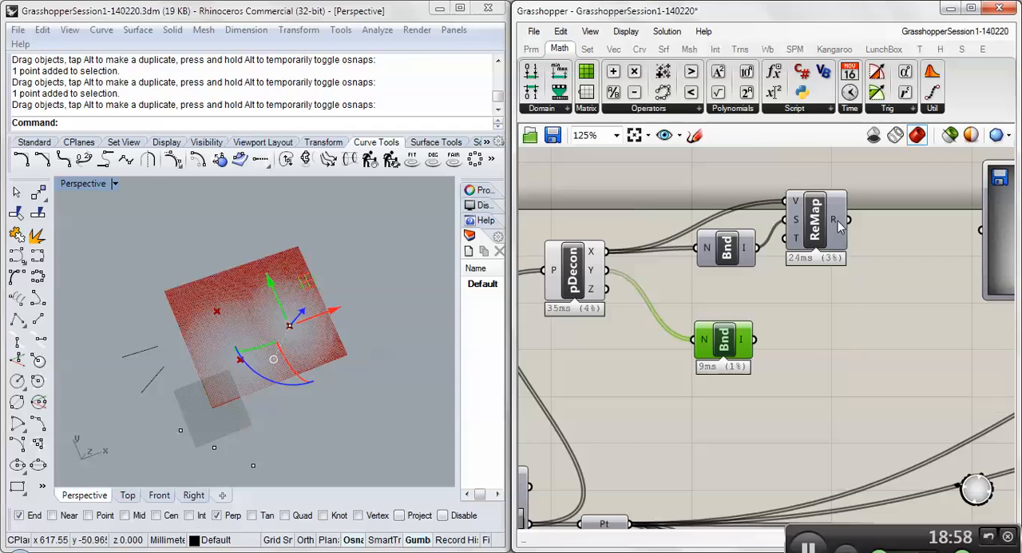
- Check the remapped X range with a temporary Bounds copy fed by Remap Numbers' result, and delete the copy
{"action": "left_click", "coordinate": [739, 244]}
{"action": "left_click_drag", "start_coordinate": [728, 240], "coordinate": [912, 223], "text": "alt"}
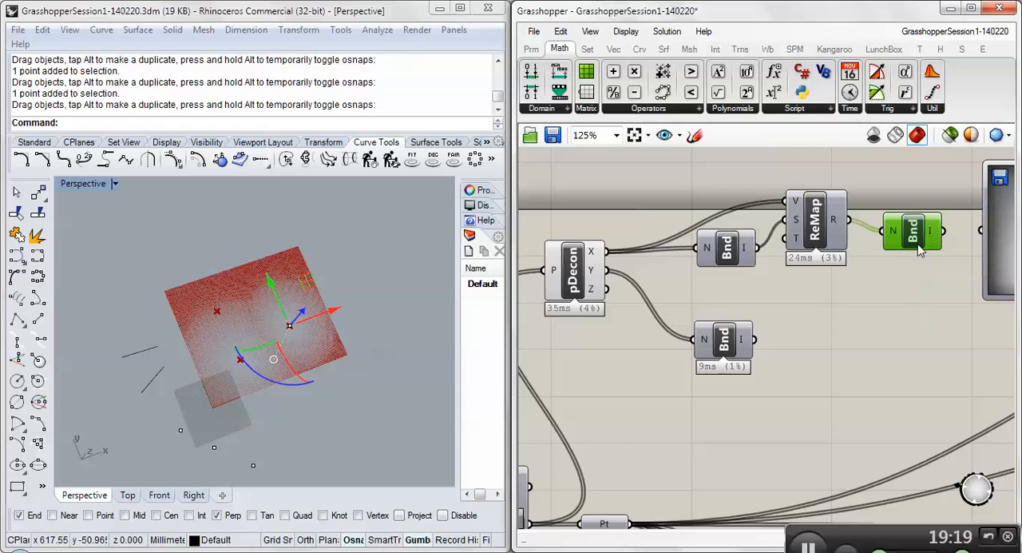
{"action": "key", "text": "Delete"}
- Duplicate Remap Numbers below the original, feeding its value from Deconstruct's Y output and its source from the lower Bounds domain
{"action": "left_click", "coordinate": [808, 229]}
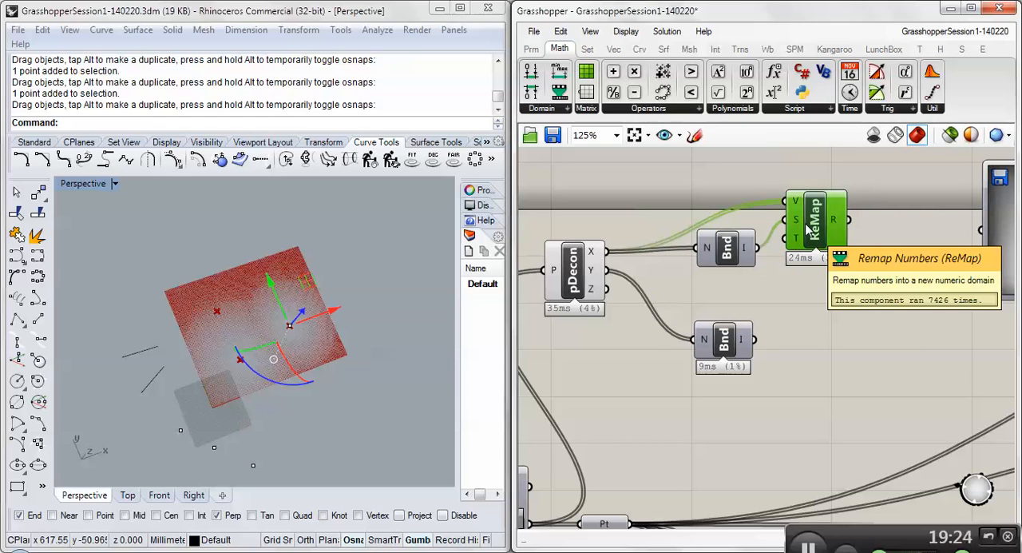
{"action": "left_click_drag", "start_coordinate": [808, 228], "coordinate": [805, 340], "text": "alt"}
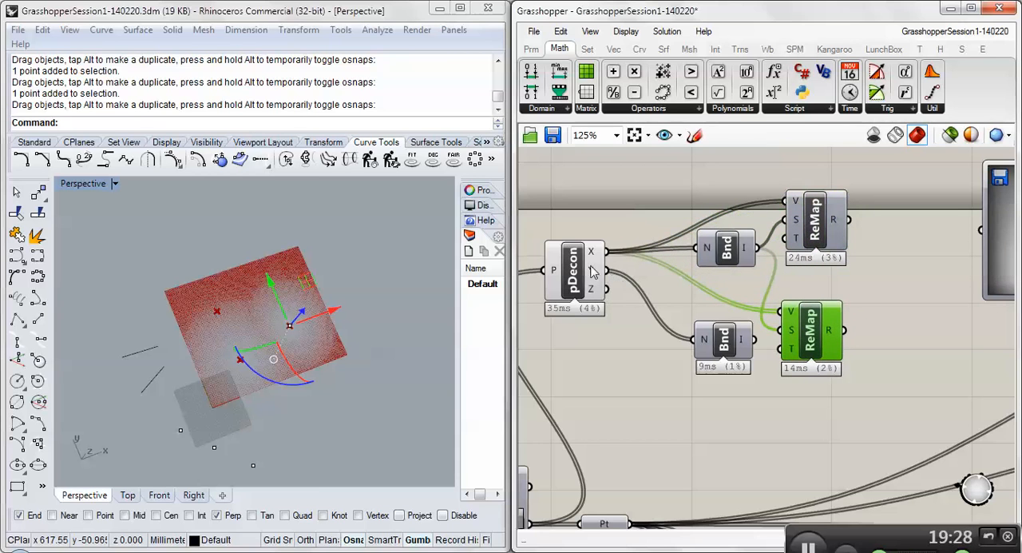
{"action": "left_click_drag", "start_coordinate": [607, 270], "coordinate": [791, 311], "text": "shift"}
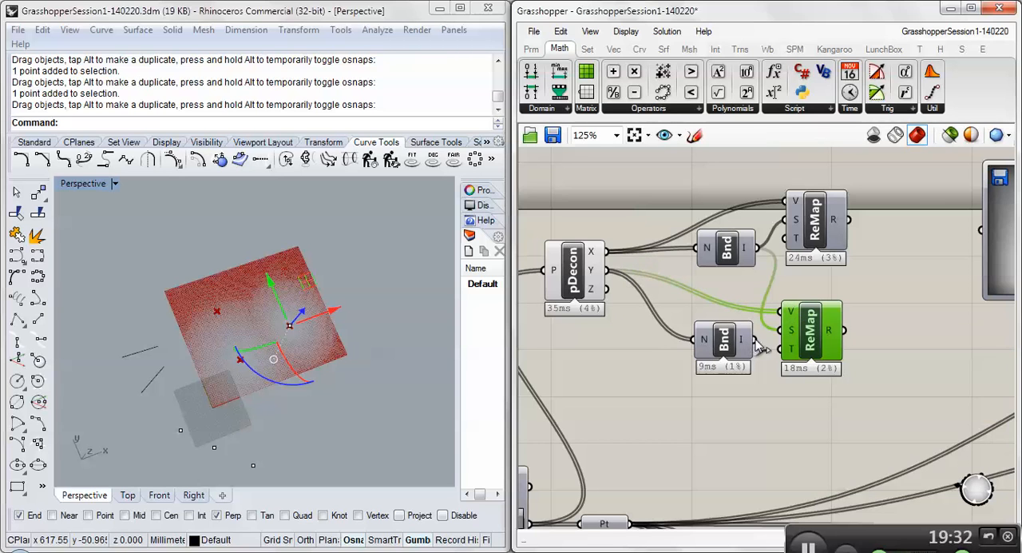
{"action": "left_click_drag", "start_coordinate": [755, 341], "coordinate": [795, 336]}
{"action": "mouse_move", "coordinate": [794, 336]}
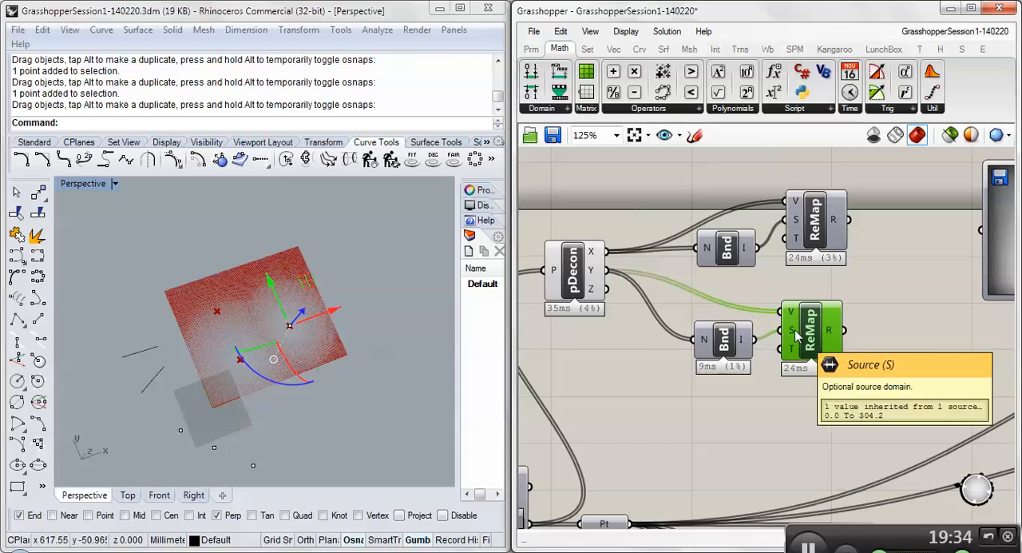
- Check both remapped results and move the lower Bounds and Remap Numbers components closer to the upper pair
{"action": "right_click_drag", "start_coordinate": [896, 331], "coordinate": [786, 323]}
{"action": "mouse_move", "coordinate": [728, 215]}
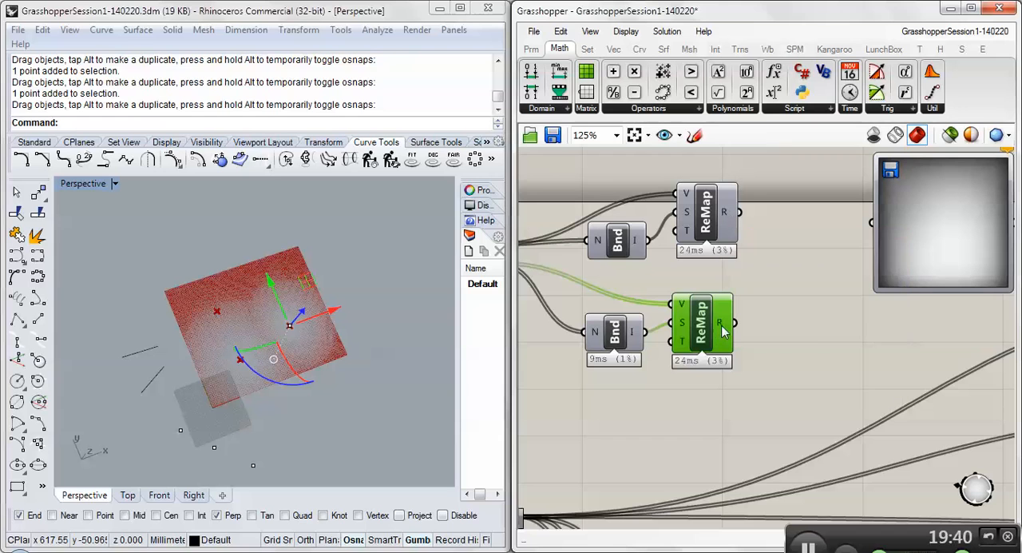
{"action": "mouse_move", "coordinate": [722, 328]}
{"action": "scroll", "coordinate": [795, 298], "scroll_direction": "down", "scroll_amount": 1}
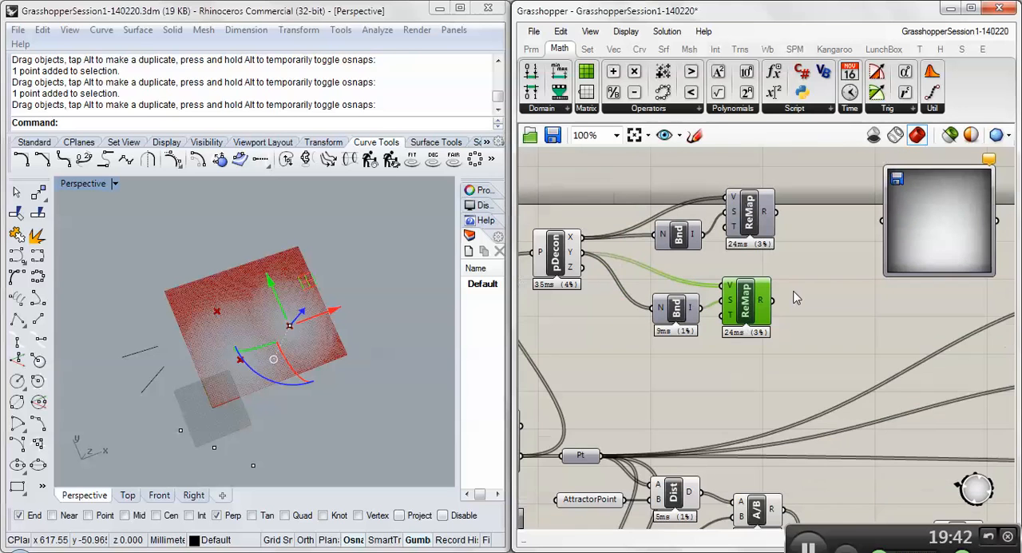
{"action": "left_click_drag", "start_coordinate": [680, 313], "coordinate": [685, 299]}
{"action": "left_click_drag", "start_coordinate": [751, 309], "coordinate": [754, 294]}
- Add a Construct Point component after the Remap Numbers pair and connect the remapped X and Y results to its X and Y inputs
{"action": "left_click", "coordinate": [563, 249]}
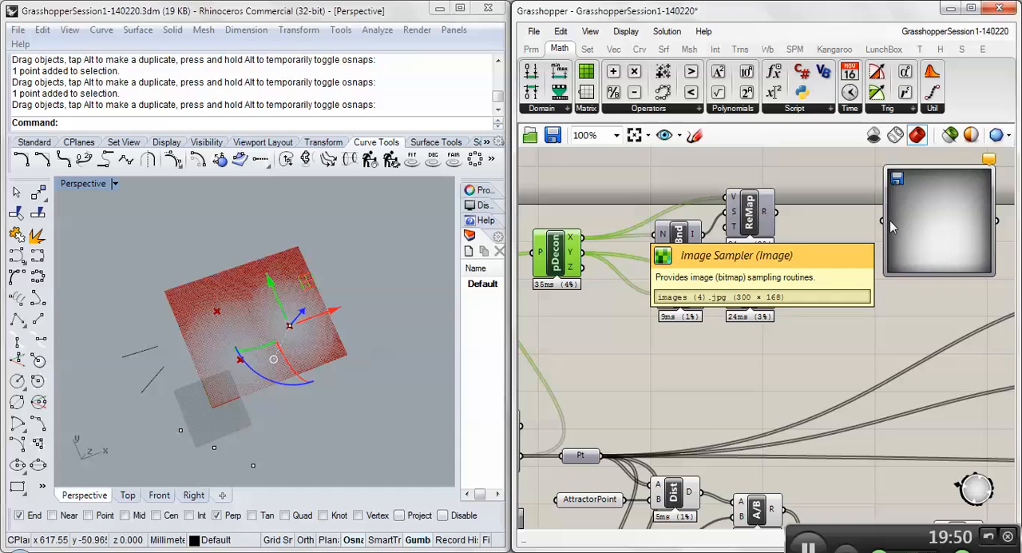
{"action": "left_click", "coordinate": [619, 50]}
{"action": "left_click", "coordinate": [773, 110]}
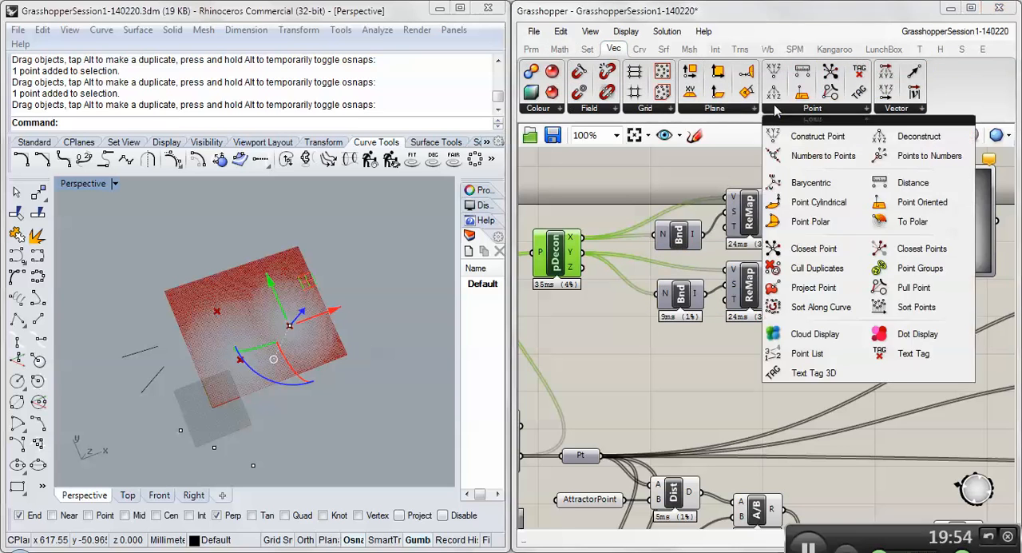
{"action": "left_click", "coordinate": [812, 137]}
{"action": "left_click", "coordinate": [823, 257]}
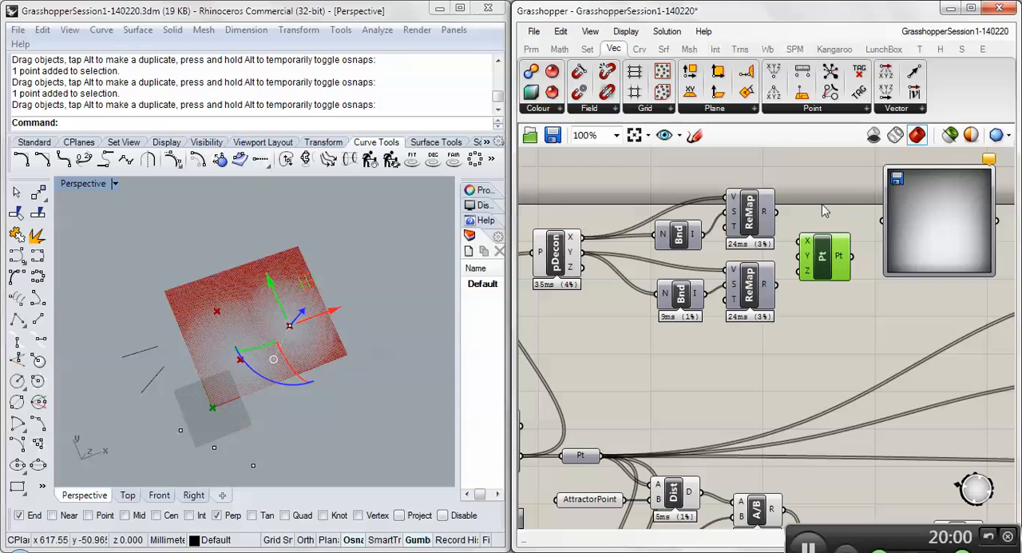
{"action": "left_click_drag", "start_coordinate": [779, 211], "coordinate": [799, 241]}
{"action": "left_click_drag", "start_coordinate": [778, 284], "coordinate": [801, 258]}
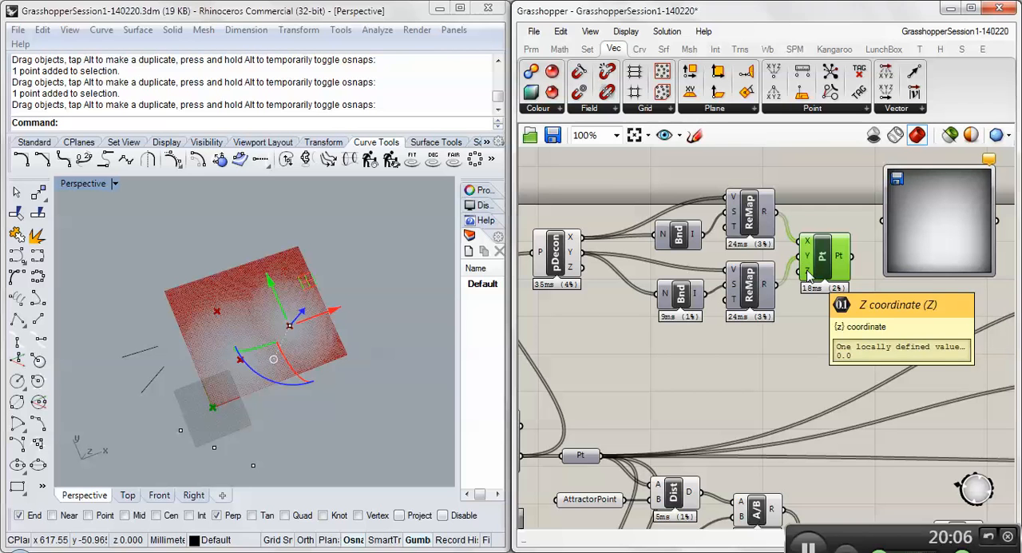
- Examine the remapped points at the grid's origin corner in the Rhino Perspective viewport, comparing their extent with the original grid
{"action": "right_click", "coordinate": [212, 439]}
{"action": "left_click", "coordinate": [202, 422]}
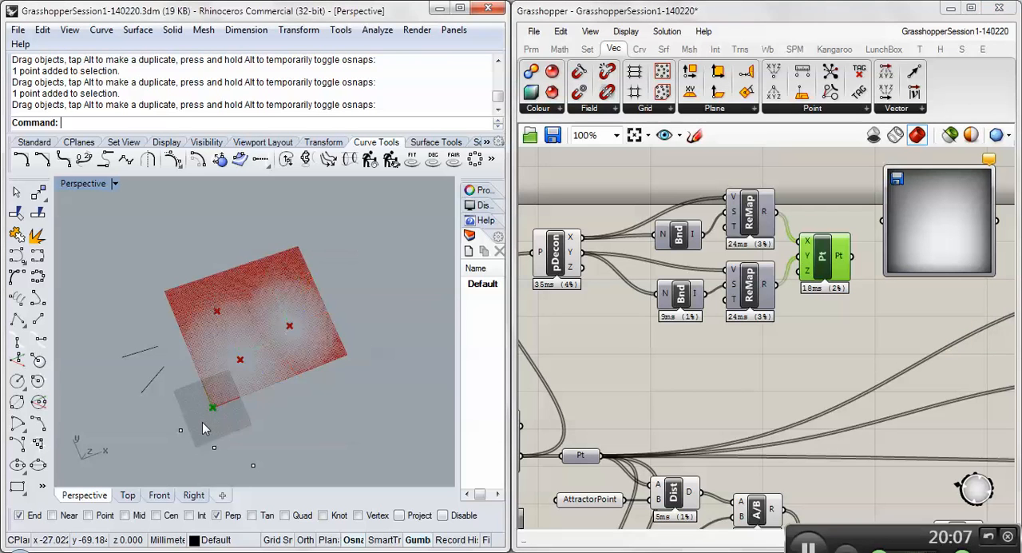
{"action": "scroll", "coordinate": [209, 422], "scroll_direction": "up", "scroll_amount": 10}
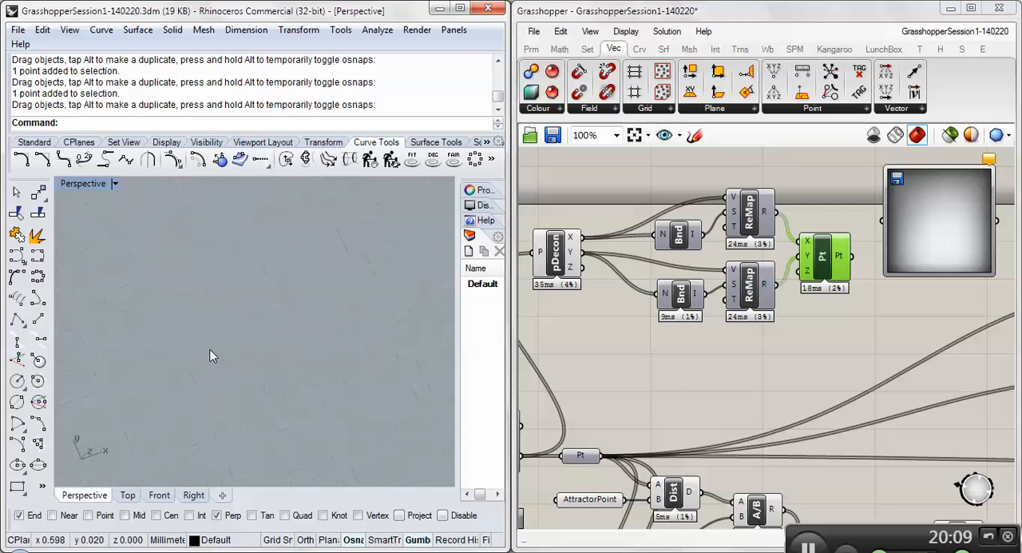
{"action": "scroll", "coordinate": [204, 288], "scroll_direction": "down", "scroll_amount": 5}
{"action": "scroll", "coordinate": [202, 286], "scroll_direction": "up", "scroll_amount": 5}
{"action": "scroll", "coordinate": [200, 289], "scroll_direction": "down", "scroll_amount": 5}
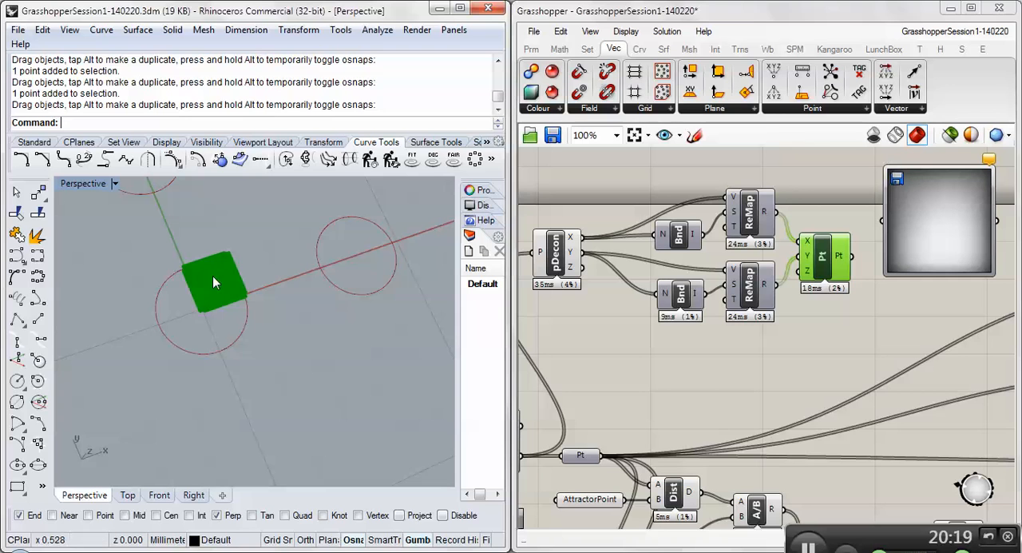
{"action": "scroll", "coordinate": [206, 287], "scroll_direction": "down", "scroll_amount": 6}
{"action": "scroll", "coordinate": [200, 291], "scroll_direction": "down", "scroll_amount": 8}
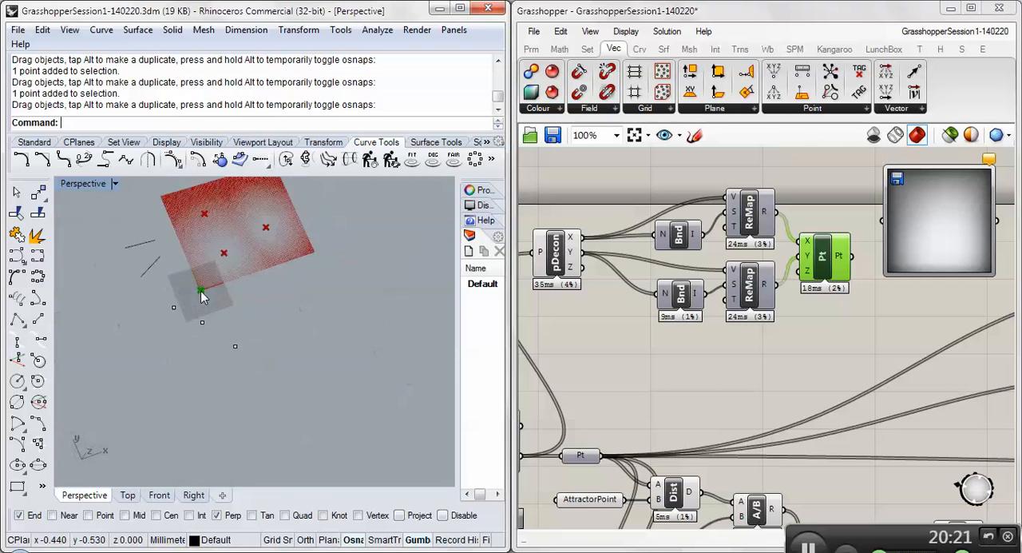
{"action": "scroll", "coordinate": [203, 291], "scroll_direction": "up", "scroll_amount": 10}
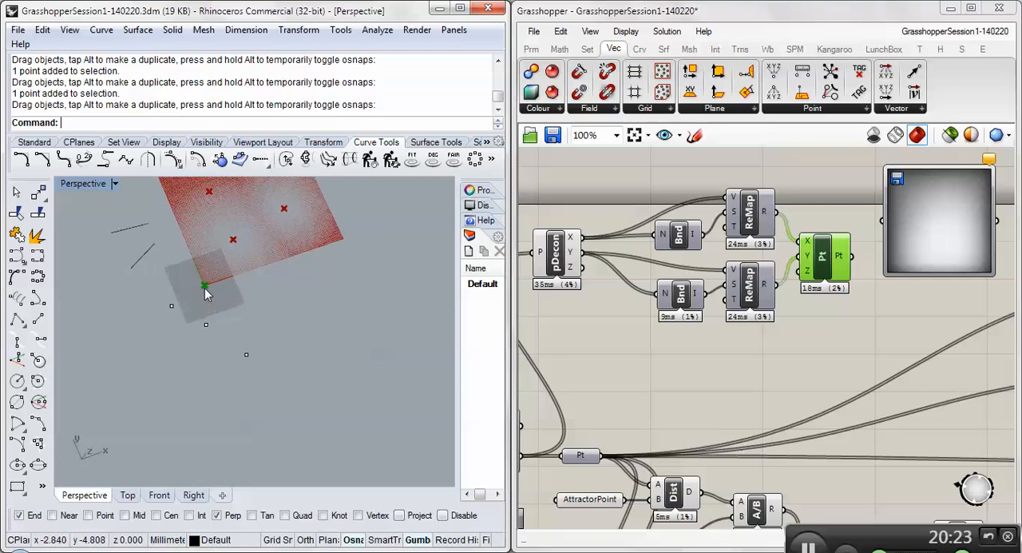
{"action": "scroll", "coordinate": [207, 285], "scroll_direction": "up", "scroll_amount": 10}
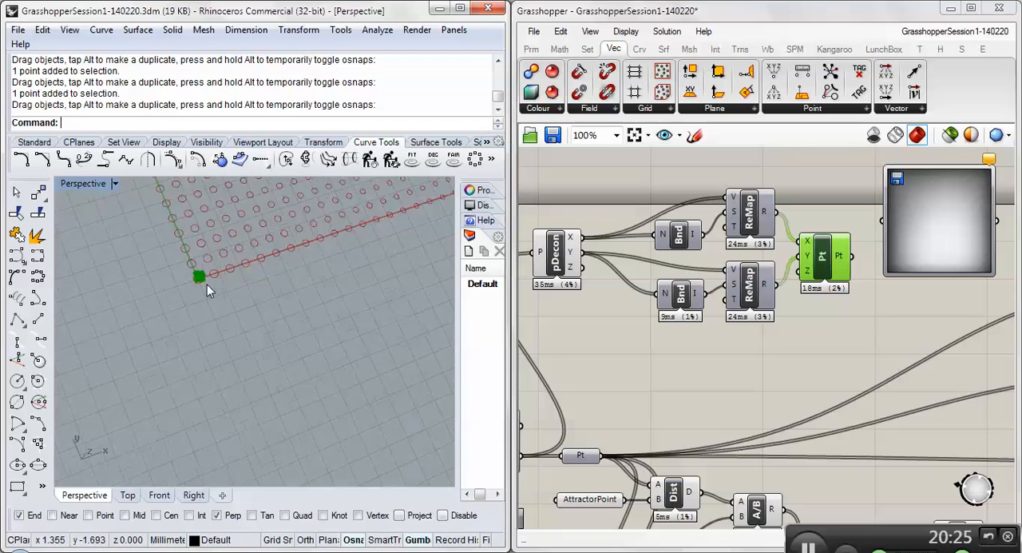
{"action": "scroll", "coordinate": [188, 272], "scroll_direction": "up", "scroll_amount": 5}
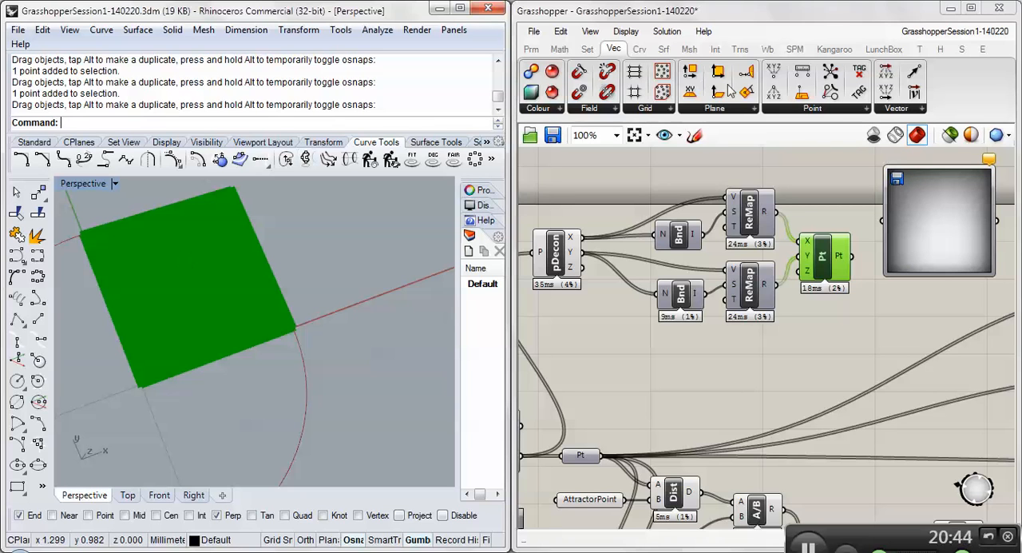
- Check Construct Point's output, move the Image Sampler slightly away, and connect the constructed points to the sampler's input
{"action": "left_click", "coordinate": [782, 108]}
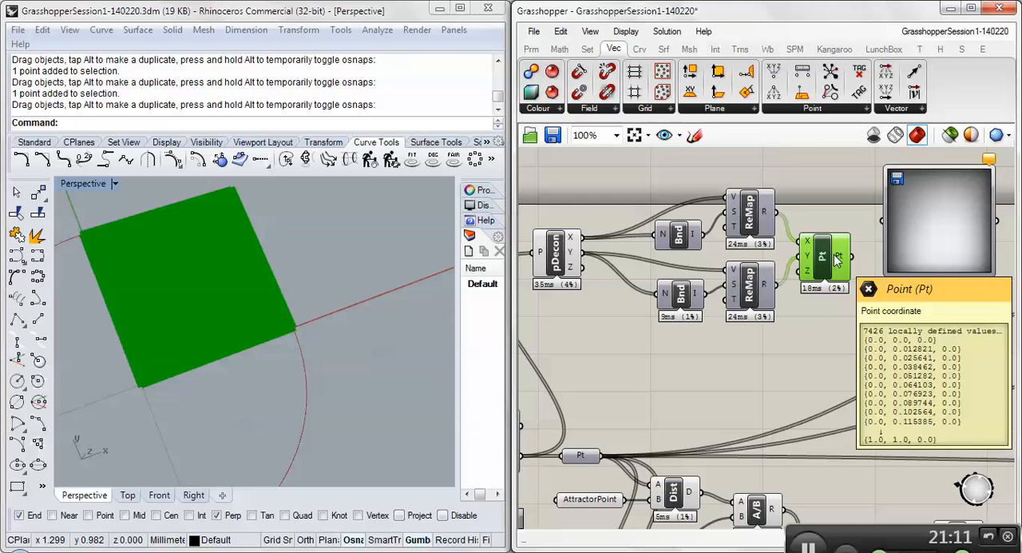
{"action": "left_click_drag", "start_coordinate": [921, 255], "coordinate": [931, 269]}
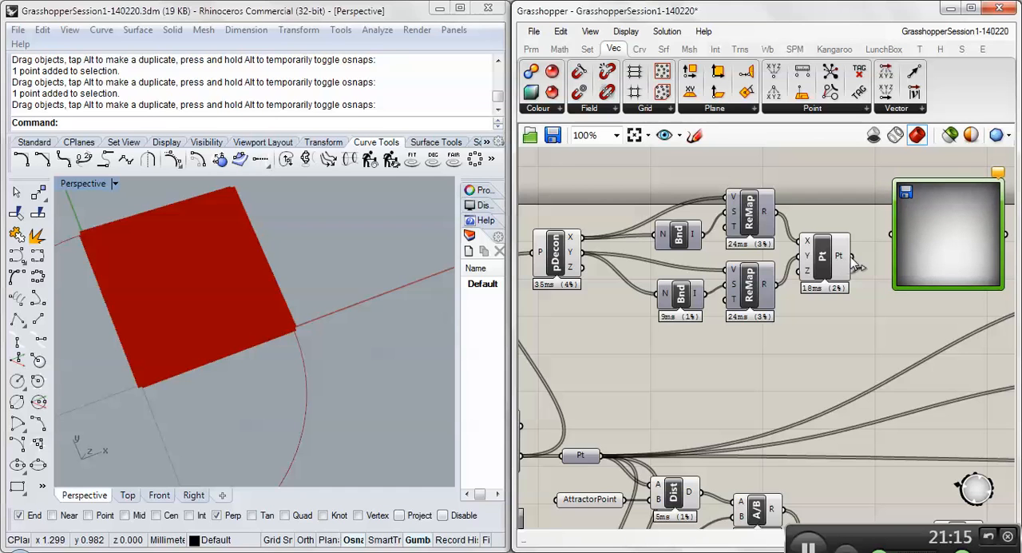
{"action": "left_click_drag", "start_coordinate": [851, 255], "coordinate": [891, 234]}
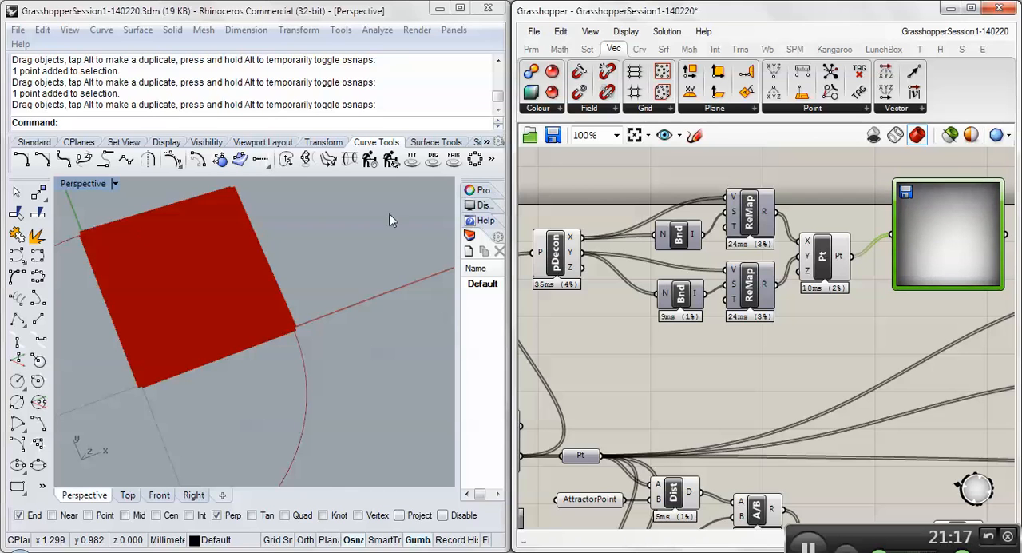
- Inspect the remapped square of points in the Perspective viewport and review the Image Sampler's tiling and filter options
{"action": "left_click", "coordinate": [109, 274]}
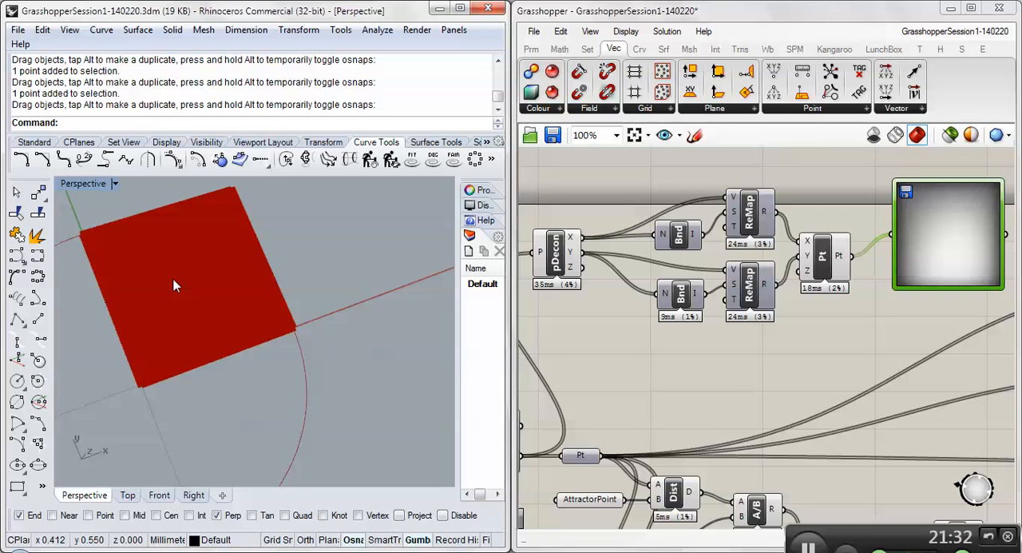
{"action": "right_click", "coordinate": [960, 230]}
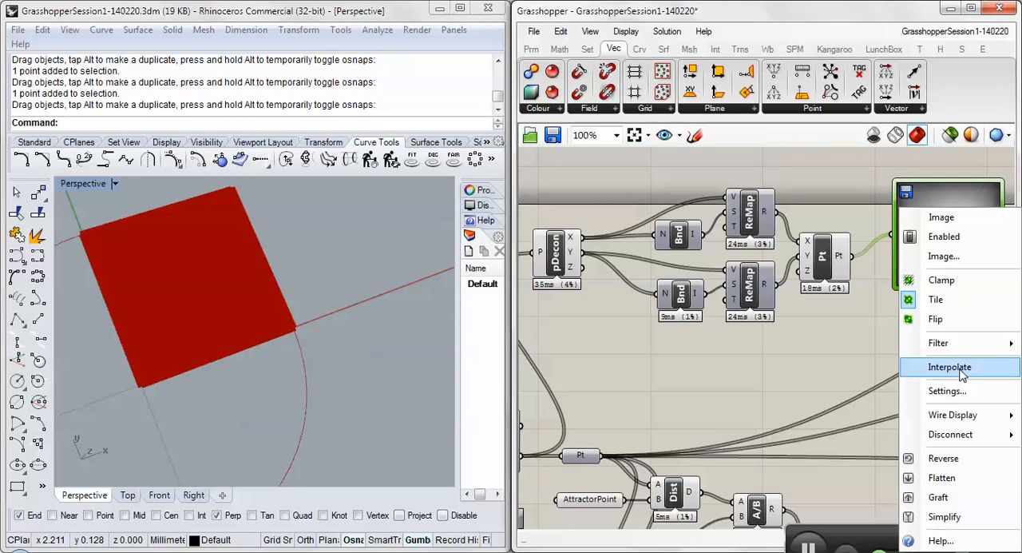
{"action": "left_click", "coordinate": [835, 345]}
- Add a Number parameter beside the Image Sampler, connect the sampler's output to it, and check the sampled values
{"action": "right_click_drag", "start_coordinate": [834, 345], "coordinate": [712, 352]}
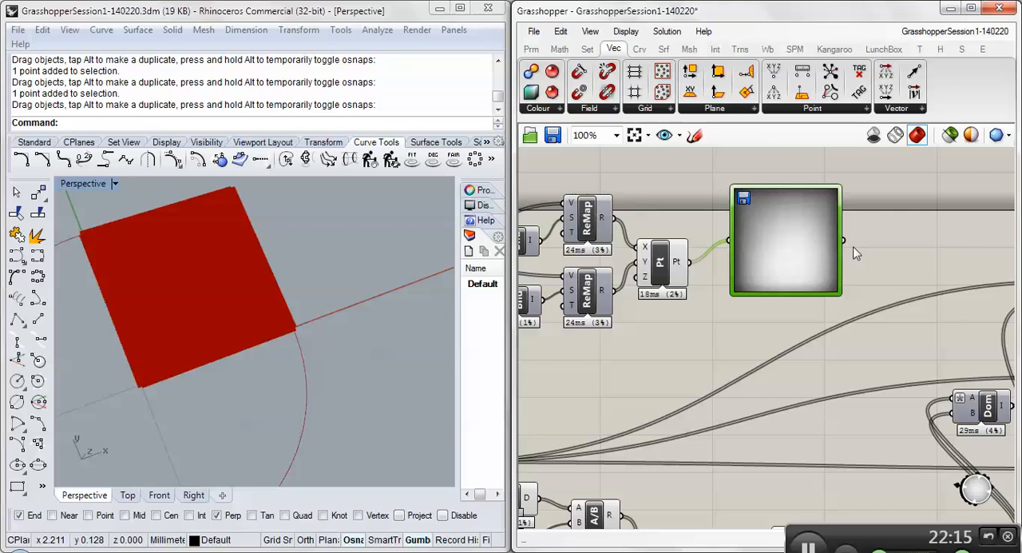
{"action": "left_click_drag", "start_coordinate": [844, 240], "coordinate": [918, 260]}
{"action": "left_click", "coordinate": [530, 49]}
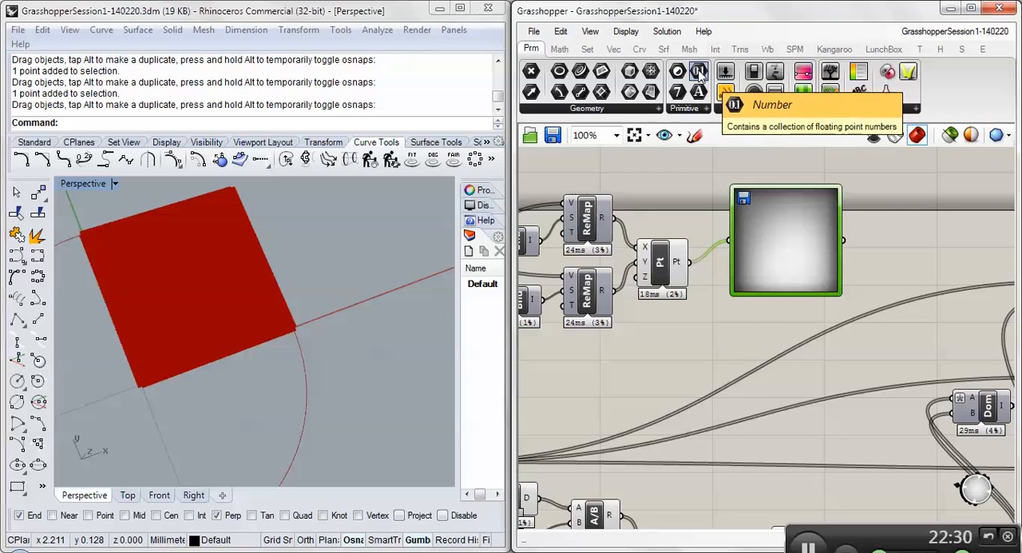
{"action": "left_click_drag", "start_coordinate": [697, 72], "coordinate": [879, 244]}
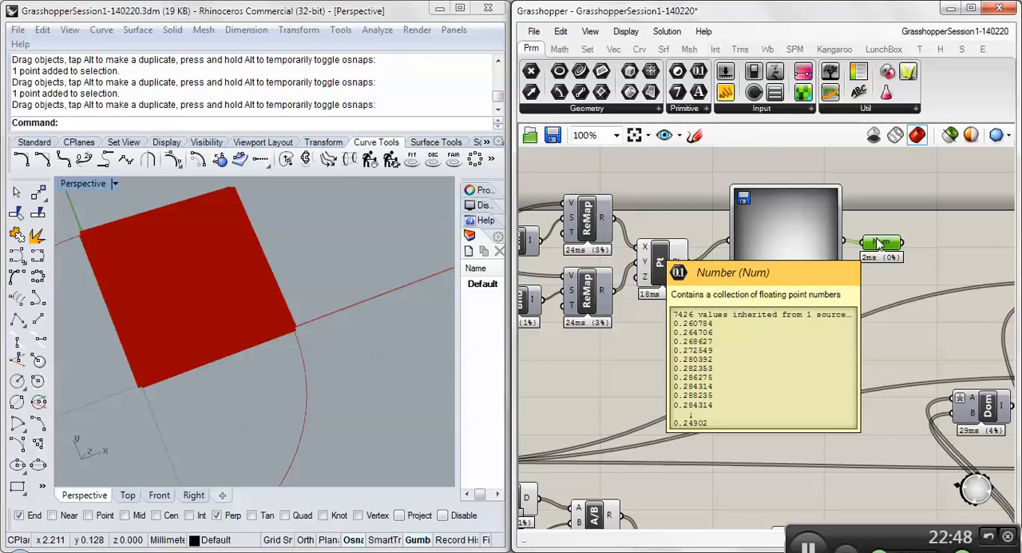
{"action": "left_click_drag", "start_coordinate": [887, 242], "coordinate": [888, 238]}
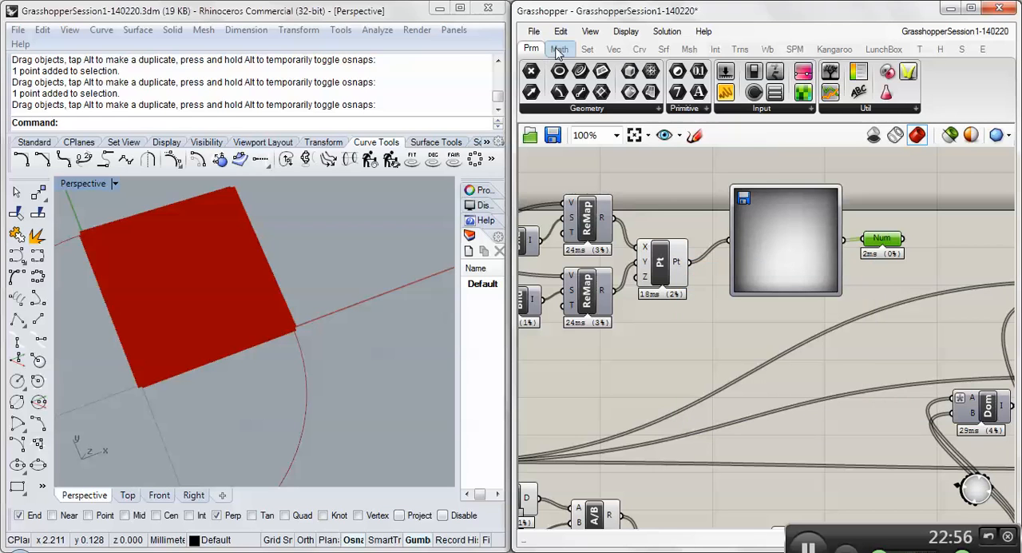
- Add a Bounds component after the Number parameter, connect the sampled numbers to its N input, and check the resulting domain
{"action": "left_click", "coordinate": [559, 50]}
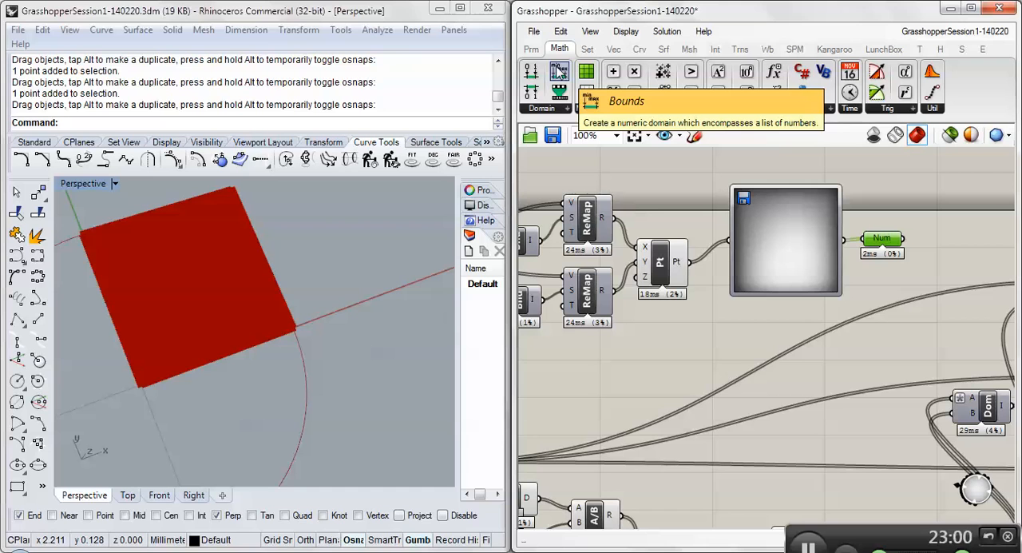
{"action": "mouse_move", "coordinate": [559, 73]}
{"action": "left_mouse_down"}
{"action": "mouse_move", "coordinate": [791, 202]}
{"action": "mouse_move", "coordinate": [928, 220]}
{"action": "mouse_move", "coordinate": [928, 212]}
{"action": "mouse_move", "coordinate": [917, 224]}
{"action": "mouse_move", "coordinate": [933, 215]}
{"action": "left_mouse_up"}
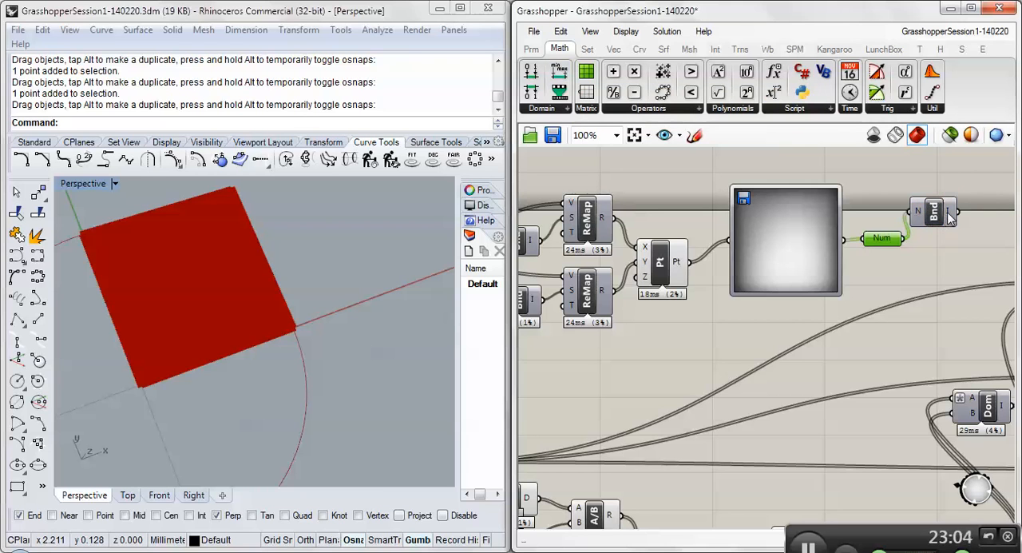
{"action": "mouse_move", "coordinate": [950, 218]}
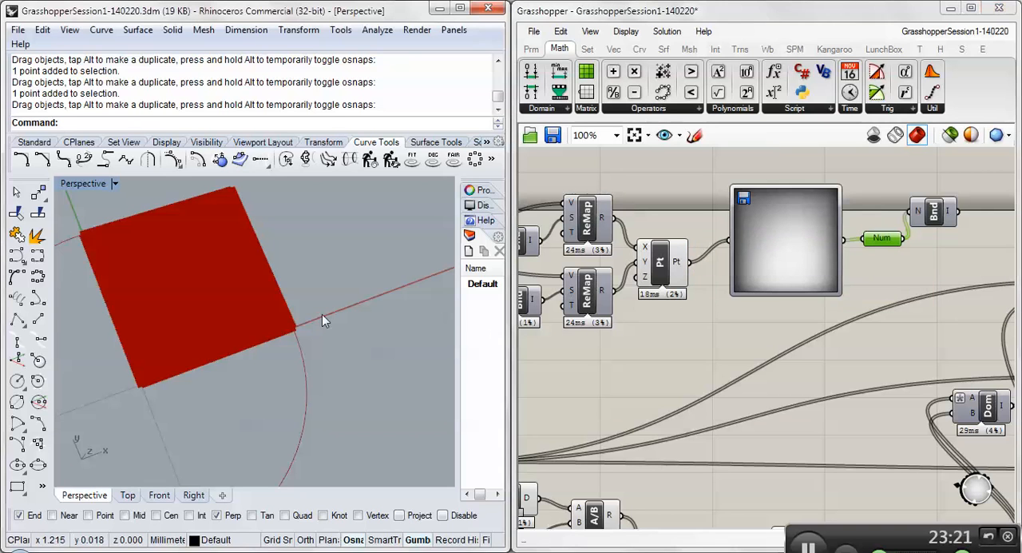
{"action": "scroll", "coordinate": [320, 315], "scroll_direction": "down", "scroll_amount": 20}
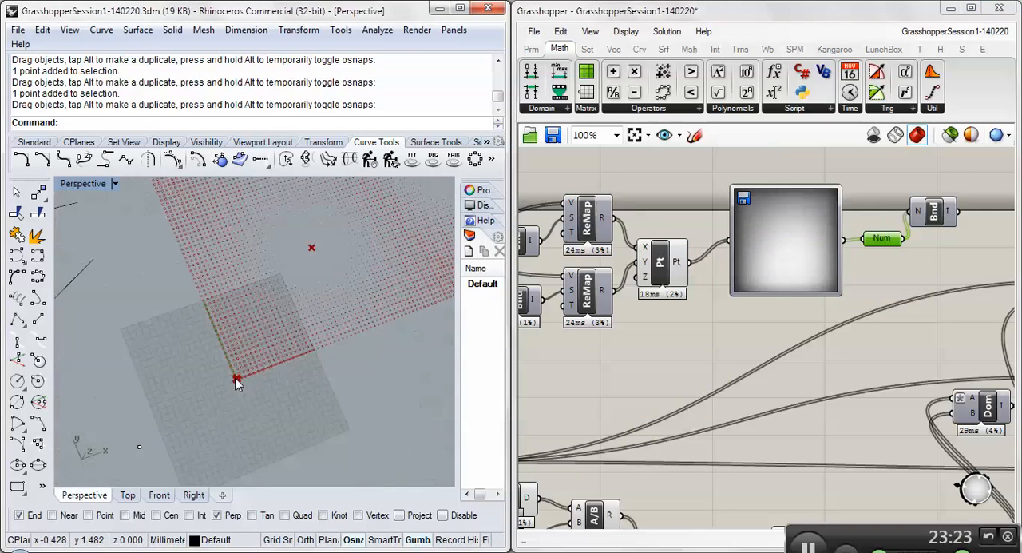
{"action": "scroll", "coordinate": [237, 383], "scroll_direction": "down", "scroll_amount": 10}
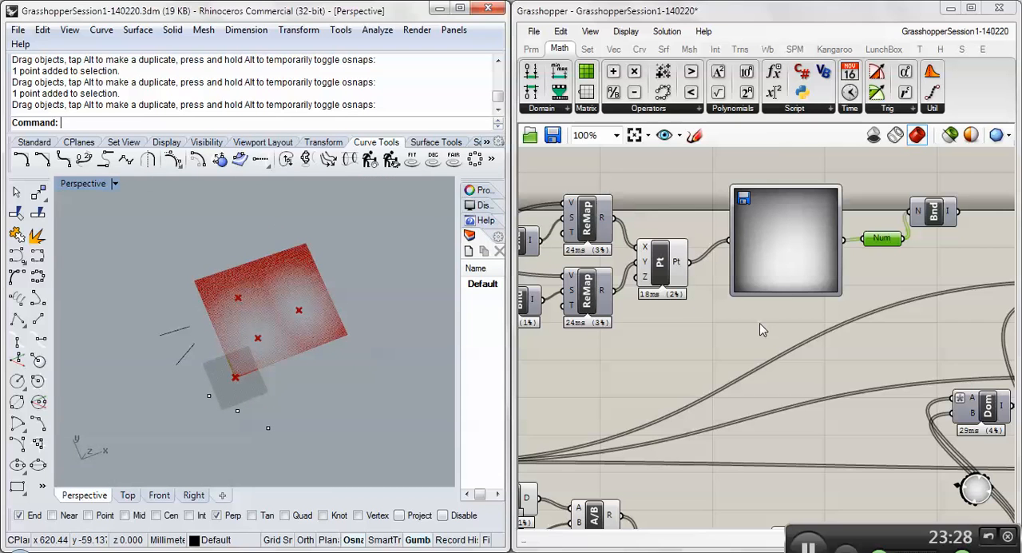
{"action": "right_click", "coordinate": [779, 244]}
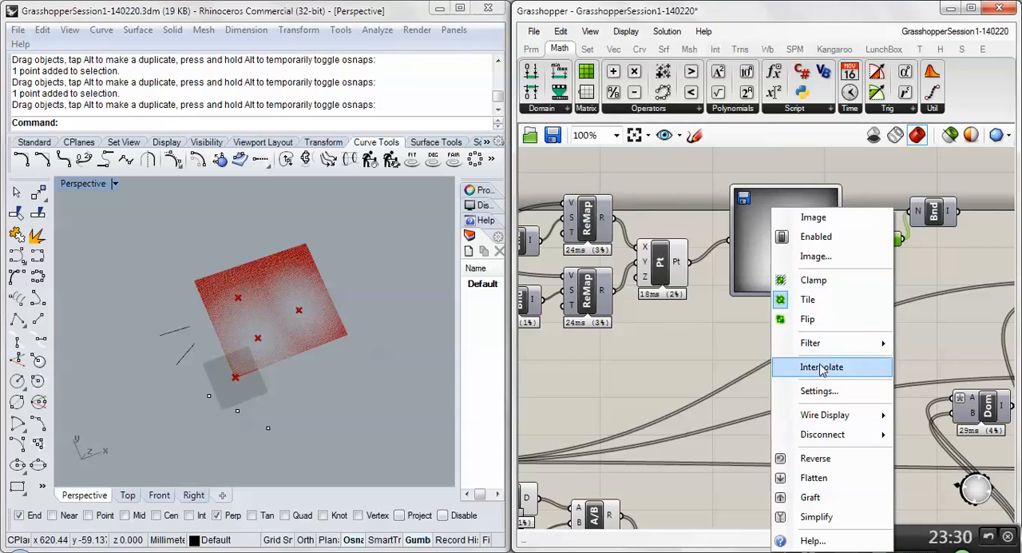
{"action": "mouse_move", "coordinate": [818, 348]}
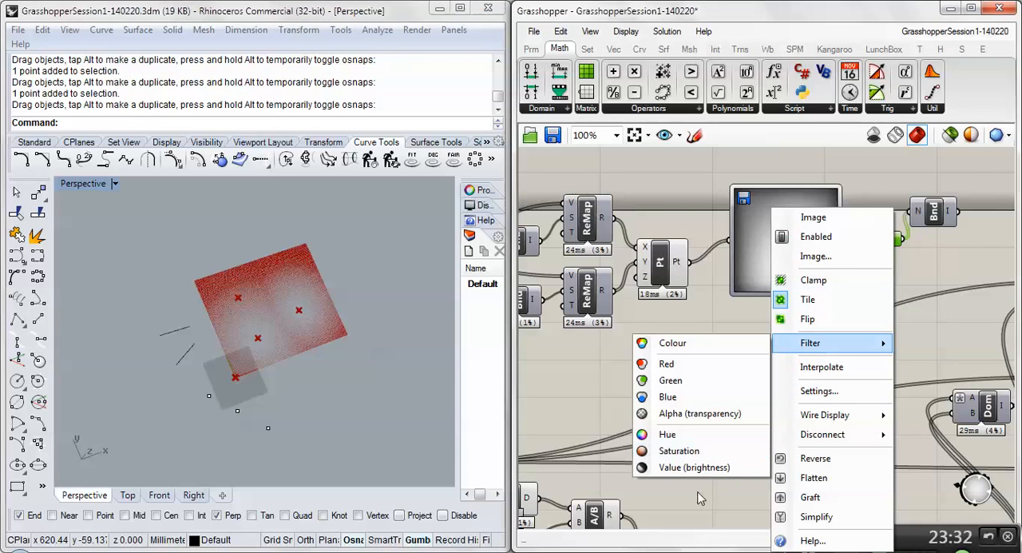
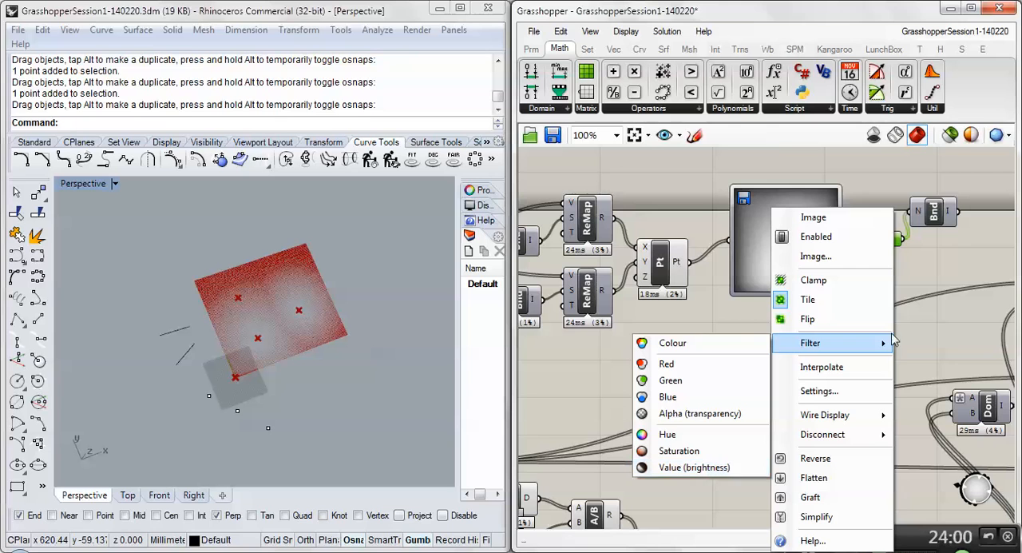
- Place the Bounds component below the Number parameter and connect the sampled numbers to the Circle component's R input
{"action": "left_click", "coordinate": [971, 273]}
{"action": "right_click_drag", "start_coordinate": [917, 273], "coordinate": [775, 278]}
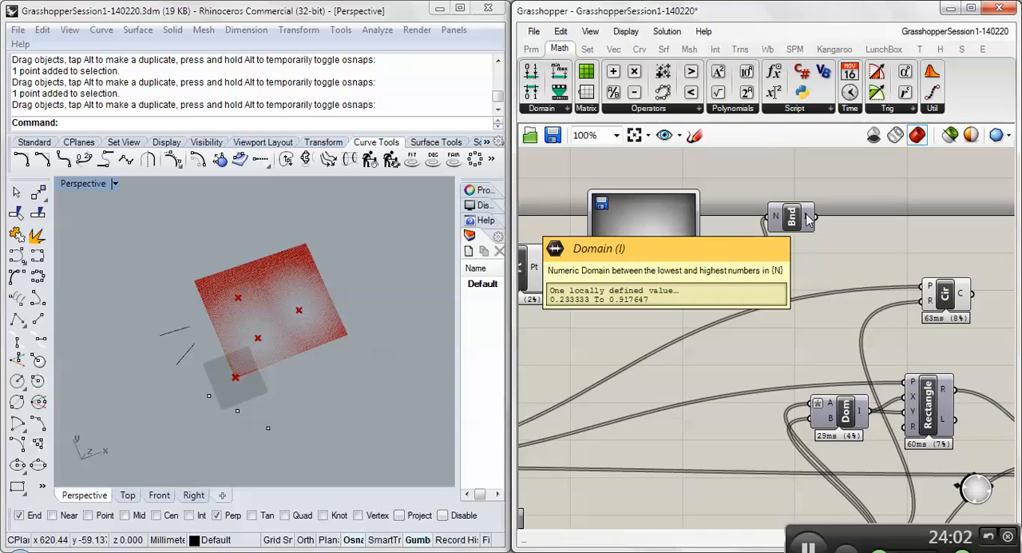
{"action": "left_click_drag", "start_coordinate": [798, 221], "coordinate": [782, 264]}
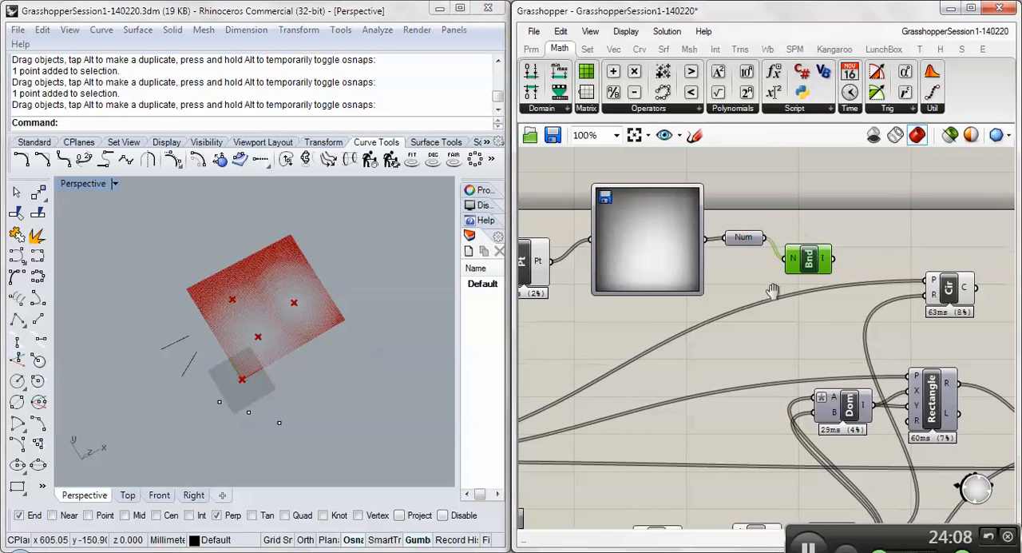
{"action": "left_click_drag", "start_coordinate": [764, 238], "coordinate": [926, 297]}
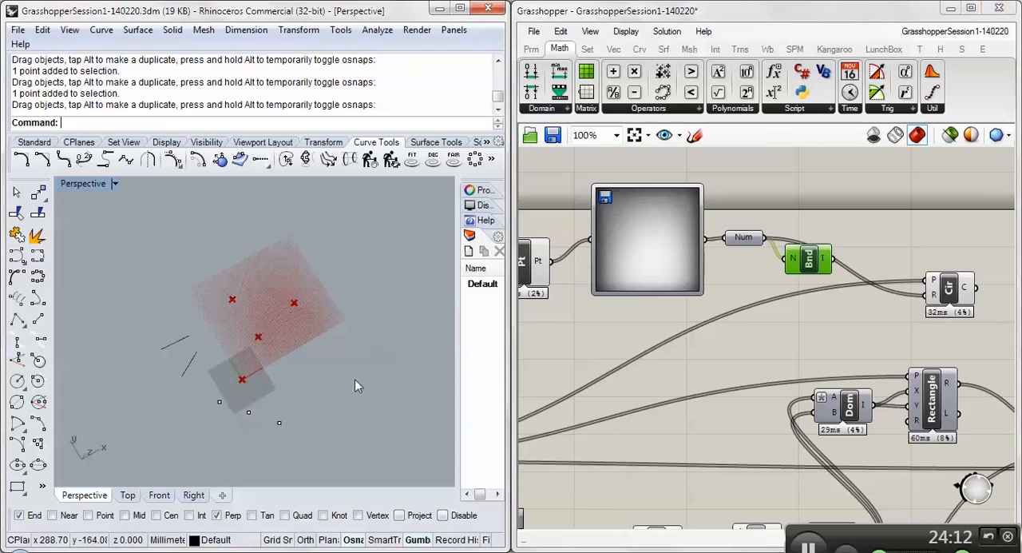
- Examine how the circles' radii vary across the point grid in the Perspective viewport
{"action": "scroll", "coordinate": [287, 324], "scroll_direction": "up", "scroll_amount": 4}
{"action": "scroll", "coordinate": [210, 347], "scroll_direction": "up", "scroll_amount": 5}
{"action": "scroll", "coordinate": [211, 347], "scroll_direction": "down", "scroll_amount": 6}
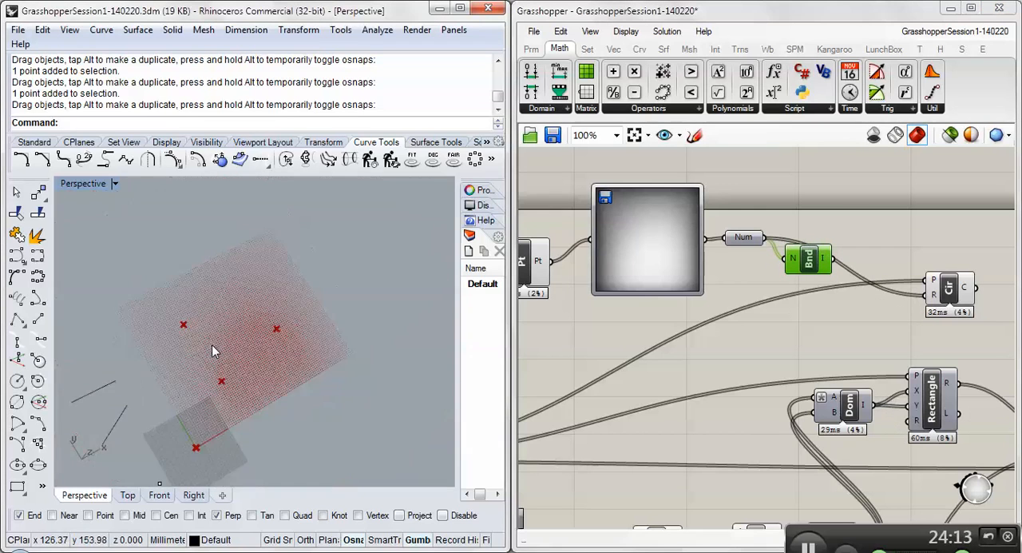
{"action": "scroll", "coordinate": [230, 361], "scroll_direction": "up", "scroll_amount": 3}
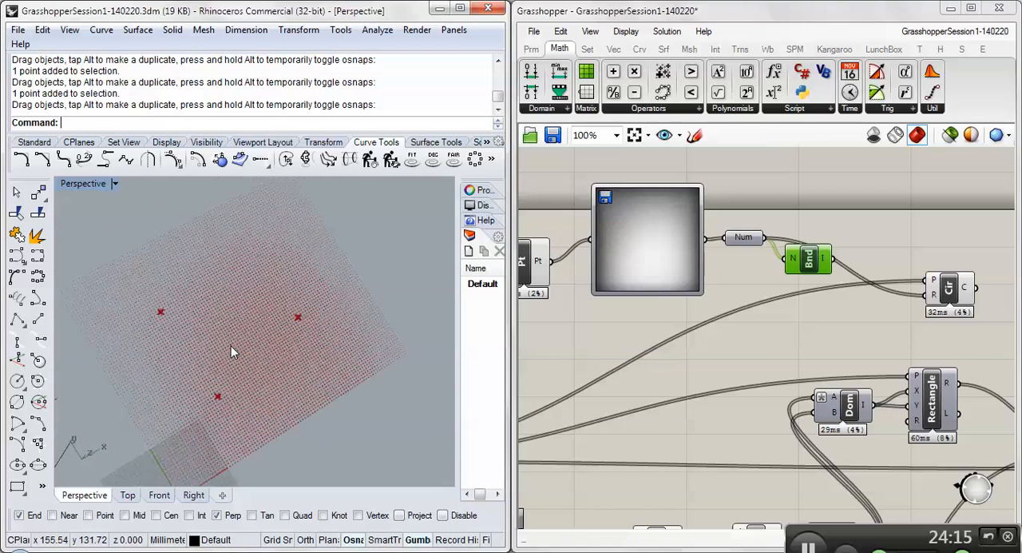
{"action": "scroll", "coordinate": [231, 347], "scroll_direction": "down", "scroll_amount": 3}
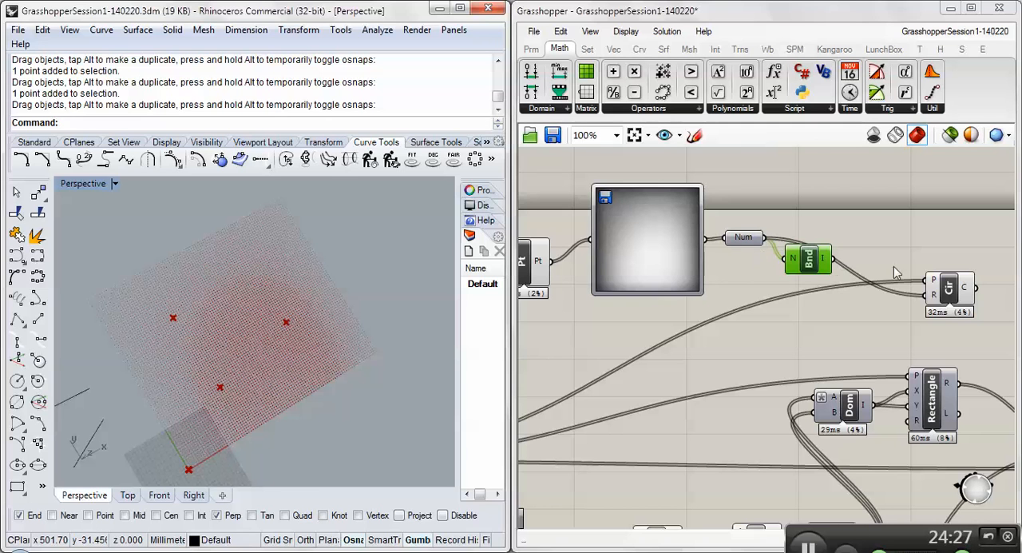
{"action": "right_click_drag", "start_coordinate": [375, 351], "coordinate": [199, 346]}
{"action": "scroll", "coordinate": [200, 340], "scroll_direction": "up", "scroll_amount": 8}
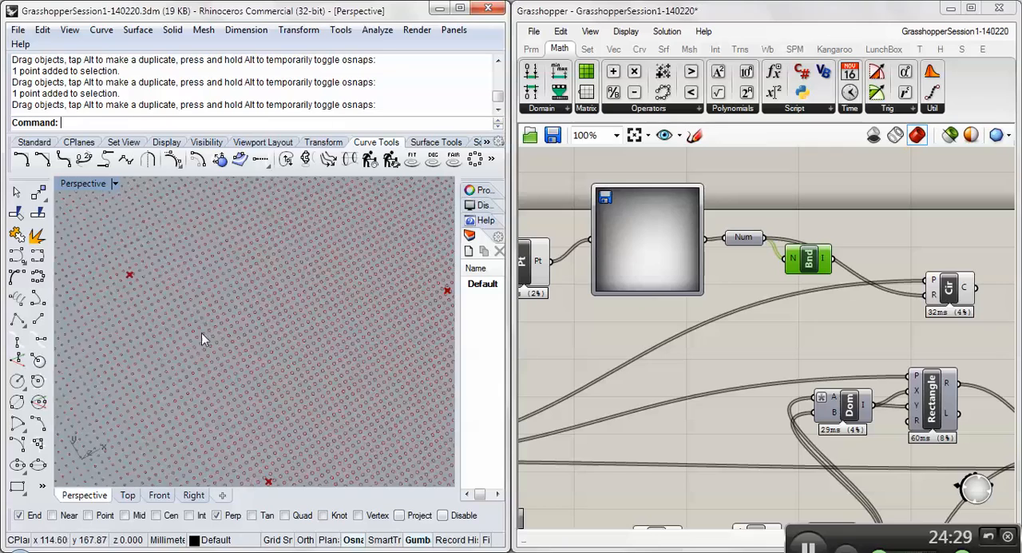
{"action": "scroll", "coordinate": [208, 279], "scroll_direction": "down", "scroll_amount": 13}
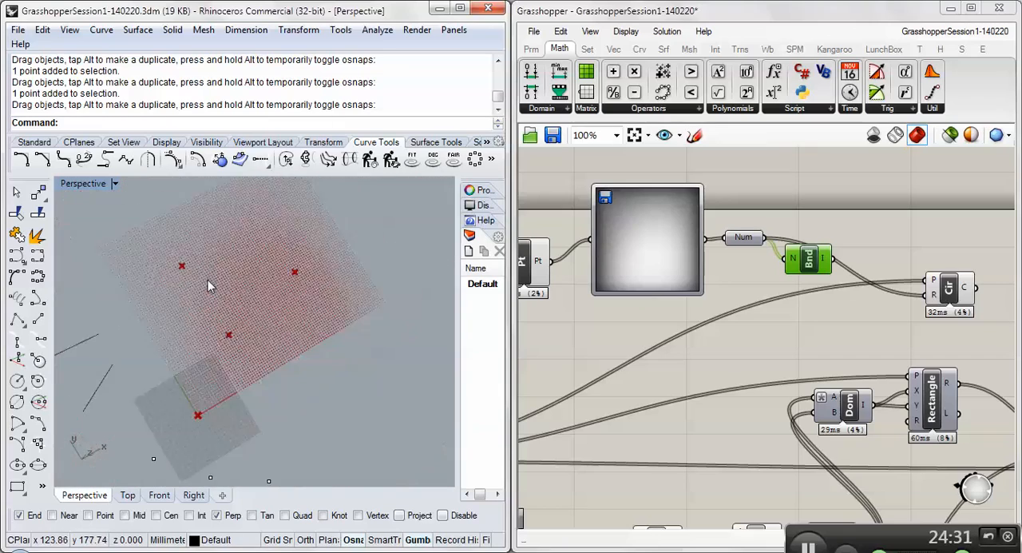
- Check the square grid's Size slider and compare its spacing with the circles seen close up
{"action": "right_click_drag", "start_coordinate": [657, 300], "coordinate": [963, 307]}
{"action": "right_click_drag", "start_coordinate": [679, 286], "coordinate": [894, 291]}
{"action": "right_click_drag", "start_coordinate": [597, 449], "coordinate": [742, 408]}
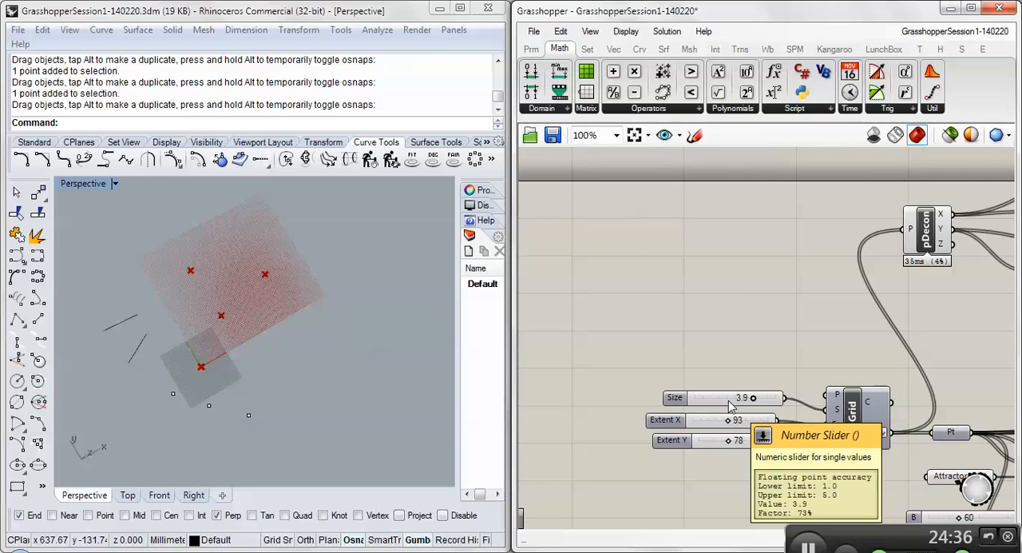
{"action": "right_click_drag", "start_coordinate": [777, 337], "coordinate": [331, 269]}
{"action": "right_click_drag", "start_coordinate": [821, 263], "coordinate": [618, 332]}
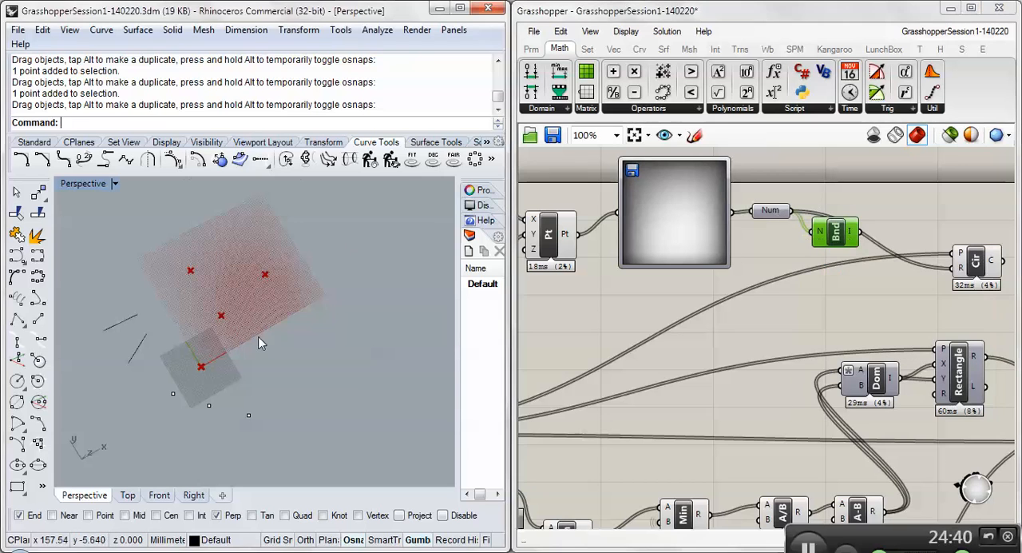
{"action": "scroll", "coordinate": [239, 304], "scroll_direction": "up", "scroll_amount": 10}
{"action": "scroll", "coordinate": [239, 304], "scroll_direction": "up", "scroll_amount": 5}
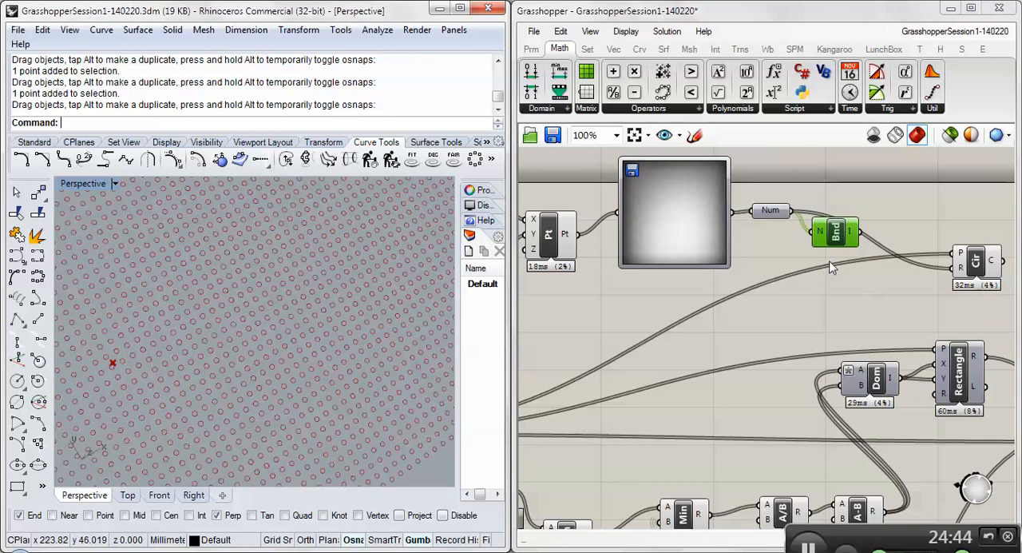
- Add a Remap Numbers component after the Number parameter and connect the sampled numbers to its V input
{"action": "left_click_drag", "start_coordinate": [836, 234], "coordinate": [815, 255]}
{"action": "left_click_drag", "start_coordinate": [958, 263], "coordinate": [960, 268]}
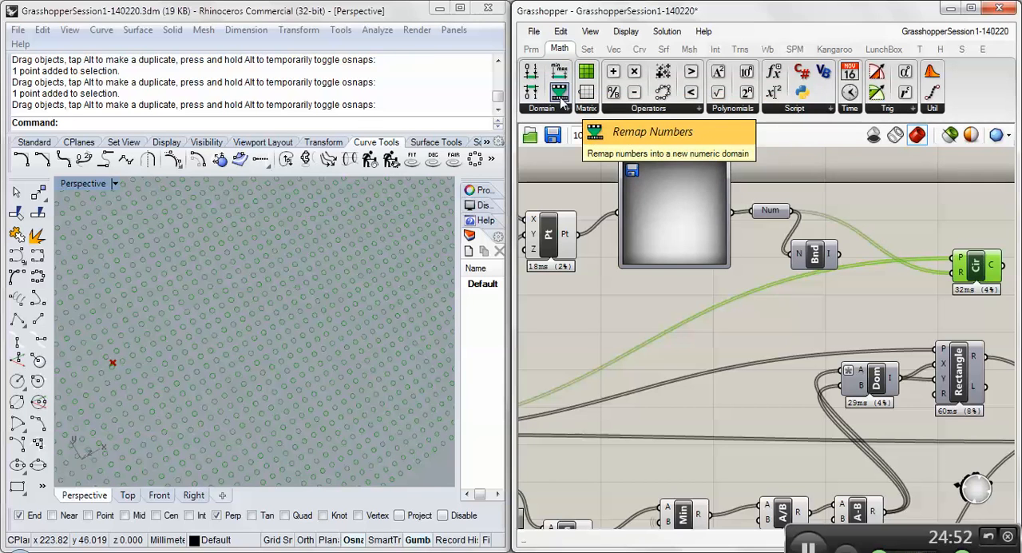
{"action": "left_click_drag", "start_coordinate": [561, 97], "coordinate": [897, 204]}
{"action": "left_click", "coordinate": [781, 213]}
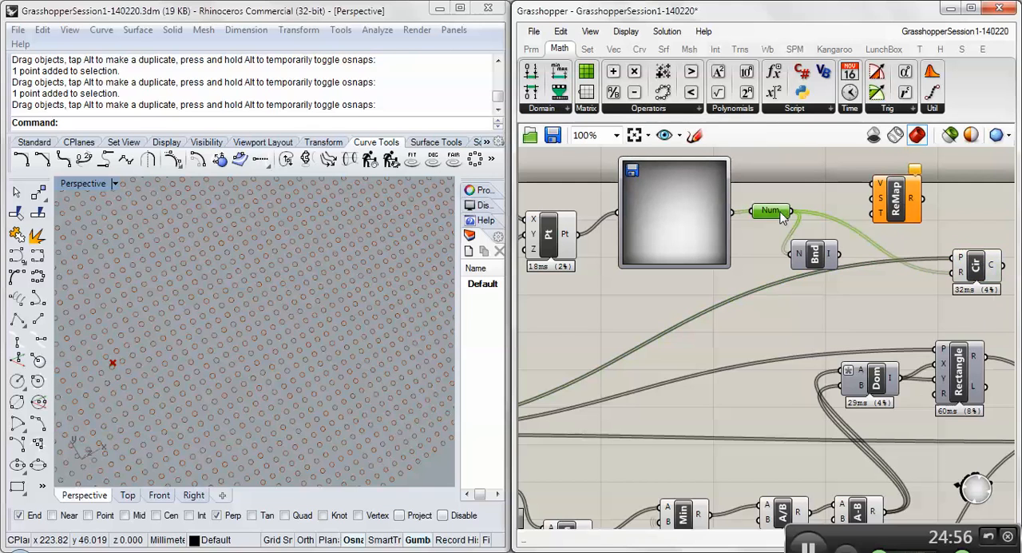
{"action": "mouse_move", "coordinate": [780, 214]}
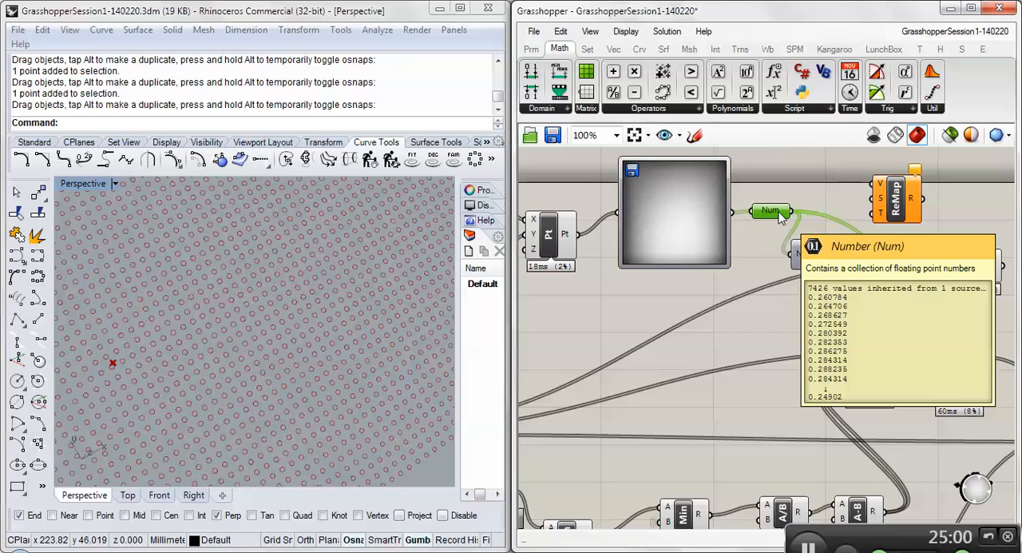
{"action": "left_click_drag", "start_coordinate": [790, 212], "coordinate": [875, 196]}
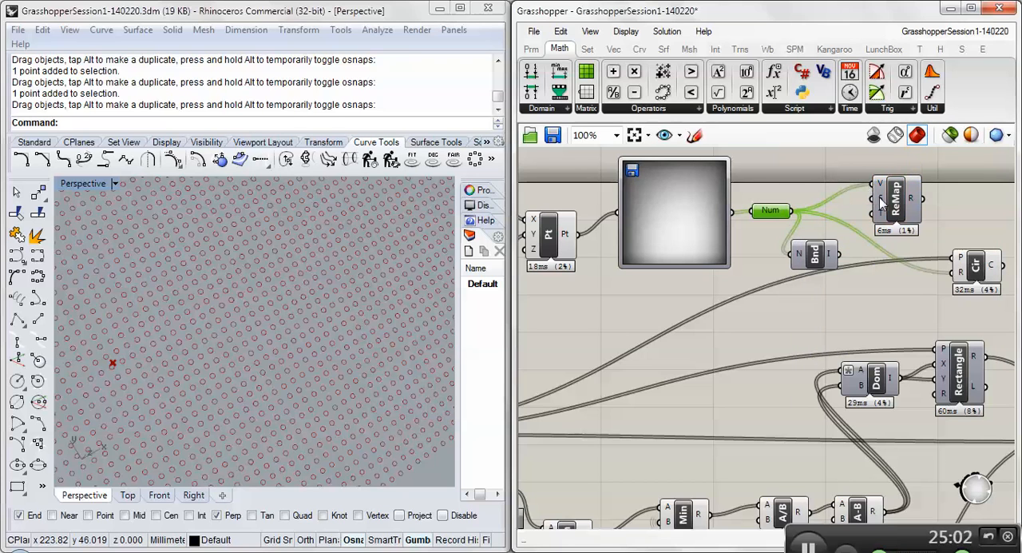
- Check the new Remap component's source and target domains and move it farther up, clear of the Circle component
{"action": "mouse_move", "coordinate": [882, 205]}
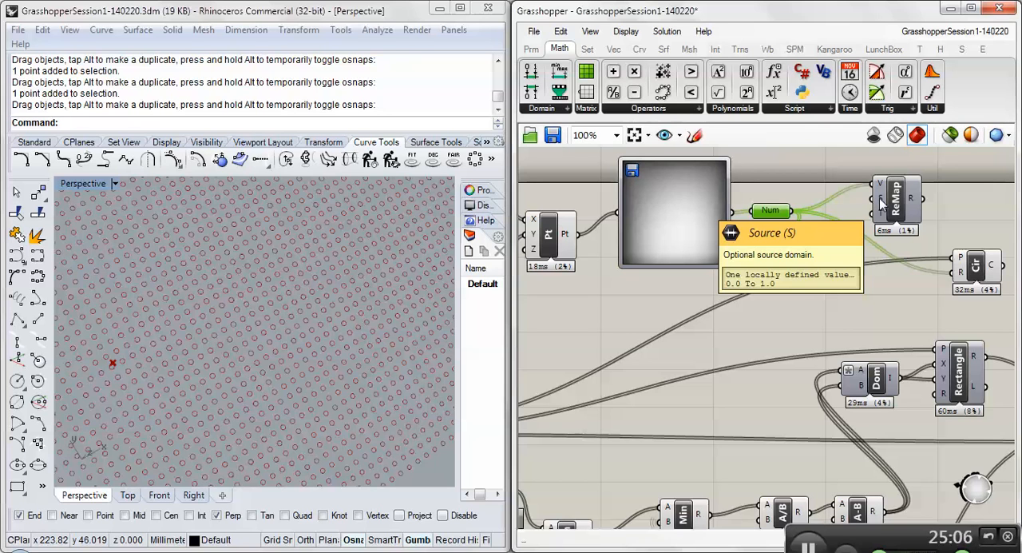
{"action": "mouse_move", "coordinate": [885, 221]}
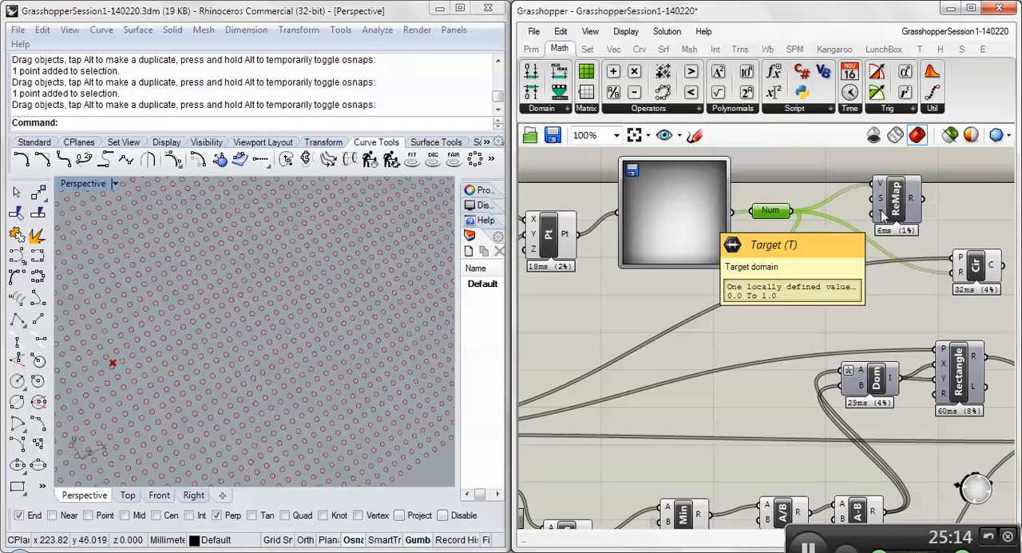
{"action": "scroll", "coordinate": [808, 278], "scroll_direction": "down", "scroll_amount": 5}
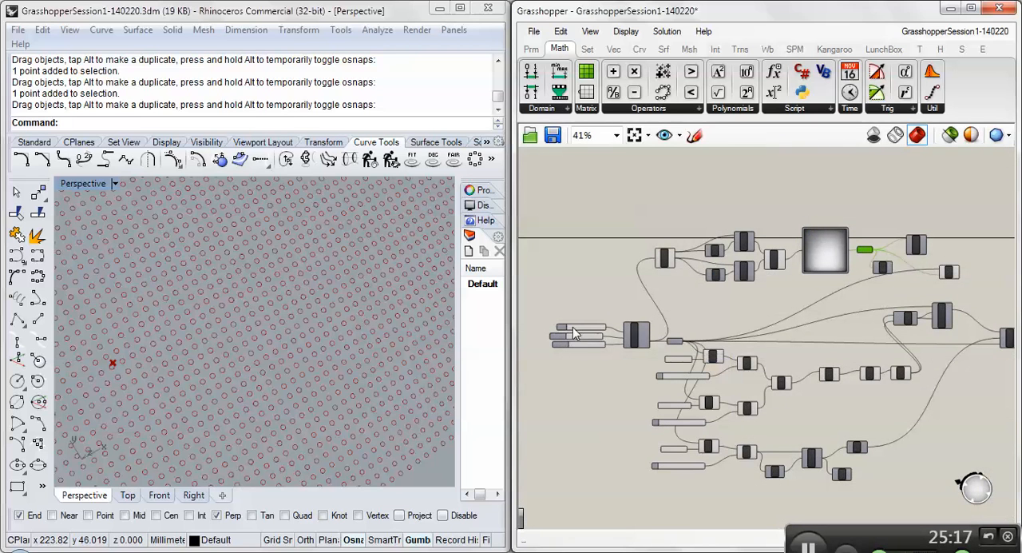
{"action": "right_click_drag", "start_coordinate": [890, 292], "coordinate": [839, 277]}
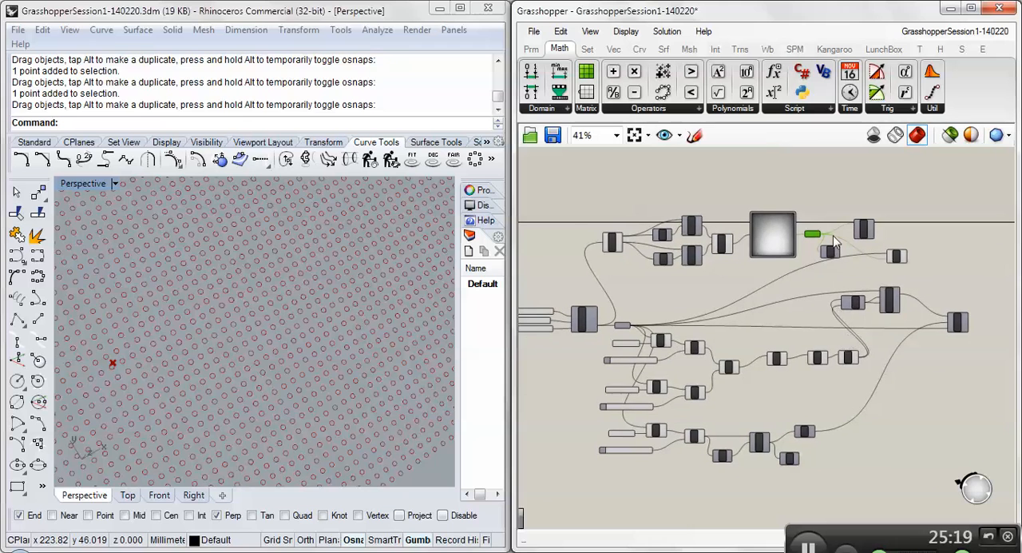
{"action": "scroll", "coordinate": [847, 235], "scroll_direction": "up", "scroll_amount": 3}
{"action": "left_click_drag", "start_coordinate": [875, 225], "coordinate": [944, 207]}
- Examine the Min, Division and Subtraction chain that sizes the rectangles and trace it back to the grid's Size slider
{"action": "right_click_drag", "start_coordinate": [737, 422], "coordinate": [705, 370]}
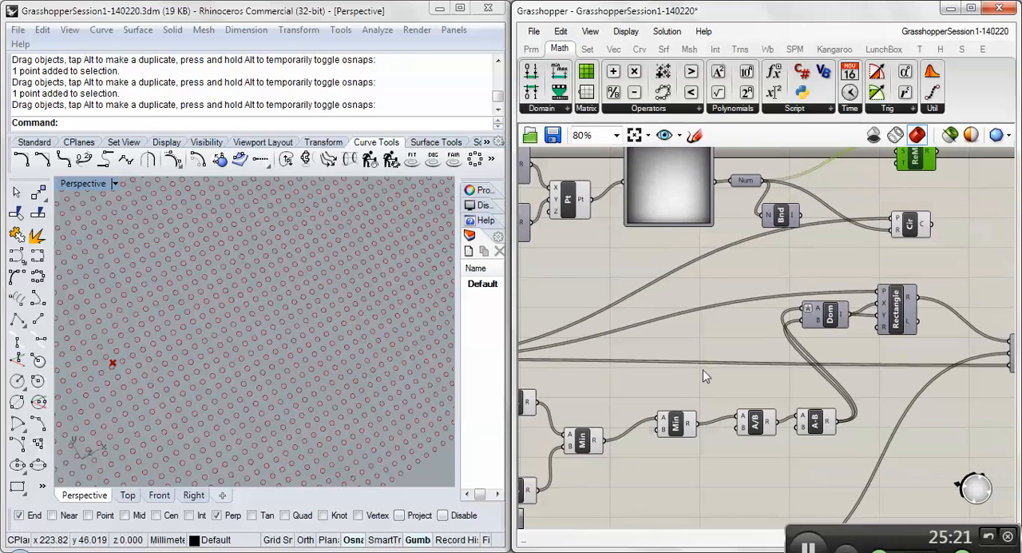
{"action": "scroll", "coordinate": [708, 441], "scroll_direction": "up", "scroll_amount": 2}
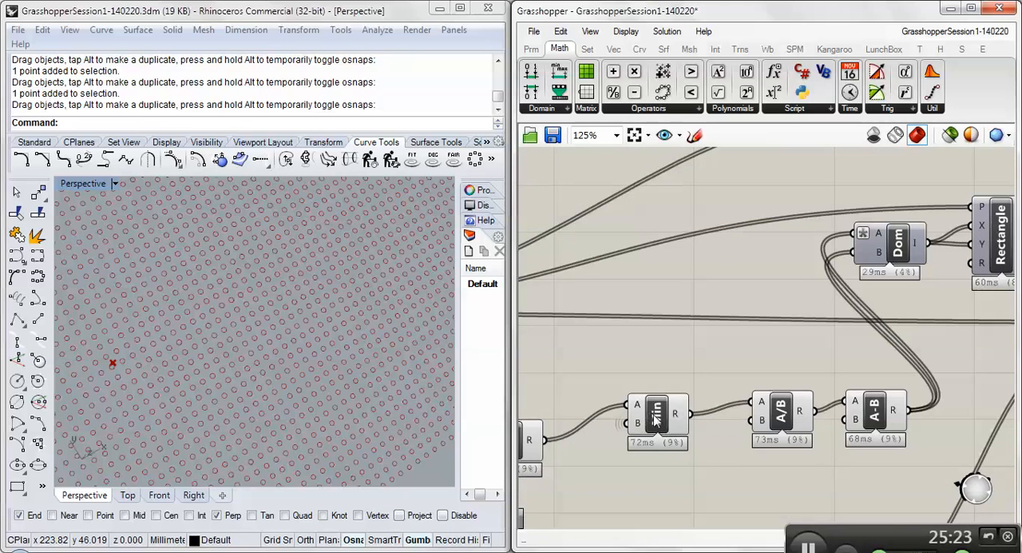
{"action": "scroll", "coordinate": [652, 408], "scroll_direction": "down", "scroll_amount": 2}
{"action": "right_click_drag", "start_coordinate": [652, 405], "coordinate": [611, 462]}
{"action": "mouse_move", "coordinate": [869, 216]}
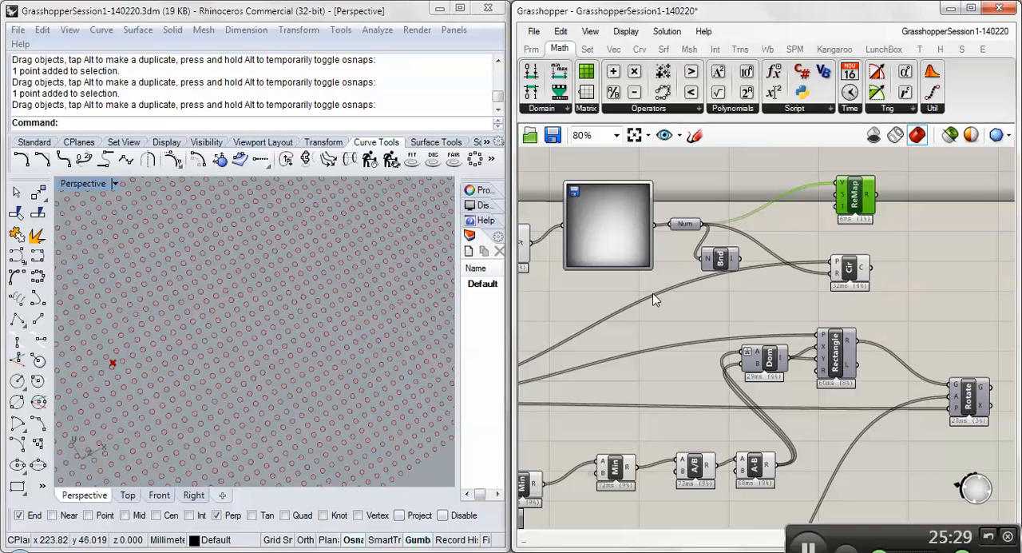
{"action": "right_click_drag", "start_coordinate": [645, 308], "coordinate": [749, 287]}
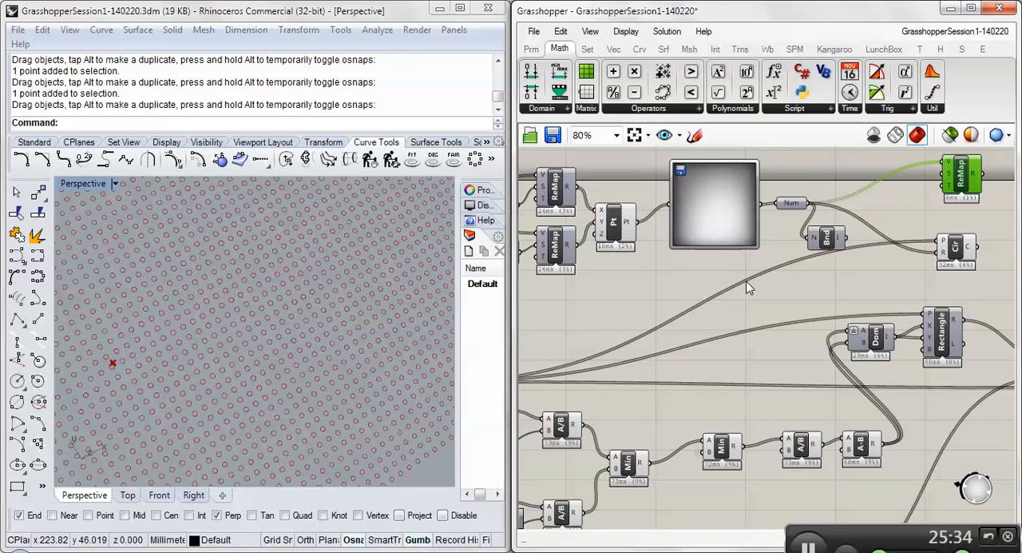
{"action": "right_click_drag", "start_coordinate": [581, 305], "coordinate": [833, 306]}
{"action": "right_click_drag", "start_coordinate": [548, 346], "coordinate": [527, 280]}
{"action": "left_click", "coordinate": [580, 329]}
{"action": "scroll", "coordinate": [527, 279], "scroll_direction": "down", "scroll_amount": 1}
{"action": "right_click_drag", "start_coordinate": [640, 298], "coordinate": [692, 319]}
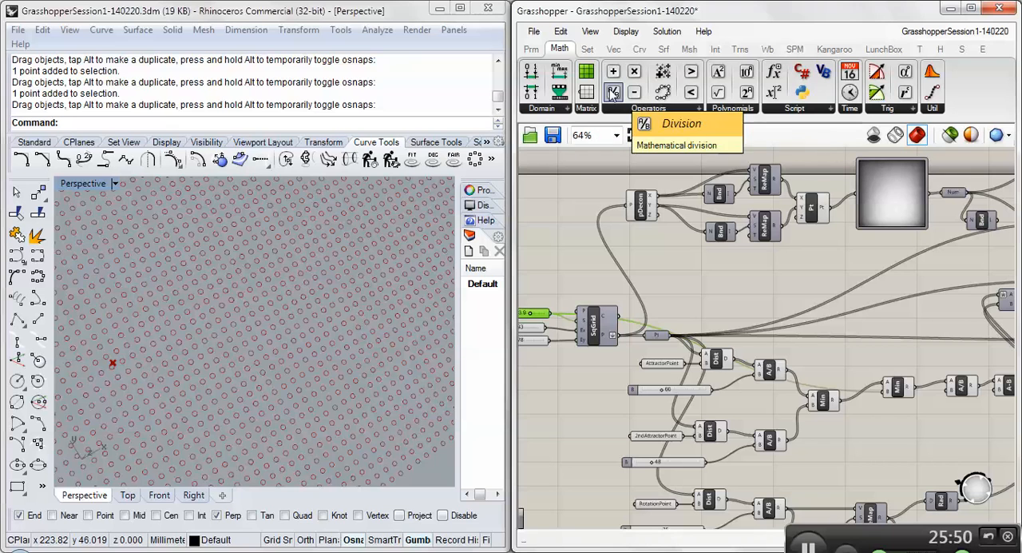
- Add a Division component below Bounds and shift the Circle component farther along the canvas to make room
{"action": "mouse_move", "coordinate": [612, 92]}
{"action": "left_mouse_down"}
{"action": "mouse_move", "coordinate": [869, 215]}
{"action": "mouse_move", "coordinate": [878, 236]}
{"action": "mouse_move", "coordinate": [853, 256]}
{"action": "mouse_move", "coordinate": [939, 260]}
{"action": "mouse_move", "coordinate": [901, 222]}
{"action": "mouse_move", "coordinate": [978, 261]}
{"action": "left_mouse_up"}
{"action": "right_click_drag", "start_coordinate": [907, 240], "coordinate": [822, 211]}
{"action": "right_click_drag", "start_coordinate": [899, 199], "coordinate": [799, 255]}
{"action": "left_click", "coordinate": [849, 222]}
{"action": "left_click", "coordinate": [900, 256]}
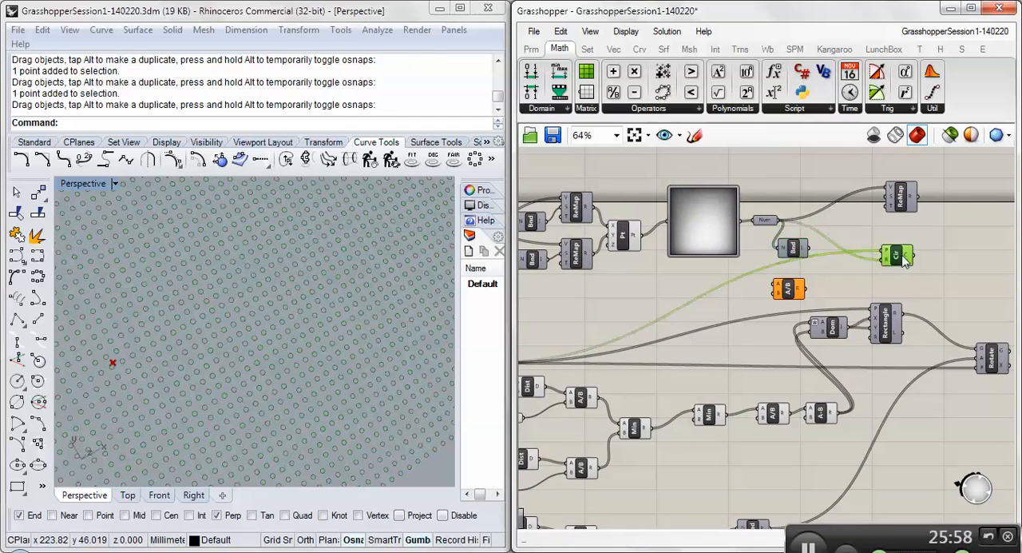
{"action": "left_click_drag", "start_coordinate": [905, 261], "coordinate": [1007, 269]}
{"action": "left_click_drag", "start_coordinate": [771, 289], "coordinate": [771, 281]}
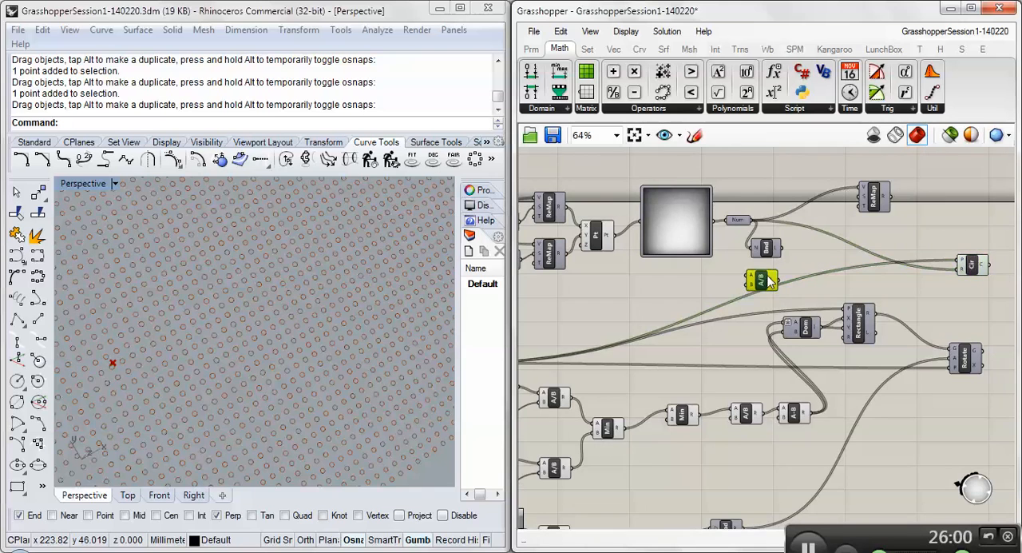
{"action": "right_click_drag", "start_coordinate": [693, 284], "coordinate": [743, 279]}
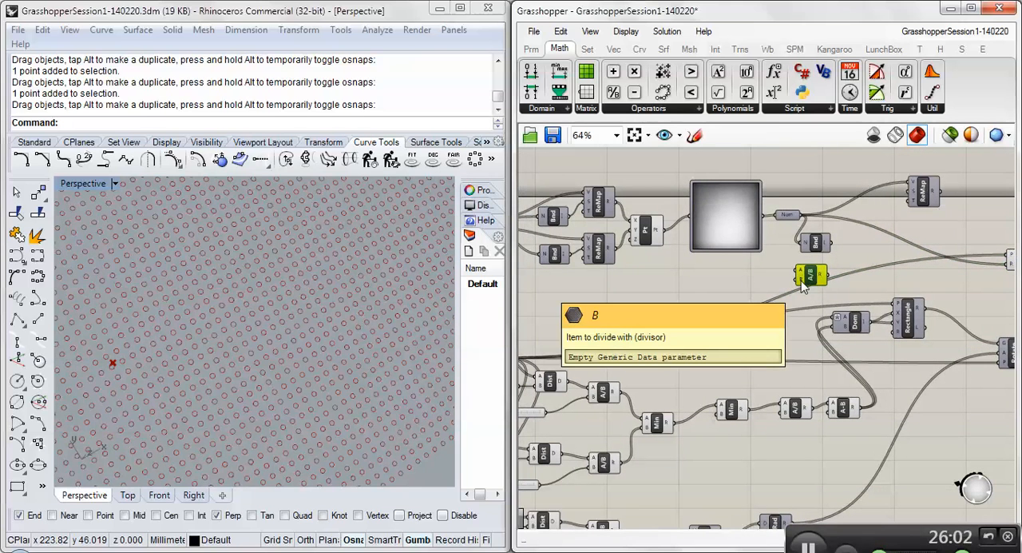
- Enter a fixed divisor for the new Division component's B input
{"action": "right_click", "coordinate": [801, 280]}
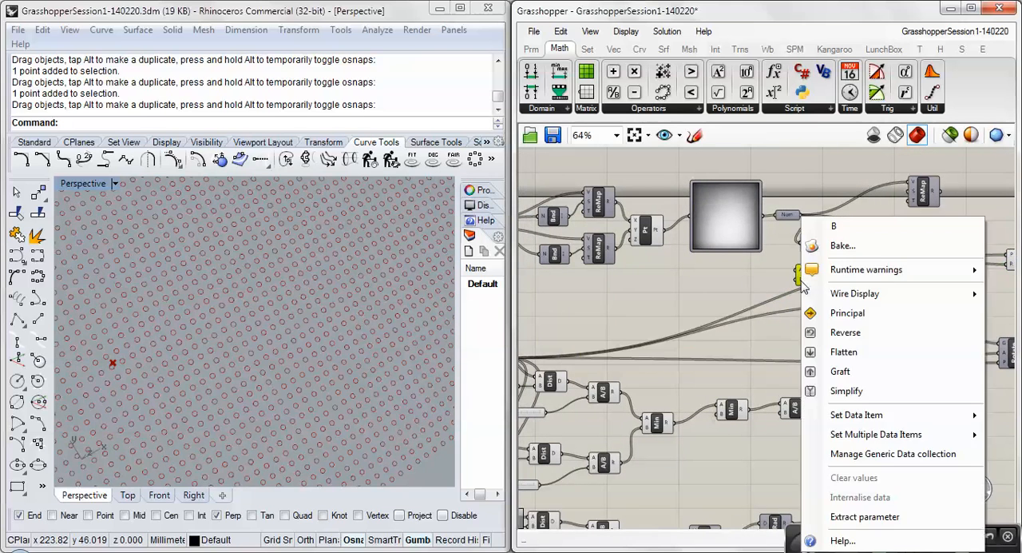
{"action": "mouse_move", "coordinate": [845, 416]}
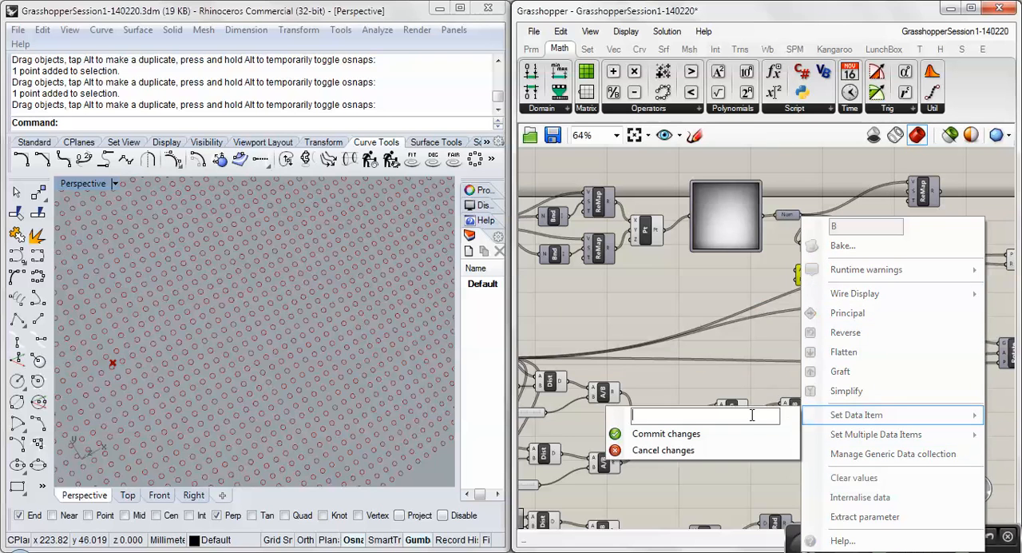
{"action": "left_click", "coordinate": [716, 438]}
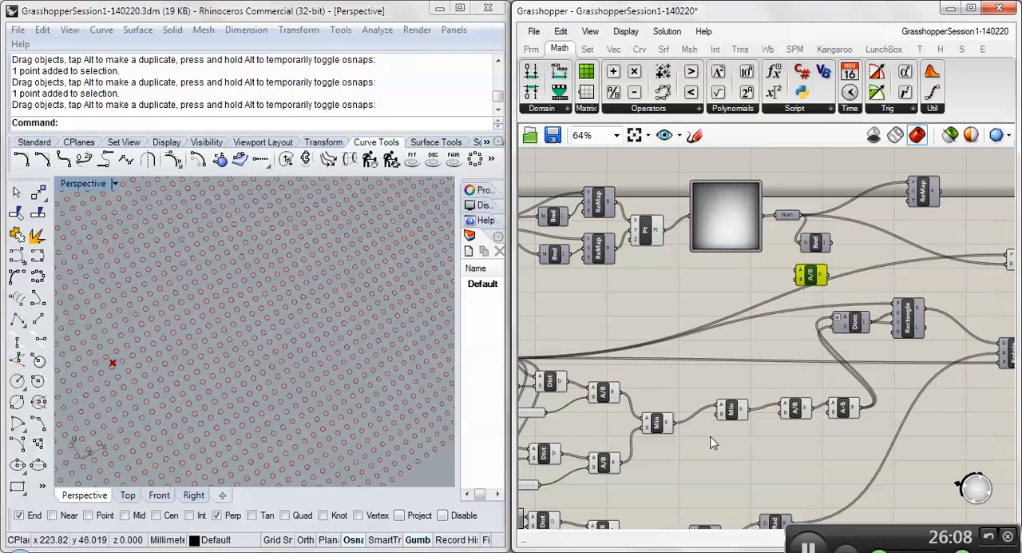
- Connect the square grid's Size slider to the A input of the new Division component below Bounds
{"action": "scroll", "coordinate": [761, 305], "scroll_direction": "down", "scroll_amount": 1}
{"action": "right_click_drag", "start_coordinate": [679, 308], "coordinate": [606, 336]}
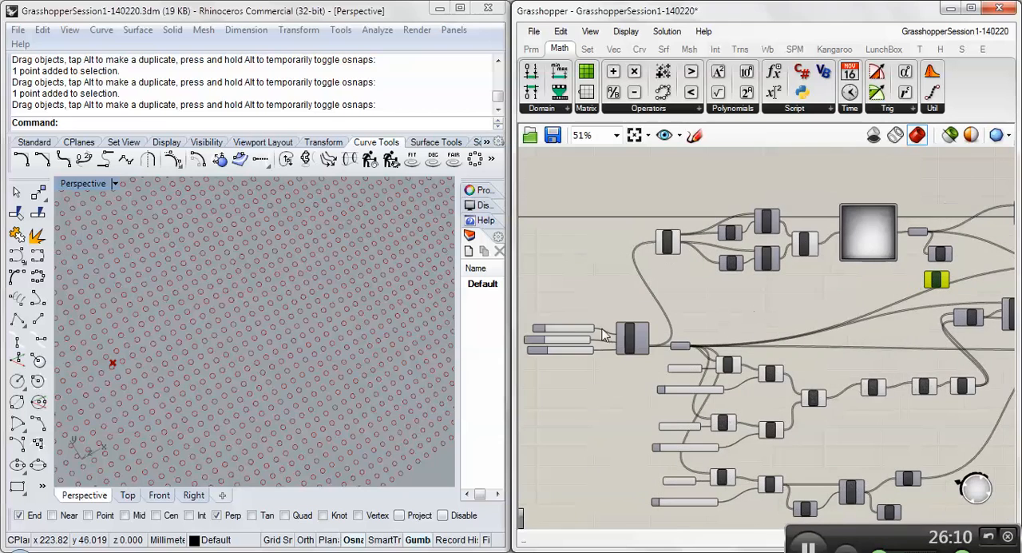
{"action": "scroll", "coordinate": [534, 331], "scroll_direction": "up", "scroll_amount": 2}
{"action": "scroll", "coordinate": [534, 331], "scroll_direction": "up", "scroll_amount": 1}
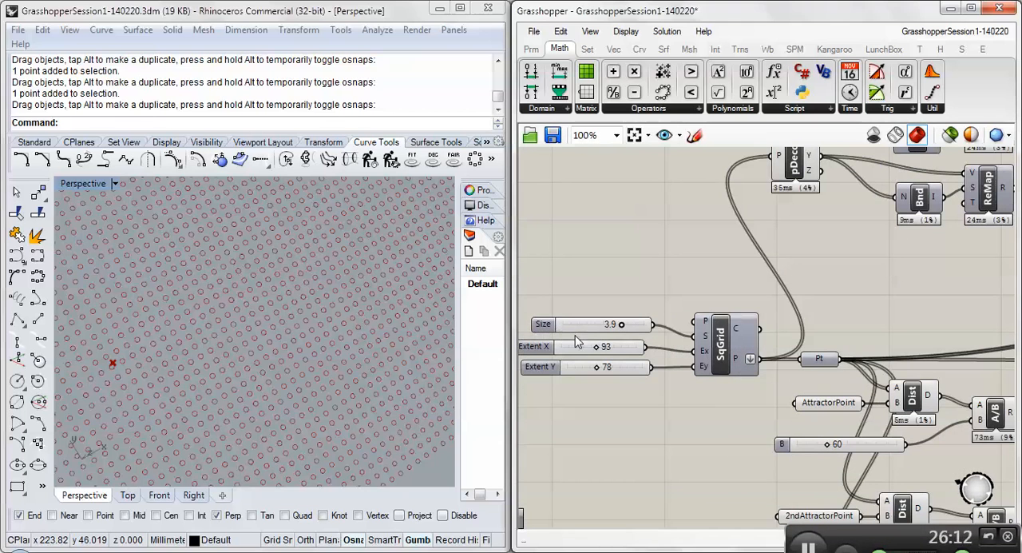
{"action": "left_click", "coordinate": [576, 331]}
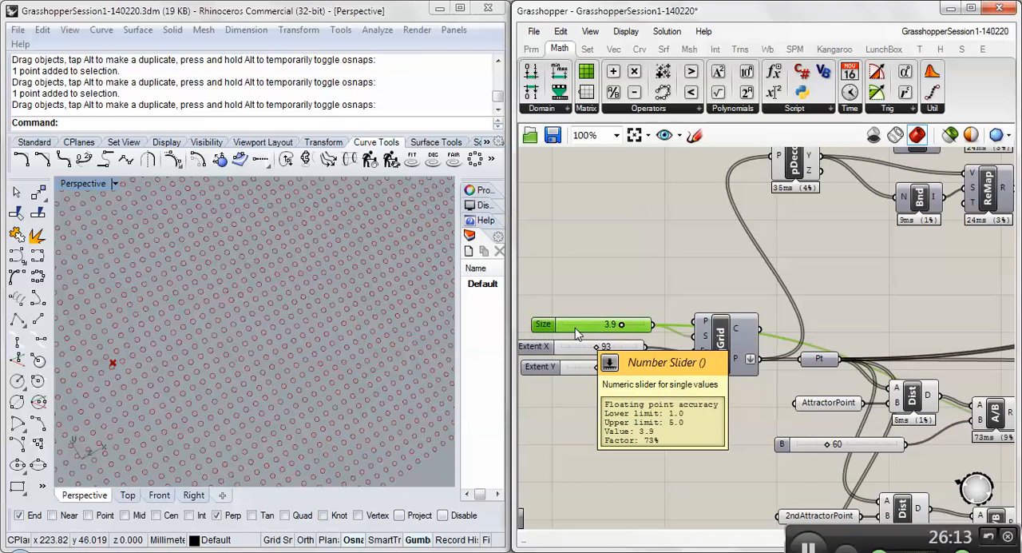
{"action": "scroll", "coordinate": [577, 332], "scroll_direction": "down", "scroll_amount": 2}
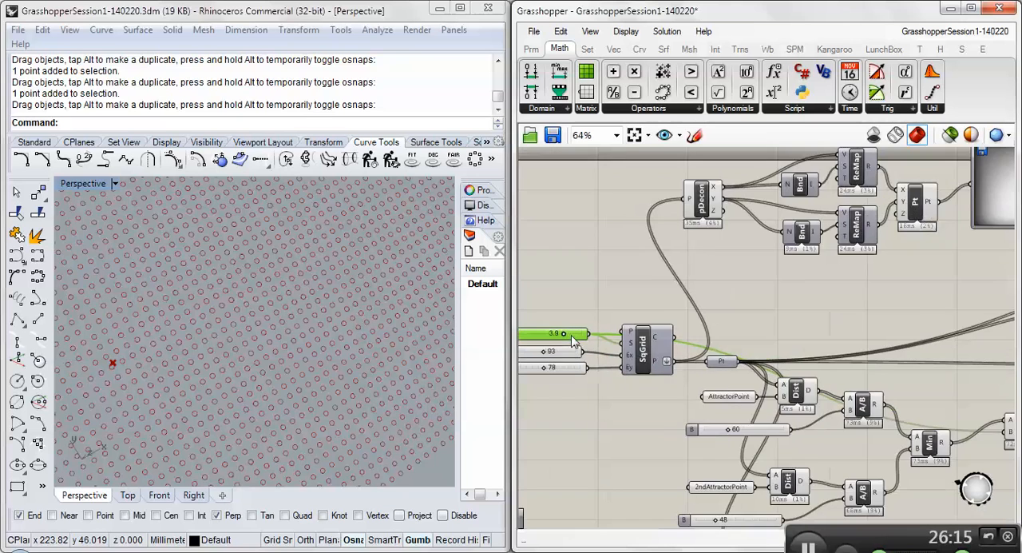
{"action": "scroll", "coordinate": [580, 340], "scroll_direction": "down", "scroll_amount": 1}
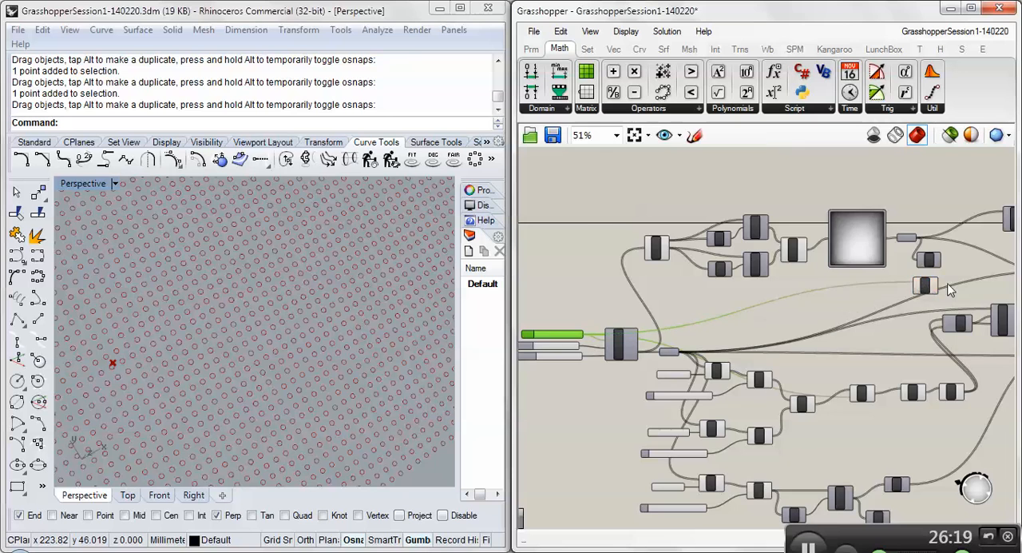
- Add a Subtraction component after the Division below Bounds and feed the Division's result into its A input
{"action": "scroll", "coordinate": [917, 289], "scroll_direction": "up", "scroll_amount": 4}
{"action": "mouse_move", "coordinate": [917, 289]}
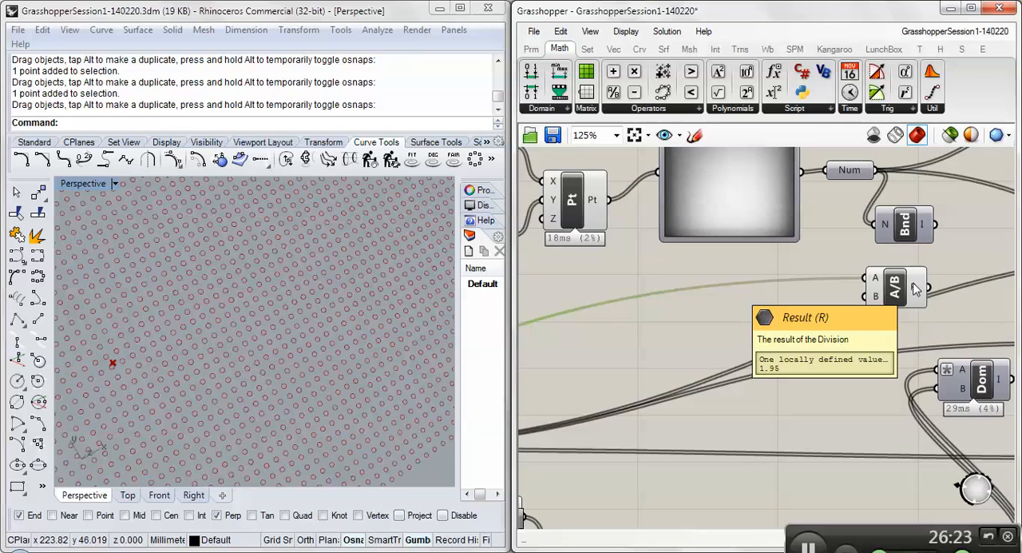
{"action": "left_click_drag", "start_coordinate": [899, 291], "coordinate": [860, 291]}
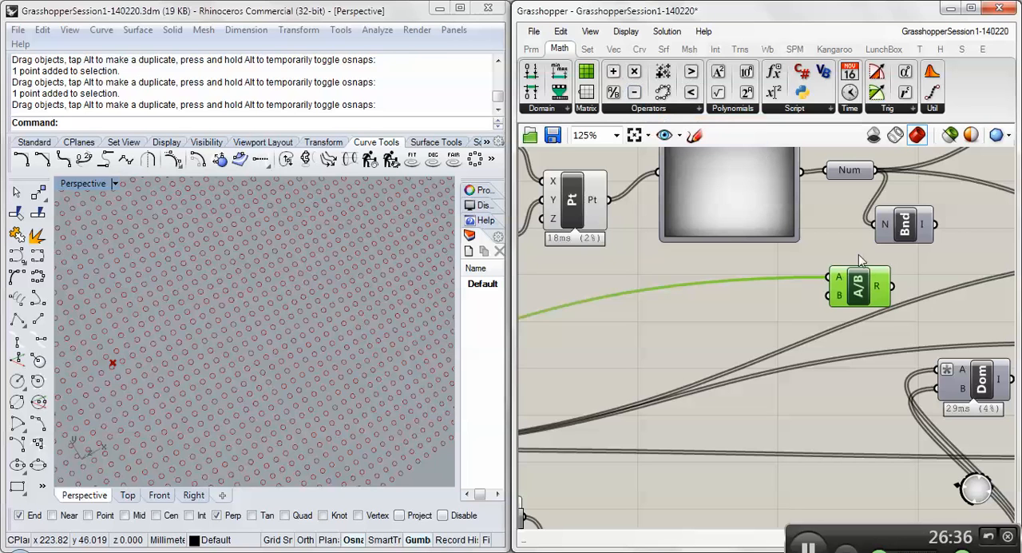
{"action": "left_click_drag", "start_coordinate": [634, 94], "coordinate": [933, 283]}
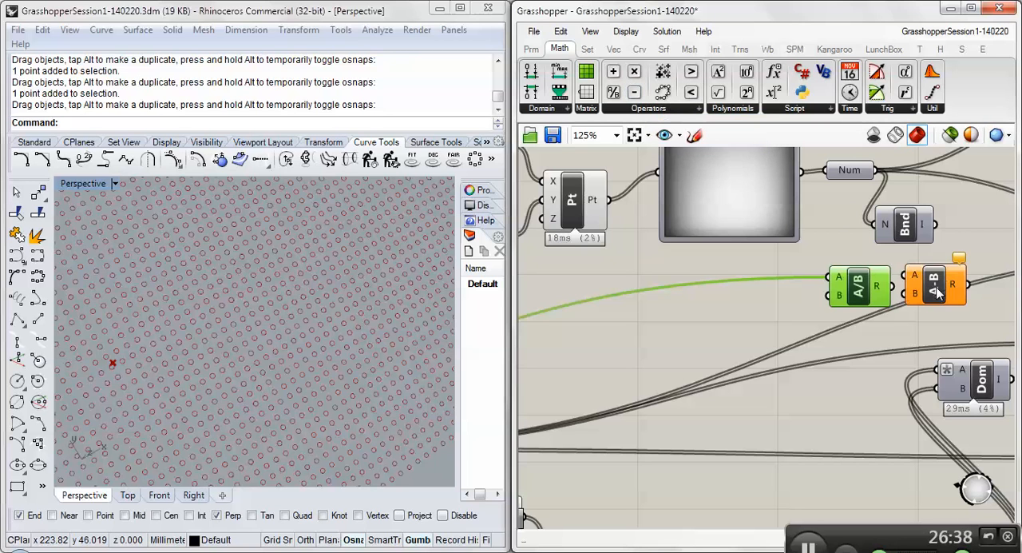
{"action": "right_click_drag", "start_coordinate": [919, 317], "coordinate": [771, 288]}
{"action": "left_click_drag", "start_coordinate": [780, 265], "coordinate": [803, 272]}
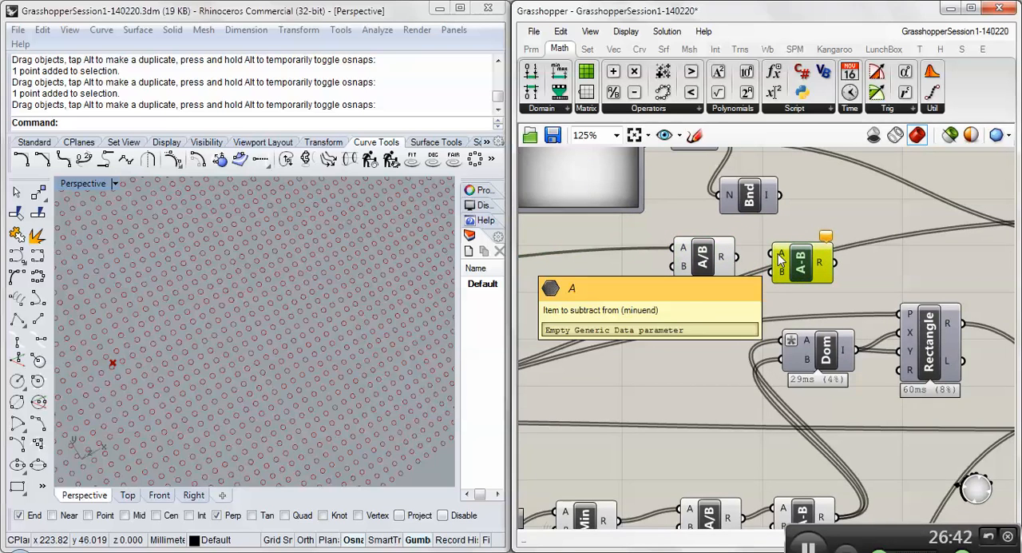
{"action": "mouse_move", "coordinate": [725, 263]}
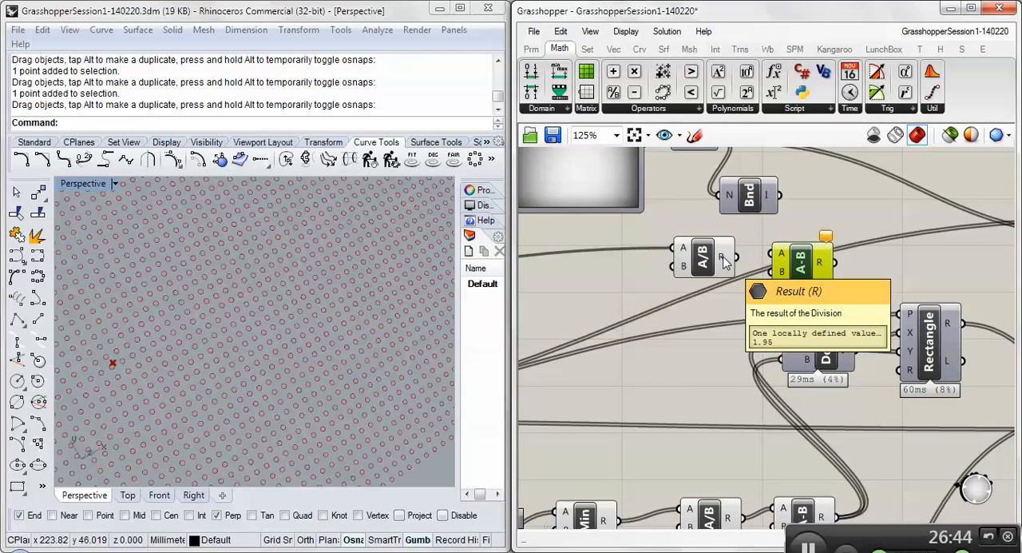
{"action": "left_click_drag", "start_coordinate": [725, 258], "coordinate": [774, 256]}
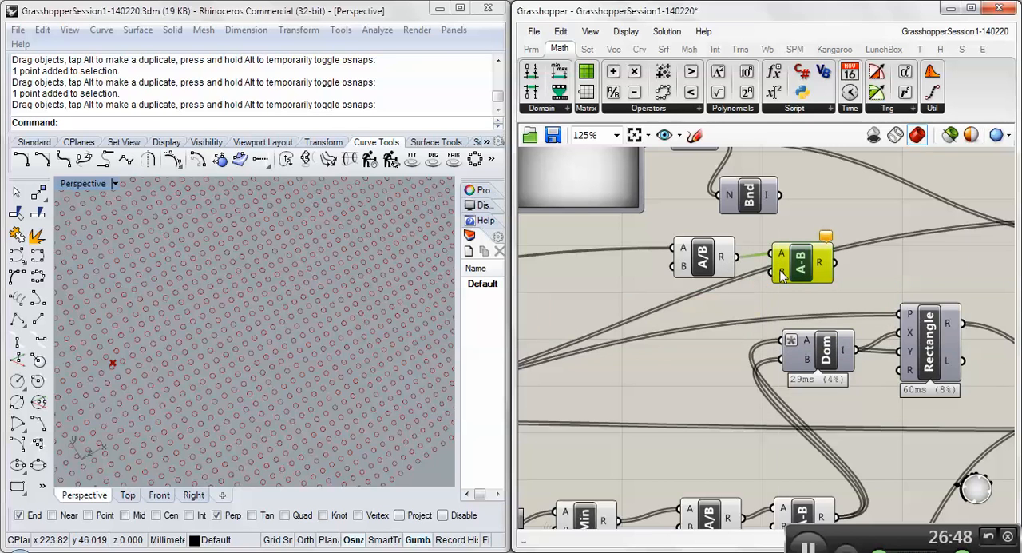
- Set the new Subtraction component's B input to a fixed value of .125
{"action": "right_click", "coordinate": [782, 273]}
{"action": "mouse_move", "coordinate": [809, 415]}
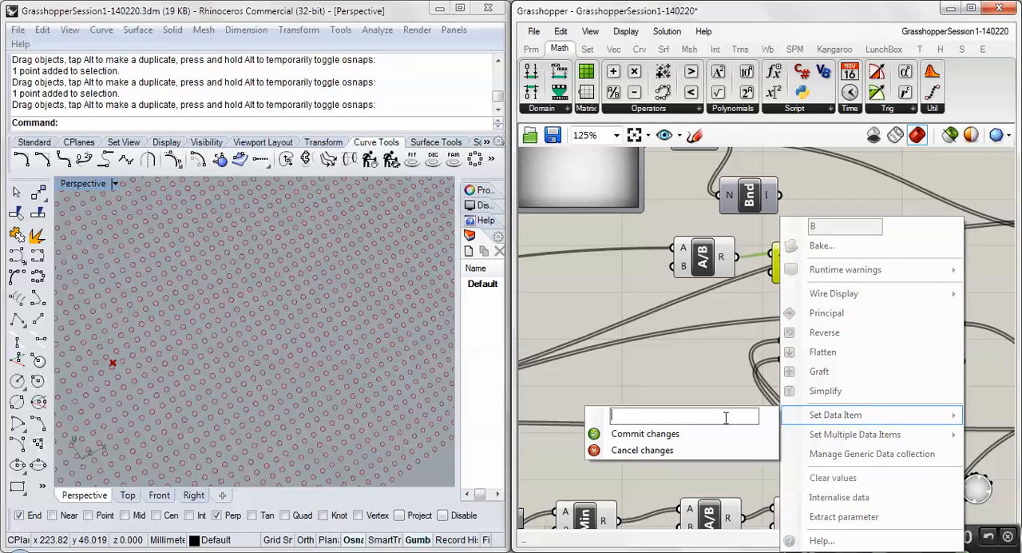
{"action": "type", "text": ".125"}
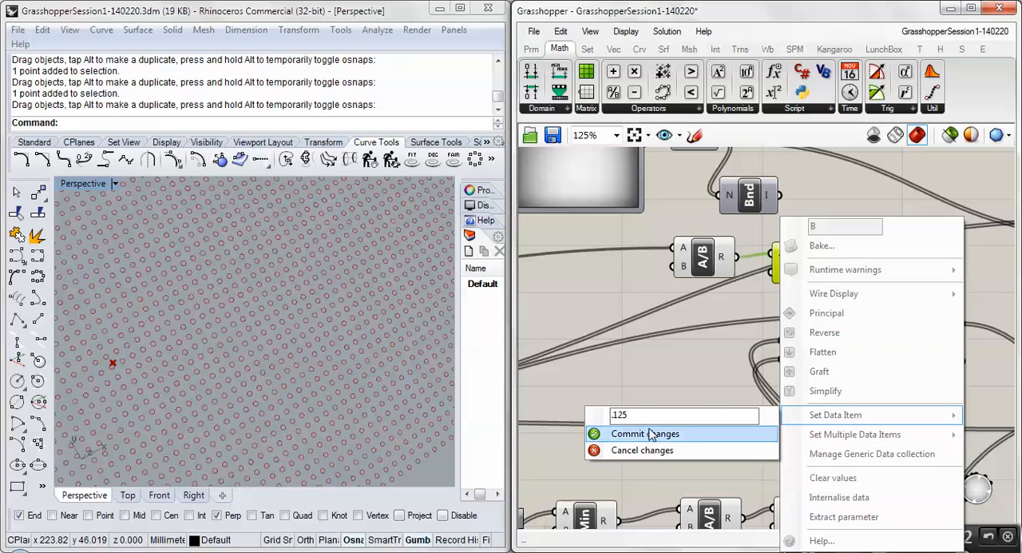
{"action": "left_click", "coordinate": [645, 433]}
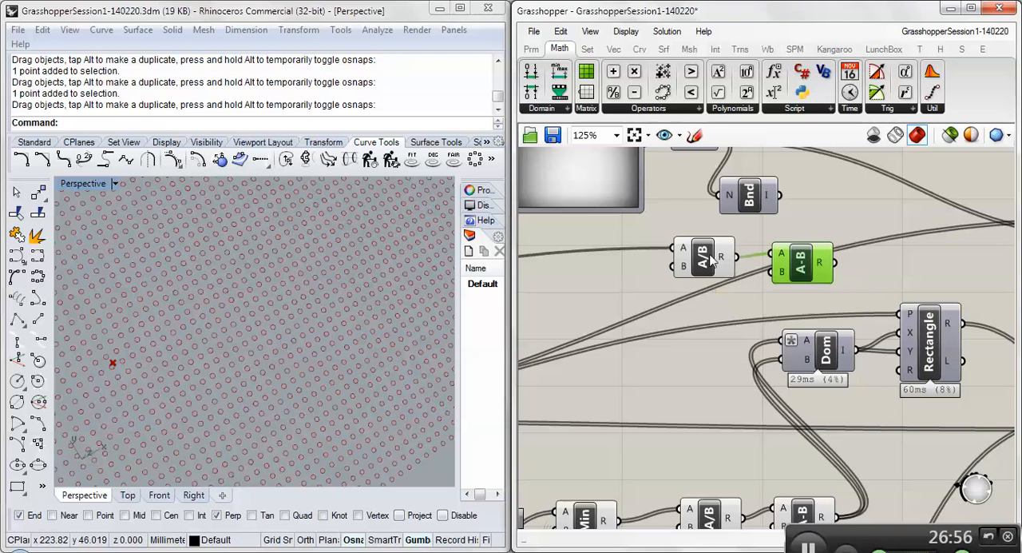
{"action": "left_click", "coordinate": [704, 256]}
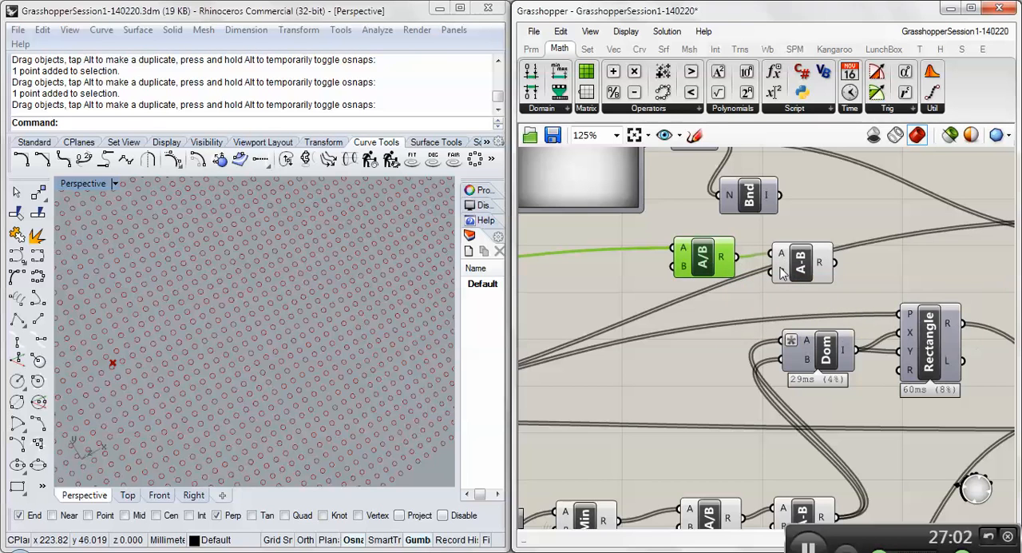
{"action": "mouse_move", "coordinate": [783, 273]}
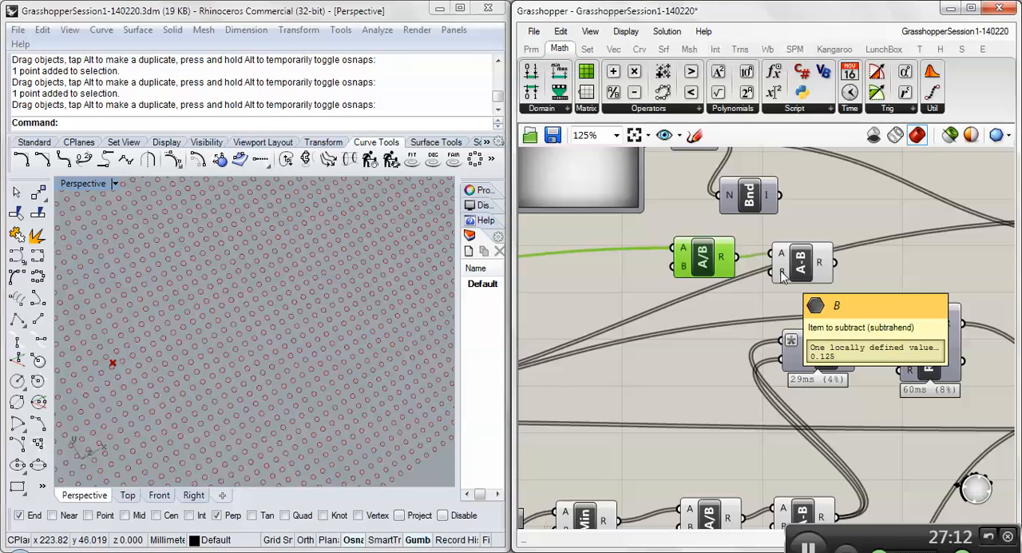
- Move the grid's Size slider up, clear of the Extent X and Extent Y sliders
{"action": "right_click_drag", "start_coordinate": [764, 296], "coordinate": [789, 298]}
{"action": "scroll", "coordinate": [789, 297], "scroll_direction": "down", "scroll_amount": 5}
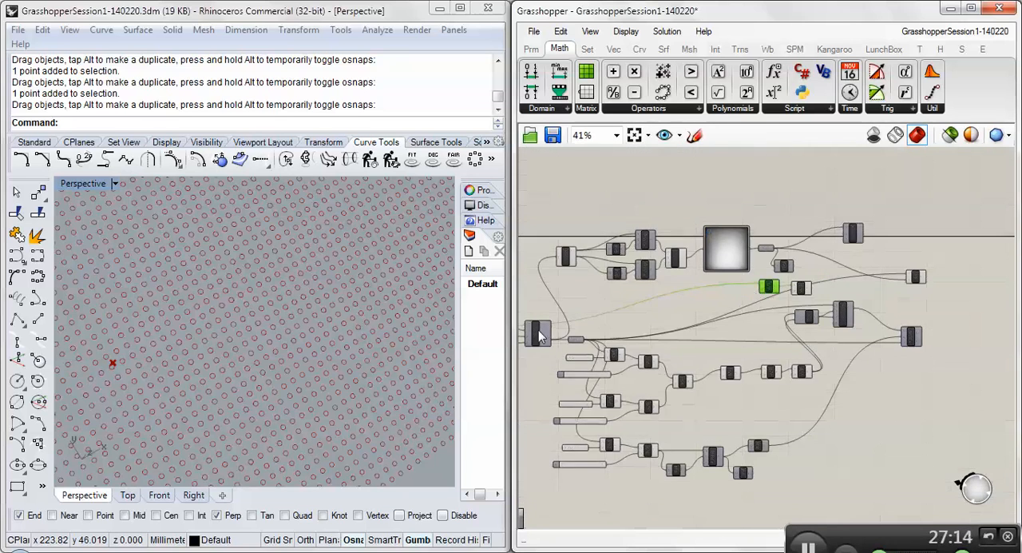
{"action": "right_click_drag", "start_coordinate": [562, 328], "coordinate": [605, 326]}
{"action": "left_click_drag", "start_coordinate": [543, 323], "coordinate": [539, 304]}
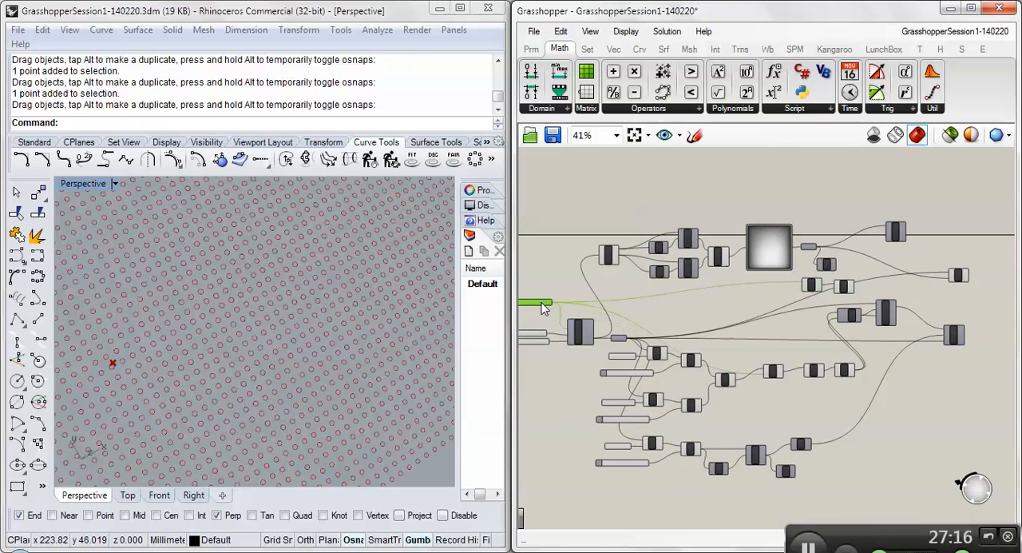
{"action": "right_click_drag", "start_coordinate": [537, 311], "coordinate": [622, 294]}
{"action": "scroll", "coordinate": [621, 295], "scroll_direction": "up", "scroll_amount": 4}
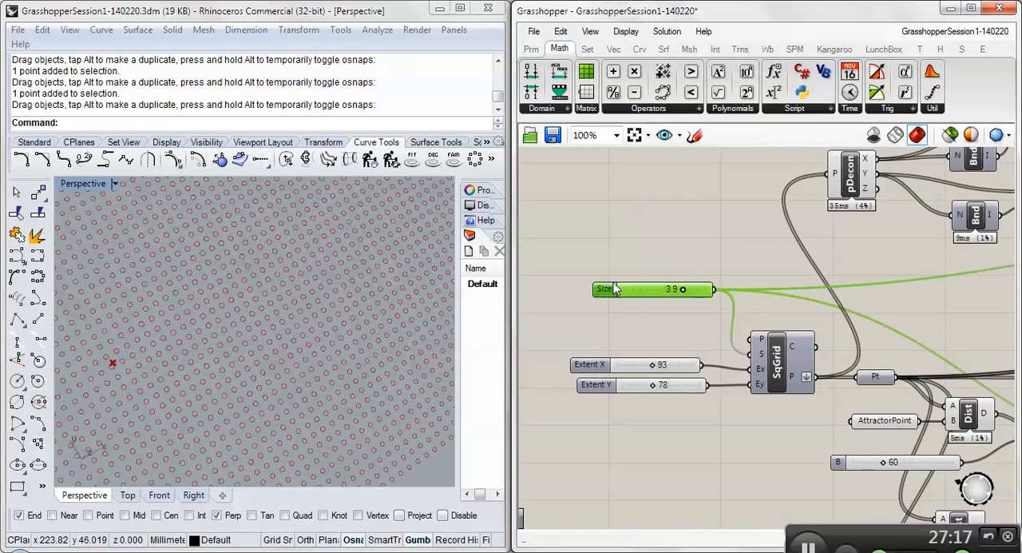
{"action": "left_click_drag", "start_coordinate": [605, 293], "coordinate": [590, 294]}
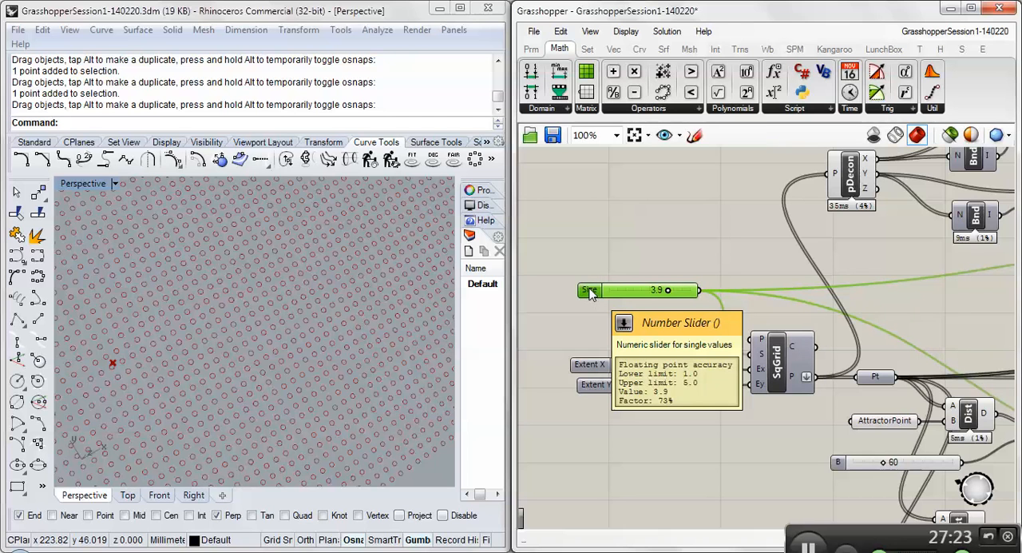
- Follow the Size slider's wire to the new Division and examine its dividend and divisor inputs
{"action": "right_click_drag", "start_coordinate": [746, 274], "coordinate": [579, 285]}
{"action": "right_click_drag", "start_coordinate": [917, 314], "coordinate": [642, 322]}
{"action": "right_click_drag", "start_coordinate": [892, 272], "coordinate": [736, 277]}
{"action": "scroll", "coordinate": [736, 275], "scroll_direction": "up", "scroll_amount": 2}
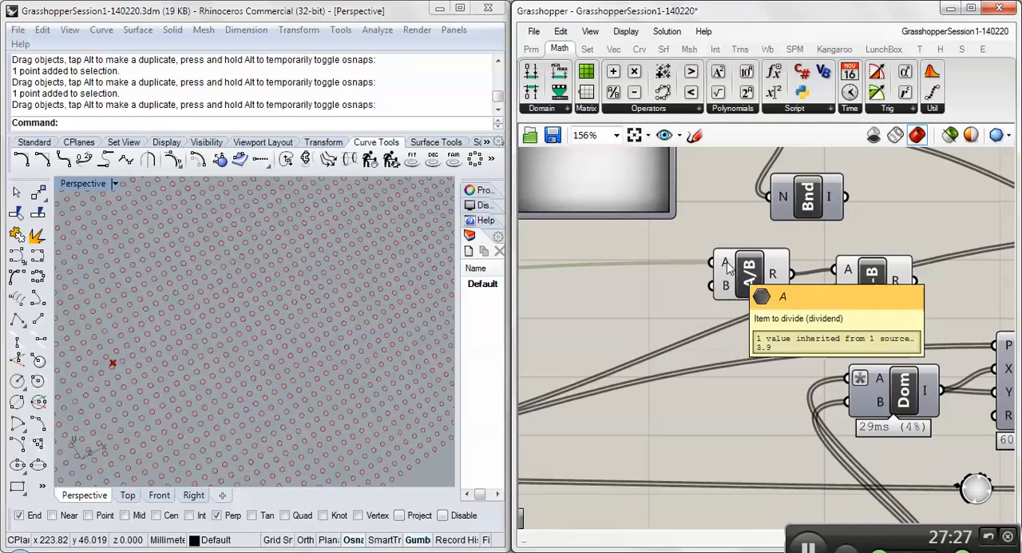
{"action": "mouse_move", "coordinate": [725, 284]}
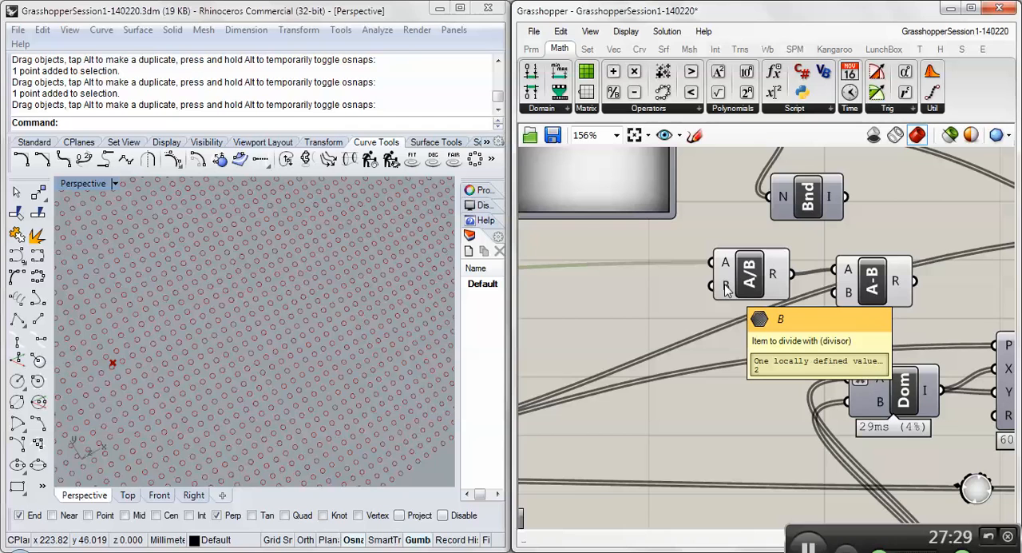
{"action": "right_click", "coordinate": [725, 287]}
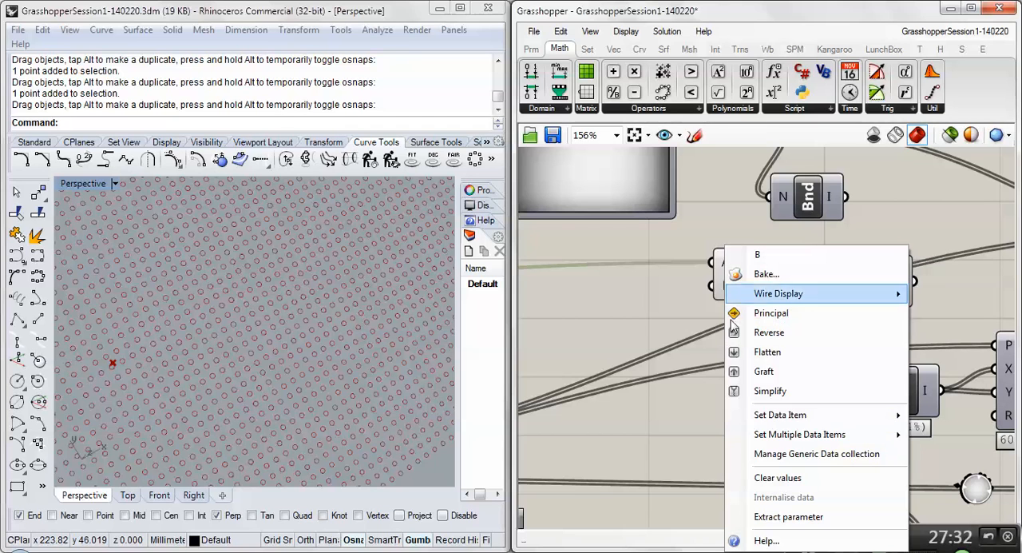
{"action": "mouse_move", "coordinate": [763, 415]}
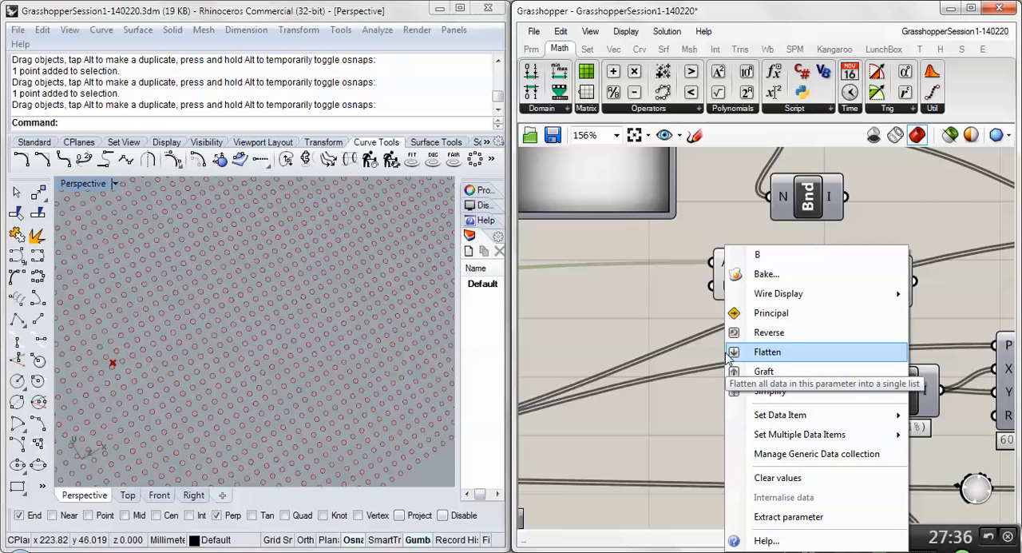
{"action": "left_click", "coordinate": [938, 281]}
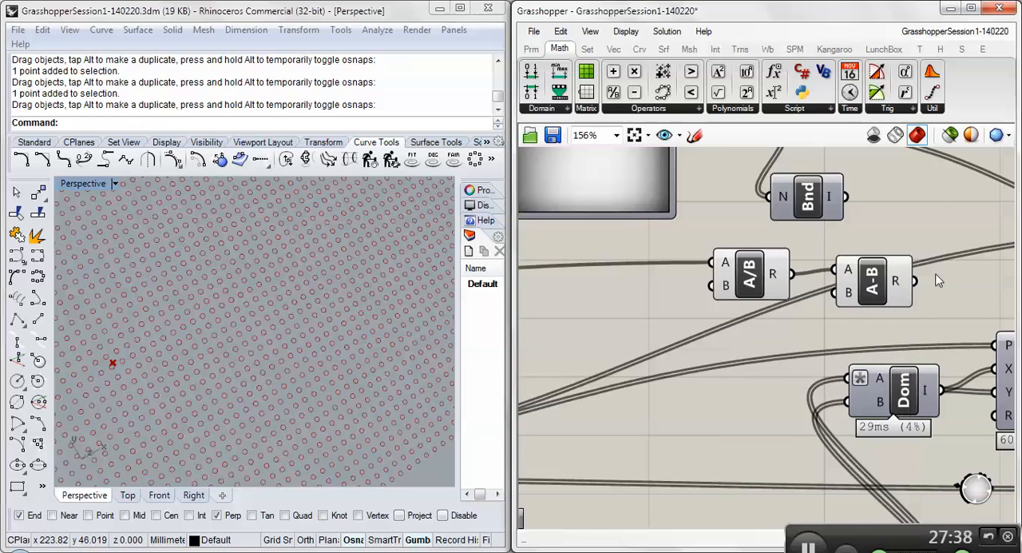
- Add a Construct Domain component beside Bounds and connect the new Subtraction's result to its B input
{"action": "right_click_drag", "start_coordinate": [934, 289], "coordinate": [770, 284]}
{"action": "left_click", "coordinate": [711, 286]}
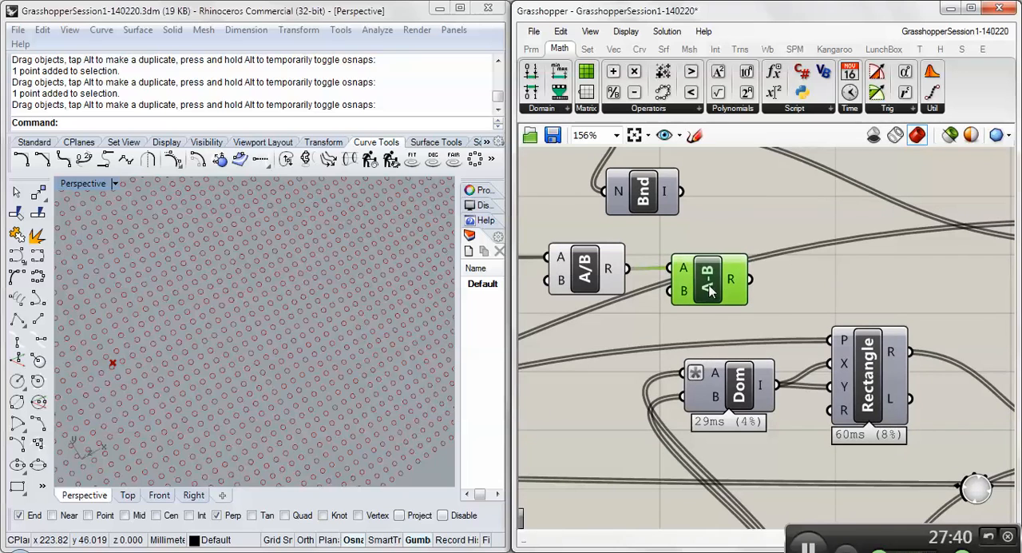
{"action": "mouse_move", "coordinate": [733, 286]}
{"action": "scroll", "coordinate": [728, 240], "scroll_direction": "down", "scroll_amount": 2}
{"action": "scroll", "coordinate": [729, 243], "scroll_direction": "down", "scroll_amount": 1}
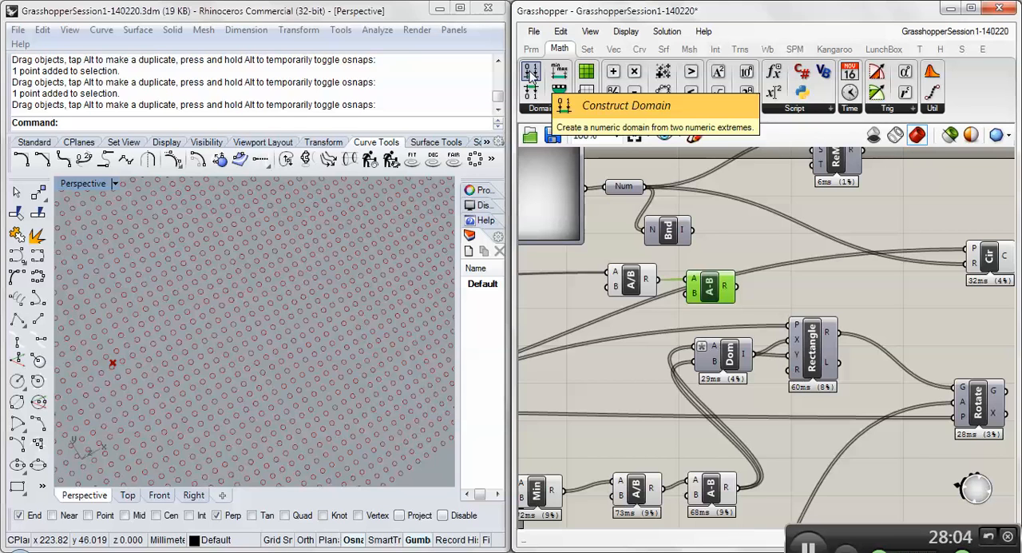
{"action": "left_click_drag", "start_coordinate": [530, 73], "coordinate": [774, 246]}
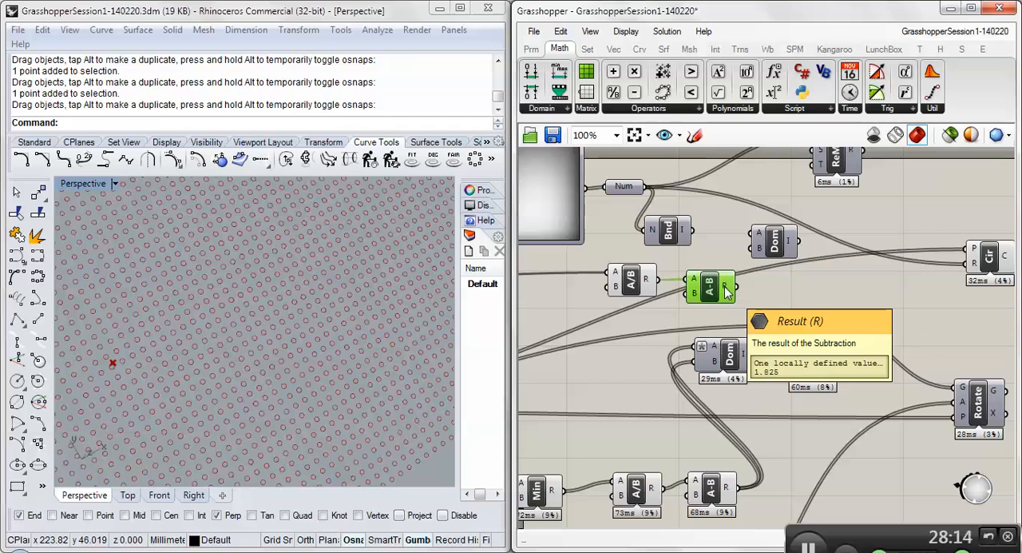
{"action": "left_click_drag", "start_coordinate": [737, 285], "coordinate": [756, 233]}
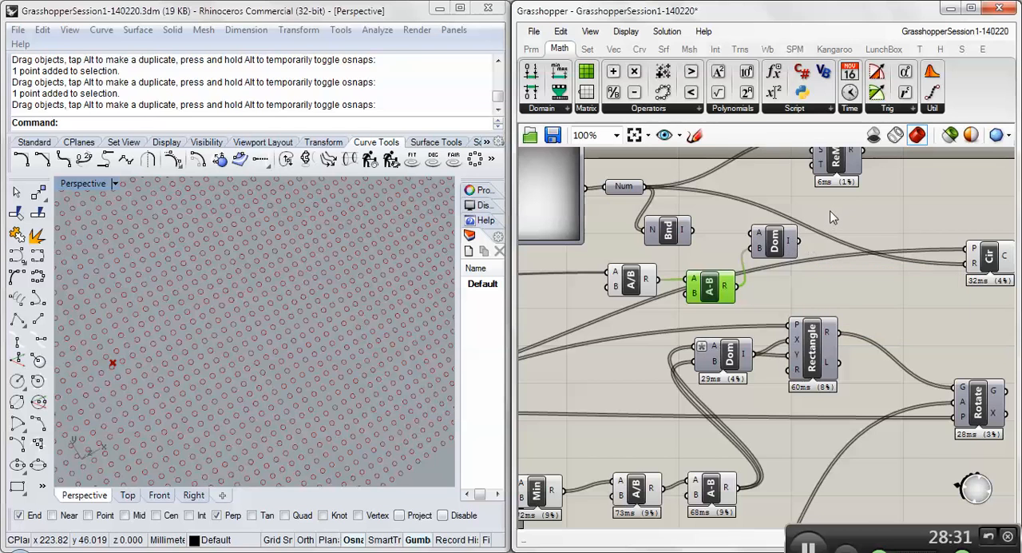
- Move the ReMap component closer to the new Construct Domain and connect the domain to ReMap's target input
{"action": "right_click_drag", "start_coordinate": [832, 207], "coordinate": [831, 243]}
{"action": "left_click_drag", "start_coordinate": [827, 201], "coordinate": [836, 229]}
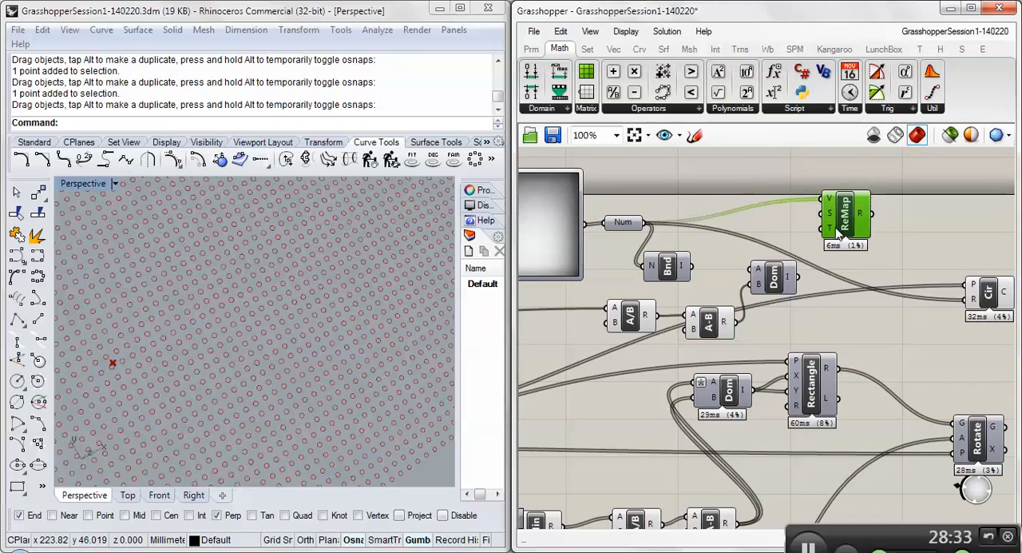
{"action": "mouse_move", "coordinate": [794, 280]}
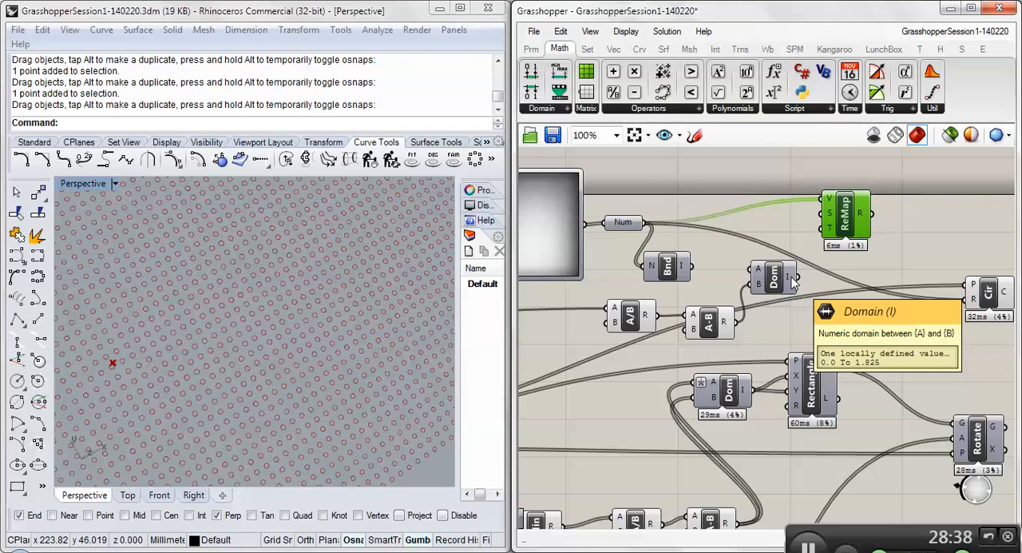
{"action": "mouse_move", "coordinate": [833, 229]}
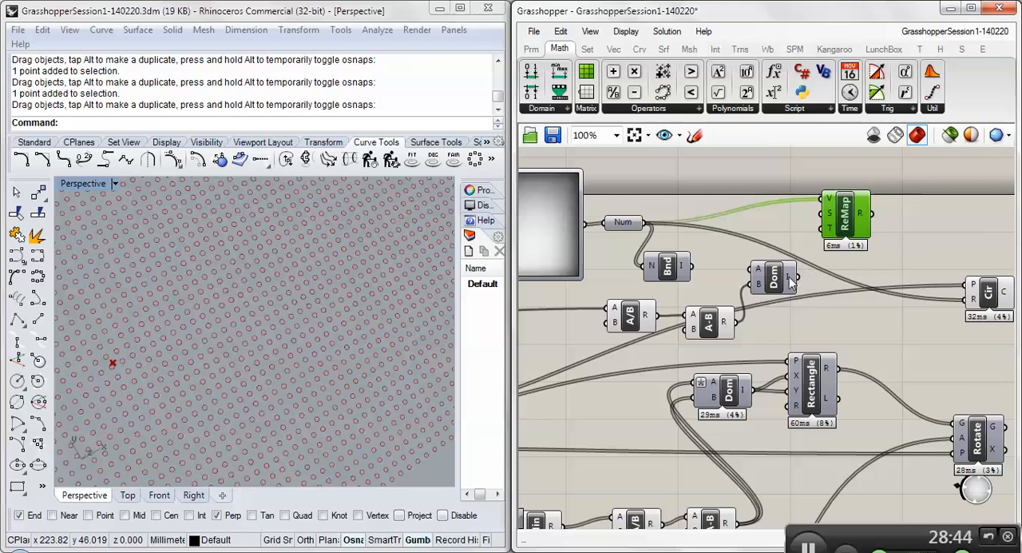
{"action": "left_click_drag", "start_coordinate": [798, 278], "coordinate": [862, 233]}
{"action": "right_click_drag", "start_coordinate": [924, 255], "coordinate": [901, 262]}
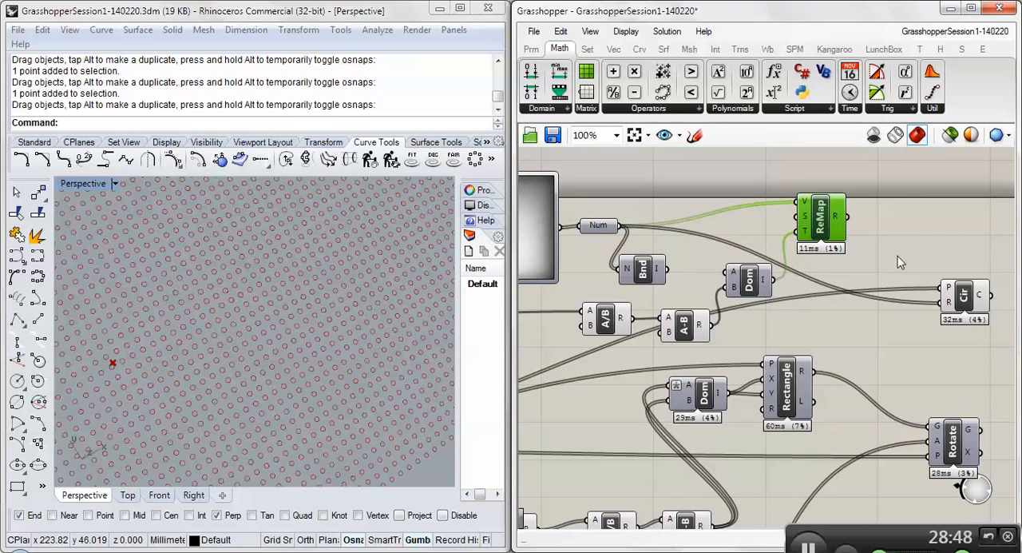
- Connect ReMap's result to the Circle component's radius input, replacing the direct image-value connection
{"action": "mouse_move", "coordinate": [837, 224]}
{"action": "left_click", "coordinate": [872, 224]}
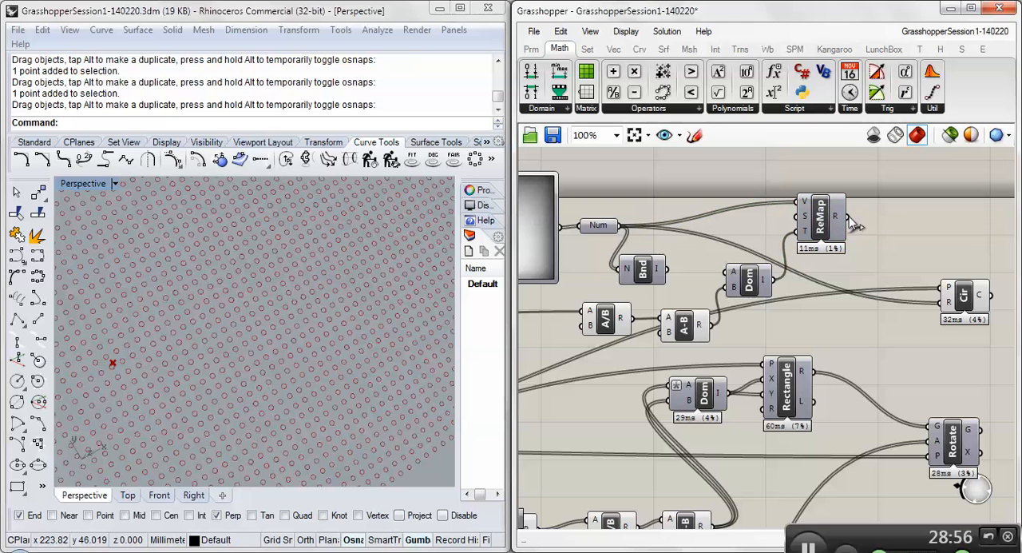
{"action": "left_click_drag", "start_coordinate": [848, 217], "coordinate": [947, 305]}
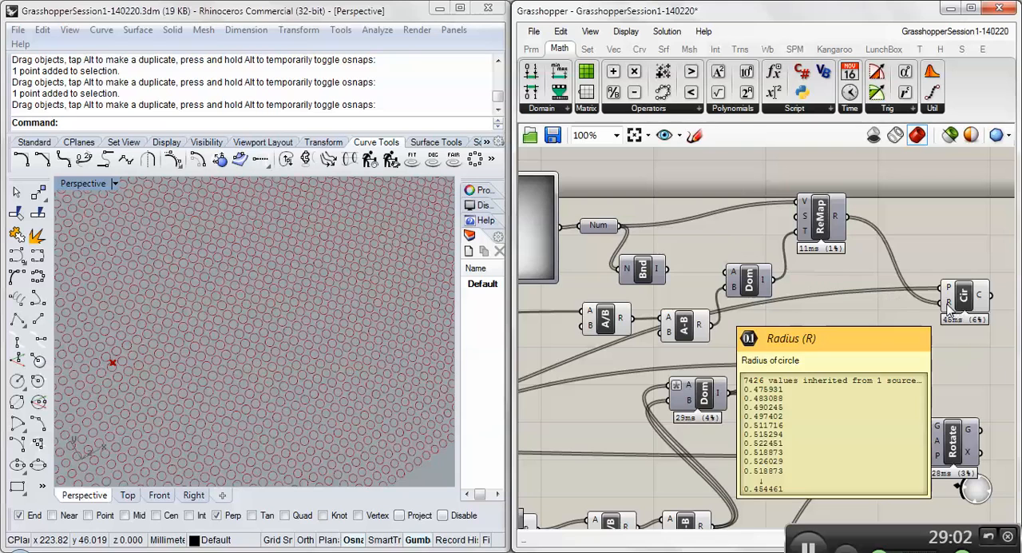
- Examine how the circle sizes vary across the whole grid in the Rhino Perspective viewport
{"action": "scroll", "coordinate": [182, 323], "scroll_direction": "down", "scroll_amount": 3}
{"action": "scroll", "coordinate": [186, 325], "scroll_direction": "down", "scroll_amount": 3}
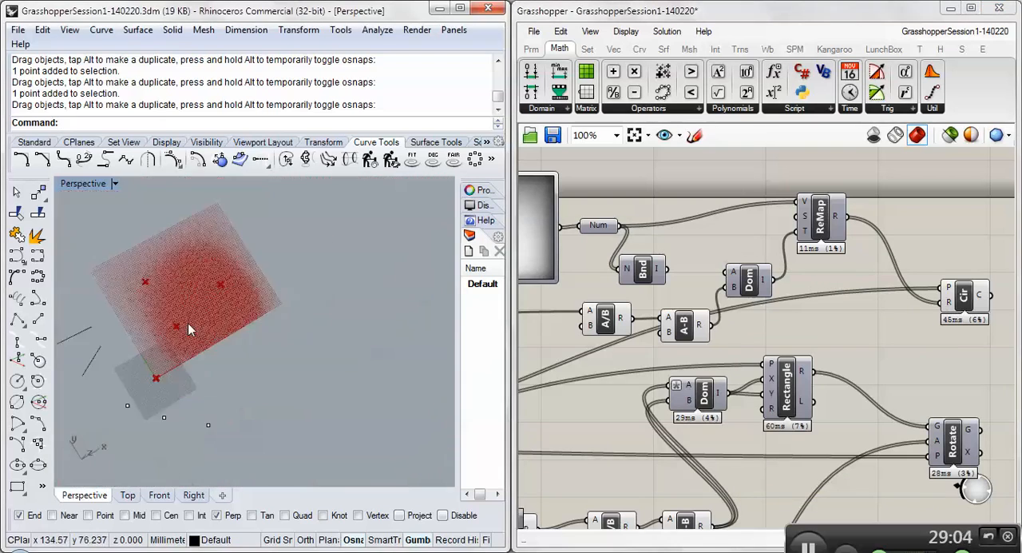
{"action": "scroll", "coordinate": [238, 337], "scroll_direction": "up", "scroll_amount": 3}
{"action": "right_click_drag", "start_coordinate": [238, 337], "coordinate": [179, 387]}
{"action": "scroll", "coordinate": [215, 347], "scroll_direction": "down", "scroll_amount": 5}
{"action": "scroll", "coordinate": [176, 295], "scroll_direction": "up", "scroll_amount": 7}
{"action": "right_click_drag", "start_coordinate": [221, 325], "coordinate": [241, 260]}
{"action": "scroll", "coordinate": [241, 260], "scroll_direction": "down", "scroll_amount": 4}
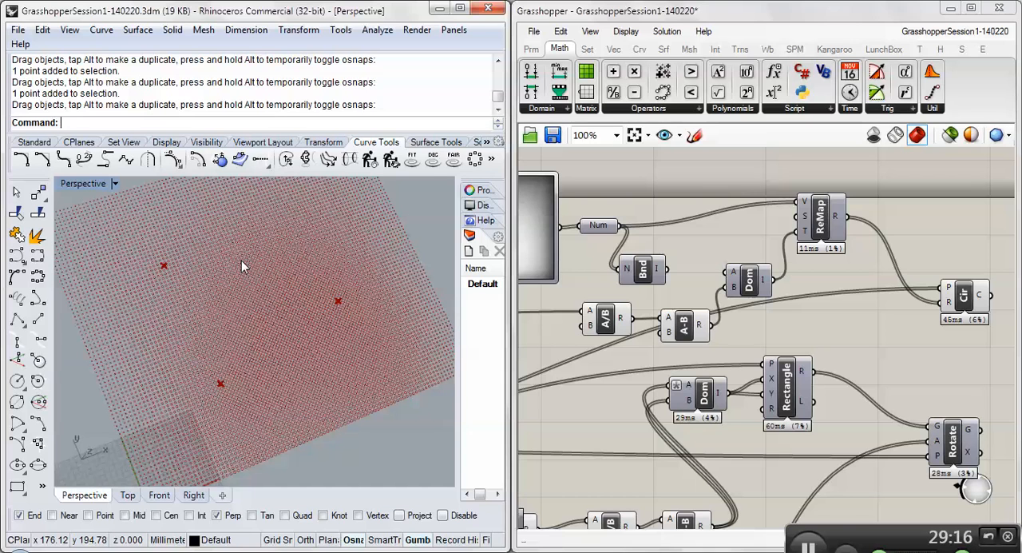
- Try different square grid extents, finishing with Extent X at 133 and Extent Y at 112
{"action": "scroll", "coordinate": [768, 300], "scroll_direction": "down", "scroll_amount": 4}
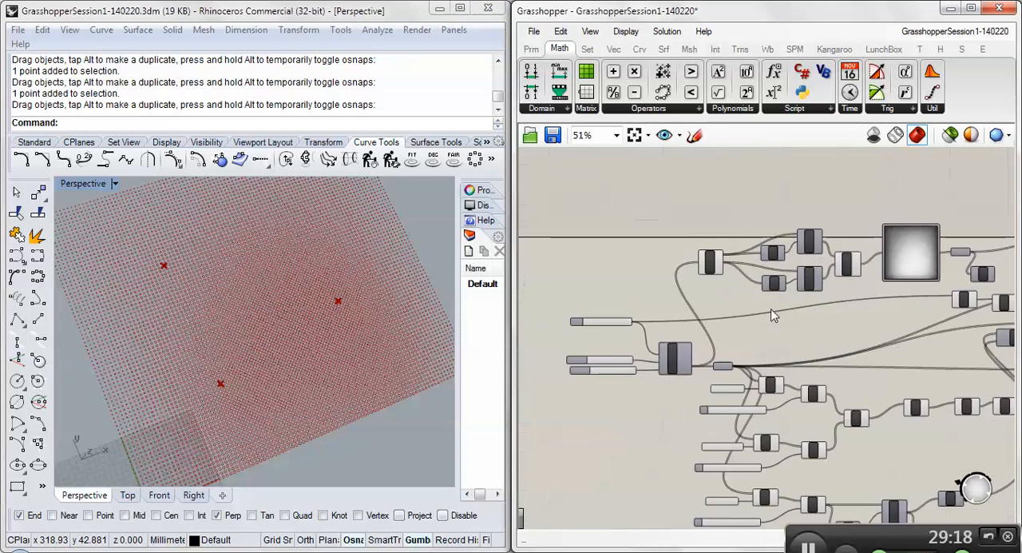
{"action": "scroll", "coordinate": [575, 342], "scroll_direction": "up", "scroll_amount": 4}
{"action": "left_click_drag", "start_coordinate": [647, 382], "coordinate": [635, 402]}
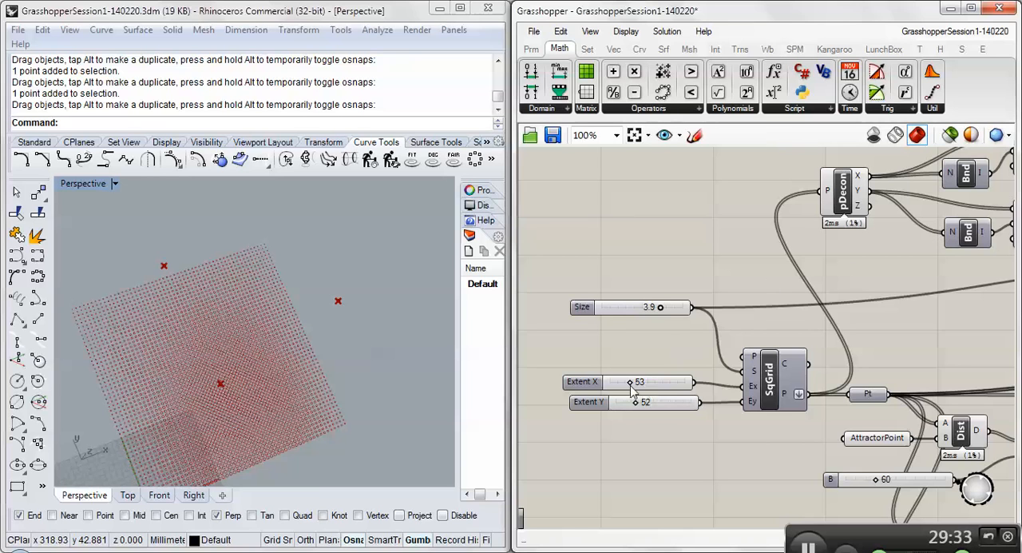
{"action": "left_click_drag", "start_coordinate": [629, 383], "coordinate": [661, 404]}
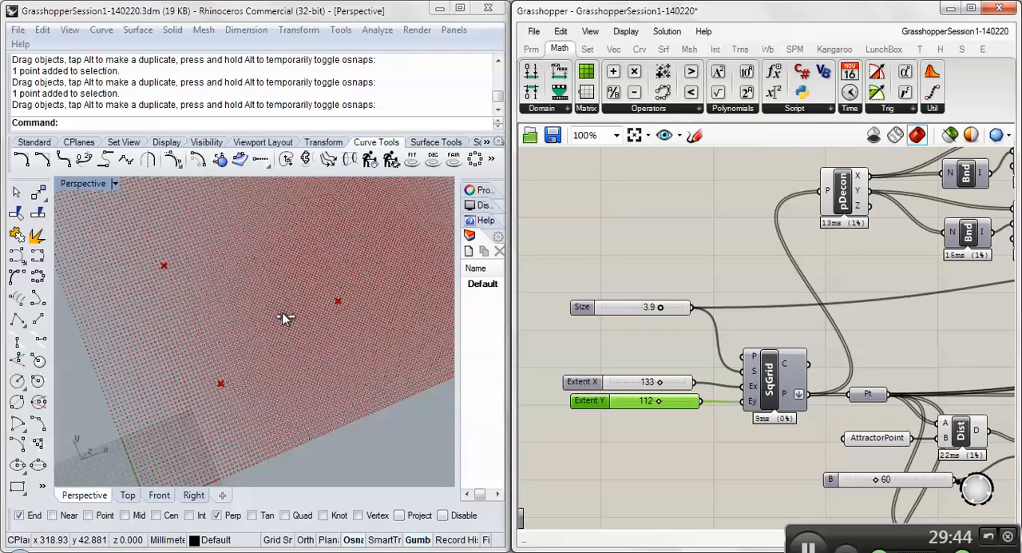
- Set both grid sliders, Extent Y and Extent X, to 40
{"action": "scroll", "coordinate": [358, 337], "scroll_direction": "down", "scroll_amount": 5}
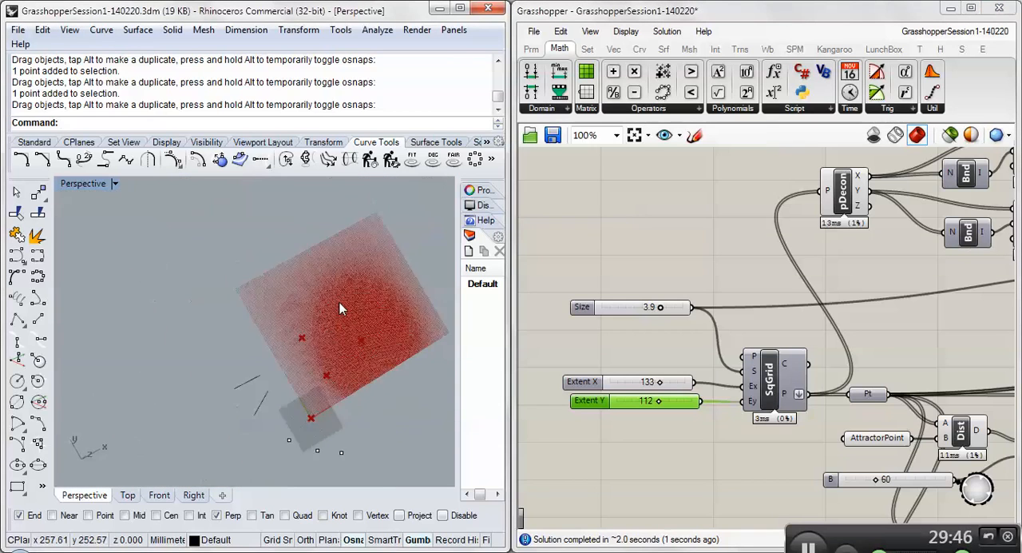
{"action": "scroll", "coordinate": [340, 309], "scroll_direction": "up", "scroll_amount": 3}
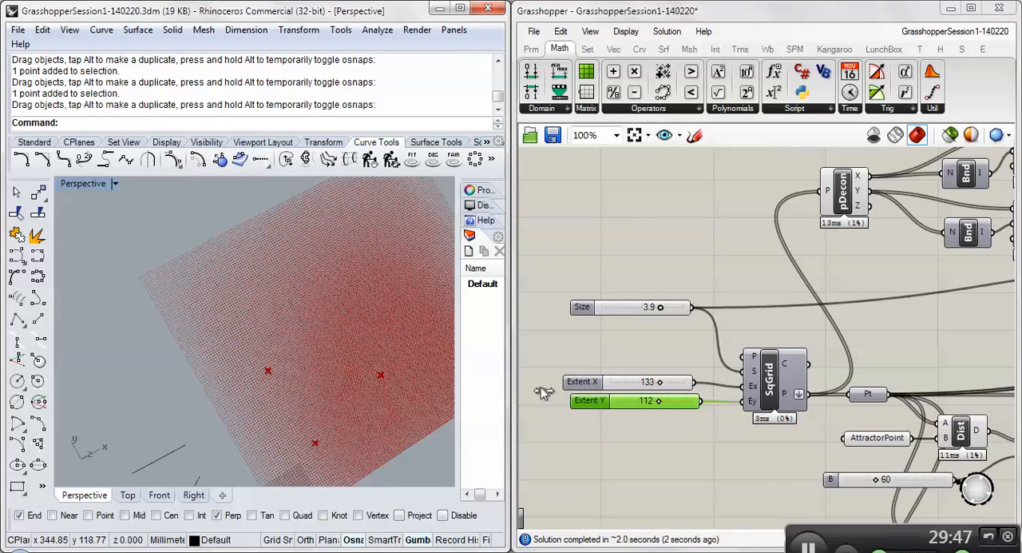
{"action": "double_click", "coordinate": [635, 400]}
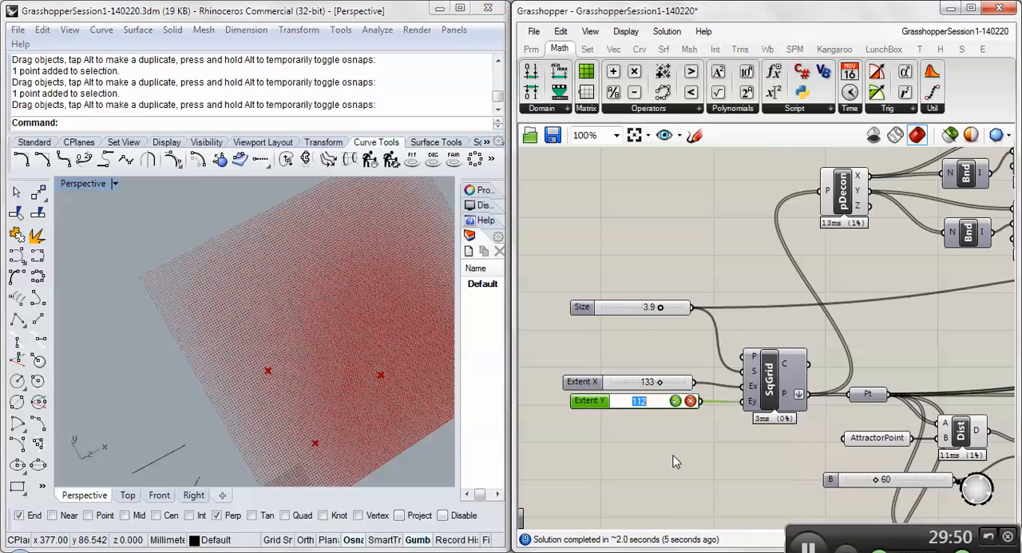
{"action": "type", "text": "40"}
{"action": "key", "text": "Return"}
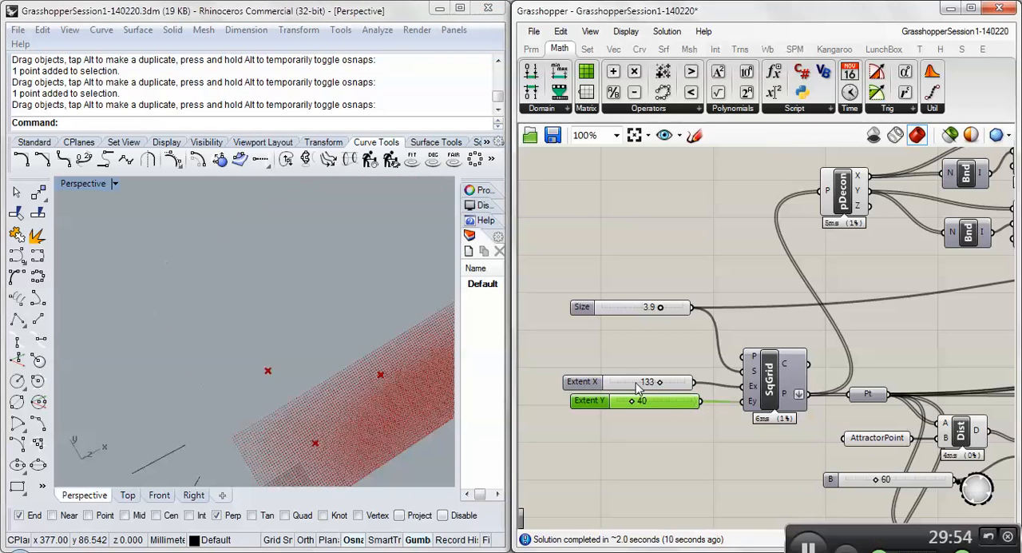
{"action": "double_click", "coordinate": [643, 381]}
{"action": "type", "text": "40"}
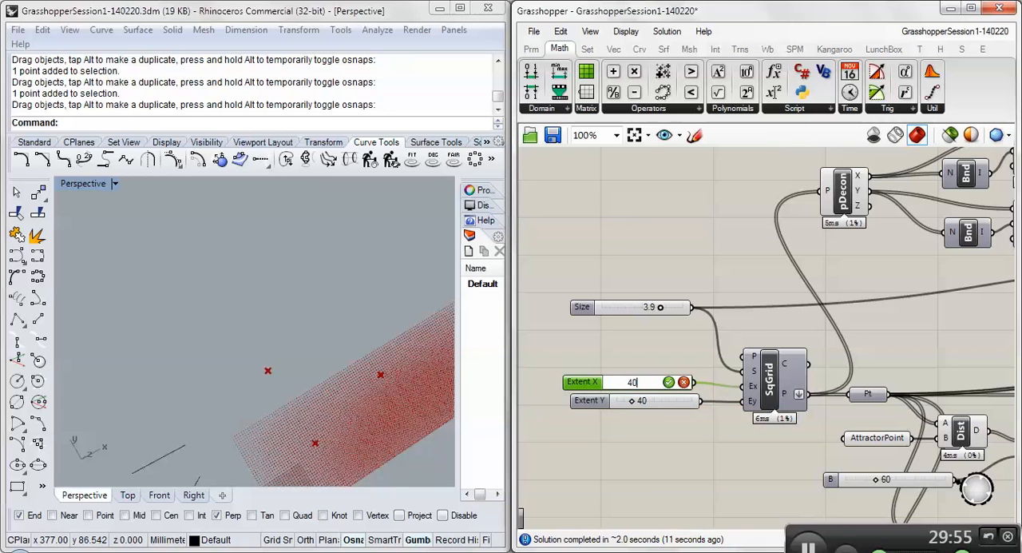
{"action": "left_click", "coordinate": [668, 382]}
- Examine the Division and Subtraction components that feed the circle radius domain, including the subtraction's B value
{"action": "right_click_drag", "start_coordinate": [914, 328], "coordinate": [619, 312]}
{"action": "scroll", "coordinate": [641, 312], "scroll_direction": "down", "scroll_amount": 1}
{"action": "scroll", "coordinate": [641, 312], "scroll_direction": "down", "scroll_amount": 1}
{"action": "right_click_drag", "start_coordinate": [813, 282], "coordinate": [609, 290]}
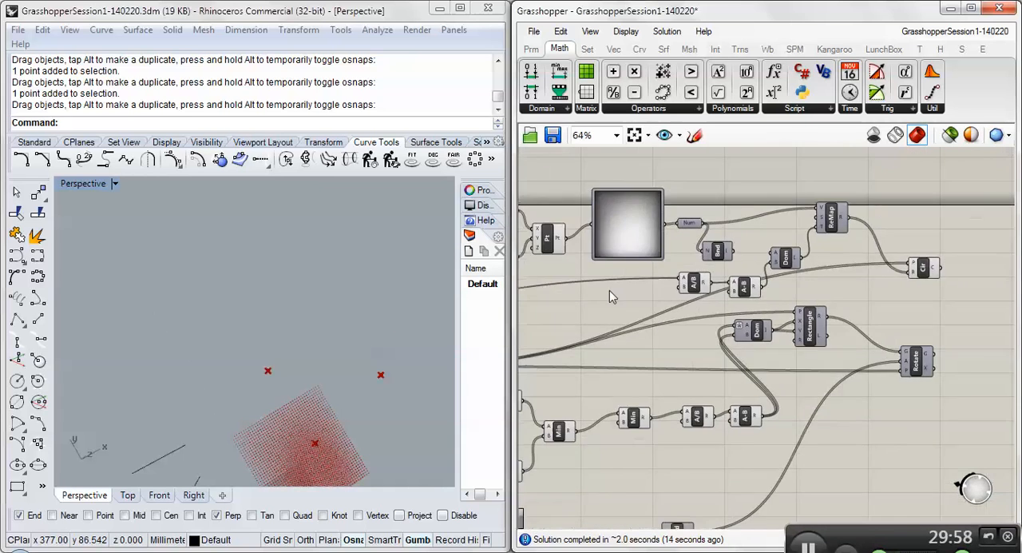
{"action": "scroll", "coordinate": [788, 258], "scroll_direction": "up", "scroll_amount": 2}
{"action": "right_click_drag", "start_coordinate": [752, 281], "coordinate": [803, 303]}
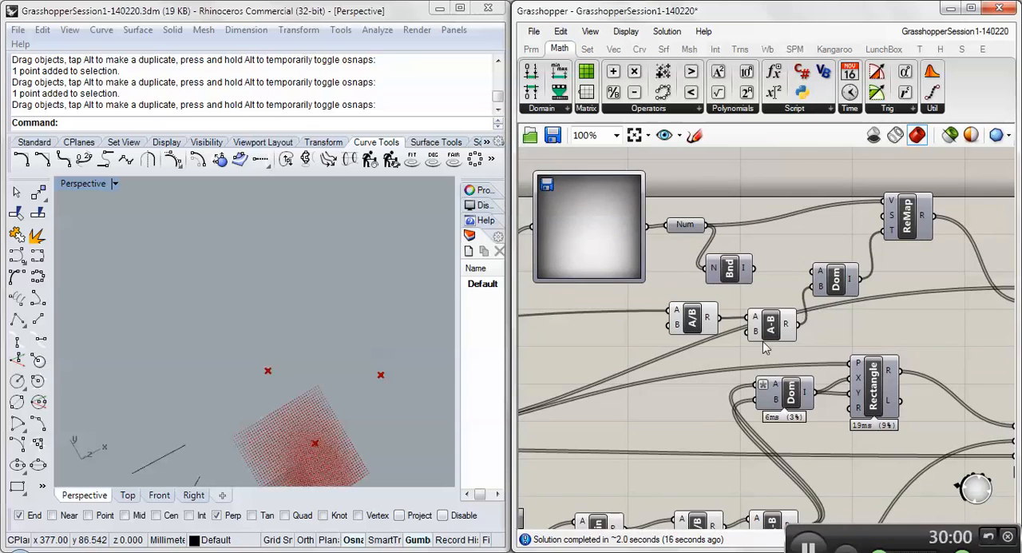
{"action": "right_click_drag", "start_coordinate": [762, 341], "coordinate": [716, 344]}
{"action": "scroll", "coordinate": [716, 344], "scroll_direction": "down", "scroll_amount": 1}
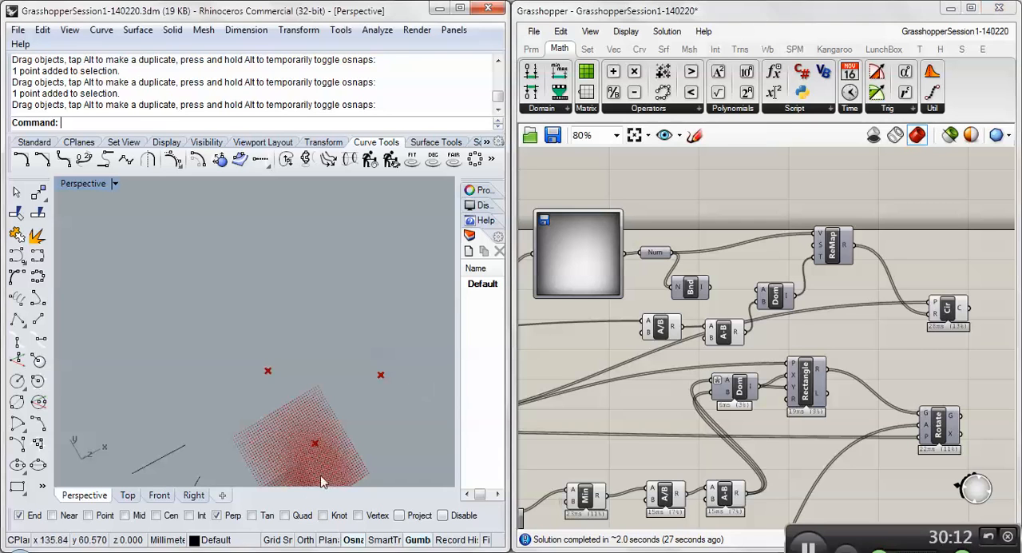
{"action": "mouse_move", "coordinate": [716, 340]}
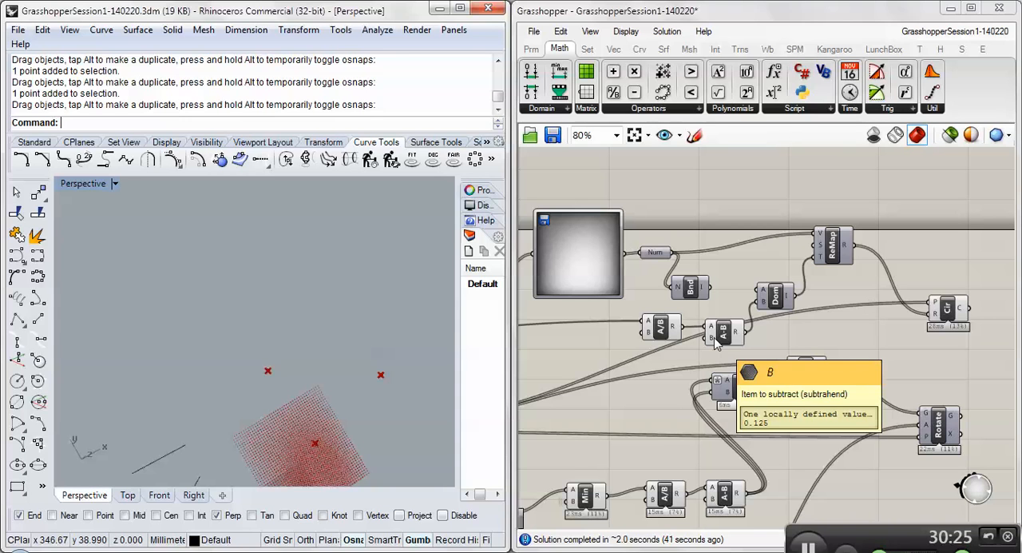
{"action": "mouse_move", "coordinate": [673, 331]}
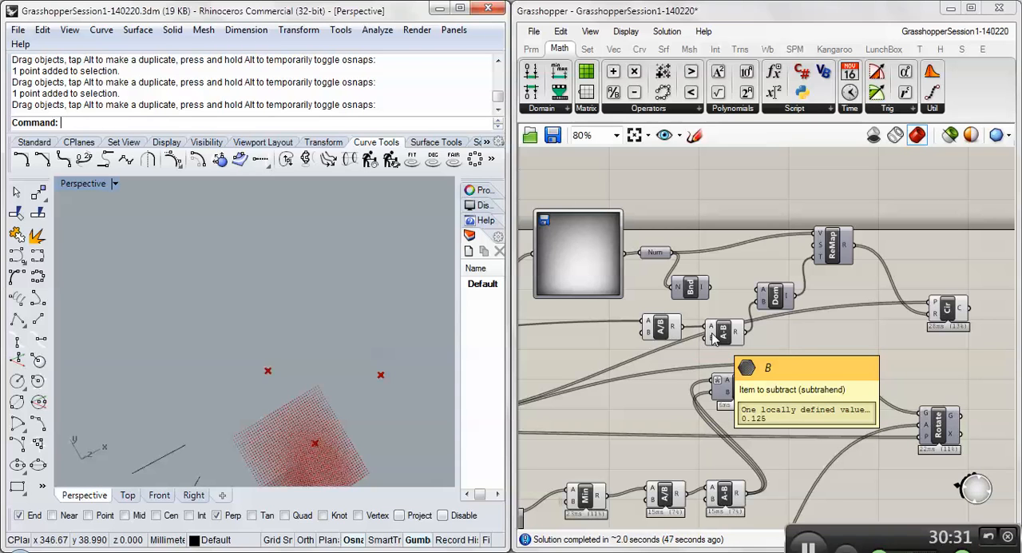
- Inspect the gaps between neighbouring circles in the Rhino viewport and check the divisor stored in the Division component's B input
{"action": "scroll", "coordinate": [312, 427], "scroll_direction": "up", "scroll_amount": 2}
{"action": "scroll", "coordinate": [291, 443], "scroll_direction": "down", "scroll_amount": 9}
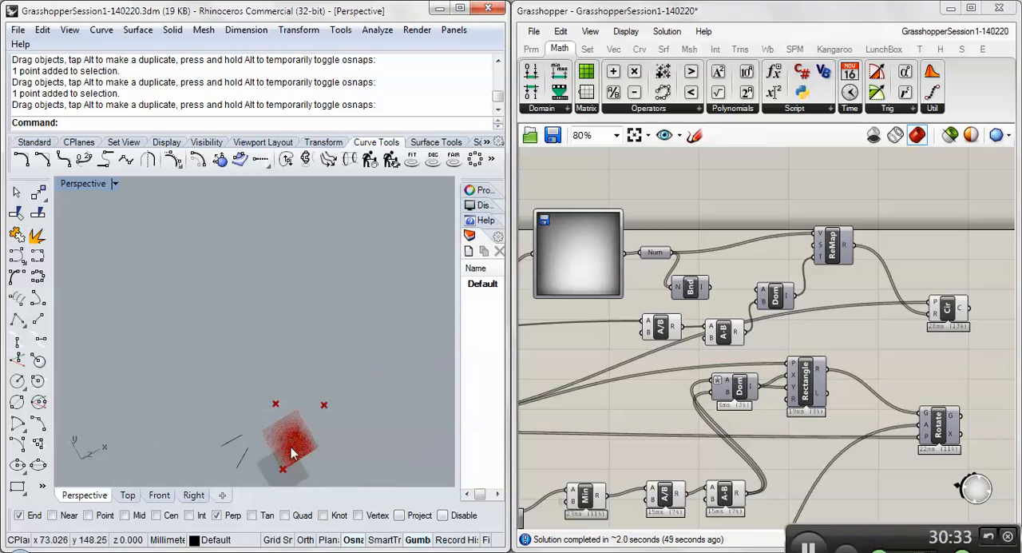
{"action": "scroll", "coordinate": [286, 415], "scroll_direction": "up", "scroll_amount": 10}
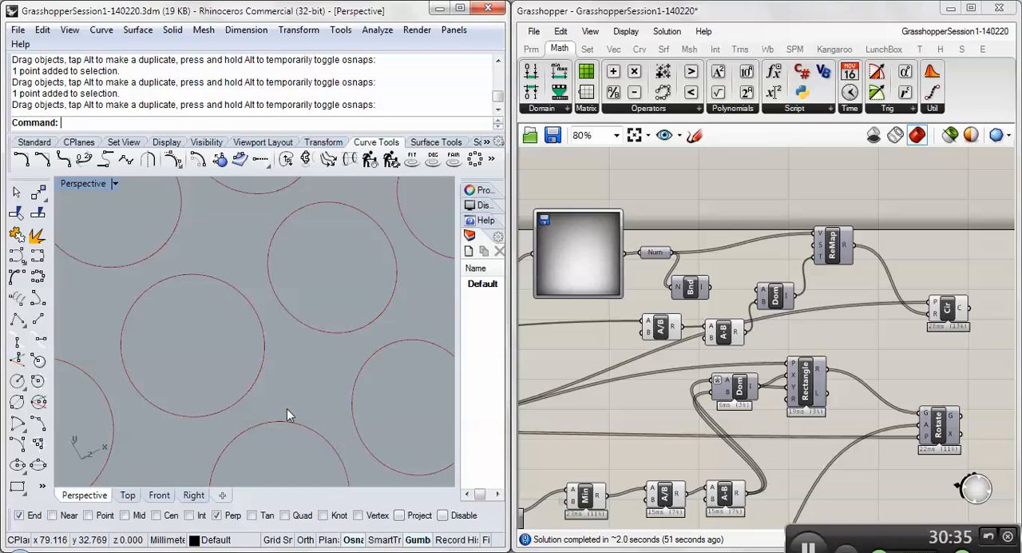
{"action": "scroll", "coordinate": [286, 408], "scroll_direction": "down", "scroll_amount": 5}
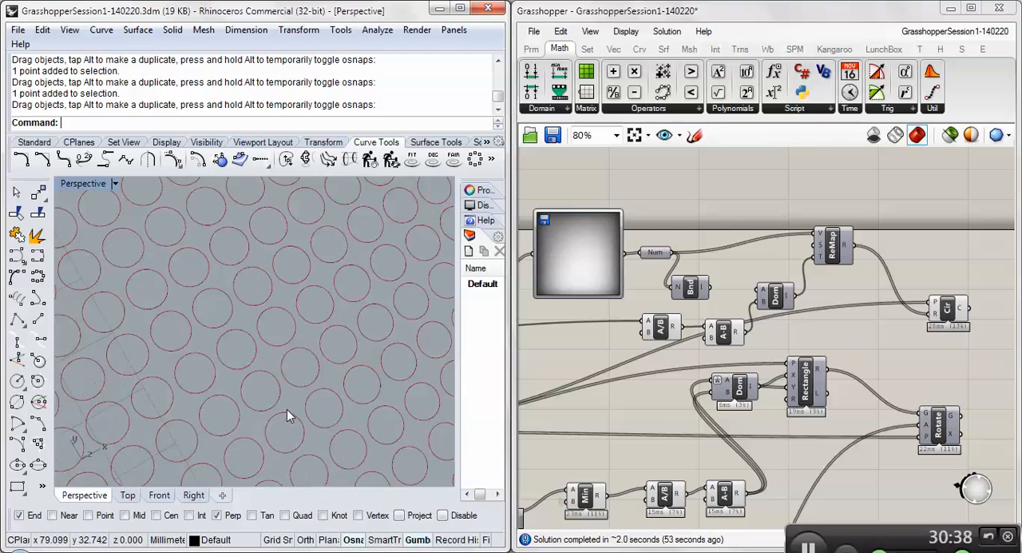
{"action": "scroll", "coordinate": [287, 409], "scroll_direction": "down", "scroll_amount": 5}
{"action": "scroll", "coordinate": [282, 393], "scroll_direction": "up", "scroll_amount": 5}
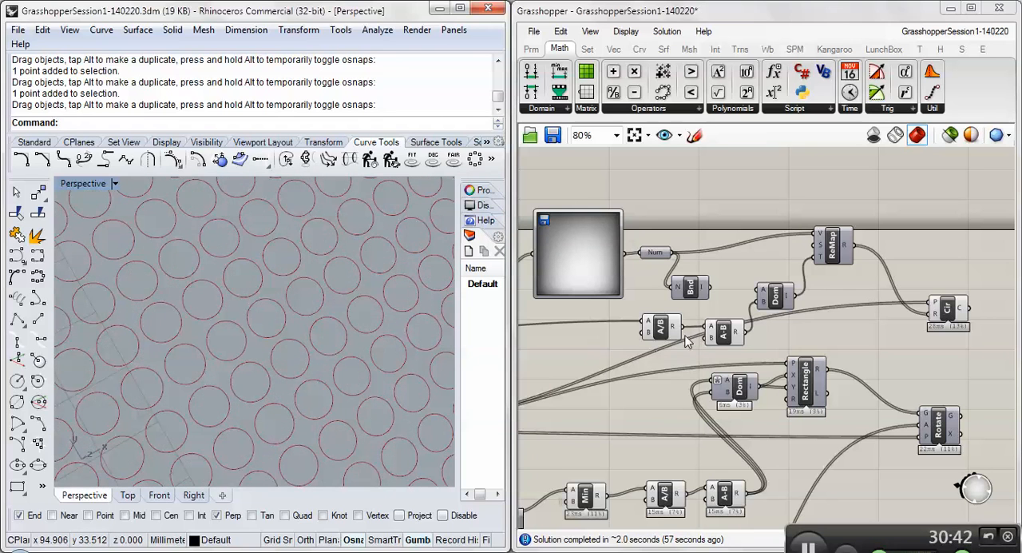
{"action": "right_click", "coordinate": [648, 337]}
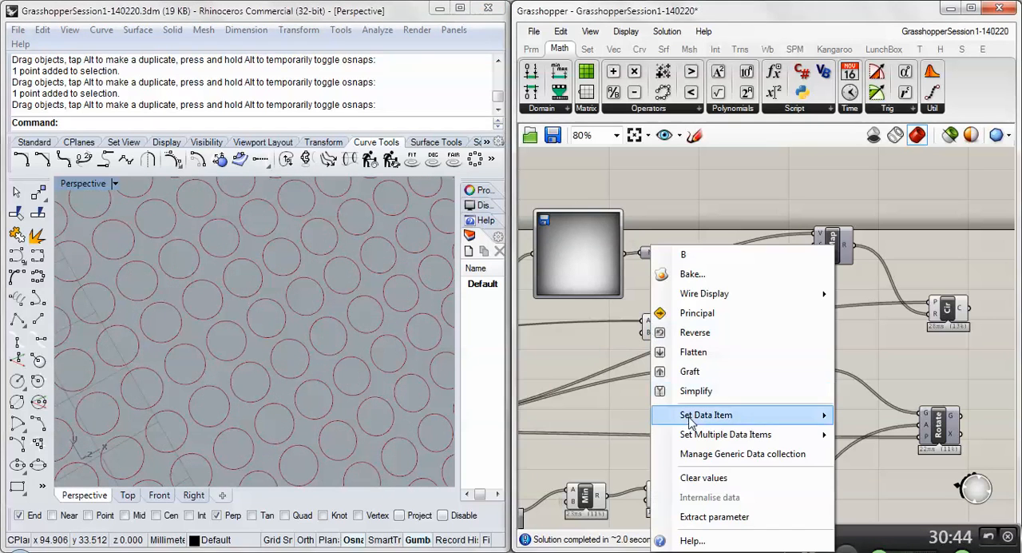
{"action": "mouse_move", "coordinate": [690, 421]}
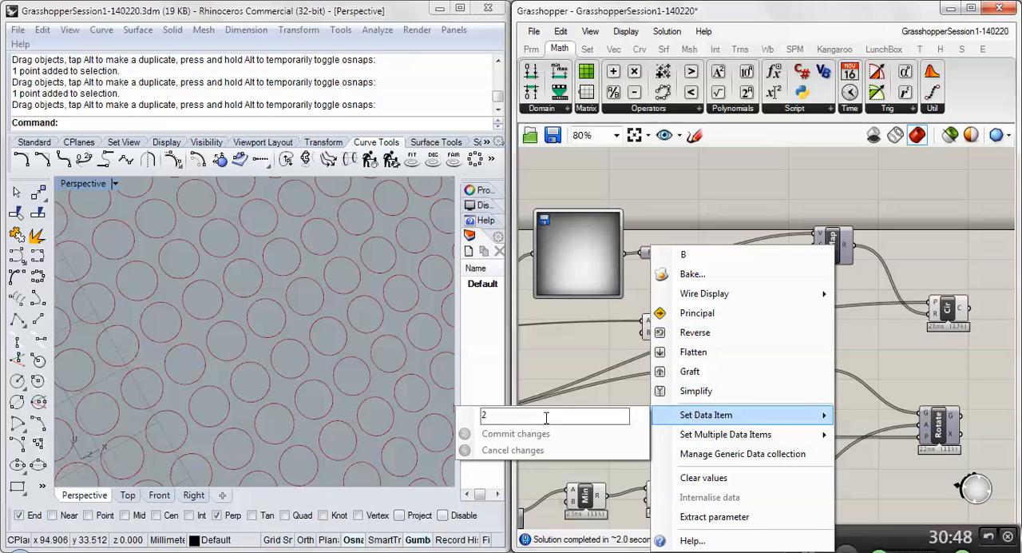
{"action": "left_click", "coordinate": [586, 369]}
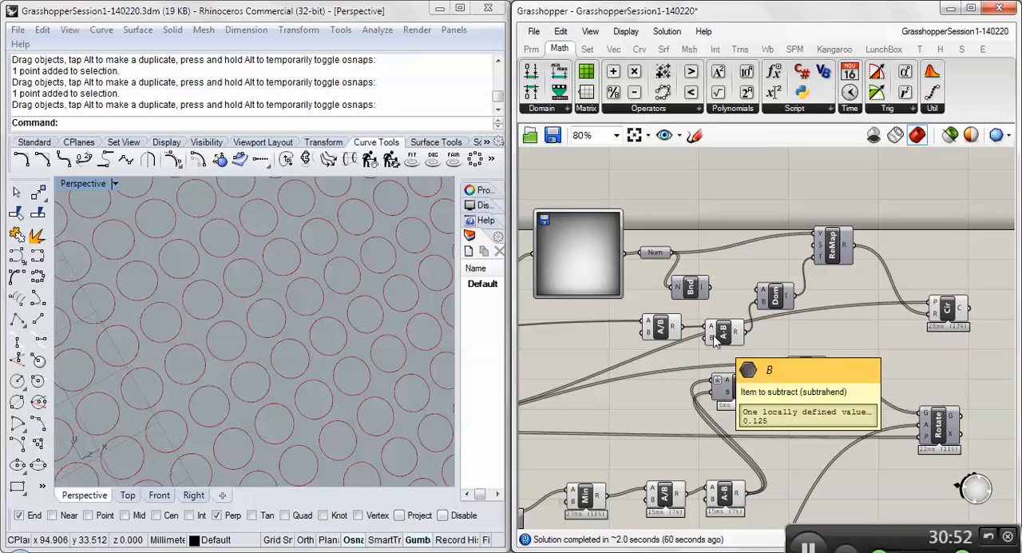
- Disconnect the Subtraction result from the B input of the Construct Domain that feeds ReMap
{"action": "right_click_drag", "start_coordinate": [360, 312], "coordinate": [310, 278]}
{"action": "scroll", "coordinate": [328, 303], "scroll_direction": "down", "scroll_amount": 5}
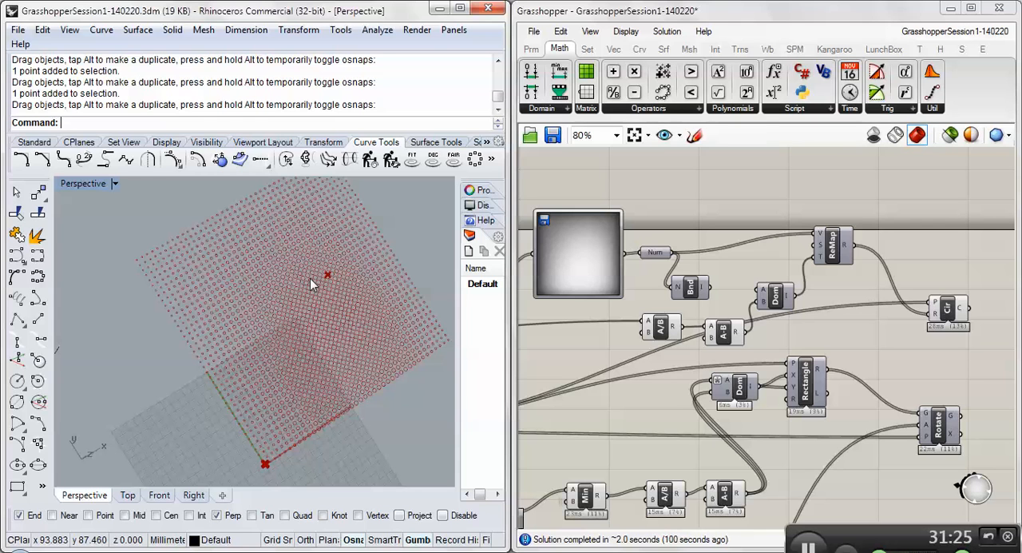
{"action": "right_click", "coordinate": [763, 303]}
{"action": "mouse_move", "coordinate": [811, 318]}
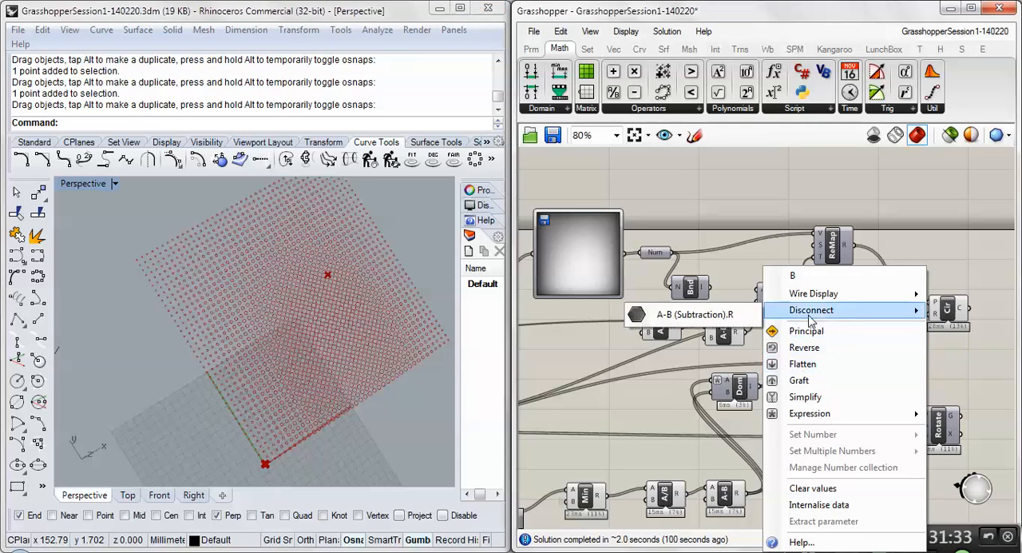
{"action": "left_click", "coordinate": [662, 314]}
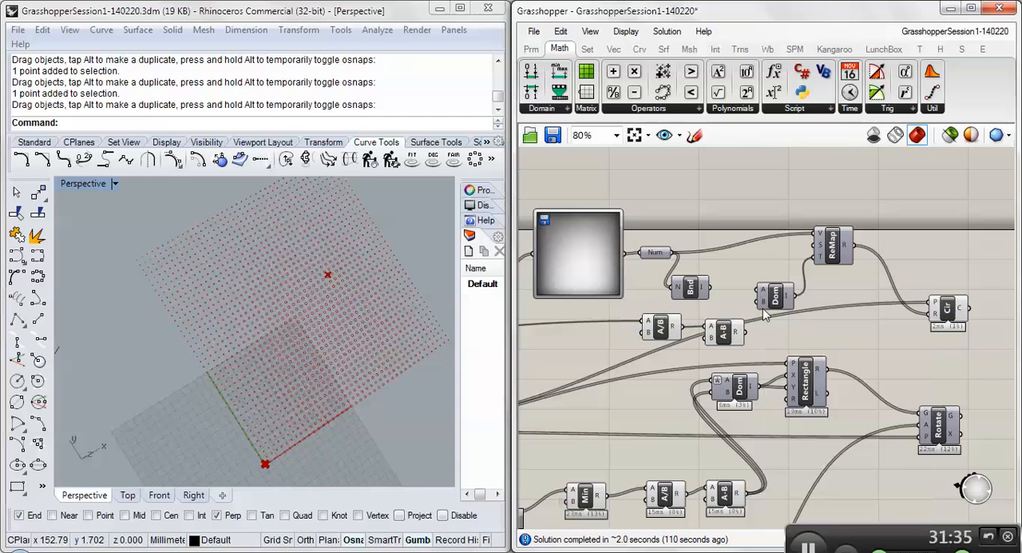
- Set the Construct Domain's B input to 0 and connect the Subtraction result to its A input
{"action": "mouse_move", "coordinate": [765, 307]}
{"action": "right_click", "coordinate": [764, 306]}
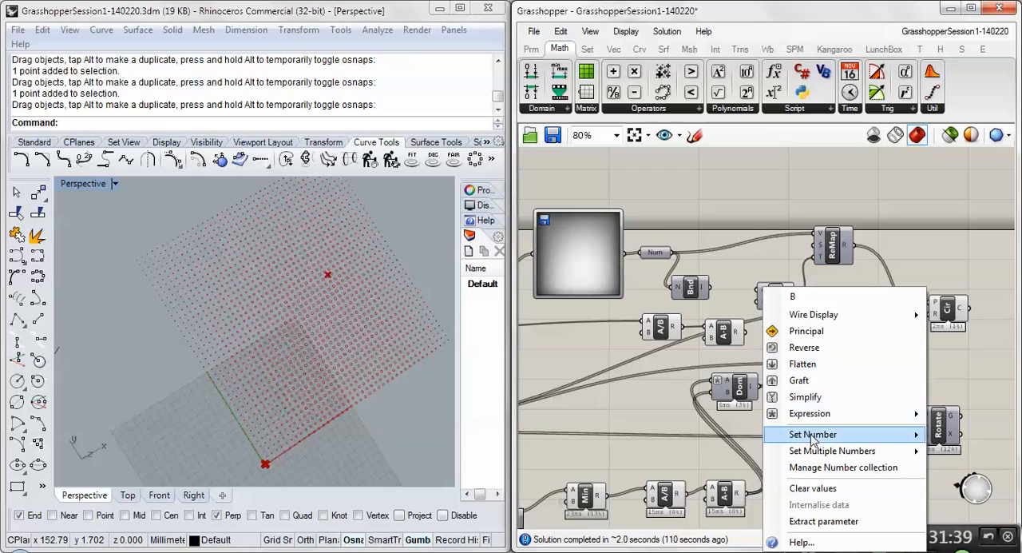
{"action": "mouse_move", "coordinate": [812, 440]}
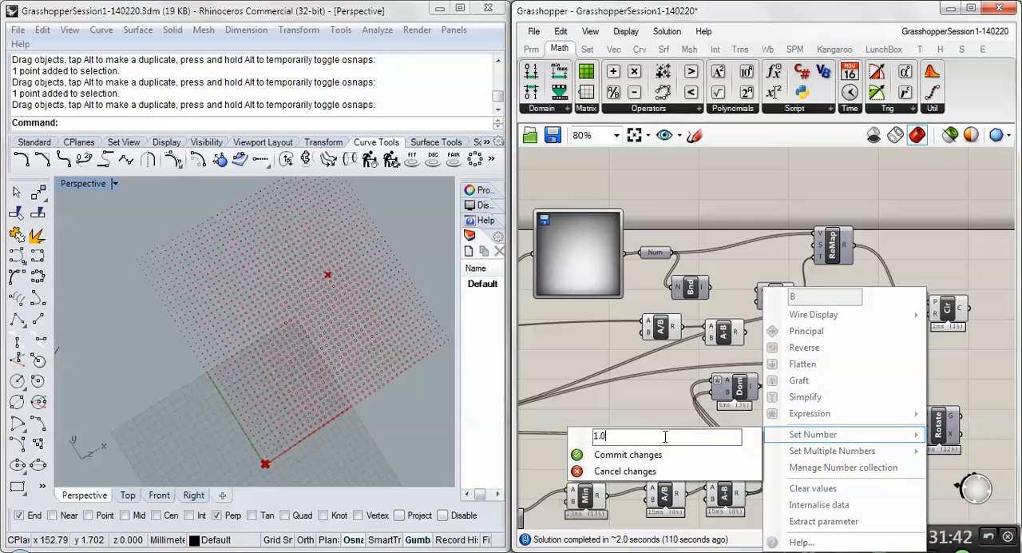
{"action": "type", "text": "0"}
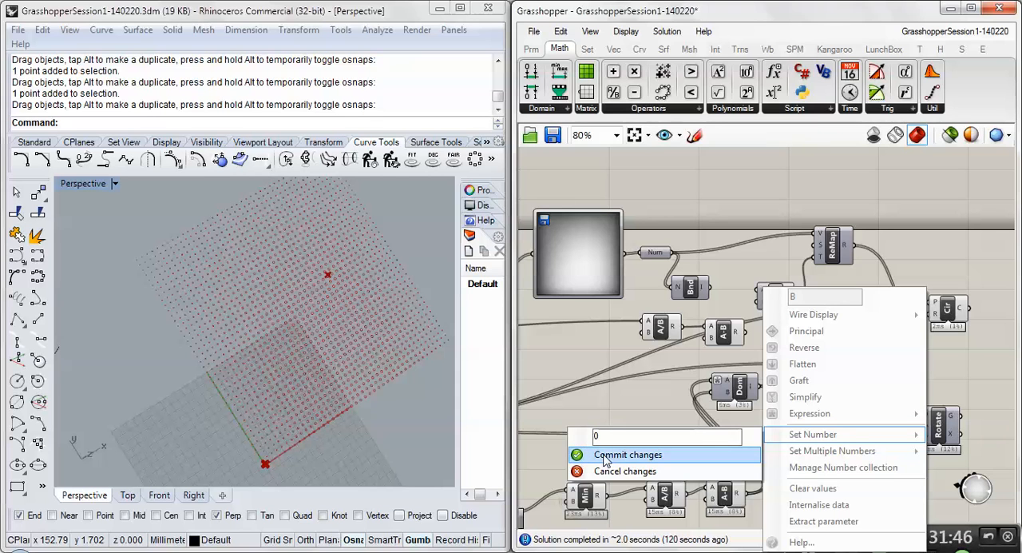
{"action": "left_click", "coordinate": [604, 457]}
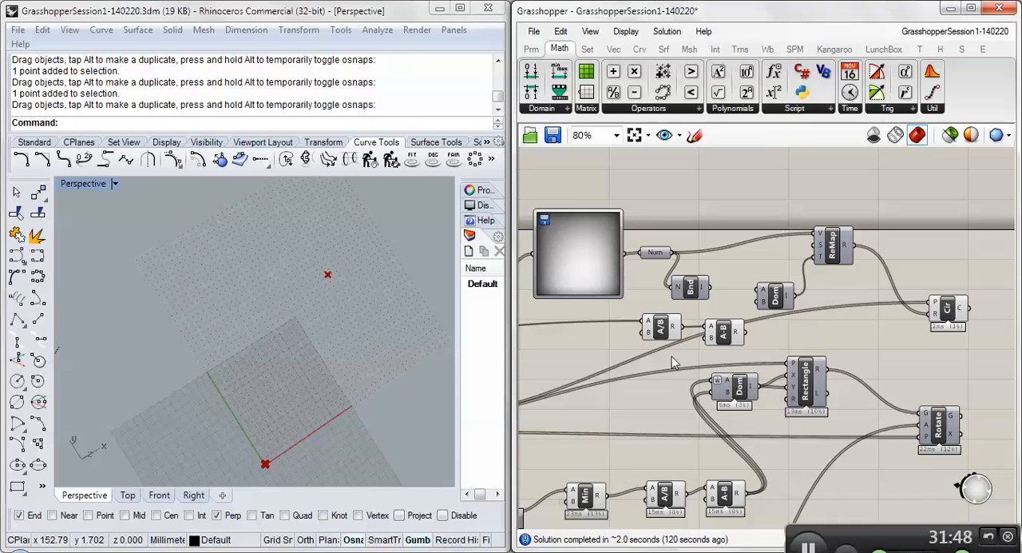
{"action": "mouse_move", "coordinate": [940, 318]}
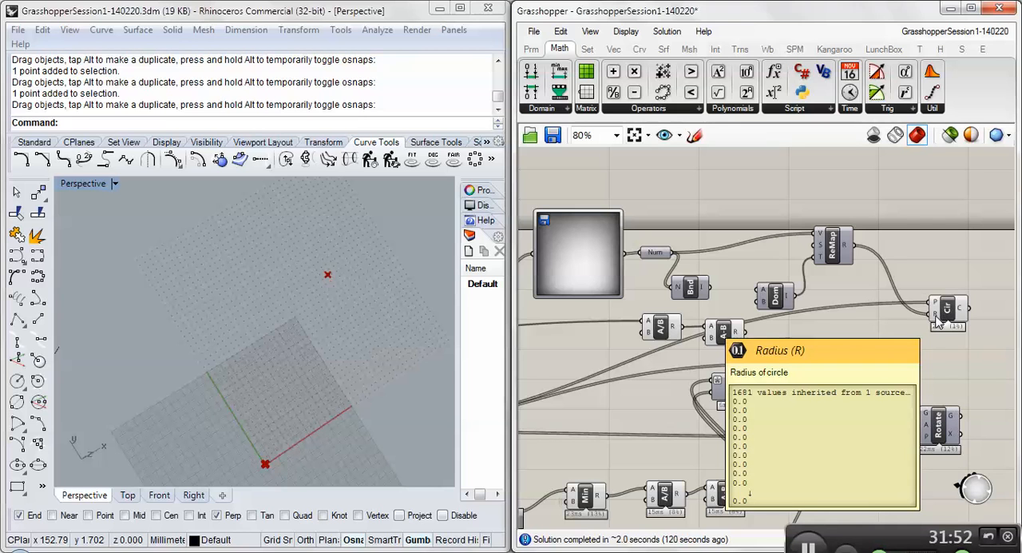
{"action": "left_click_drag", "start_coordinate": [741, 333], "coordinate": [764, 292]}
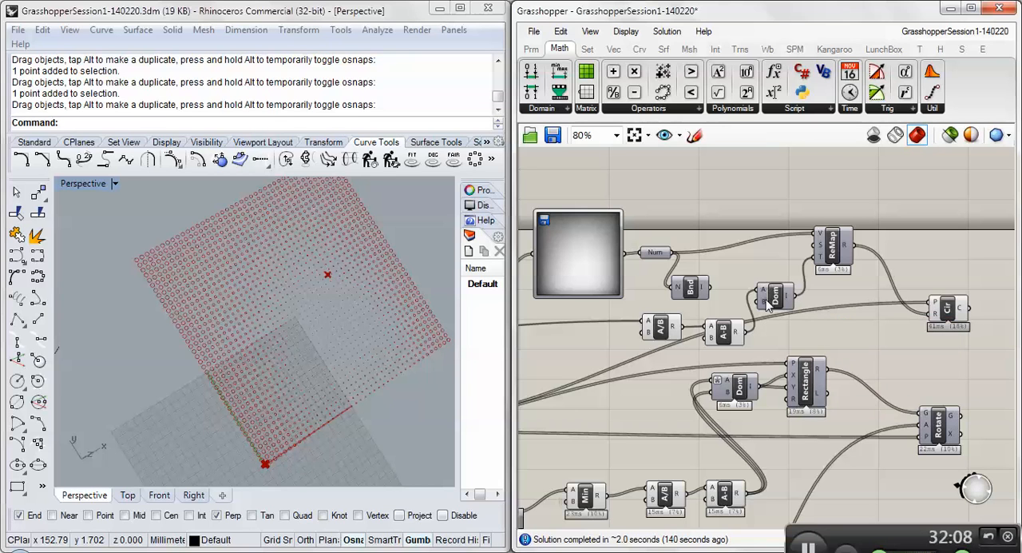
- Disconnect the Construct Domain's A input and connect the Subtraction result to its B input instead
{"action": "mouse_move", "coordinate": [767, 295]}
{"action": "right_click", "coordinate": [762, 293]}
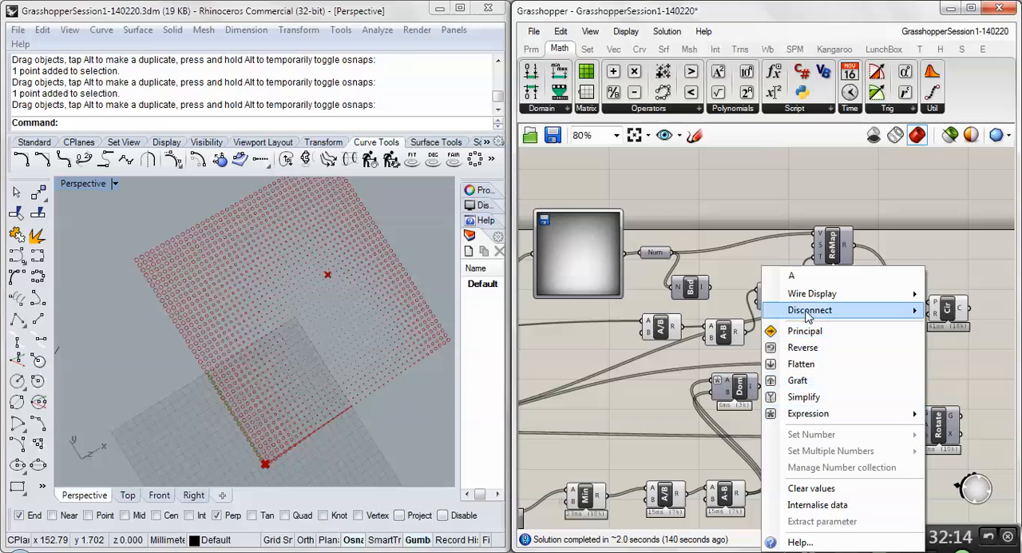
{"action": "mouse_move", "coordinate": [810, 311]}
{"action": "left_click", "coordinate": [735, 313]}
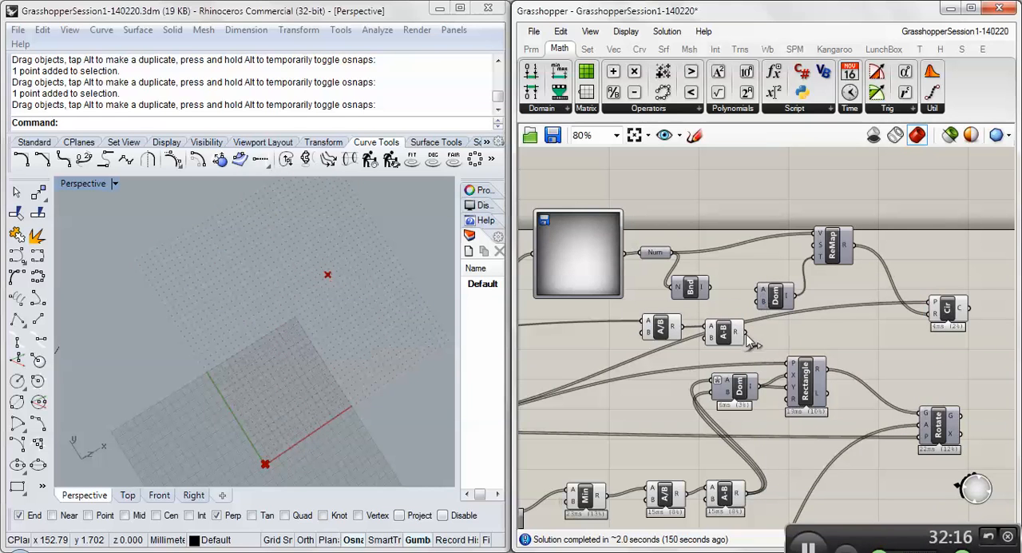
{"action": "left_click_drag", "start_coordinate": [746, 332], "coordinate": [760, 302]}
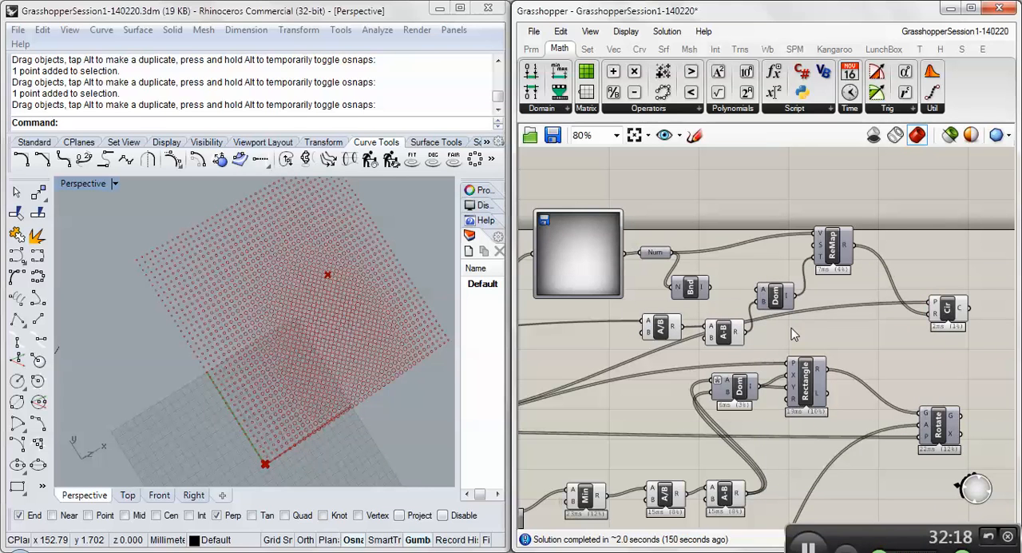
- Move the Subtraction wire from the Construct Domain's B input to its A input and shift the component slightly towards ReMap
{"action": "mouse_move", "coordinate": [763, 299]}
{"action": "mouse_move", "coordinate": [756, 301]}
{"action": "left_mouse_down", "text": "ctrl+shift"}
{"action": "mouse_move", "coordinate": [758, 289]}
{"action": "mouse_move", "coordinate": [757, 302]}
{"action": "left_mouse_up", "text": "ctrl+shift"}
{"action": "left_click_drag", "start_coordinate": [757, 303], "coordinate": [760, 302], "text": "ctrl+shift"}
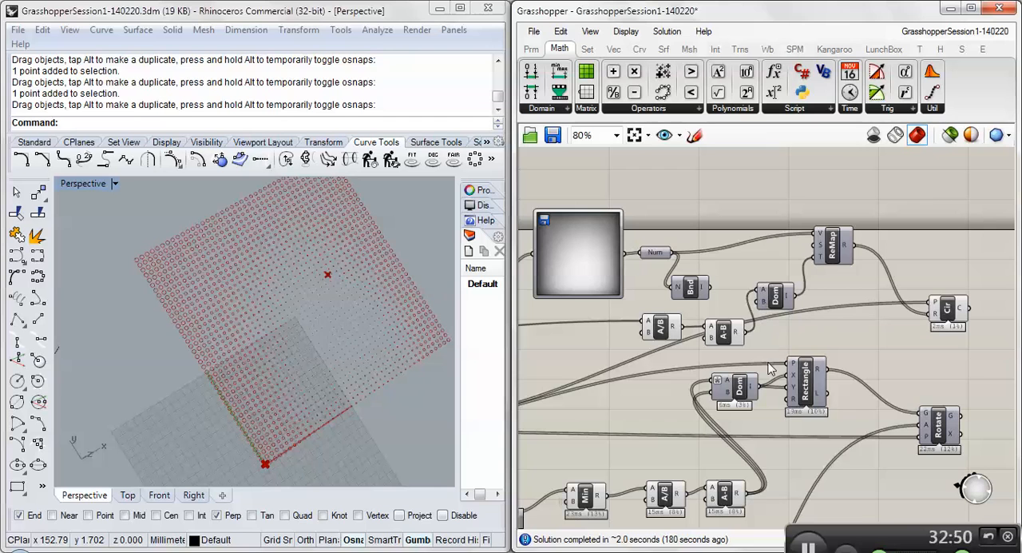
{"action": "left_click", "coordinate": [777, 299]}
{"action": "left_click_drag", "start_coordinate": [777, 299], "coordinate": [785, 297]}
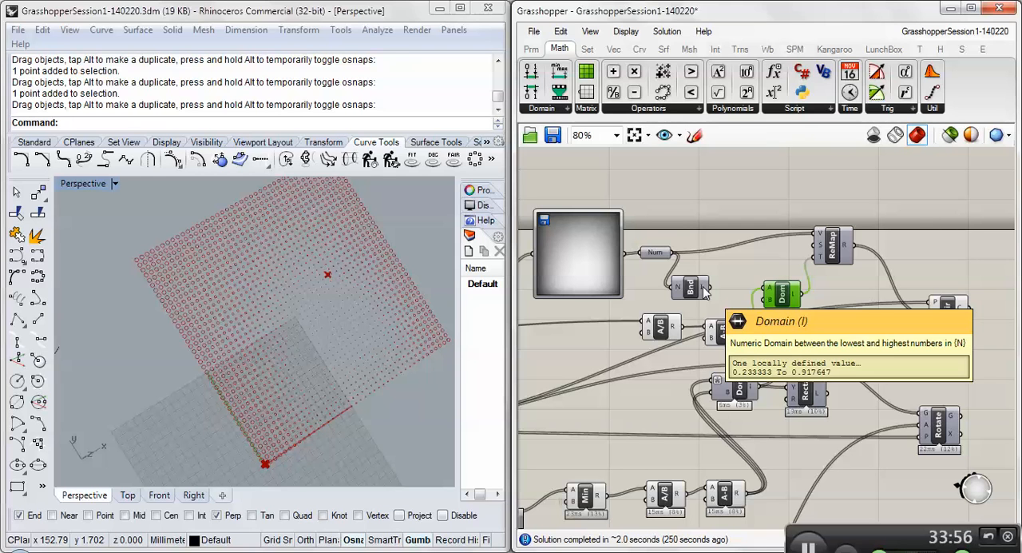
- Try the Bounds domain as ReMap's source input, disconnect it, and look over the circle grid
{"action": "left_click_drag", "start_coordinate": [706, 288], "coordinate": [816, 252]}
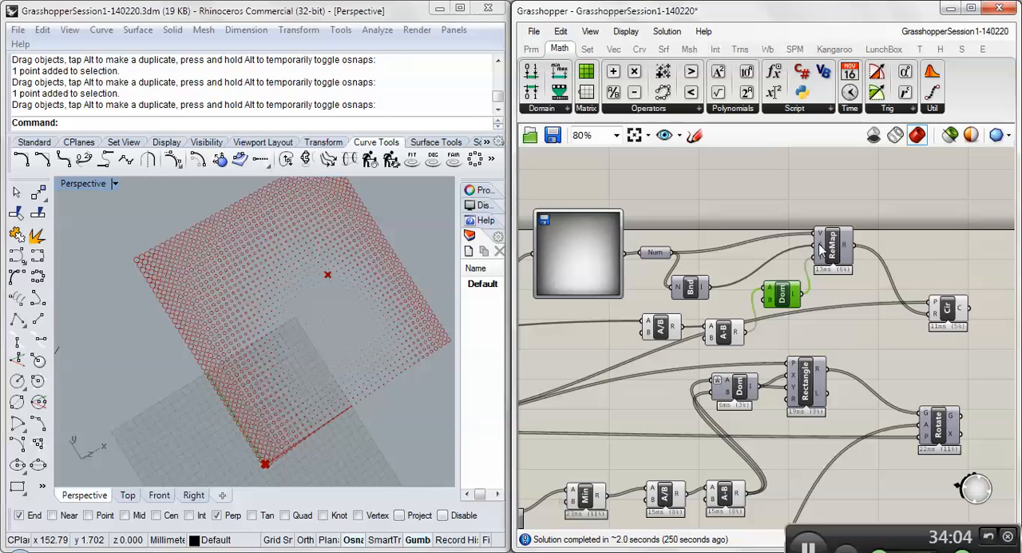
{"action": "right_click", "coordinate": [822, 249]}
{"action": "mouse_move", "coordinate": [831, 289]}
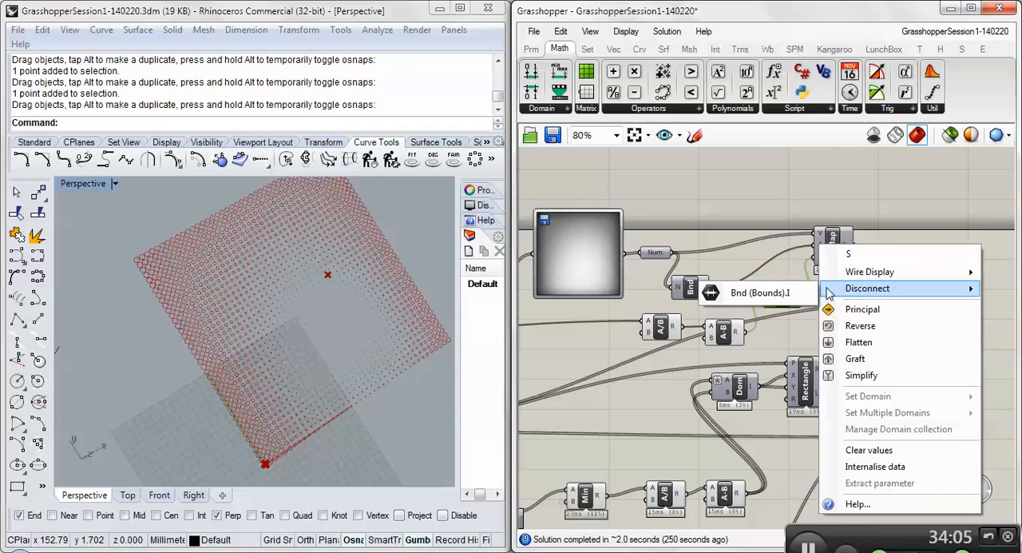
{"action": "left_click", "coordinate": [783, 293]}
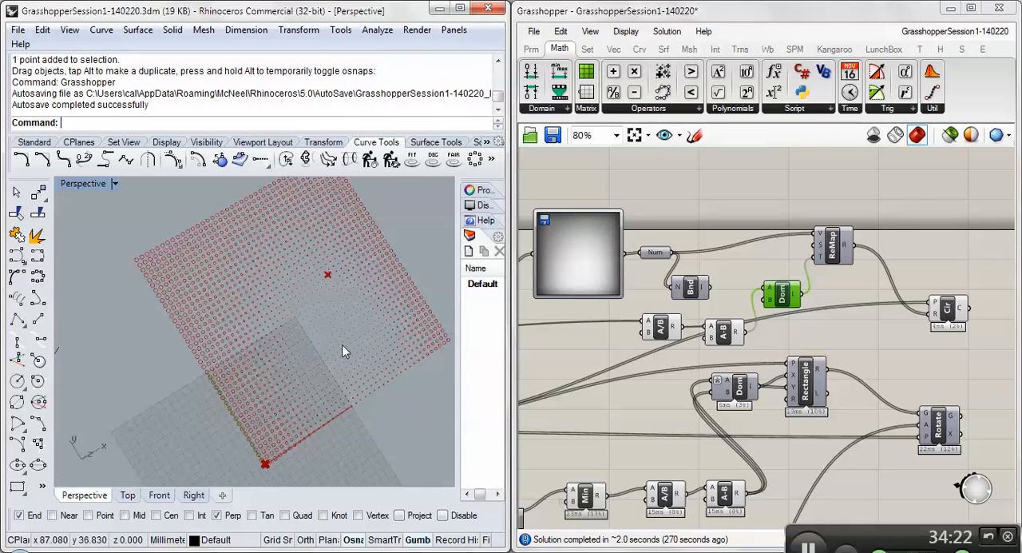
{"action": "scroll", "coordinate": [342, 344], "scroll_direction": "up", "scroll_amount": 5}
{"action": "scroll", "coordinate": [333, 337], "scroll_direction": "down", "scroll_amount": 6}
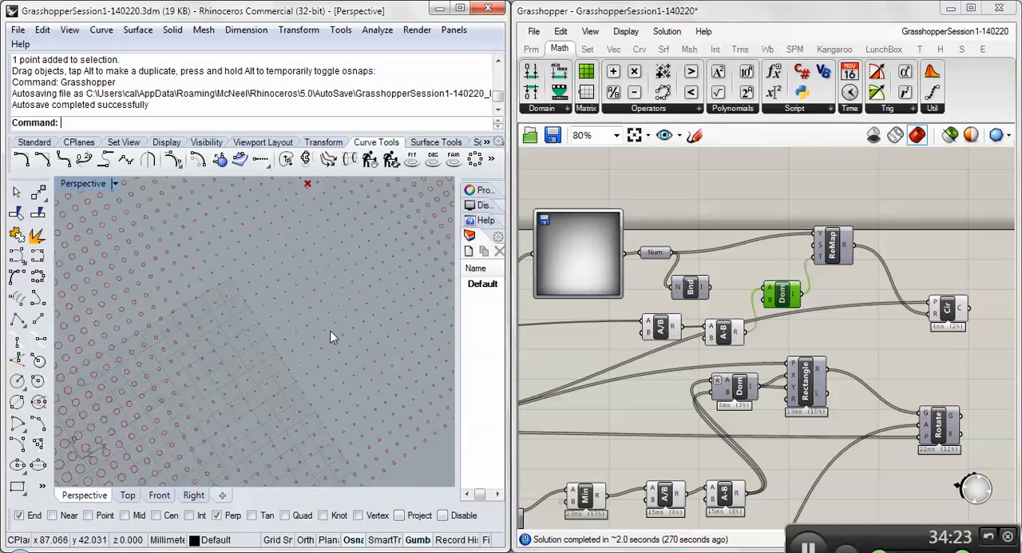
- Move the Bounds component closer to ReMap, connect its domain output to ReMap's source input, and select the Circle component to check the grid
{"action": "left_click", "coordinate": [691, 289]}
{"action": "left_click_drag", "start_coordinate": [692, 291], "coordinate": [704, 277]}
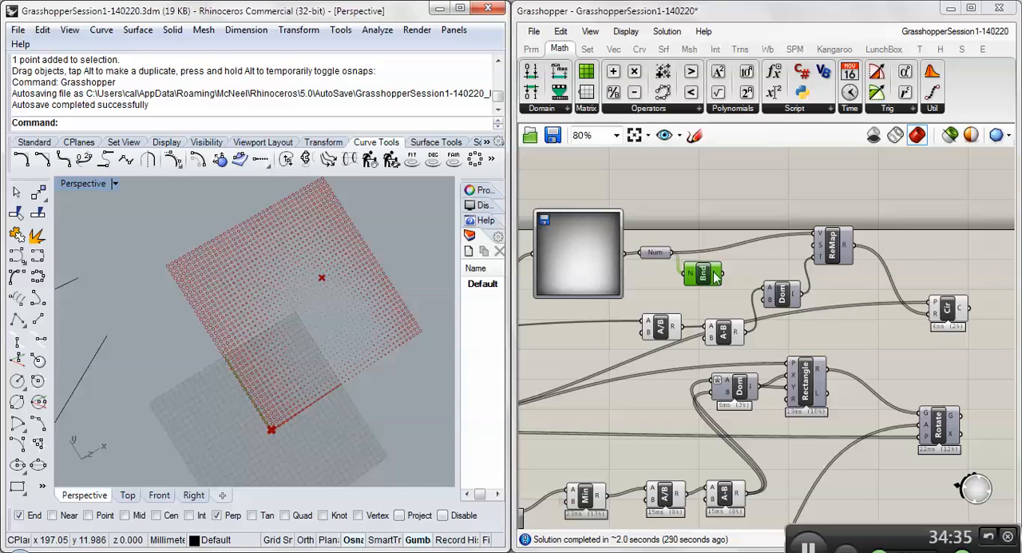
{"action": "left_click_drag", "start_coordinate": [719, 274], "coordinate": [820, 242]}
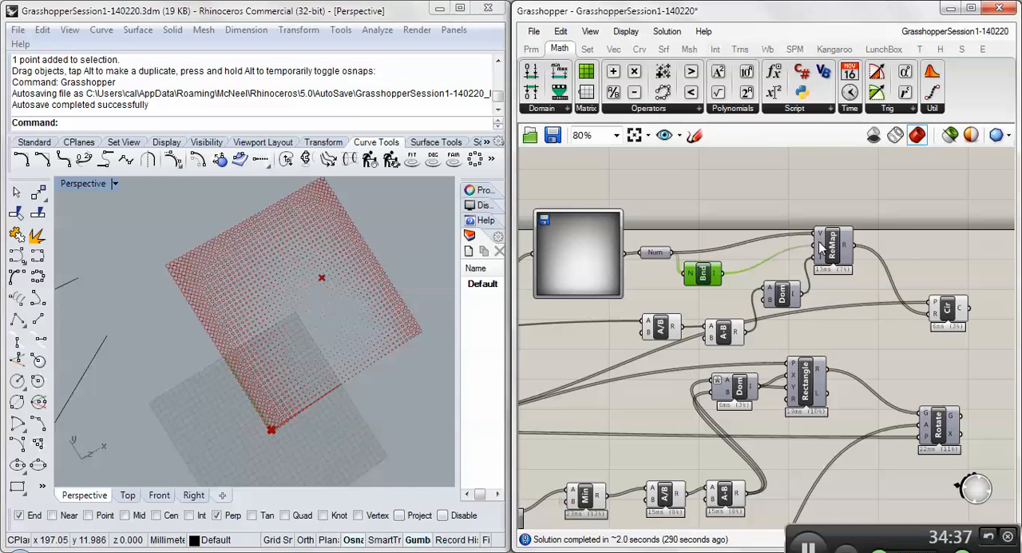
{"action": "right_click_drag", "start_coordinate": [324, 345], "coordinate": [96, 312]}
{"action": "scroll", "coordinate": [246, 319], "scroll_direction": "up", "scroll_amount": 12}
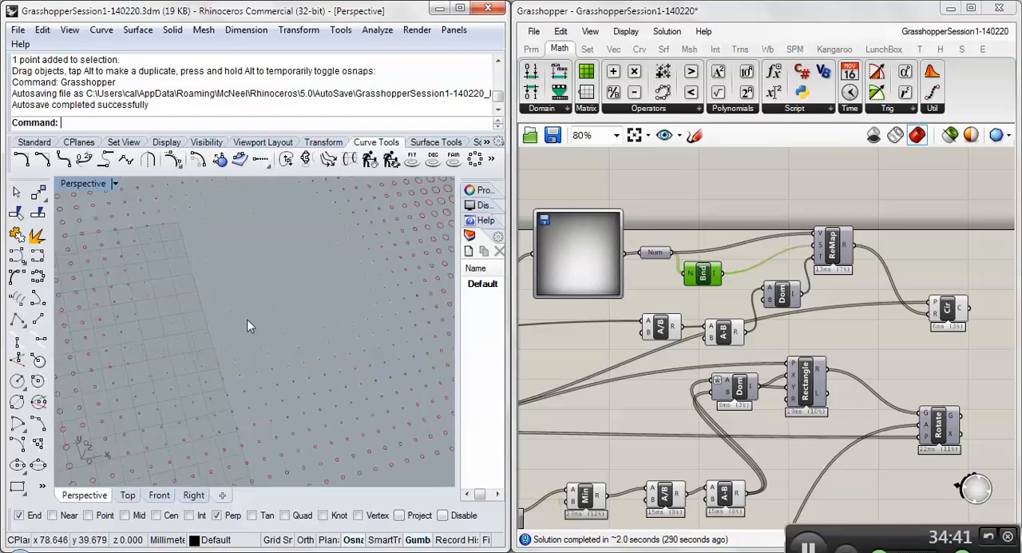
{"action": "scroll", "coordinate": [252, 313], "scroll_direction": "down", "scroll_amount": 8}
{"action": "scroll", "coordinate": [252, 313], "scroll_direction": "down", "scroll_amount": 6}
{"action": "right_click_drag", "start_coordinate": [353, 301], "coordinate": [304, 302]}
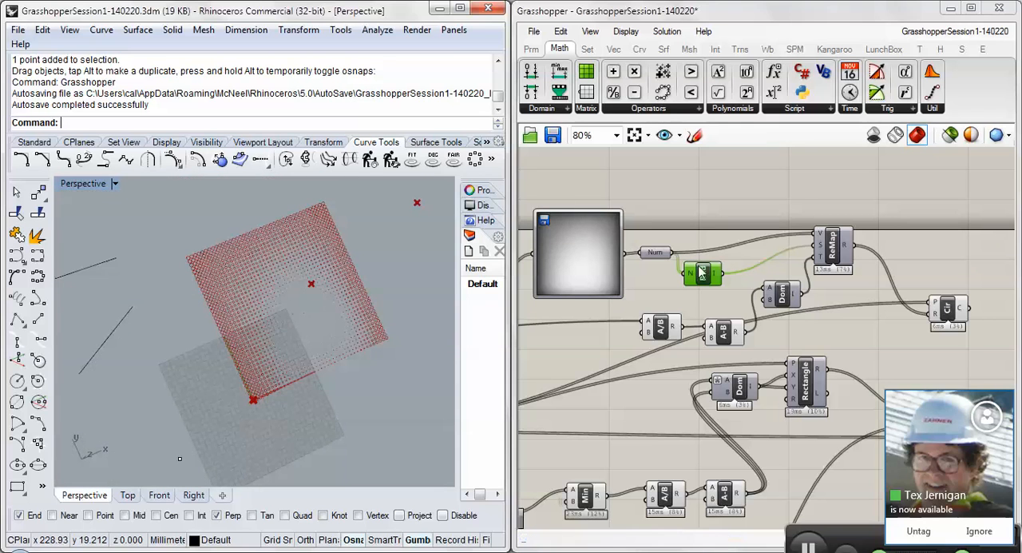
{"action": "left_click_drag", "start_coordinate": [697, 272], "coordinate": [707, 270]}
{"action": "left_click", "coordinate": [935, 312]}
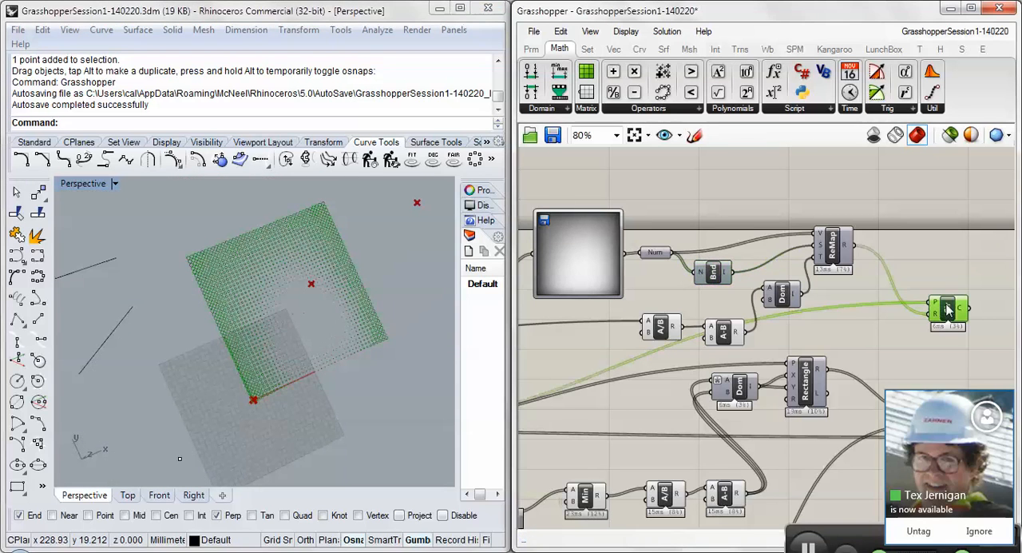
- Load the blue rose photo 125773243_741b69bf48.jpg into the Image Sampler and look over the resulting circle pattern
{"action": "right_click_drag", "start_coordinate": [880, 336], "coordinate": [833, 289]}
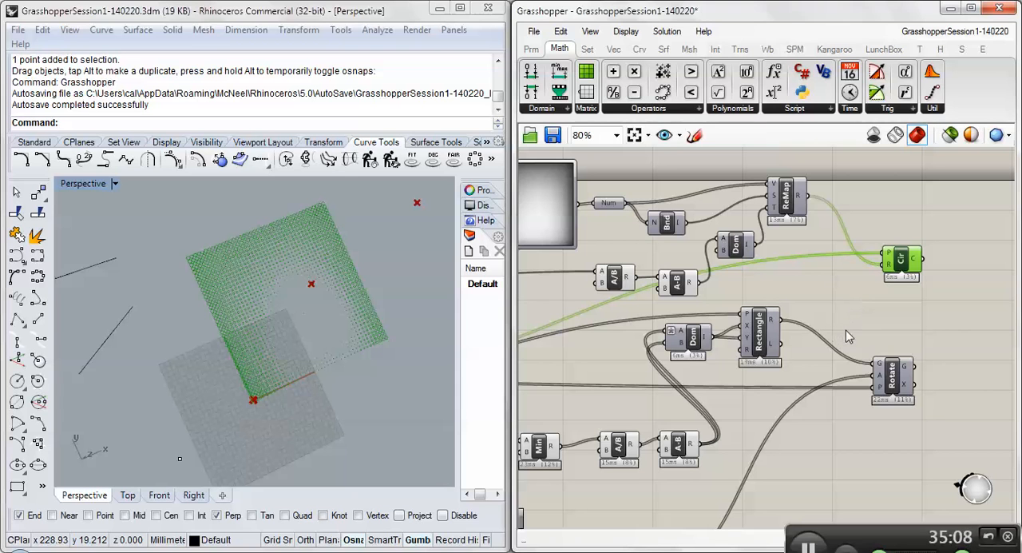
{"action": "right_click_drag", "start_coordinate": [845, 303], "coordinate": [877, 288]}
{"action": "scroll", "coordinate": [876, 288], "scroll_direction": "down", "scroll_amount": 2}
{"action": "right_click_drag", "start_coordinate": [607, 330], "coordinate": [743, 310]}
{"action": "right_click", "coordinate": [802, 199]}
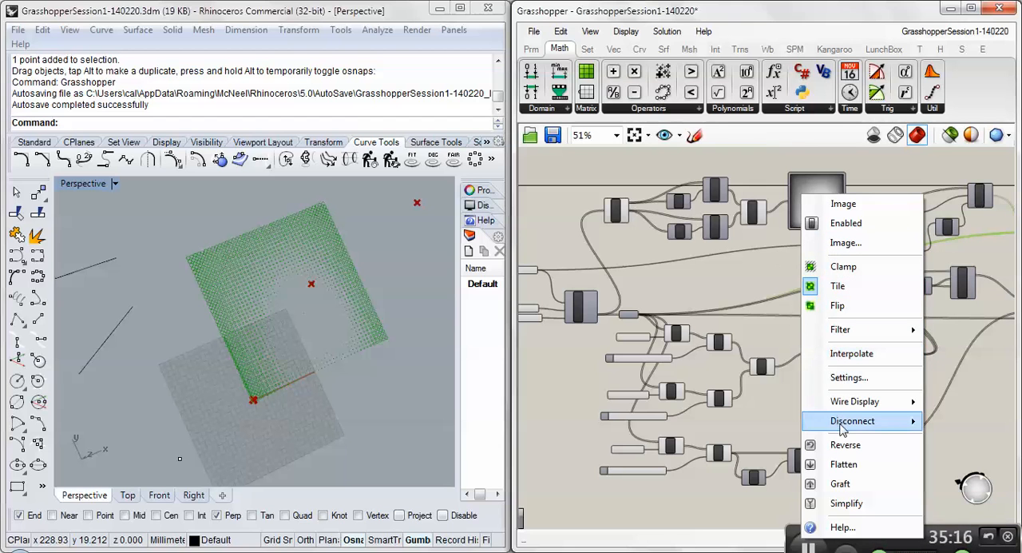
{"action": "left_click", "coordinate": [844, 243]}
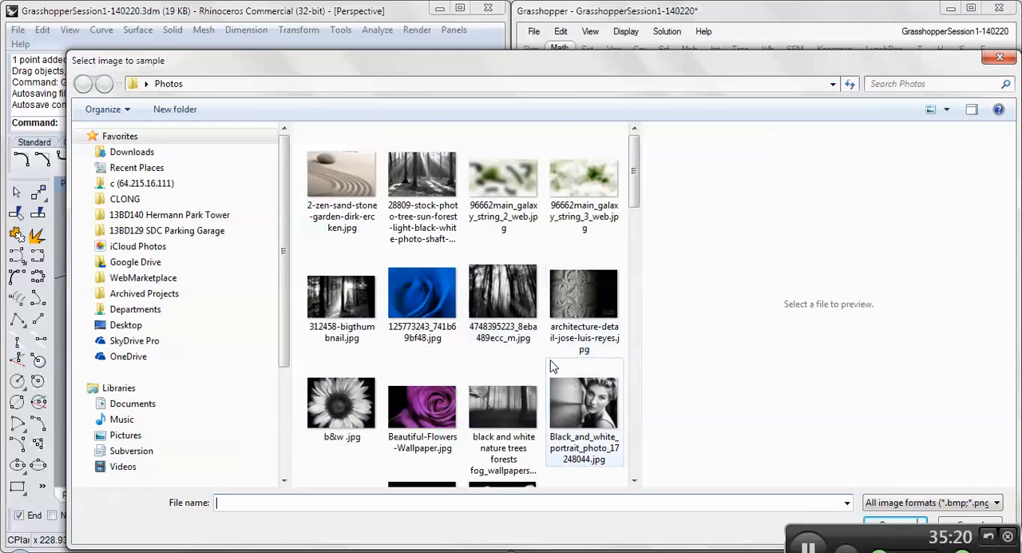
{"action": "double_click", "coordinate": [423, 300]}
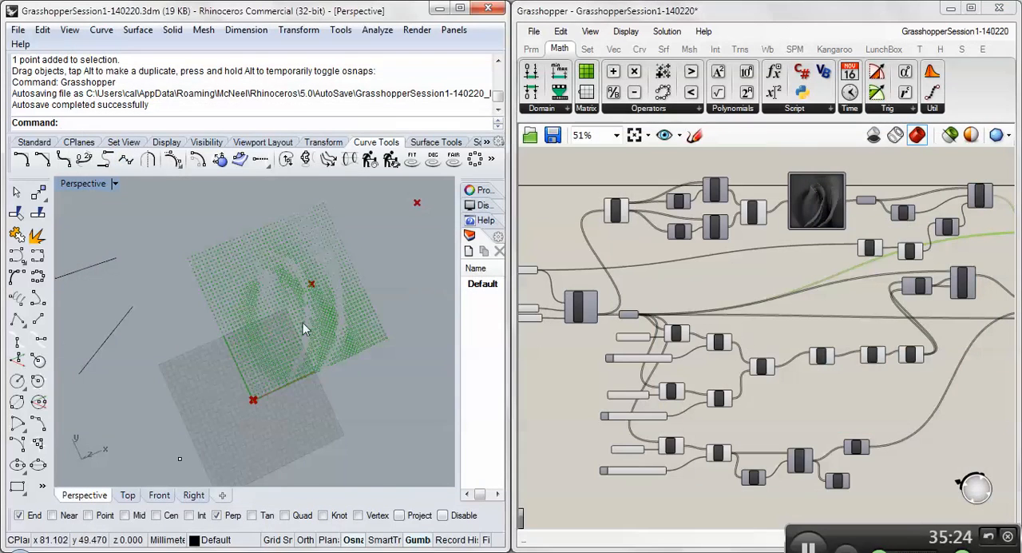
{"action": "right_click_drag", "start_coordinate": [303, 322], "coordinate": [351, 260]}
- Load the sunflower image "b&w .jpg" into the Image Sampler and place a Cylinder component below the Circle component
{"action": "right_click", "coordinate": [809, 207]}
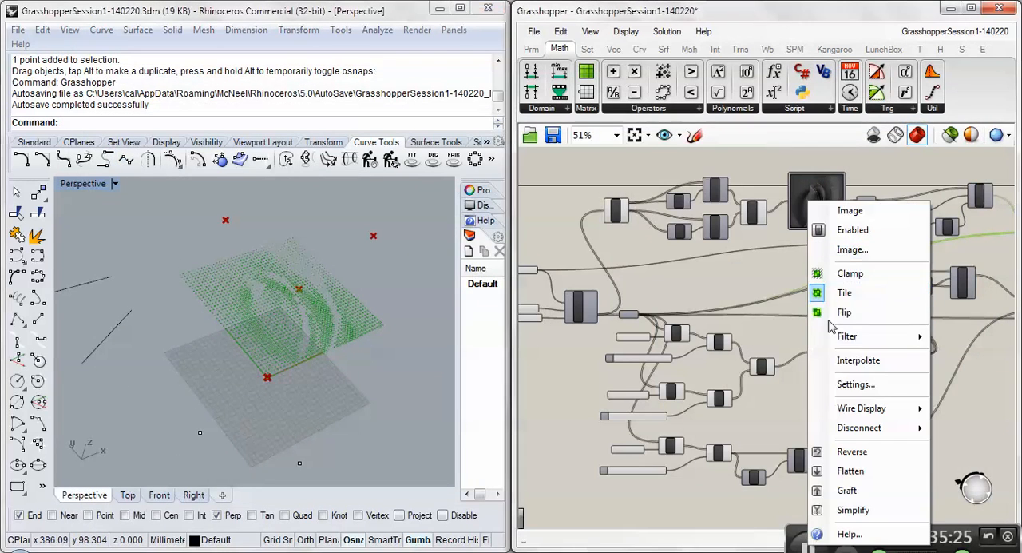
{"action": "left_click", "coordinate": [835, 248]}
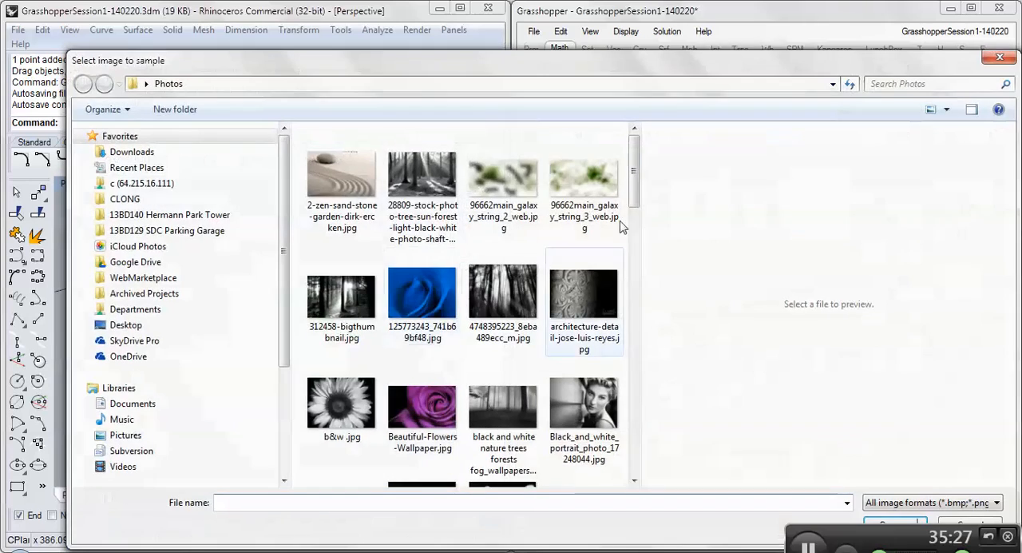
{"action": "double_click", "coordinate": [346, 387]}
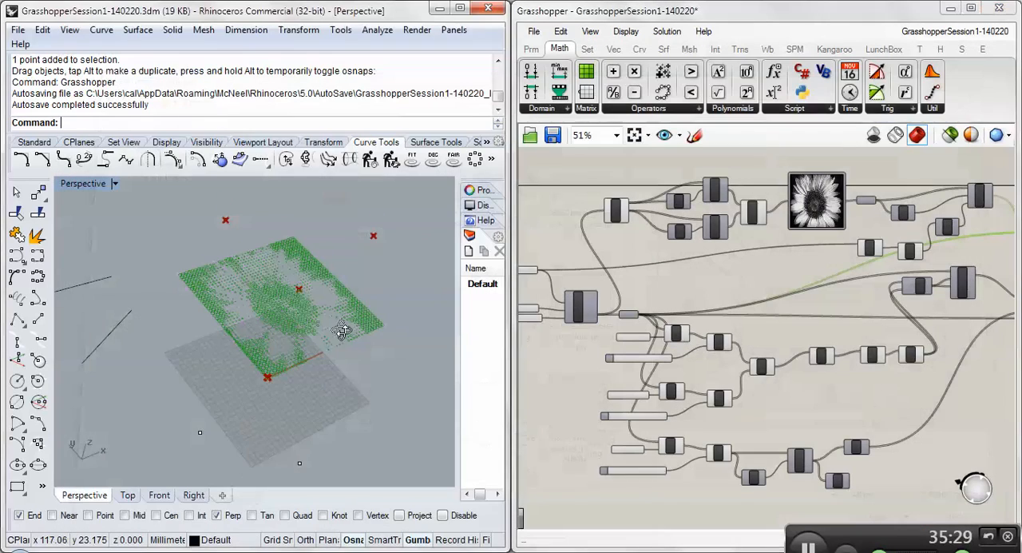
{"action": "mouse_move", "coordinate": [263, 336]}
{"action": "right_mouse_down"}
{"action": "mouse_move", "coordinate": [282, 300]}
{"action": "mouse_move", "coordinate": [278, 331]}
{"action": "right_mouse_up"}
{"action": "scroll", "coordinate": [268, 282], "scroll_direction": "up", "scroll_amount": 5}
{"action": "scroll", "coordinate": [267, 283], "scroll_direction": "down", "scroll_amount": 5}
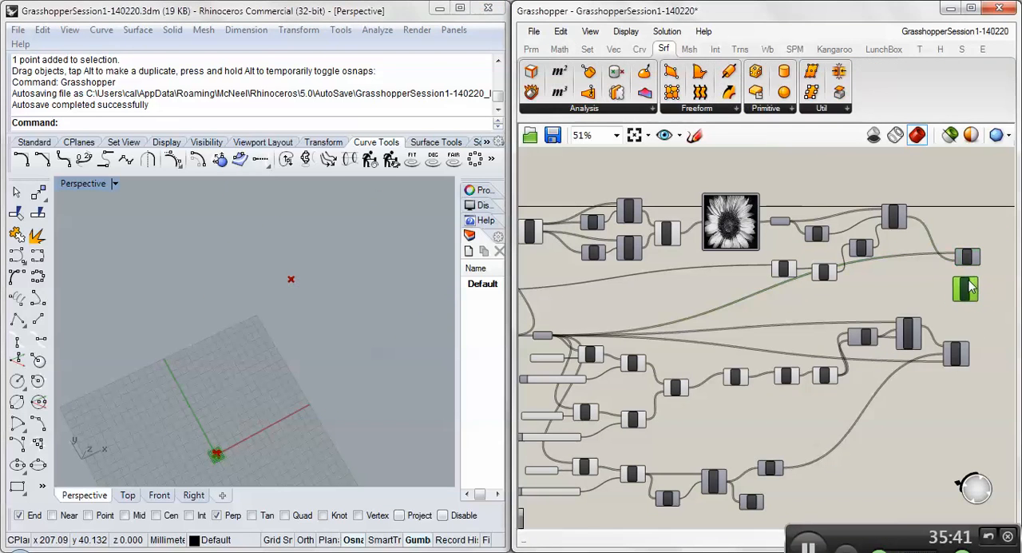
{"action": "scroll", "coordinate": [970, 288], "scroll_direction": "up", "scroll_amount": 2}
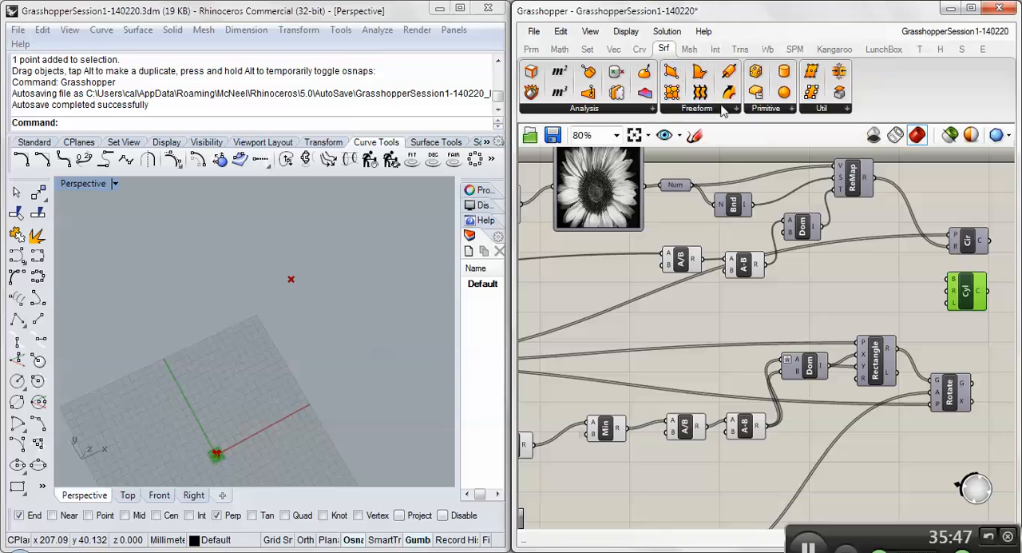
{"action": "left_click", "coordinate": [791, 109]}
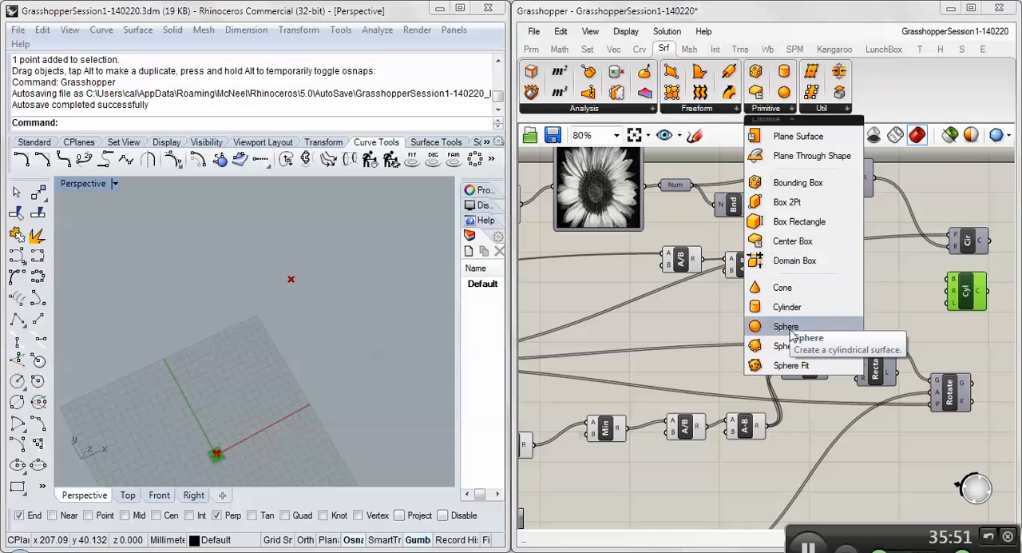
{"action": "left_click", "coordinate": [787, 290]}
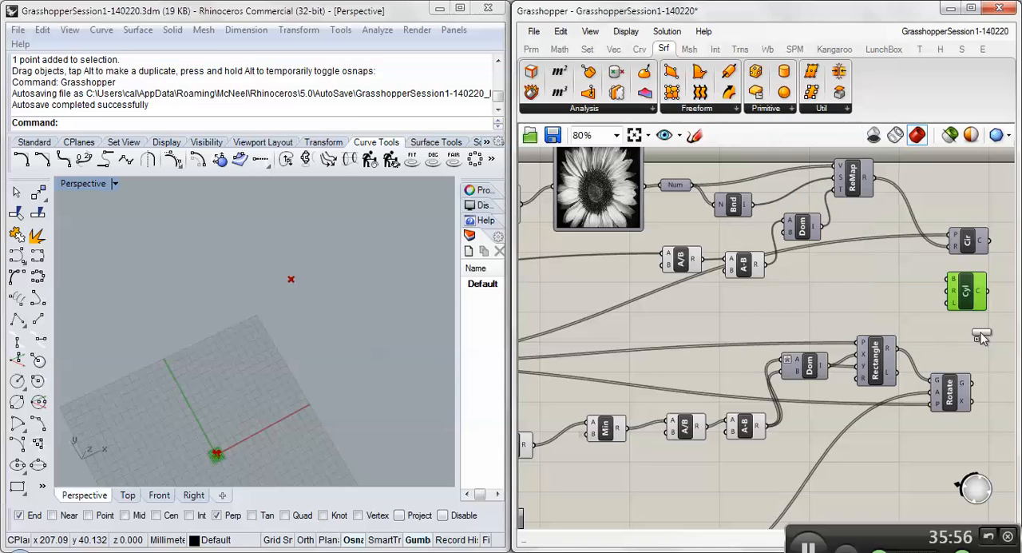
{"action": "left_click", "coordinate": [979, 334]}
{"action": "left_click", "coordinate": [979, 332]}
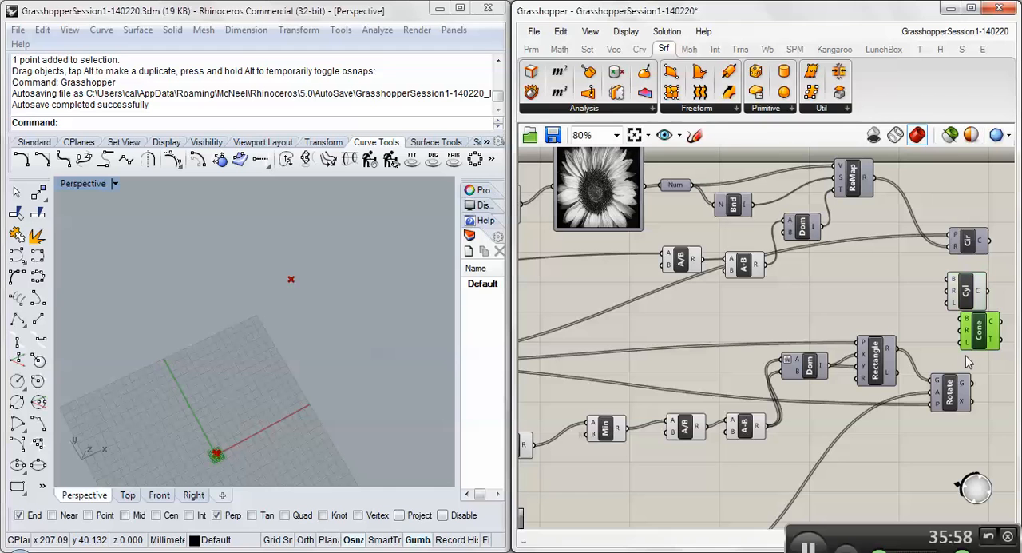
{"action": "key", "text": "Delete"}
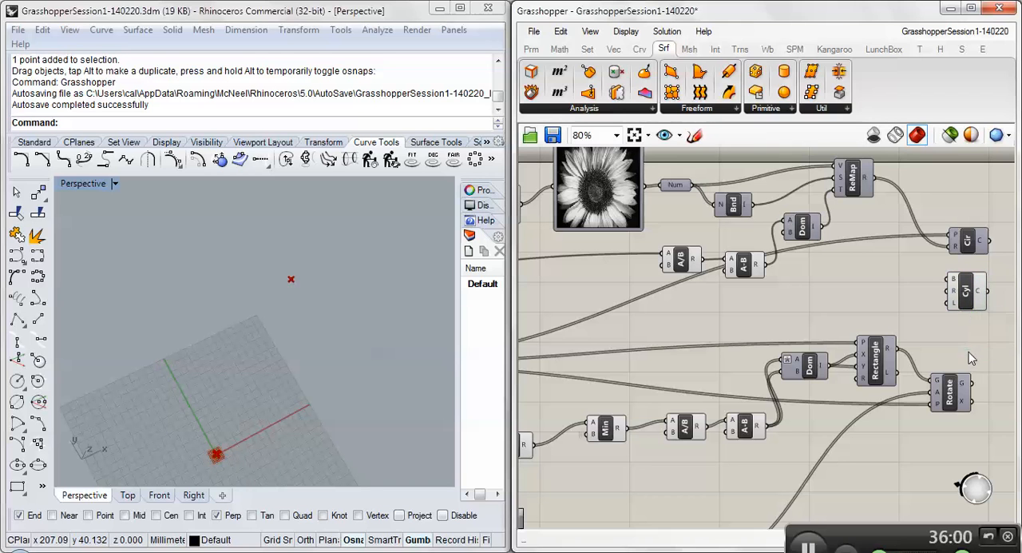
- Connect ReMap's result to the Cylinder component's radius input
{"action": "left_click", "coordinate": [967, 295]}
{"action": "right_click_drag", "start_coordinate": [900, 291], "coordinate": [919, 288]}
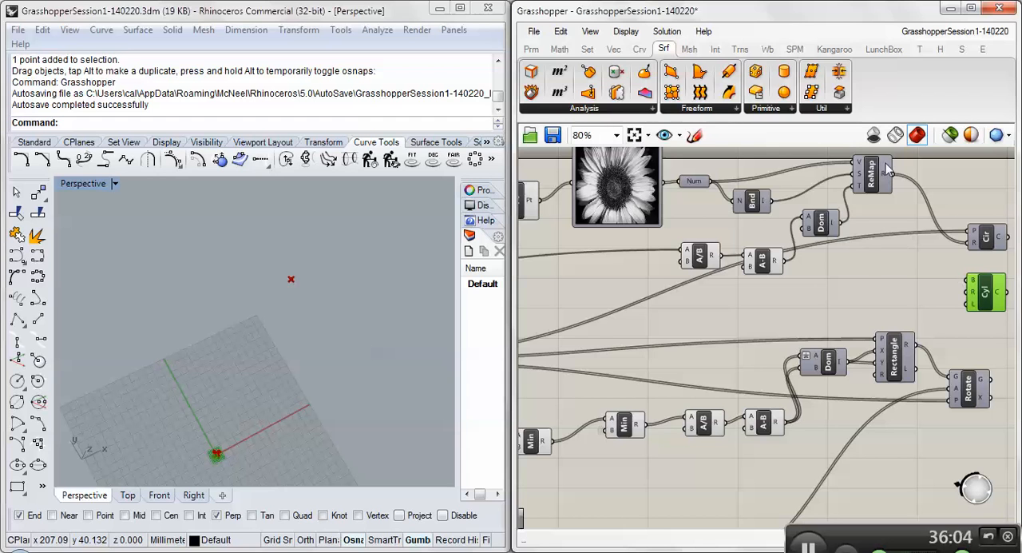
{"action": "mouse_move", "coordinate": [884, 179]}
{"action": "left_click_drag", "start_coordinate": [885, 180], "coordinate": [968, 294]}
- Connect the grid's Pt parameter to the Cylinder component's base input
{"action": "scroll", "coordinate": [811, 307], "scroll_direction": "down", "scroll_amount": 2}
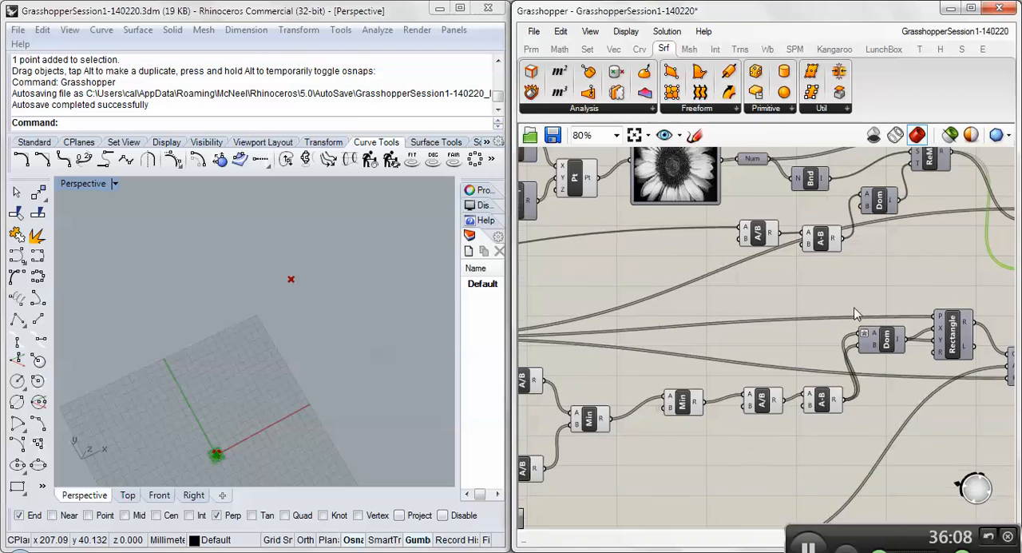
{"action": "scroll", "coordinate": [592, 336], "scroll_direction": "down", "scroll_amount": 1}
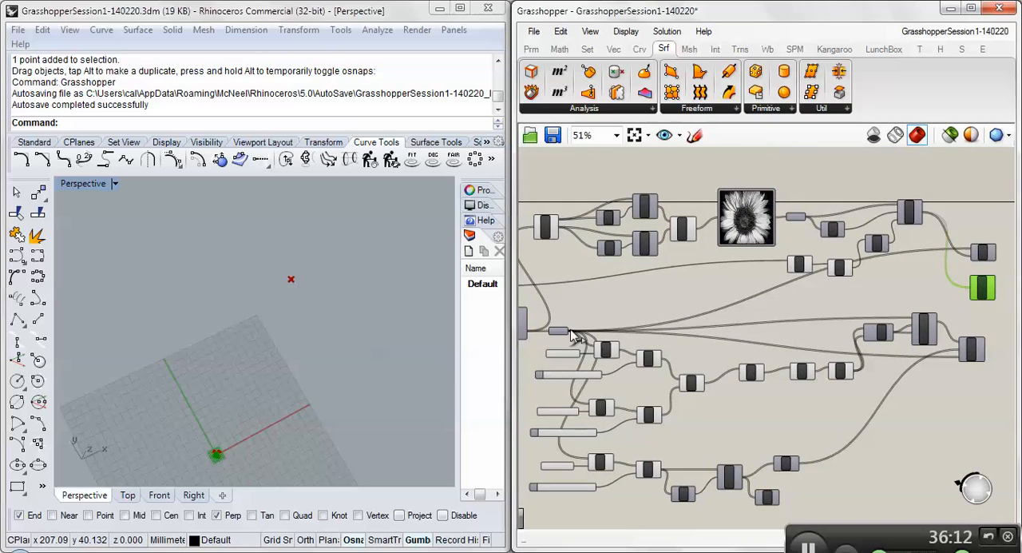
{"action": "scroll", "coordinate": [559, 338], "scroll_direction": "up", "scroll_amount": 3}
{"action": "scroll", "coordinate": [559, 338], "scroll_direction": "down", "scroll_amount": 2}
{"action": "left_click", "coordinate": [585, 330]}
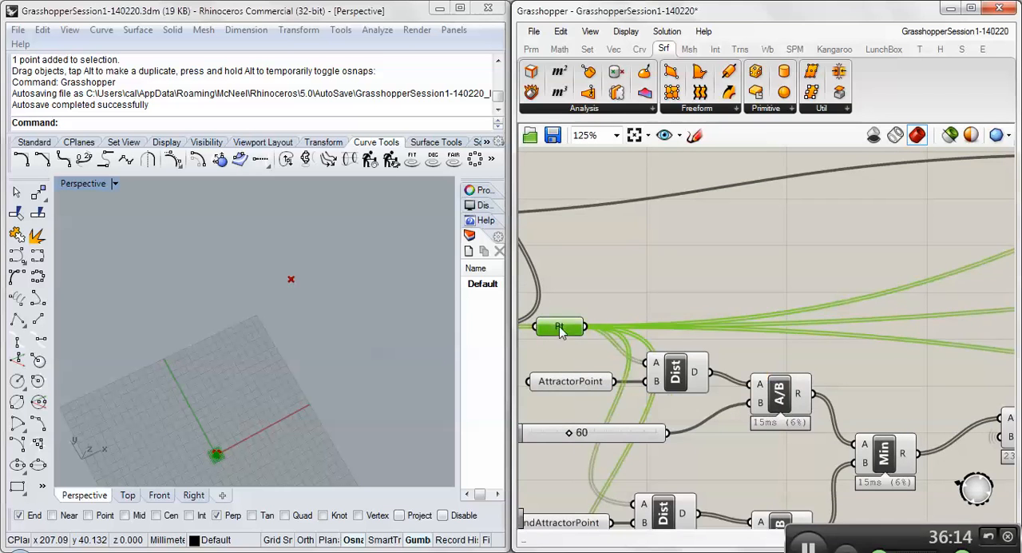
{"action": "mouse_move", "coordinate": [592, 329]}
{"action": "left_mouse_down"}
{"action": "mouse_move", "coordinate": [855, 296]}
{"action": "mouse_move", "coordinate": [902, 279]}
{"action": "mouse_move", "coordinate": [990, 278]}
{"action": "left_mouse_up"}
{"action": "scroll", "coordinate": [879, 288], "scroll_direction": "down", "scroll_amount": 2}
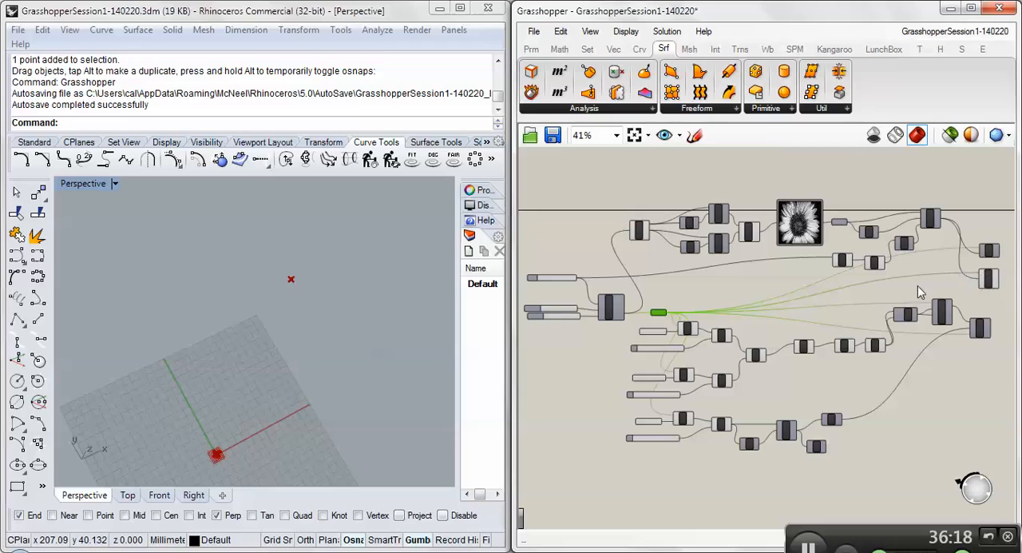
- Examine the generated cylinders across the grid in Rhino's perspective view and the Cylinder component's output, checking whether their ends are open
{"action": "right_click_drag", "start_coordinate": [279, 391], "coordinate": [265, 280]}
{"action": "scroll", "coordinate": [272, 364], "scroll_direction": "up", "scroll_amount": 12}
{"action": "scroll", "coordinate": [273, 363], "scroll_direction": "up", "scroll_amount": 2}
{"action": "scroll", "coordinate": [273, 363], "scroll_direction": "down", "scroll_amount": 15}
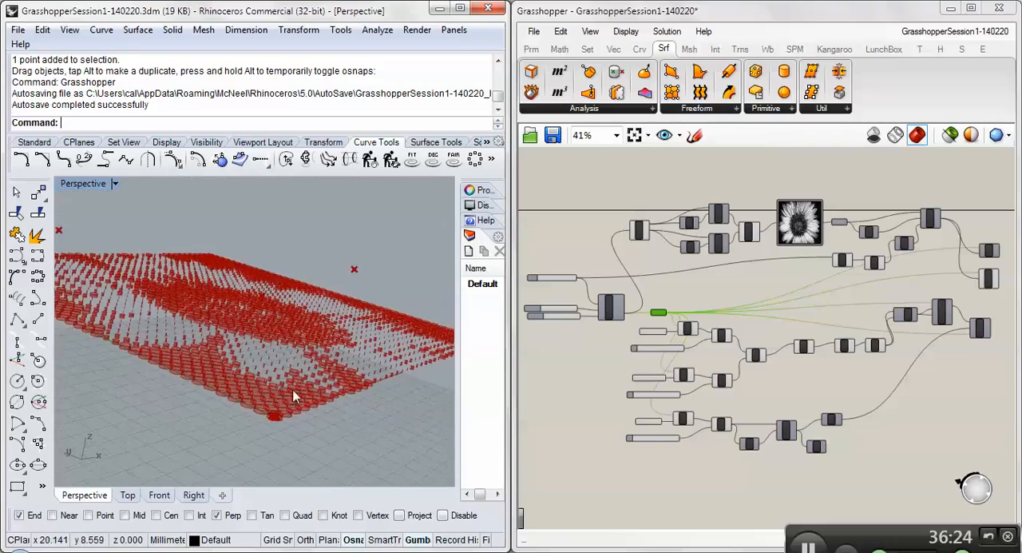
{"action": "scroll", "coordinate": [280, 391], "scroll_direction": "up", "scroll_amount": 8}
{"action": "scroll", "coordinate": [265, 390], "scroll_direction": "down", "scroll_amount": 10}
{"action": "right_click_drag", "start_coordinate": [260, 387], "coordinate": [229, 370]}
{"action": "scroll", "coordinate": [228, 371], "scroll_direction": "down", "scroll_amount": 6}
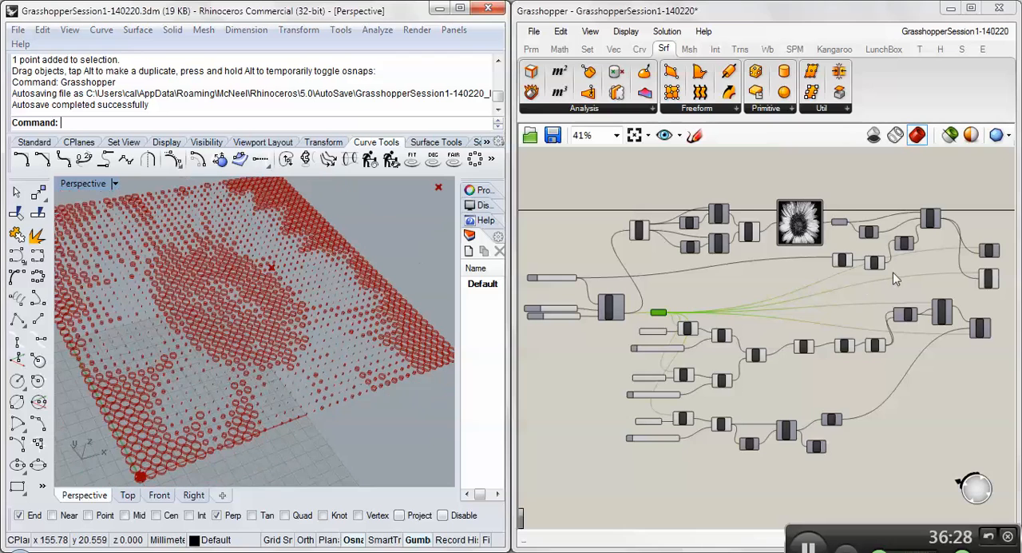
{"action": "scroll", "coordinate": [800, 270], "scroll_direction": "up", "scroll_amount": 5}
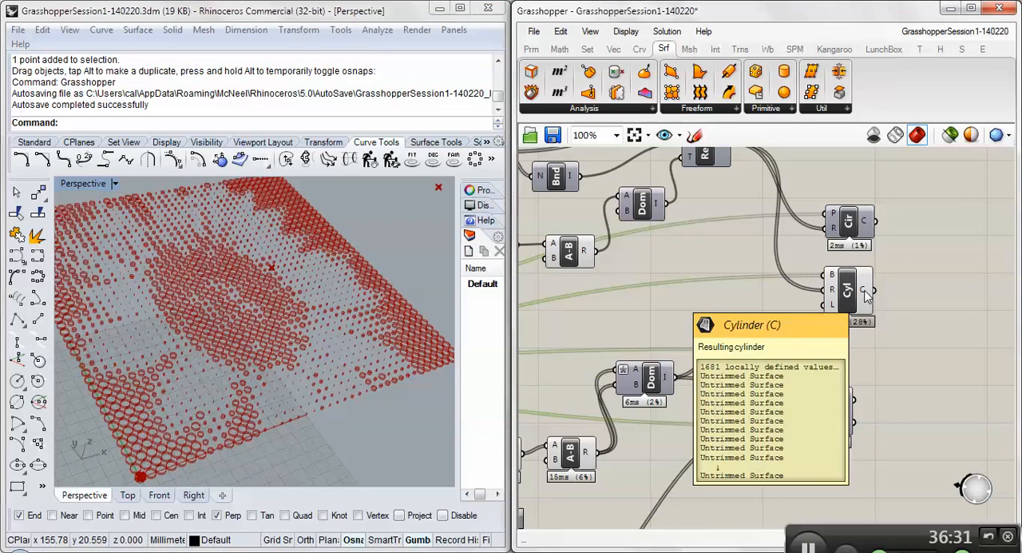
{"action": "scroll", "coordinate": [254, 431], "scroll_direction": "up", "scroll_amount": 8}
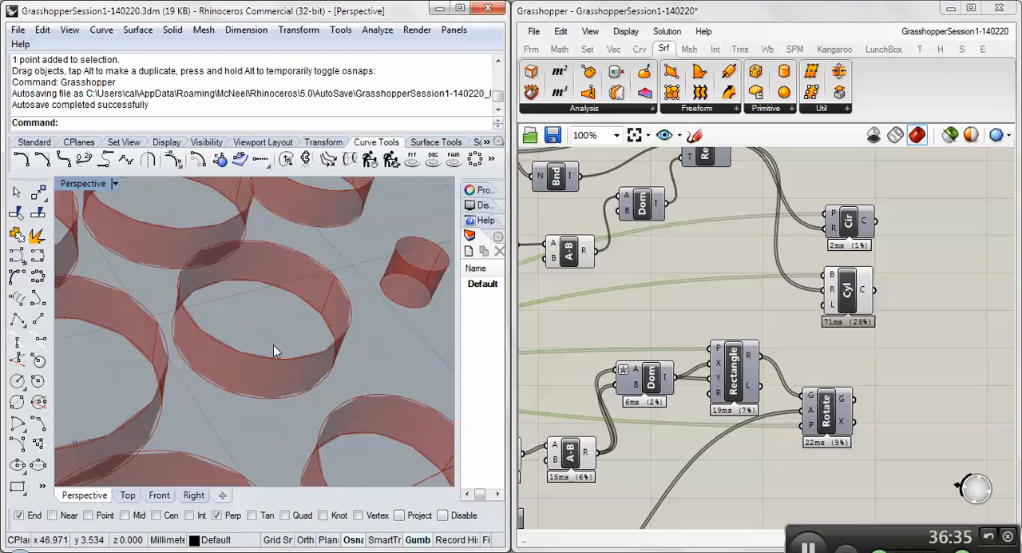
{"action": "scroll", "coordinate": [272, 350], "scroll_direction": "down", "scroll_amount": 6}
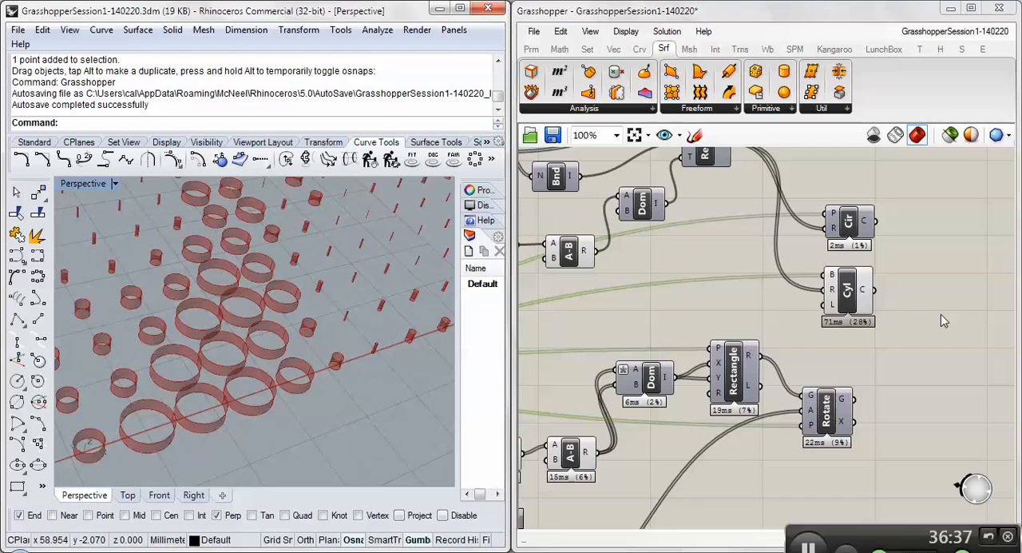
- Add a Cap Holes component beside Cylinder and connect the Cylinder output to its Brep input
{"action": "double_click", "coordinate": [940, 314]}
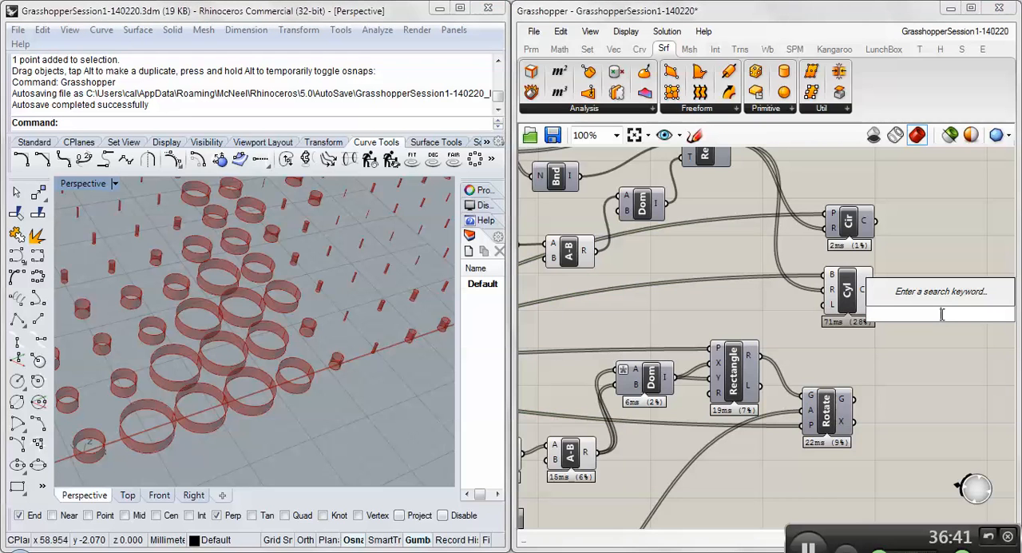
{"action": "type", "text": "cap"}
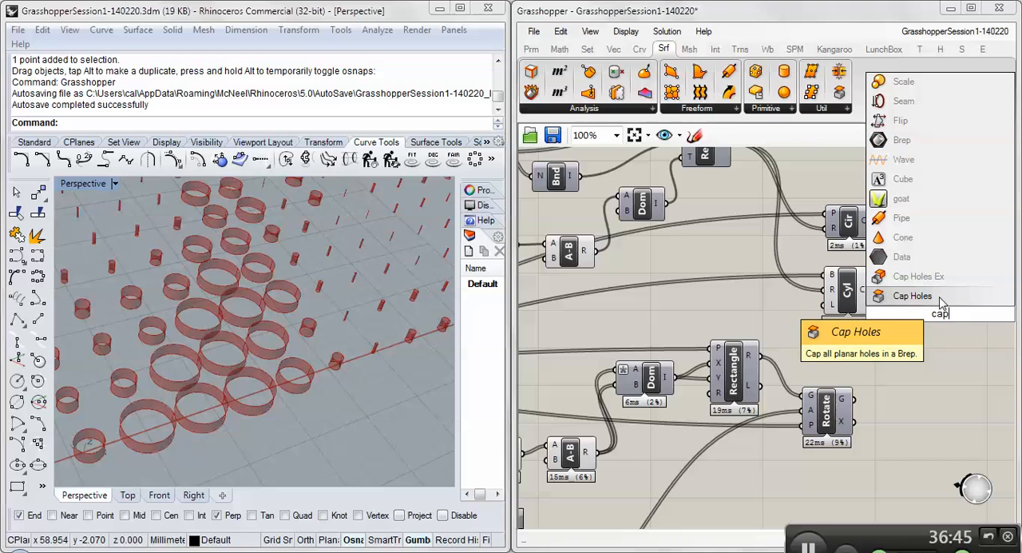
{"action": "left_click", "coordinate": [912, 296]}
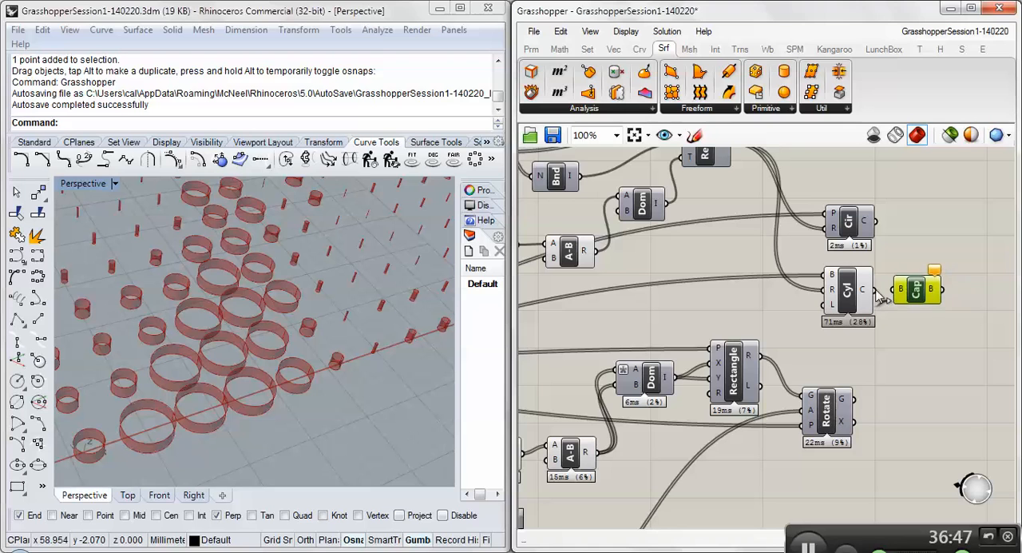
{"action": "left_click", "coordinate": [897, 330]}
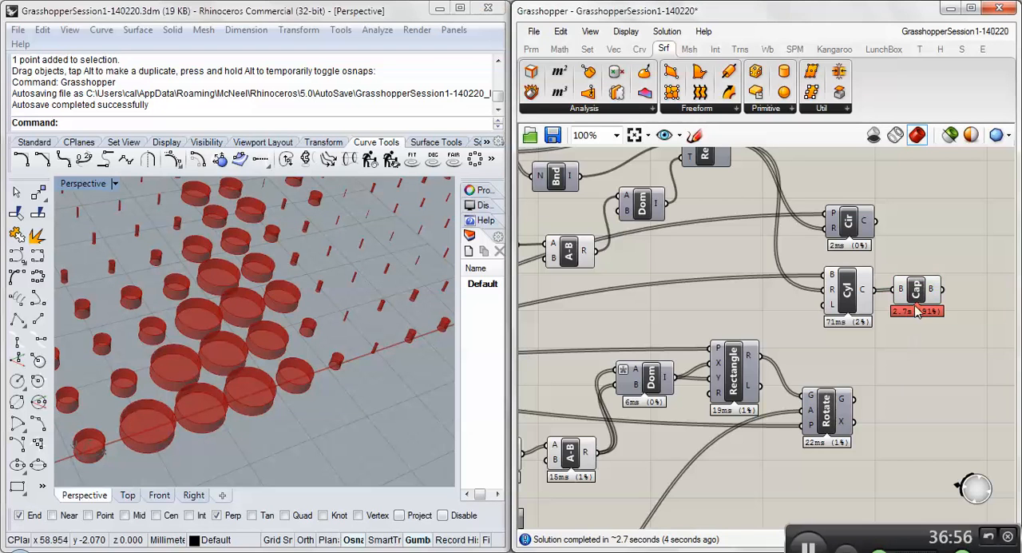
- Inspect the capped cylinders up close in Rhino's perspective view and check the Cap Holes component's computation time
{"action": "left_click", "coordinate": [917, 296]}
{"action": "right_click_drag", "start_coordinate": [398, 322], "coordinate": [316, 317]}
{"action": "left_click", "coordinate": [877, 364]}
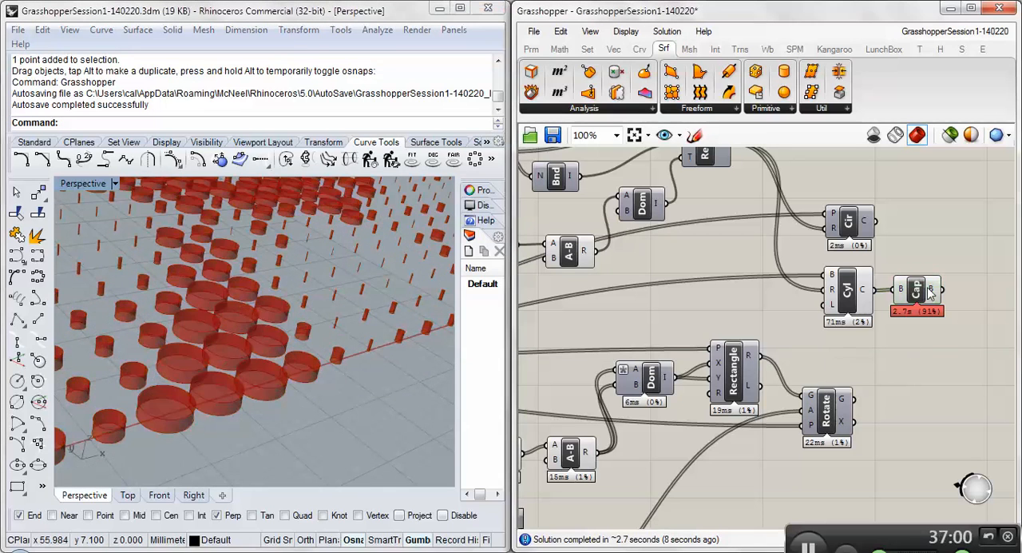
{"action": "left_click", "coordinate": [920, 293]}
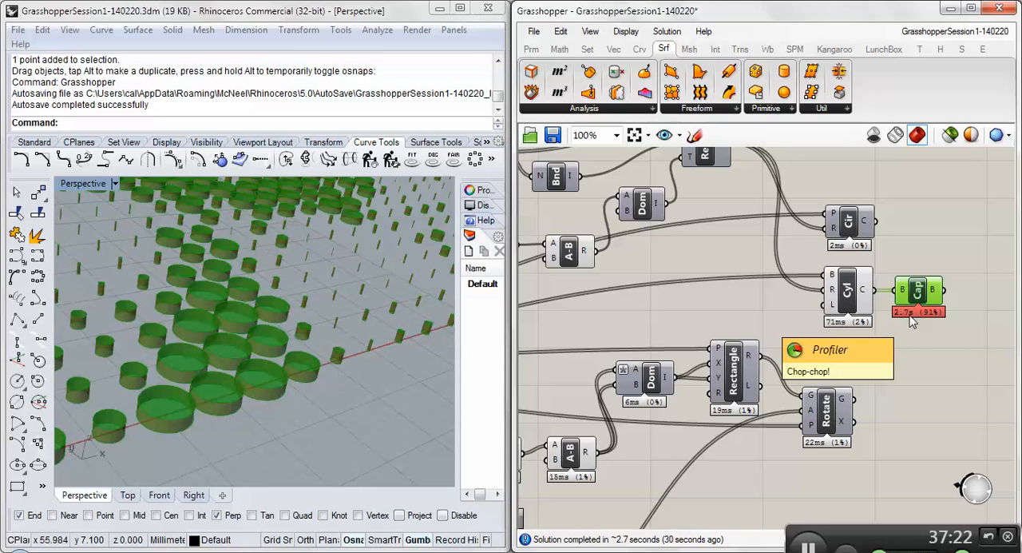
- Review the Profiler widget's visibility and threshold settings in Grasshopper's widget preferences, and close the settings
{"action": "left_click", "coordinate": [585, 34]}
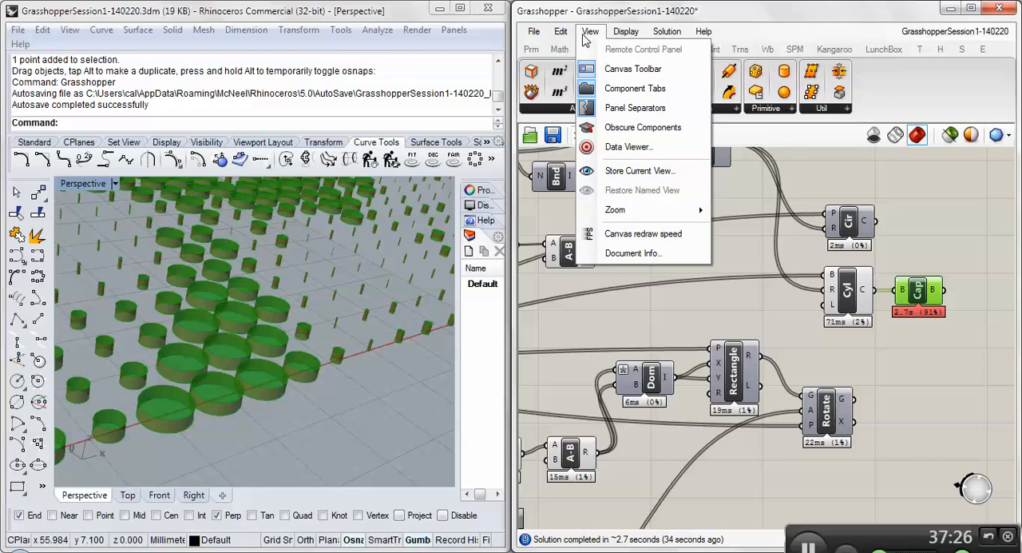
{"action": "left_click", "coordinate": [561, 34]}
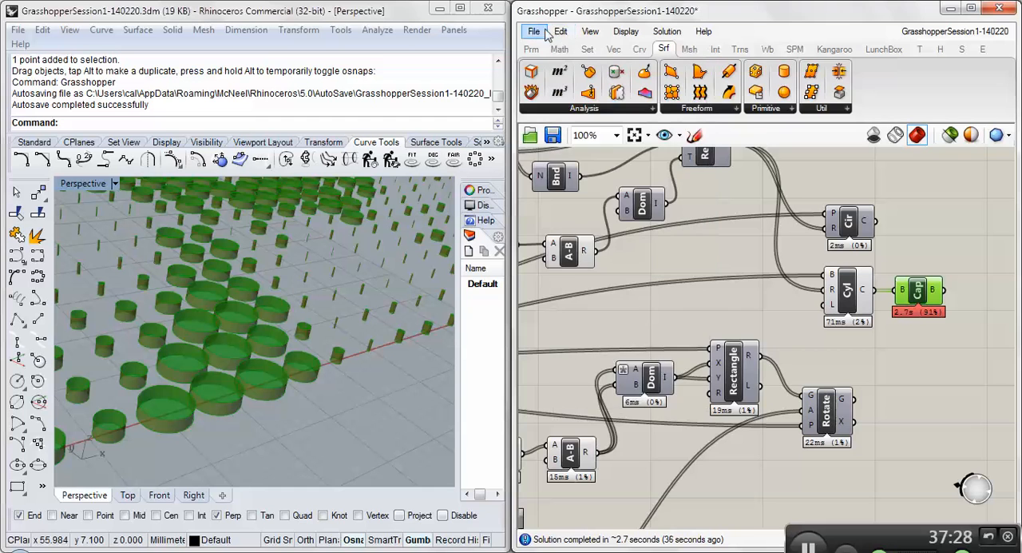
{"action": "left_click", "coordinate": [562, 32]}
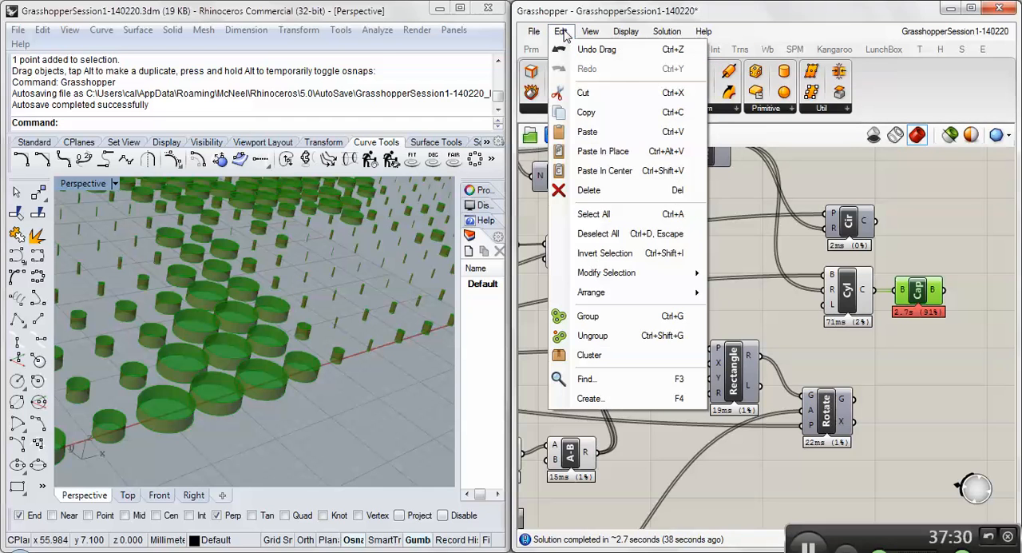
{"action": "mouse_move", "coordinate": [627, 31]}
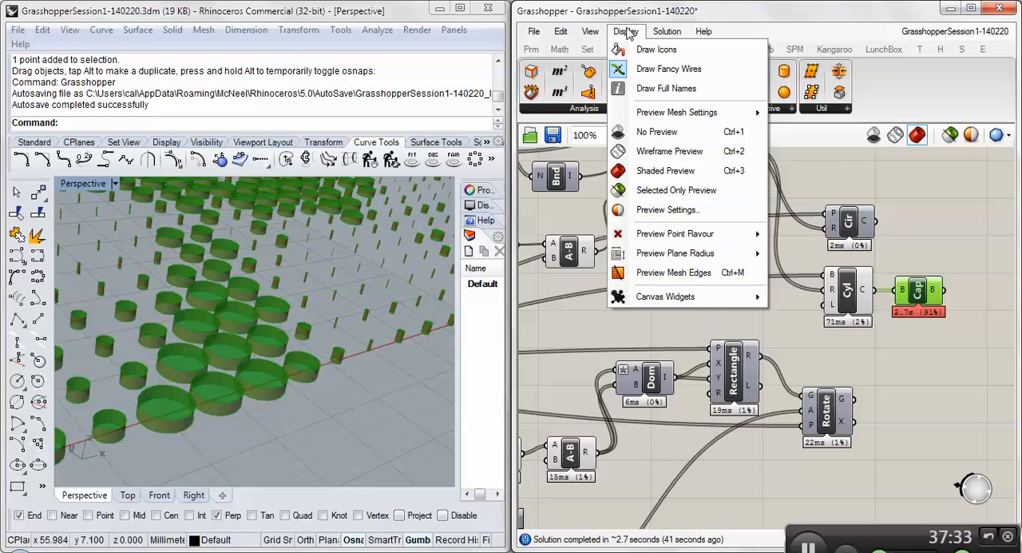
{"action": "mouse_move", "coordinate": [537, 31]}
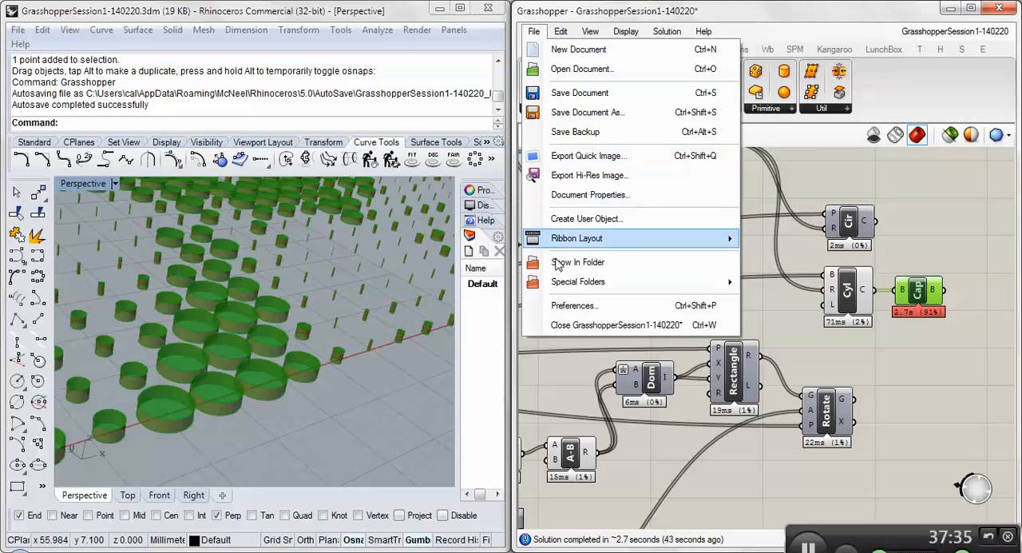
{"action": "left_click", "coordinate": [563, 308]}
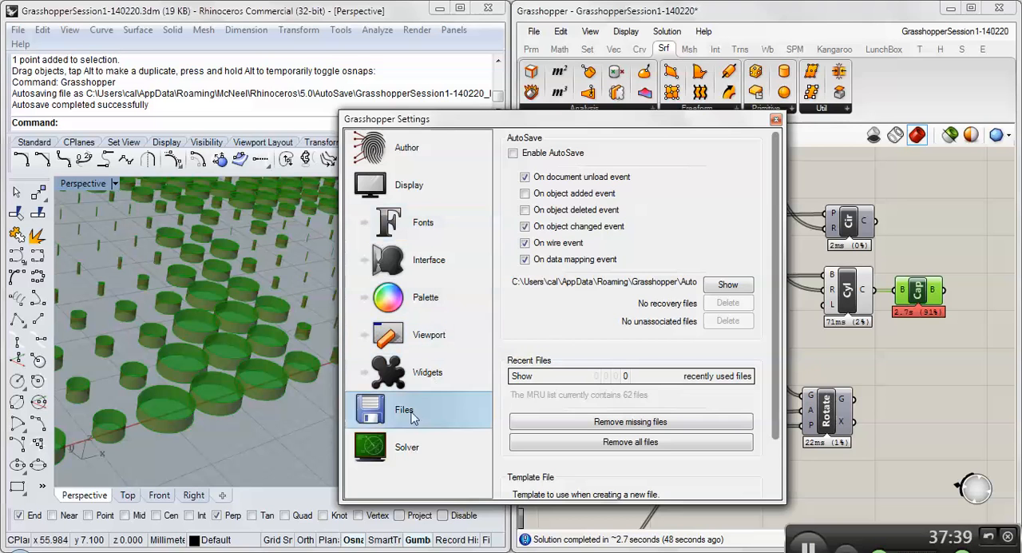
{"action": "left_click", "coordinate": [443, 439]}
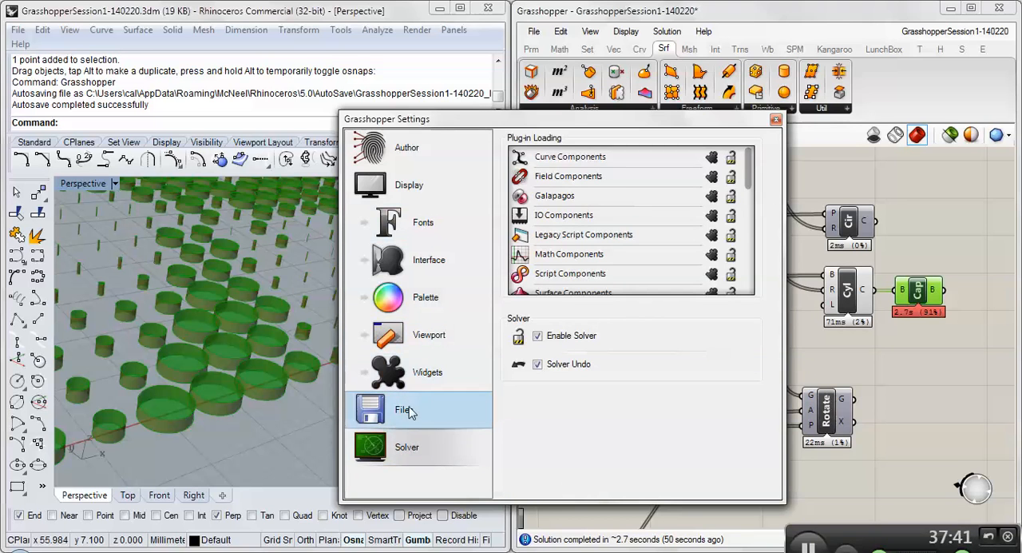
{"action": "left_click", "coordinate": [419, 384]}
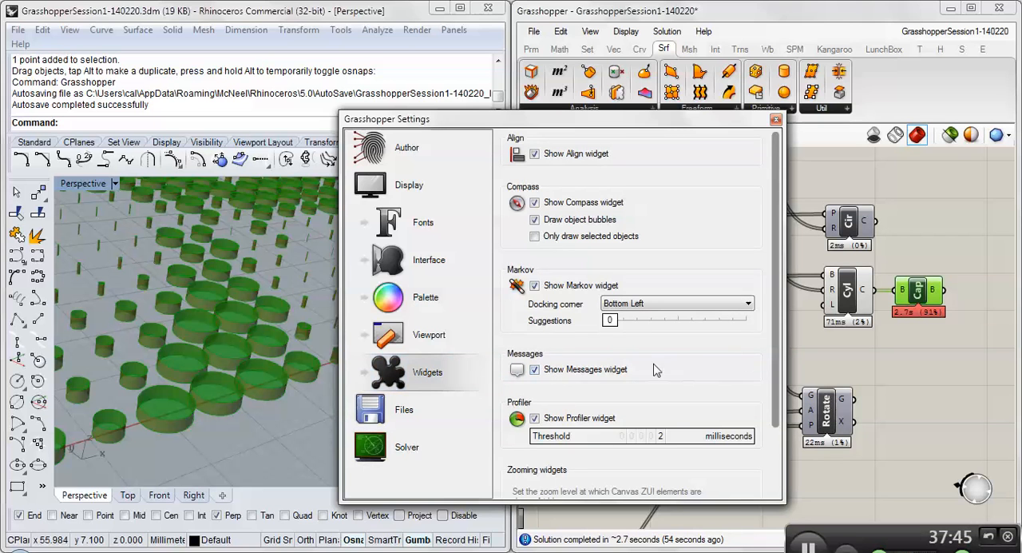
{"action": "left_click", "coordinate": [533, 31]}
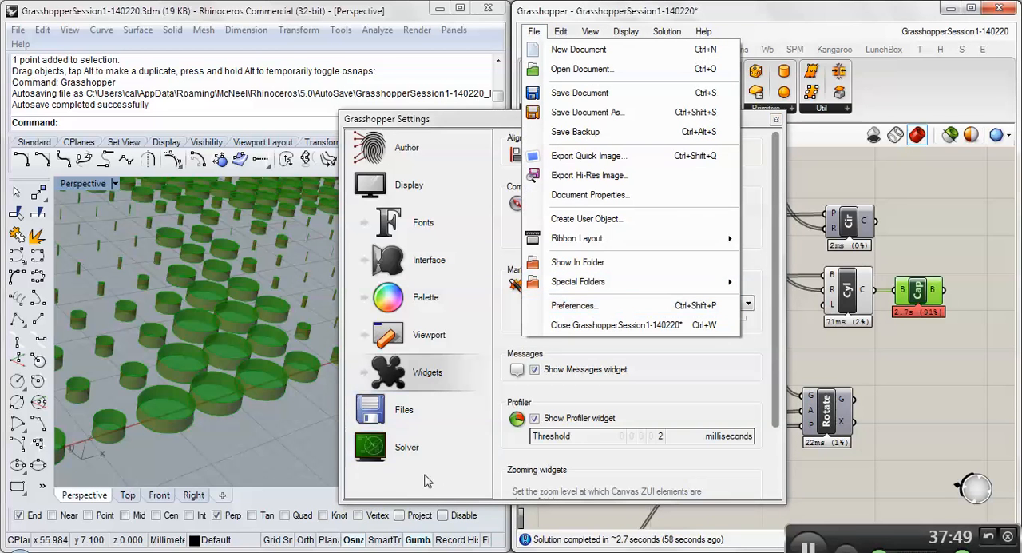
{"action": "left_click", "coordinate": [425, 369]}
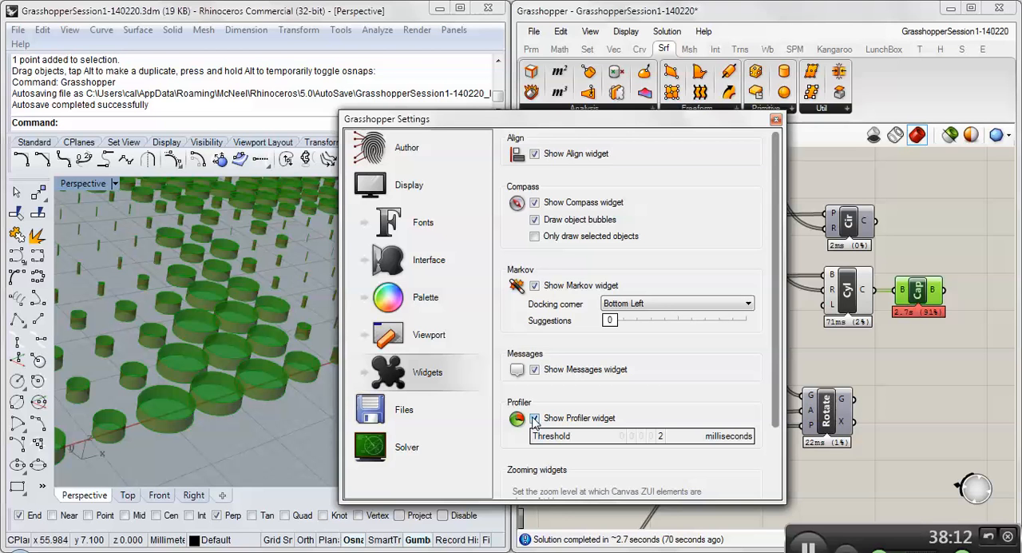
{"action": "left_click", "coordinate": [774, 121]}
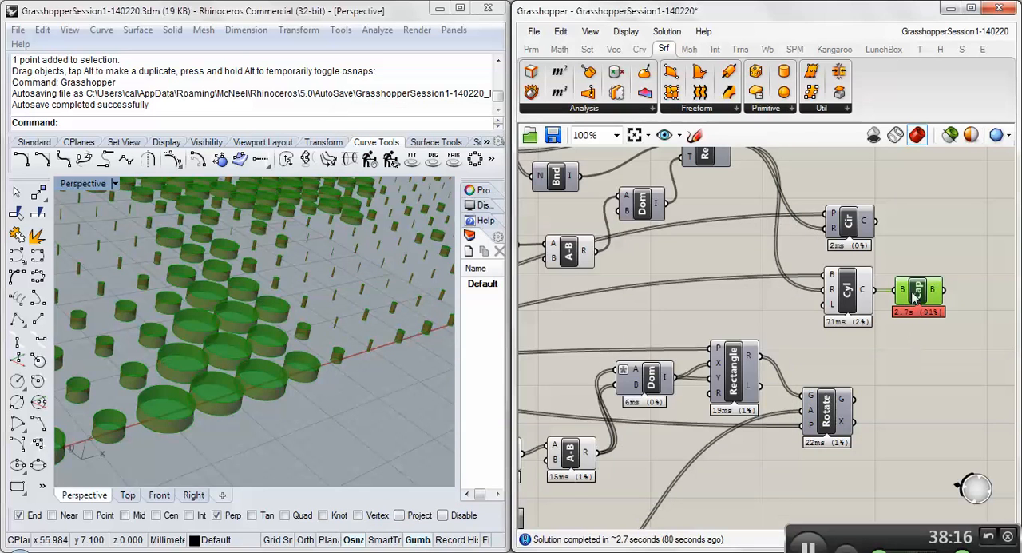
- Disable the Cap Holes component attached to the Cylinder output
{"action": "scroll", "coordinate": [916, 296], "scroll_direction": "down", "scroll_amount": 5}
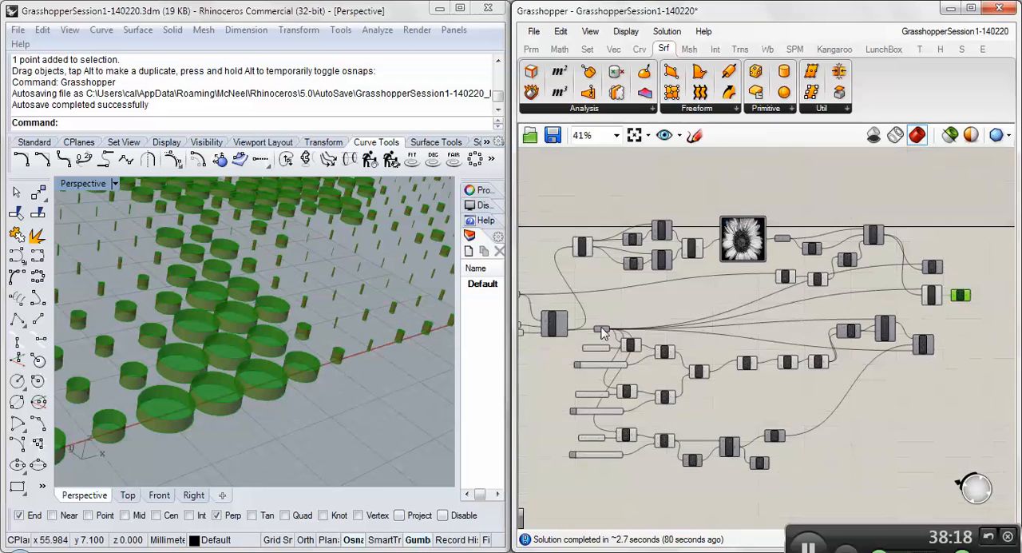
{"action": "scroll", "coordinate": [867, 302], "scroll_direction": "up", "scroll_amount": 5}
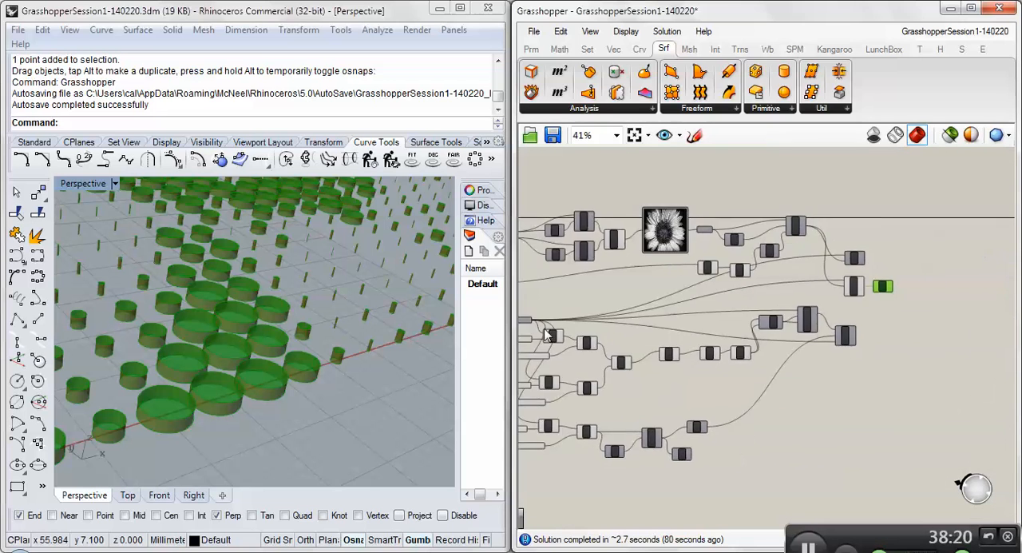
{"action": "right_click", "coordinate": [892, 266]}
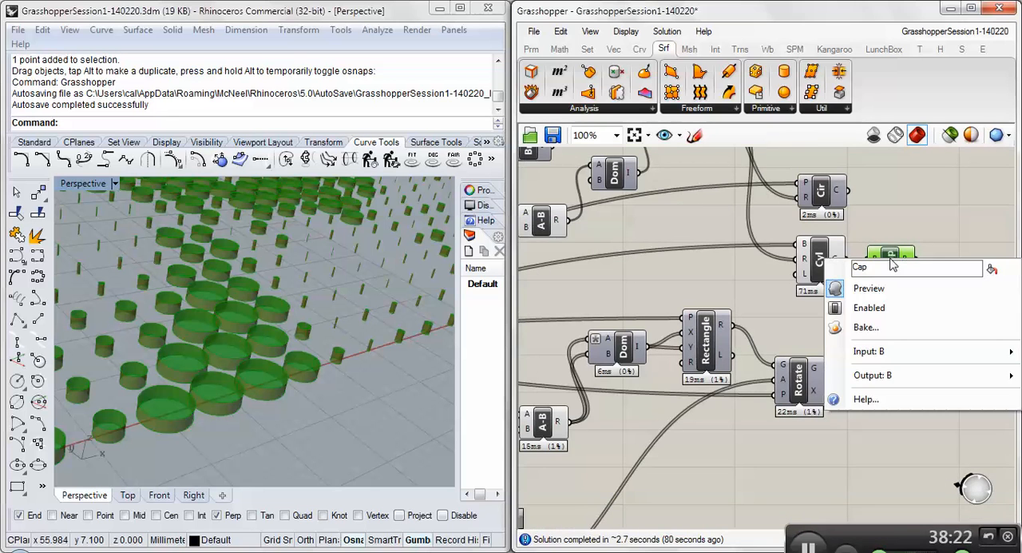
{"action": "left_click", "coordinate": [870, 308]}
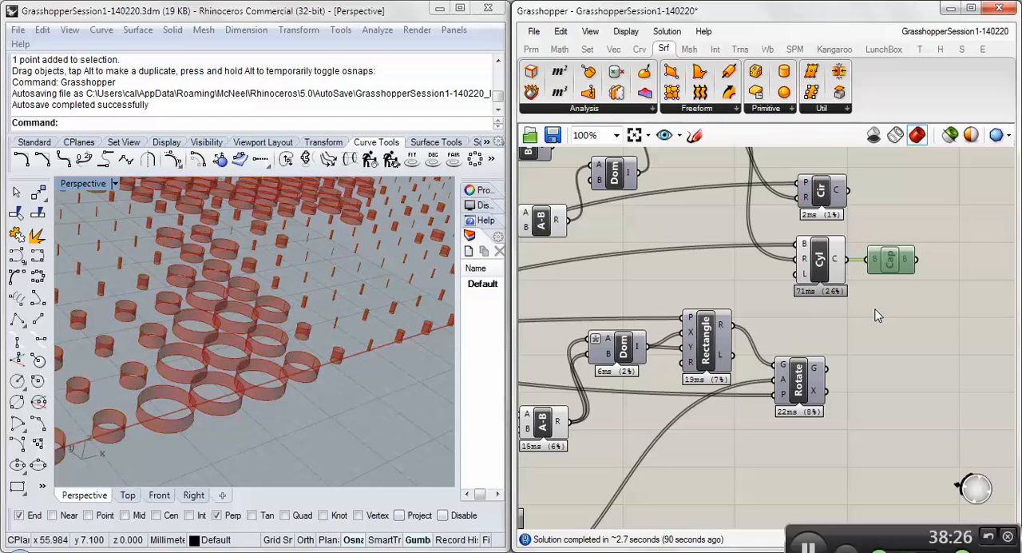
{"action": "left_click", "coordinate": [819, 263]}
{"action": "left_click", "coordinate": [892, 264]}
- Examine the Cylinder component's length input, the whole cylinder pattern in Rhino's perspective view, and the attractor branch's Min components
{"action": "right_click_drag", "start_coordinate": [805, 318], "coordinate": [821, 315]}
{"action": "left_click", "coordinate": [839, 269]}
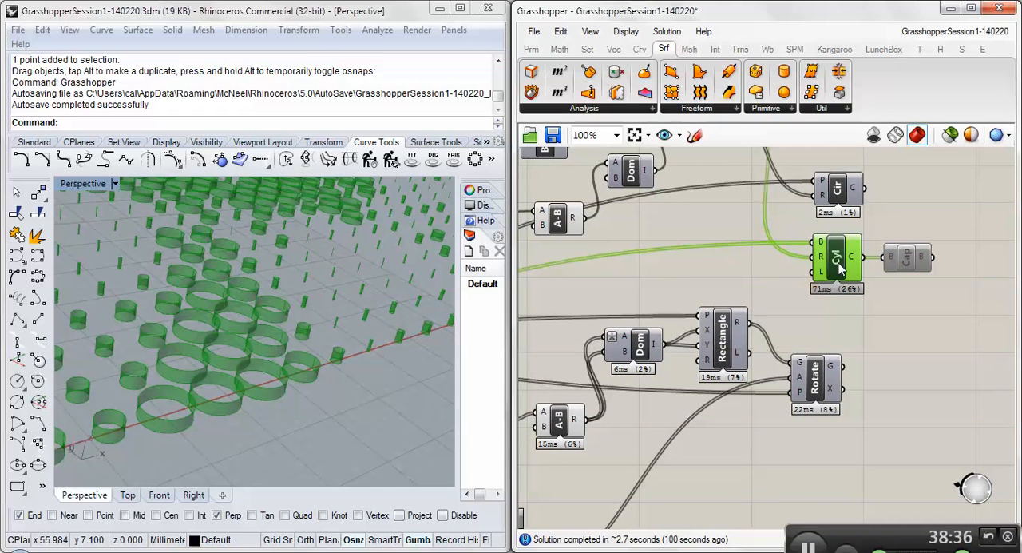
{"action": "right_click_drag", "start_coordinate": [779, 267], "coordinate": [869, 265]}
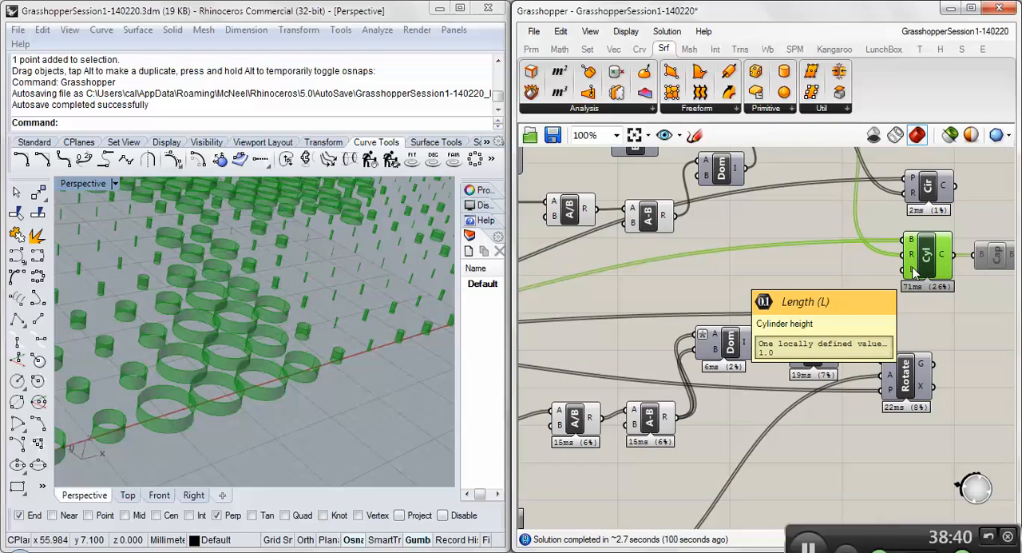
{"action": "scroll", "coordinate": [913, 267], "scroll_direction": "down", "scroll_amount": 6}
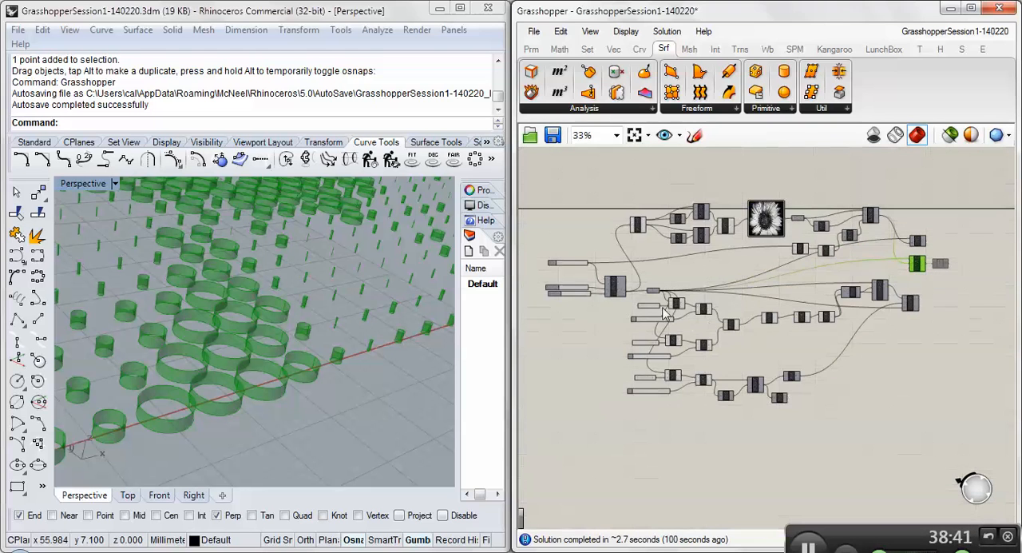
{"action": "right_click_drag", "start_coordinate": [282, 305], "coordinate": [277, 380]}
{"action": "scroll", "coordinate": [272, 380], "scroll_direction": "down", "scroll_amount": 15}
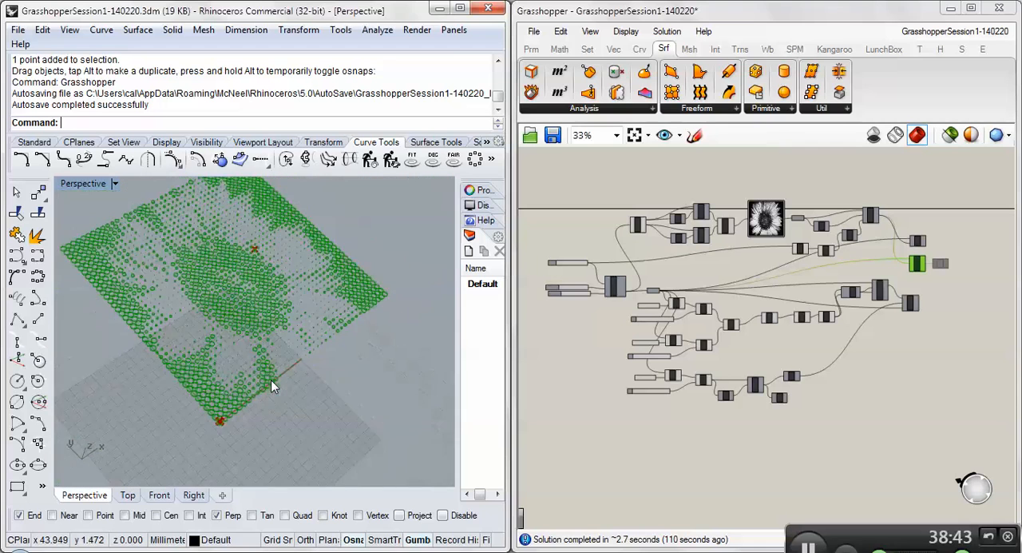
{"action": "scroll", "coordinate": [260, 294], "scroll_direction": "up", "scroll_amount": 4}
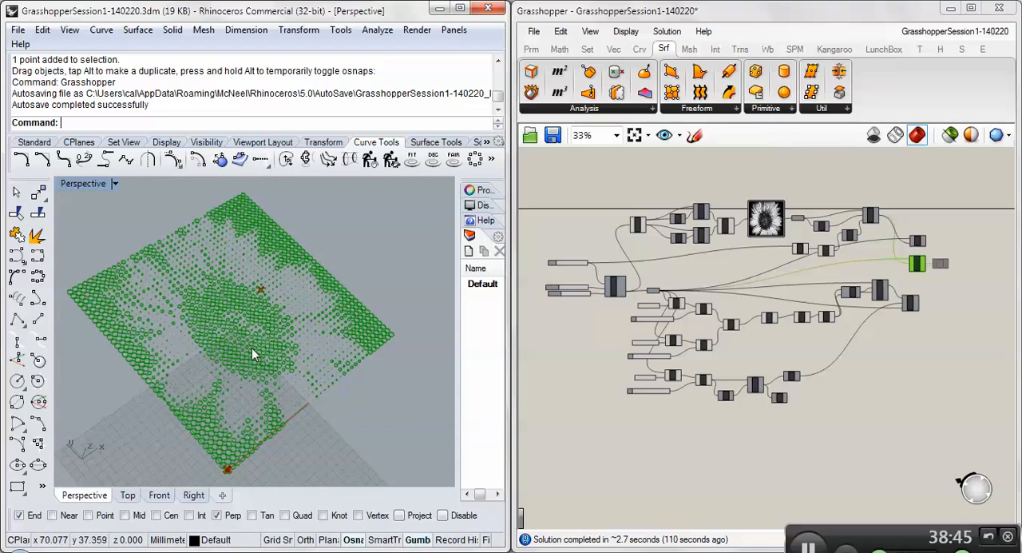
{"action": "right_click_drag", "start_coordinate": [252, 348], "coordinate": [192, 298]}
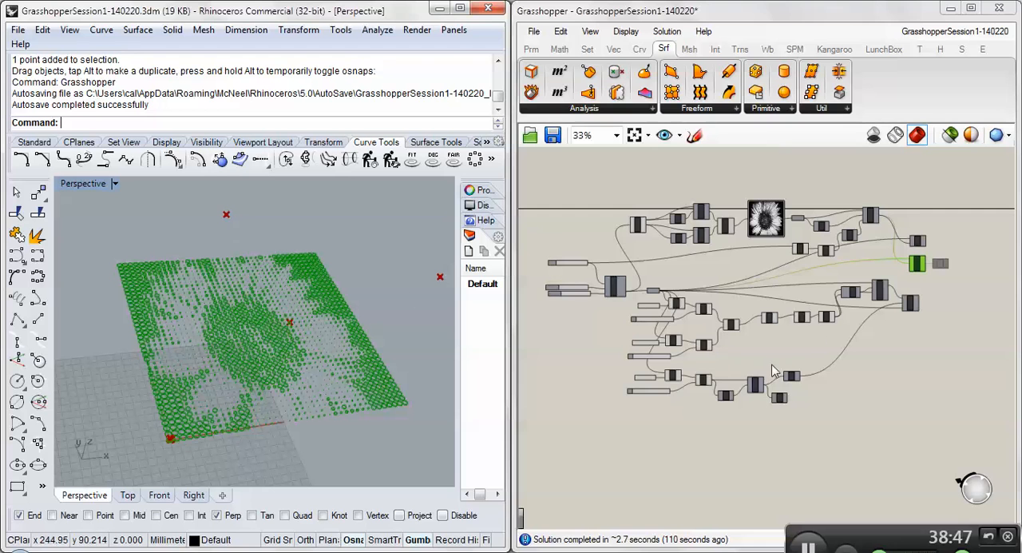
{"action": "left_click", "coordinate": [785, 305]}
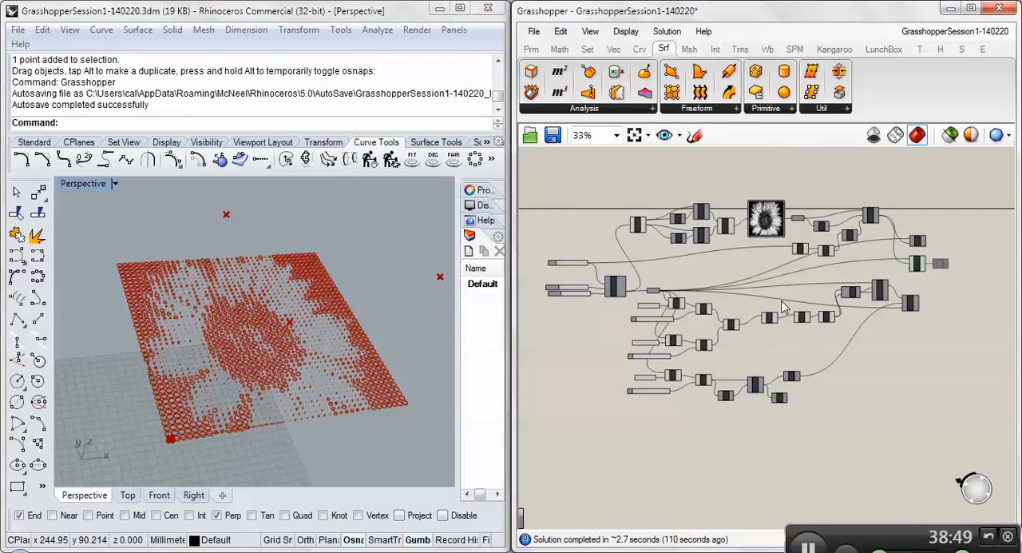
{"action": "scroll", "coordinate": [783, 302], "scroll_direction": "up", "scroll_amount": 5}
{"action": "right_click_drag", "start_coordinate": [864, 348], "coordinate": [836, 337]}
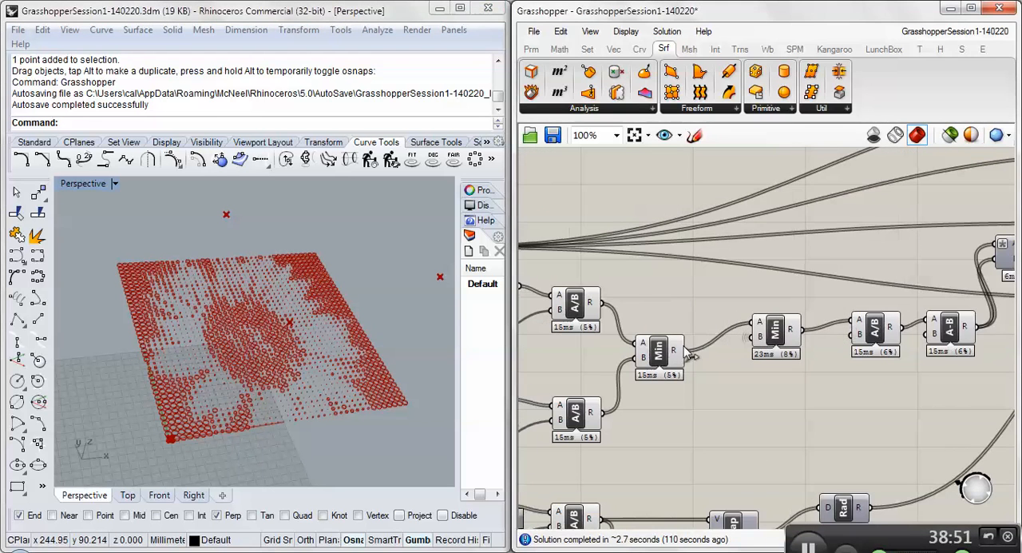
{"action": "right_click_drag", "start_coordinate": [308, 387], "coordinate": [410, 365]}
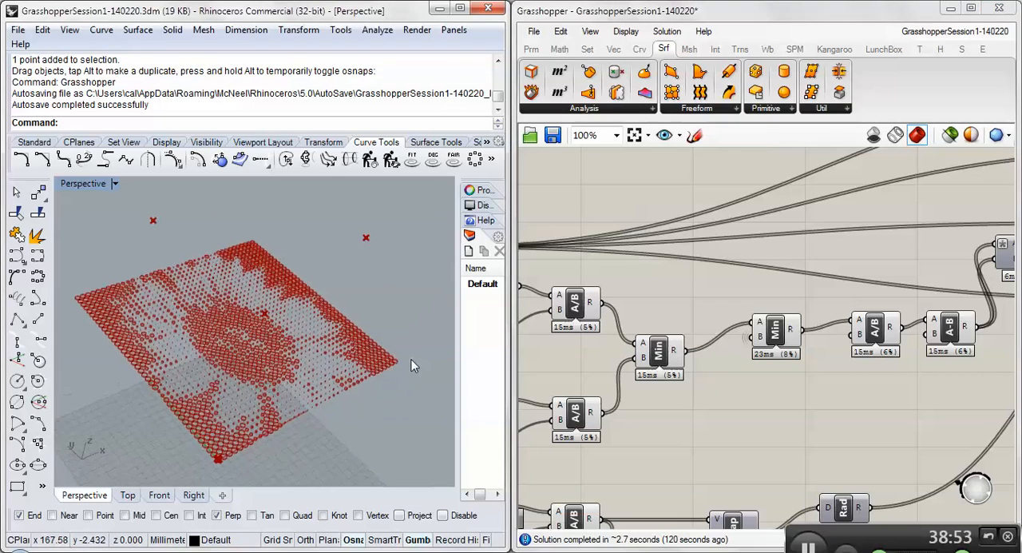
- Examine the Cylinder component's radius and base input data, tracing them back to ReMap's result and the grid's Pt parameter
{"action": "scroll", "coordinate": [653, 318], "scroll_direction": "down", "scroll_amount": 5}
{"action": "scroll", "coordinate": [810, 303], "scroll_direction": "up", "scroll_amount": 6}
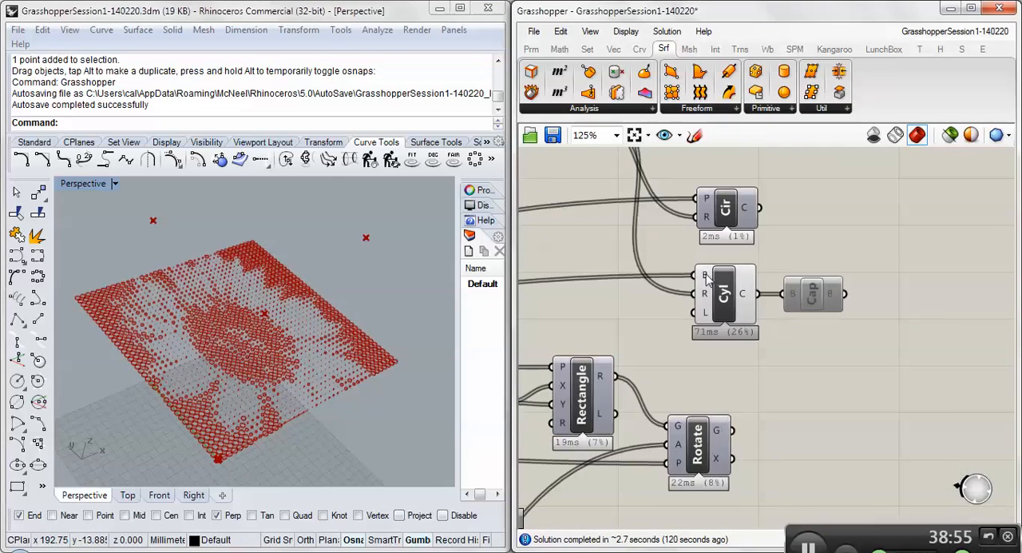
{"action": "mouse_move", "coordinate": [704, 295]}
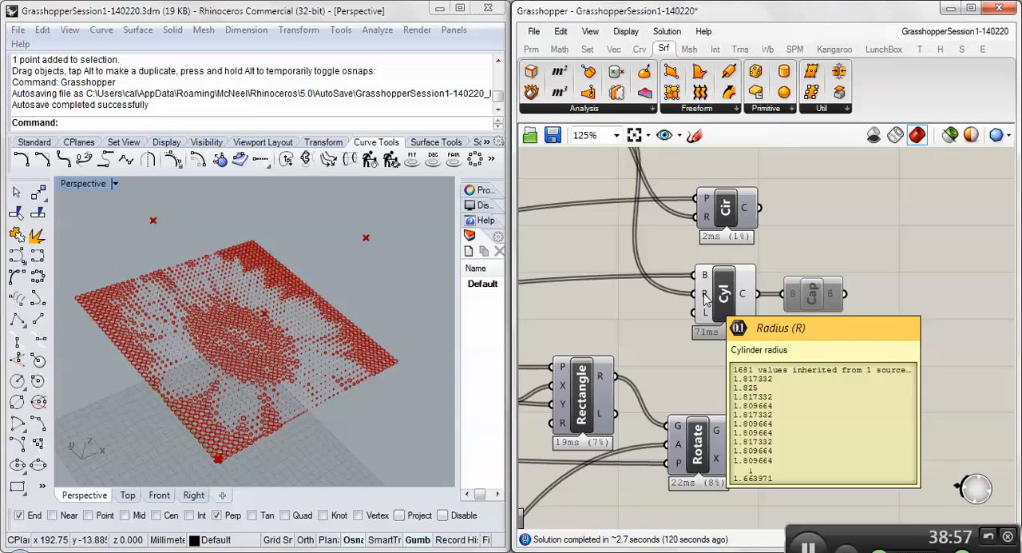
{"action": "right_click_drag", "start_coordinate": [704, 295], "coordinate": [754, 353]}
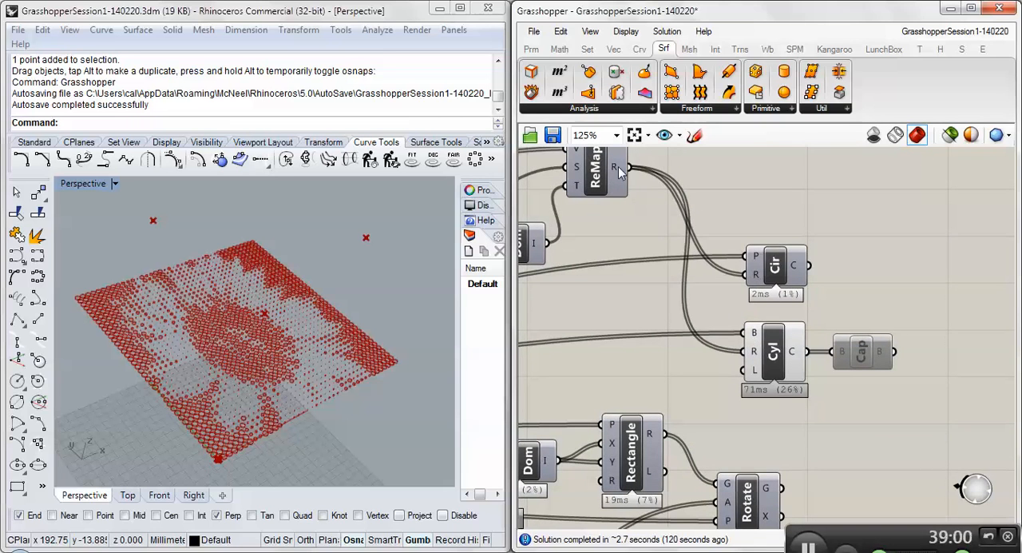
{"action": "mouse_move", "coordinate": [618, 166]}
{"action": "mouse_move", "coordinate": [754, 360]}
{"action": "mouse_move", "coordinate": [756, 337]}
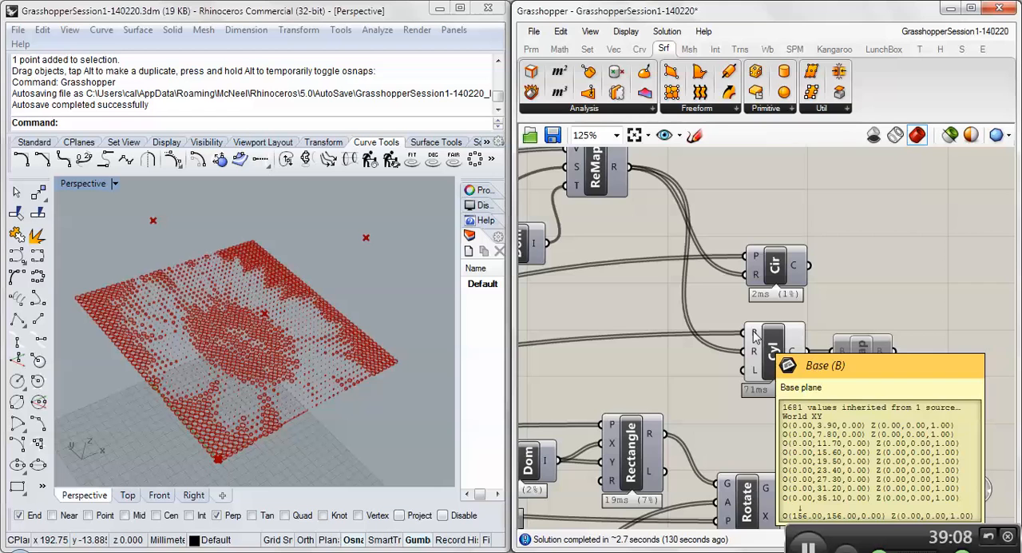
{"action": "scroll", "coordinate": [752, 332], "scroll_direction": "down", "scroll_amount": 3}
{"action": "right_click_drag", "start_coordinate": [613, 360], "coordinate": [684, 354]}
{"action": "mouse_move", "coordinate": [527, 379]}
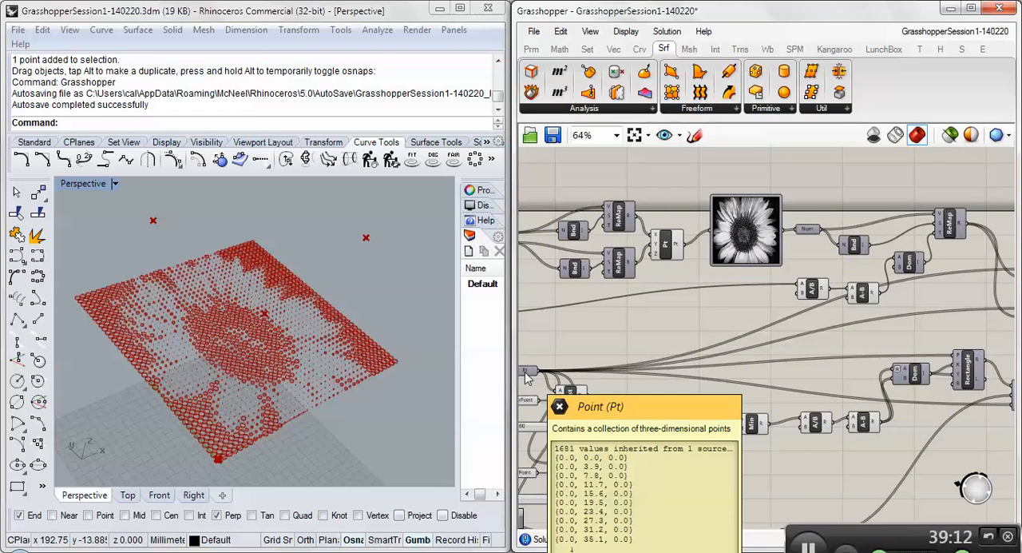
{"action": "right_click_drag", "start_coordinate": [734, 352], "coordinate": [557, 349]}
{"action": "scroll", "coordinate": [856, 338], "scroll_direction": "up", "scroll_amount": 3}
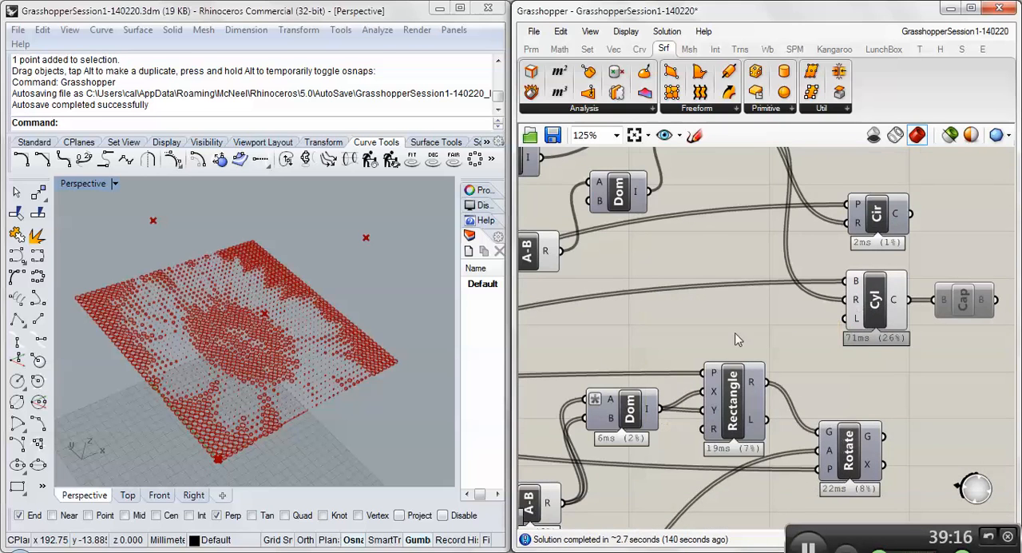
- Connect the result of the attractor branch's first Min component to the Cylinder component's length input
{"action": "scroll", "coordinate": [859, 311], "scroll_direction": "down", "scroll_amount": 3}
{"action": "right_click_drag", "start_coordinate": [621, 375], "coordinate": [777, 347]}
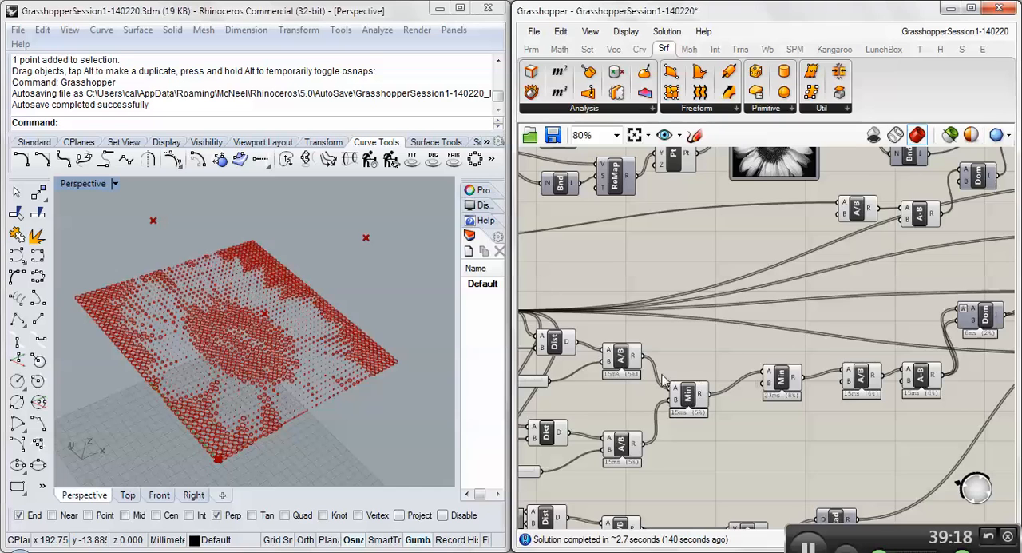
{"action": "right_click_drag", "start_coordinate": [669, 378], "coordinate": [728, 377]}
{"action": "left_click", "coordinate": [760, 399]}
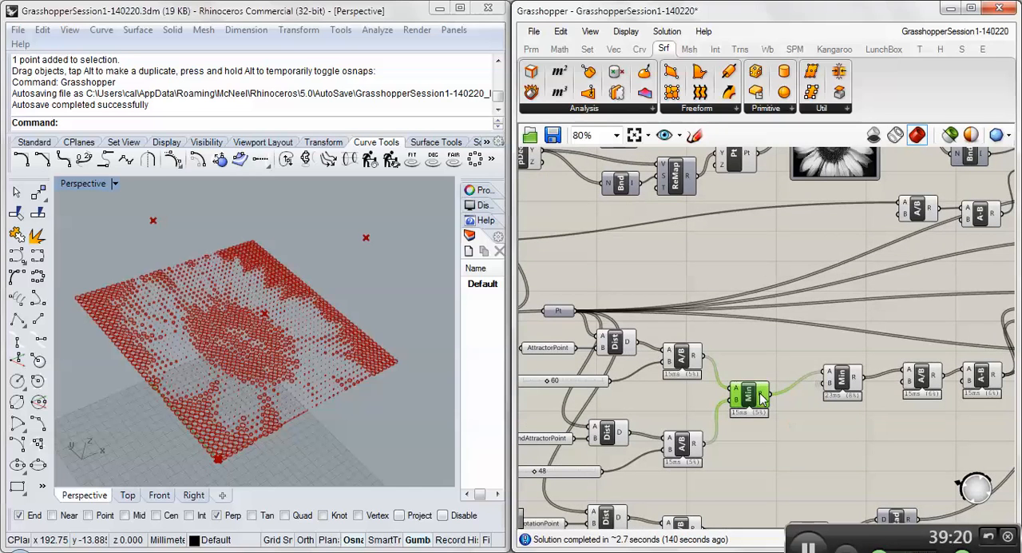
{"action": "mouse_move", "coordinate": [760, 398]}
{"action": "left_click_drag", "start_coordinate": [765, 395], "coordinate": [785, 376]}
{"action": "scroll", "coordinate": [785, 377], "scroll_direction": "down", "scroll_amount": 3}
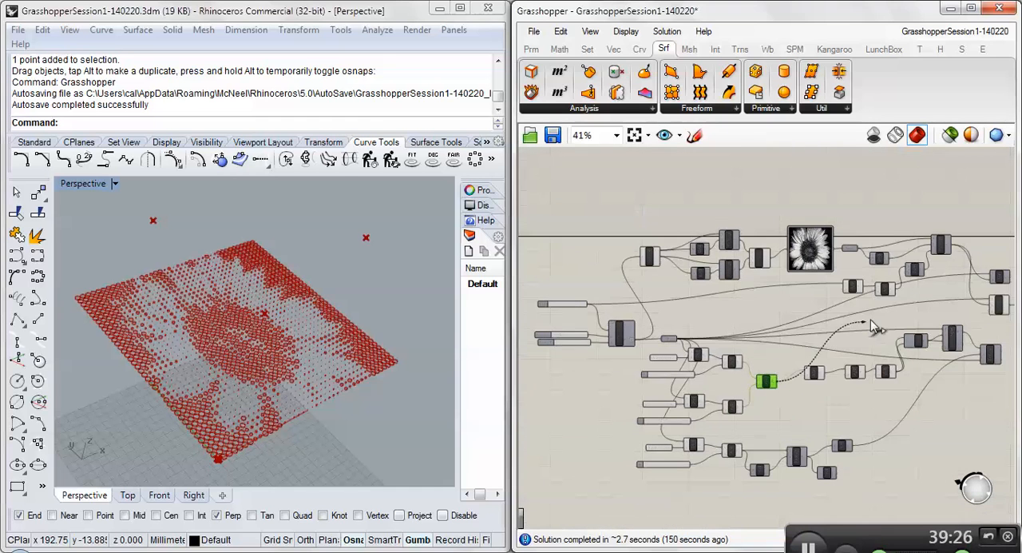
{"action": "left_click_drag", "start_coordinate": [996, 315], "coordinate": [994, 311]}
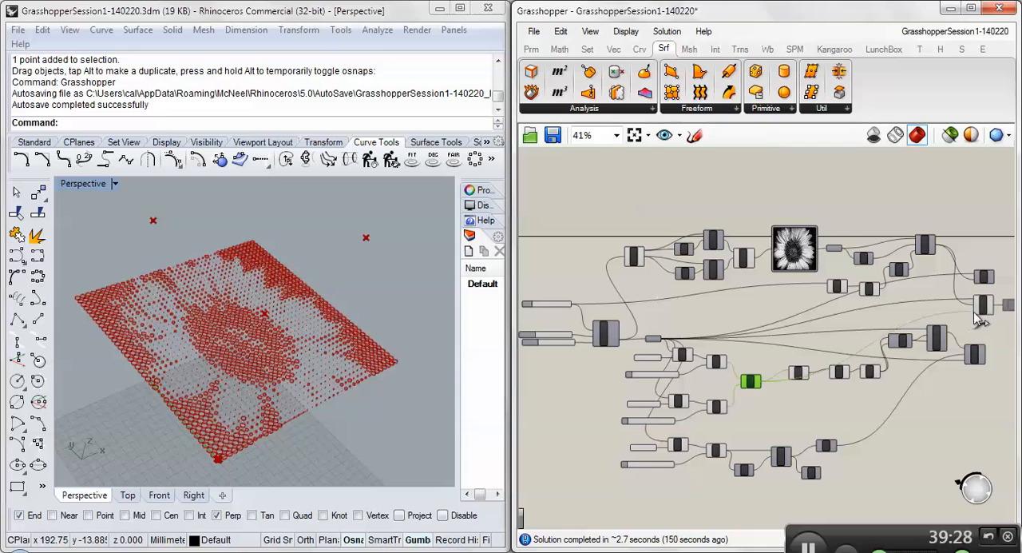
- Reposition the attractor point near the middle of the flower pattern in Rhino's perspective view
{"action": "right_click_drag", "start_coordinate": [321, 400], "coordinate": [181, 440]}
{"action": "scroll", "coordinate": [180, 435], "scroll_direction": "down", "scroll_amount": 10}
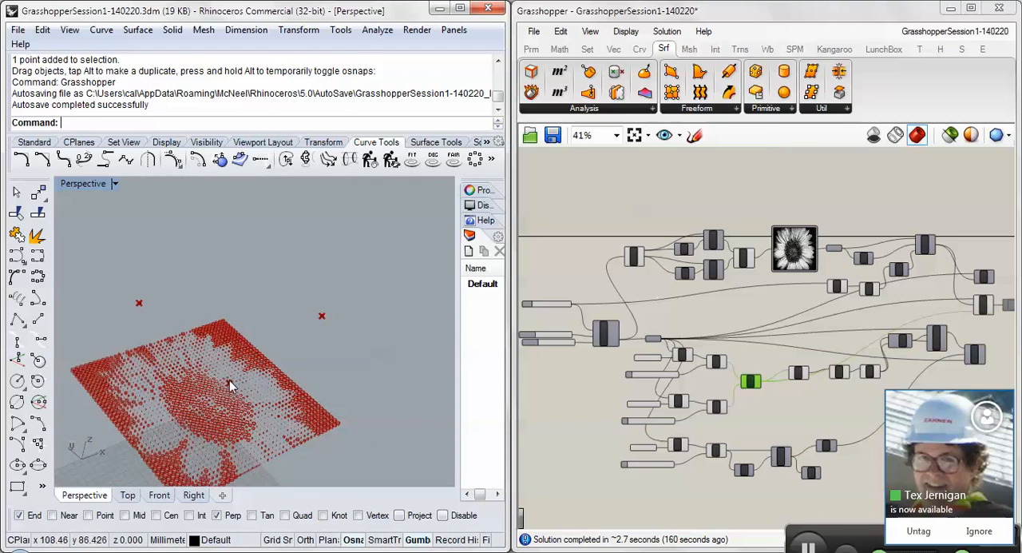
{"action": "left_click_drag", "start_coordinate": [230, 383], "coordinate": [760, 403]}
- Examine the Min component's result data, its connection to the Cylinder's length input, and the varying cylinder heights in Rhino
{"action": "scroll", "coordinate": [760, 400], "scroll_direction": "up", "scroll_amount": 5}
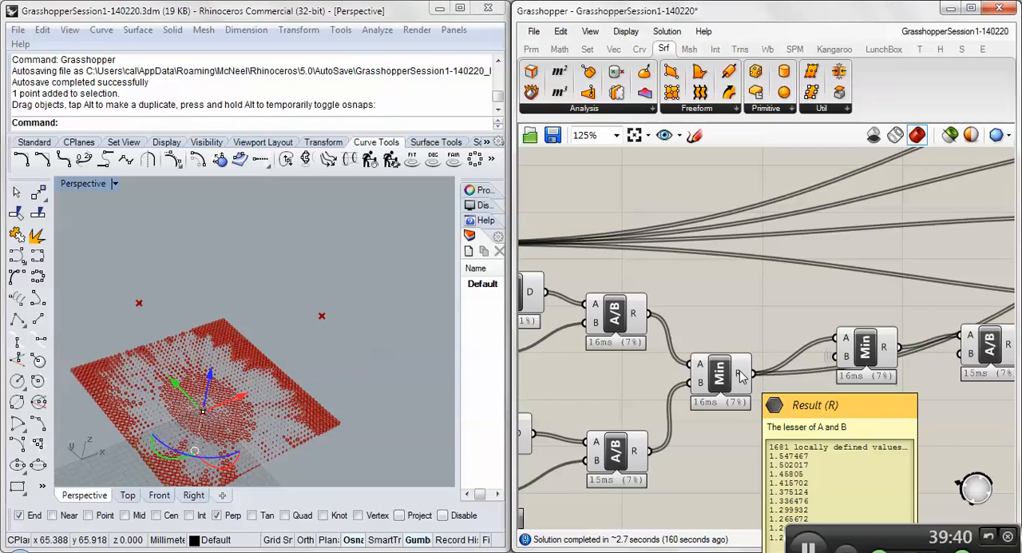
{"action": "scroll", "coordinate": [718, 367], "scroll_direction": "down", "scroll_amount": 4}
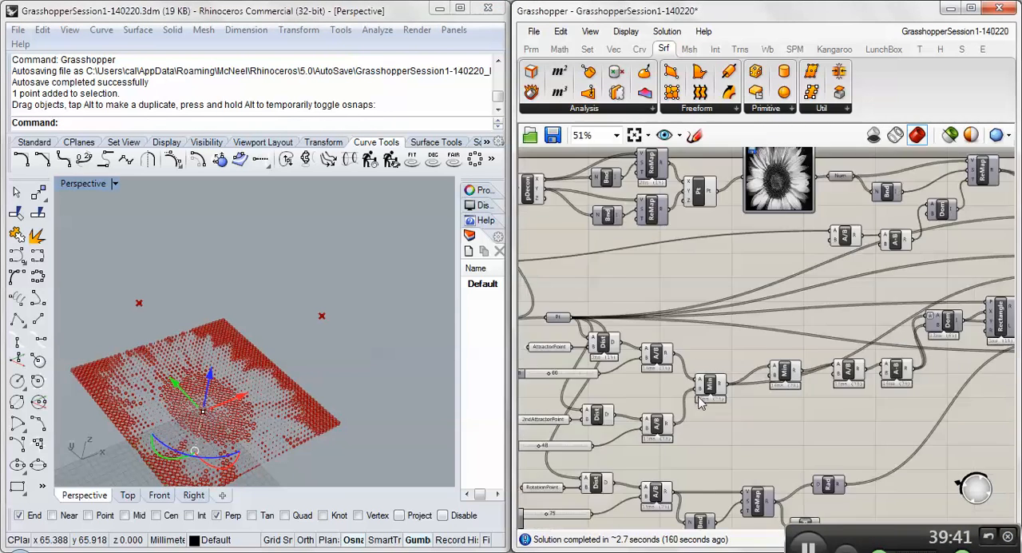
{"action": "scroll", "coordinate": [1010, 291], "scroll_direction": "up", "scroll_amount": 4}
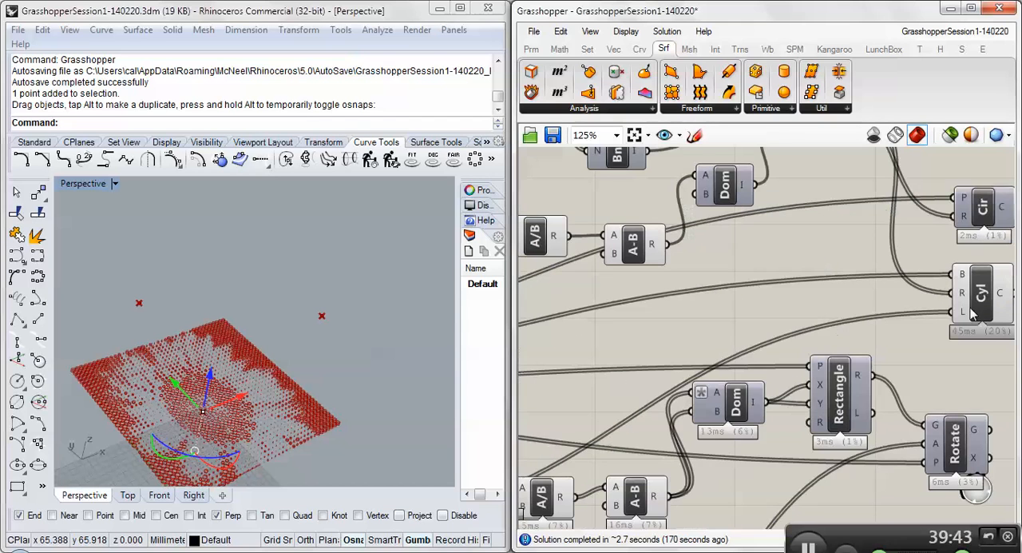
{"action": "mouse_move", "coordinate": [962, 316]}
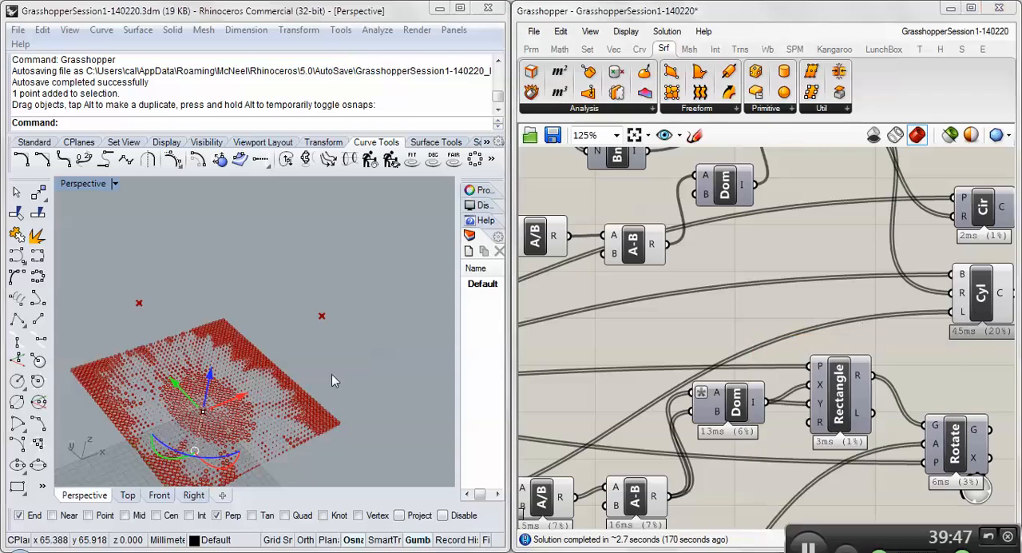
{"action": "right_click_drag", "start_coordinate": [331, 373], "coordinate": [186, 422]}
{"action": "scroll", "coordinate": [196, 435], "scroll_direction": "up", "scroll_amount": 5}
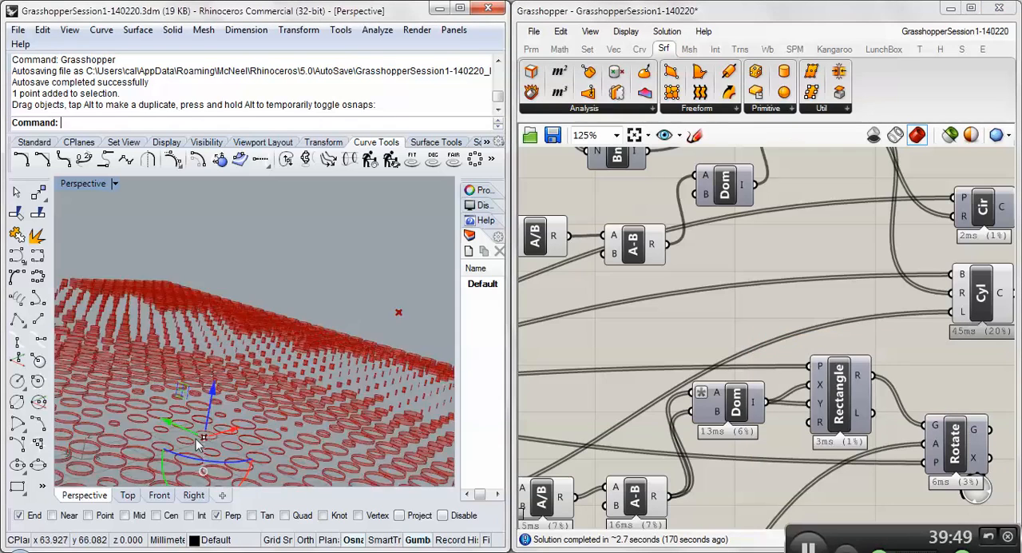
{"action": "scroll", "coordinate": [193, 342], "scroll_direction": "up", "scroll_amount": 6}
{"action": "scroll", "coordinate": [193, 341], "scroll_direction": "down", "scroll_amount": 10}
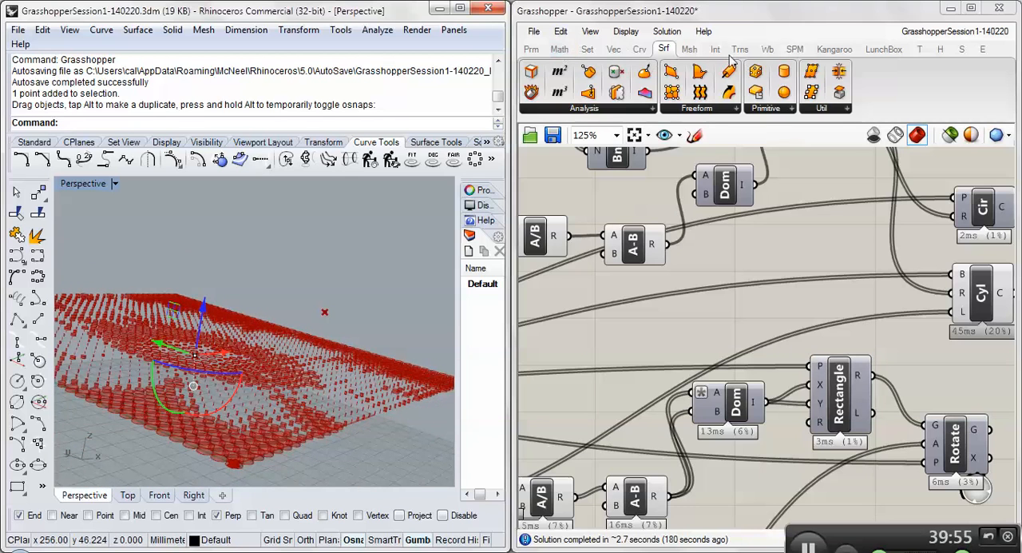
- Add a Multiplication component before the Cylinder and move the Min wire from the Cylinder's length input to the multiplication's A input
{"action": "left_click", "coordinate": [559, 49]}
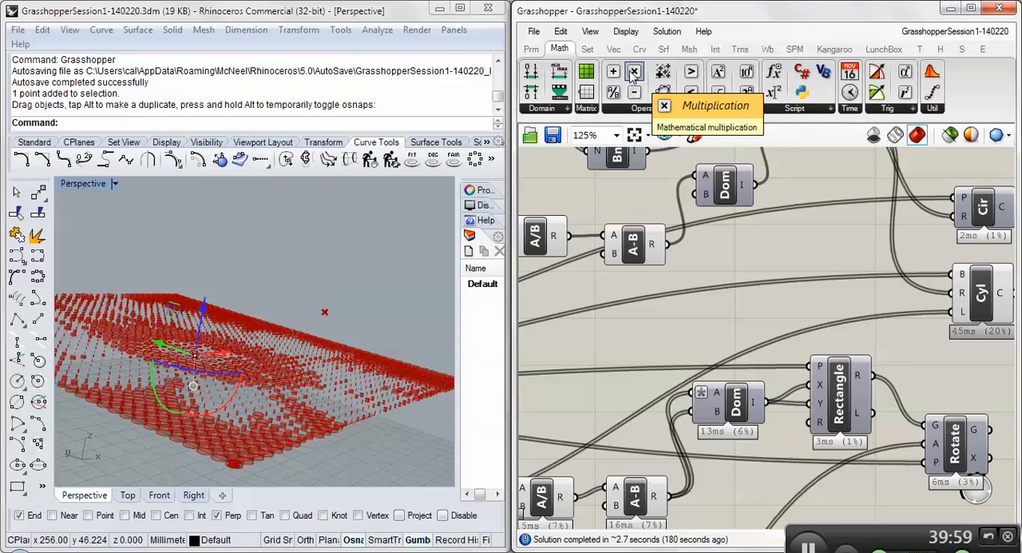
{"action": "right_click", "coordinate": [964, 313]}
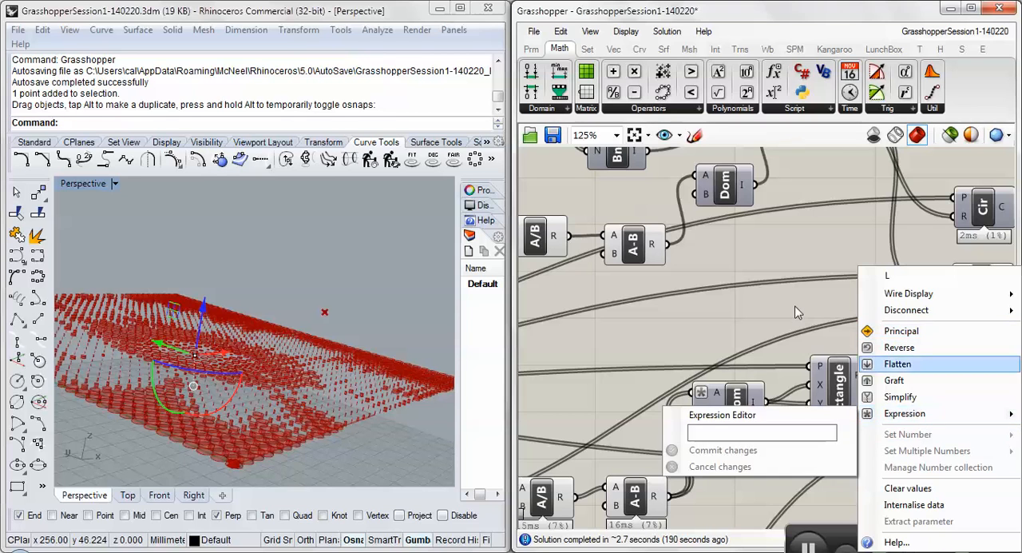
{"action": "left_click_drag", "start_coordinate": [634, 71], "coordinate": [876, 317]}
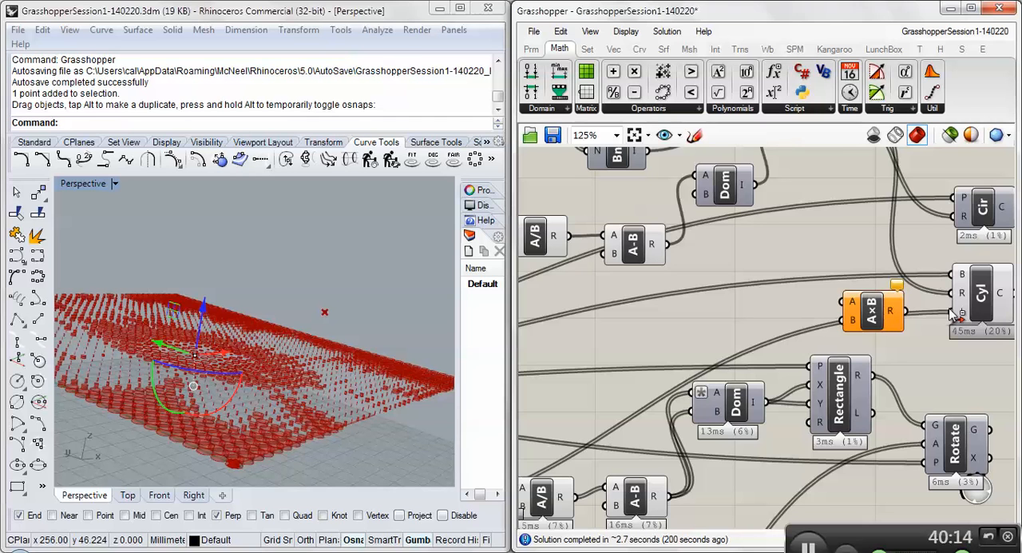
{"action": "left_click_drag", "start_coordinate": [954, 316], "coordinate": [952, 312]}
{"action": "left_click_drag", "start_coordinate": [951, 313], "coordinate": [852, 305], "text": "ctrl+shift"}
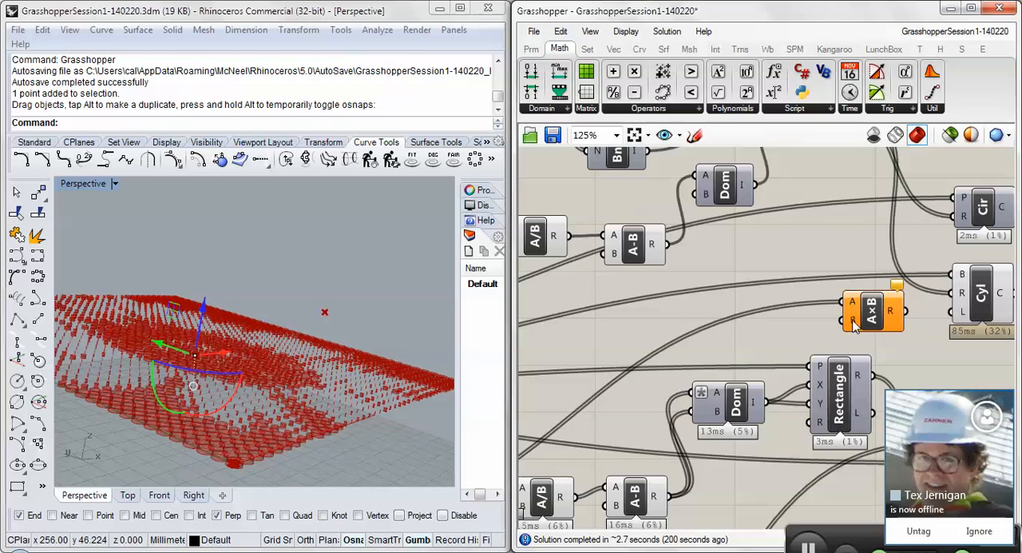
- Set a constant multiplier on the multiplication's B input and feed the product into the Cylinder's length input
{"action": "right_click", "coordinate": [853, 323]}
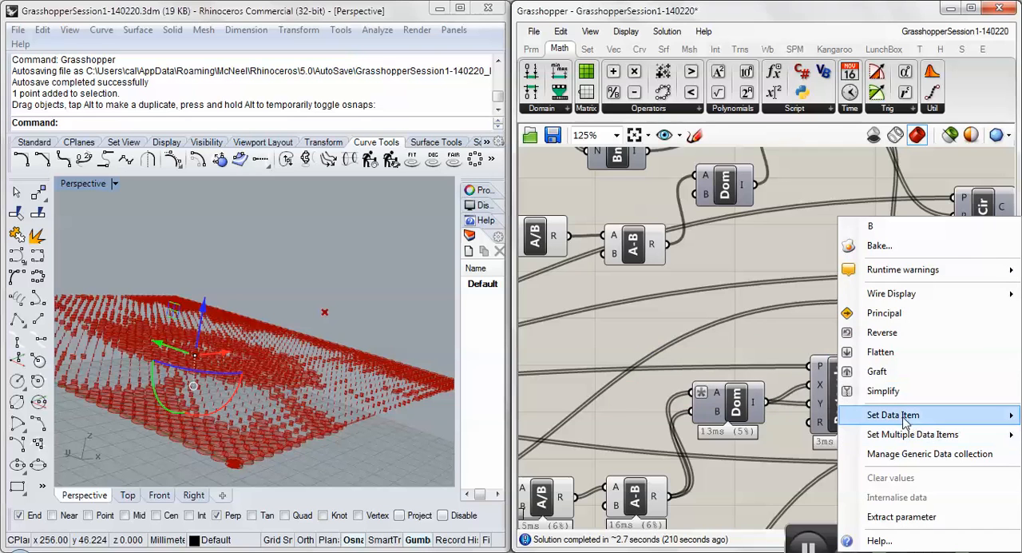
{"action": "mouse_move", "coordinate": [906, 421]}
{"action": "left_click", "coordinate": [792, 422]}
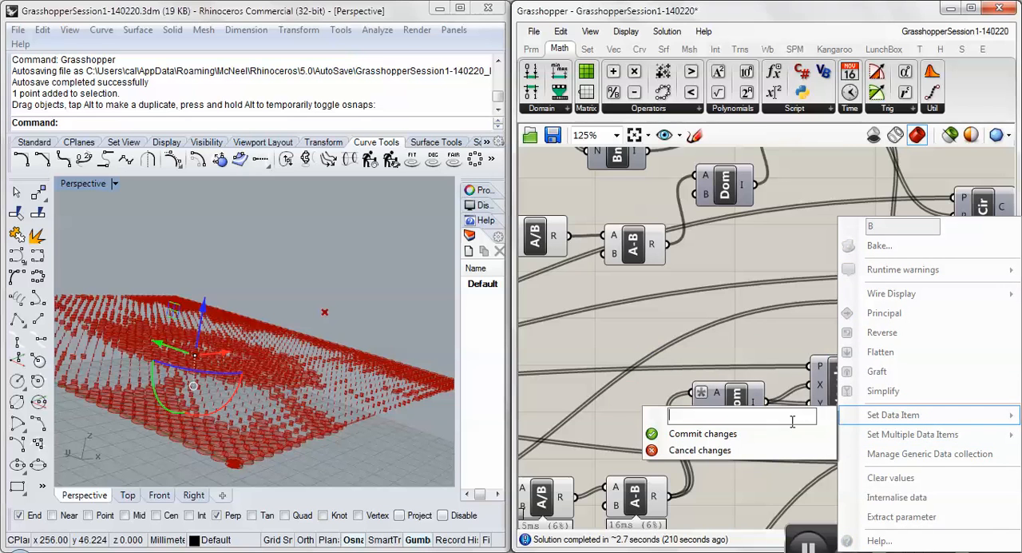
{"action": "left_click", "coordinate": [762, 432]}
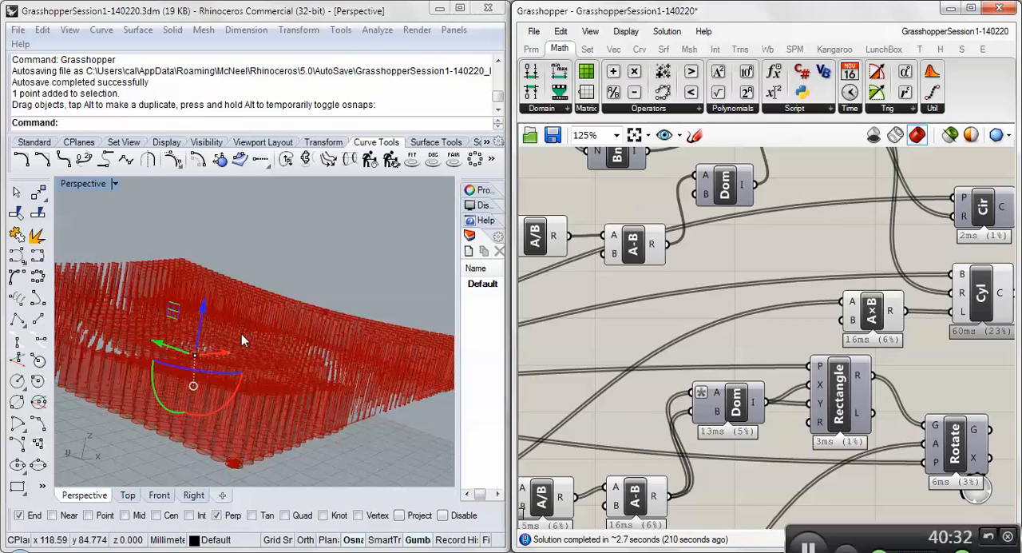
- Examine the lengthened cylinders in the perspective view from several angles, particularly around the central attractor point
{"action": "right_click_drag", "start_coordinate": [242, 332], "coordinate": [261, 370]}
{"action": "scroll", "coordinate": [230, 313], "scroll_direction": "up", "scroll_amount": 4}
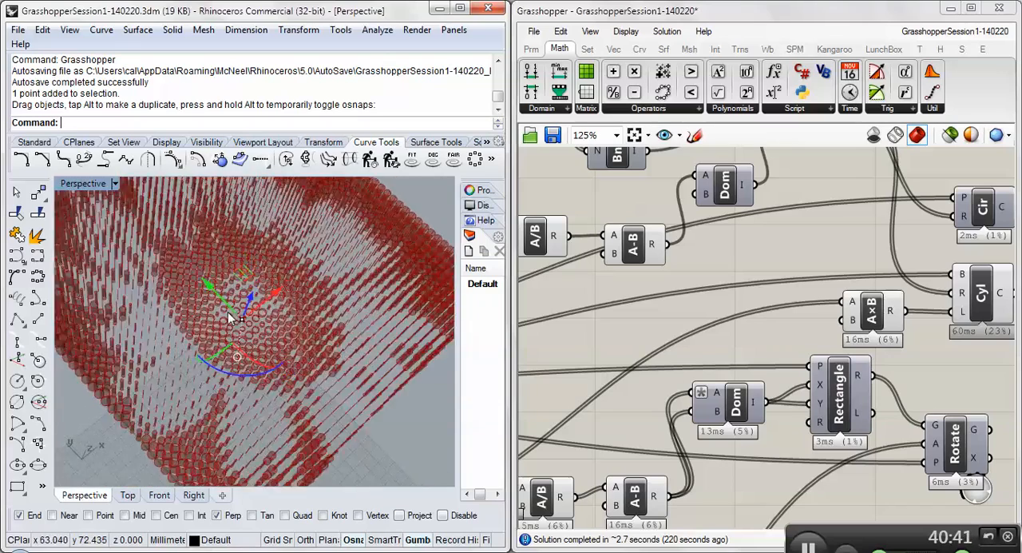
{"action": "right_click_drag", "start_coordinate": [255, 308], "coordinate": [247, 367]}
{"action": "scroll", "coordinate": [243, 309], "scroll_direction": "down", "scroll_amount": 3}
{"action": "scroll", "coordinate": [257, 290], "scroll_direction": "down", "scroll_amount": 5}
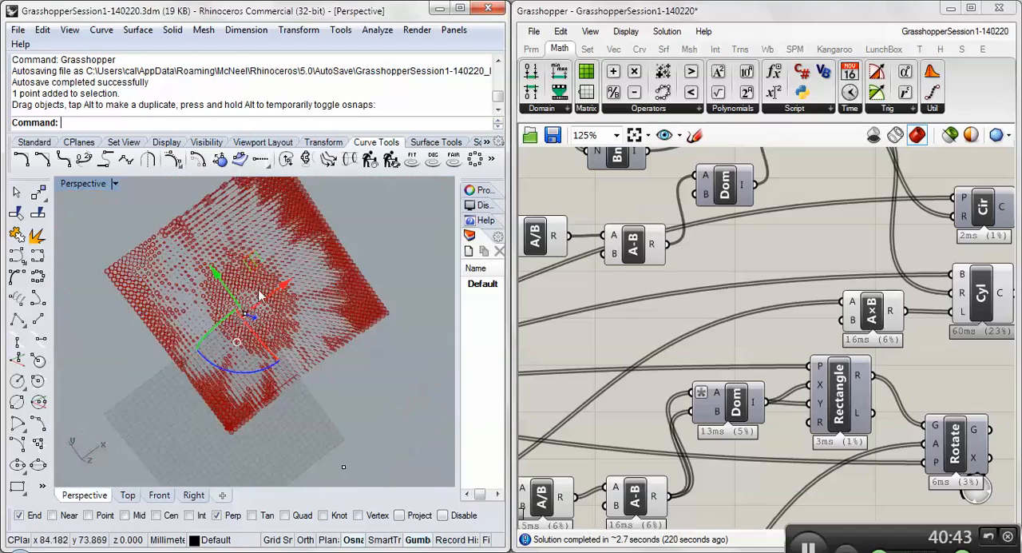
{"action": "scroll", "coordinate": [259, 293], "scroll_direction": "up", "scroll_amount": 8}
{"action": "right_click_drag", "start_coordinate": [257, 314], "coordinate": [217, 212]}
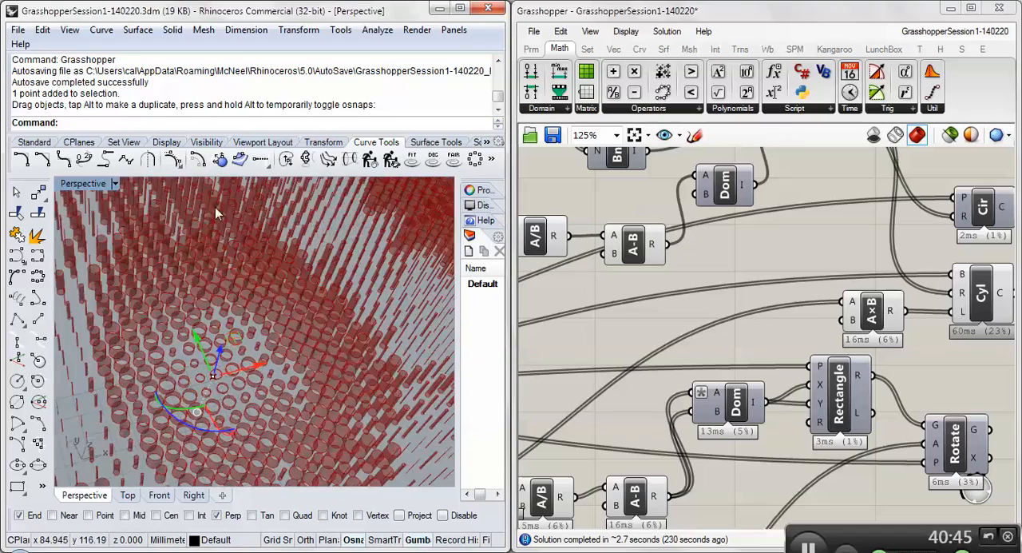
{"action": "right_click_drag", "start_coordinate": [242, 285], "coordinate": [217, 341]}
{"action": "scroll", "coordinate": [252, 288], "scroll_direction": "down", "scroll_amount": 6}
{"action": "scroll", "coordinate": [215, 340], "scroll_direction": "down", "scroll_amount": 4}
- Move the two outer attractor points closer to the cylinder grid and inspect the resulting heights around them
{"action": "left_click_drag", "start_coordinate": [386, 243], "coordinate": [282, 267]}
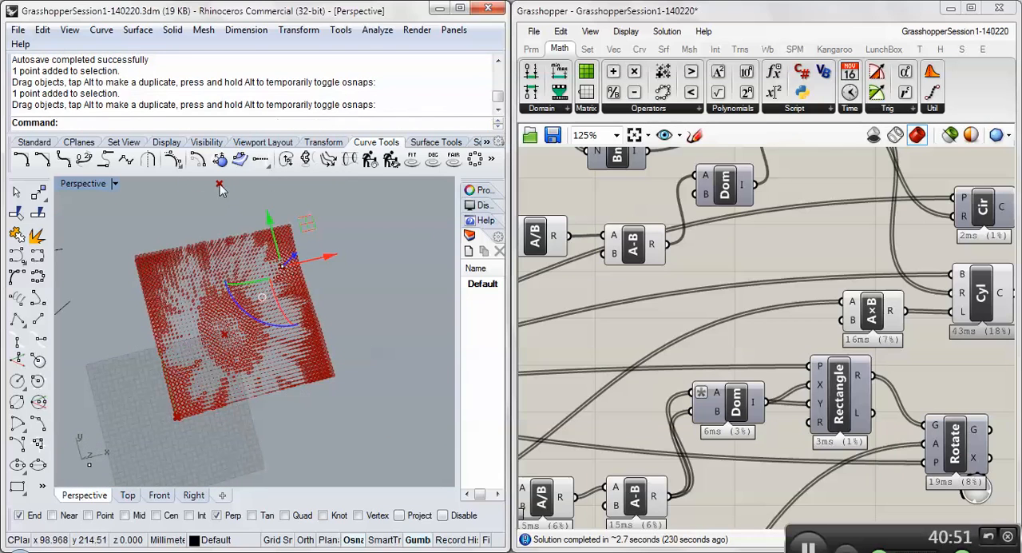
{"action": "left_click_drag", "start_coordinate": [219, 185], "coordinate": [165, 275]}
{"action": "mouse_move", "coordinate": [287, 342]}
{"action": "right_mouse_down"}
{"action": "mouse_move", "coordinate": [240, 278]}
{"action": "mouse_move", "coordinate": [160, 251]}
{"action": "mouse_move", "coordinate": [107, 279]}
{"action": "mouse_move", "coordinate": [144, 271]}
{"action": "mouse_move", "coordinate": [247, 320]}
{"action": "mouse_move", "coordinate": [349, 304]}
{"action": "mouse_move", "coordinate": [353, 271]}
{"action": "mouse_move", "coordinate": [399, 333]}
{"action": "mouse_move", "coordinate": [166, 335]}
{"action": "mouse_move", "coordinate": [212, 333]}
{"action": "mouse_move", "coordinate": [64, 352]}
{"action": "right_mouse_up"}
{"action": "scroll", "coordinate": [247, 290], "scroll_direction": "up", "scroll_amount": 7}
{"action": "scroll", "coordinate": [178, 368], "scroll_direction": "up", "scroll_amount": 5}
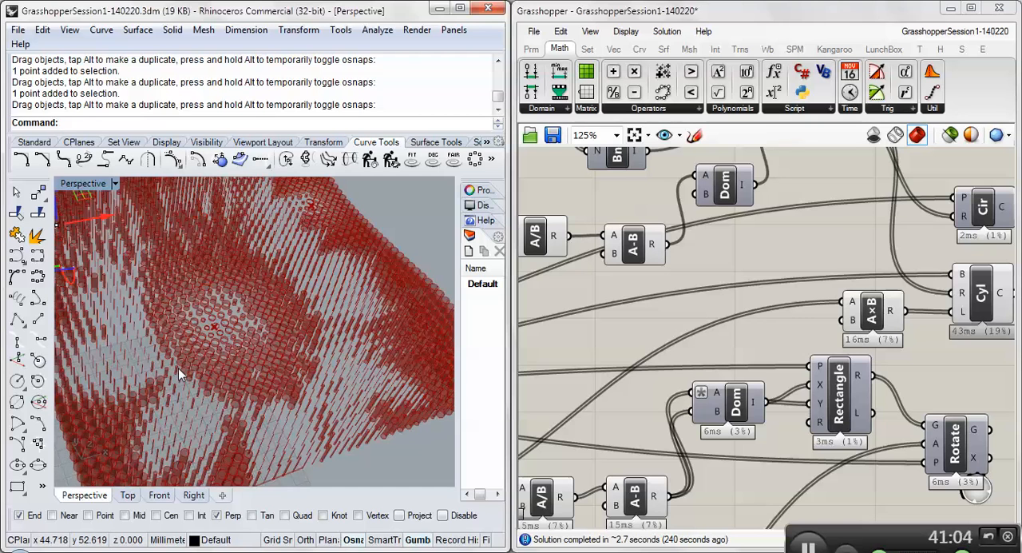
{"action": "left_click_drag", "start_coordinate": [459, 254], "coordinate": [352, 249]}
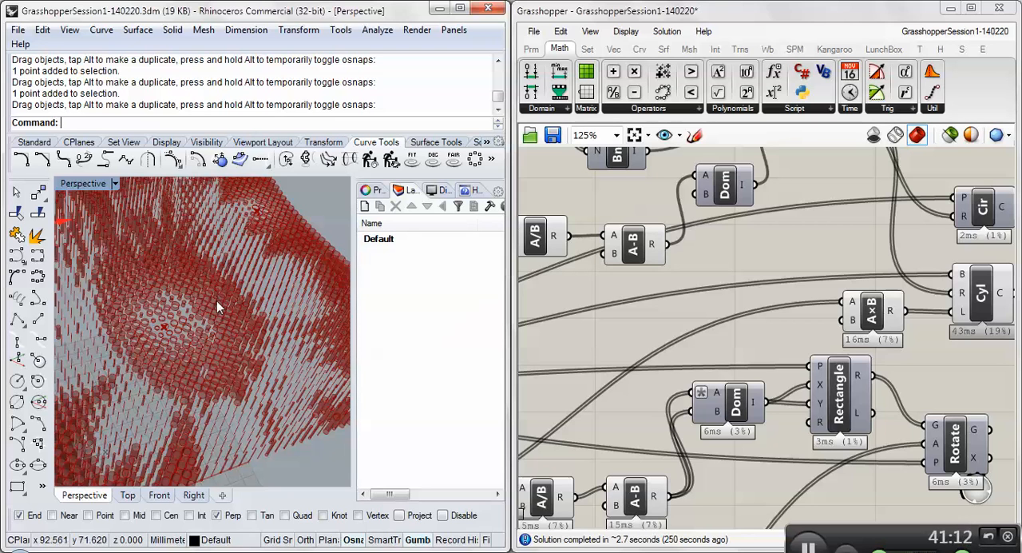
{"action": "left_click_drag", "start_coordinate": [376, 297], "coordinate": [459, 292]}
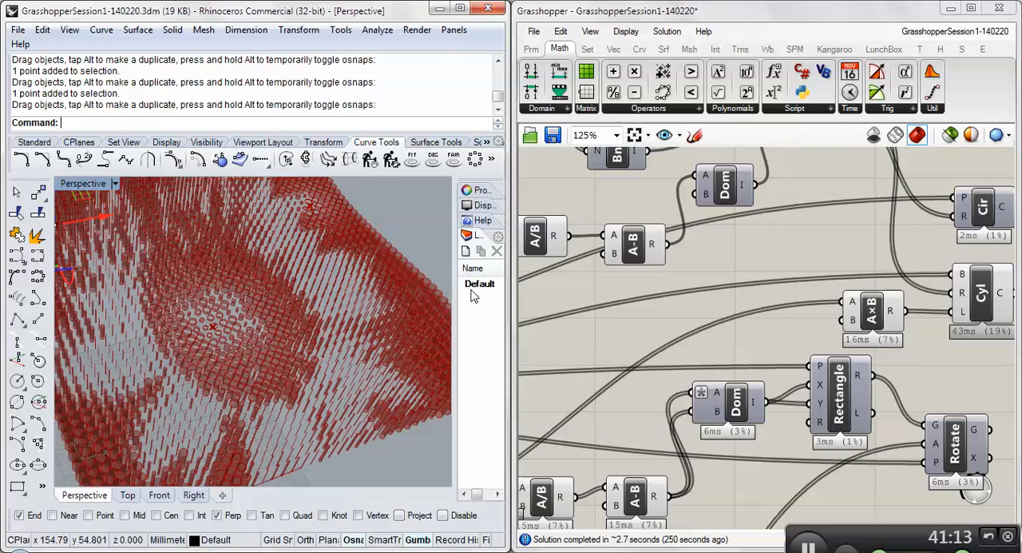
- Restrict Grasshopper's preview to selected objects and check which points and curves actually exist in the Rhino model
{"action": "left_click", "coordinate": [950, 136]}
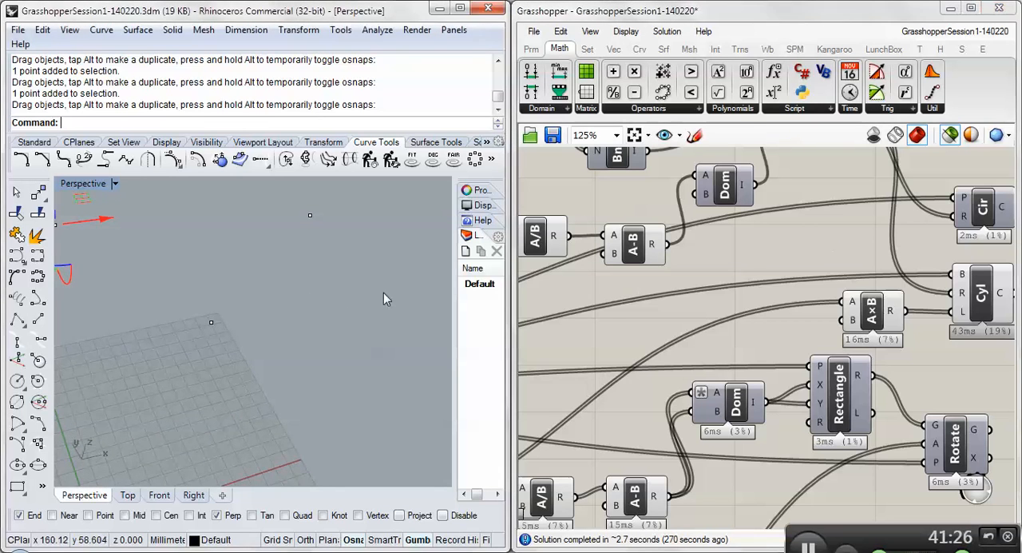
{"action": "right_click_drag", "start_coordinate": [211, 304], "coordinate": [198, 373]}
{"action": "scroll", "coordinate": [247, 326], "scroll_direction": "down", "scroll_amount": 8}
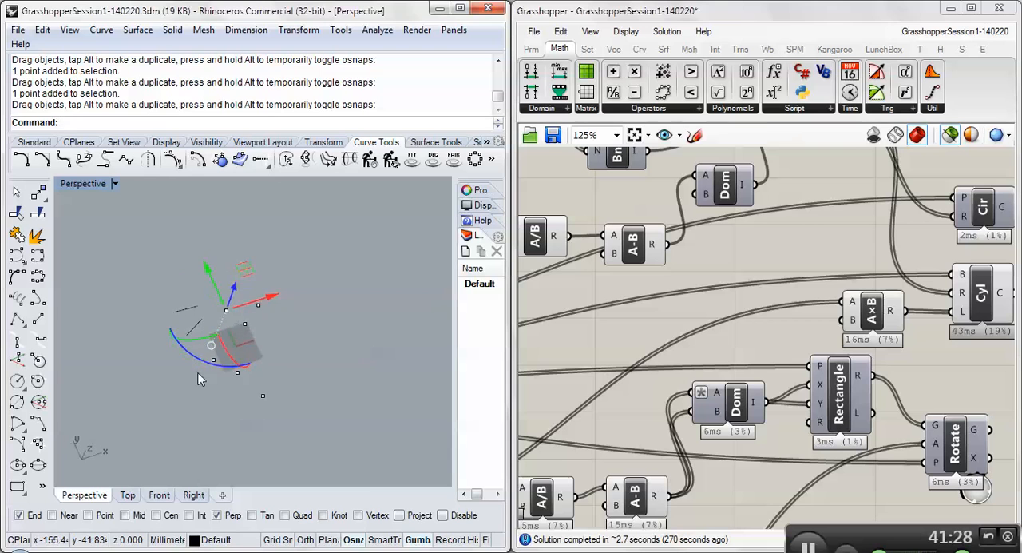
{"action": "scroll", "coordinate": [214, 333], "scroll_direction": "up", "scroll_amount": 5}
{"action": "left_click_drag", "start_coordinate": [110, 222], "coordinate": [378, 452]}
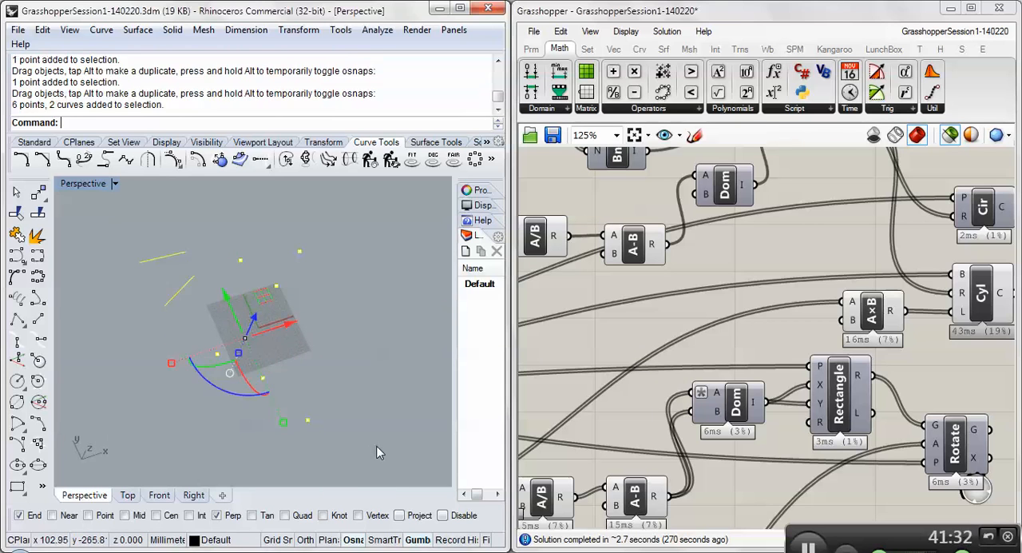
{"action": "left_click", "coordinate": [298, 315]}
- Turn off the Circle component's preview and select the Cylinder component to display only its geometry in Rhino
{"action": "right_click_drag", "start_coordinate": [985, 247], "coordinate": [846, 272]}
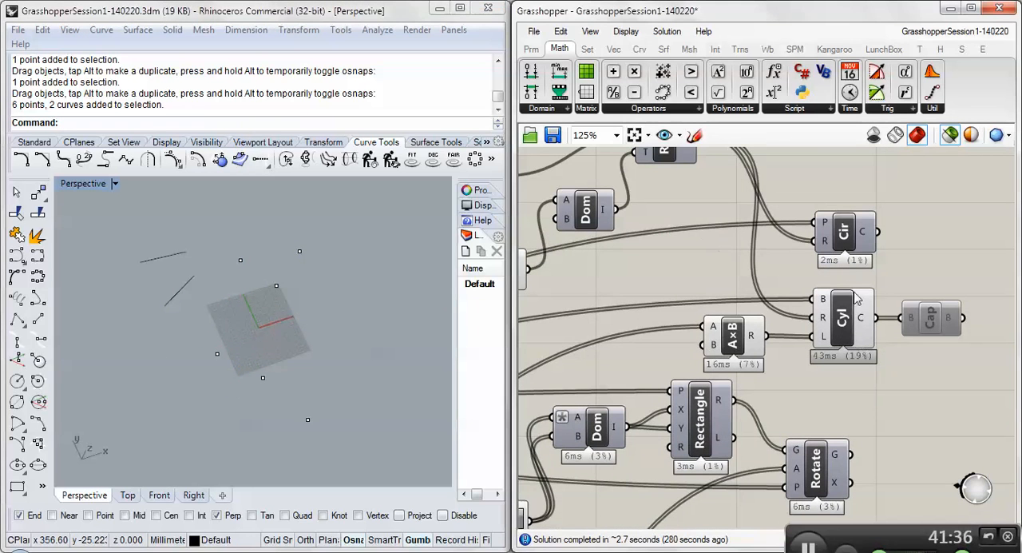
{"action": "left_click", "coordinate": [844, 237]}
{"action": "right_click", "coordinate": [844, 237]}
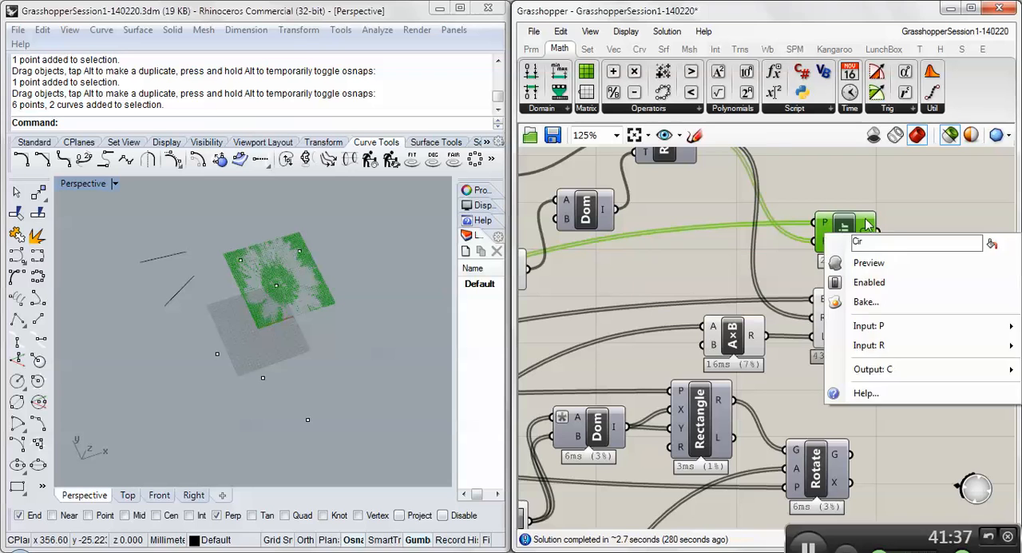
{"action": "left_click", "coordinate": [856, 264]}
{"action": "left_click", "coordinate": [850, 310]}
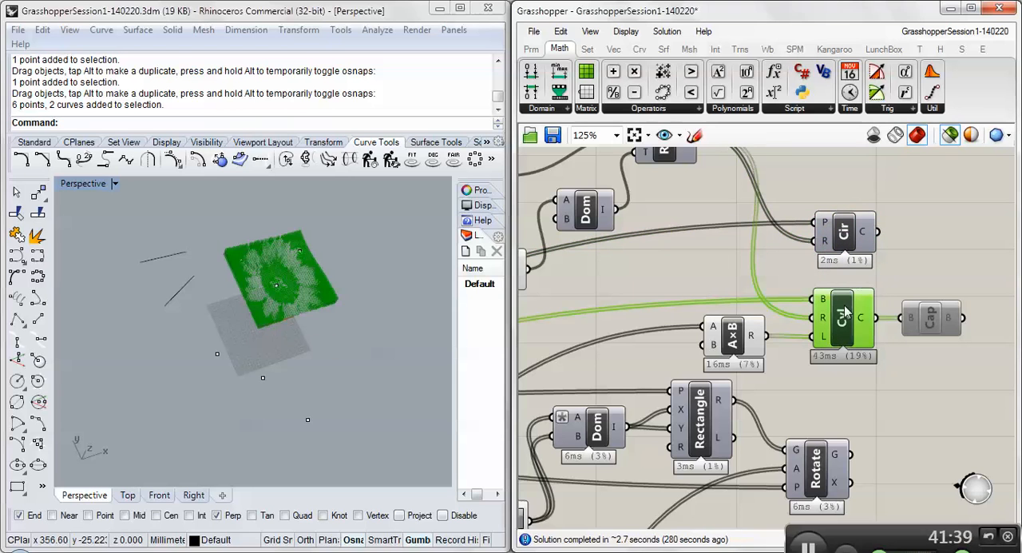
{"action": "scroll", "coordinate": [271, 281], "scroll_direction": "up", "scroll_amount": 5}
{"action": "right_click_drag", "start_coordinate": [266, 289], "coordinate": [380, 282]}
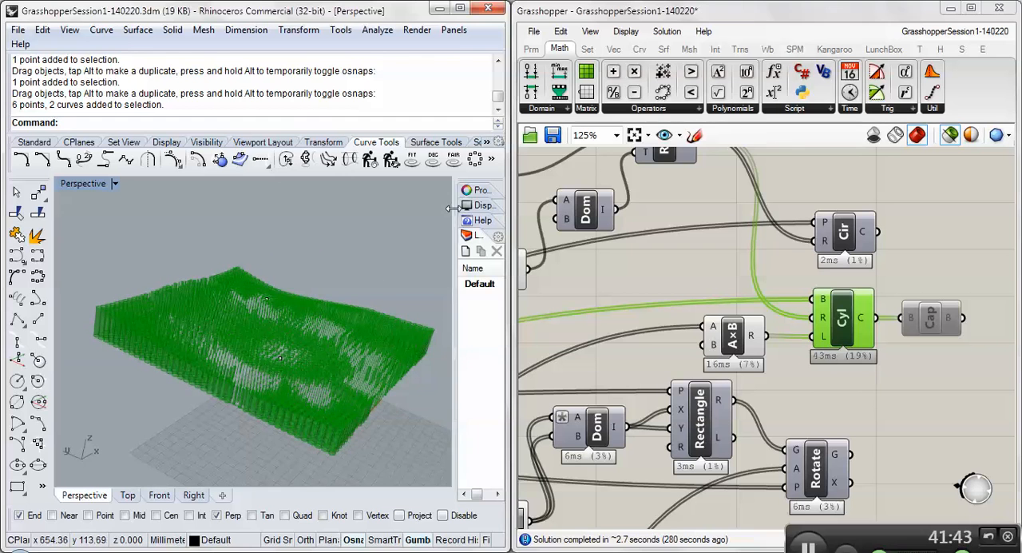
- Widen the layer list in Rhino and create a new layer named Output1
{"action": "left_click_drag", "start_coordinate": [454, 207], "coordinate": [346, 205]}
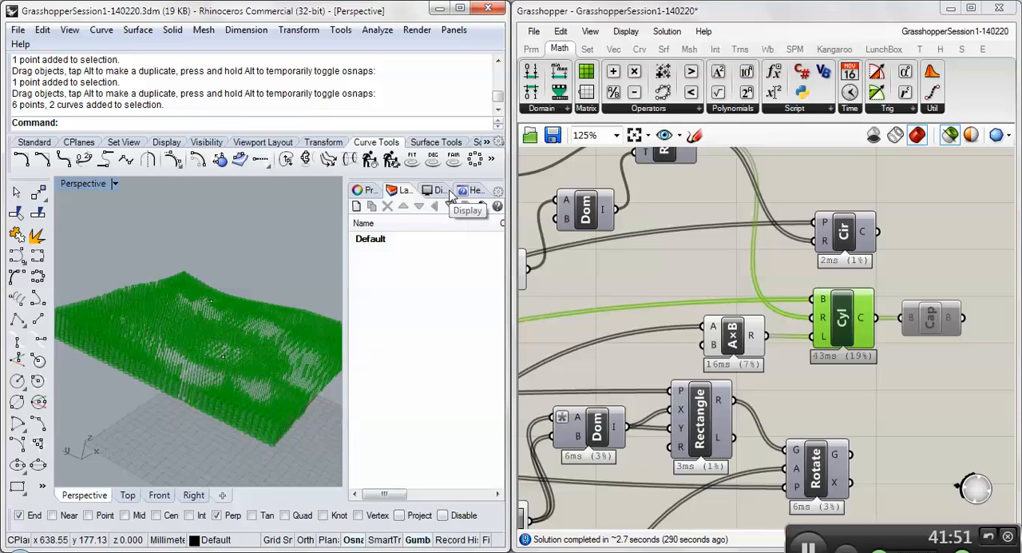
{"action": "type", "text": "Lay"}
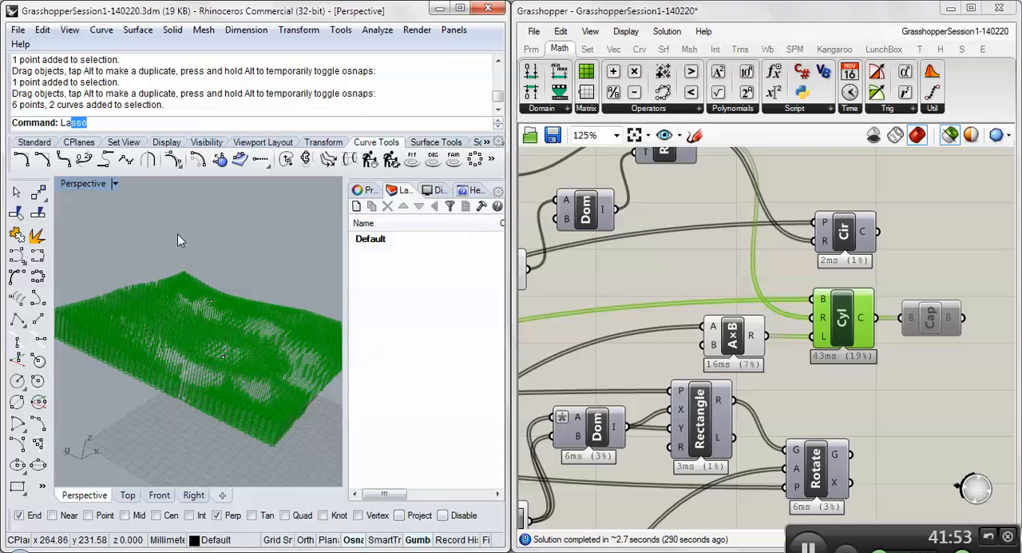
{"action": "type", "text": "er"}
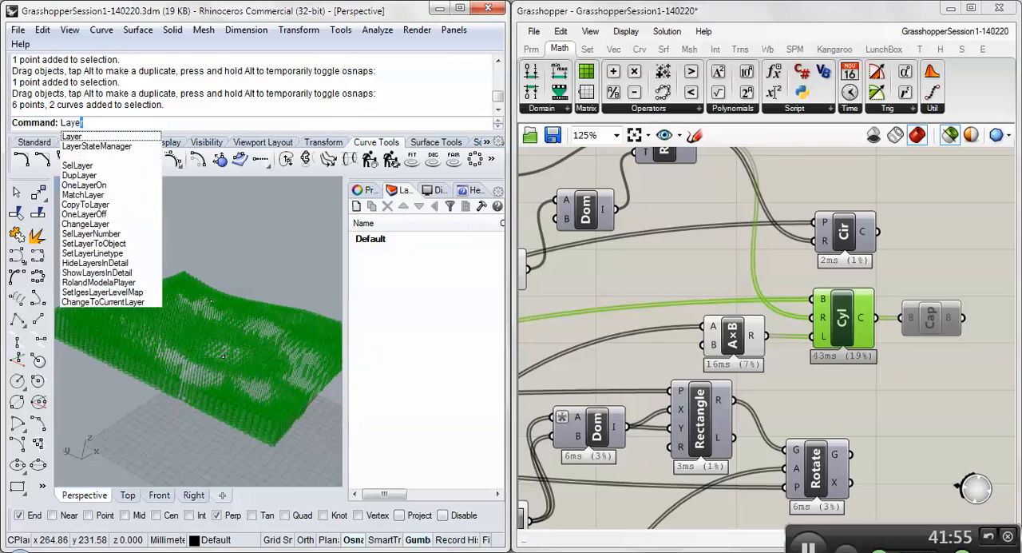
{"action": "key", "text": "Return"}
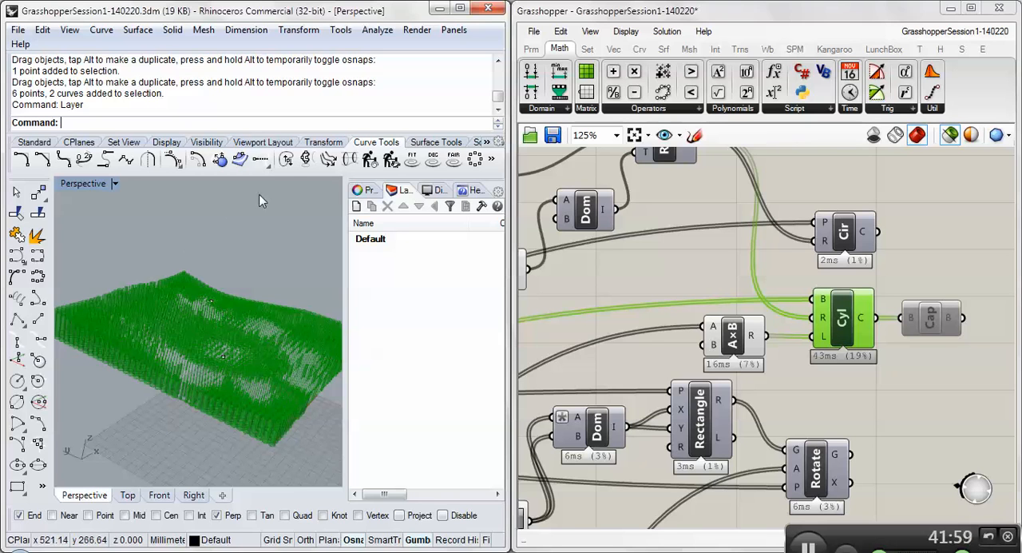
{"action": "left_click", "coordinate": [356, 207]}
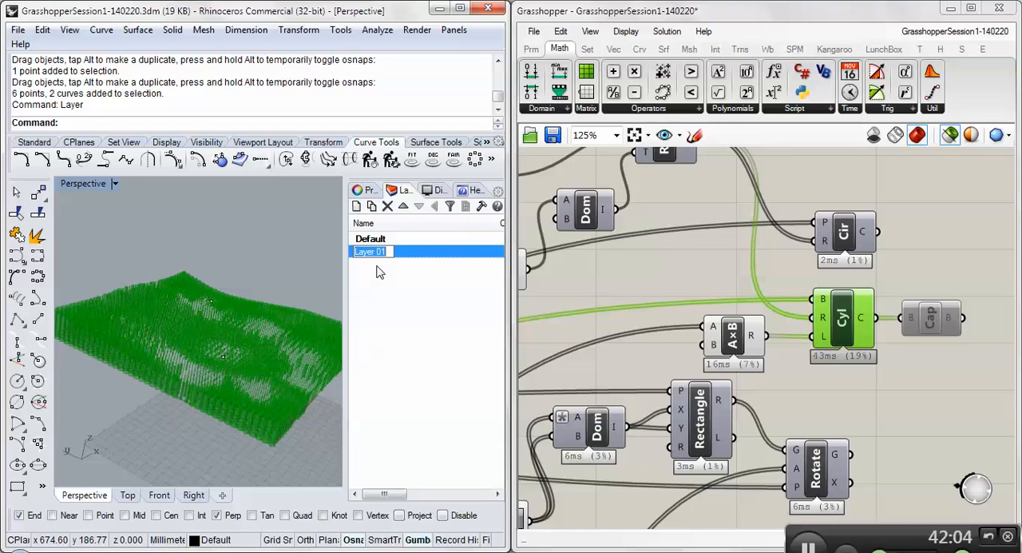
{"action": "type", "text": "0"}
{"action": "type", "text": "utput1"}
{"action": "key", "text": "Return"}
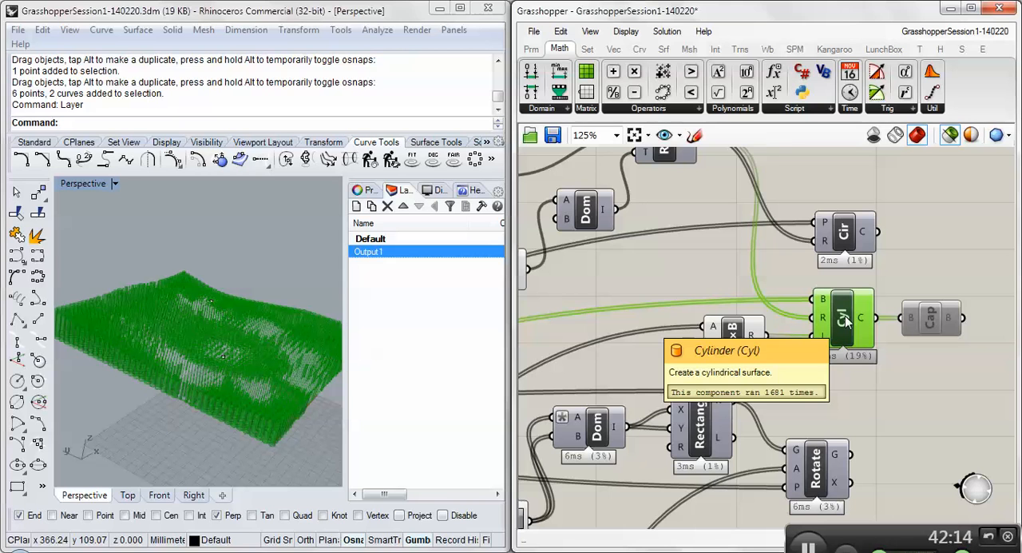
- Enable the Cap Holes component connected to the Cylinder output so the cylinders are closed
{"action": "left_click_drag", "start_coordinate": [875, 317], "coordinate": [930, 321]}
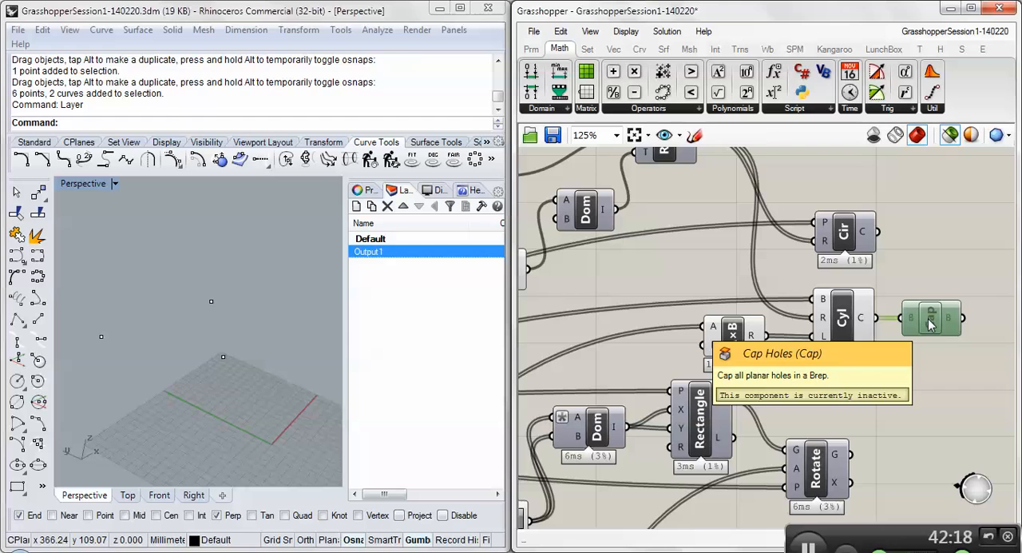
{"action": "right_click", "coordinate": [929, 321]}
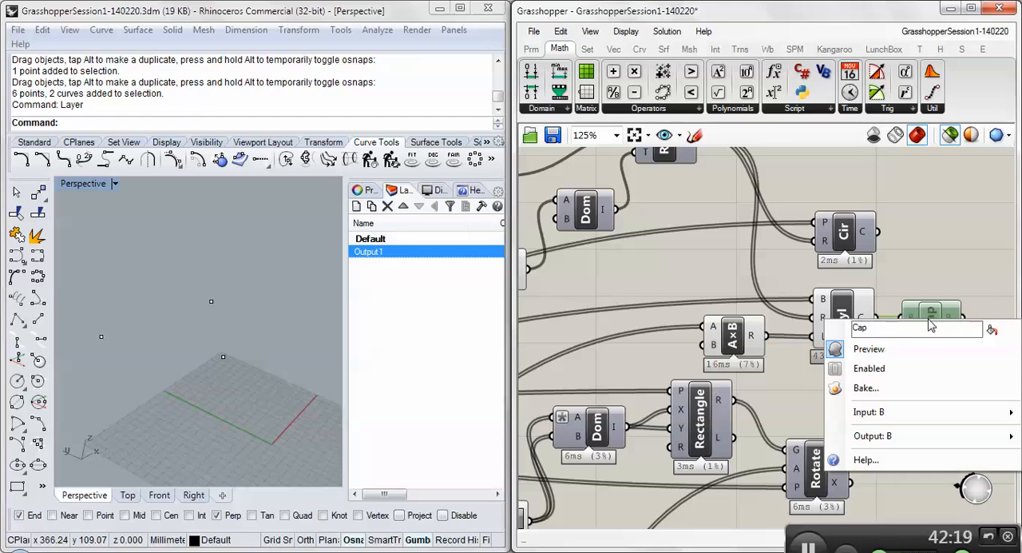
{"action": "left_click", "coordinate": [888, 372]}
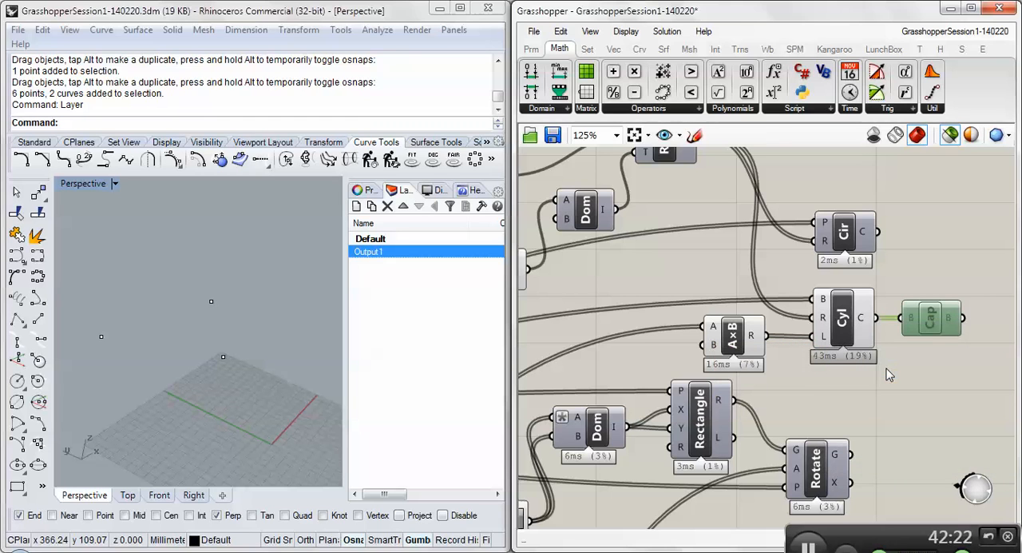
{"action": "key", "text": "ctrl+e"}
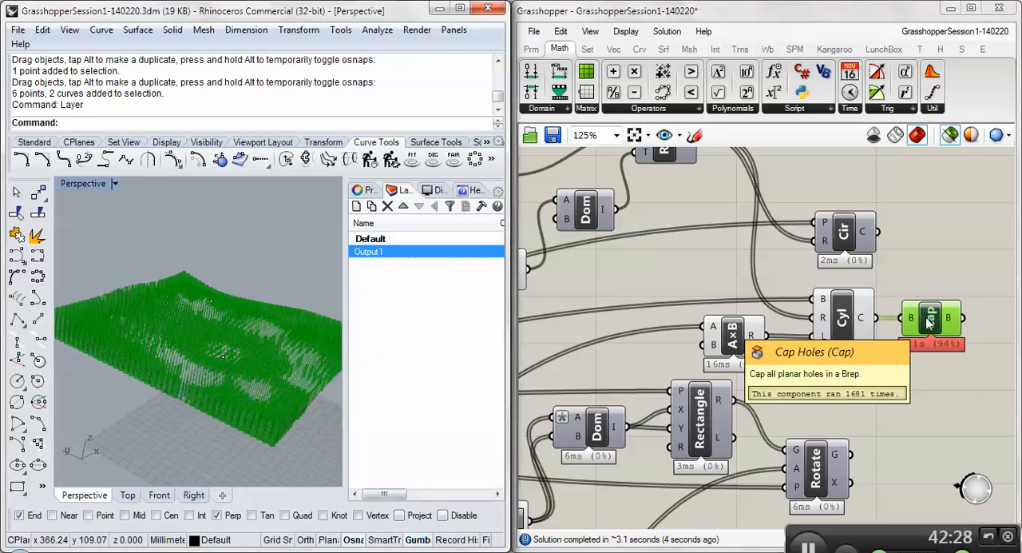
{"action": "key", "text": "ctrl+e"}
- Bake the Cap component's closed cylinders into Rhino on the Output1 layer, with colour By Layer and no grouping
{"action": "right_click", "coordinate": [933, 315]}
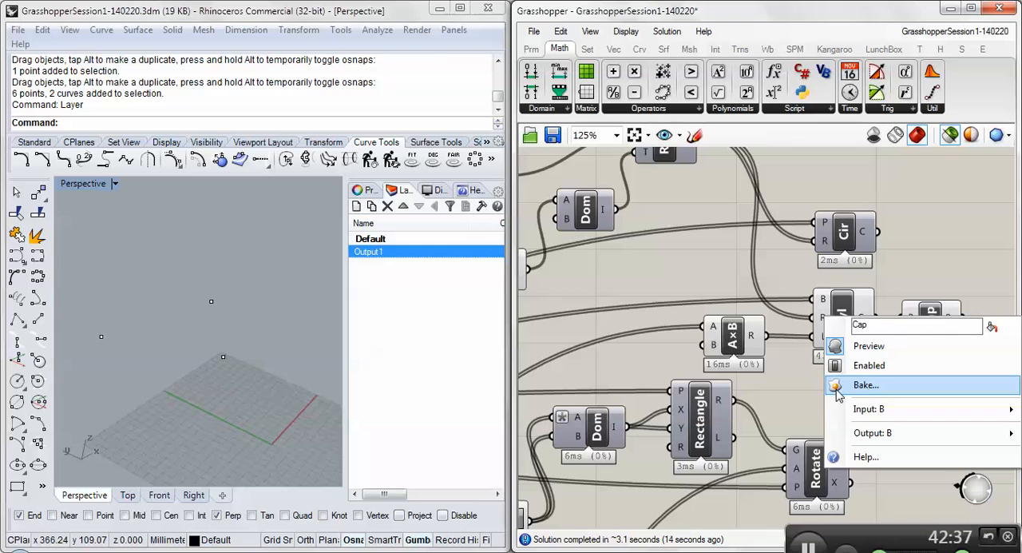
{"action": "left_click", "coordinate": [865, 385]}
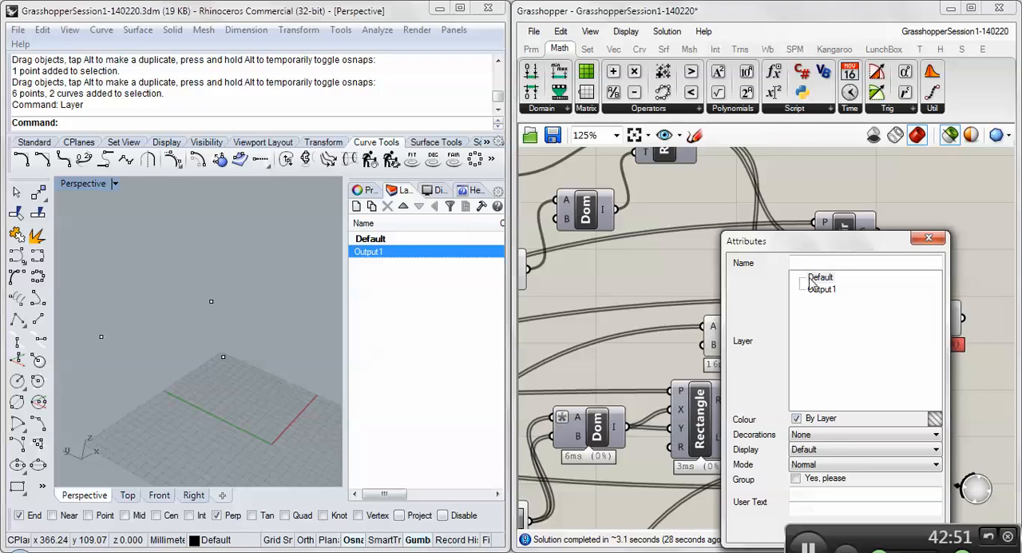
{"action": "left_click", "coordinate": [823, 291]}
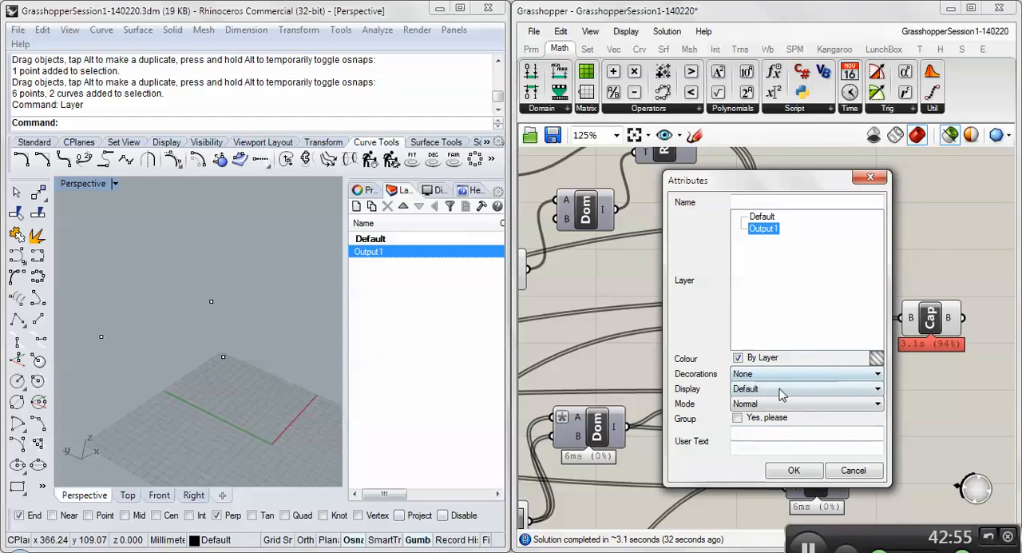
{"action": "left_click", "coordinate": [787, 472]}
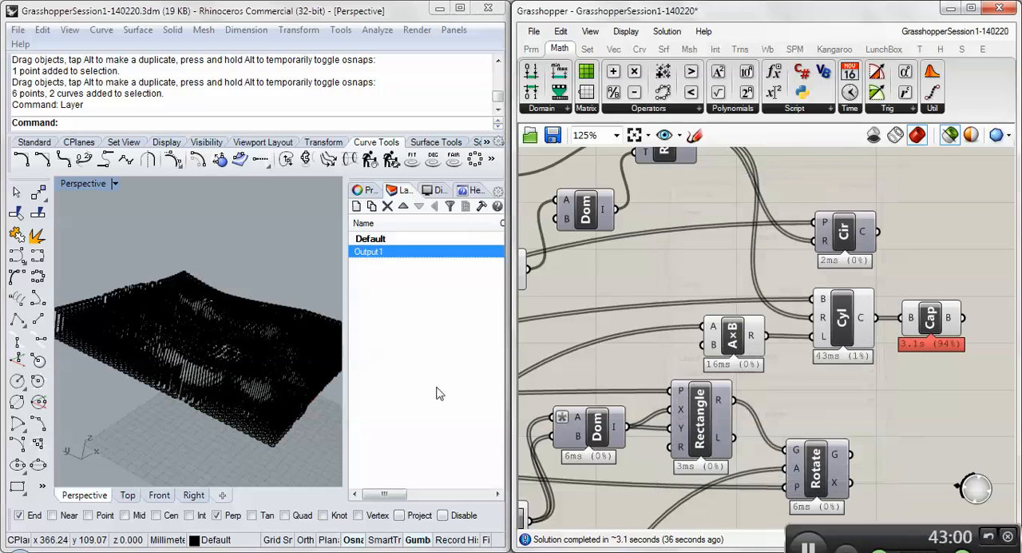
- Inspect the baked wireframe cylinders up close and check individual ones for being selectable Rhino objects
{"action": "scroll", "coordinate": [173, 303], "scroll_direction": "up", "scroll_amount": 5}
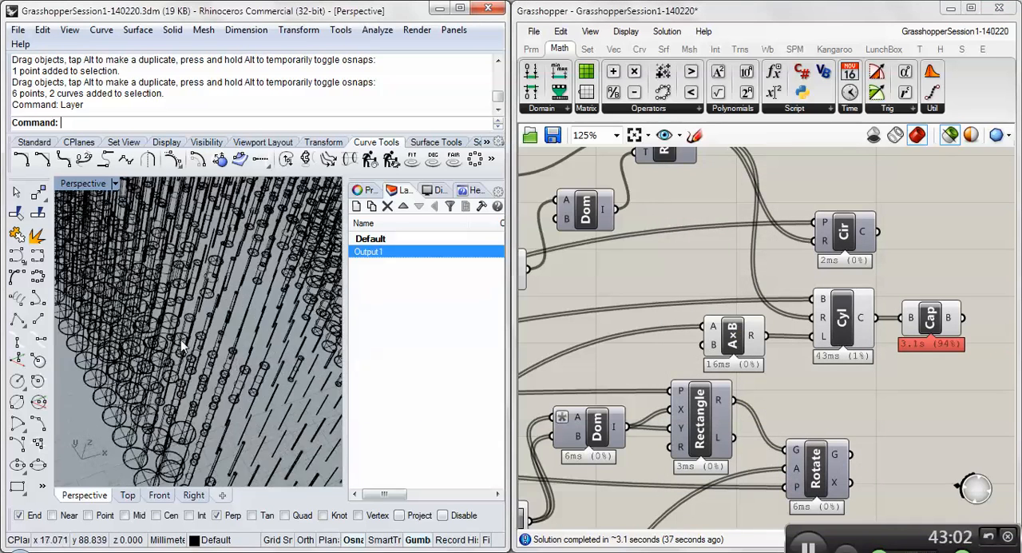
{"action": "left_click", "coordinate": [157, 372]}
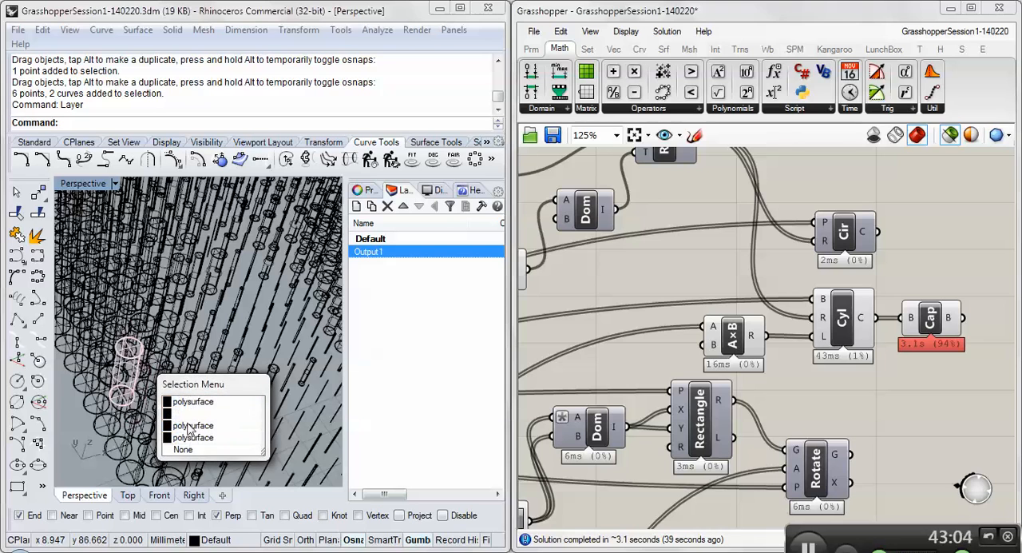
{"action": "left_click", "coordinate": [132, 400]}
{"action": "scroll", "coordinate": [131, 400], "scroll_direction": "down", "scroll_amount": 8}
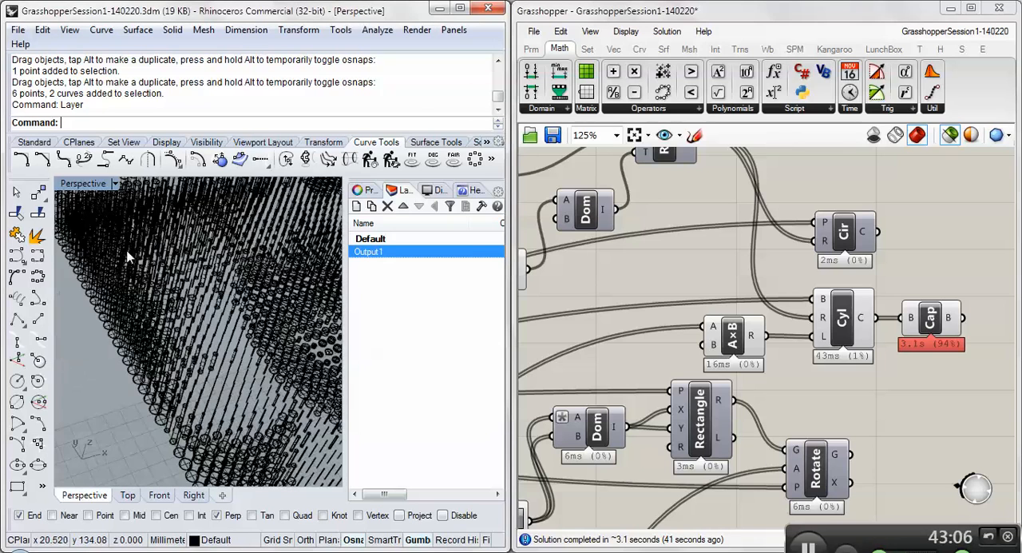
- Set the Perspective viewport to Shaded display and inspect the baked cylinders from above and up close
{"action": "left_click", "coordinate": [116, 185]}
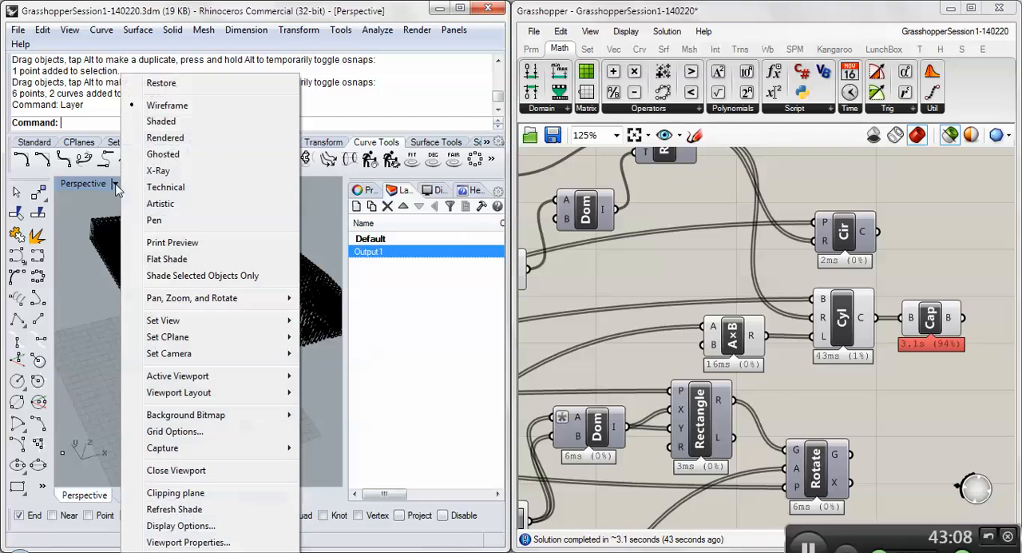
{"action": "left_click", "coordinate": [160, 122]}
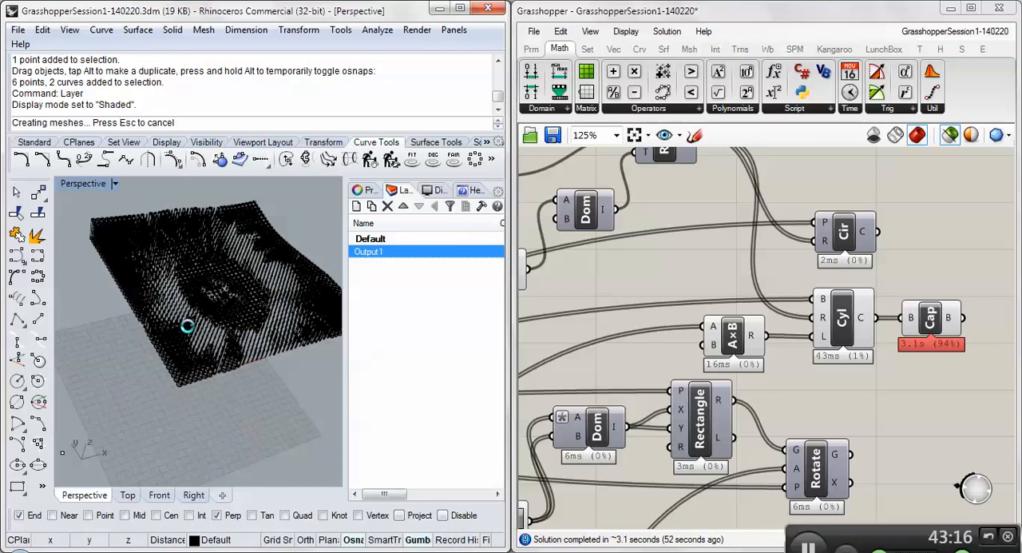
{"action": "scroll", "coordinate": [187, 391], "scroll_direction": "up", "scroll_amount": 4}
{"action": "scroll", "coordinate": [231, 252], "scroll_direction": "up", "scroll_amount": 5}
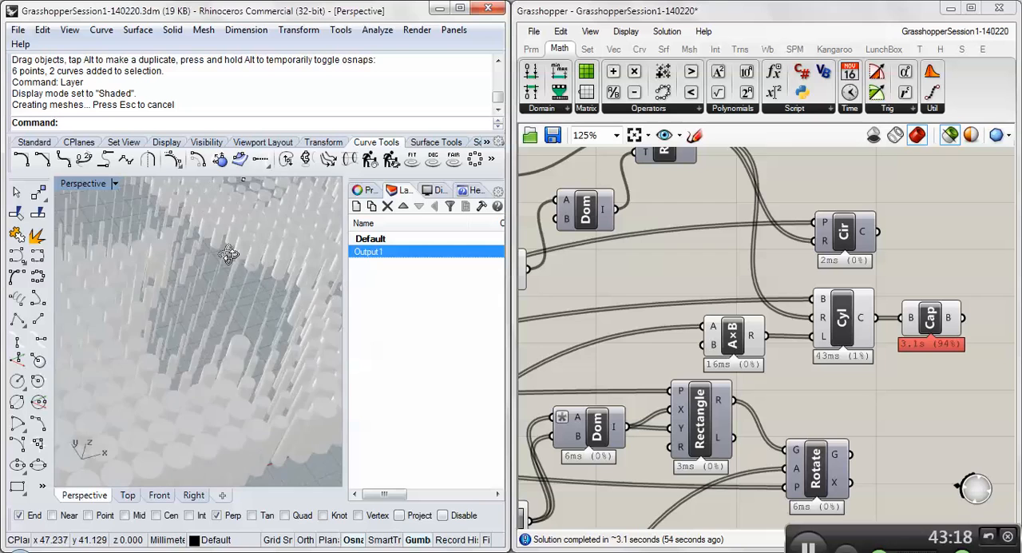
{"action": "right_click_drag", "start_coordinate": [229, 254], "coordinate": [85, 312]}
{"action": "scroll", "coordinate": [85, 312], "scroll_direction": "down", "scroll_amount": 8}
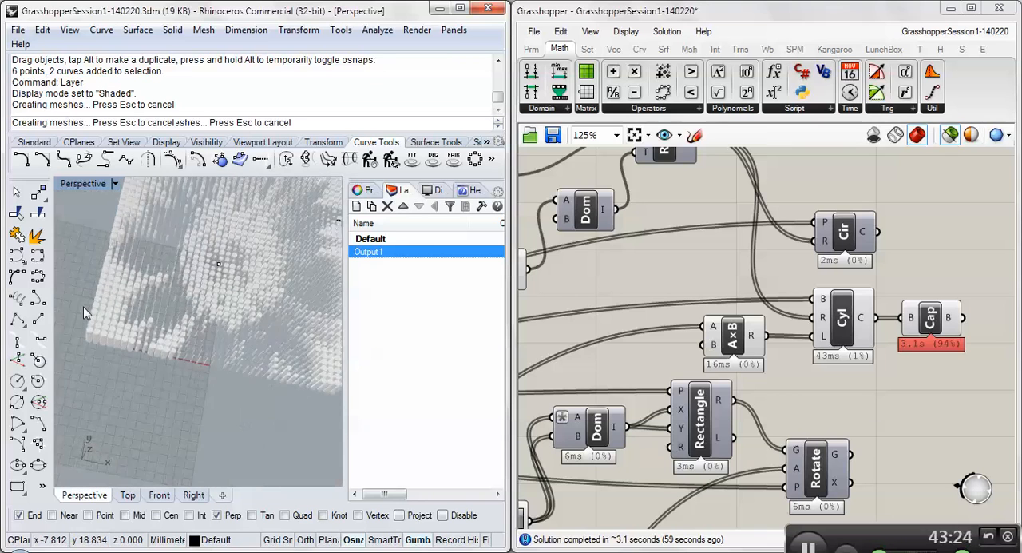
{"action": "scroll", "coordinate": [183, 277], "scroll_direction": "down", "scroll_amount": 3}
{"action": "scroll", "coordinate": [169, 273], "scroll_direction": "up", "scroll_amount": 12}
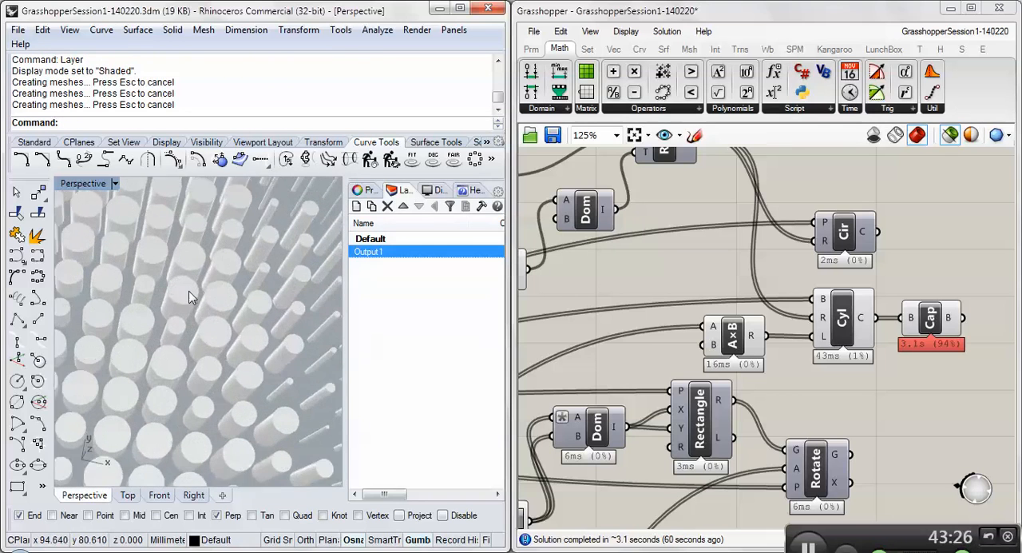
- Delete a single baked cylinder from the middle of the grid in the Perspective view
{"action": "left_click", "coordinate": [190, 295]}
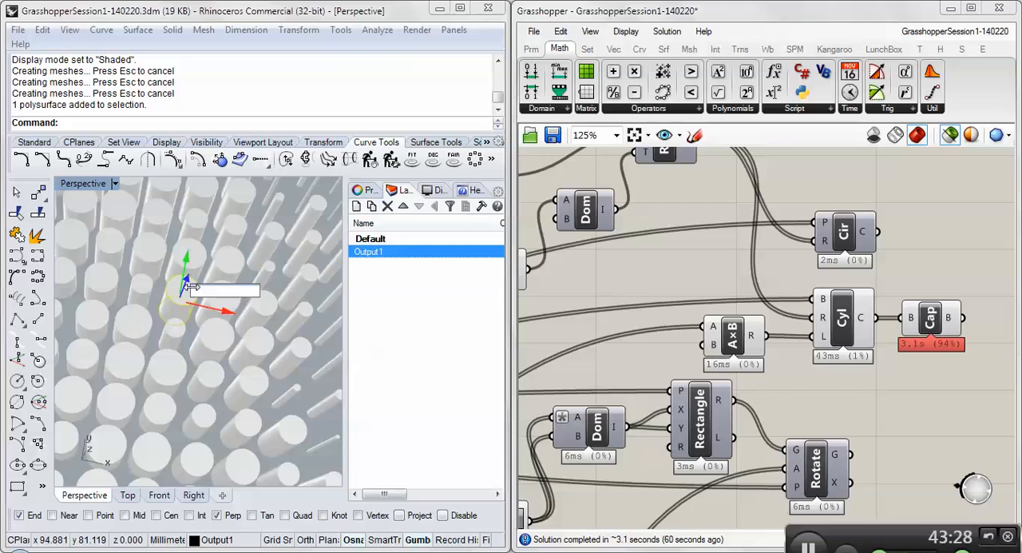
{"action": "left_click", "coordinate": [164, 299]}
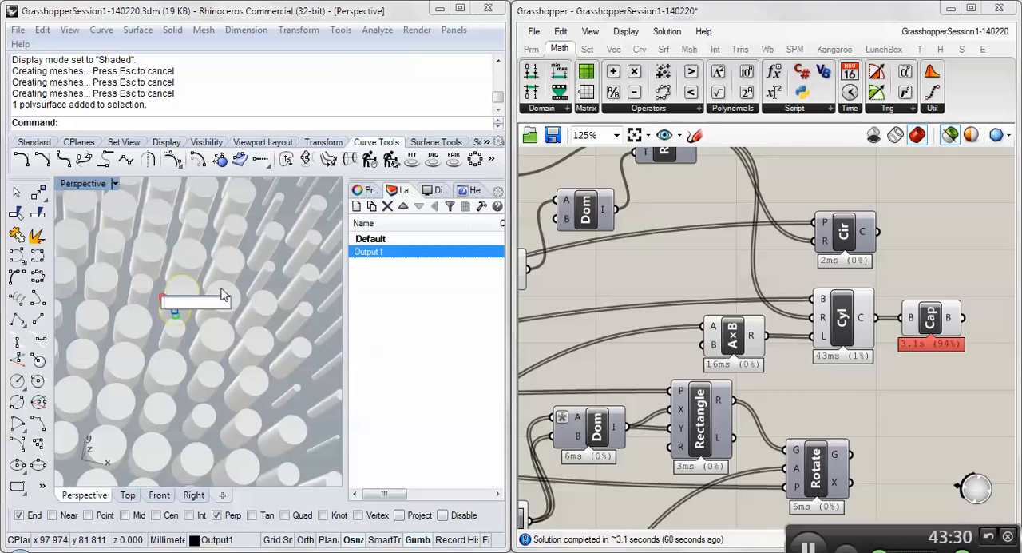
{"action": "key", "text": "Escape"}
{"action": "key", "text": "Escape"}
{"action": "left_click", "coordinate": [184, 290]}
{"action": "key", "text": "Delete"}
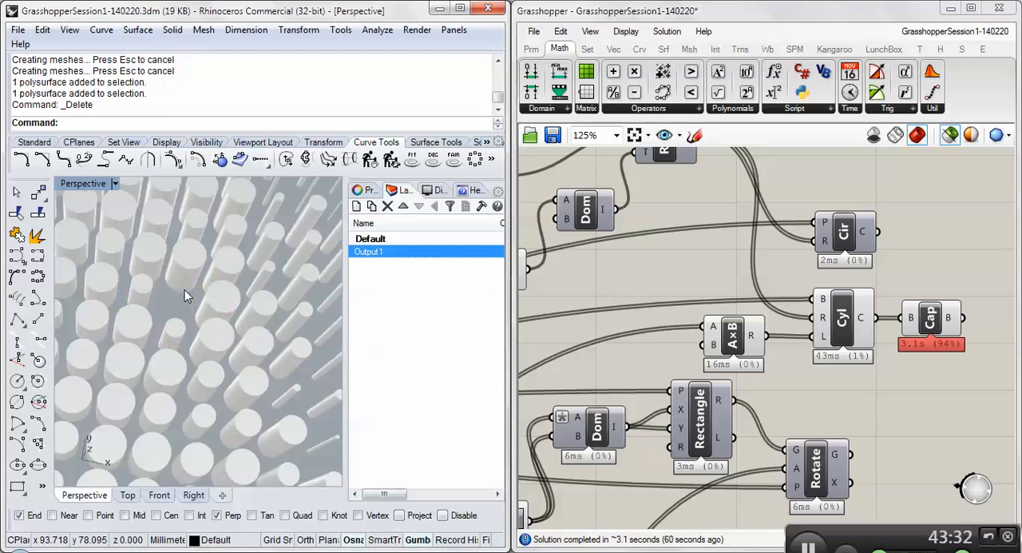
- Turn off Grasshopper's selected-only preview and compare the live red geometry with the baked cylinders around the deleted one
{"action": "scroll", "coordinate": [184, 293], "scroll_direction": "down", "scroll_amount": 8}
{"action": "right_click_drag", "start_coordinate": [117, 301], "coordinate": [155, 369]}
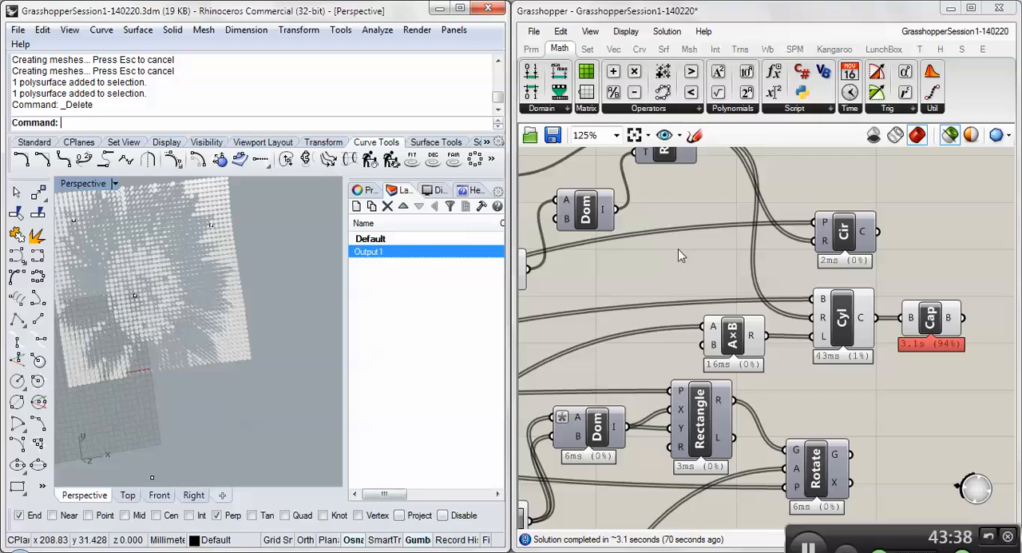
{"action": "left_click", "coordinate": [948, 136]}
{"action": "right_click_drag", "start_coordinate": [216, 303], "coordinate": [130, 381]}
{"action": "scroll", "coordinate": [165, 327], "scroll_direction": "up", "scroll_amount": 10}
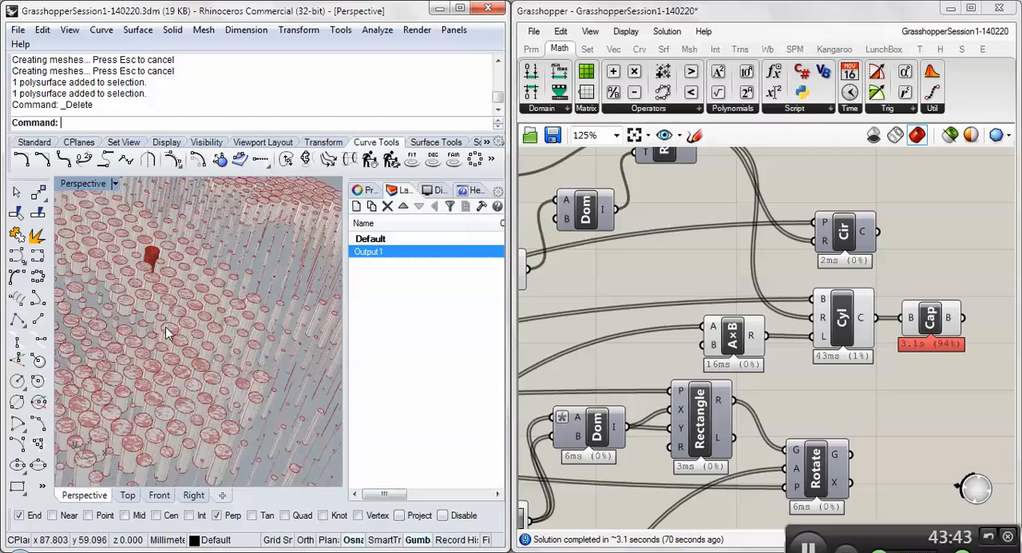
{"action": "scroll", "coordinate": [193, 306], "scroll_direction": "down", "scroll_amount": 10}
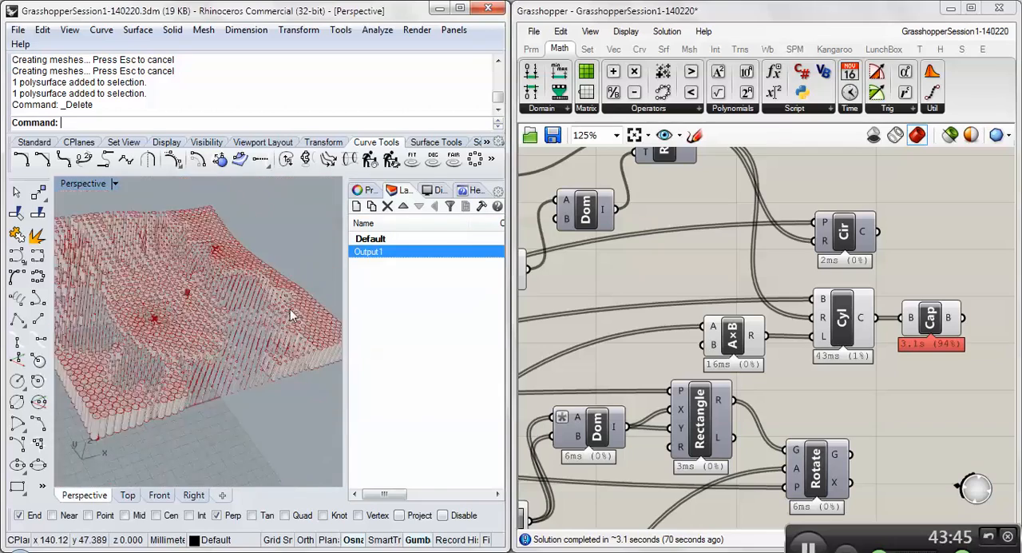
- Set the square grid's Size slider to 2.7 so the live cylinders differ from the baked ones
{"action": "scroll", "coordinate": [421, 315], "scroll_direction": "down", "scroll_amount": 3}
{"action": "scroll", "coordinate": [556, 306], "scroll_direction": "down", "scroll_amount": 5}
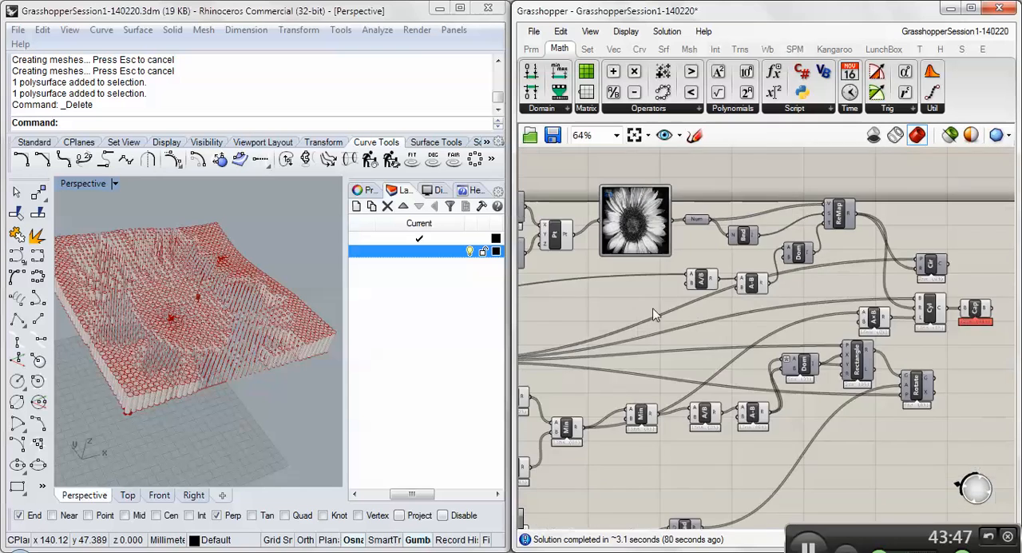
{"action": "scroll", "coordinate": [599, 296], "scroll_direction": "up", "scroll_amount": 5}
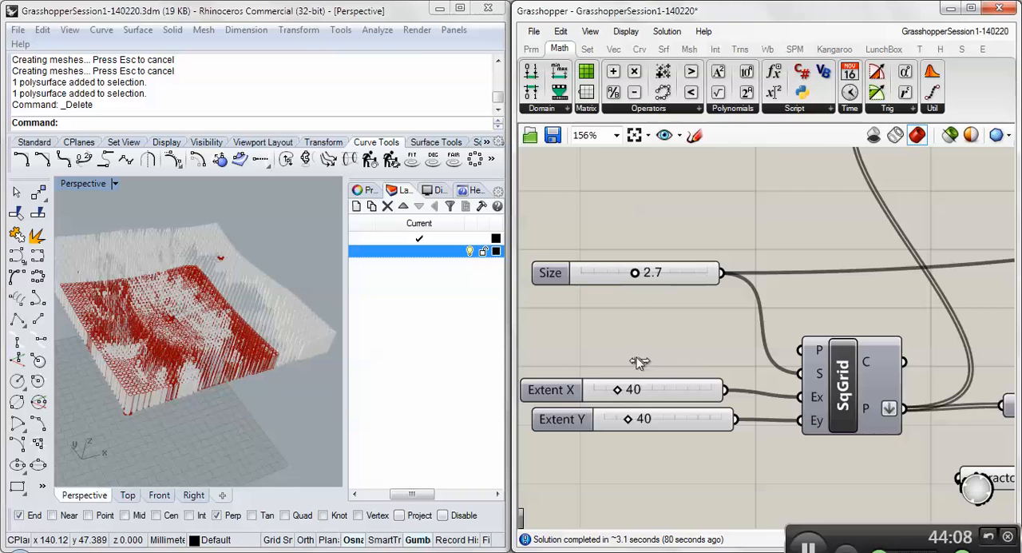
{"action": "scroll", "coordinate": [669, 330], "scroll_direction": "down", "scroll_amount": 6}
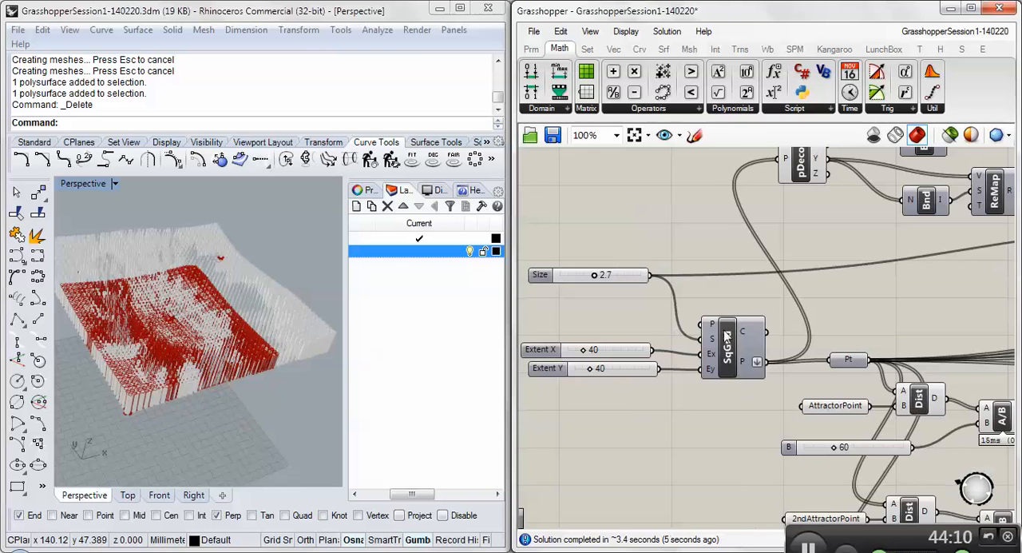
- Disable the Cap component and compare the smaller live preview with the baked cylinders in the Perspective view
{"action": "scroll", "coordinate": [830, 314], "scroll_direction": "up", "scroll_amount": 6}
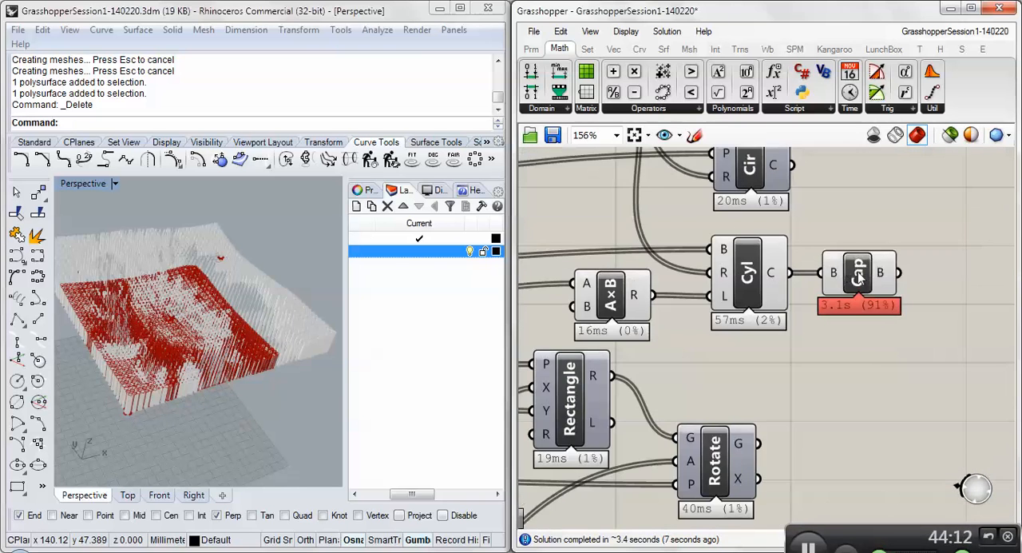
{"action": "right_click", "coordinate": [827, 271]}
{"action": "left_click", "coordinate": [878, 321]}
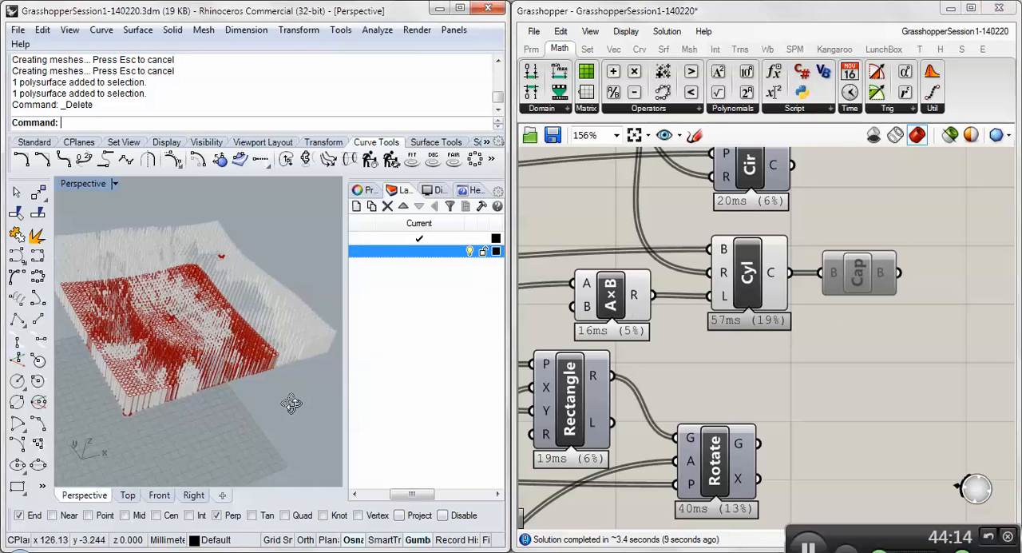
{"action": "right_click_drag", "start_coordinate": [184, 320], "coordinate": [158, 284]}
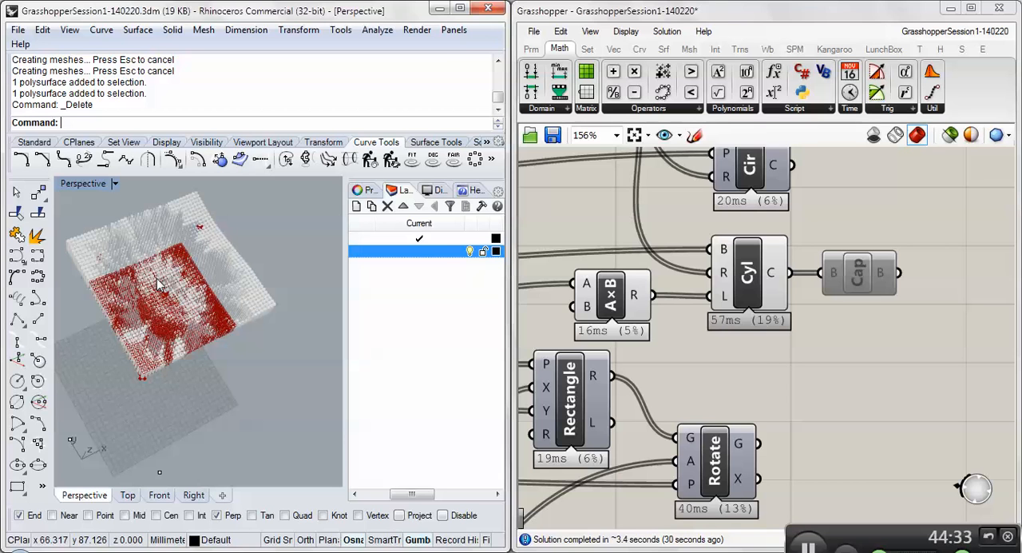
{"action": "right_click_drag", "start_coordinate": [242, 306], "coordinate": [230, 249]}
{"action": "scroll", "coordinate": [167, 325], "scroll_direction": "up", "scroll_amount": 6}
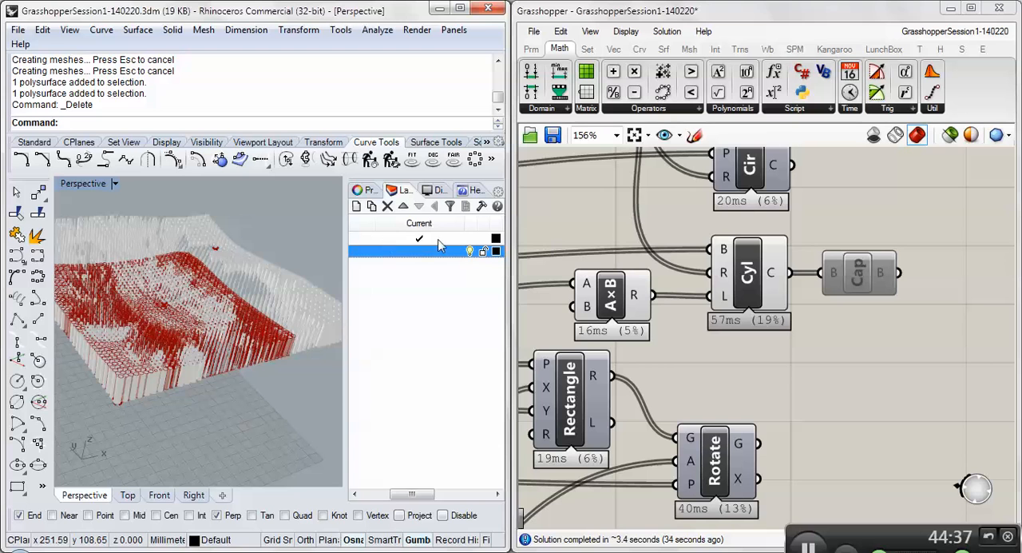
- Select baked cylinders at the grid's near corners and compare them closely with the live red preview in the Perspective view
{"action": "left_click", "coordinate": [313, 324]}
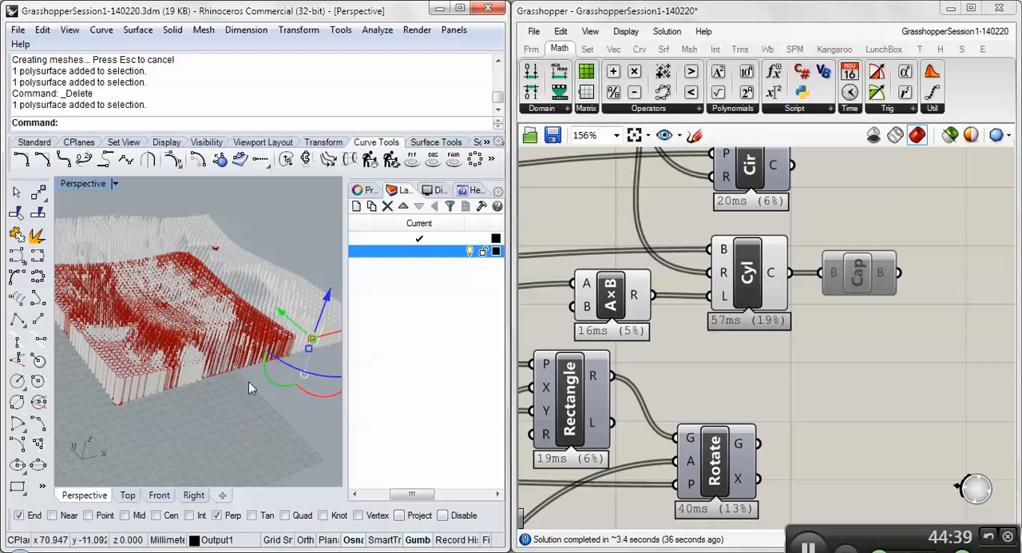
{"action": "left_click", "coordinate": [133, 385]}
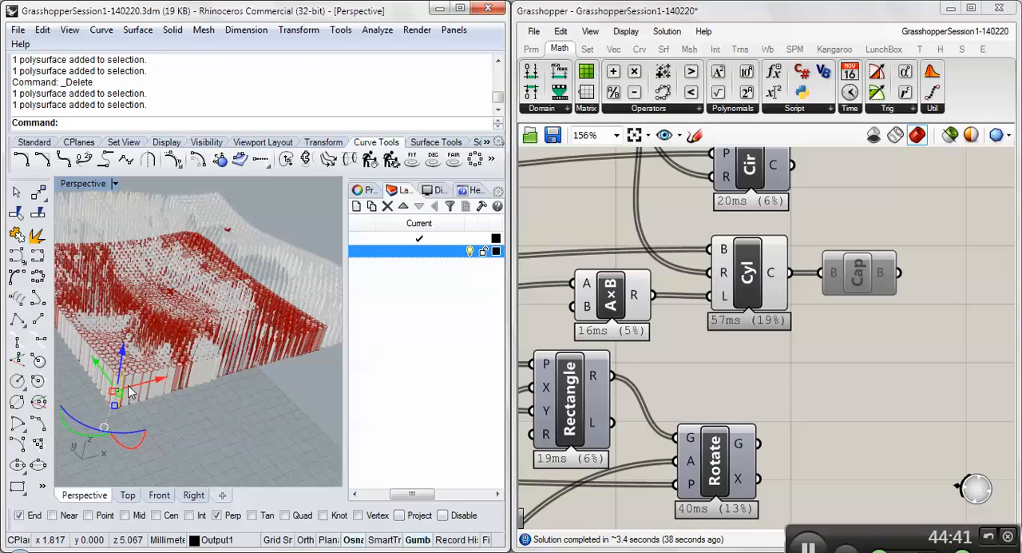
{"action": "scroll", "coordinate": [132, 391], "scroll_direction": "up", "scroll_amount": 2}
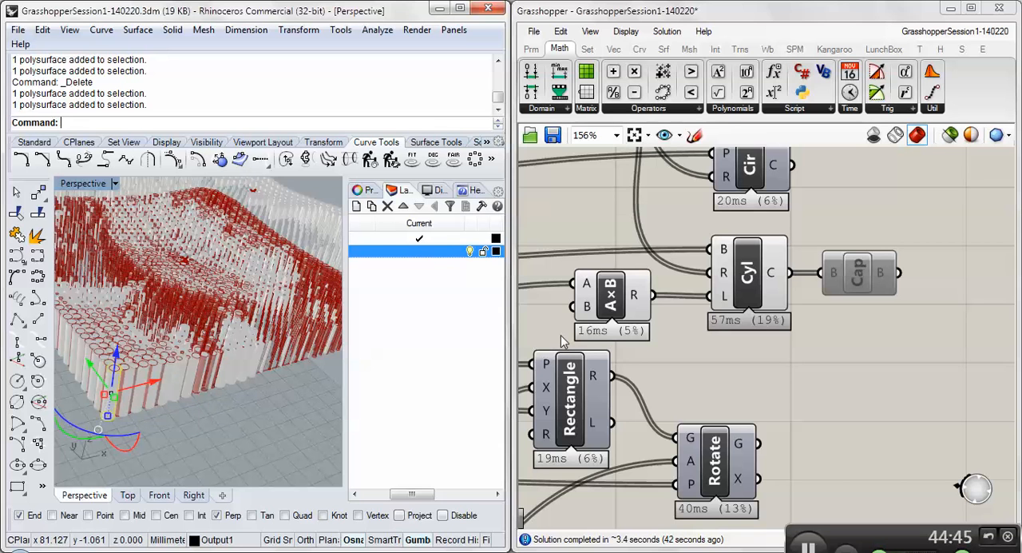
{"action": "right_click_drag", "start_coordinate": [189, 384], "coordinate": [170, 363]}
{"action": "scroll", "coordinate": [171, 356], "scroll_direction": "down", "scroll_amount": 4}
{"action": "scroll", "coordinate": [160, 209], "scroll_direction": "up", "scroll_amount": 6}
{"action": "right_click_drag", "start_coordinate": [161, 210], "coordinate": [229, 246]}
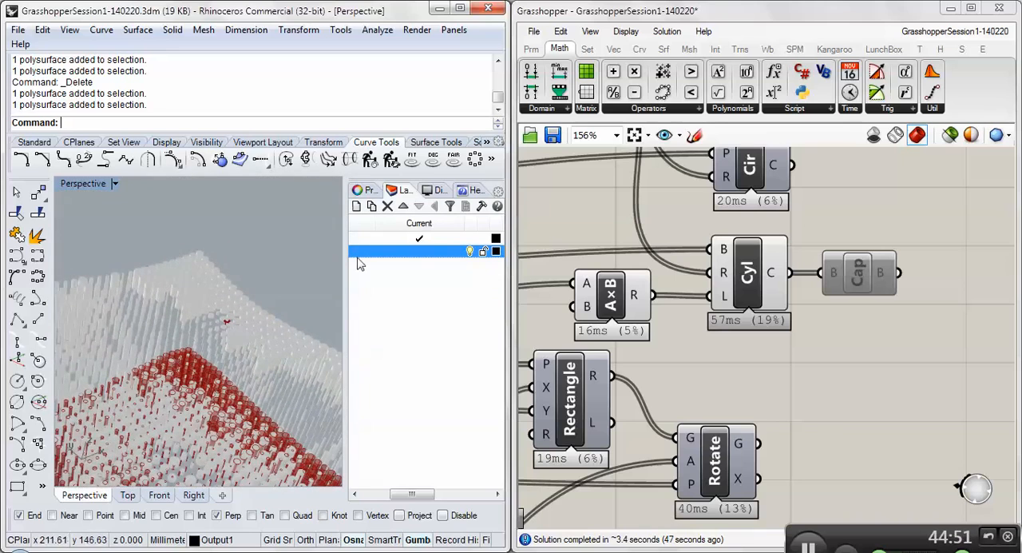
- Hide the Output1 layer so that only the live red Grasshopper preview is displayed in the Perspective view
{"action": "left_click", "coordinate": [470, 251]}
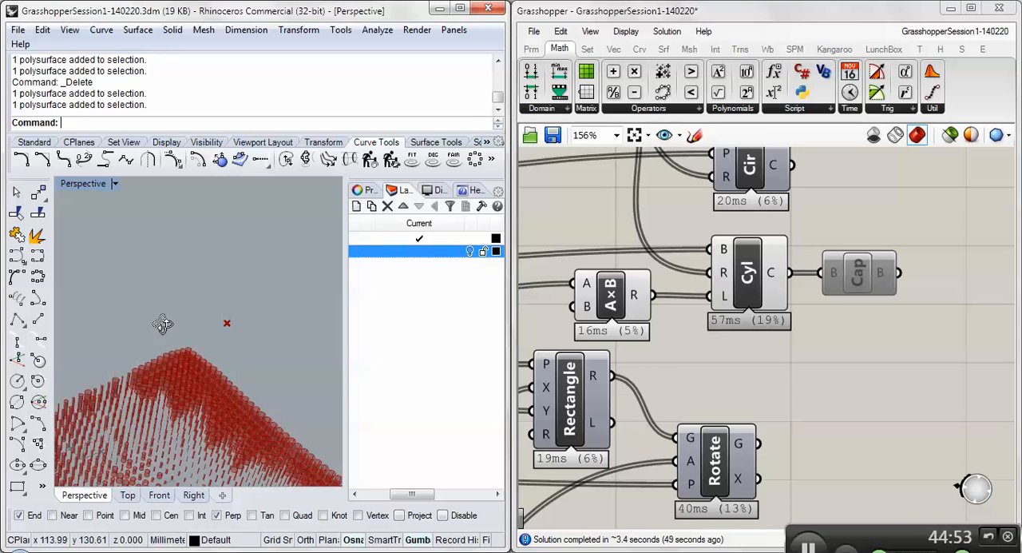
{"action": "right_click_drag", "start_coordinate": [160, 319], "coordinate": [167, 348]}
{"action": "scroll", "coordinate": [165, 349], "scroll_direction": "down", "scroll_amount": 5}
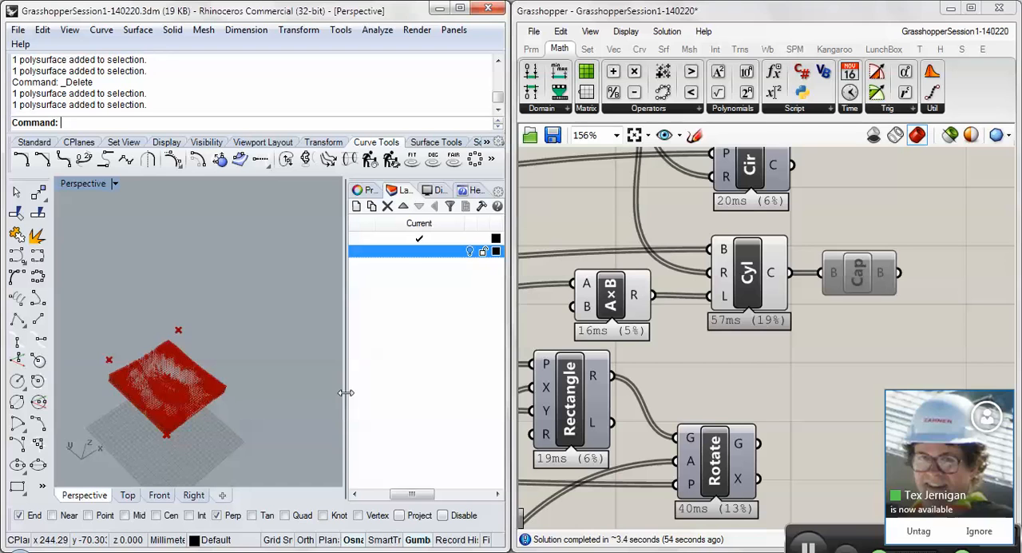
- Save the current Grasshopper definition and start a new blank Grasshopper document
{"action": "left_click", "coordinate": [554, 136]}
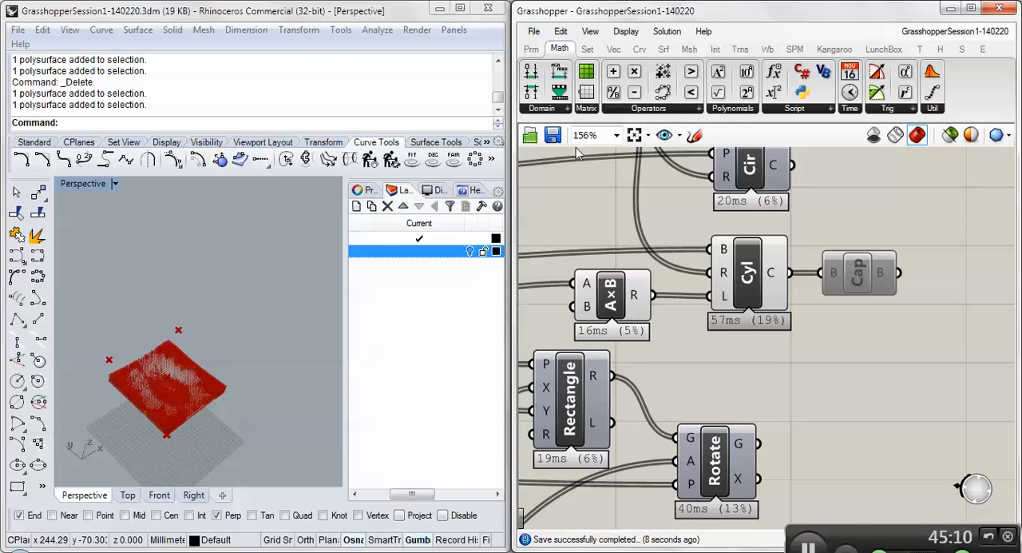
{"action": "left_click", "coordinate": [533, 33]}
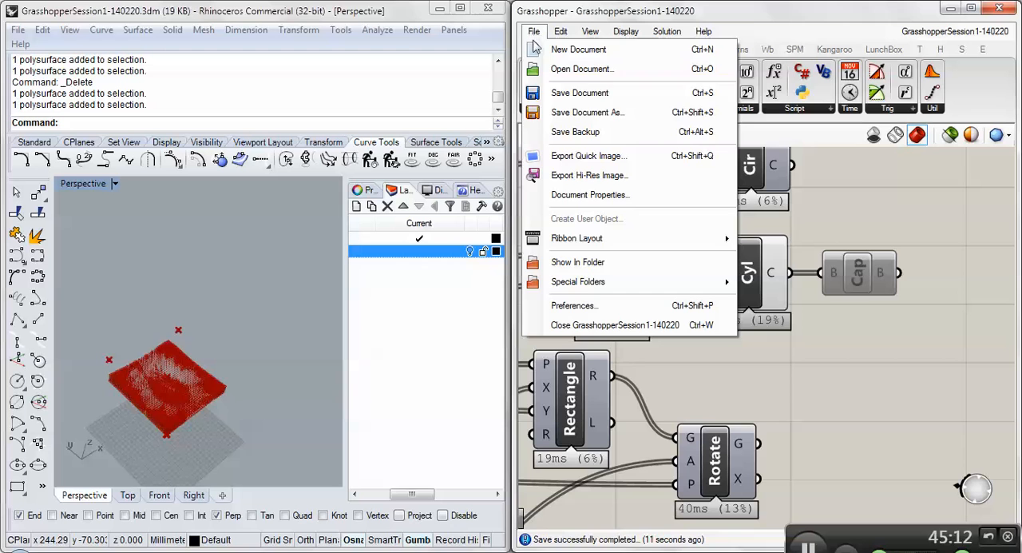
{"action": "left_click", "coordinate": [577, 49]}
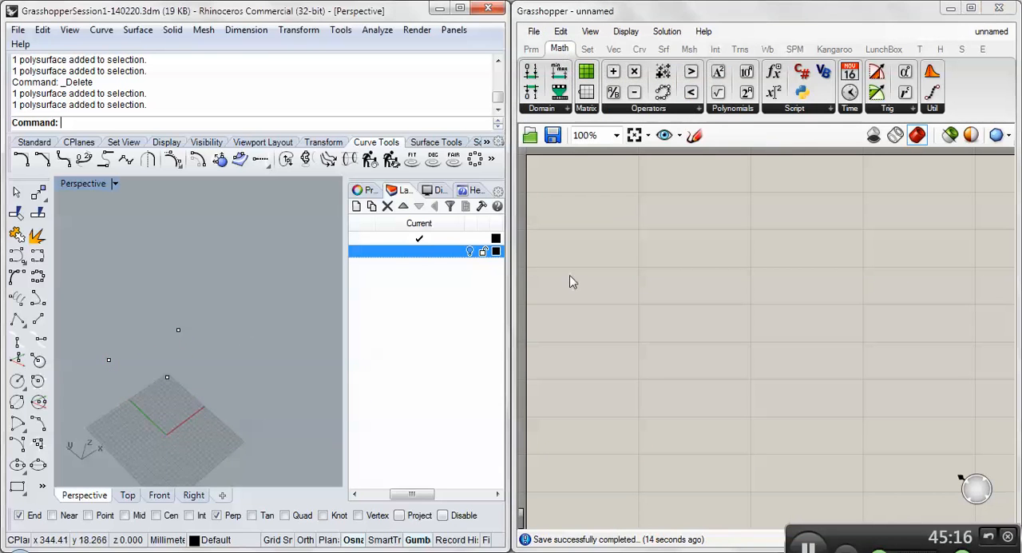
{"action": "scroll", "coordinate": [152, 349], "scroll_direction": "down", "scroll_amount": 8}
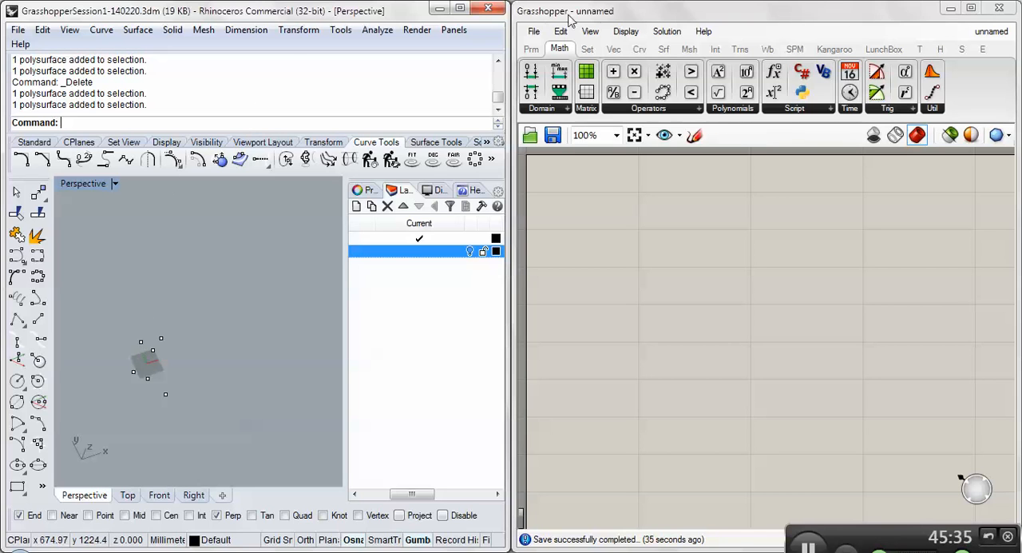
- Draw an arched degree-3 control point curve above the existing points and short lines in the Top view
{"action": "mouse_move", "coordinate": [592, 51]}
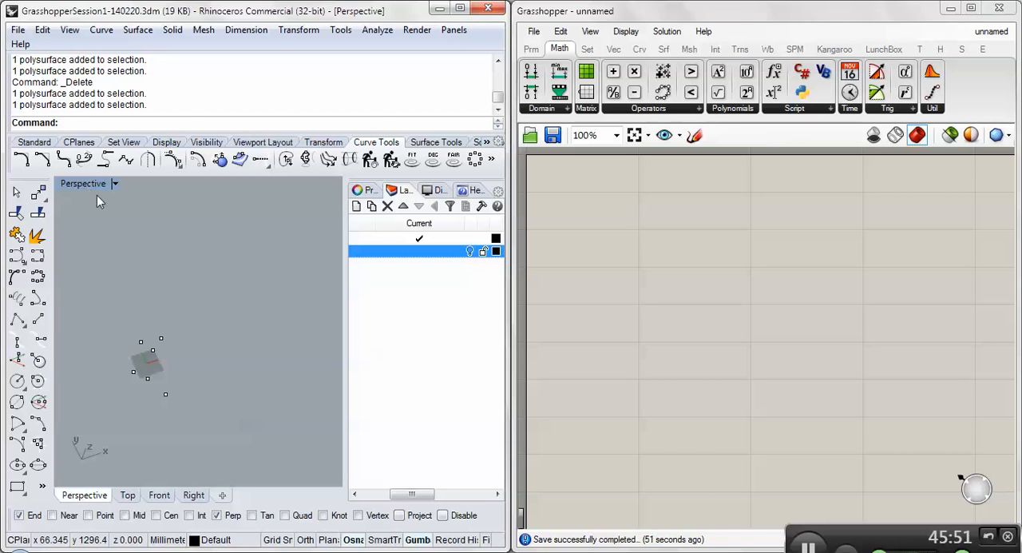
{"action": "key", "text": "ctrl+F1"}
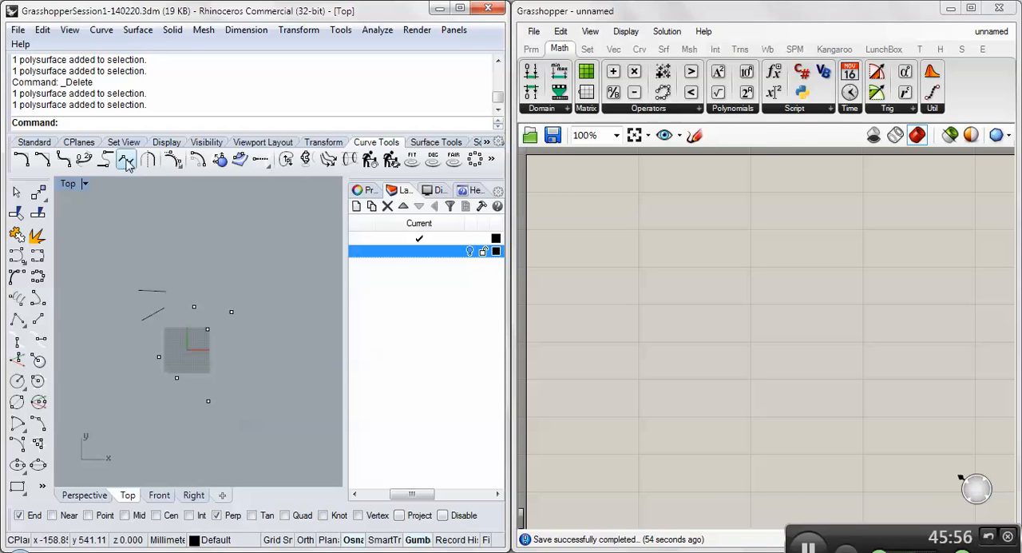
{"action": "left_click", "coordinate": [16, 257]}
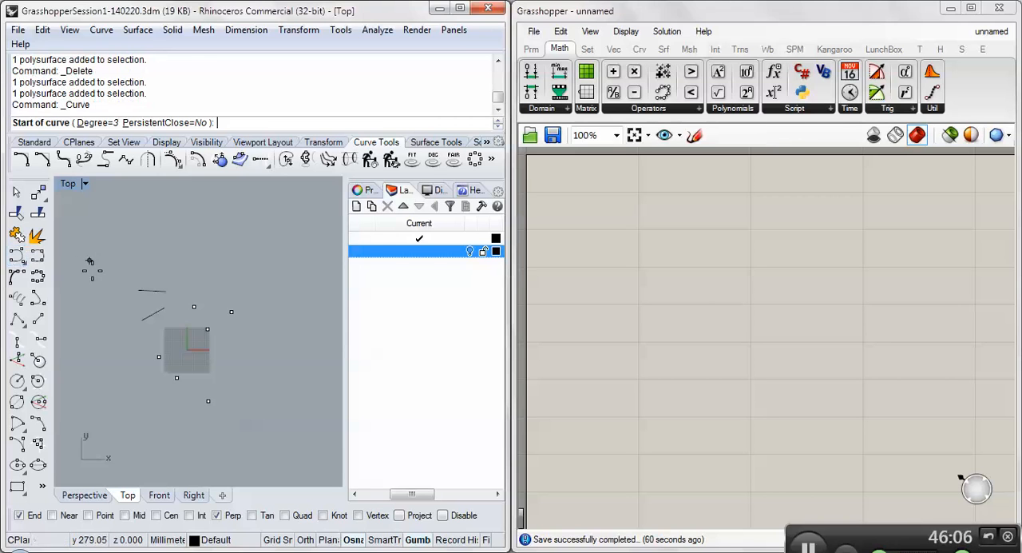
{"action": "left_click", "coordinate": [83, 278]}
{"action": "left_click", "coordinate": [102, 243]}
{"action": "left_click", "coordinate": [194, 242]}
{"action": "left_click", "coordinate": [268, 225]}
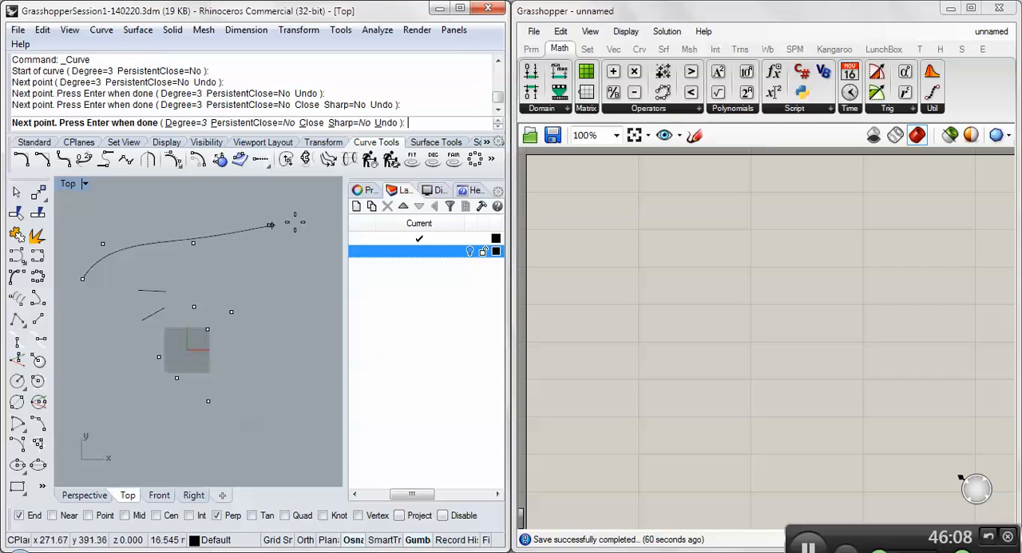
{"action": "key", "text": "Return"}
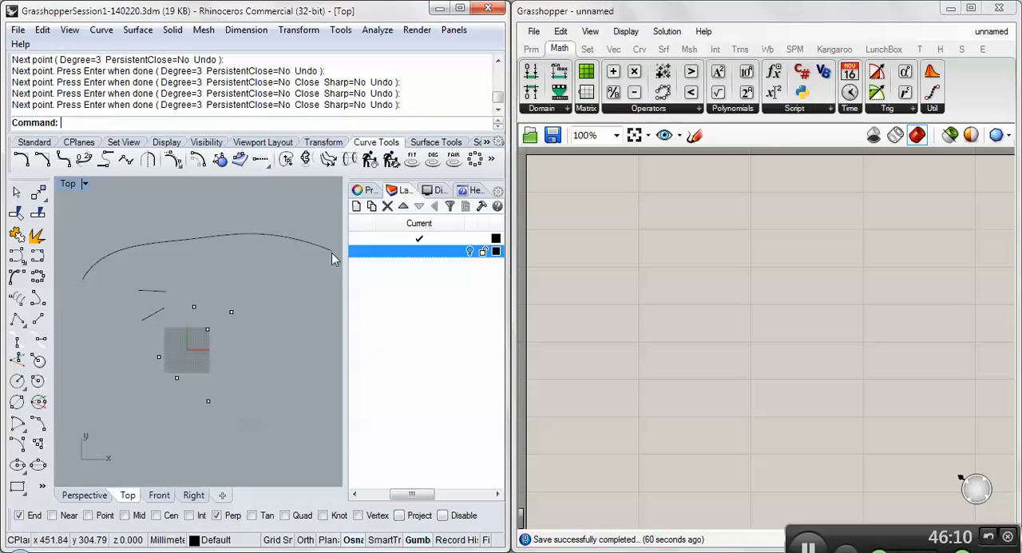
- Draw a second degree-3 control point curve with five points below the existing points in the Top view
{"action": "key", "text": "Return"}
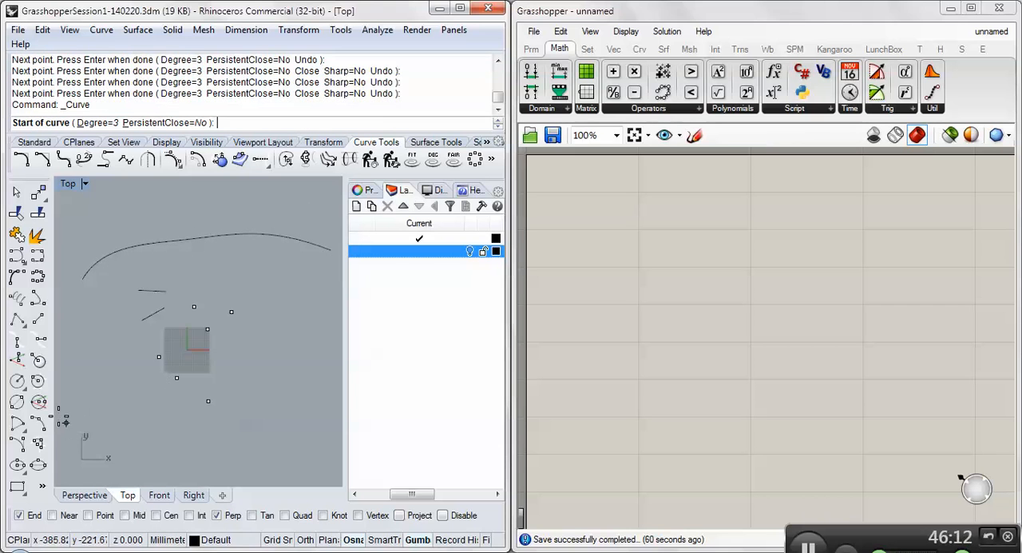
{"action": "left_click", "coordinate": [58, 416]}
{"action": "left_click", "coordinate": [104, 436]}
{"action": "left_click", "coordinate": [213, 428]}
{"action": "left_click", "coordinate": [271, 393]}
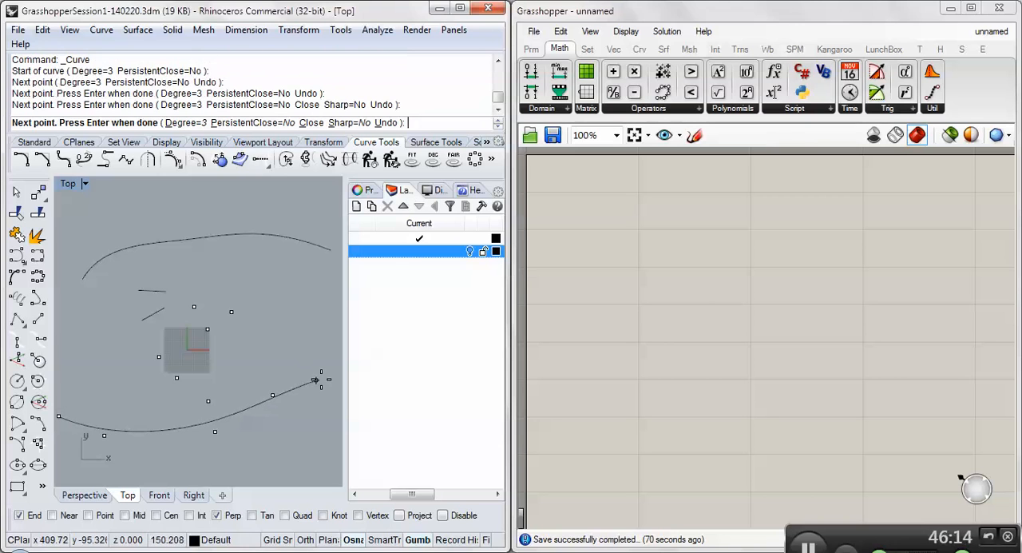
{"action": "left_click", "coordinate": [320, 380]}
{"action": "key", "text": "Return"}
{"action": "scroll", "coordinate": [200, 354], "scroll_direction": "down", "scroll_amount": 4}
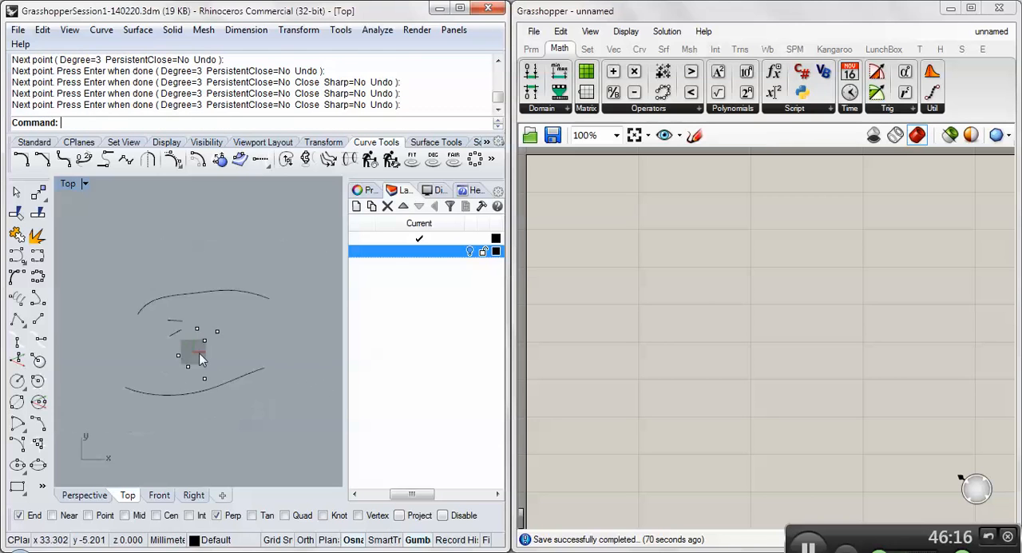
- Move the lower curve up so it lies above the arched curve in the Top view
{"action": "left_click", "coordinate": [217, 382]}
{"action": "left_click_drag", "start_coordinate": [205, 381], "coordinate": [203, 272]}
{"action": "left_click", "coordinate": [161, 287]}
{"action": "scroll", "coordinate": [162, 286], "scroll_direction": "up", "scroll_amount": 5}
{"action": "right_click_drag", "start_coordinate": [161, 290], "coordinate": [91, 285]}
{"action": "scroll", "coordinate": [136, 309], "scroll_direction": "down", "scroll_amount": 2}
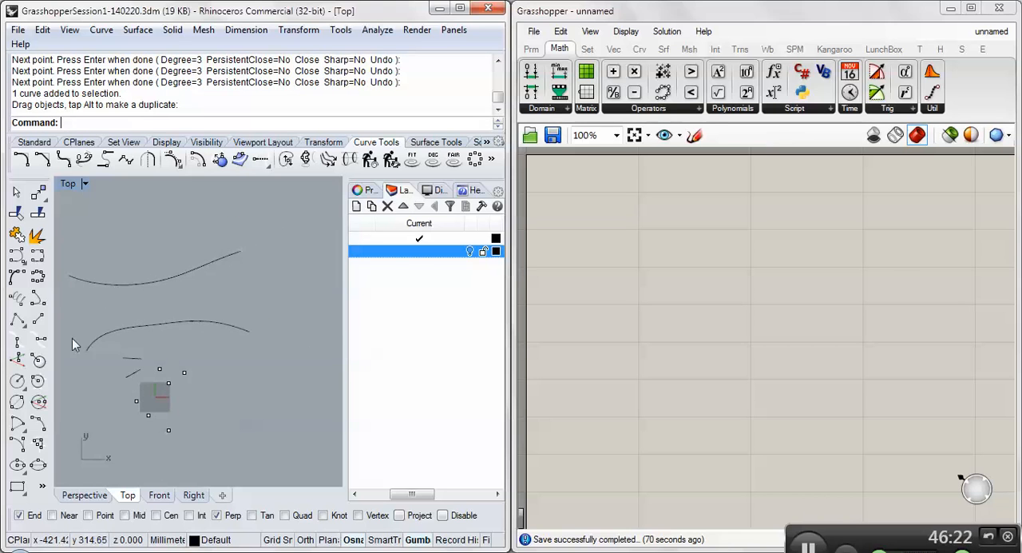
{"action": "right_click_drag", "start_coordinate": [98, 293], "coordinate": [131, 282]}
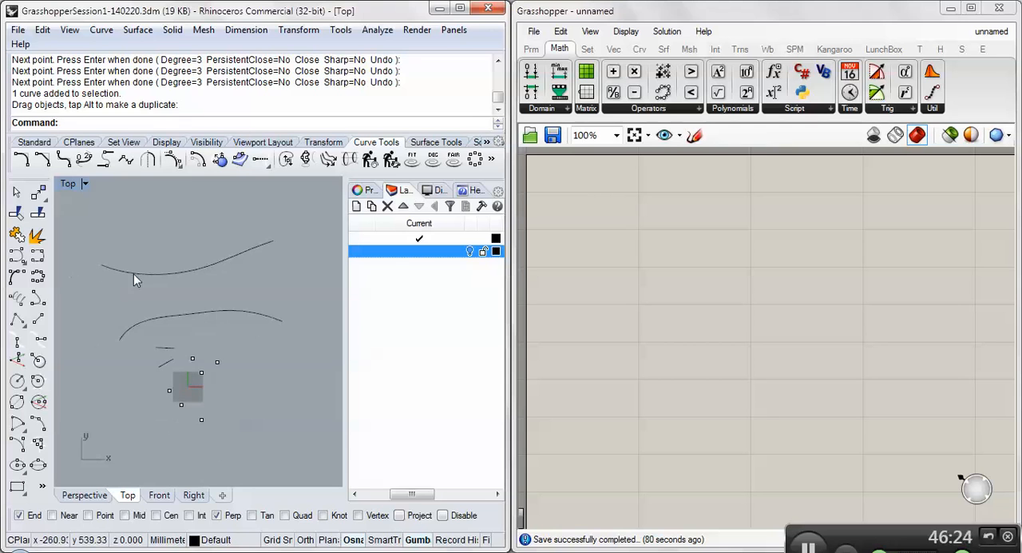
- Select the two curves in turn to examine them as separate Rhino inputs
{"action": "left_click", "coordinate": [133, 273]}
{"action": "left_click", "coordinate": [139, 323]}
{"action": "left_click", "coordinate": [150, 289]}
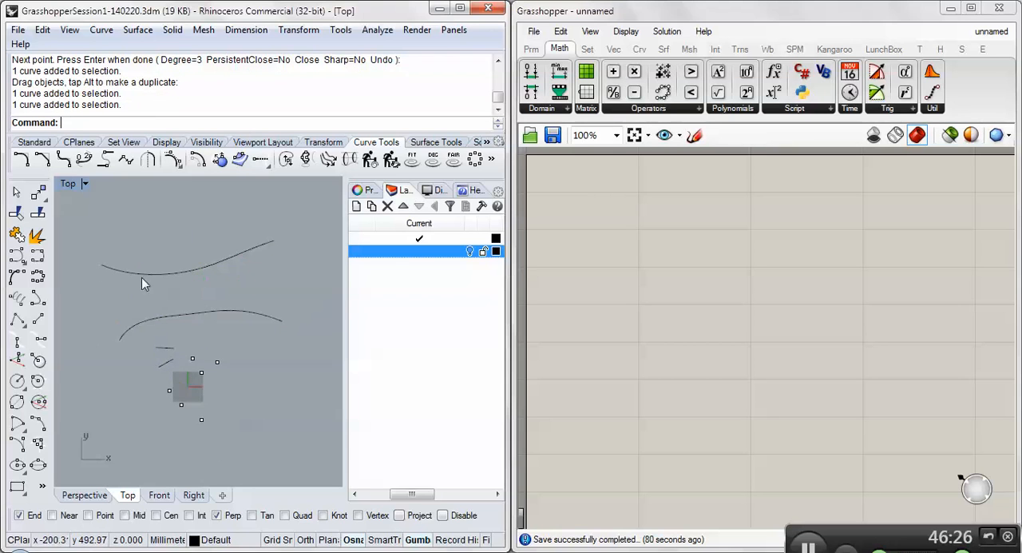
{"action": "left_click", "coordinate": [139, 274]}
{"action": "left_click", "coordinate": [102, 291]}
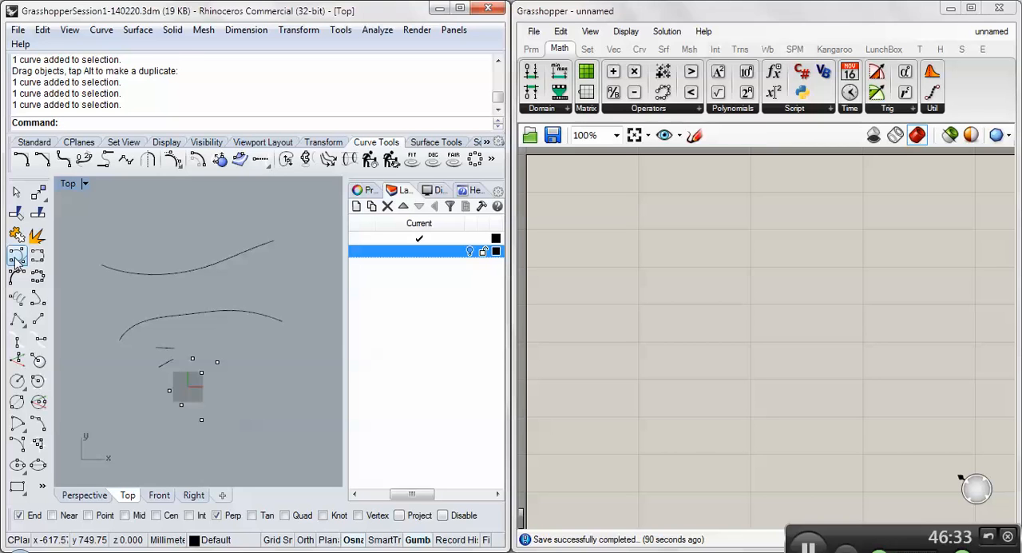
{"action": "left_click", "coordinate": [110, 267]}
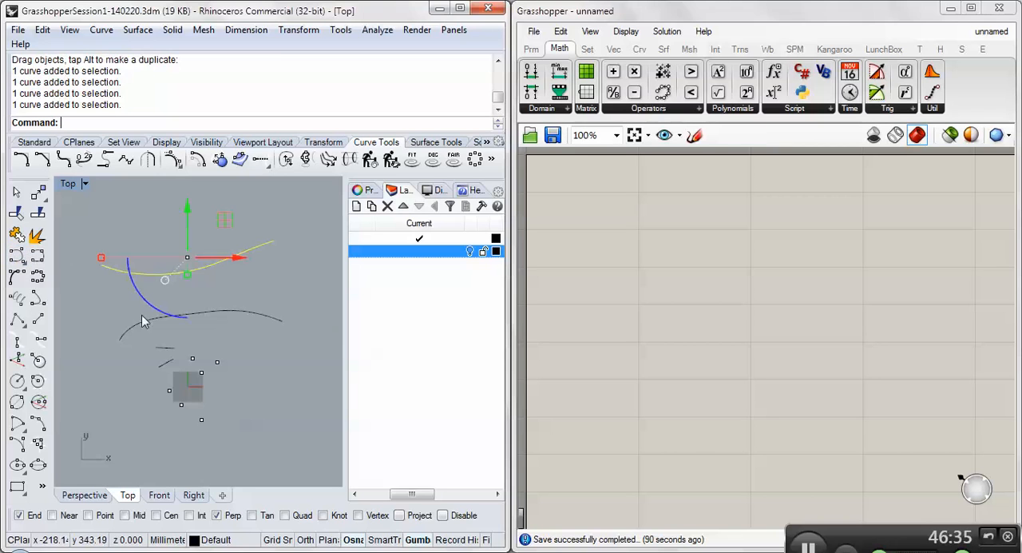
{"action": "left_click", "coordinate": [142, 320]}
{"action": "left_click", "coordinate": [140, 304]}
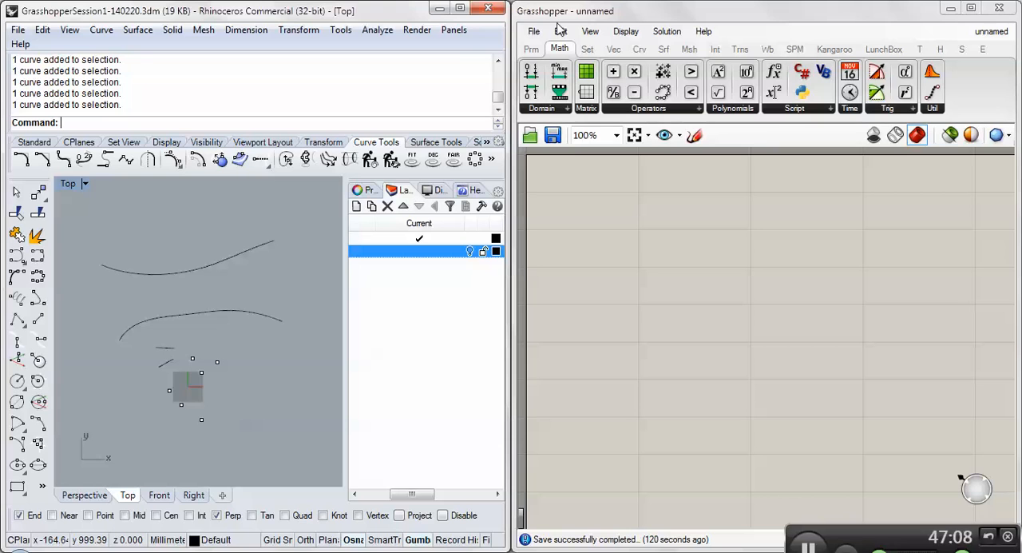
- Draw a wavy seven-point, degree-3 control point curve above the two existing curves in the Top view
{"action": "left_click", "coordinate": [17, 255]}
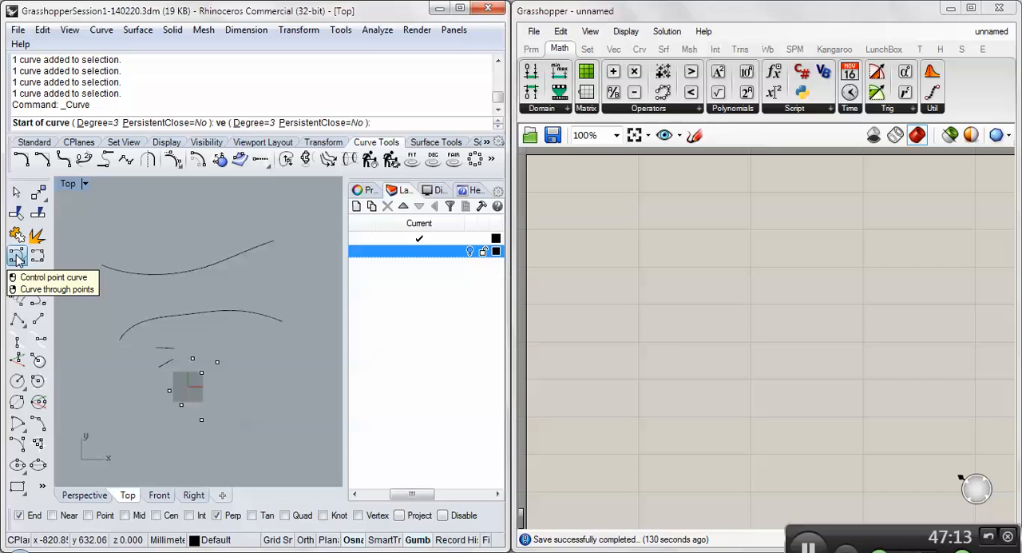
{"action": "left_click", "coordinate": [82, 222]}
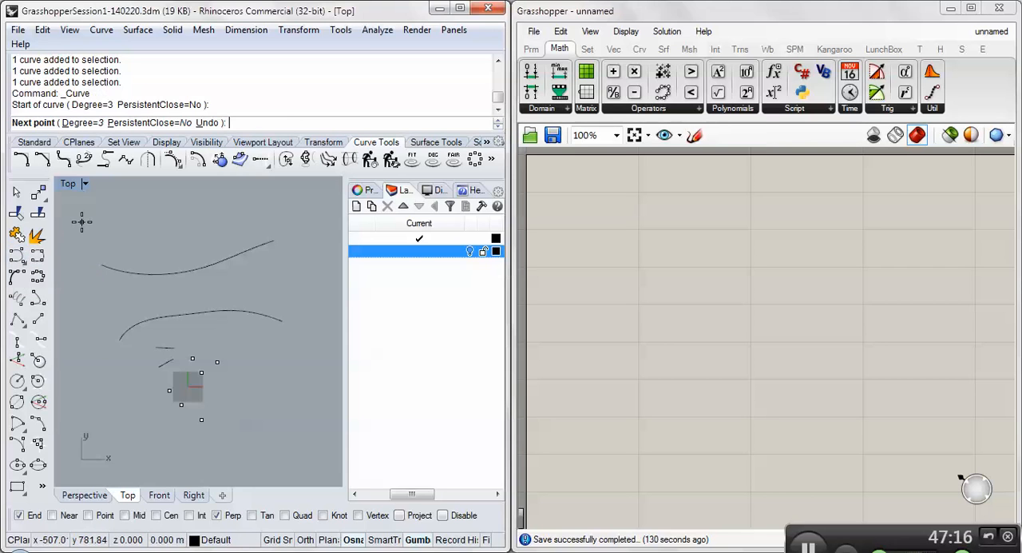
{"action": "left_click", "coordinate": [117, 235]}
{"action": "left_click", "coordinate": [162, 229]}
{"action": "left_click", "coordinate": [198, 220]}
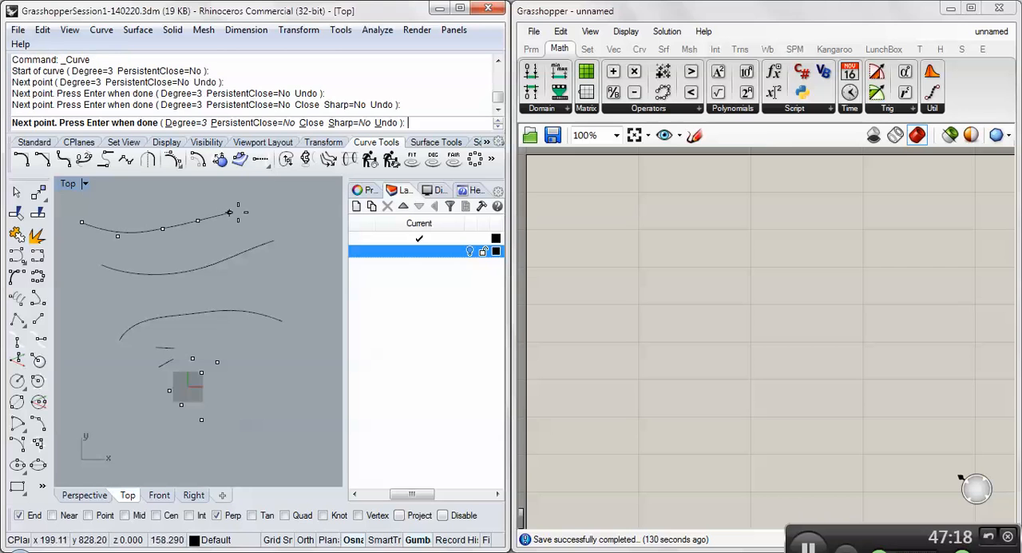
{"action": "left_click", "coordinate": [242, 213]}
{"action": "left_click", "coordinate": [271, 223]}
{"action": "left_click", "coordinate": [314, 208]}
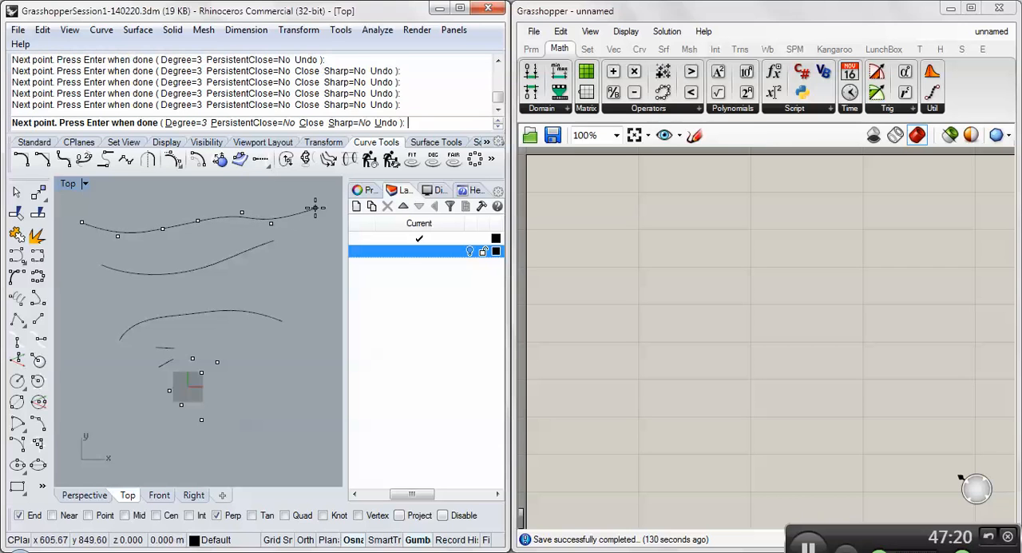
{"action": "key", "text": "Return"}
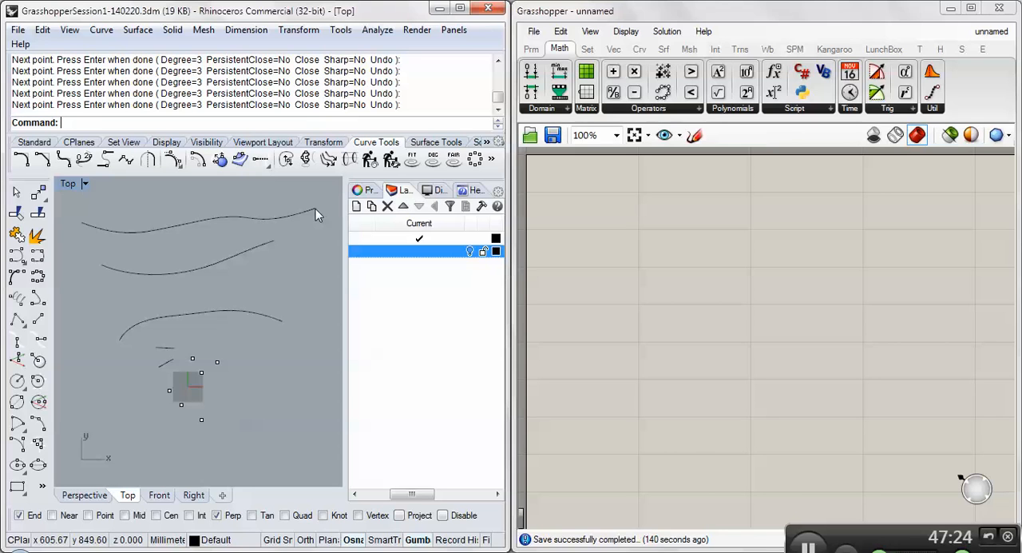
- Toggle the Gumball off and back on, and delete the topmost wavy curve
{"action": "left_click", "coordinate": [417, 539]}
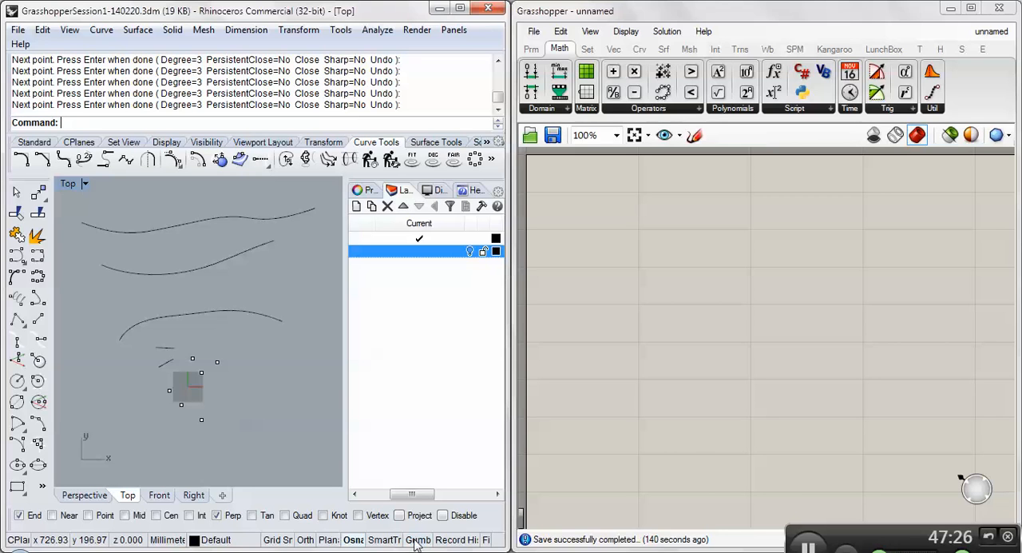
{"action": "left_click", "coordinate": [416, 540]}
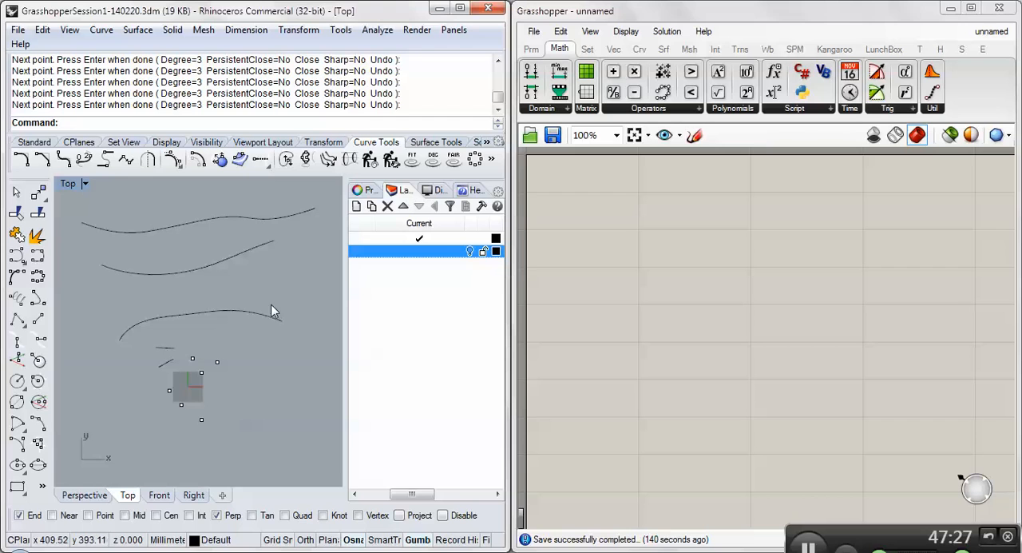
{"action": "left_click", "coordinate": [199, 221]}
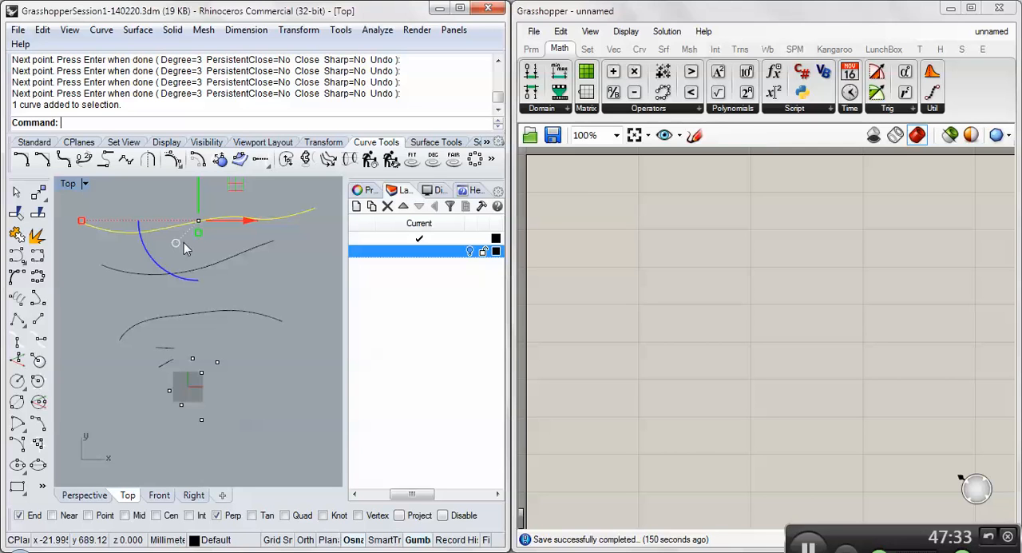
{"action": "key", "text": "Delete"}
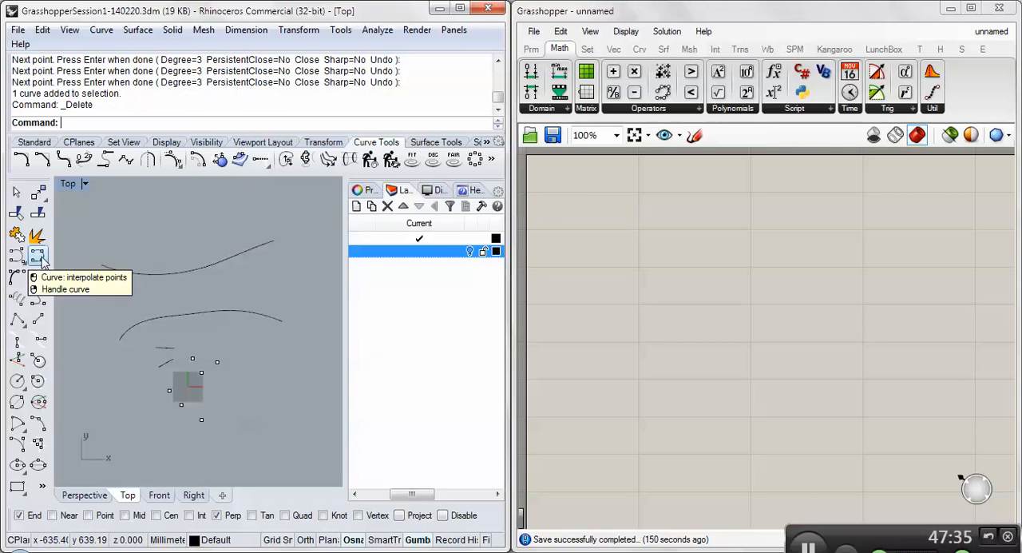
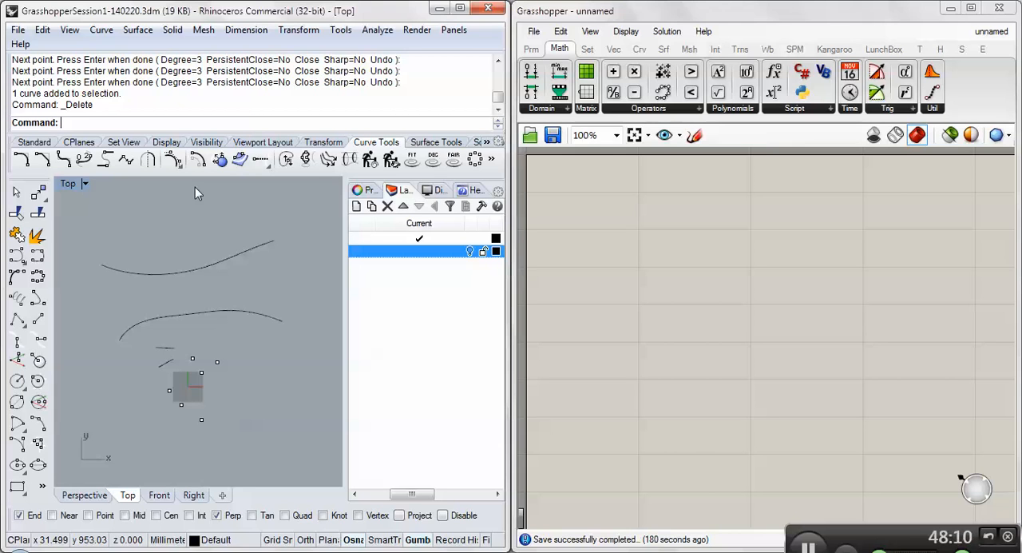
- Place two Curve parameters on the canvas, one below the other
{"action": "left_click", "coordinate": [532, 50]}
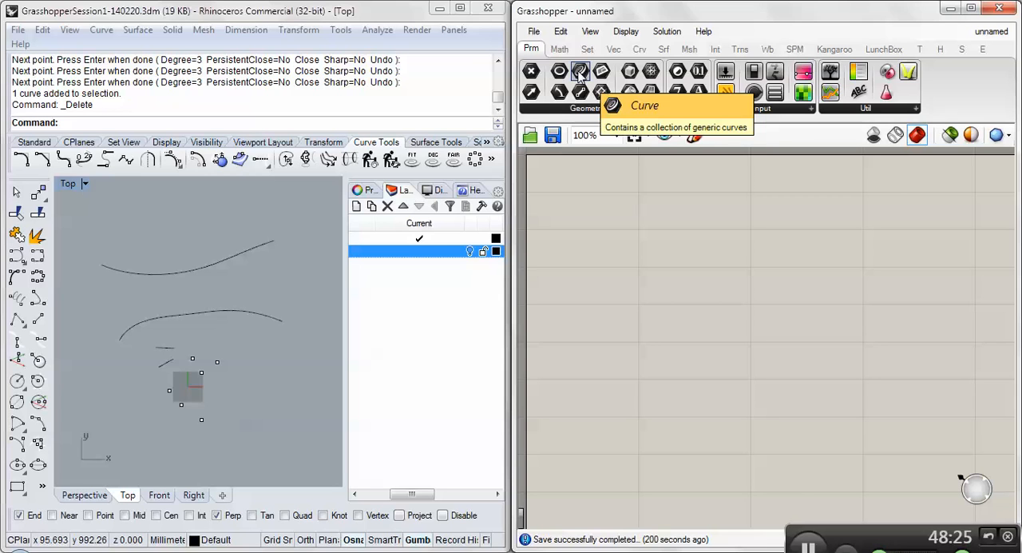
{"action": "left_click_drag", "start_coordinate": [579, 72], "coordinate": [600, 219]}
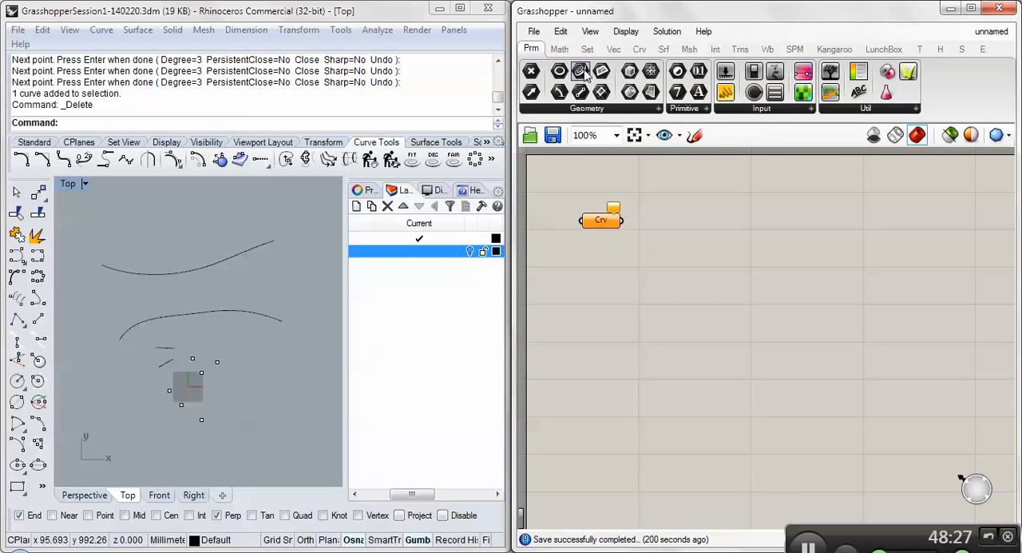
{"action": "left_click_drag", "start_coordinate": [585, 72], "coordinate": [601, 278]}
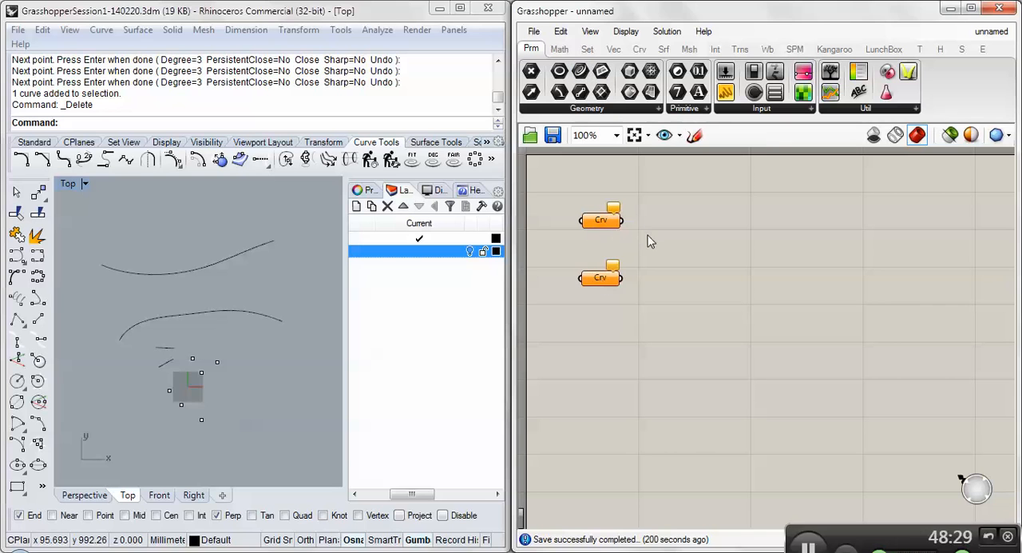
- Set the upper Curve parameter to reference the upper Rhino curve in the Top view
{"action": "right_click", "coordinate": [602, 221]}
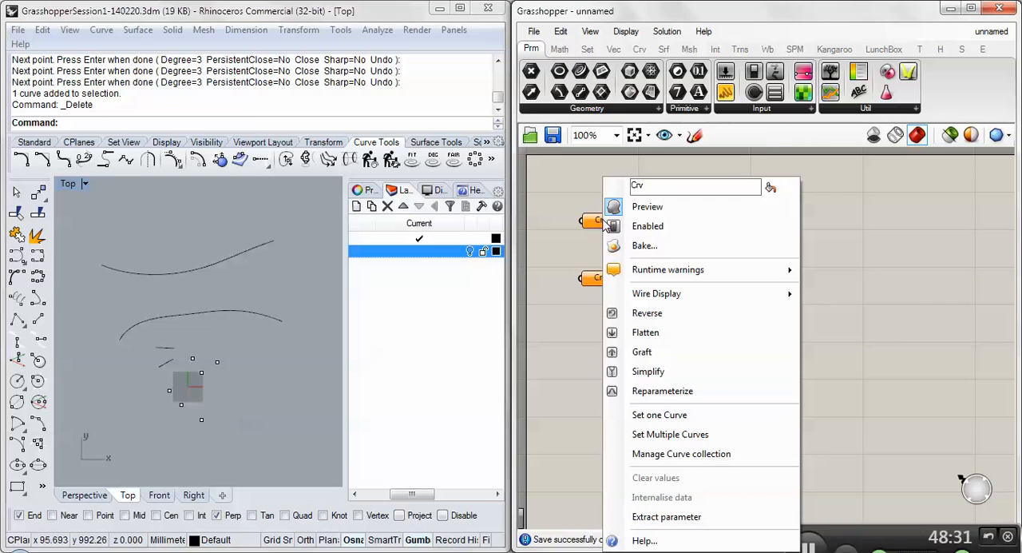
{"action": "left_click", "coordinate": [675, 414]}
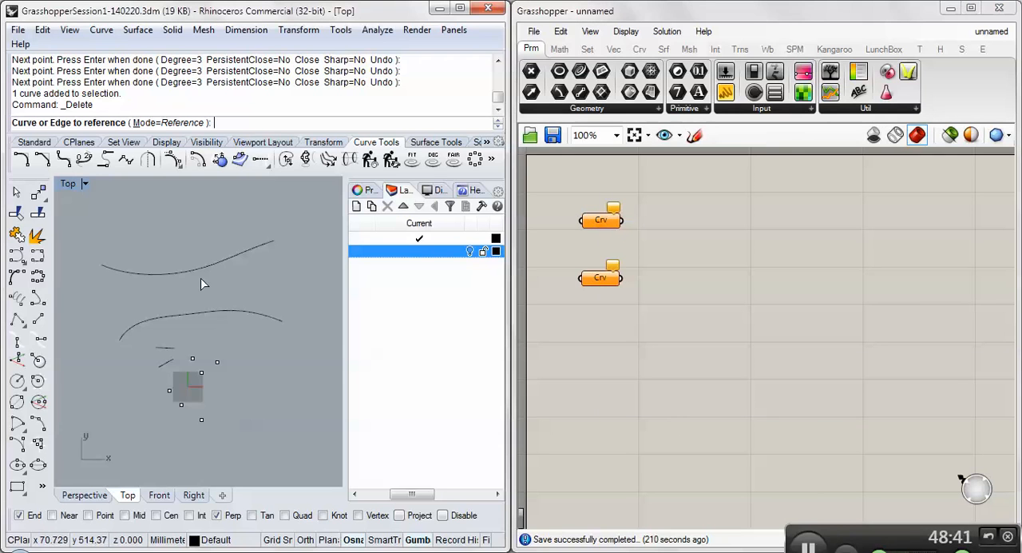
{"action": "left_click", "coordinate": [158, 274]}
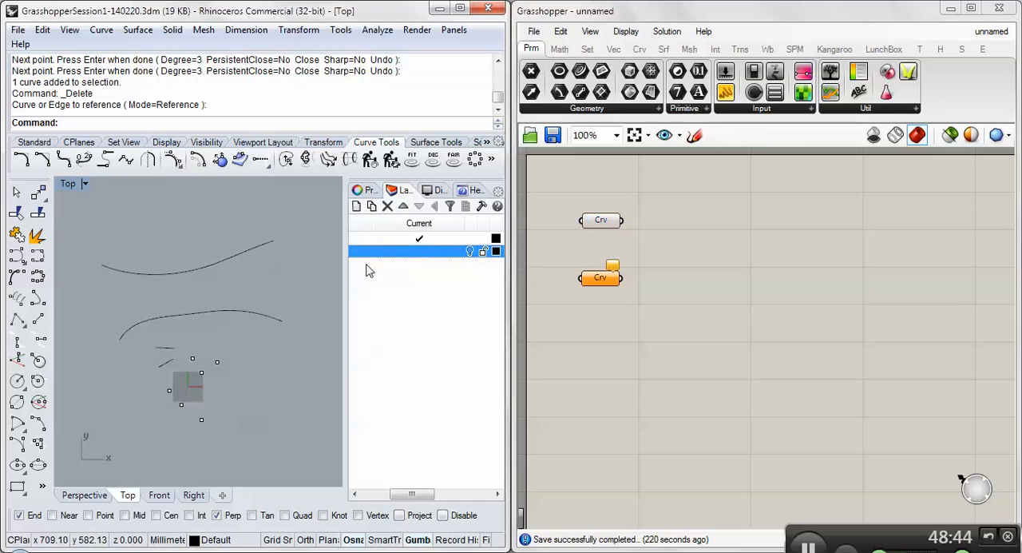
{"action": "left_click", "coordinate": [603, 221]}
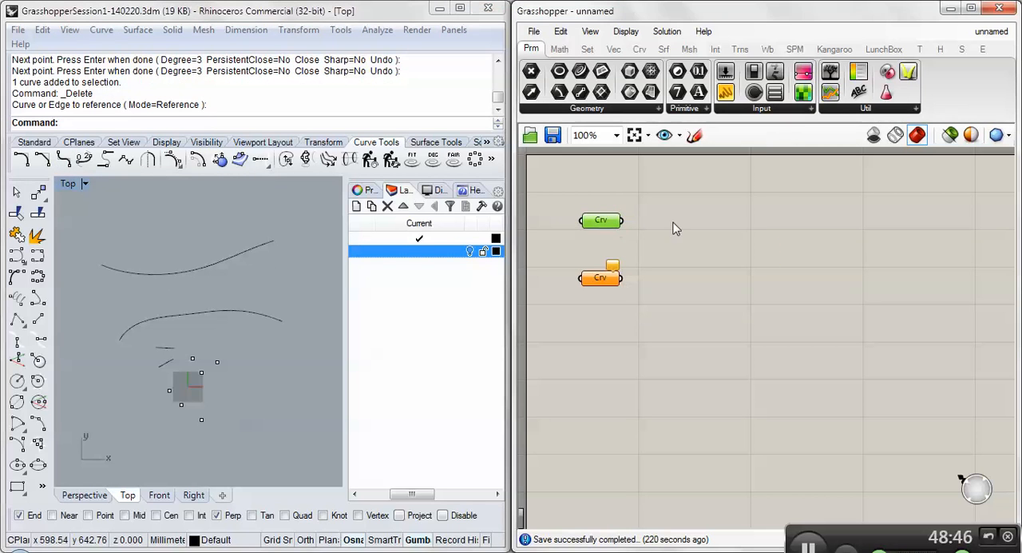
- Set the lower Curve parameter to reference the lower arched Rhino curve in the Top view
{"action": "right_click", "coordinate": [600, 279]}
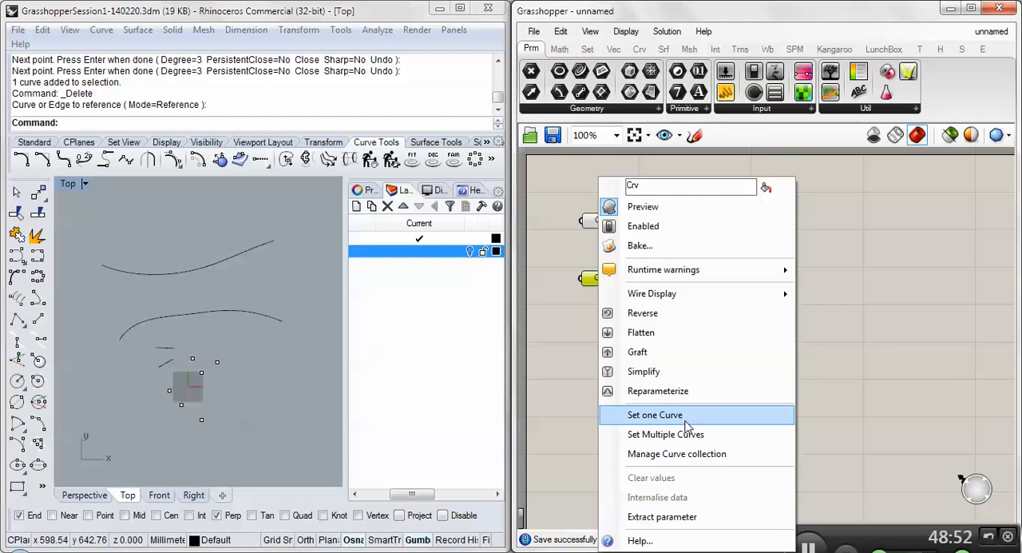
{"action": "left_click", "coordinate": [655, 414]}
{"action": "left_click", "coordinate": [215, 313]}
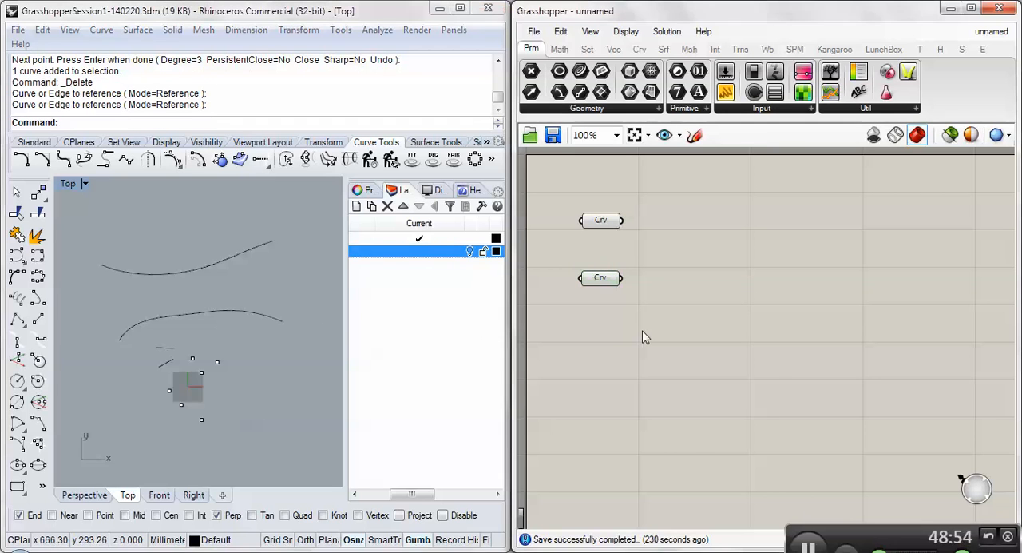
- Check the two Curve parameters in turn to see which Rhino curve each one references
{"action": "mouse_move", "coordinate": [602, 284]}
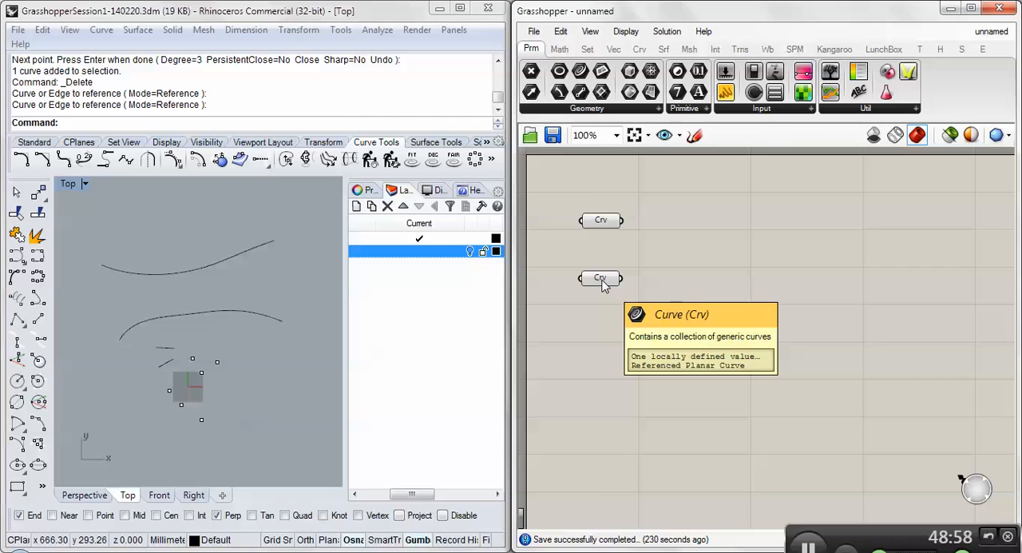
{"action": "left_click", "coordinate": [602, 285]}
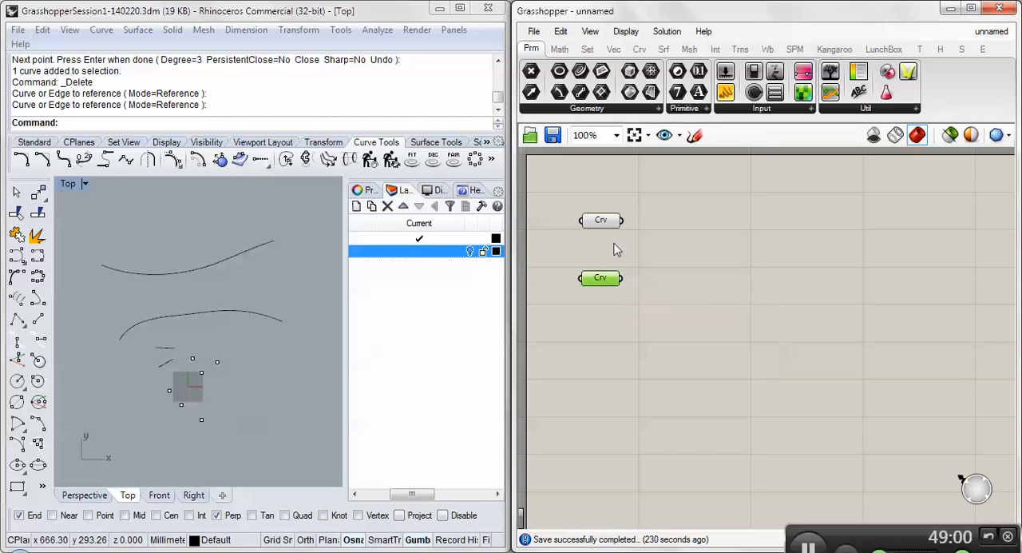
{"action": "left_click", "coordinate": [612, 213]}
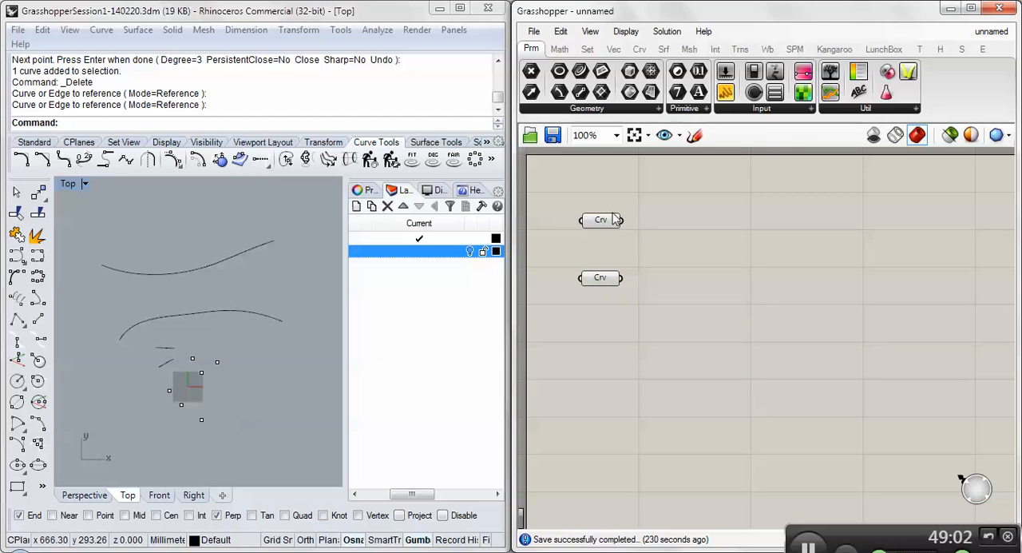
{"action": "left_click", "coordinate": [610, 218]}
{"action": "mouse_move", "coordinate": [612, 223]}
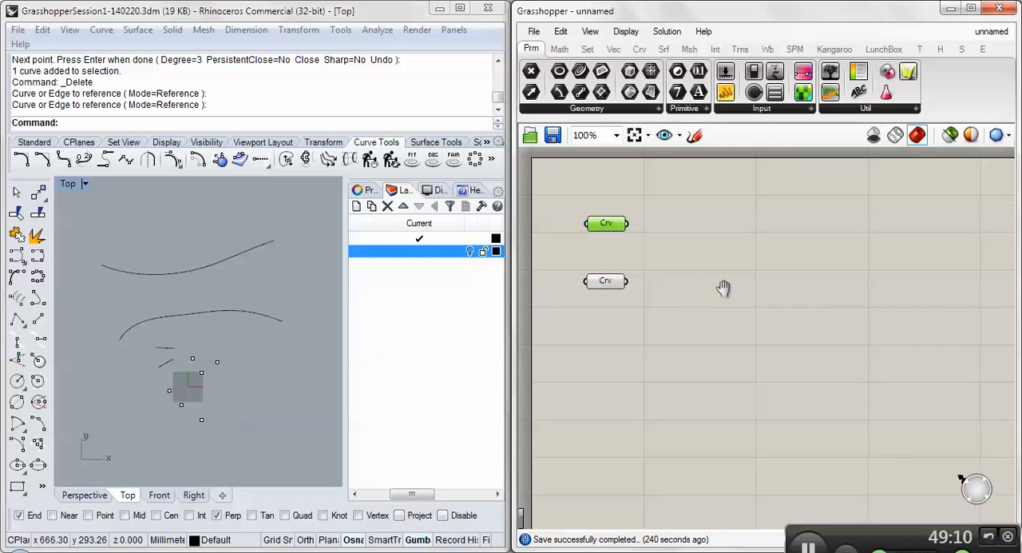
- Reposition the two Curve parameters slightly on the canvas, keeping them one above the other
{"action": "scroll", "coordinate": [710, 300], "scroll_direction": "down", "scroll_amount": 3}
{"action": "scroll", "coordinate": [661, 279], "scroll_direction": "up", "scroll_amount": 4}
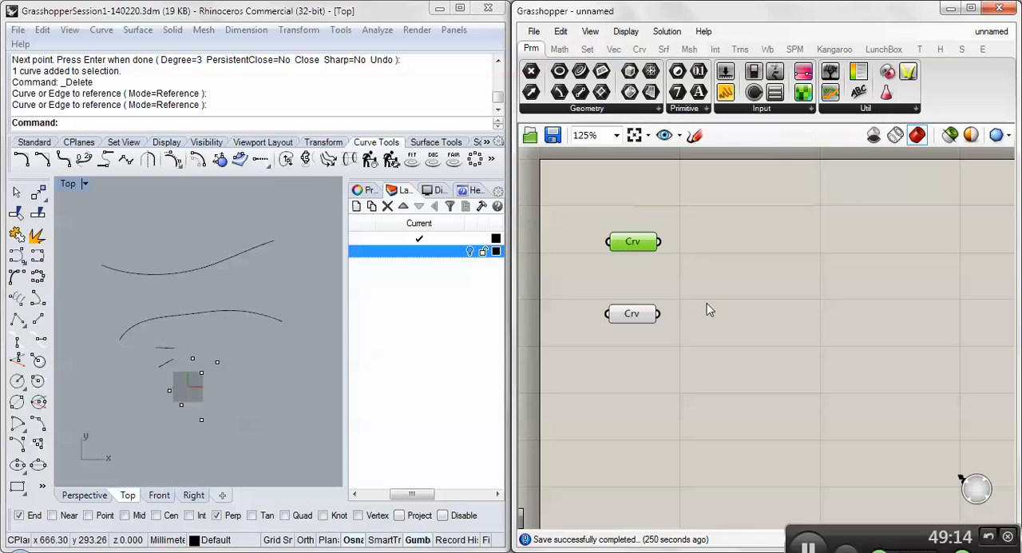
{"action": "left_click_drag", "start_coordinate": [639, 320], "coordinate": [657, 326]}
{"action": "left_click_drag", "start_coordinate": [635, 241], "coordinate": [653, 254]}
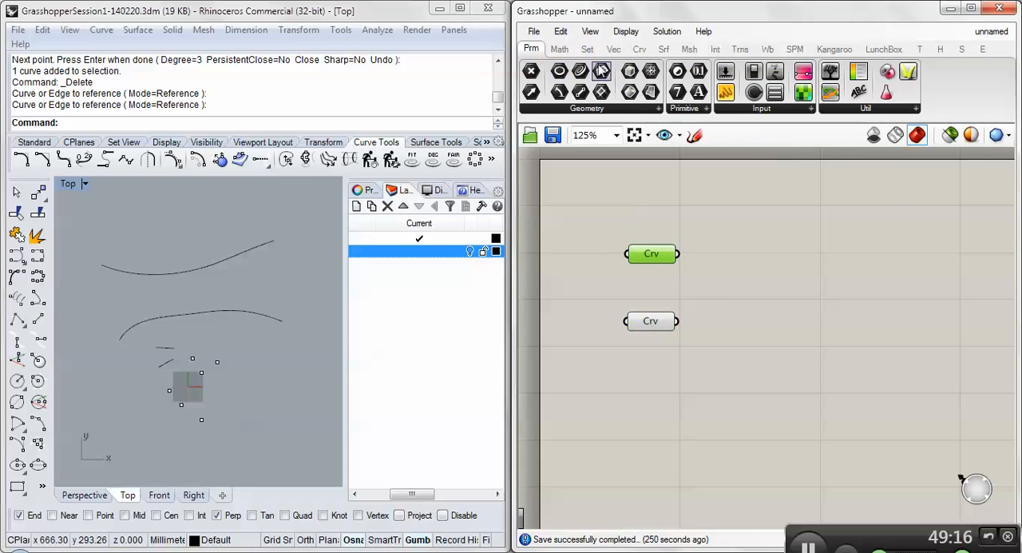
- Add a Divide Curve component beside the upper Curve parameter
{"action": "left_click", "coordinate": [639, 51]}
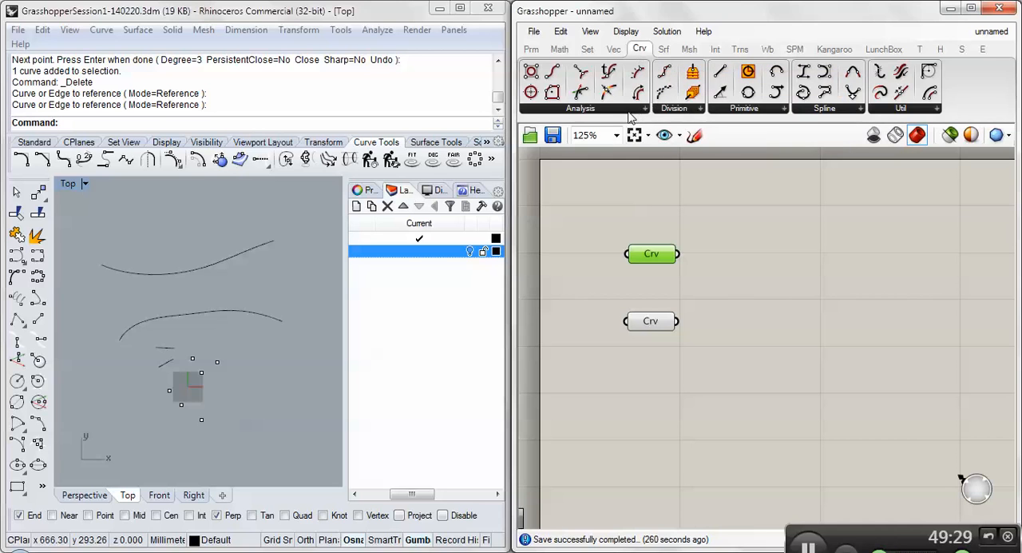
{"action": "left_click", "coordinate": [657, 107]}
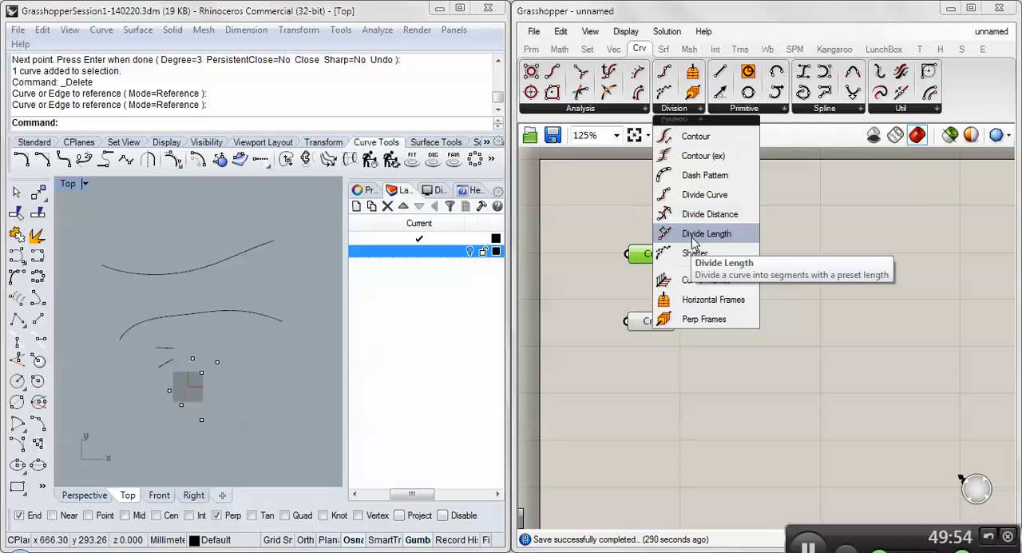
{"action": "left_click", "coordinate": [708, 196]}
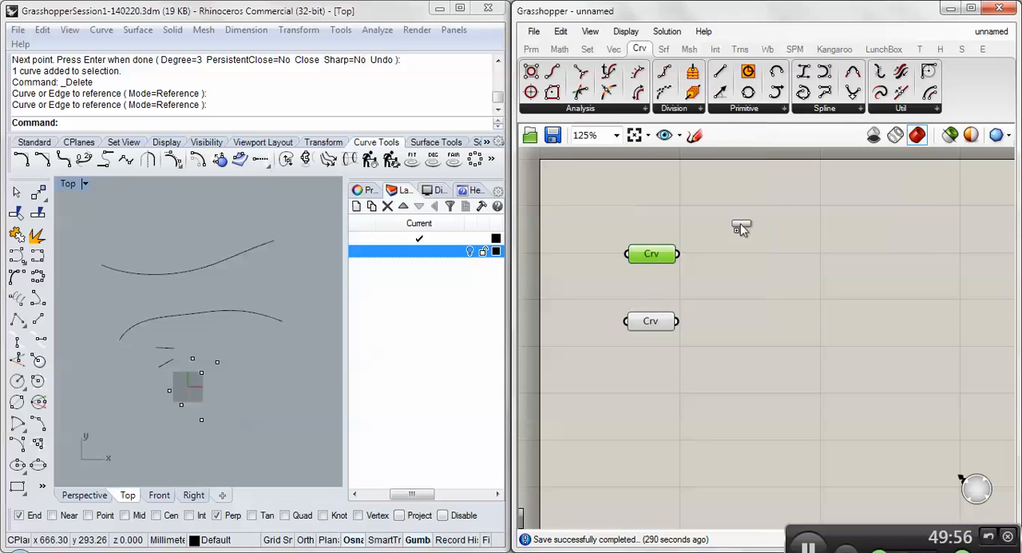
{"action": "left_click", "coordinate": [779, 253]}
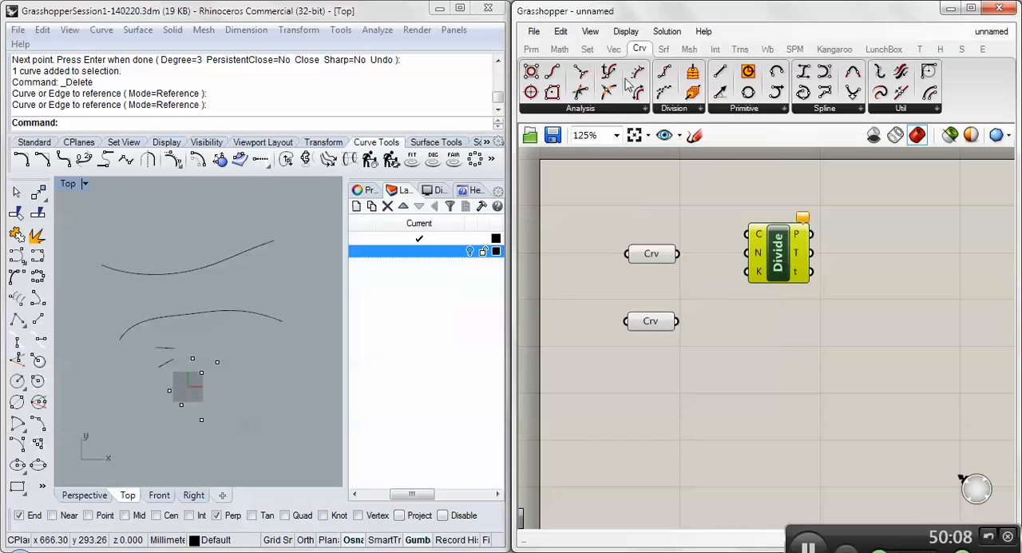
- Add a second Divide Curve component directly below the first one
{"action": "left_click", "coordinate": [674, 108]}
{"action": "left_click_drag", "start_coordinate": [782, 253], "coordinate": [781, 351], "text": "alt"}
{"action": "left_click", "coordinate": [750, 293]}
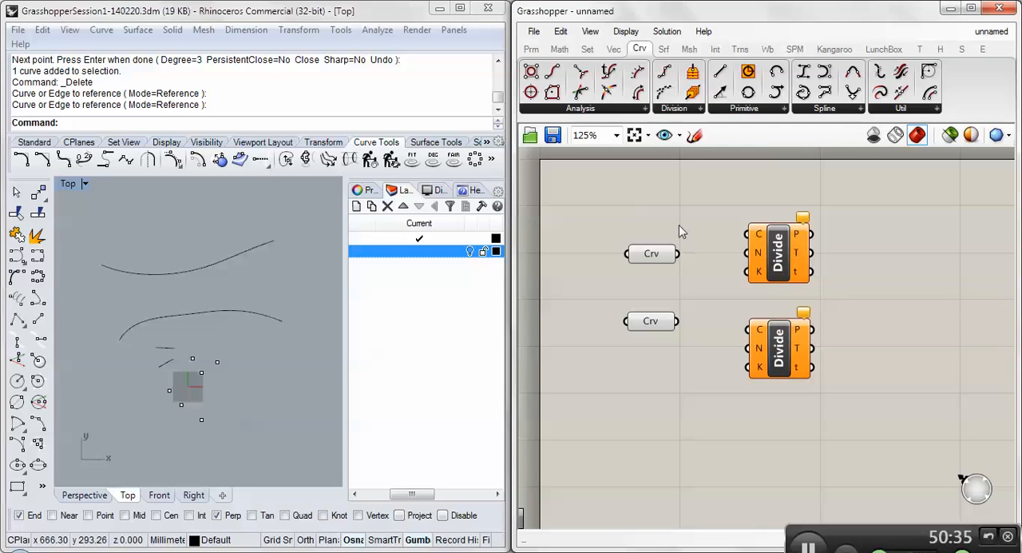
- Connect each Curve parameter to the C input of its neighbouring Divide Curve component
{"action": "left_click", "coordinate": [665, 255]}
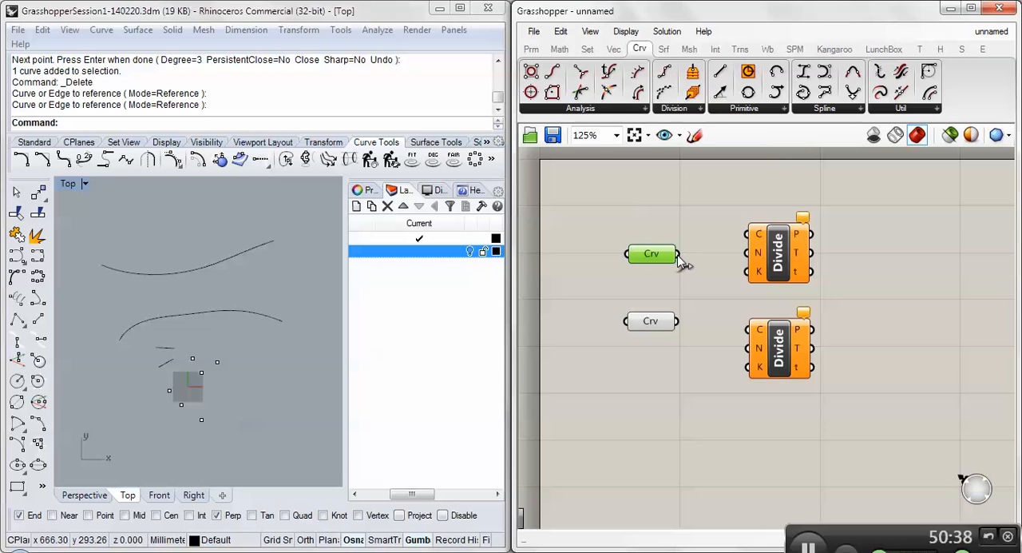
{"action": "left_click_drag", "start_coordinate": [677, 253], "coordinate": [748, 234]}
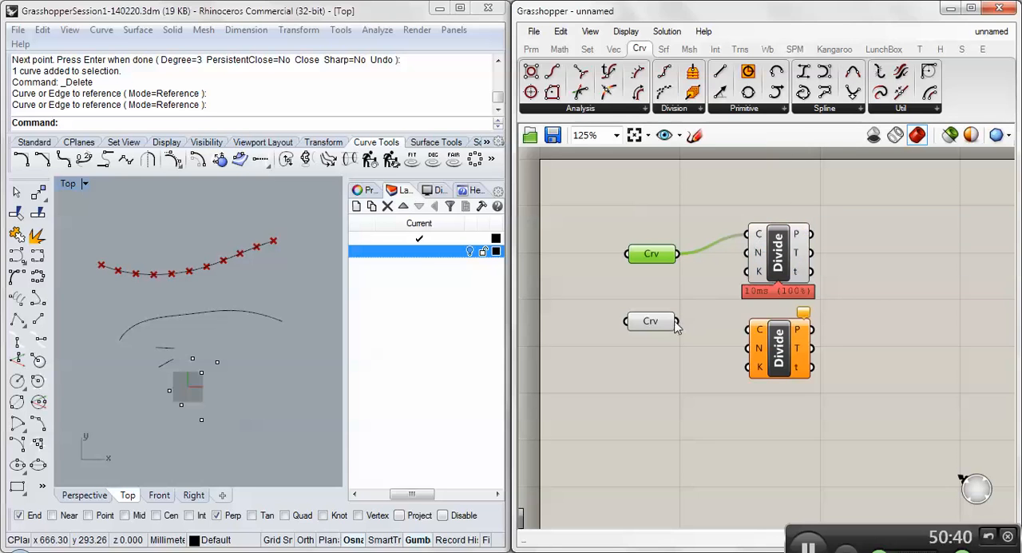
{"action": "left_click_drag", "start_coordinate": [677, 321], "coordinate": [749, 330]}
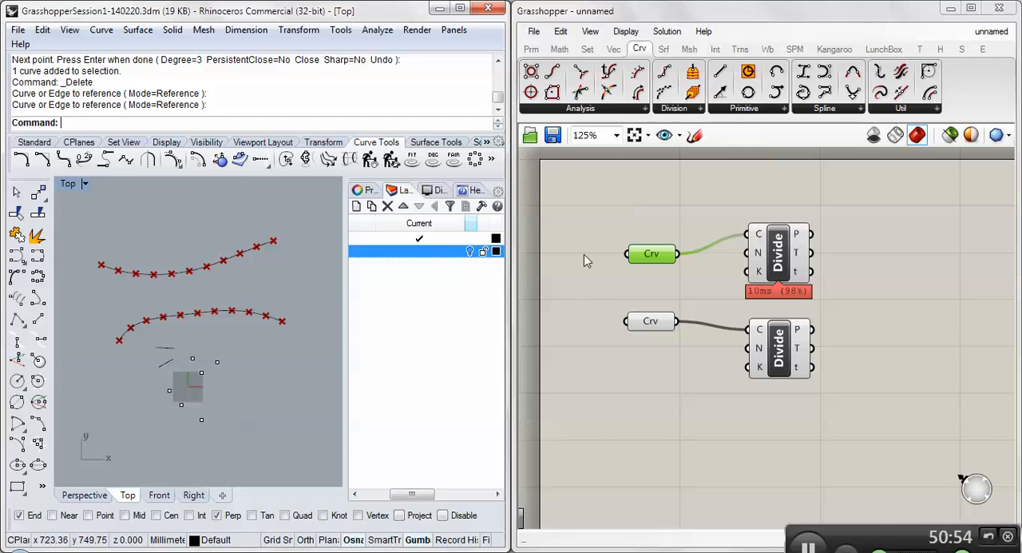
- Move both Curve parameters level with the C inputs of their Divide components to straighten the wires
{"action": "left_click_drag", "start_coordinate": [665, 259], "coordinate": [665, 242]}
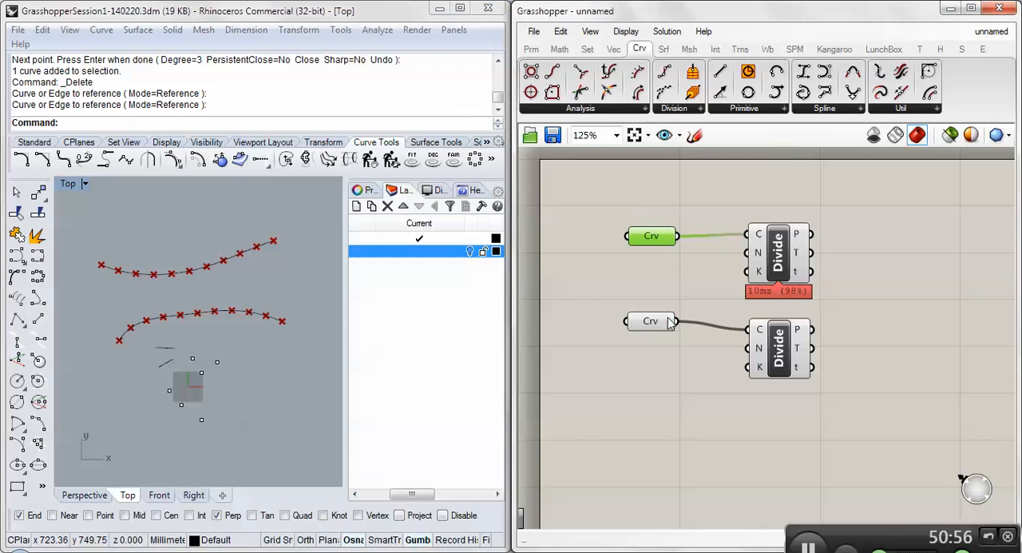
{"action": "left_click_drag", "start_coordinate": [657, 319], "coordinate": [658, 327]}
{"action": "right_click_drag", "start_coordinate": [730, 410], "coordinate": [755, 398]}
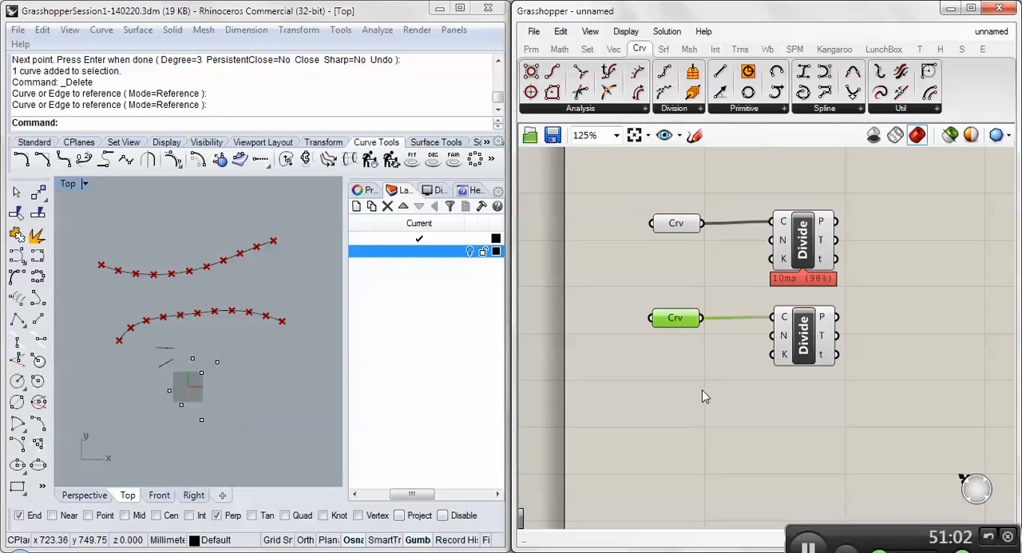
- Set the N input of the upper Divide component to the integer 12
{"action": "right_click", "coordinate": [788, 237]}
{"action": "mouse_move", "coordinate": [930, 383]}
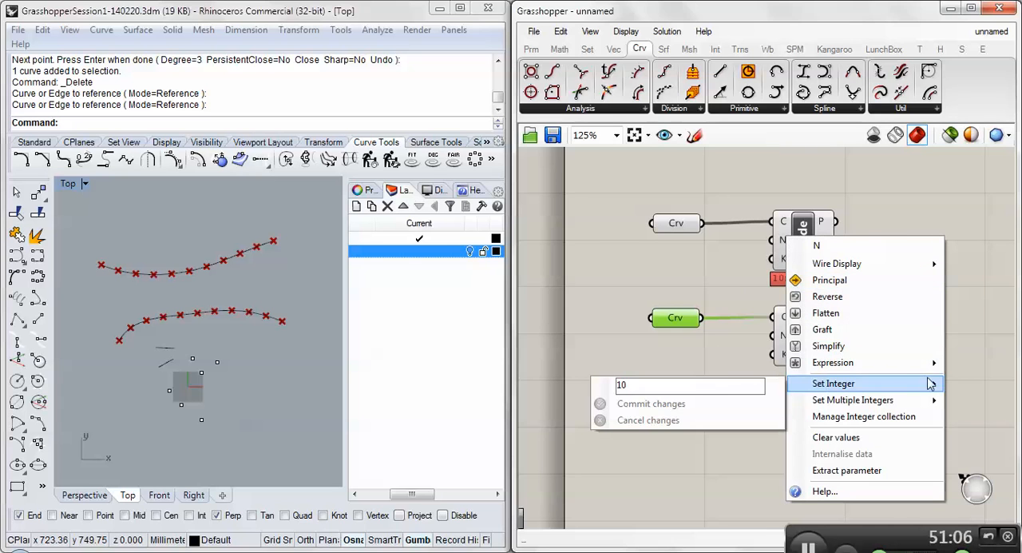
{"action": "left_click_drag", "start_coordinate": [653, 388], "coordinate": [621, 387]}
{"action": "type", "text": "1"}
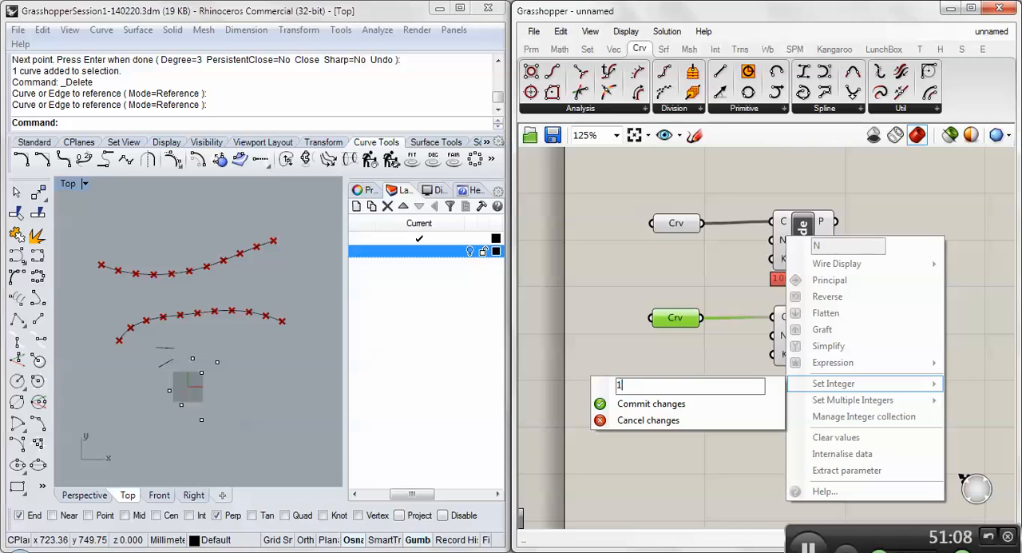
{"action": "left_click", "coordinate": [632, 404]}
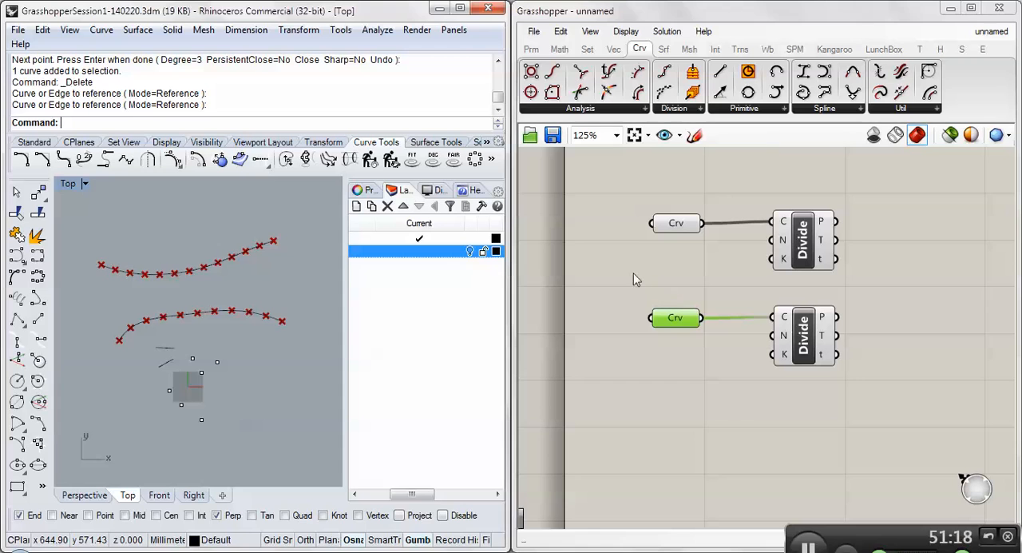
- Find and add a Number Slider, and place it between the two Curve parameters
{"action": "double_click", "coordinate": [657, 271]}
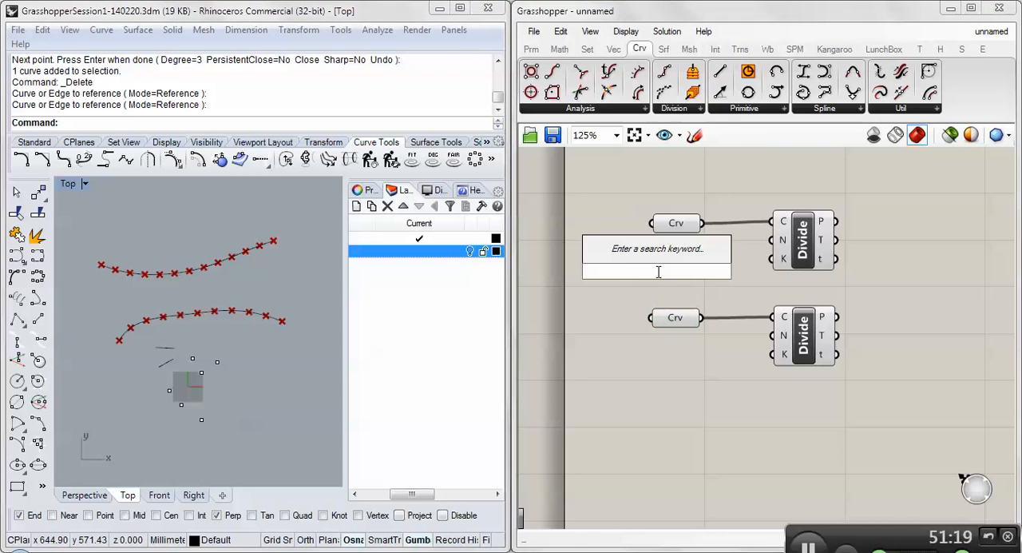
{"action": "type", "text": "s"}
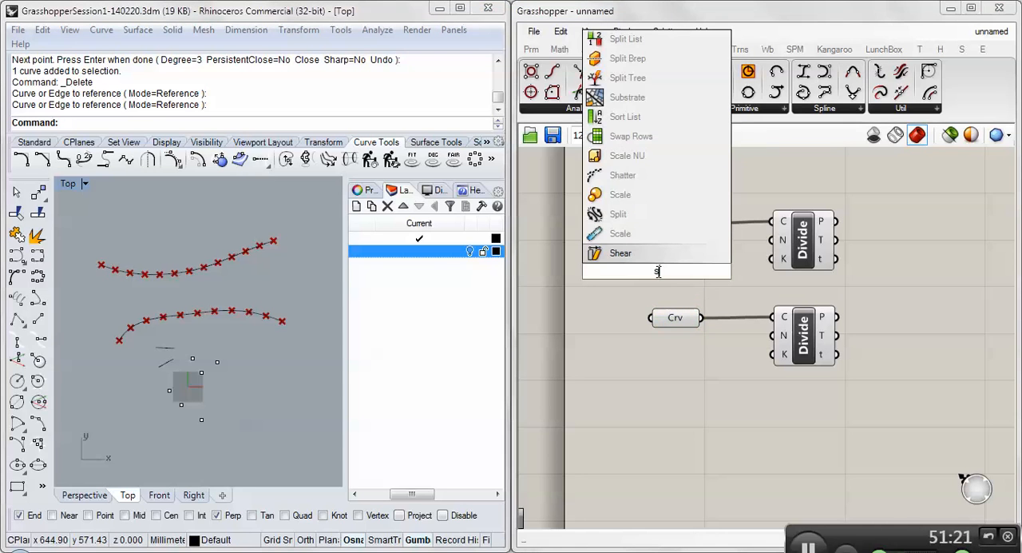
{"action": "type", "text": "lider"}
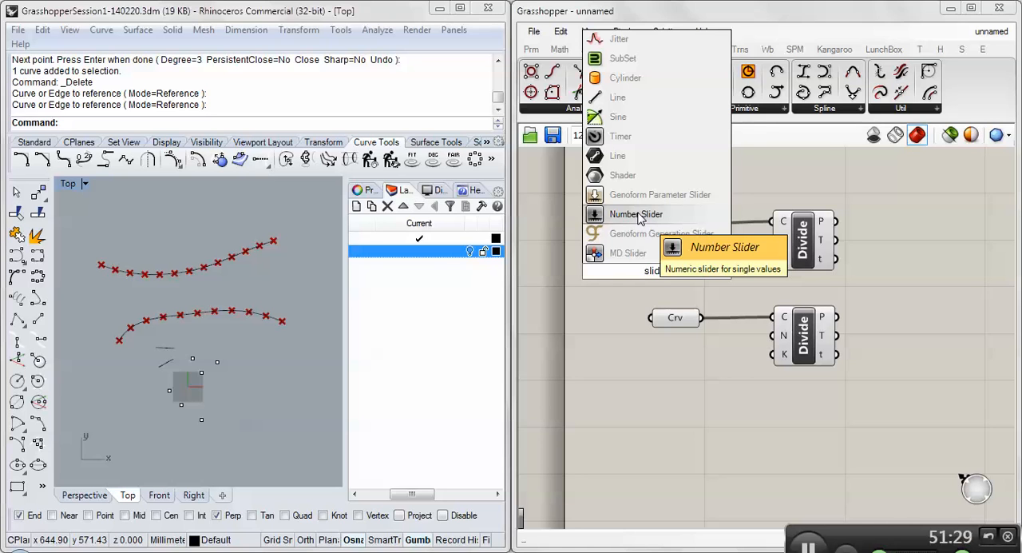
{"action": "left_click", "coordinate": [637, 214]}
{"action": "mouse_move", "coordinate": [659, 318]}
{"action": "right_mouse_down"}
{"action": "mouse_move", "coordinate": [645, 290]}
{"action": "mouse_move", "coordinate": [673, 317]}
{"action": "right_mouse_up"}
{"action": "left_click_drag", "start_coordinate": [614, 272], "coordinate": [603, 270]}
{"action": "right_click_drag", "start_coordinate": [604, 274], "coordinate": [691, 266]}
{"action": "left_click_drag", "start_coordinate": [690, 266], "coordinate": [652, 266]}
{"action": "right_click_drag", "start_coordinate": [729, 264], "coordinate": [610, 260]}
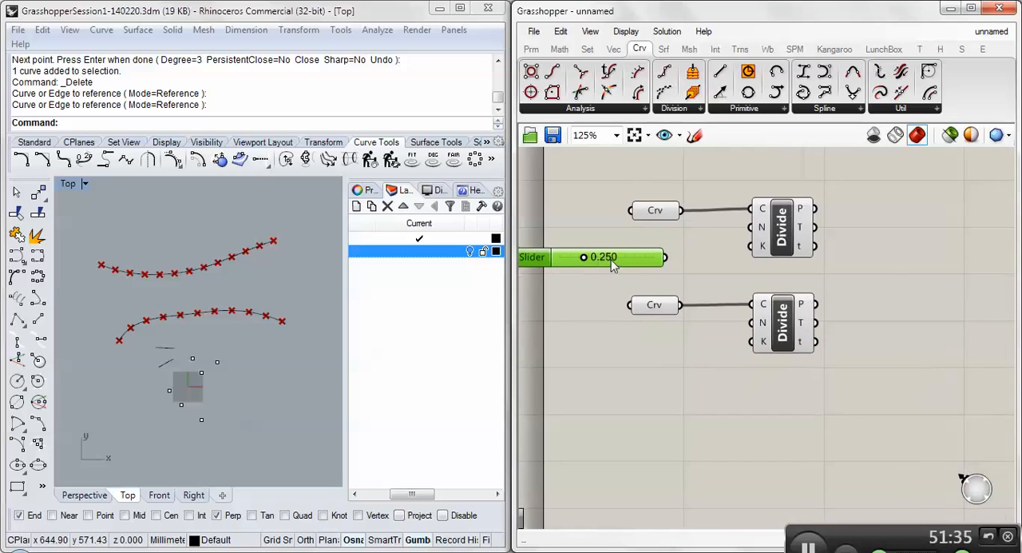
- Move both Curve and Divide pairs away from the Number Slider and position the slider between their rows, ahead of the Curve parameters
{"action": "scroll", "coordinate": [609, 258], "scroll_direction": "down", "scroll_amount": 2}
{"action": "left_click_drag", "start_coordinate": [606, 210], "coordinate": [751, 261]}
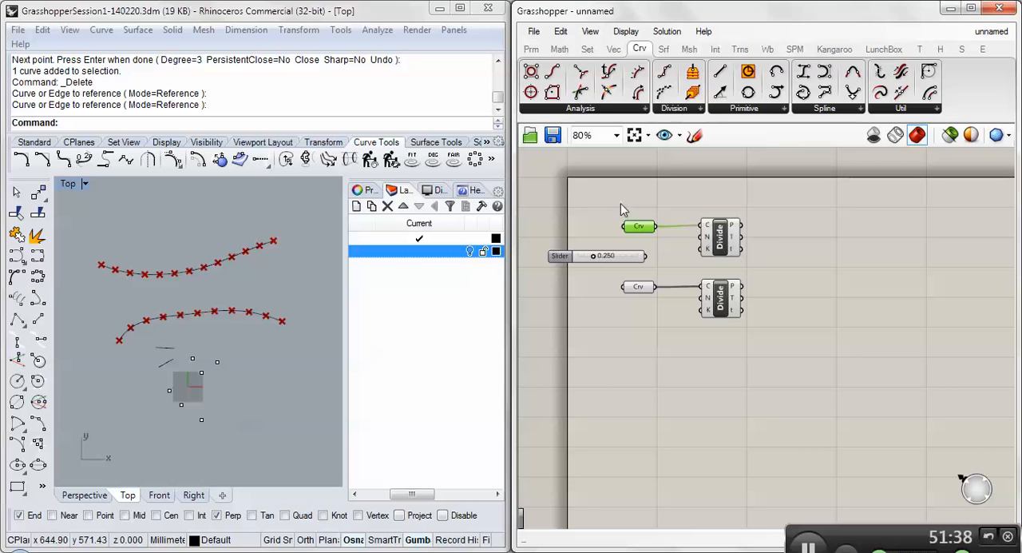
{"action": "left_click_drag", "start_coordinate": [620, 203], "coordinate": [796, 232]}
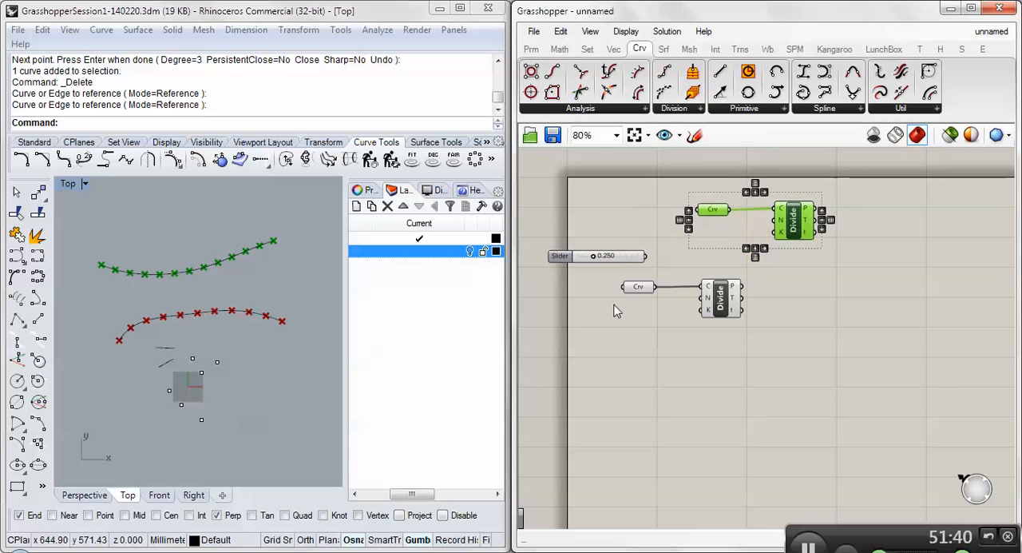
{"action": "left_click_drag", "start_coordinate": [610, 270], "coordinate": [763, 335]}
{"action": "left_click_drag", "start_coordinate": [723, 298], "coordinate": [799, 277]}
{"action": "left_click", "coordinate": [648, 328]}
{"action": "left_click_drag", "start_coordinate": [562, 254], "coordinate": [605, 237]}
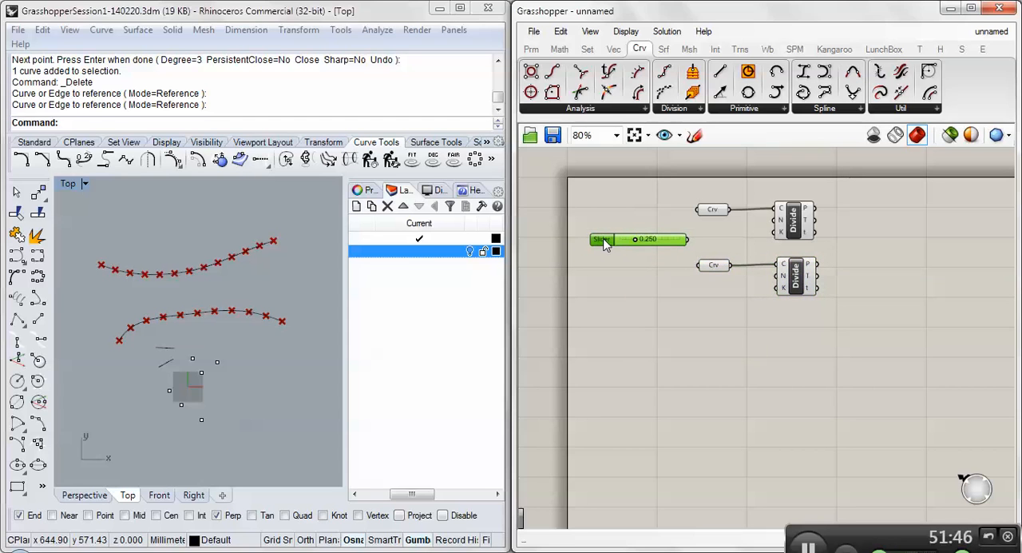
- Configure the Number Slider for integer numbers with a maximum of 30
{"action": "double_click", "coordinate": [602, 239]}
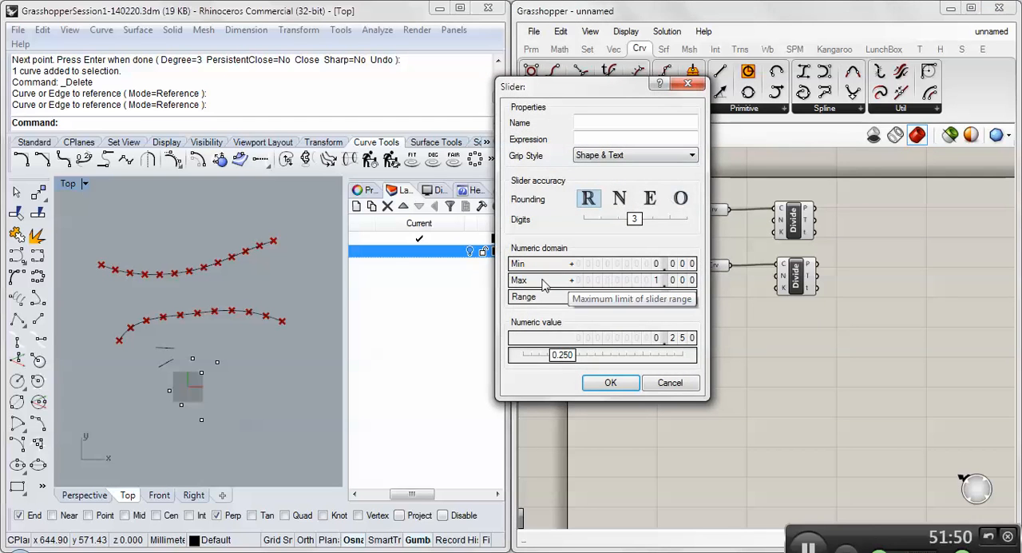
{"action": "double_click", "coordinate": [652, 281]}
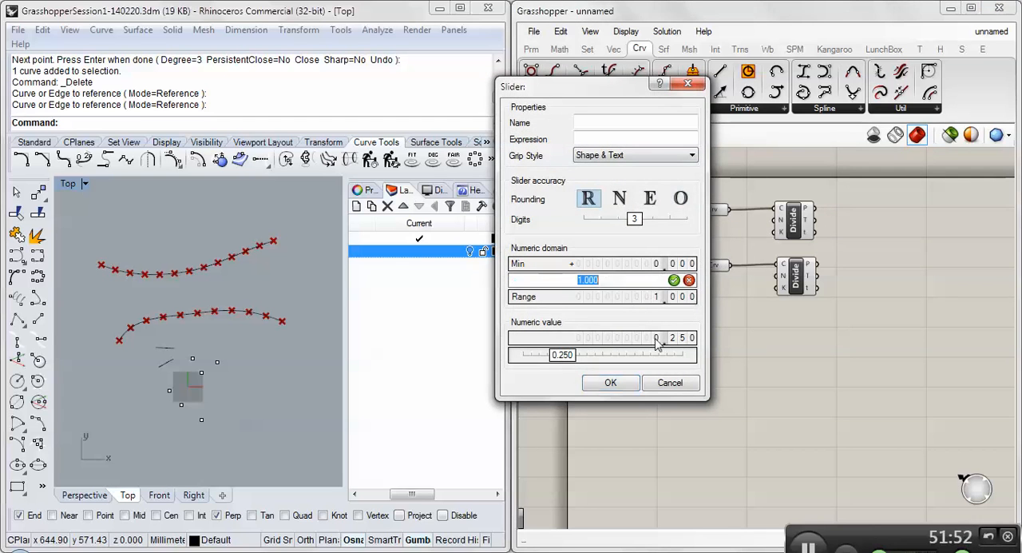
{"action": "type", "text": "30"}
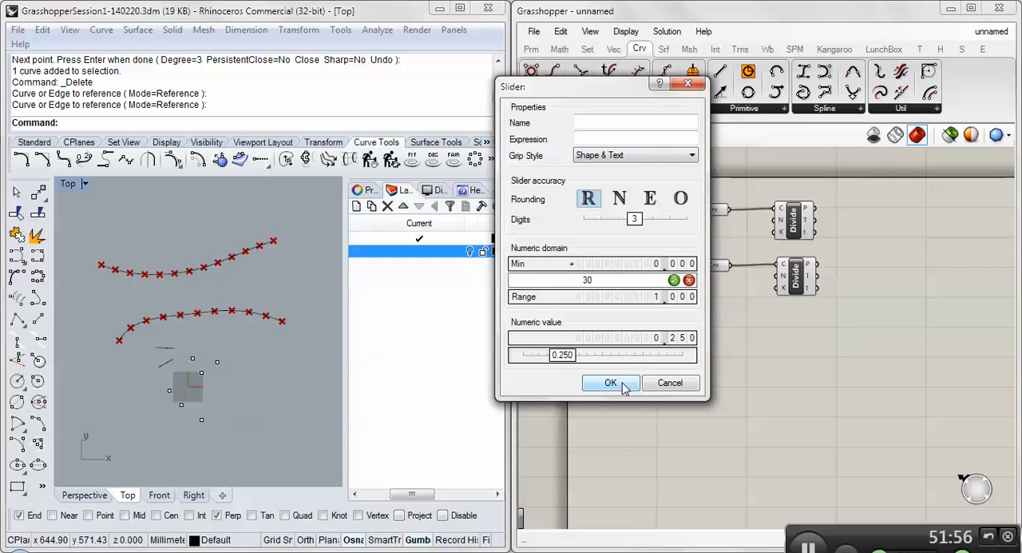
{"action": "left_click", "coordinate": [621, 198]}
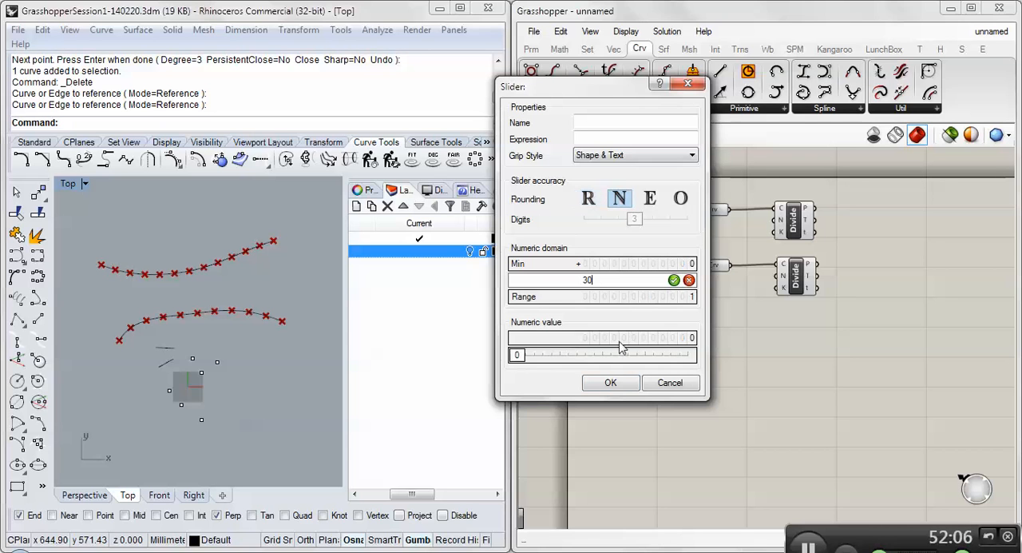
{"action": "left_click", "coordinate": [616, 382]}
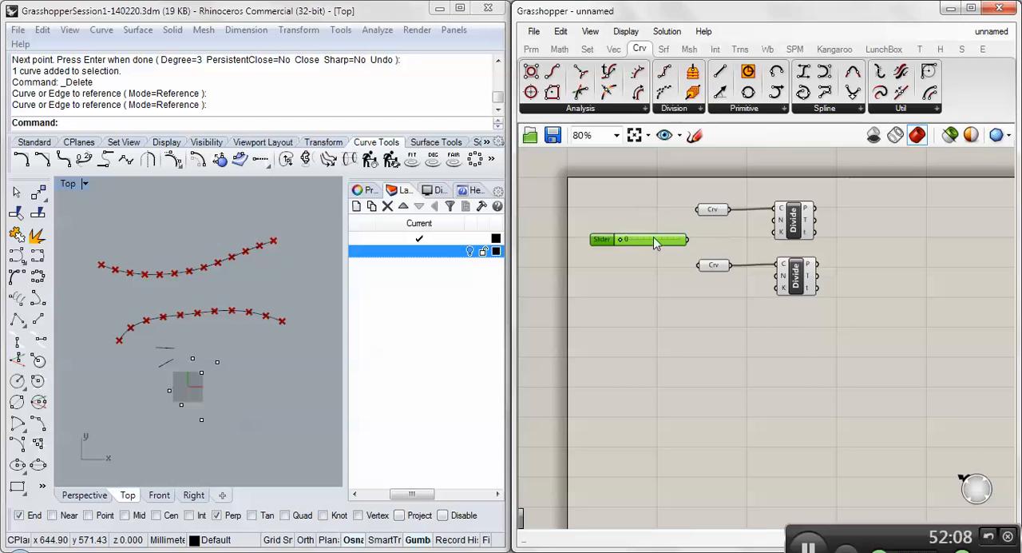
- Connect the Number Slider's output to the N inputs of both Divide components
{"action": "left_click_drag", "start_coordinate": [623, 242], "coordinate": [582, 257]}
{"action": "left_click_drag", "start_coordinate": [688, 239], "coordinate": [779, 224]}
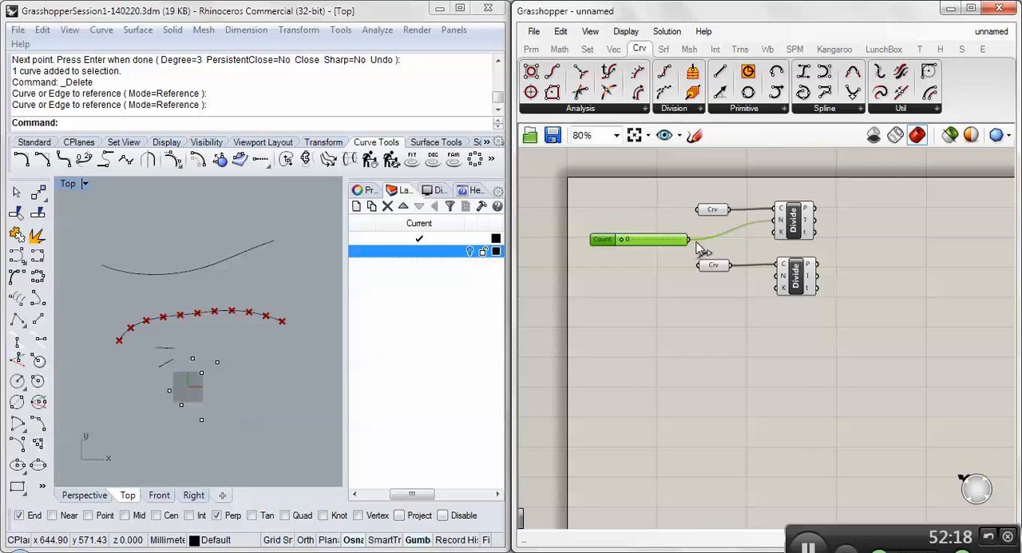
{"action": "left_click_drag", "start_coordinate": [687, 240], "coordinate": [775, 286]}
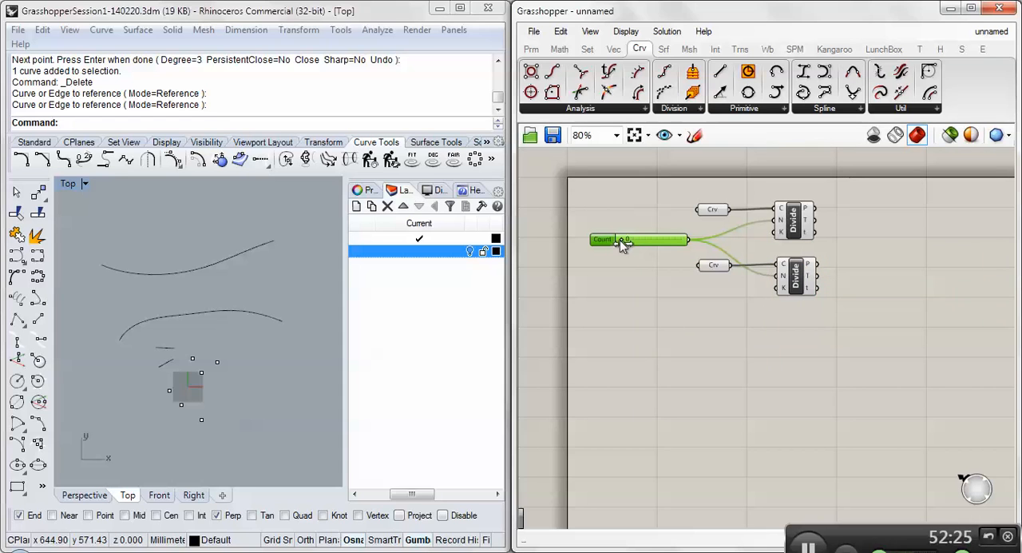
- Set the Count slider to 1 and set its minimum limit to 1
{"action": "left_click_drag", "start_coordinate": [620, 240], "coordinate": [610, 240]}
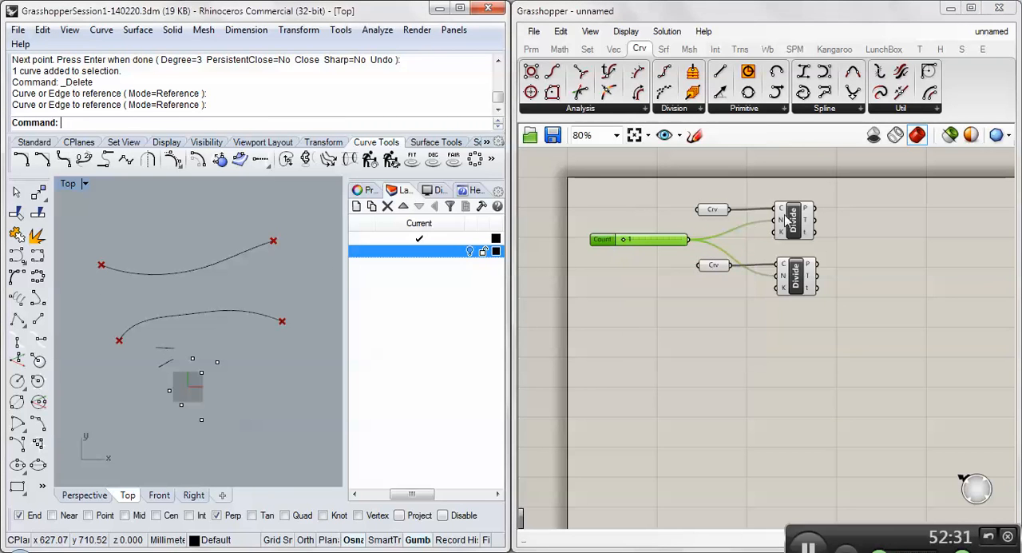
{"action": "left_click", "coordinate": [603, 254]}
{"action": "scroll", "coordinate": [607, 252], "scroll_direction": "up", "scroll_amount": 5}
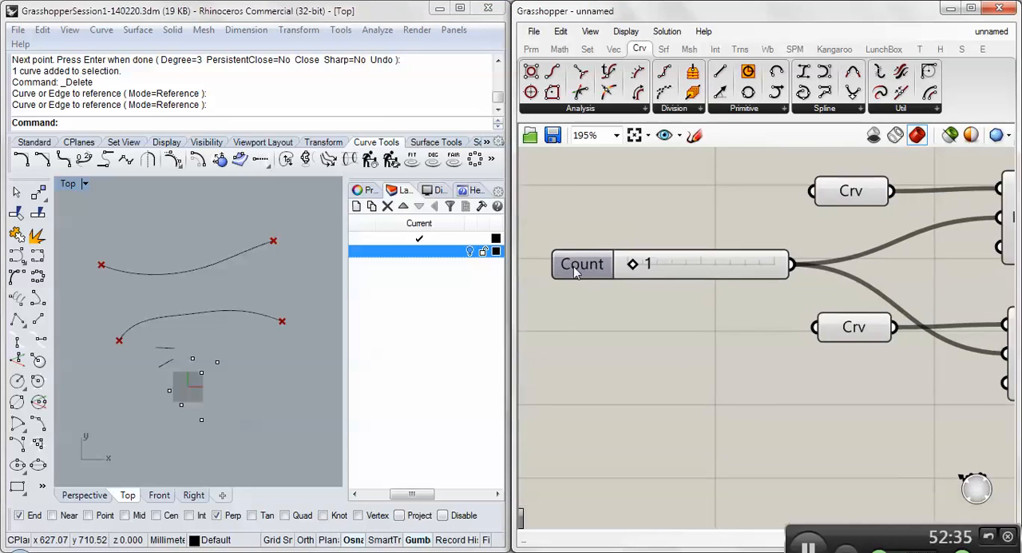
{"action": "scroll", "coordinate": [574, 266], "scroll_direction": "down", "scroll_amount": 1}
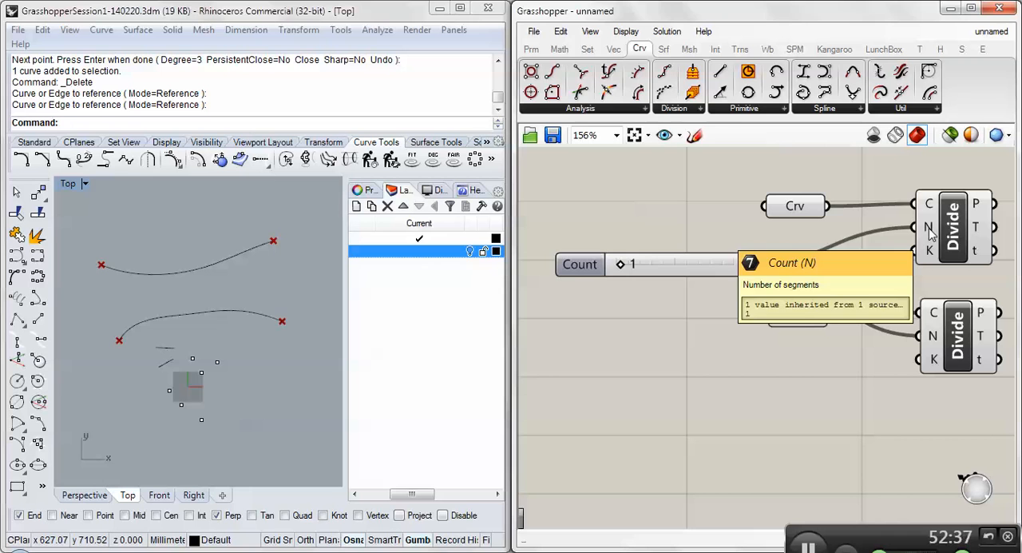
{"action": "double_click", "coordinate": [586, 266]}
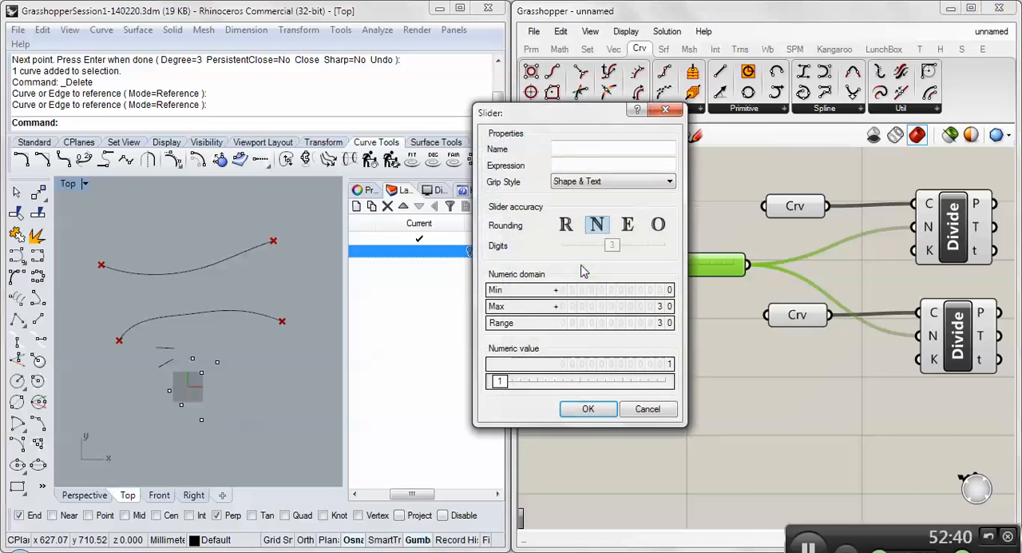
{"action": "double_click", "coordinate": [600, 289]}
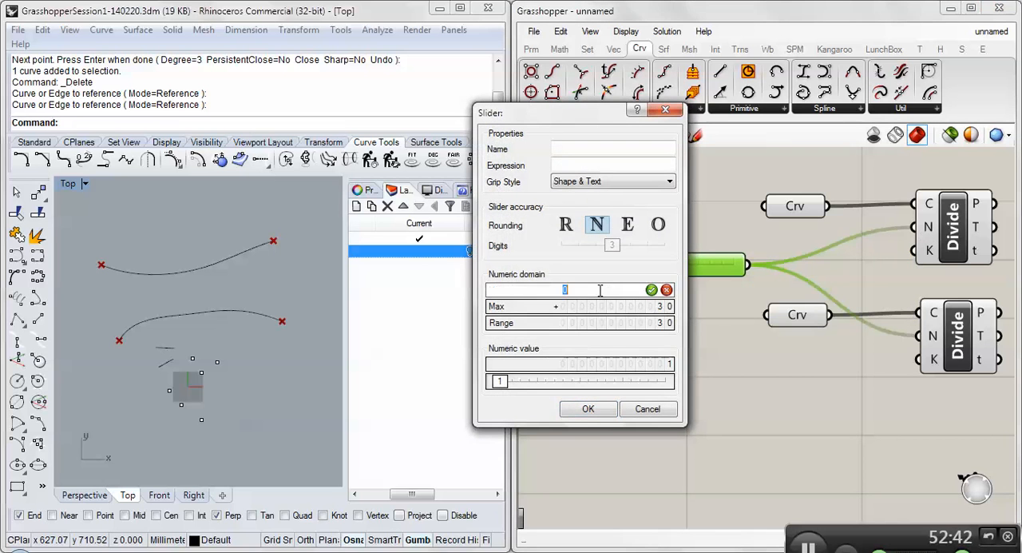
{"action": "type", "text": "1"}
{"action": "left_click", "coordinate": [588, 408]}
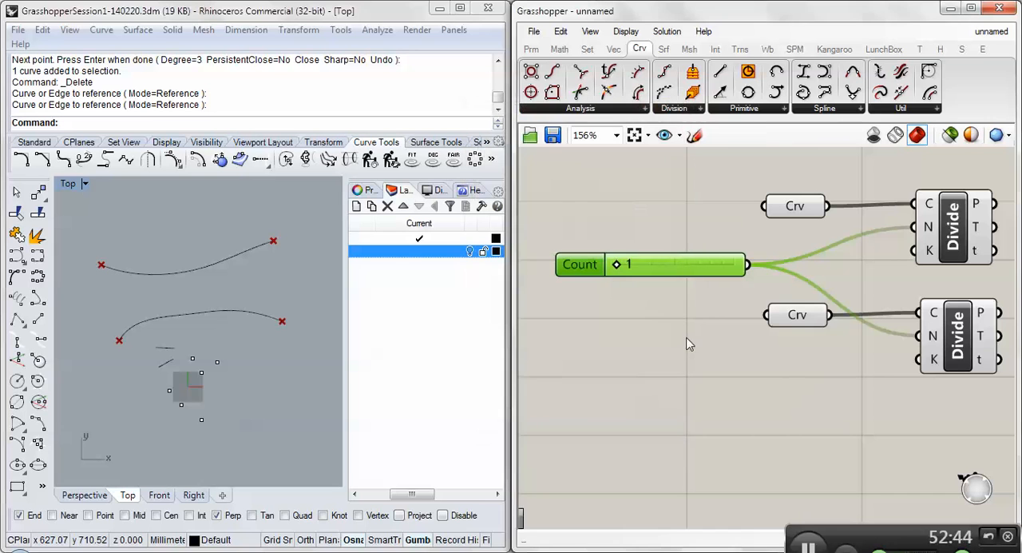
- Set the Count slider to 9 and check the value inherited by the upper Divide component's N input
{"action": "left_click", "coordinate": [968, 233]}
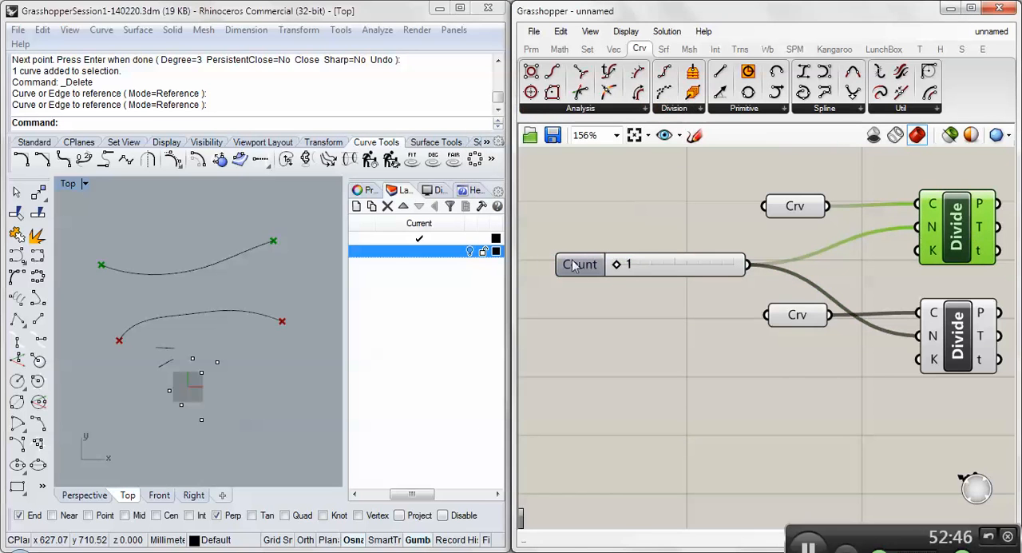
{"action": "left_click_drag", "start_coordinate": [618, 266], "coordinate": [647, 280]}
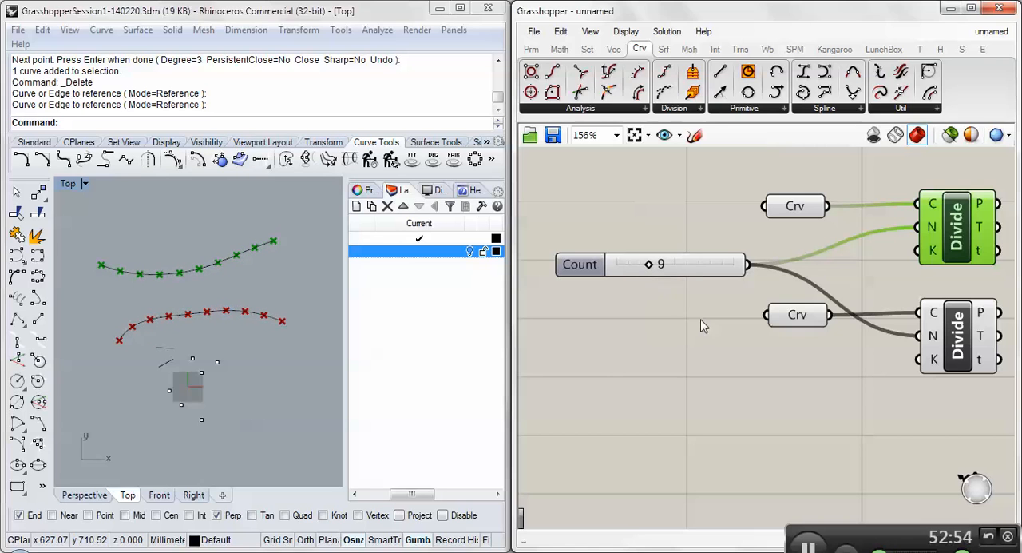
{"action": "right_click_drag", "start_coordinate": [706, 321], "coordinate": [605, 313]}
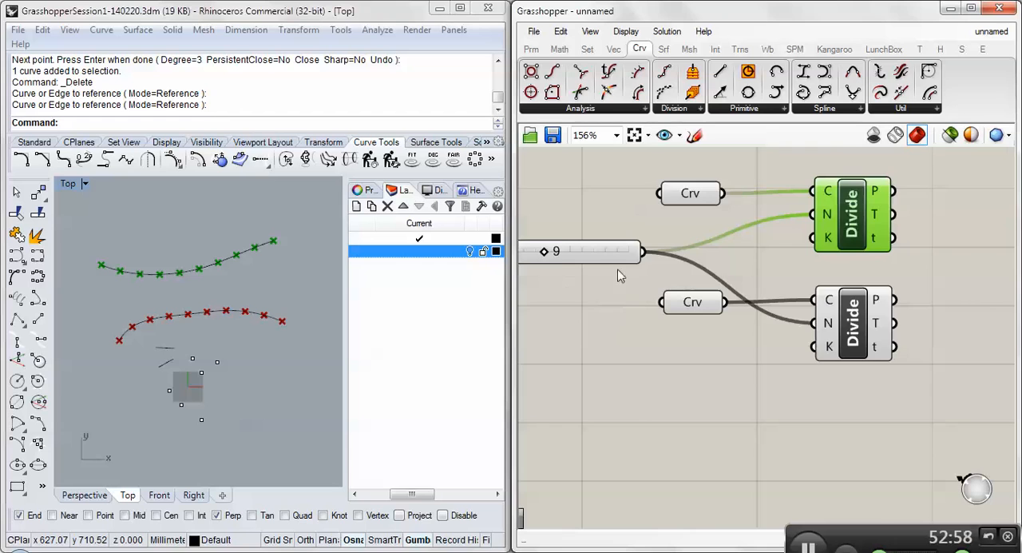
{"action": "right_click_drag", "start_coordinate": [624, 291], "coordinate": [746, 290]}
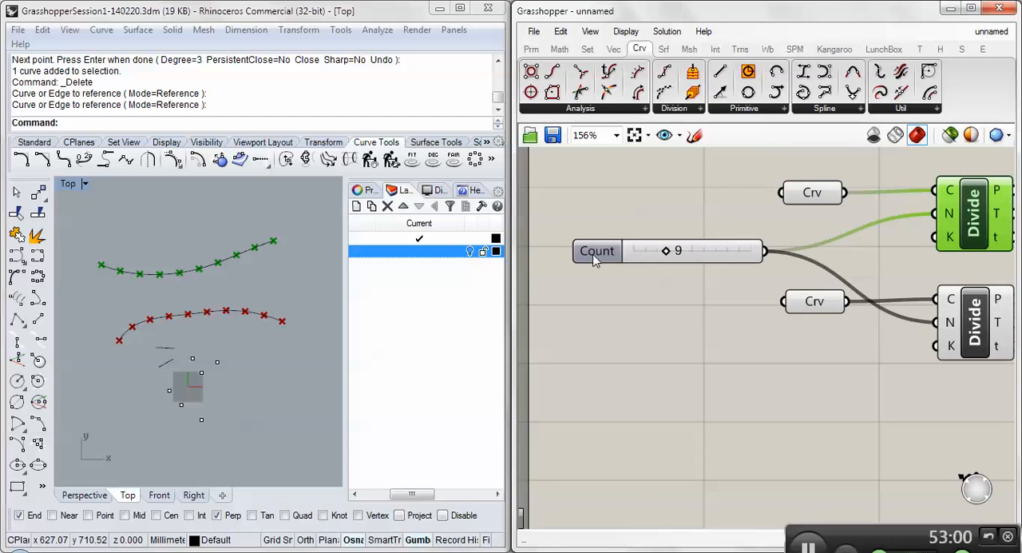
{"action": "right_click_drag", "start_coordinate": [722, 269], "coordinate": [647, 268]}
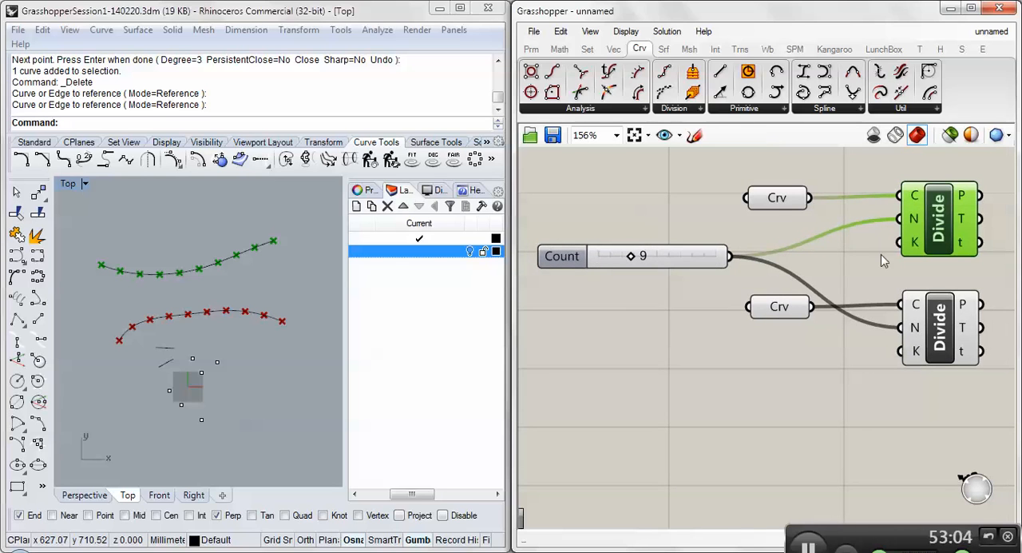
{"action": "mouse_move", "coordinate": [915, 217]}
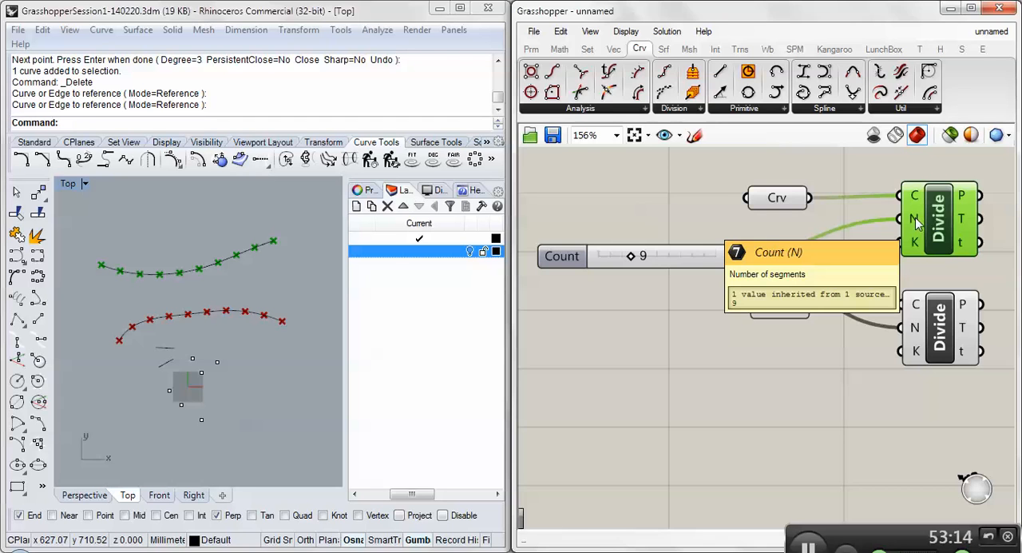
{"action": "scroll", "coordinate": [917, 224], "scroll_direction": "down", "scroll_amount": 2}
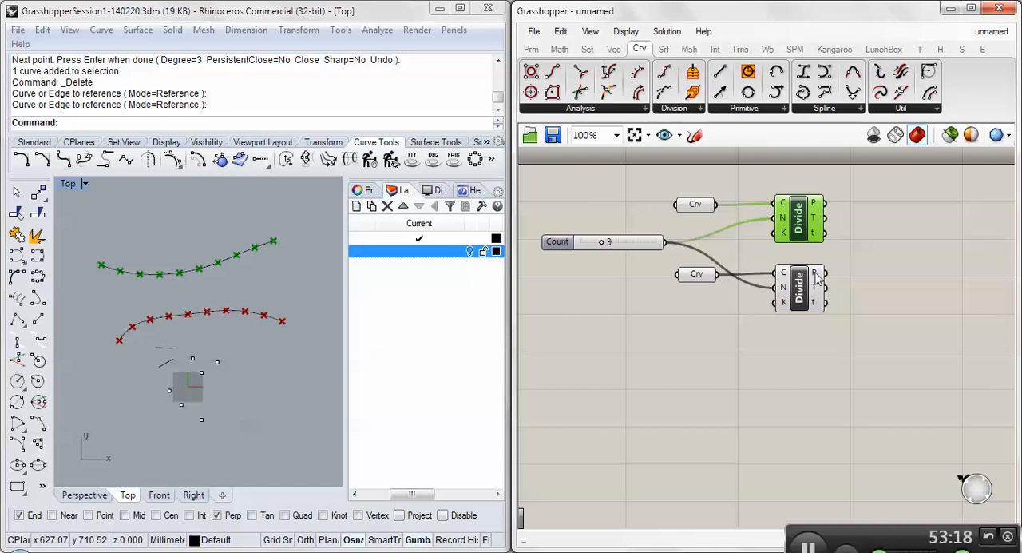
- Add a Line component and connect the upper Divide's P output to its A input and the lower Divide's P output to B
{"action": "mouse_move", "coordinate": [817, 275]}
{"action": "left_click_drag", "start_coordinate": [727, 78], "coordinate": [886, 239]}
{"action": "mouse_move", "coordinate": [815, 208]}
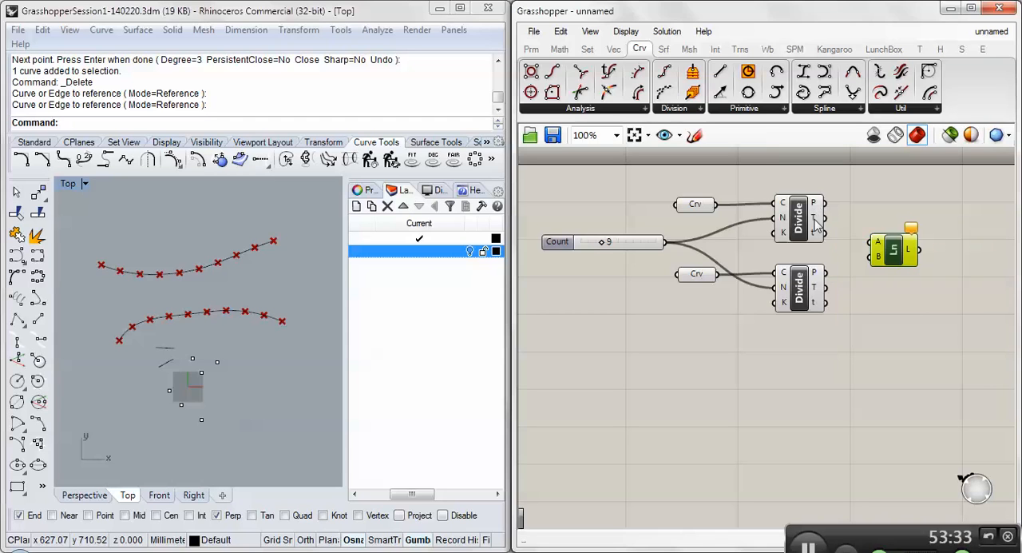
{"action": "mouse_move", "coordinate": [816, 226]}
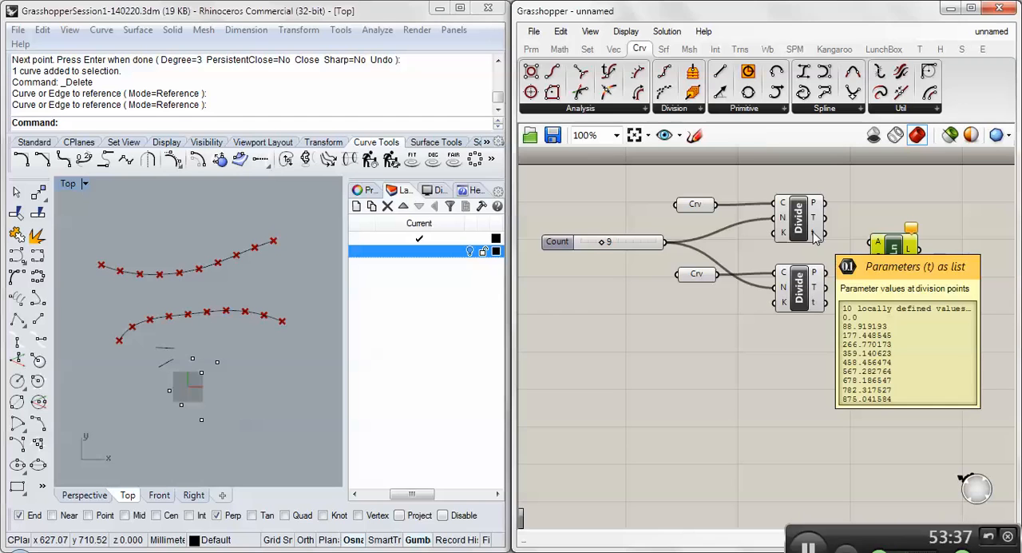
{"action": "left_click_drag", "start_coordinate": [825, 203], "coordinate": [875, 242]}
{"action": "left_click_drag", "start_coordinate": [825, 272], "coordinate": [871, 257]}
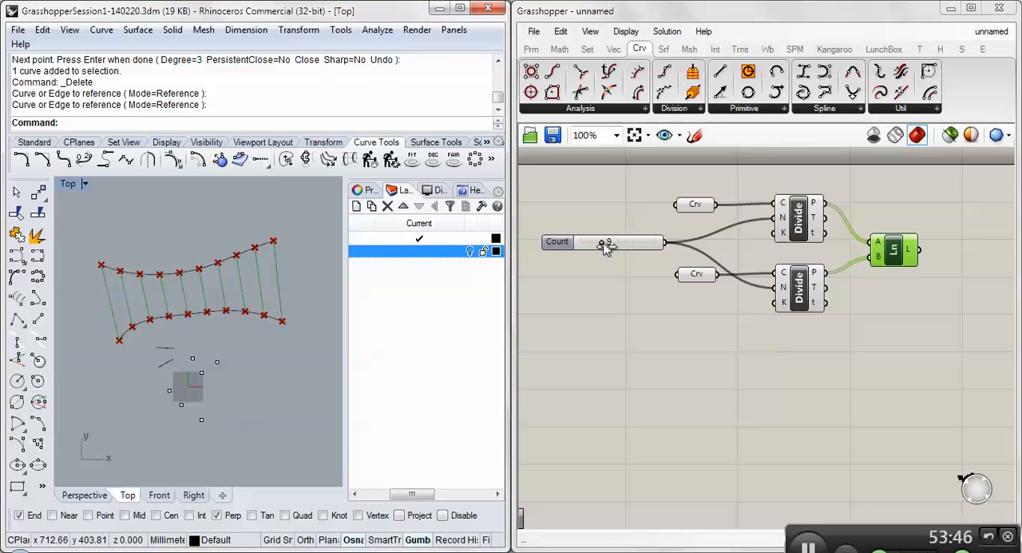
- Set the Count slider to 17 and inspect the Line output, the upper Curve parameter and the Divide point outputs
{"action": "left_click_drag", "start_coordinate": [604, 241], "coordinate": [623, 252]}
{"action": "left_click", "coordinate": [629, 314]}
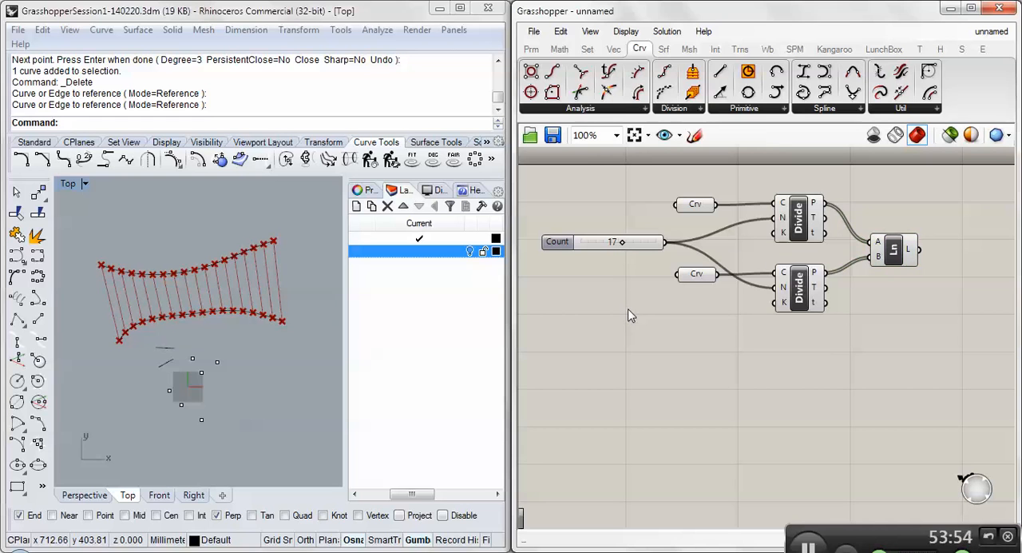
{"action": "mouse_move", "coordinate": [909, 252]}
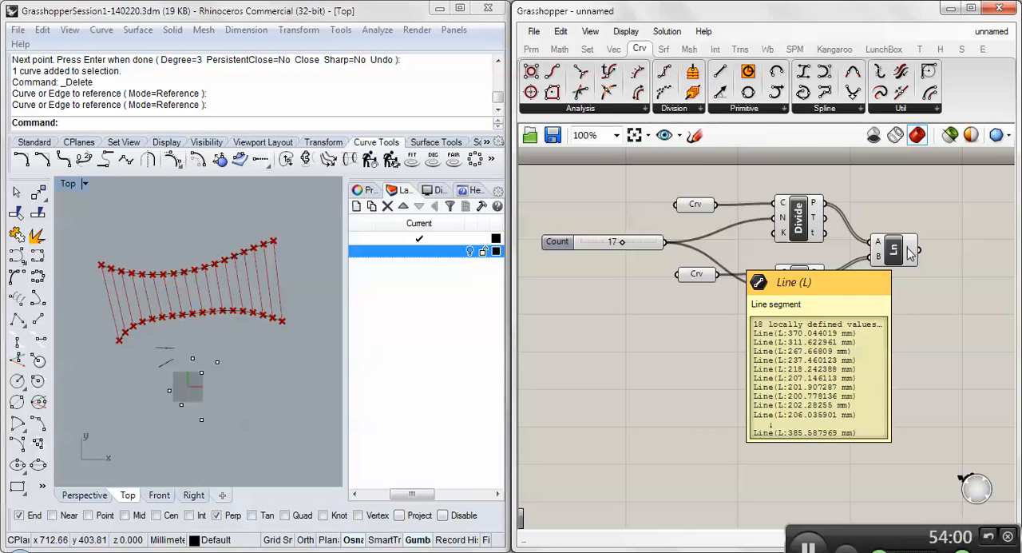
{"action": "mouse_move", "coordinate": [815, 208]}
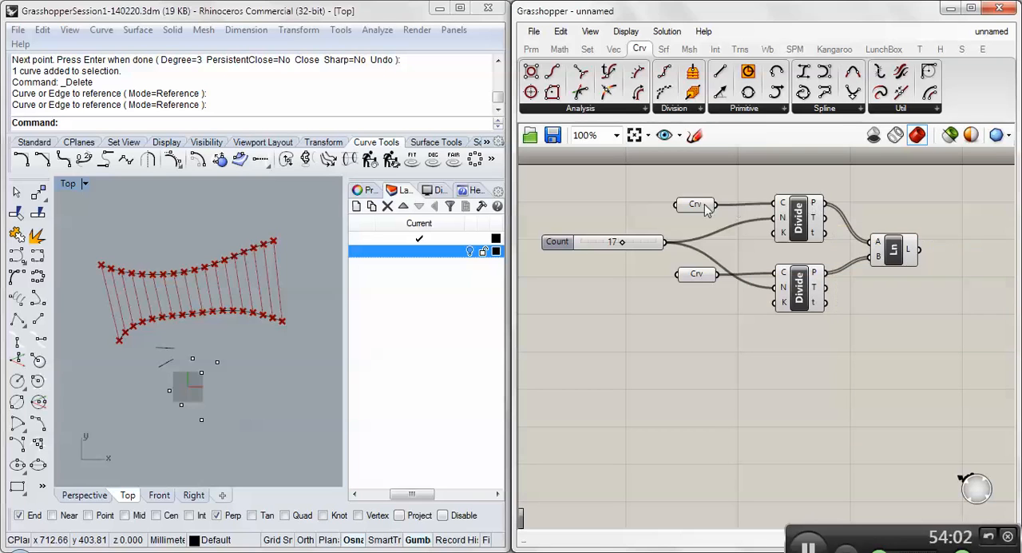
{"action": "mouse_move", "coordinate": [701, 209]}
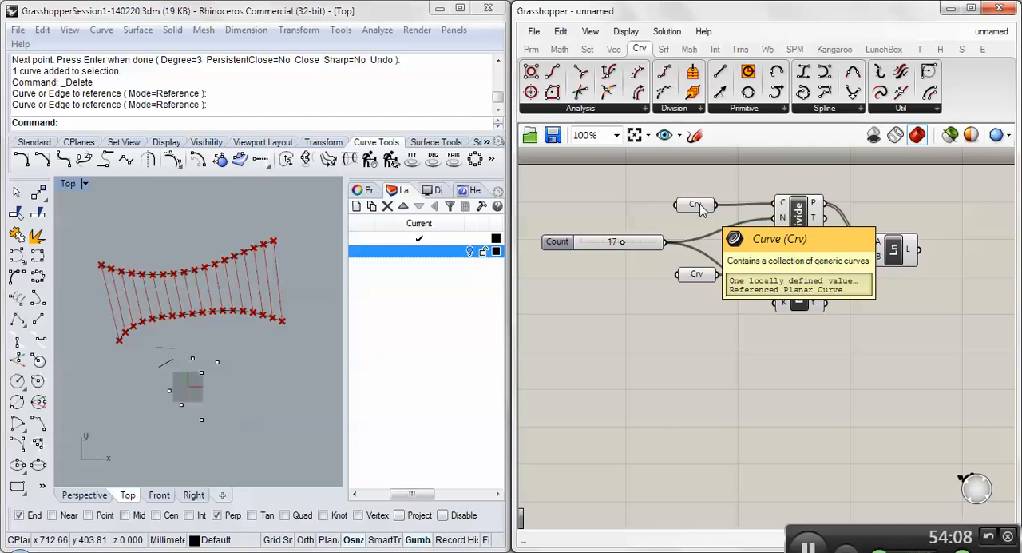
{"action": "left_click", "coordinate": [700, 208]}
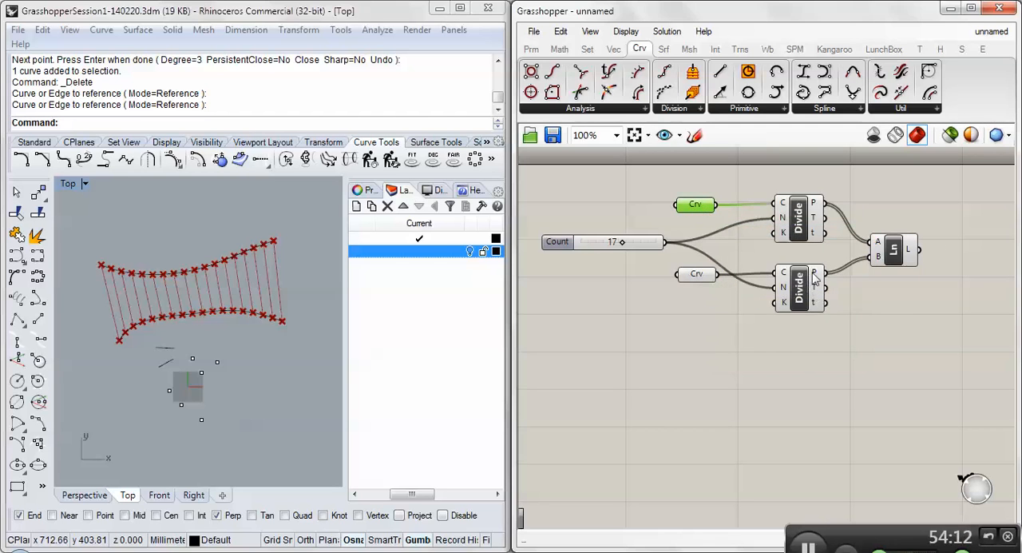
{"action": "mouse_move", "coordinate": [816, 276]}
- Set the Count slider to 14 and inspect the upper Divide's point list and the Line component
{"action": "left_click_drag", "start_coordinate": [619, 242], "coordinate": [614, 242]}
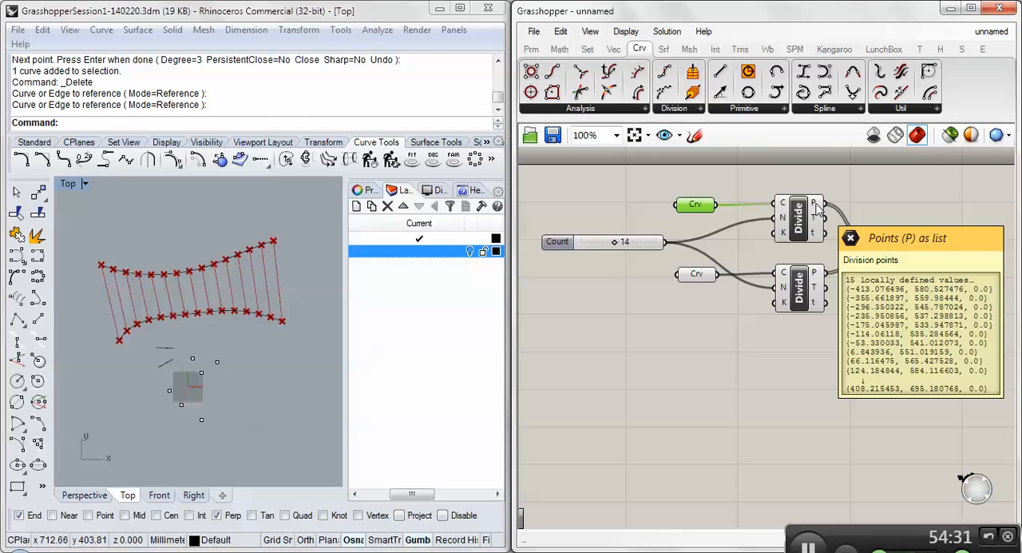
{"action": "left_click", "coordinate": [894, 251]}
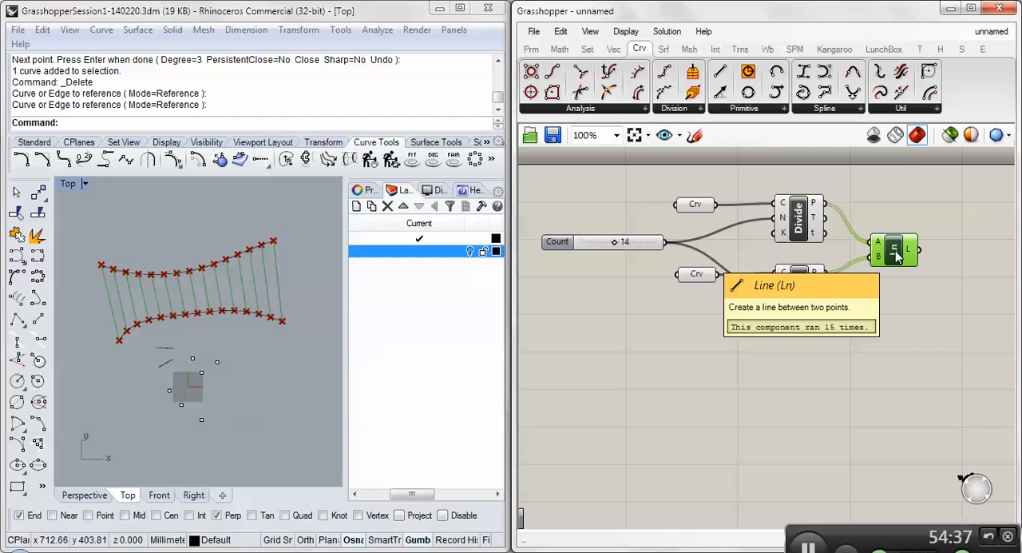
{"action": "mouse_move", "coordinate": [878, 247]}
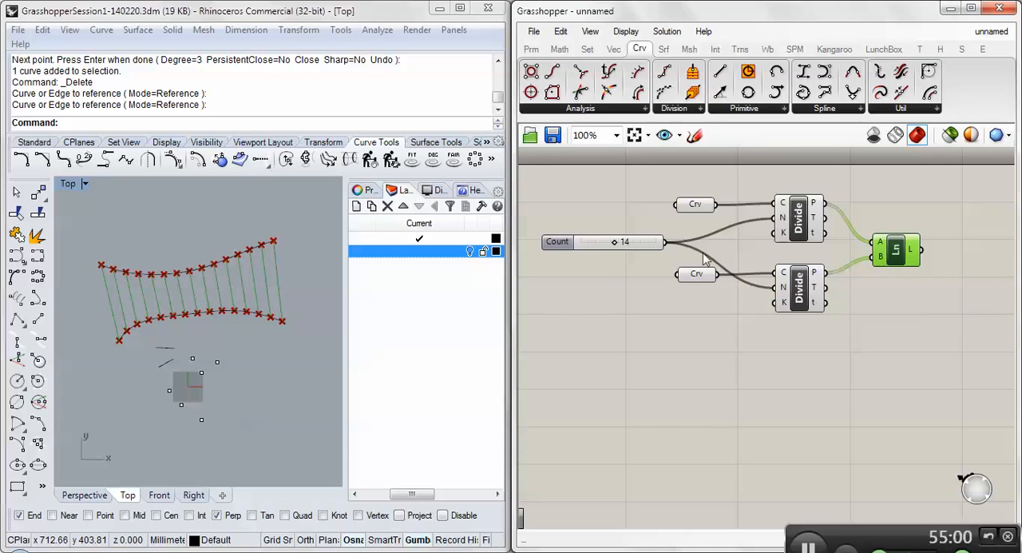
- Move the Count slider slightly up on the canvas and make a duplicate of it
{"action": "left_click_drag", "start_coordinate": [574, 246], "coordinate": [573, 237]}
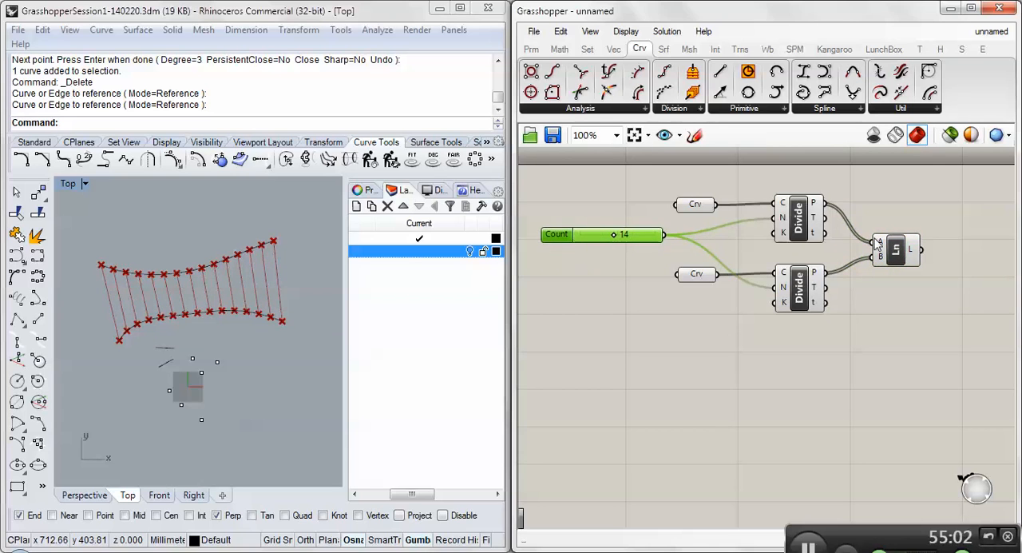
{"action": "left_click", "coordinate": [901, 252]}
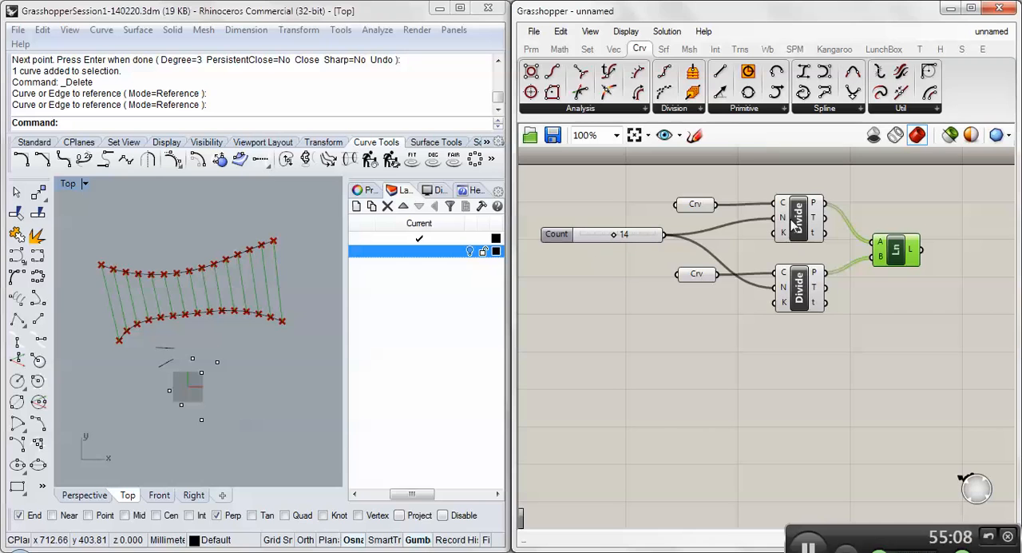
{"action": "left_click", "coordinate": [562, 235]}
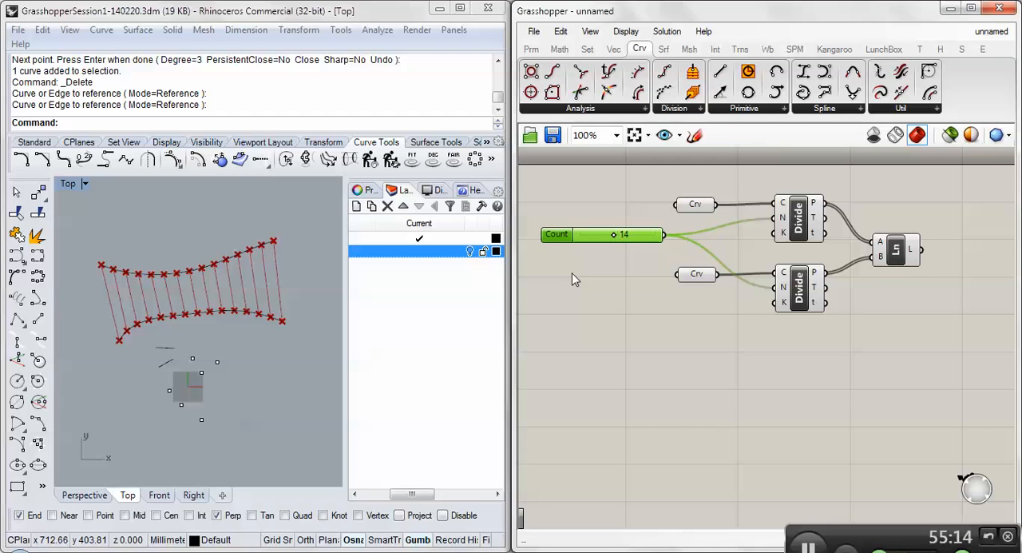
{"action": "key", "text": "ctrl+v"}
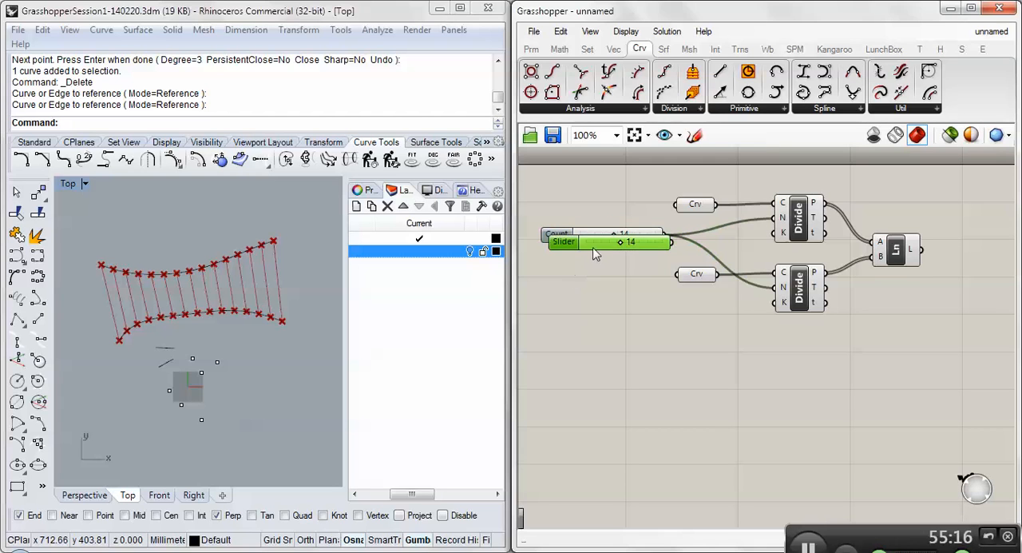
- Place the duplicate slider below the Count slider and connect it to the lower Divide's N input
{"action": "left_click_drag", "start_coordinate": [589, 245], "coordinate": [576, 296]}
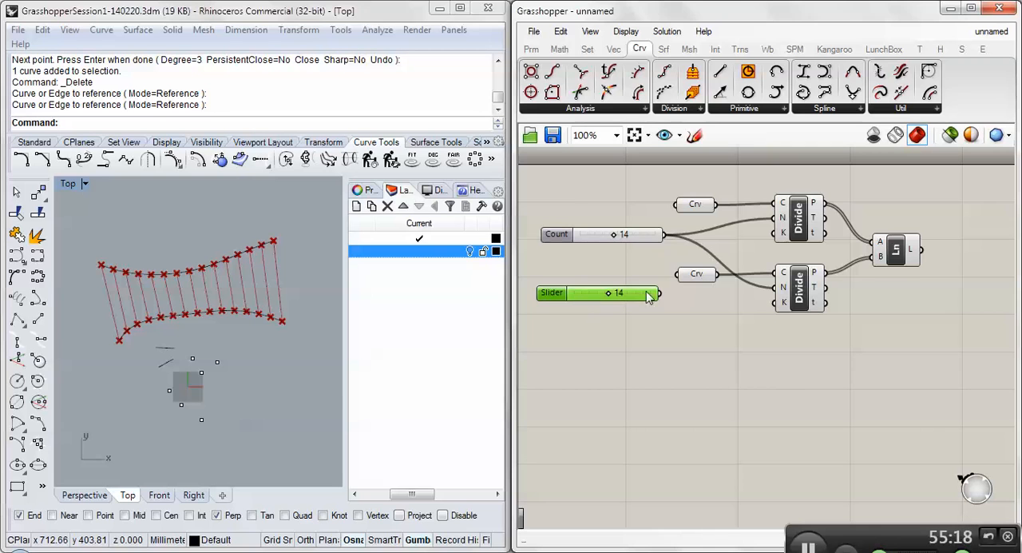
{"action": "left_click_drag", "start_coordinate": [589, 241], "coordinate": [584, 237]}
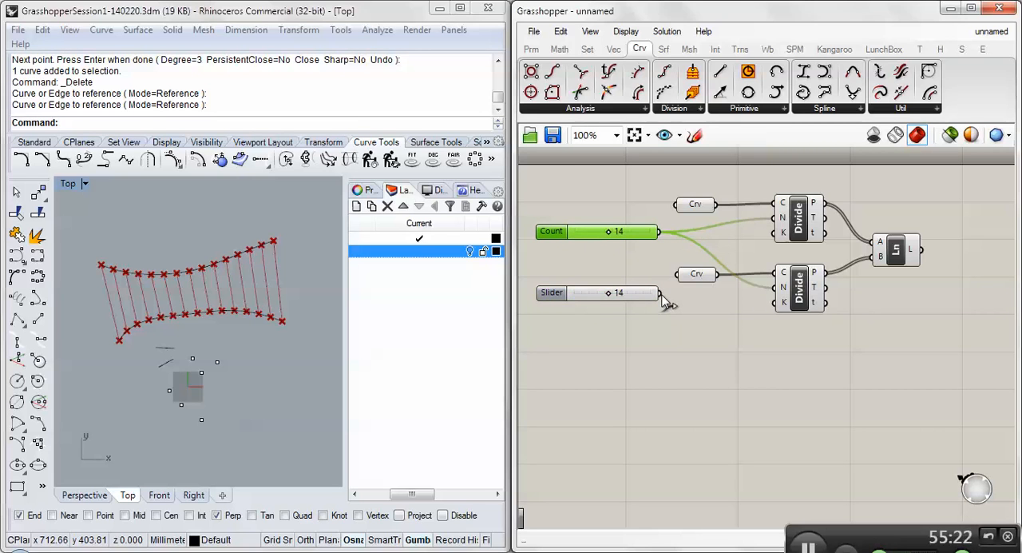
{"action": "left_click_drag", "start_coordinate": [661, 295], "coordinate": [776, 289]}
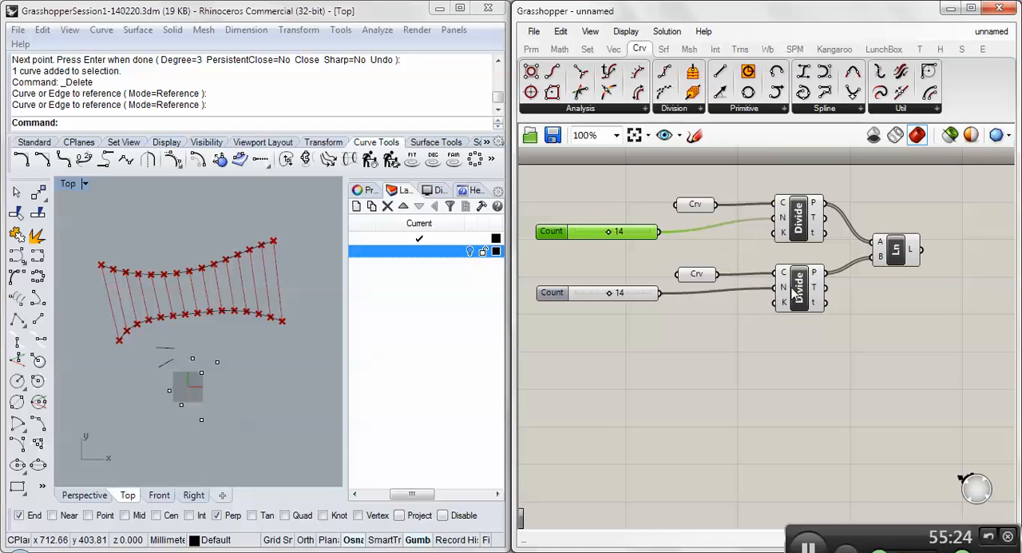
- Check the two Divide components and set the lower Count slider to 20
{"action": "left_click", "coordinate": [799, 291]}
{"action": "left_click", "coordinate": [792, 226]}
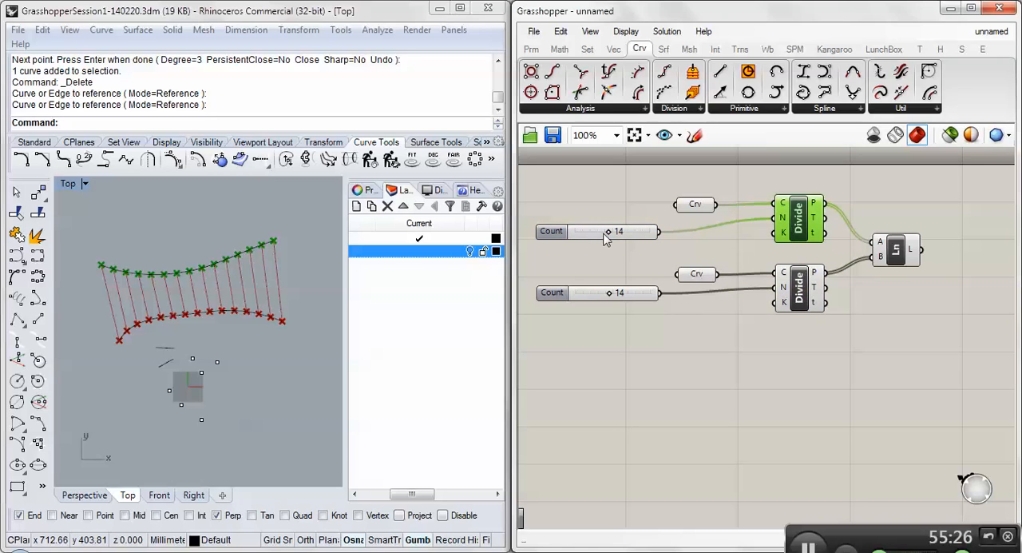
{"action": "left_click", "coordinate": [616, 321]}
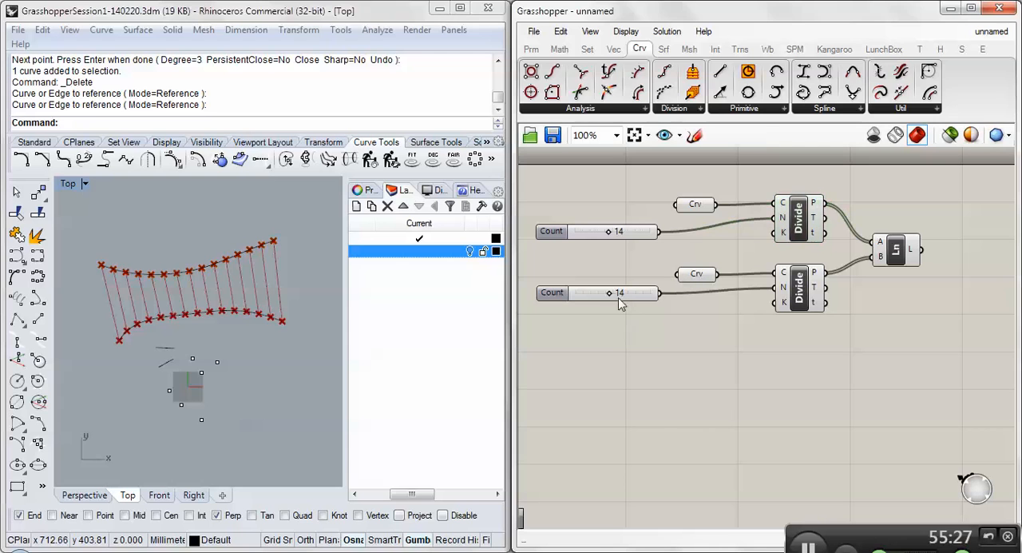
{"action": "mouse_move", "coordinate": [609, 293]}
{"action": "left_mouse_down"}
{"action": "mouse_move", "coordinate": [644, 294]}
{"action": "mouse_move", "coordinate": [589, 295]}
{"action": "mouse_move", "coordinate": [629, 295]}
{"action": "left_mouse_up"}
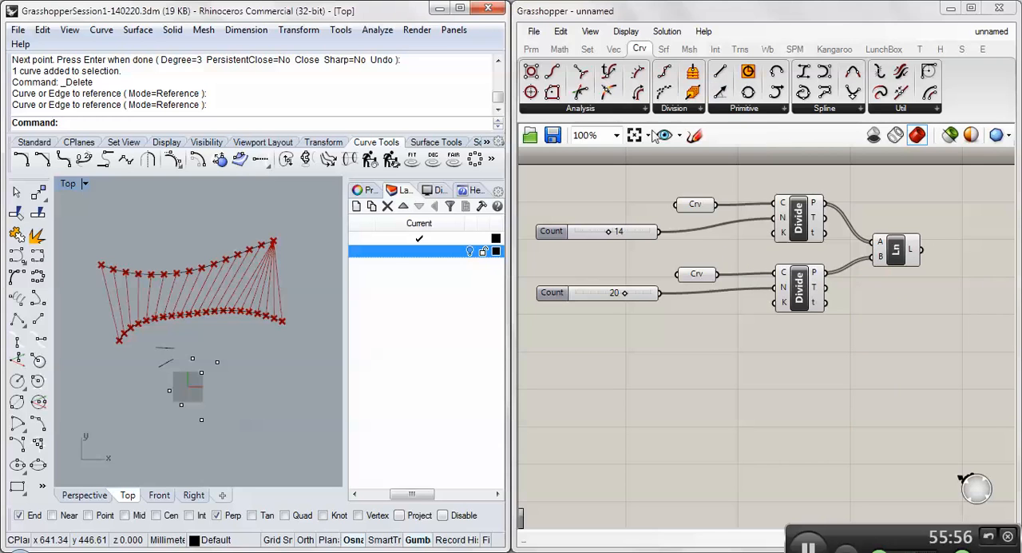
{"action": "mouse_move", "coordinate": [812, 240]}
- Connect the upper Count slider to the lower Divide's N input, replacing the second slider, and inspect the Line component
{"action": "left_click", "coordinate": [637, 235]}
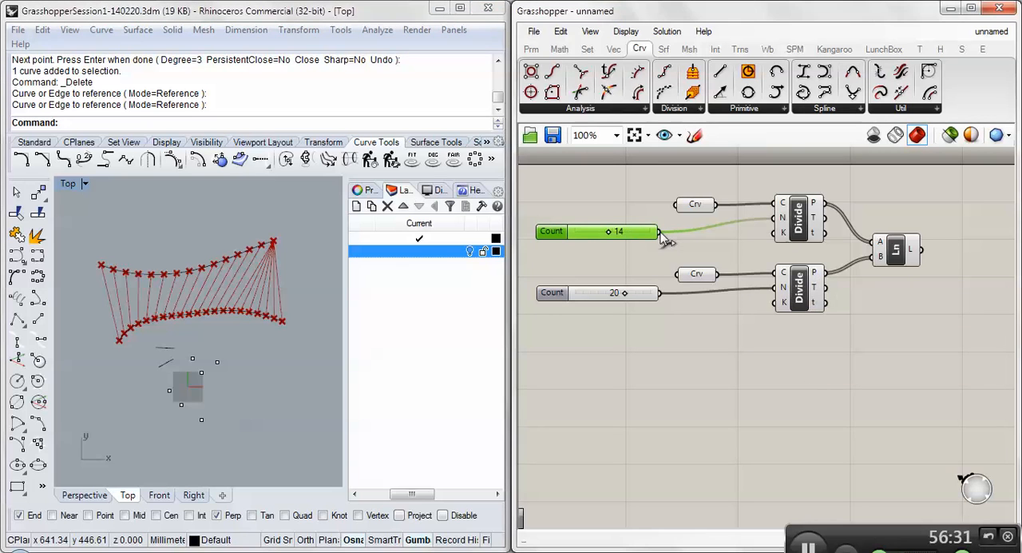
{"action": "left_click_drag", "start_coordinate": [660, 232], "coordinate": [776, 297]}
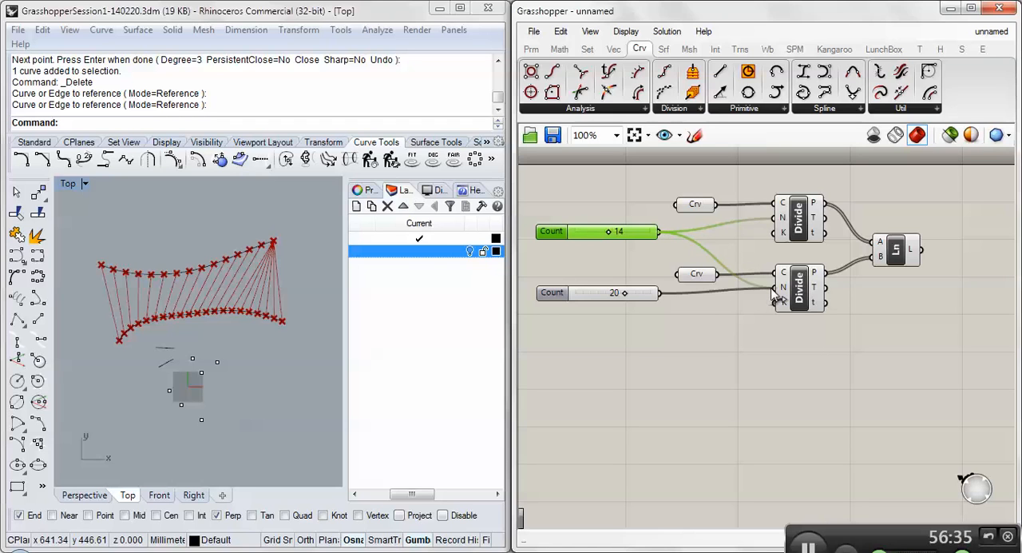
{"action": "left_click", "coordinate": [907, 253]}
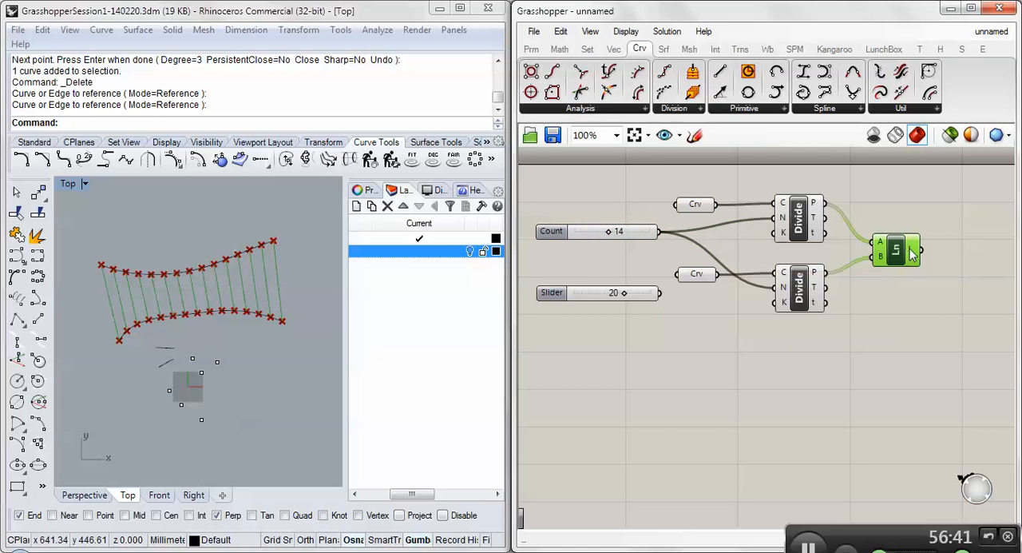
{"action": "mouse_move", "coordinate": [914, 251]}
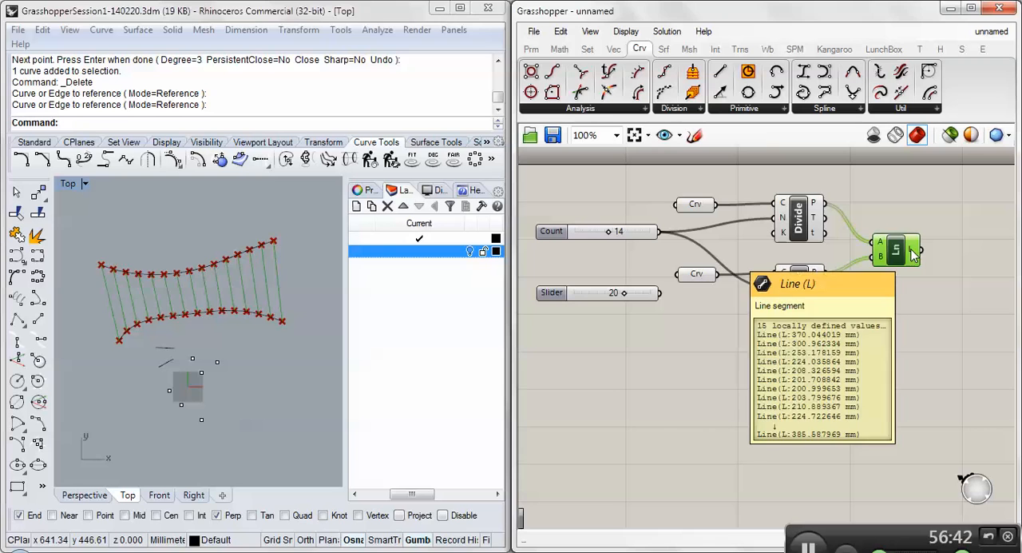
- Duplicate the upper Divide together with its Count slider and place the copies beyond the Line component
{"action": "left_click", "coordinate": [794, 221]}
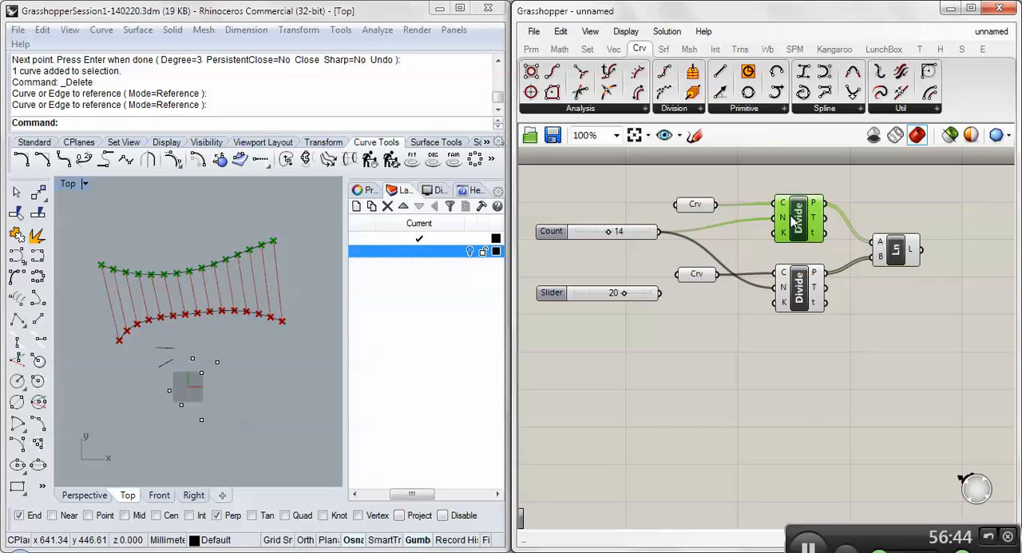
{"action": "left_click", "coordinate": [621, 232]}
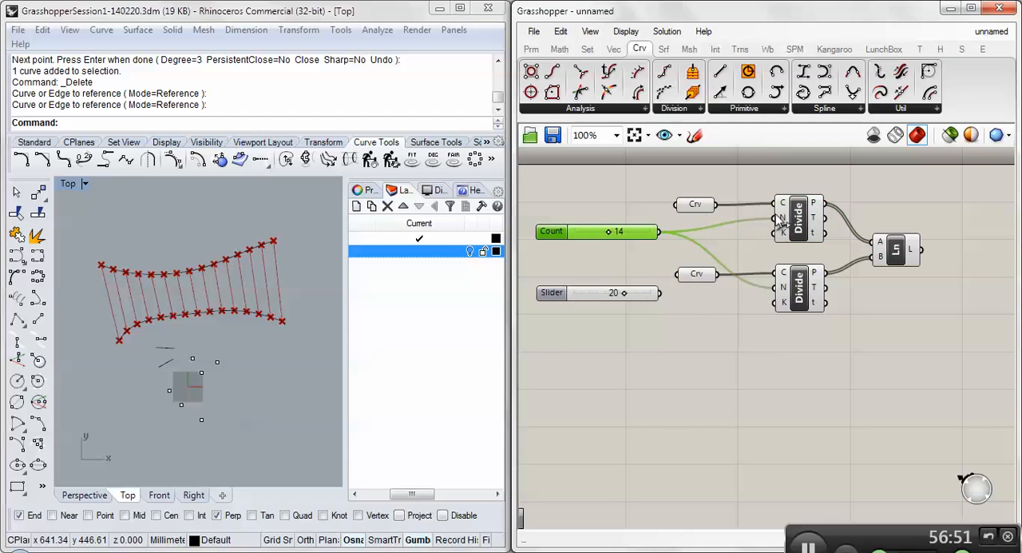
{"action": "left_click", "coordinate": [806, 226], "text": "shift"}
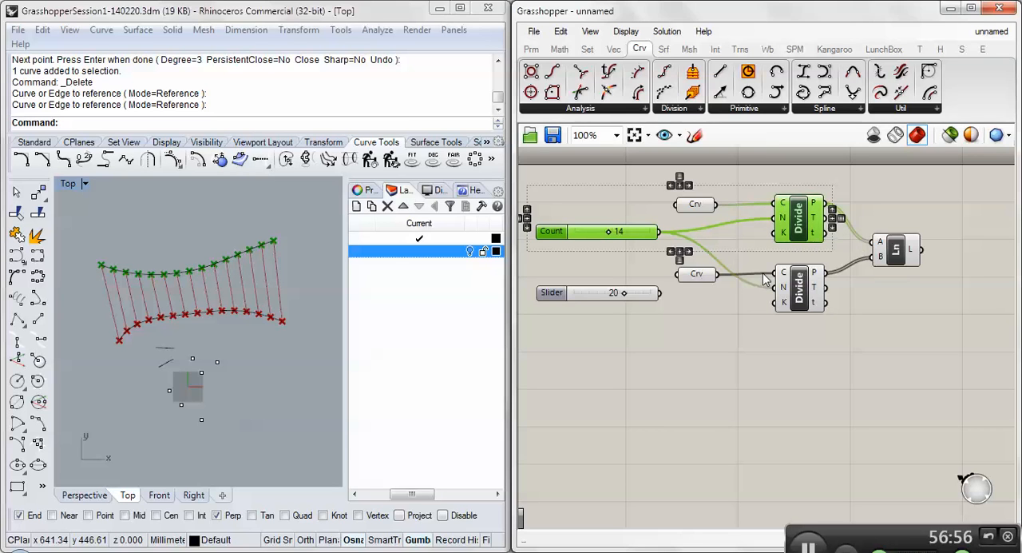
{"action": "scroll", "coordinate": [756, 286], "scroll_direction": "down", "scroll_amount": 1}
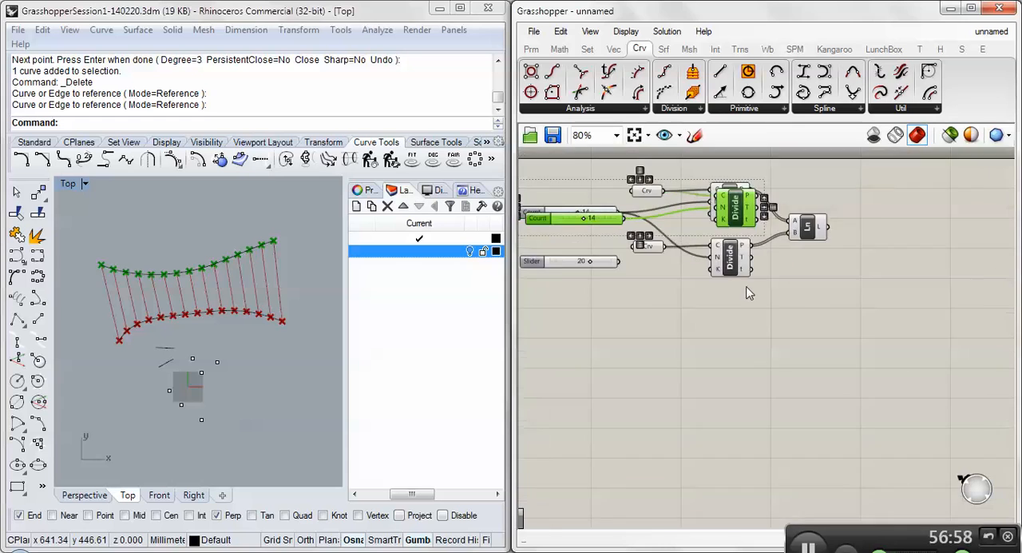
{"action": "scroll", "coordinate": [747, 293], "scroll_direction": "down", "scroll_amount": 1}
{"action": "left_click_drag", "start_coordinate": [738, 232], "coordinate": [967, 289]}
{"action": "left_click", "coordinate": [867, 375]}
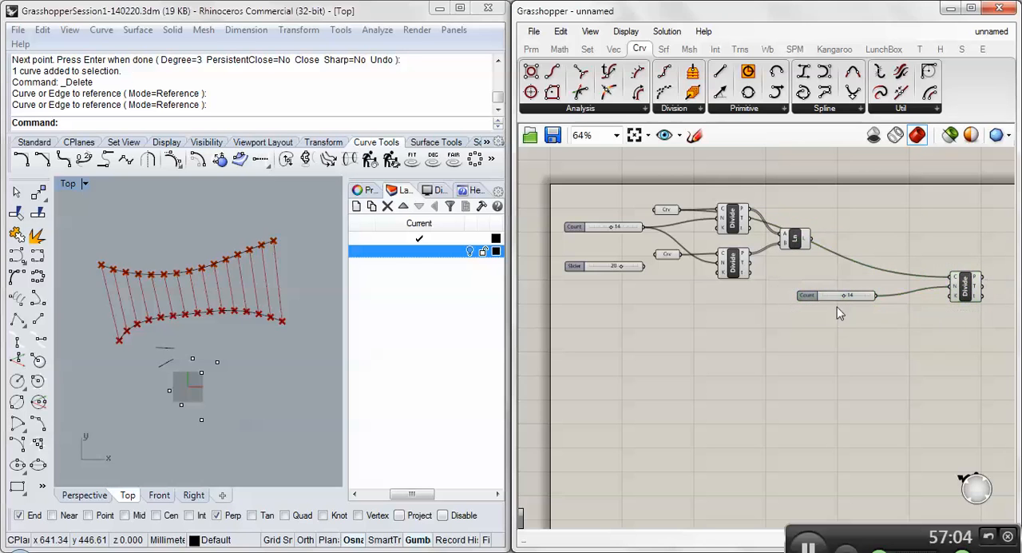
- Move the copied Count slider closer to the new Divide and connect the Line's L output to that Divide's C input
{"action": "left_click_drag", "start_coordinate": [836, 295], "coordinate": [882, 295]}
{"action": "mouse_move", "coordinate": [807, 244]}
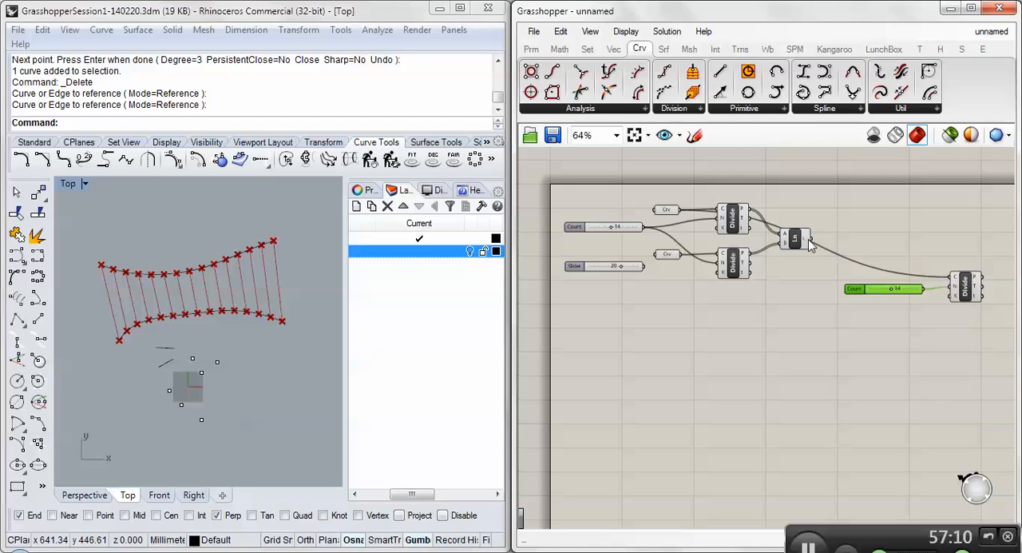
{"action": "left_click_drag", "start_coordinate": [814, 247], "coordinate": [956, 279]}
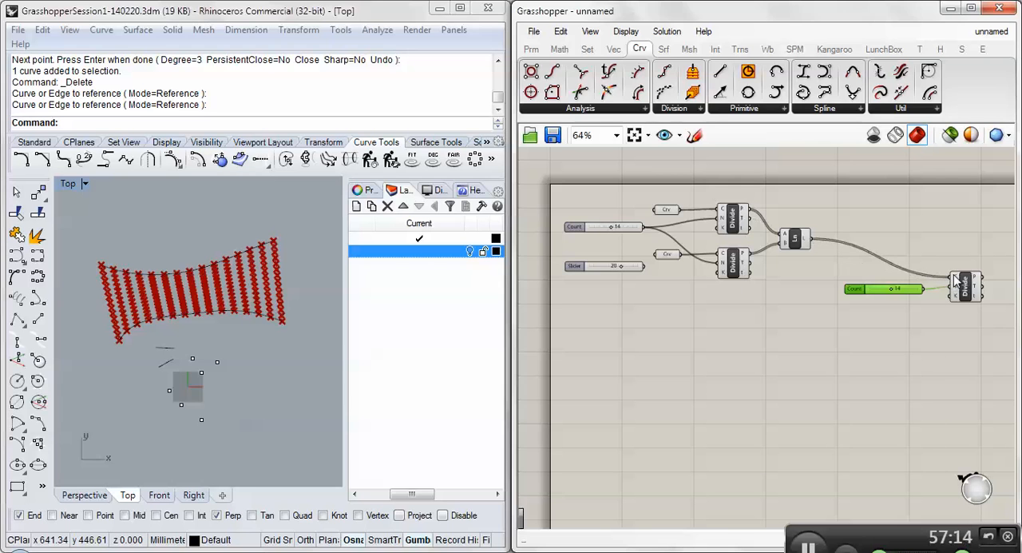
- Examine the division points along the connecting lines from one end of the curves to the other in the Top viewport
{"action": "scroll", "coordinate": [172, 279], "scroll_direction": "up", "scroll_amount": 3}
{"action": "scroll", "coordinate": [172, 280], "scroll_direction": "up", "scroll_amount": 3}
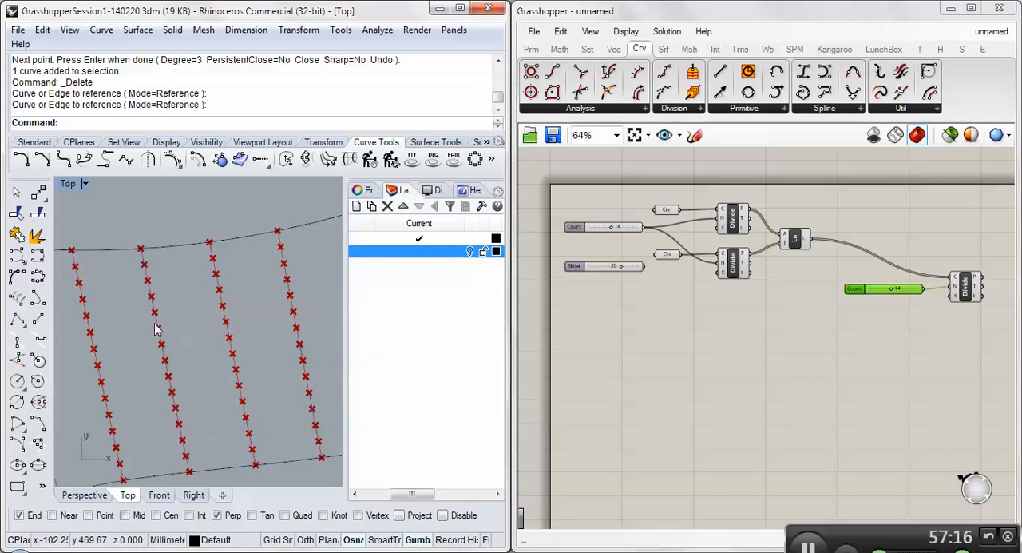
{"action": "scroll", "coordinate": [155, 327], "scroll_direction": "down", "scroll_amount": 5}
{"action": "scroll", "coordinate": [141, 342], "scroll_direction": "up", "scroll_amount": 4}
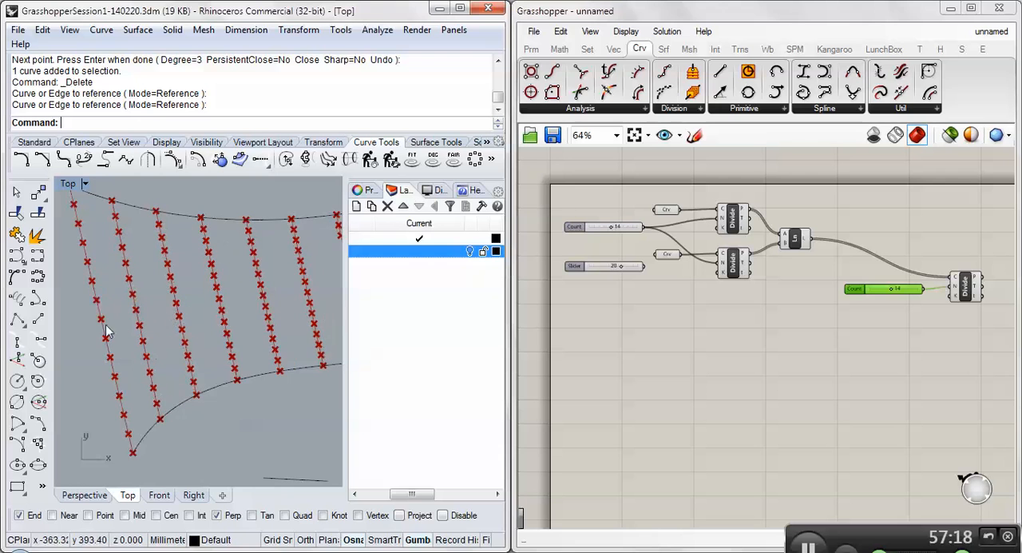
{"action": "scroll", "coordinate": [203, 310], "scroll_direction": "down", "scroll_amount": 2}
{"action": "right_click_drag", "start_coordinate": [203, 310], "coordinate": [102, 313]}
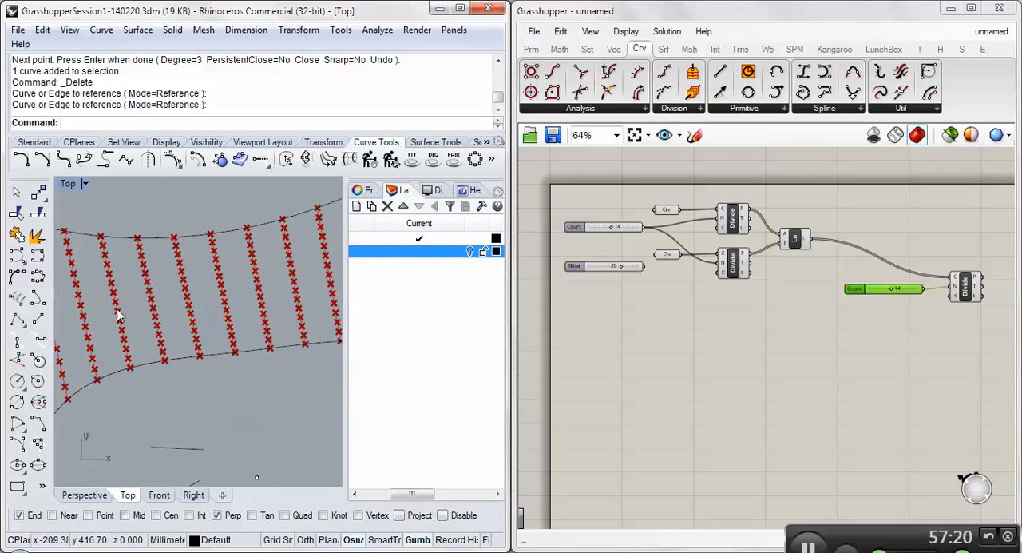
{"action": "right_click_drag", "start_coordinate": [286, 301], "coordinate": [143, 306]}
{"action": "right_click_drag", "start_coordinate": [339, 295], "coordinate": [271, 310]}
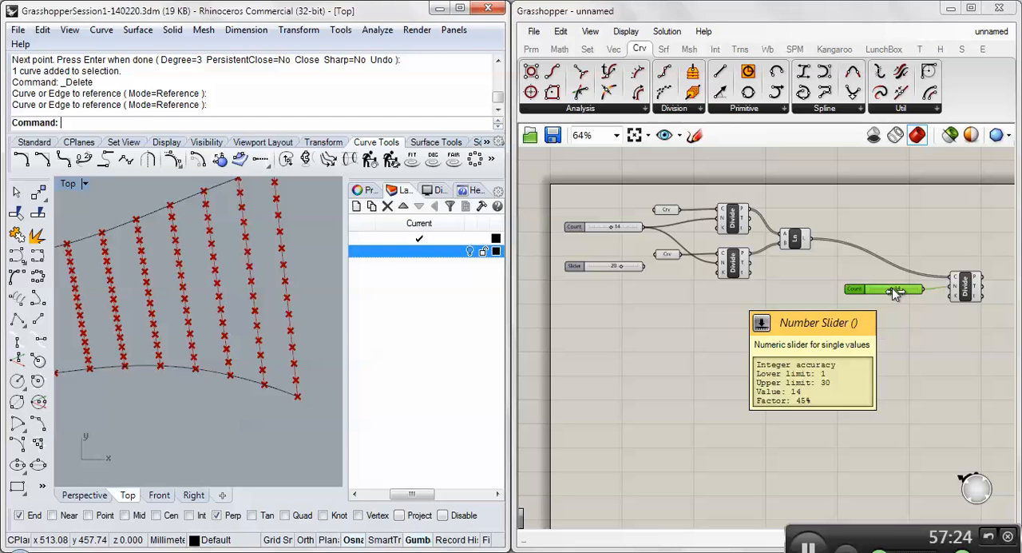
- Set the new Divide's Count slider to 8 and inspect the data structure of its points and the Line output
{"action": "mouse_move", "coordinate": [894, 294]}
{"action": "left_mouse_down"}
{"action": "mouse_move", "coordinate": [910, 292]}
{"action": "mouse_move", "coordinate": [870, 289]}
{"action": "mouse_move", "coordinate": [883, 292]}
{"action": "left_mouse_up"}
{"action": "right_click_drag", "start_coordinate": [90, 325], "coordinate": [123, 320]}
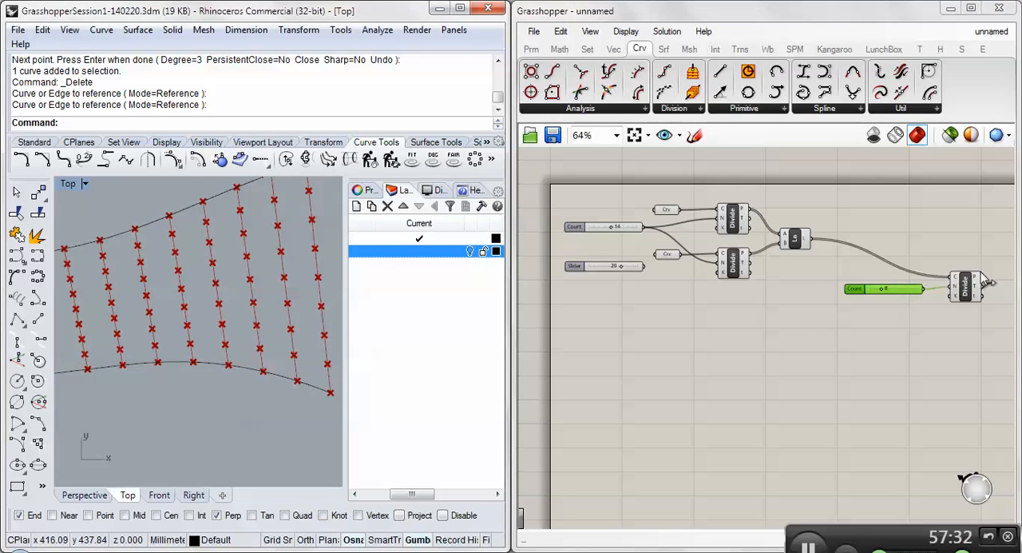
{"action": "mouse_move", "coordinate": [979, 281]}
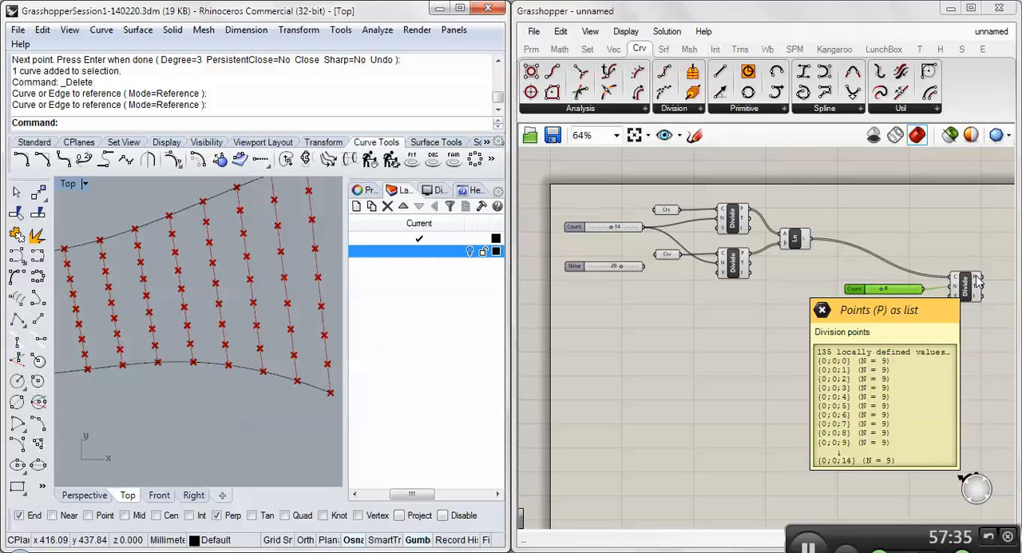
{"action": "mouse_move", "coordinate": [805, 243]}
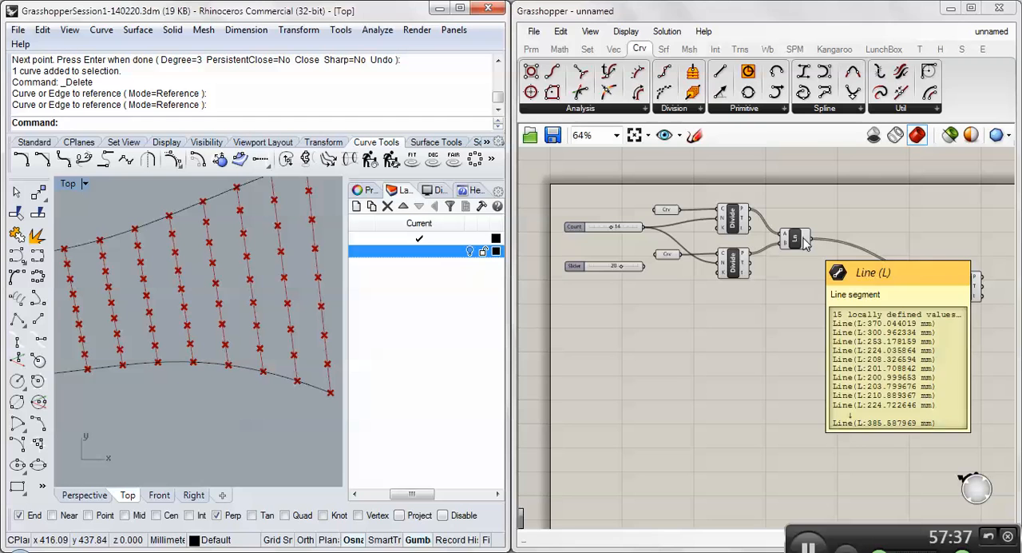
{"action": "mouse_move", "coordinate": [744, 214]}
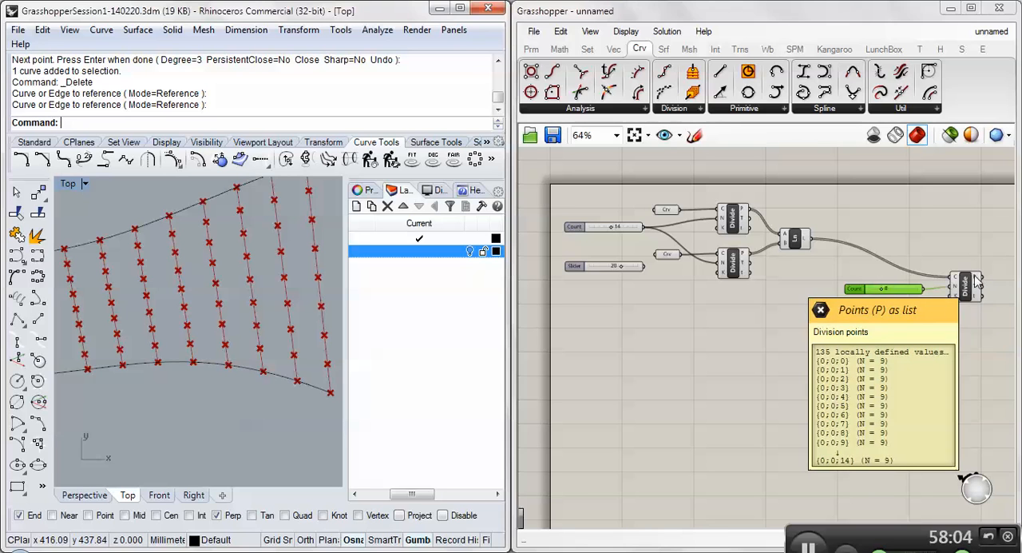
- Apply Simplify to the new Divide's P output and inspect its point list
{"action": "right_click", "coordinate": [977, 280]}
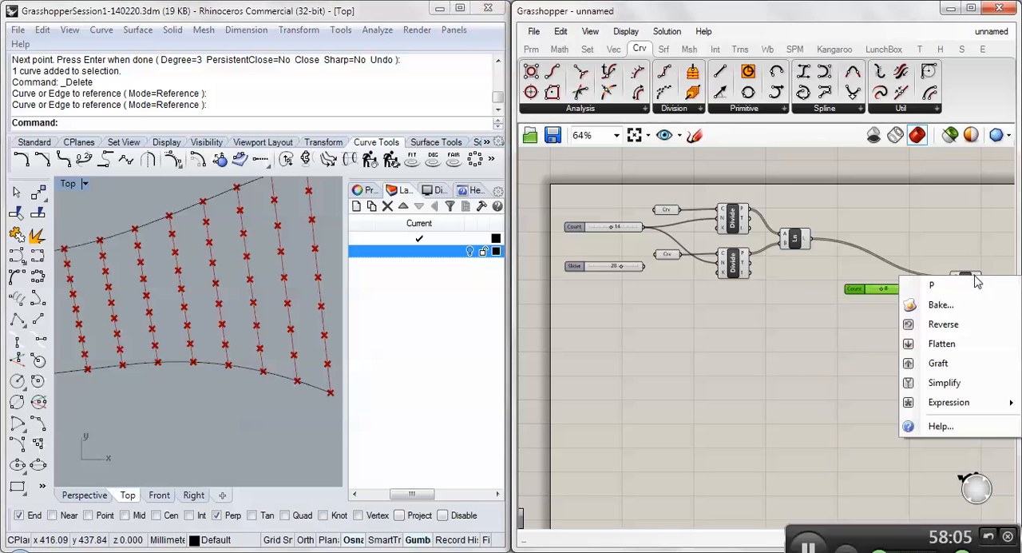
{"action": "left_click", "coordinate": [939, 390]}
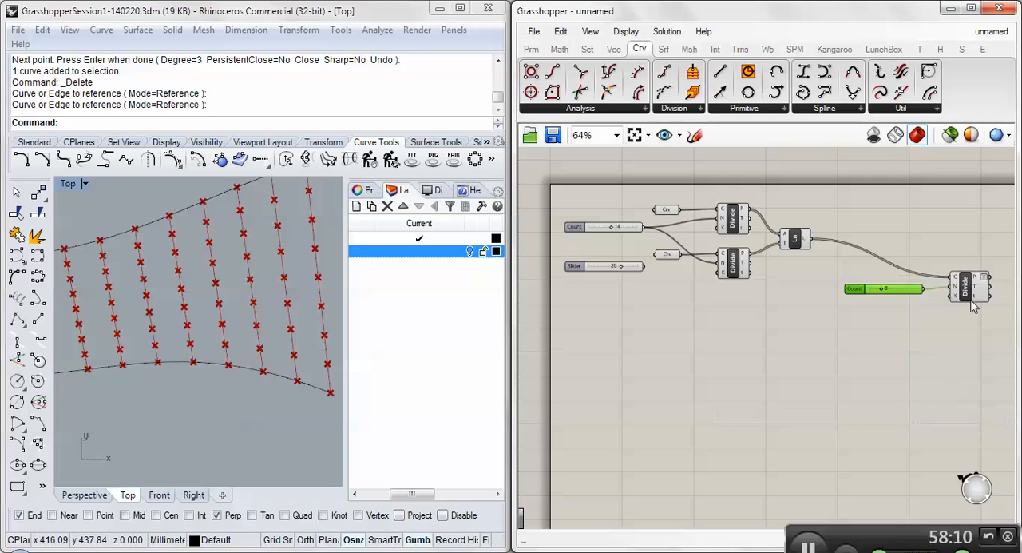
{"action": "right_click_drag", "start_coordinate": [972, 304], "coordinate": [858, 313]}
{"action": "scroll", "coordinate": [862, 303], "scroll_direction": "up", "scroll_amount": 2}
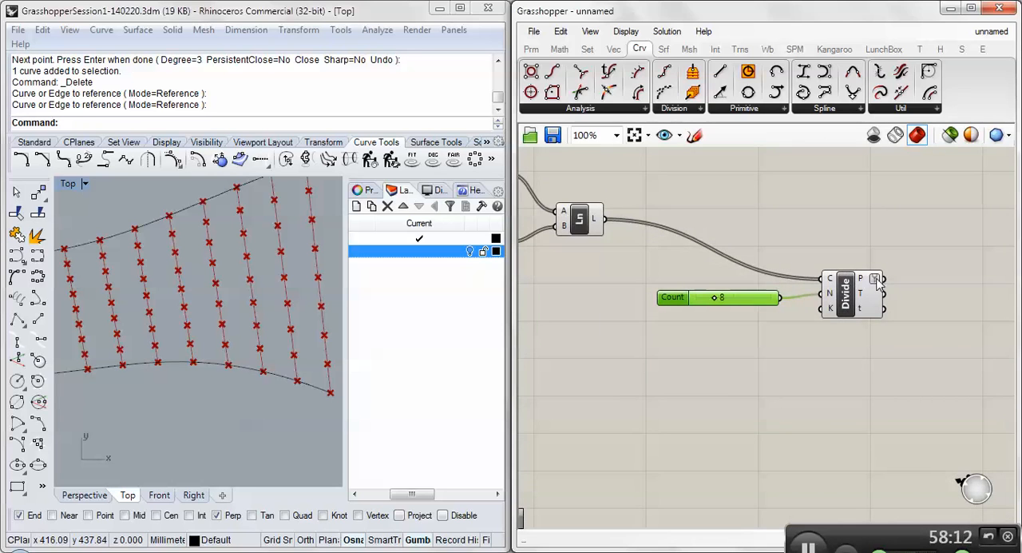
{"action": "mouse_move", "coordinate": [864, 283]}
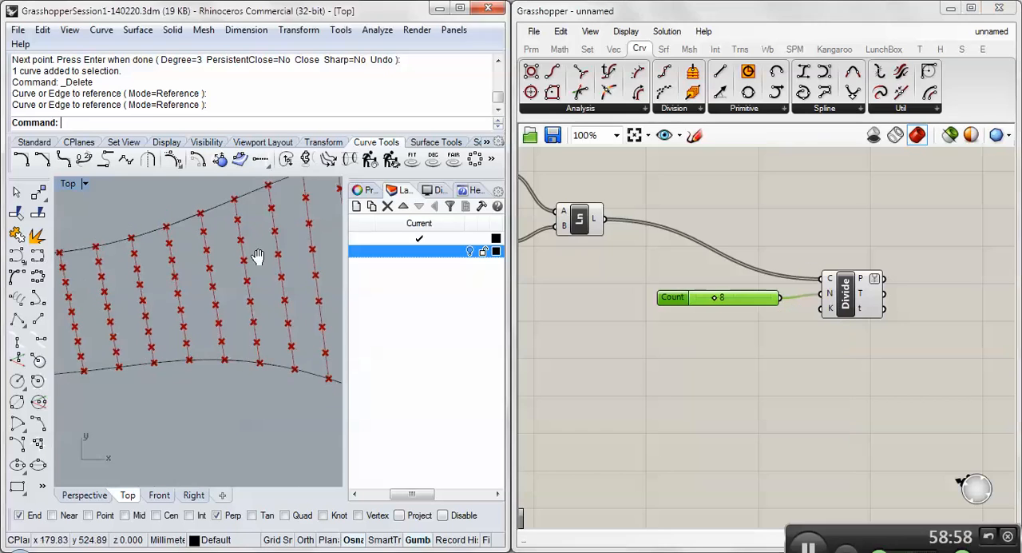
- Compare the divided lines in the Top viewport with the data flowing through the definition into the new Divide's C input and P output
{"action": "scroll", "coordinate": [258, 256], "scroll_direction": "down", "scroll_amount": 3}
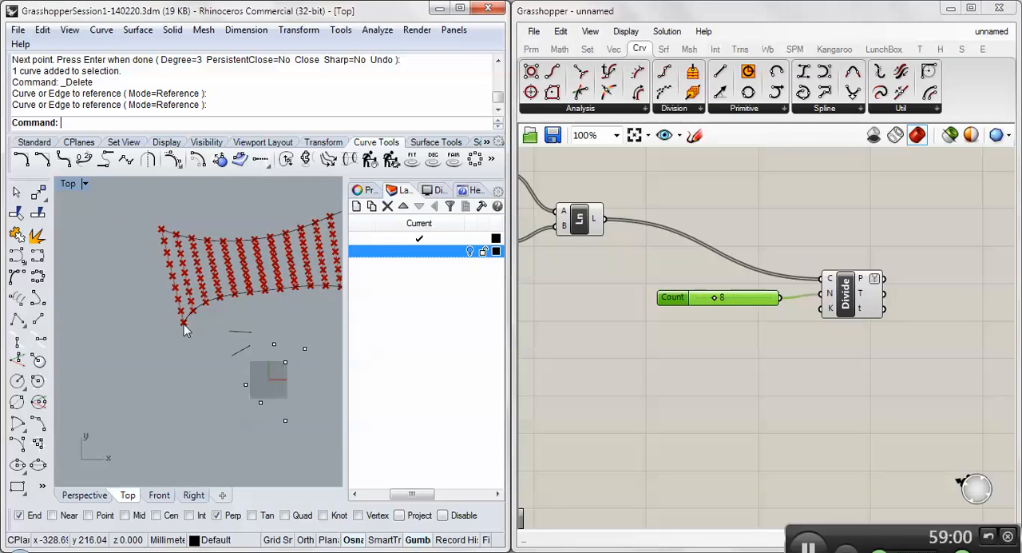
{"action": "right_click_drag", "start_coordinate": [206, 319], "coordinate": [156, 344]}
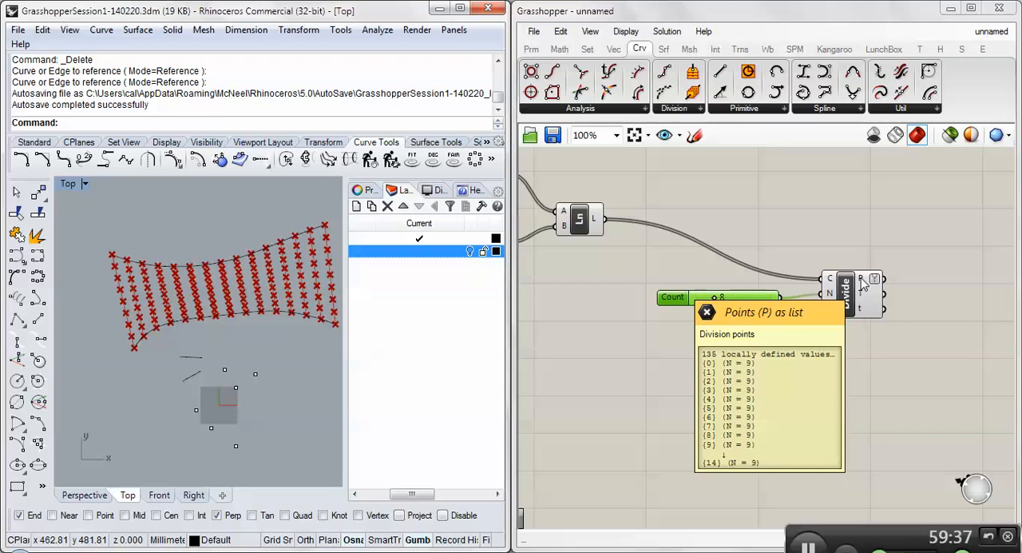
{"action": "right_click_drag", "start_coordinate": [625, 280], "coordinate": [830, 283]}
{"action": "scroll", "coordinate": [792, 281], "scroll_direction": "down", "scroll_amount": 2}
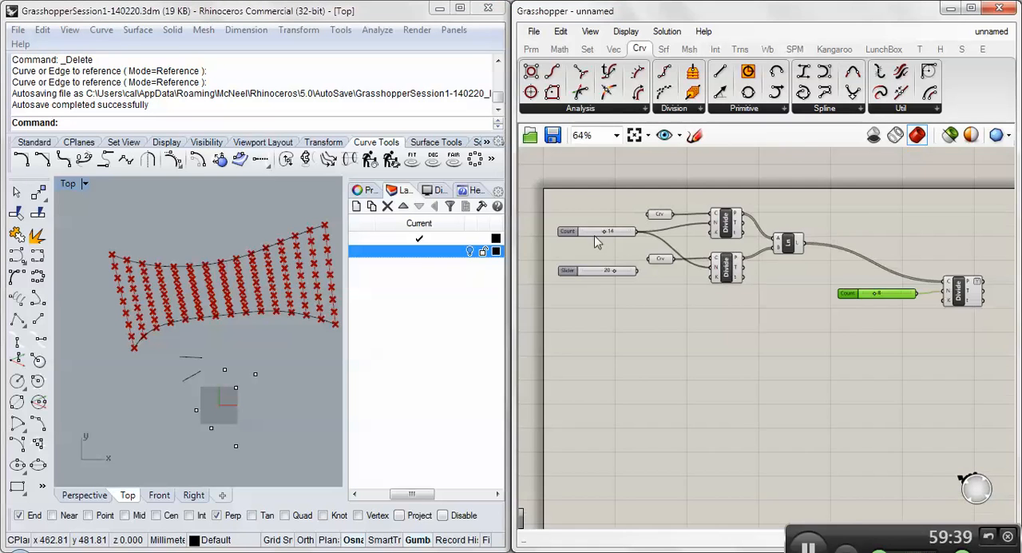
{"action": "scroll", "coordinate": [597, 242], "scroll_direction": "up", "scroll_amount": 3}
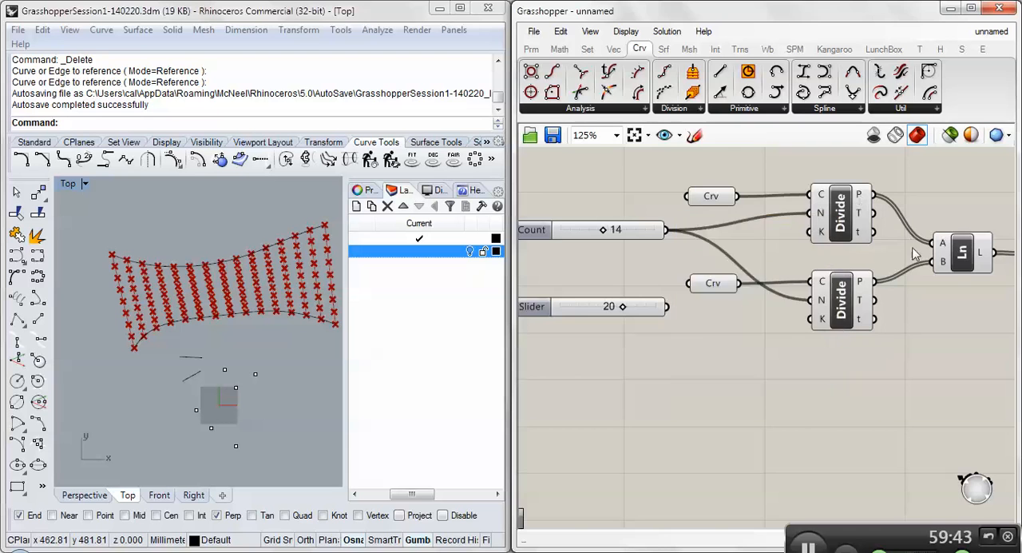
{"action": "right_click_drag", "start_coordinate": [913, 248], "coordinate": [645, 264]}
{"action": "scroll", "coordinate": [644, 265], "scroll_direction": "down", "scroll_amount": 2}
{"action": "scroll", "coordinate": [876, 296], "scroll_direction": "up", "scroll_amount": 3}
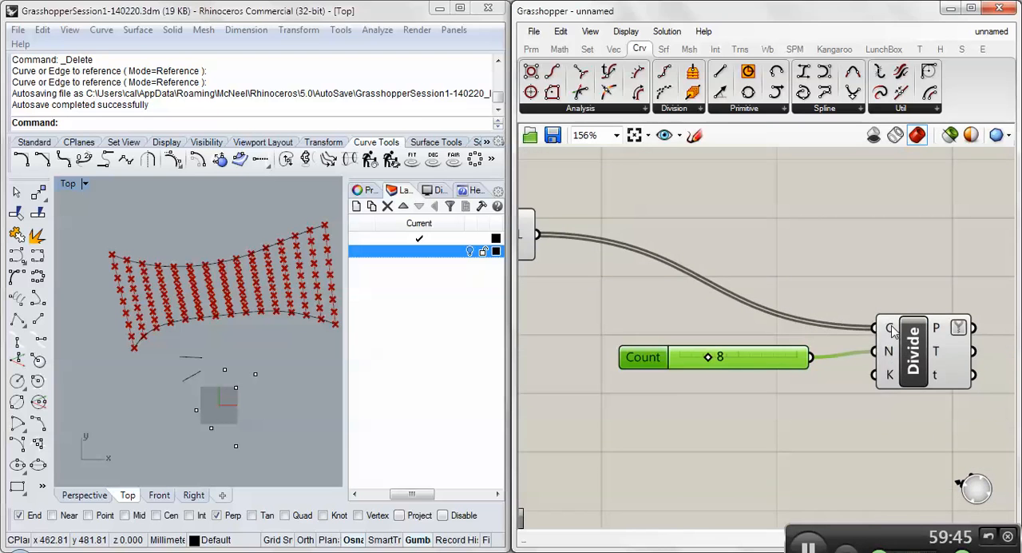
{"action": "mouse_move", "coordinate": [892, 331]}
{"action": "mouse_move", "coordinate": [937, 330]}
- Add a Circle component beside the new Divide and feed the Divide's P output into its Plane input
{"action": "right_click_drag", "start_coordinate": [844, 234], "coordinate": [759, 235]}
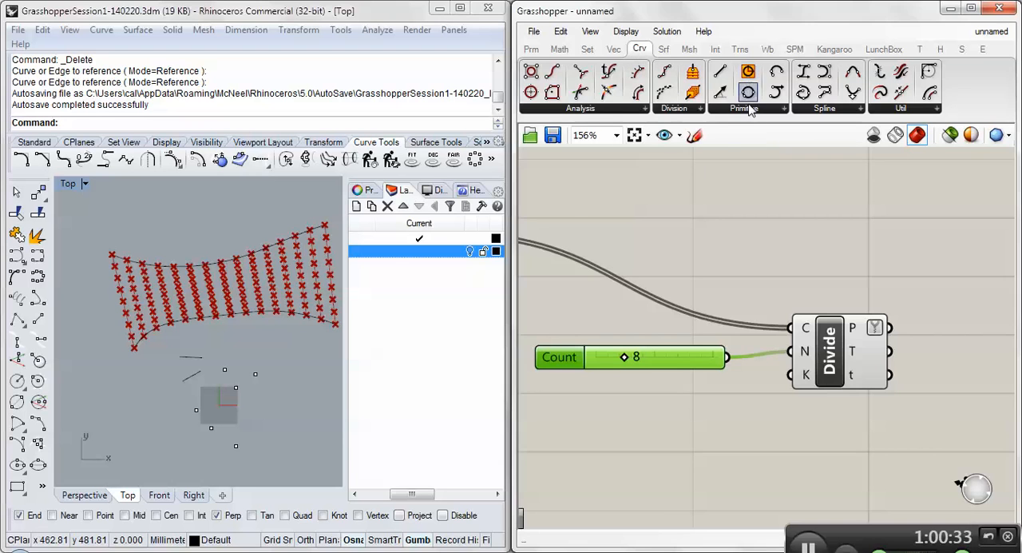
{"action": "left_click", "coordinate": [748, 110]}
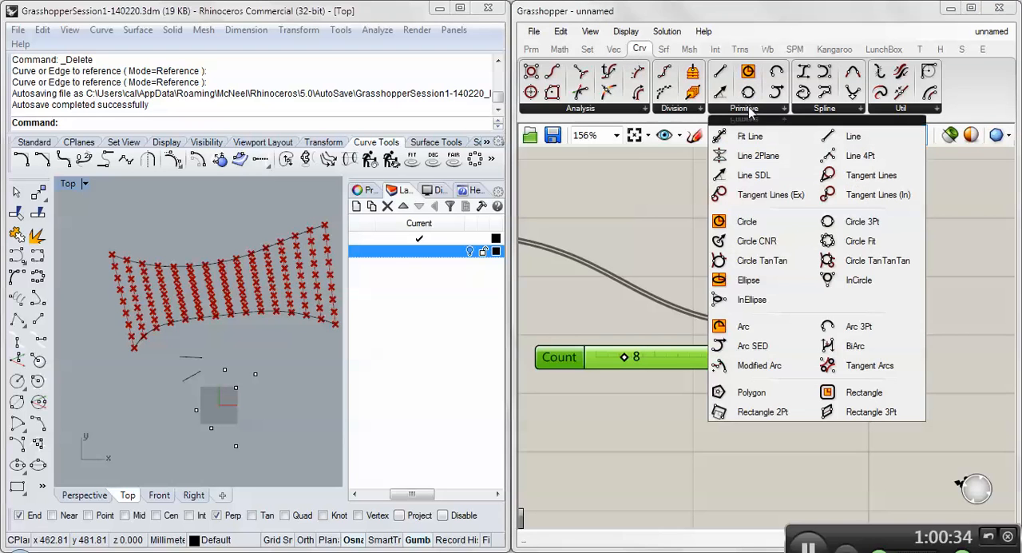
{"action": "left_click", "coordinate": [743, 221]}
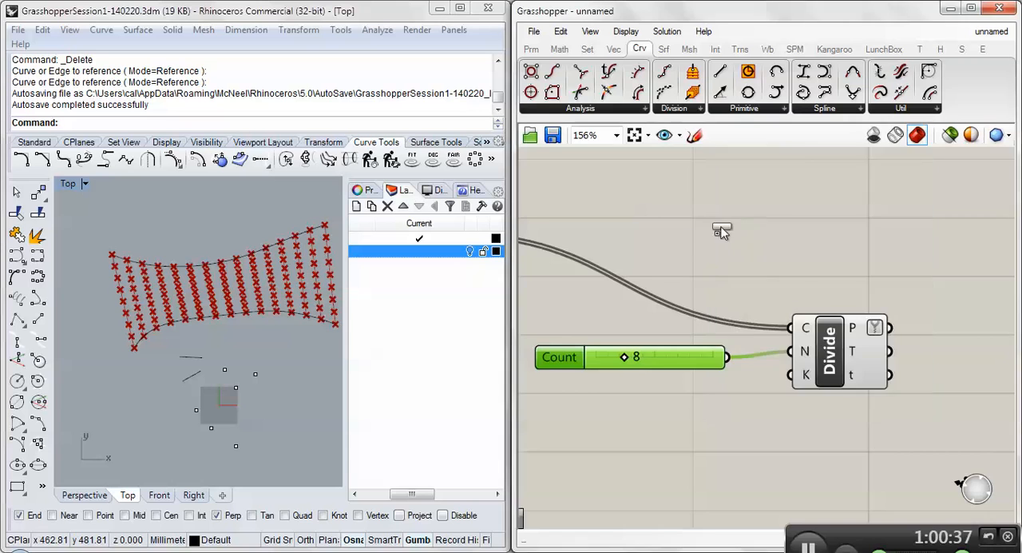
{"action": "scroll", "coordinate": [688, 249], "scroll_direction": "down", "scroll_amount": 2}
{"action": "left_click", "coordinate": [866, 253]}
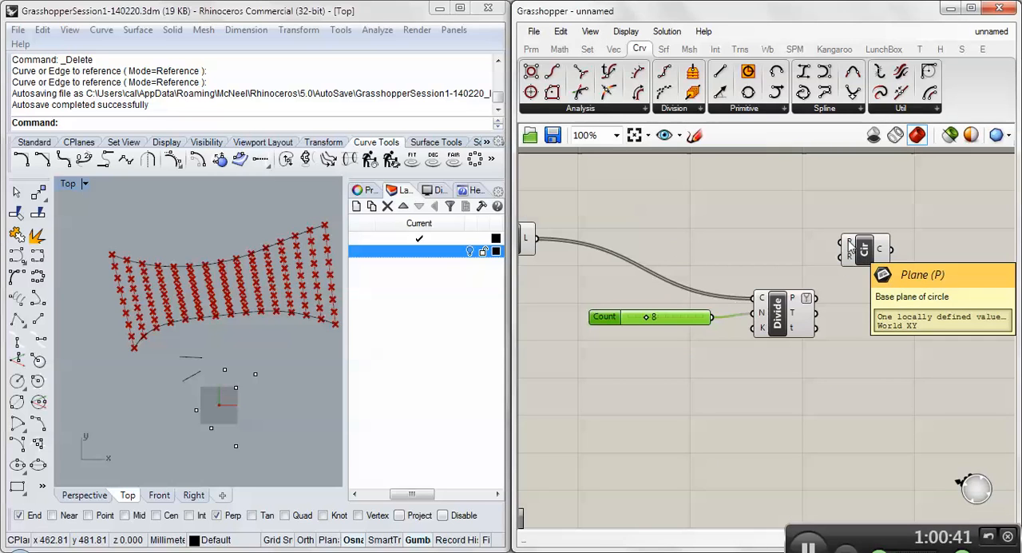
{"action": "left_click_drag", "start_coordinate": [864, 251], "coordinate": [892, 255]}
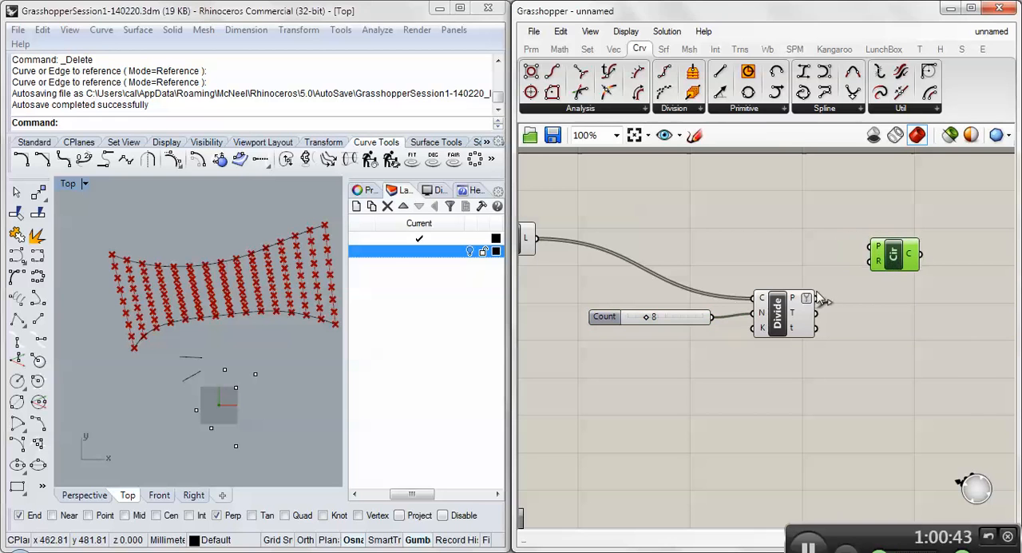
{"action": "left_click_drag", "start_coordinate": [795, 302], "coordinate": [876, 256]}
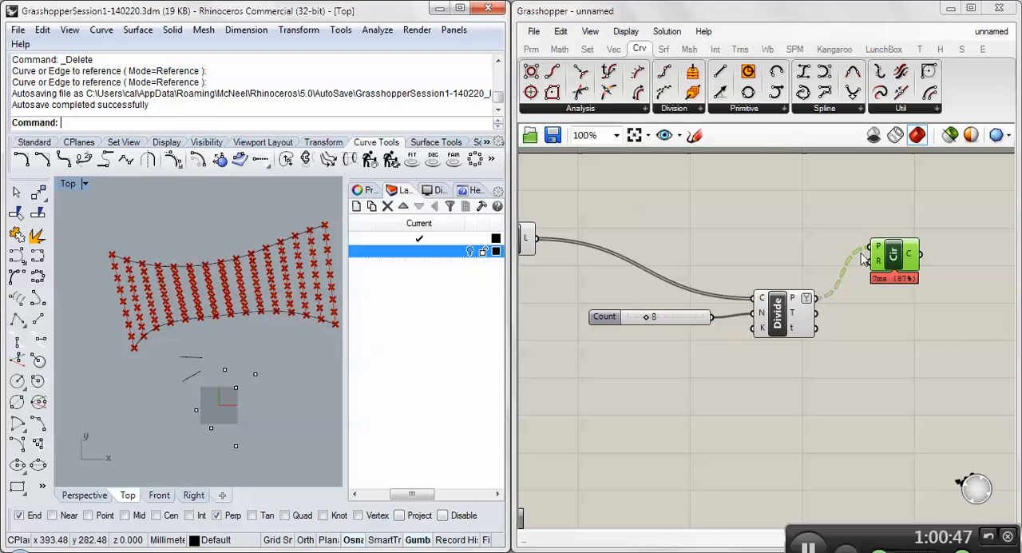
- Inspect a circle at a division point in the Top viewport and set the Circle's radius input to 10
{"action": "scroll", "coordinate": [184, 335], "scroll_direction": "up", "scroll_amount": 6}
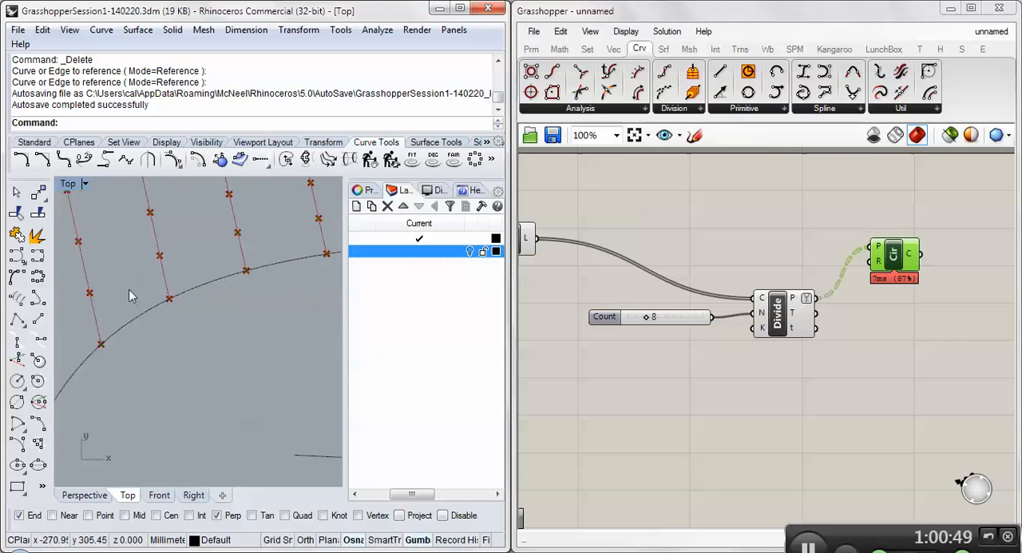
{"action": "scroll", "coordinate": [233, 320], "scroll_direction": "down", "scroll_amount": 3}
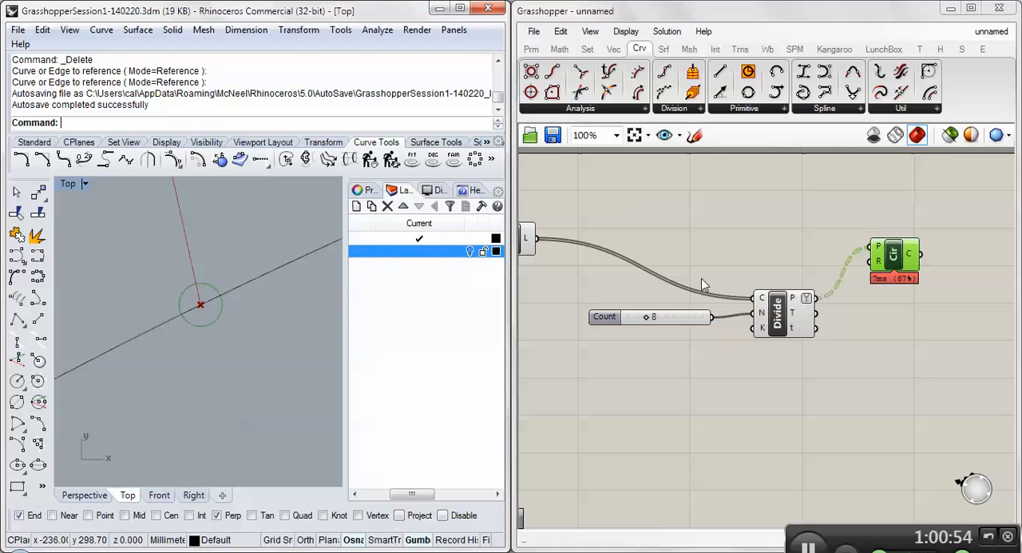
{"action": "right_click", "coordinate": [879, 261]}
{"action": "mouse_move", "coordinate": [887, 408]}
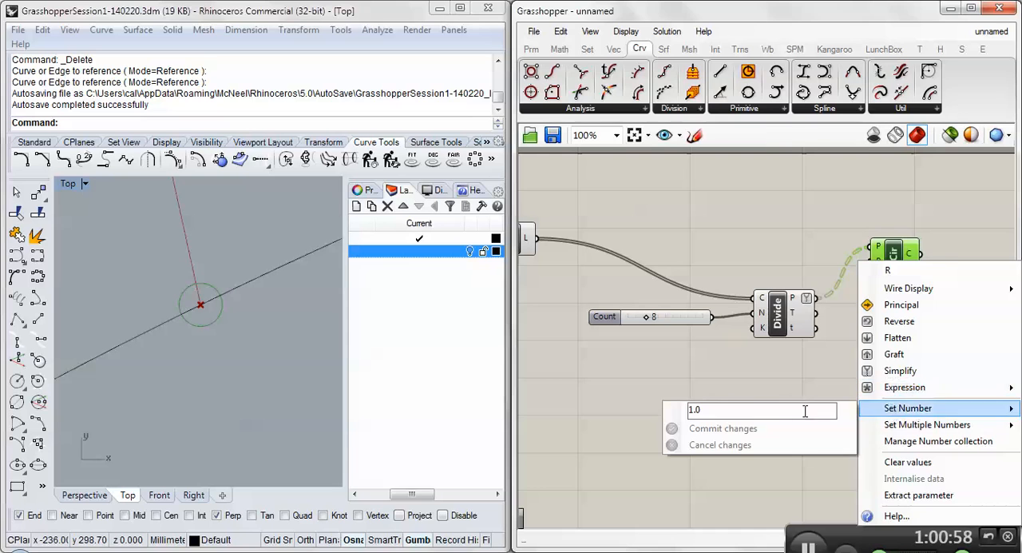
{"action": "type", "text": "10"}
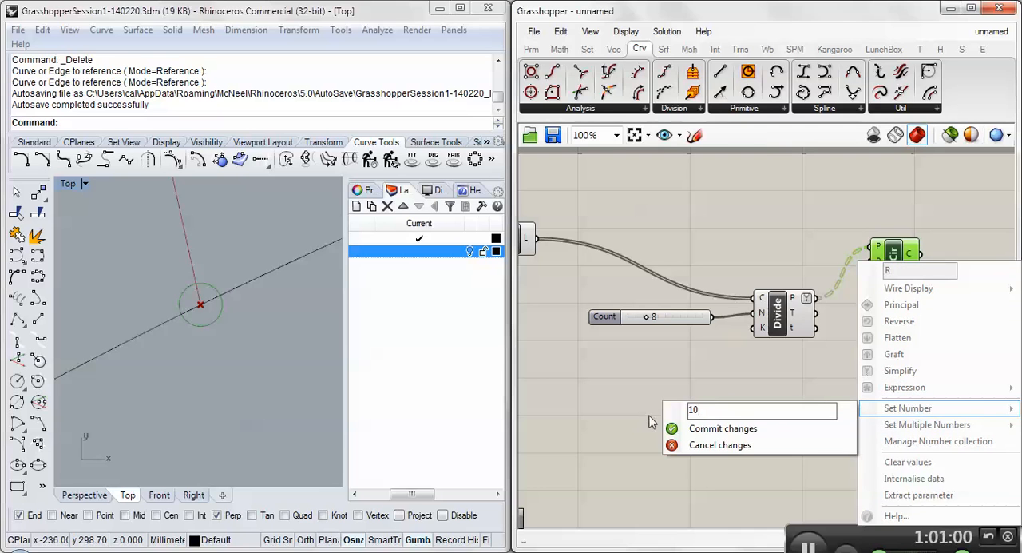
{"action": "key", "text": "Return"}
- Examine the circles along the connecting lines in the Top viewport and the data at the Circle's inputs and the Line output
{"action": "left_click", "coordinate": [219, 346]}
{"action": "scroll", "coordinate": [222, 347], "scroll_direction": "down", "scroll_amount": 5}
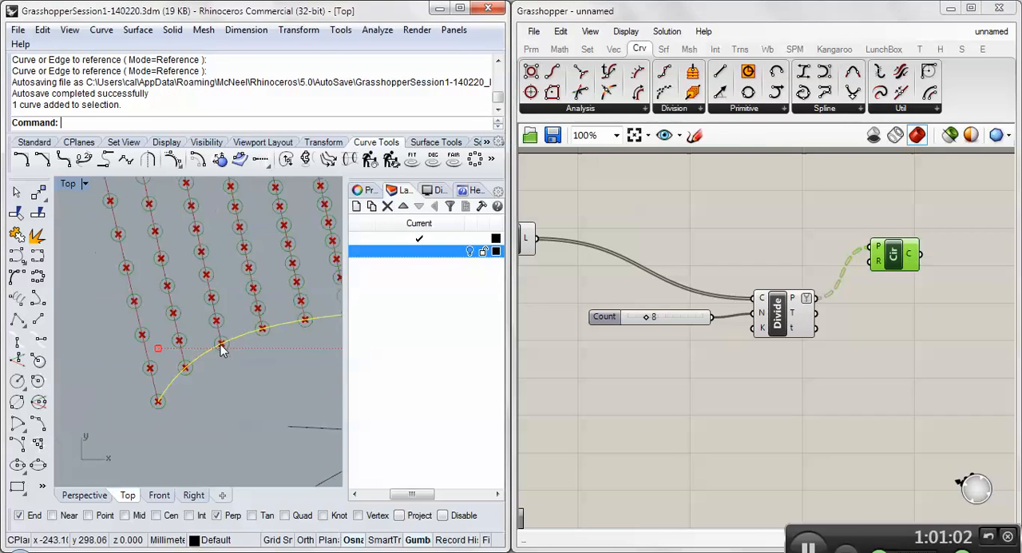
{"action": "scroll", "coordinate": [222, 347], "scroll_direction": "down", "scroll_amount": 6}
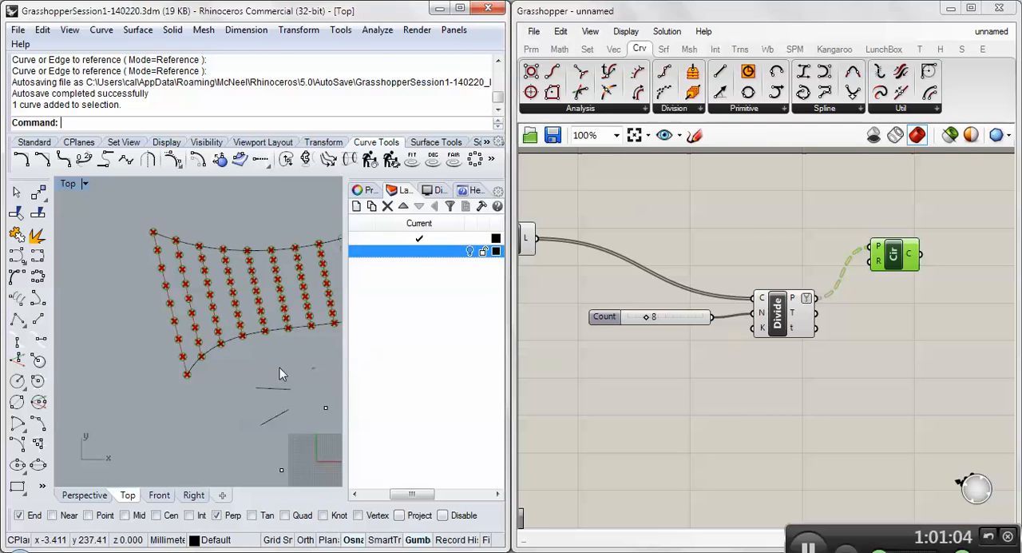
{"action": "scroll", "coordinate": [160, 360], "scroll_direction": "up", "scroll_amount": 3}
{"action": "scroll", "coordinate": [232, 329], "scroll_direction": "up", "scroll_amount": 2}
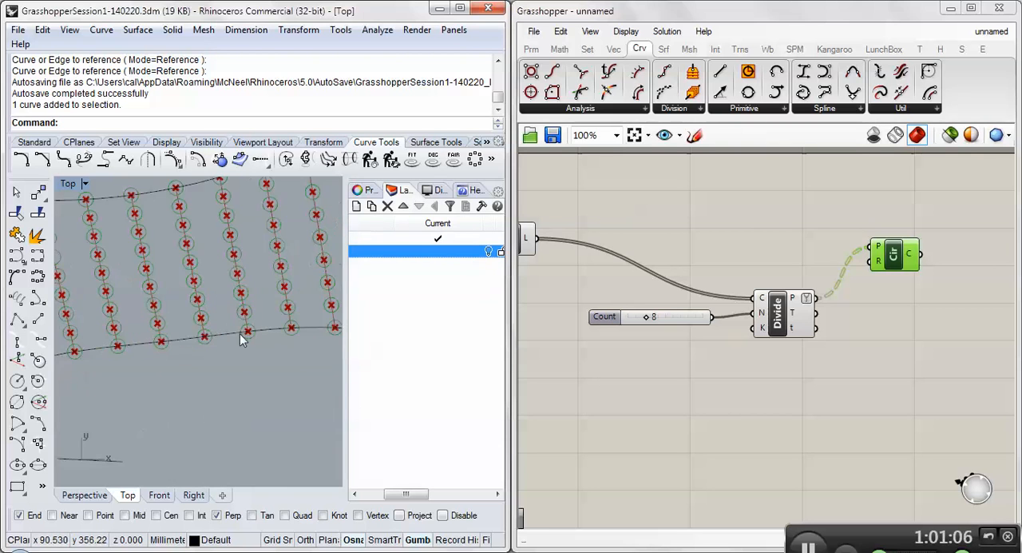
{"action": "right_click_drag", "start_coordinate": [240, 333], "coordinate": [127, 358]}
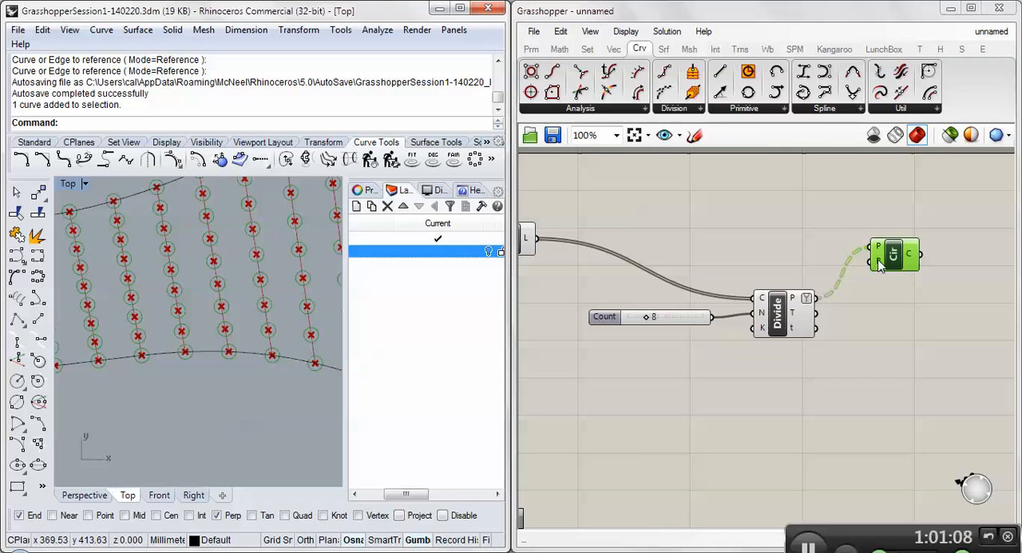
{"action": "mouse_move", "coordinate": [878, 254]}
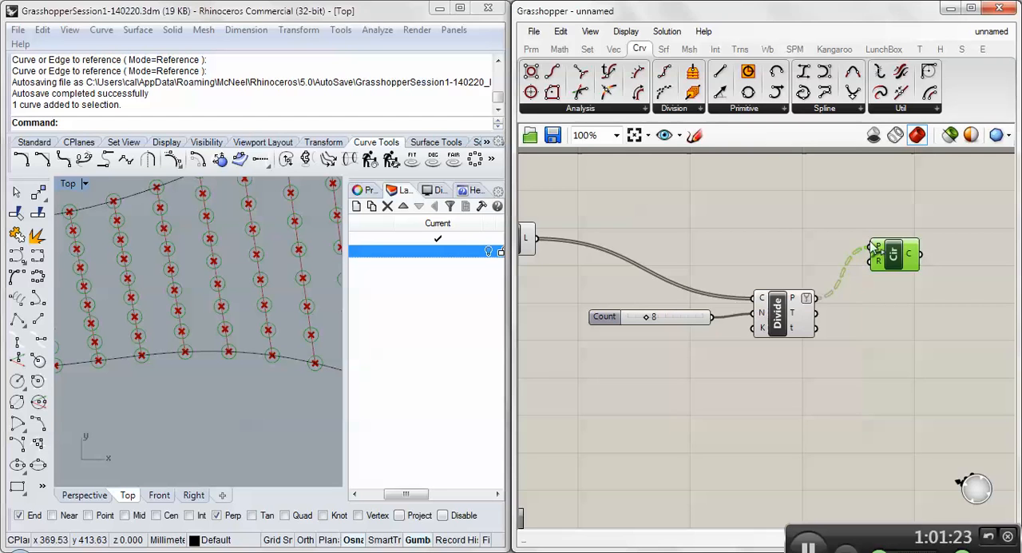
{"action": "right_click_drag", "start_coordinate": [568, 279], "coordinate": [646, 278]}
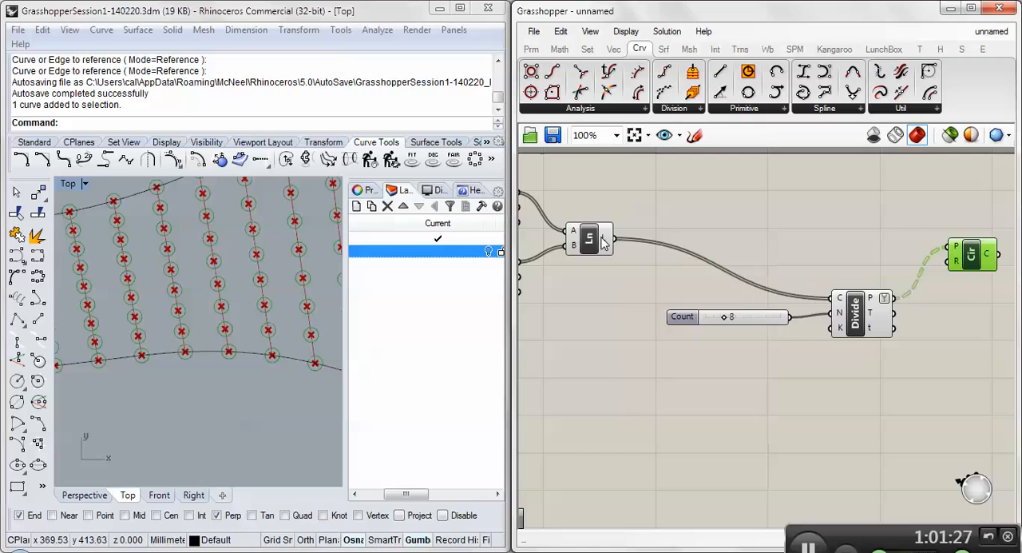
{"action": "mouse_move", "coordinate": [604, 244]}
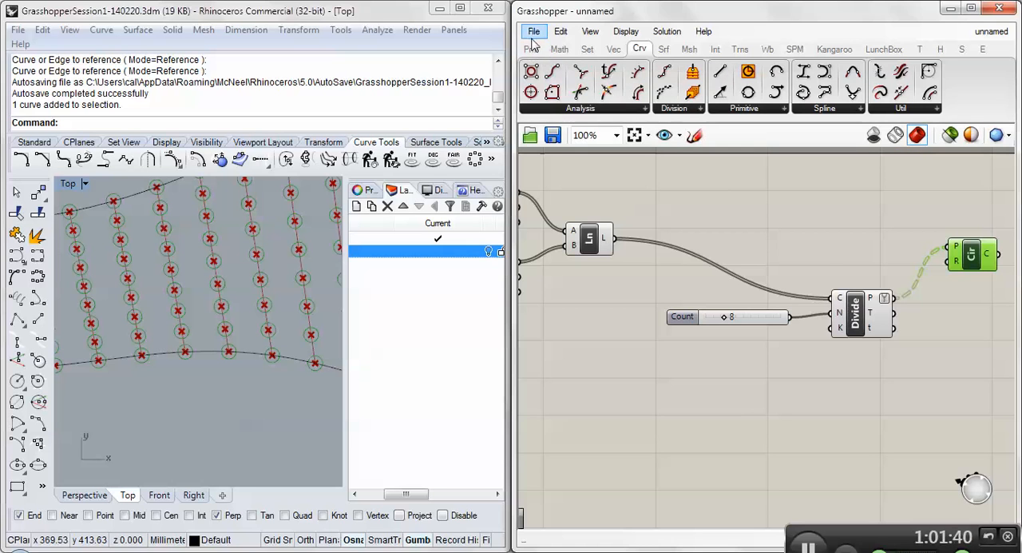
- Add a Panel below the new Divide and enlarge it into a tall panel for reading data lists
{"action": "left_click", "coordinate": [531, 48]}
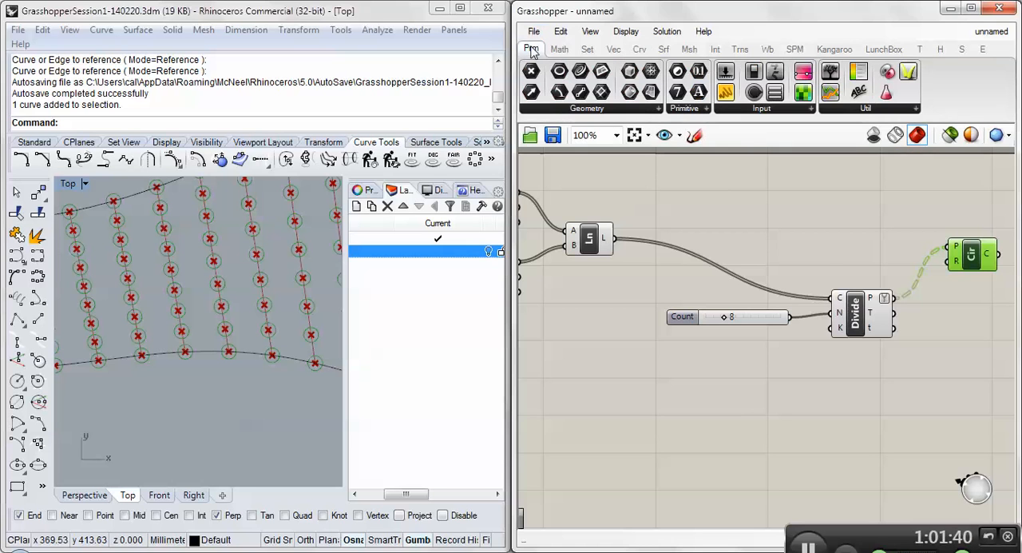
{"action": "left_click", "coordinate": [732, 110]}
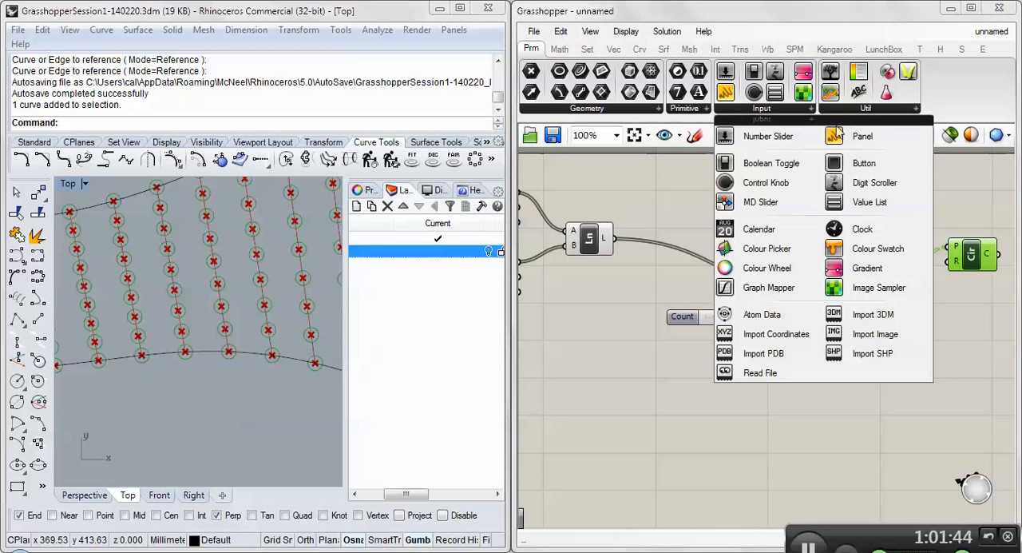
{"action": "left_click", "coordinate": [849, 142]}
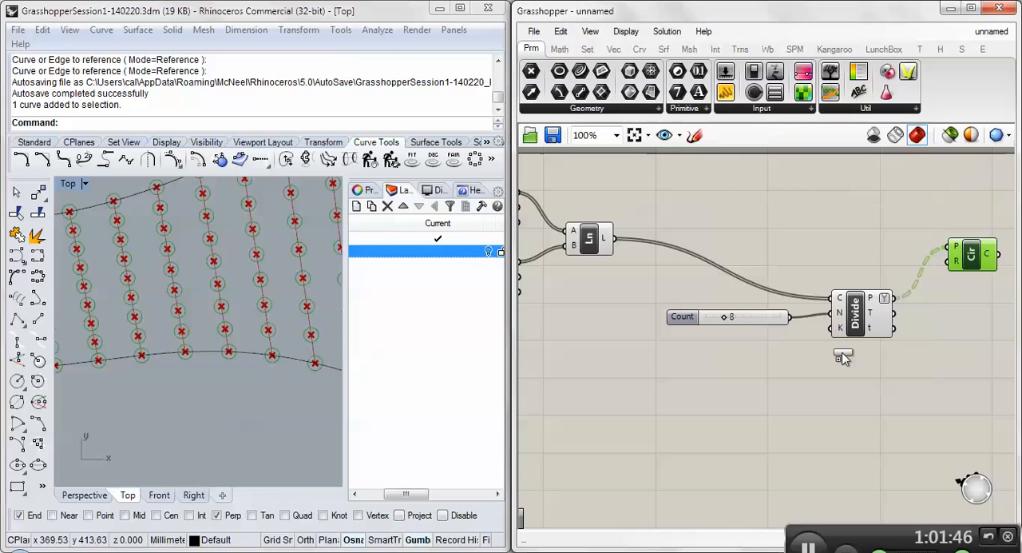
{"action": "left_click", "coordinate": [926, 411]}
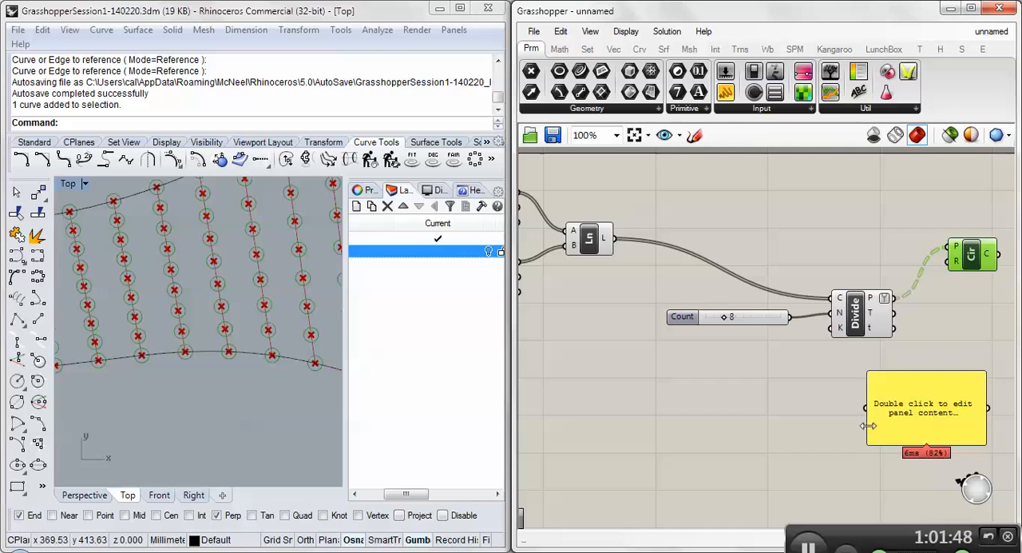
{"action": "right_click_drag", "start_coordinate": [986, 456], "coordinate": [831, 335]}
{"action": "left_click_drag", "start_coordinate": [825, 322], "coordinate": [825, 429]}
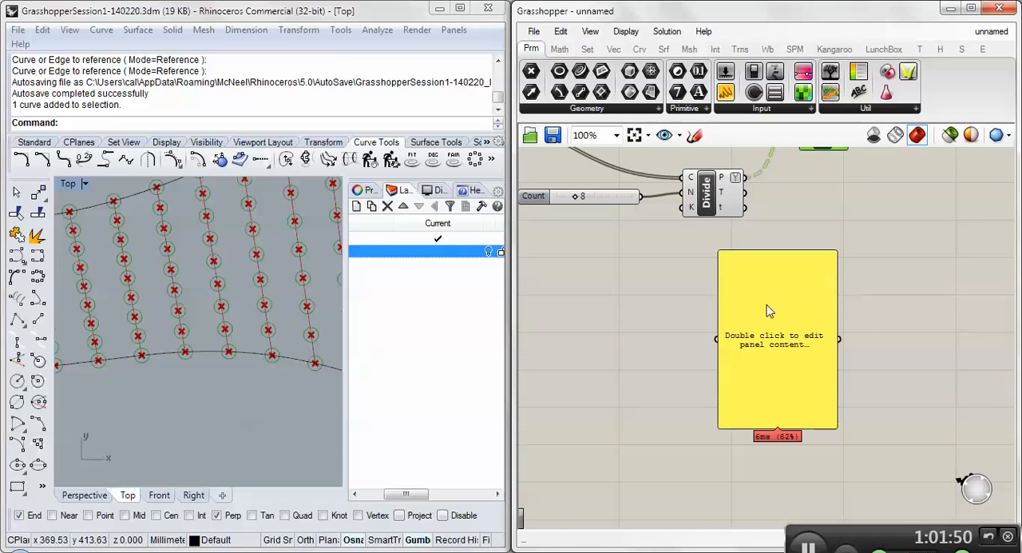
{"action": "right_click_drag", "start_coordinate": [579, 270], "coordinate": [707, 303]}
{"action": "right_click_drag", "start_coordinate": [875, 360], "coordinate": [909, 375]}
{"action": "left_click_drag", "start_coordinate": [909, 375], "coordinate": [773, 368]}
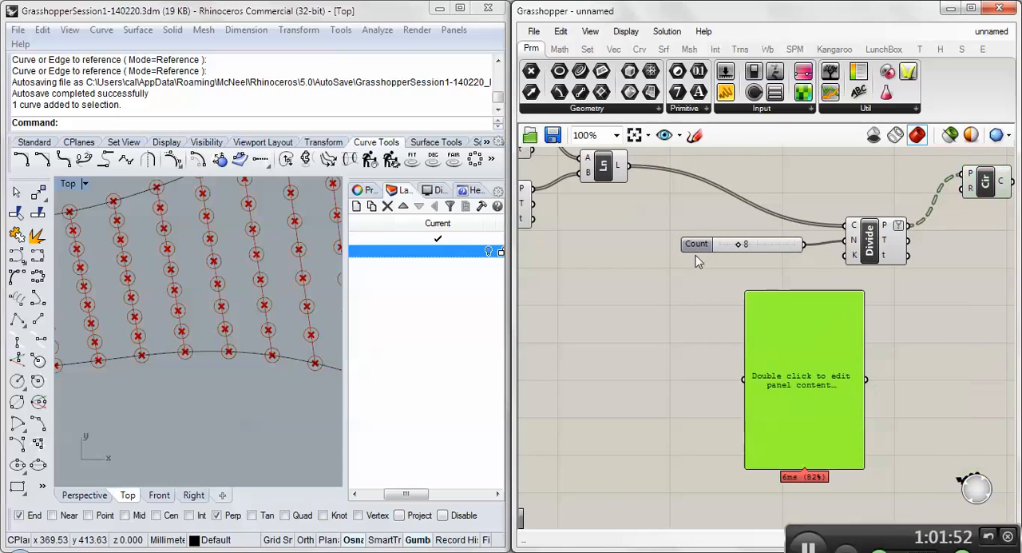
- Feed the Line component's L output into the panel and read through its list of lines
{"action": "left_click_drag", "start_coordinate": [629, 166], "coordinate": [745, 381]}
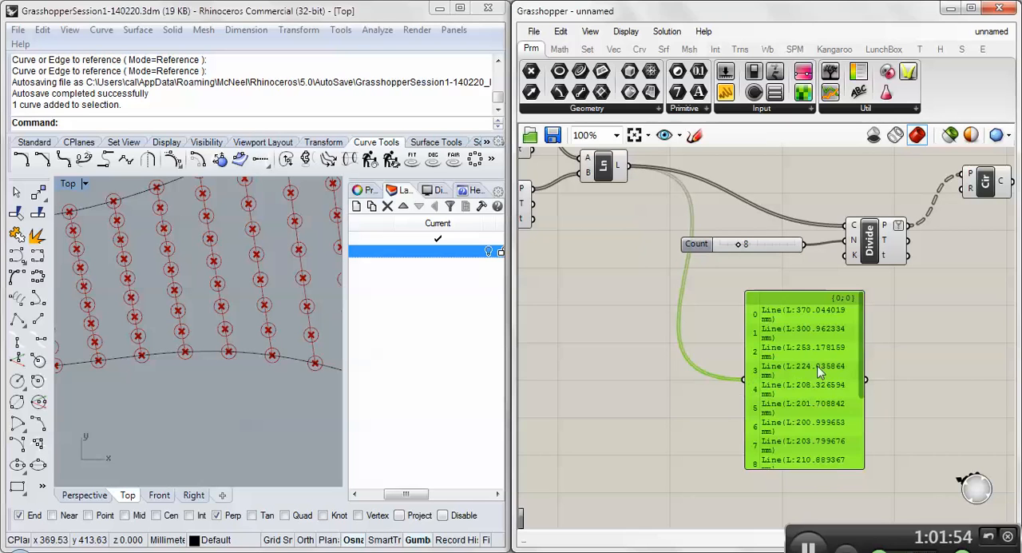
{"action": "left_click_drag", "start_coordinate": [861, 316], "coordinate": [860, 284]}
{"action": "left_click_drag", "start_coordinate": [863, 361], "coordinate": [862, 437]}
{"action": "left_click_drag", "start_coordinate": [801, 391], "coordinate": [970, 374]}
{"action": "right_click_drag", "start_coordinate": [828, 372], "coordinate": [669, 364]}
{"action": "left_click_drag", "start_coordinate": [800, 353], "coordinate": [836, 359]}
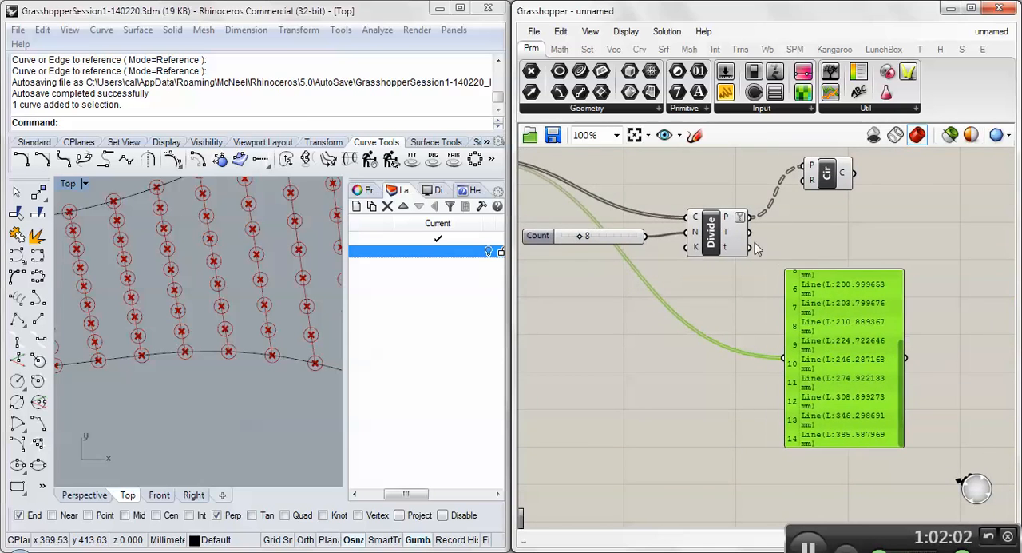
- Replace the panel's input with the new Divide's P output and widen the panel to fit each point on one row
{"action": "left_click_drag", "start_coordinate": [749, 220], "coordinate": [786, 357]}
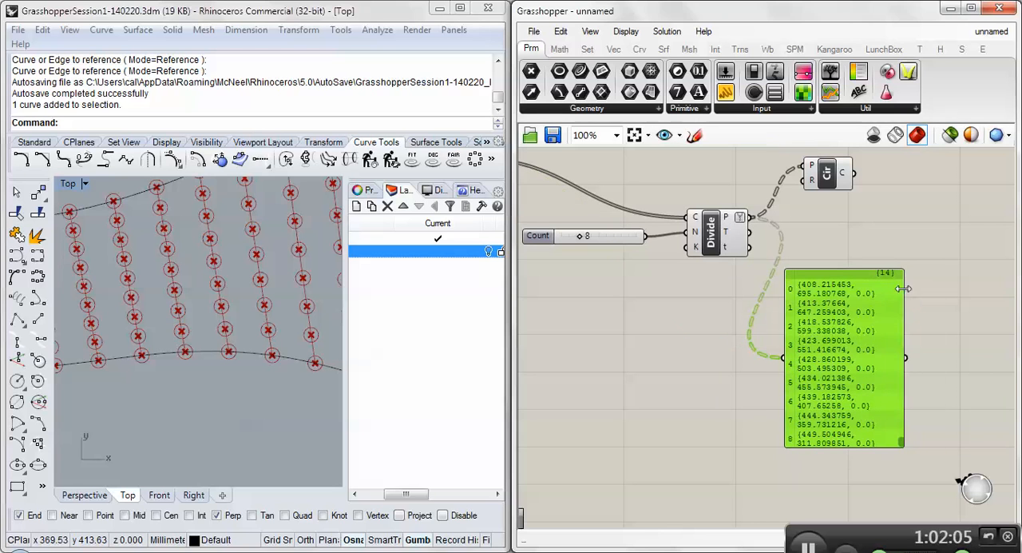
{"action": "left_click_drag", "start_coordinate": [903, 288], "coordinate": [967, 291]}
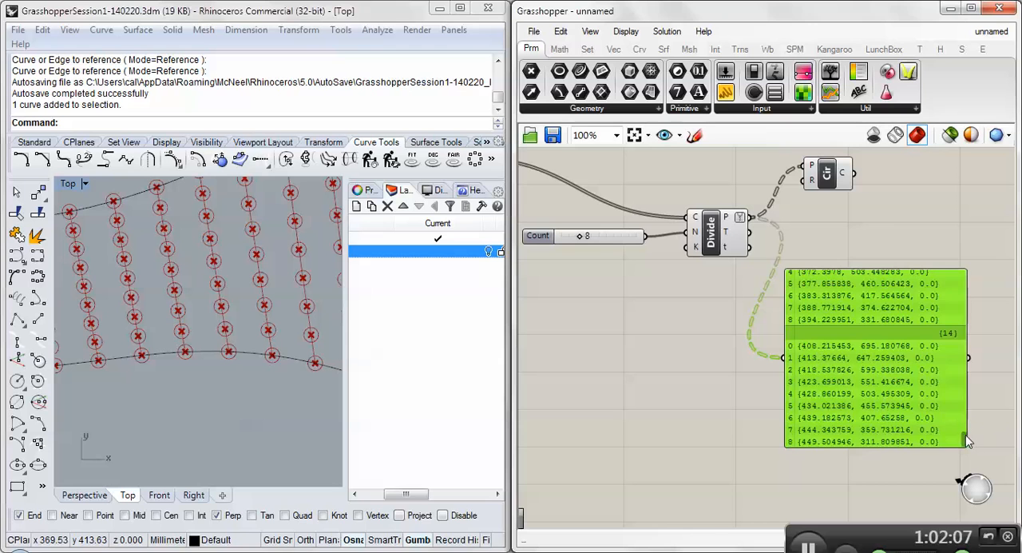
{"action": "left_click_drag", "start_coordinate": [966, 442], "coordinate": [957, 256]}
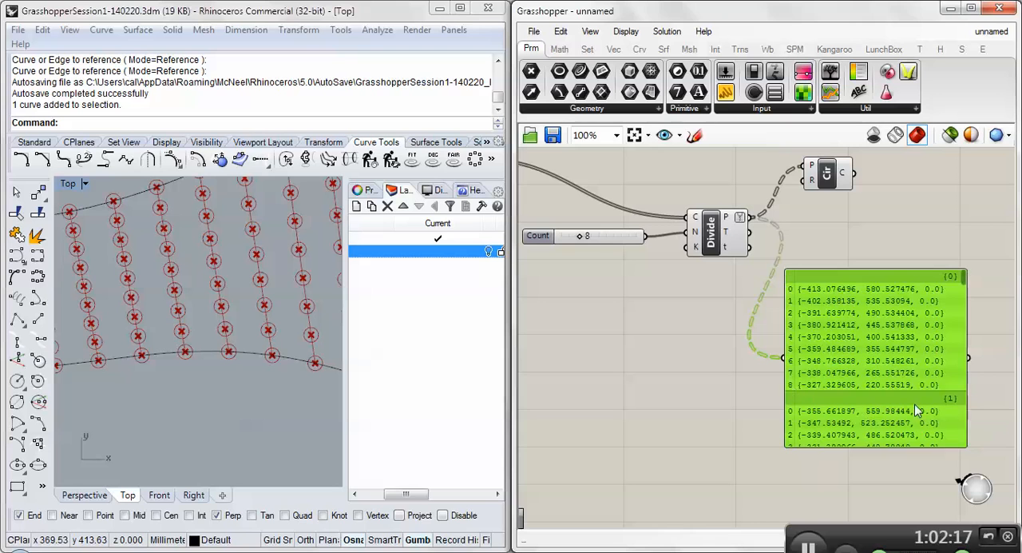
{"action": "left_click_drag", "start_coordinate": [907, 411], "coordinate": [928, 359]}
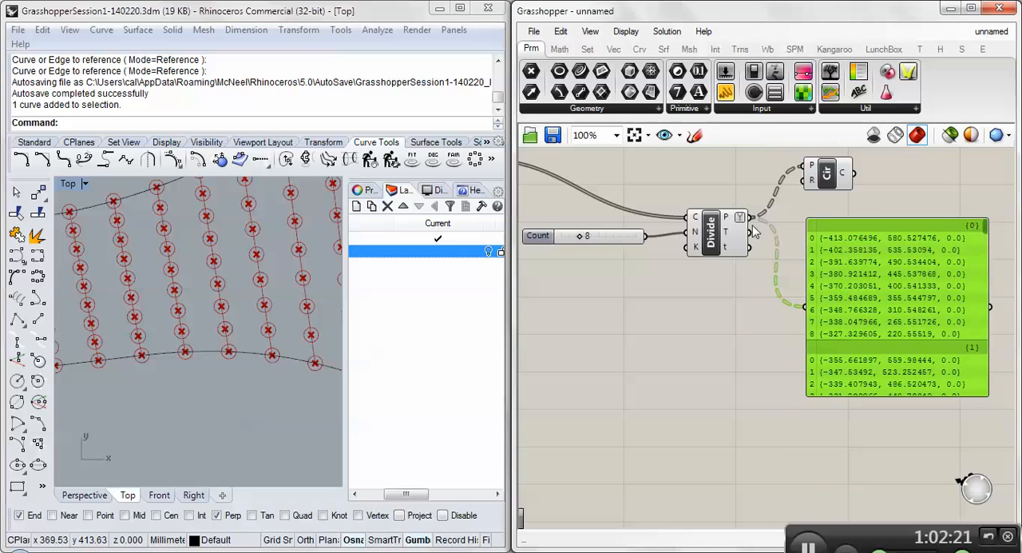
- Compare the panel's branches of points with the rows of division points along the lines in the Top viewport
{"action": "mouse_move", "coordinate": [697, 221]}
{"action": "left_click_drag", "start_coordinate": [982, 230], "coordinate": [985, 339]}
{"action": "scroll", "coordinate": [974, 344], "scroll_direction": "down", "scroll_amount": 5}
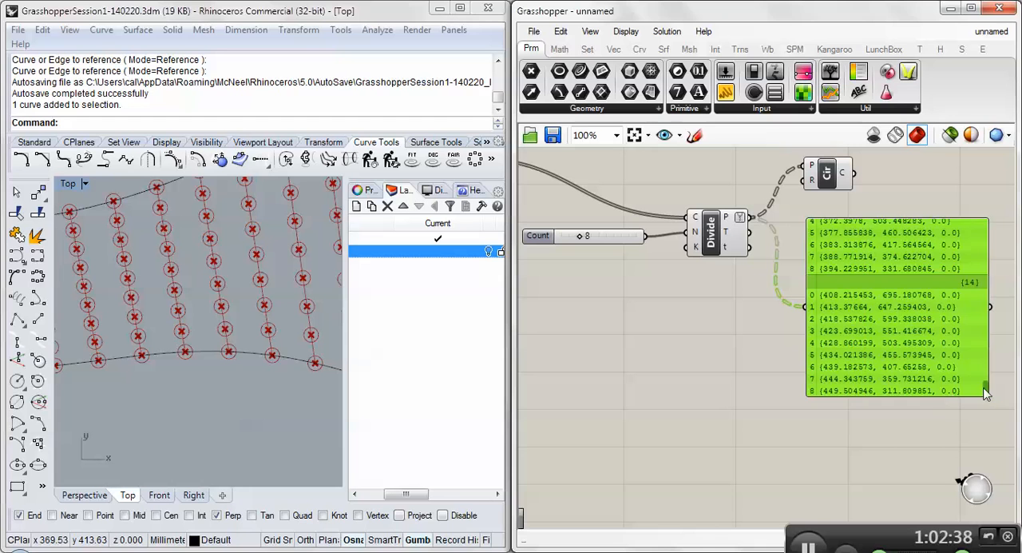
{"action": "left_click_drag", "start_coordinate": [986, 392], "coordinate": [983, 219]}
{"action": "left_click_drag", "start_coordinate": [898, 276], "coordinate": [889, 313]}
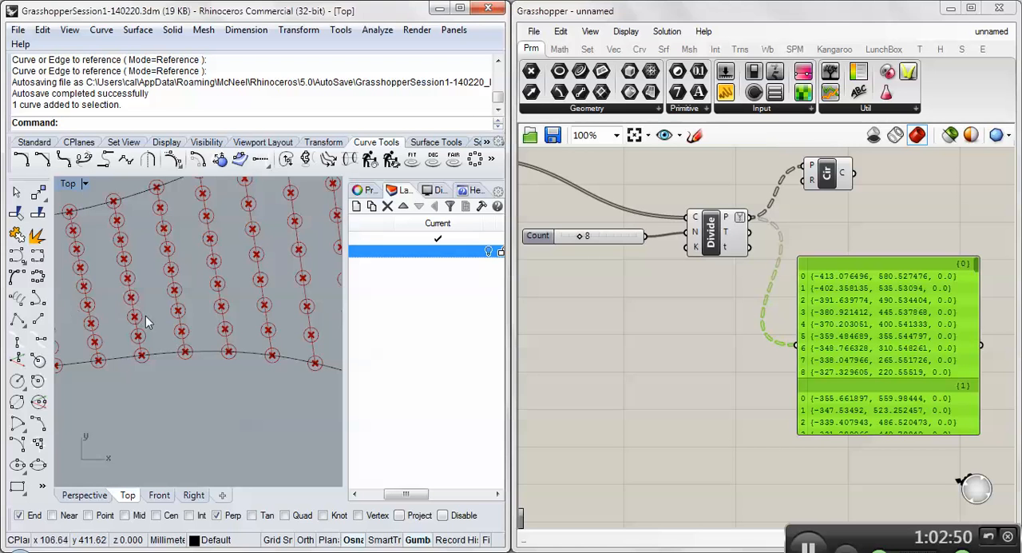
{"action": "scroll", "coordinate": [160, 319], "scroll_direction": "down", "scroll_amount": 5}
{"action": "scroll", "coordinate": [179, 333], "scroll_direction": "down", "scroll_amount": 4}
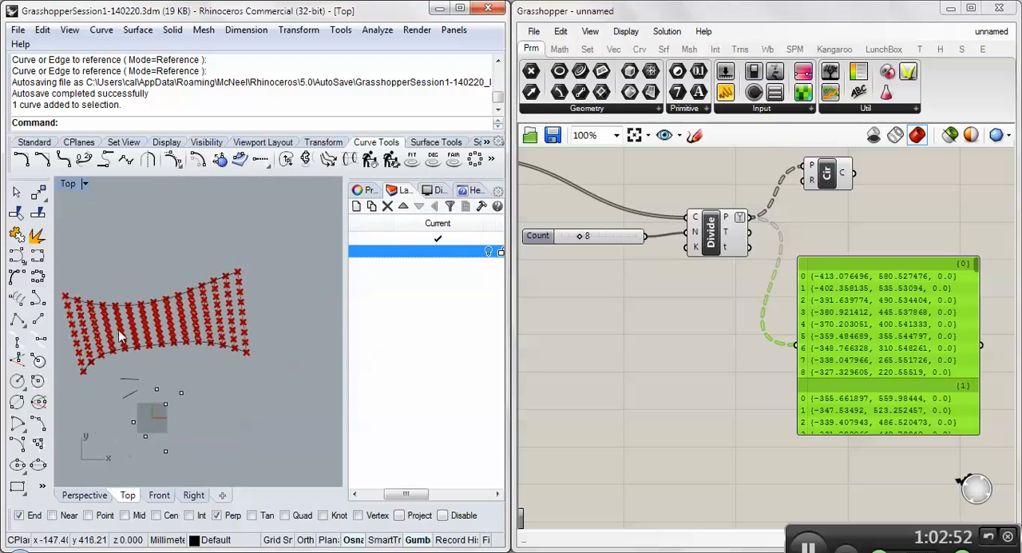
{"action": "scroll", "coordinate": [254, 319], "scroll_direction": "up", "scroll_amount": 5}
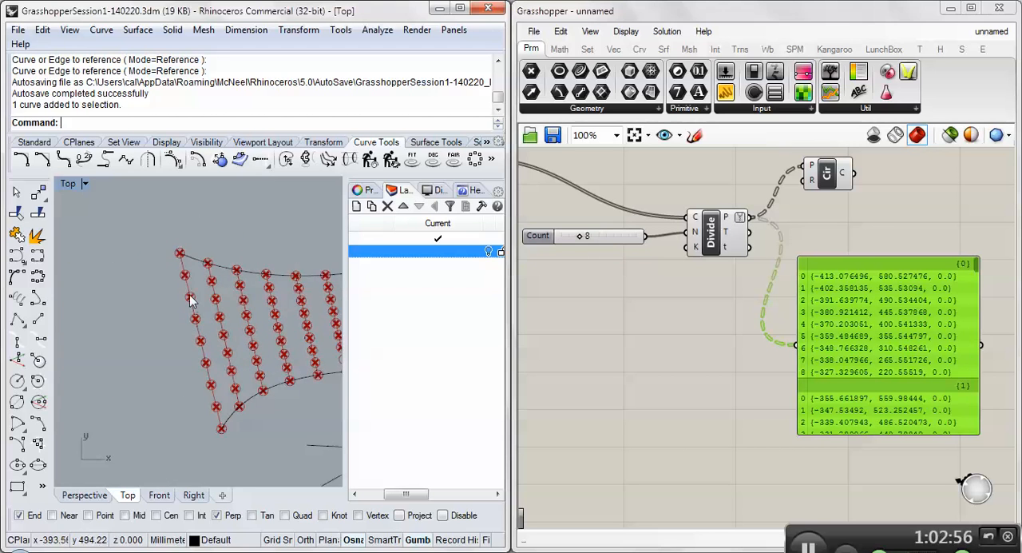
{"action": "scroll", "coordinate": [194, 302], "scroll_direction": "down", "scroll_amount": 4}
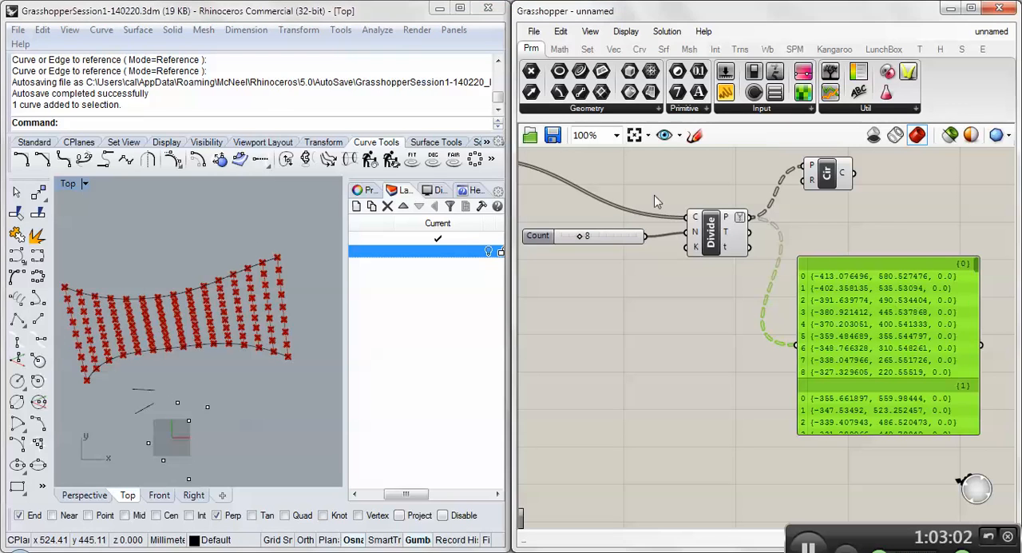
- Add a Range component from the Set sequence components to the empty canvas above the second-stage Divide
{"action": "left_click", "coordinate": [588, 49]}
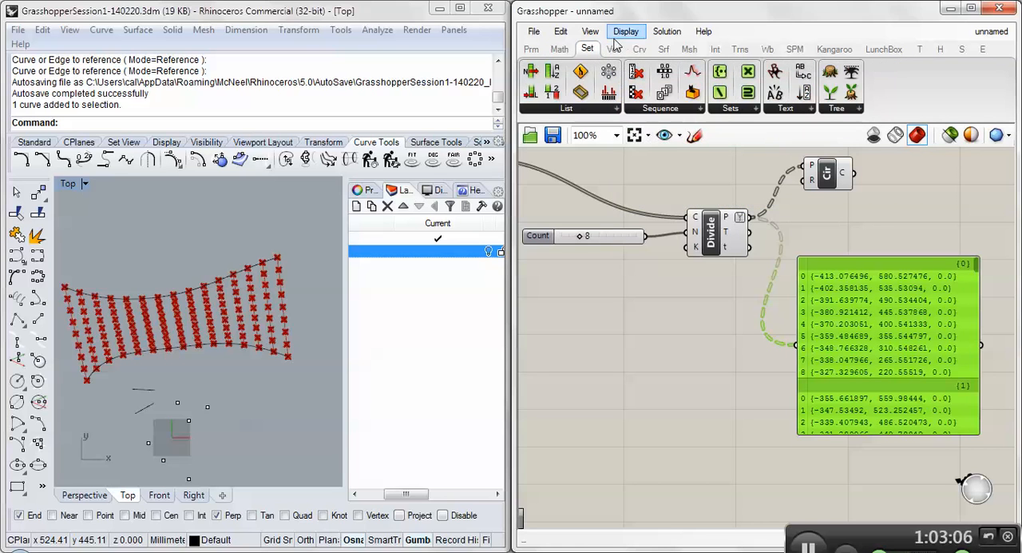
{"action": "left_click", "coordinate": [657, 108]}
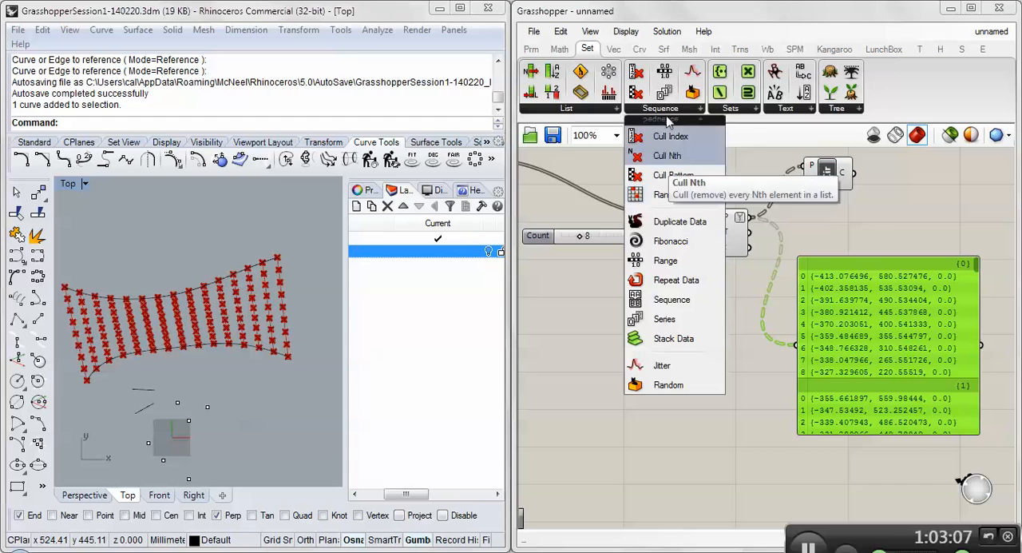
{"action": "left_click", "coordinate": [671, 262]}
{"action": "scroll", "coordinate": [702, 268], "scroll_direction": "down", "scroll_amount": 4}
{"action": "scroll", "coordinate": [707, 219], "scroll_direction": "up", "scroll_amount": 3}
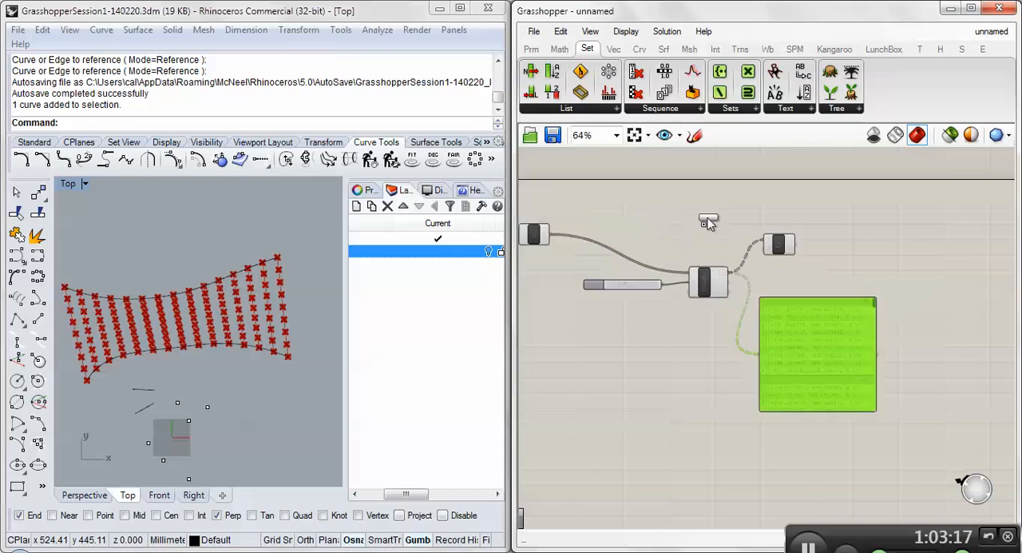
{"action": "left_click", "coordinate": [706, 195]}
{"action": "scroll", "coordinate": [706, 198], "scroll_direction": "up", "scroll_amount": 3}
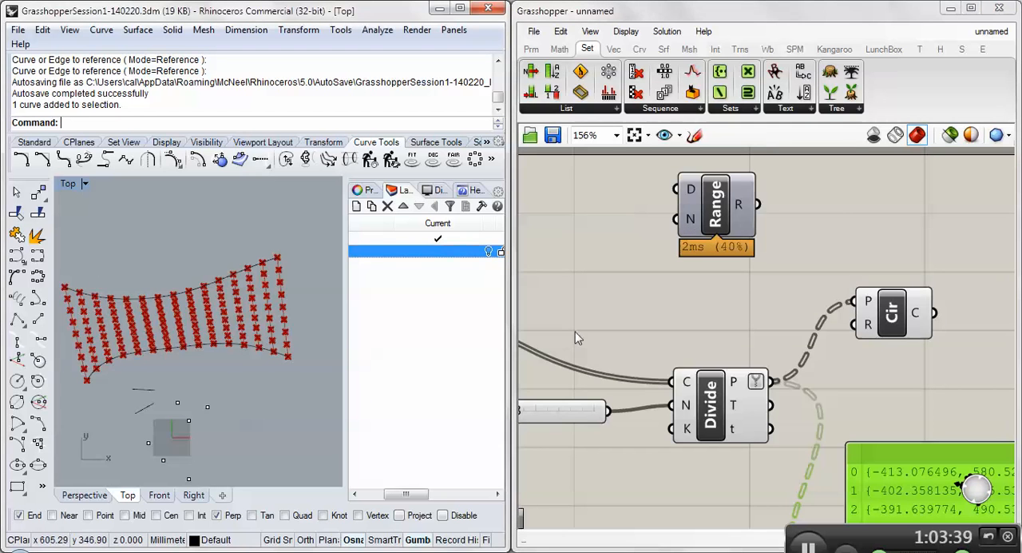
- Feed the slider that drives the first two Divide components into the Range's N input
{"action": "right_click_drag", "start_coordinate": [678, 297], "coordinate": [869, 295]}
{"action": "scroll", "coordinate": [869, 295], "scroll_direction": "down", "scroll_amount": 2}
{"action": "right_click_drag", "start_coordinate": [645, 276], "coordinate": [766, 291]}
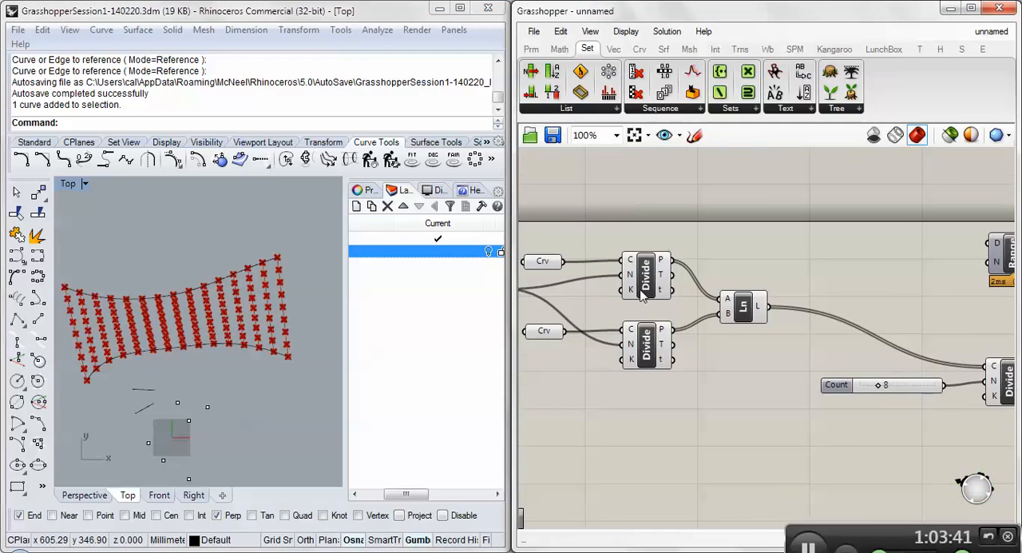
{"action": "scroll", "coordinate": [848, 289], "scroll_direction": "down", "scroll_amount": 1}
{"action": "left_click", "coordinate": [546, 289]}
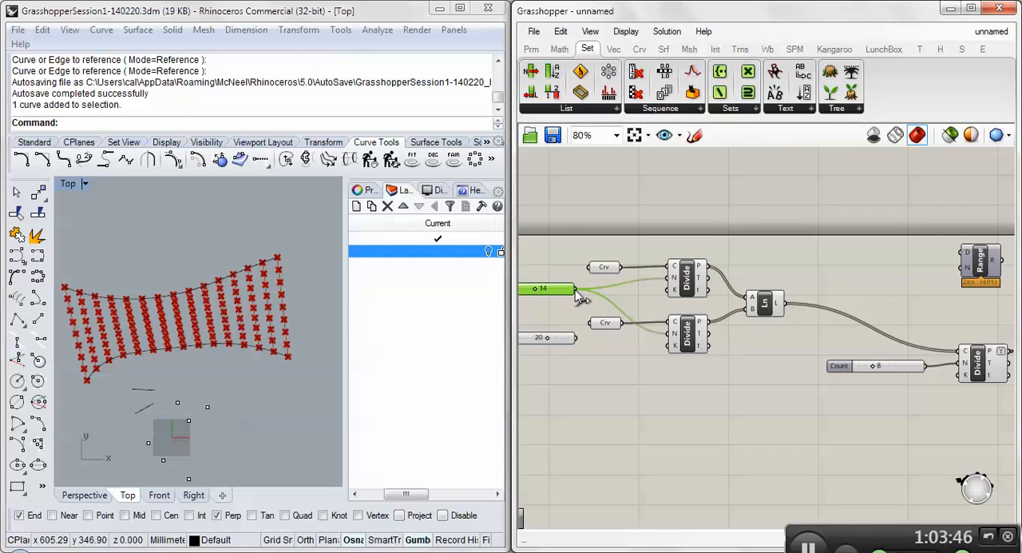
{"action": "left_click_drag", "start_coordinate": [575, 289], "coordinate": [963, 275]}
{"action": "right_click_drag", "start_coordinate": [982, 266], "coordinate": [872, 231]}
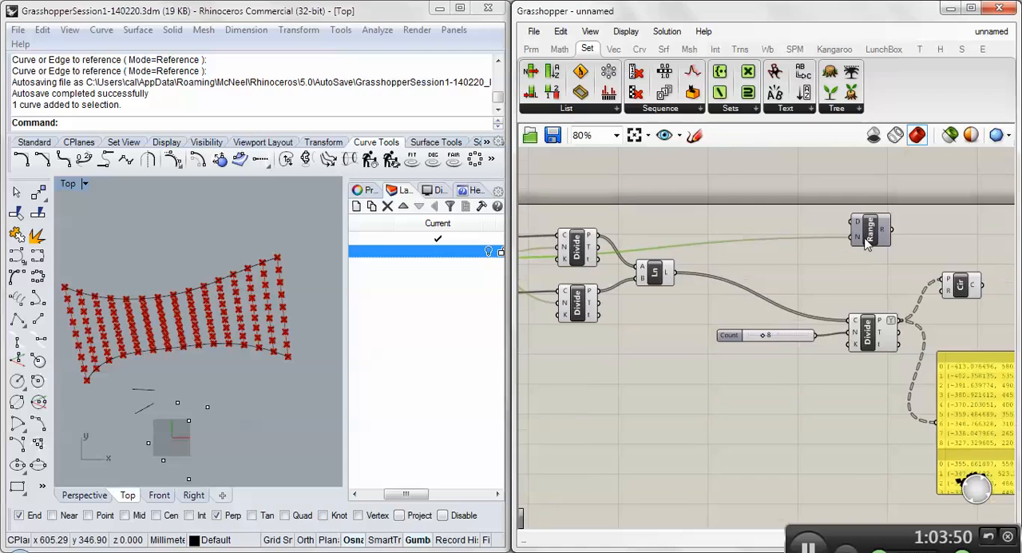
- Connect the Range's R output to the Circle component's R input and inspect the circles in the Top viewport
{"action": "scroll", "coordinate": [872, 232], "scroll_direction": "up", "scroll_amount": 1}
{"action": "mouse_move", "coordinate": [888, 231]}
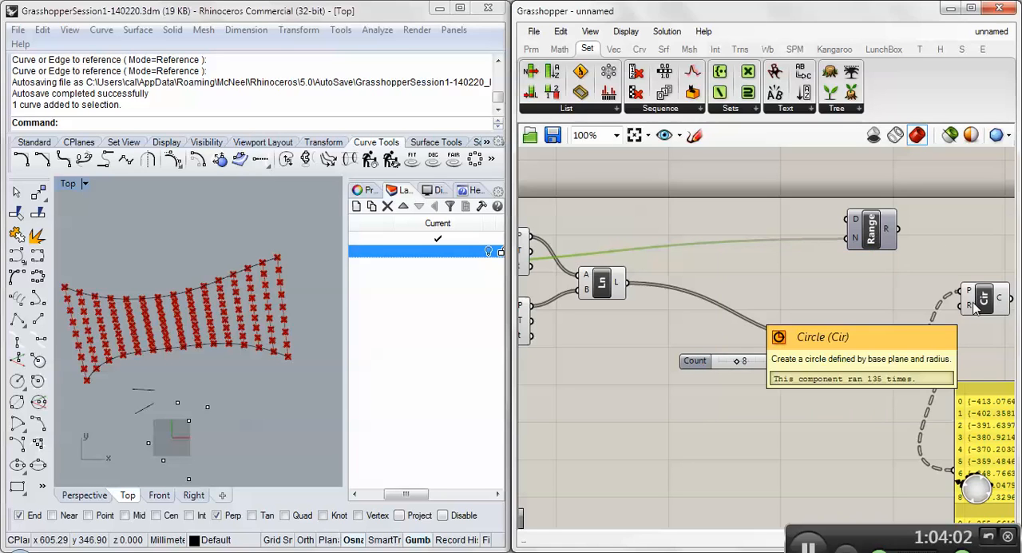
{"action": "left_click_drag", "start_coordinate": [894, 229], "coordinate": [963, 308]}
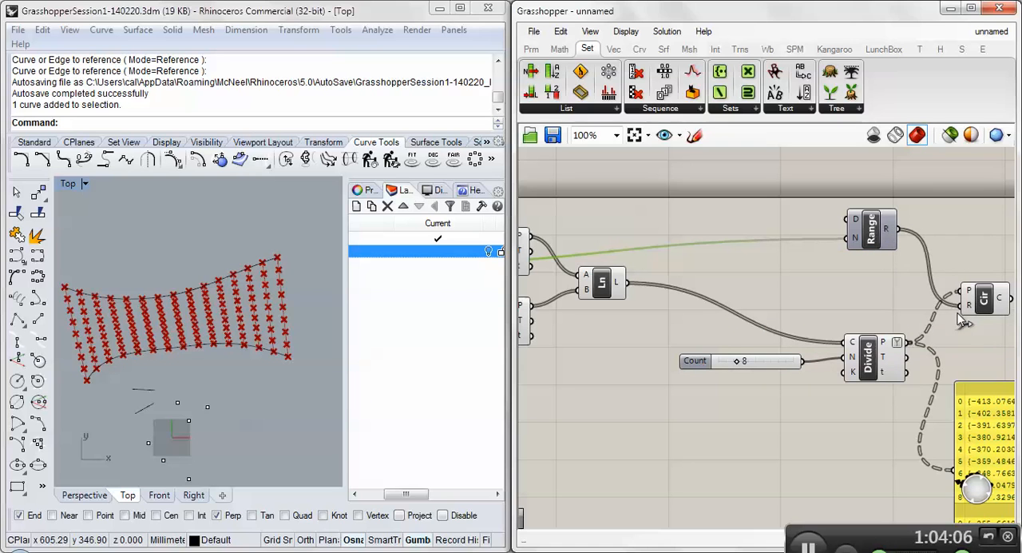
{"action": "scroll", "coordinate": [220, 344], "scroll_direction": "up", "scroll_amount": 8}
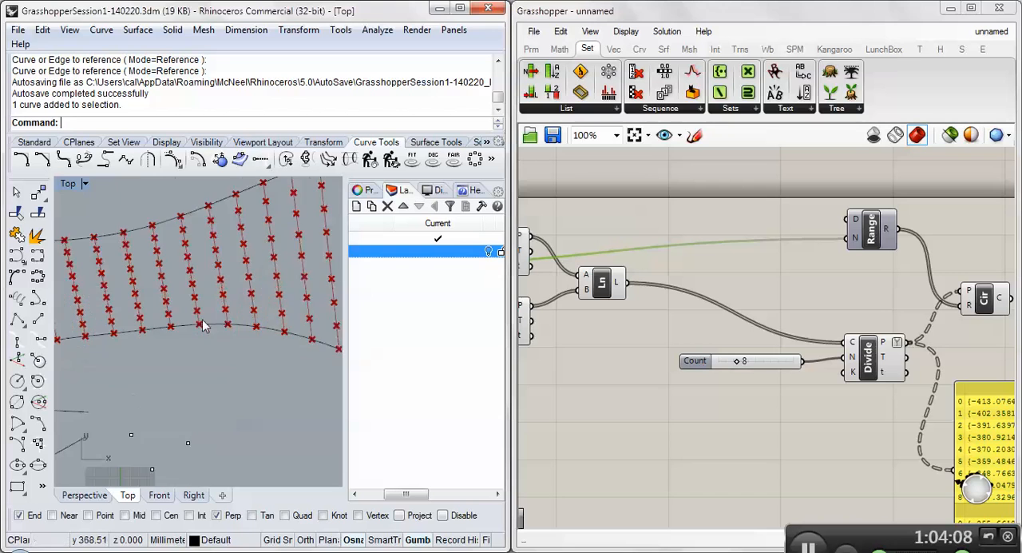
{"action": "scroll", "coordinate": [248, 329], "scroll_direction": "down", "scroll_amount": 8}
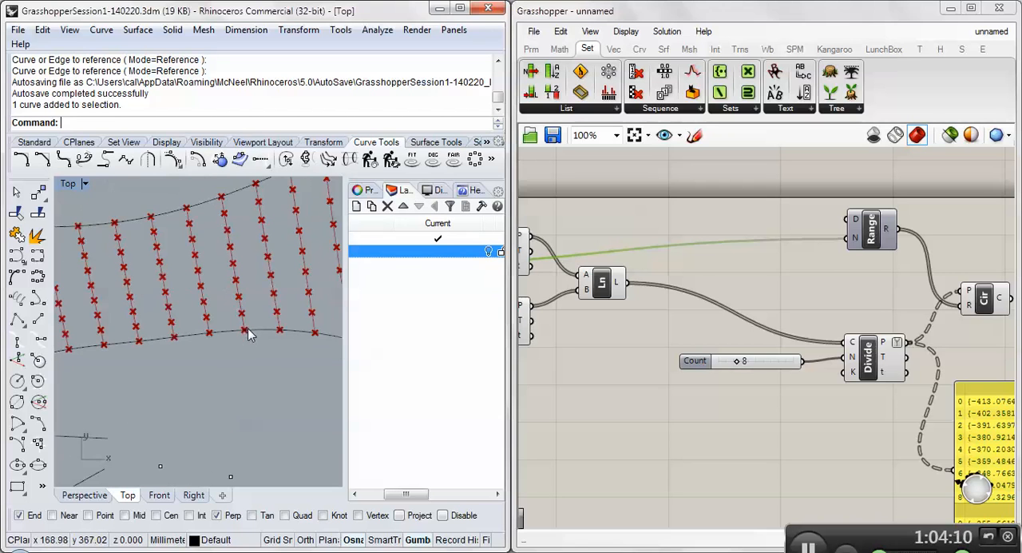
- Set the Range's D input domain to 5 To 10
{"action": "right_click", "coordinate": [857, 224]}
{"action": "mouse_move", "coordinate": [903, 352]}
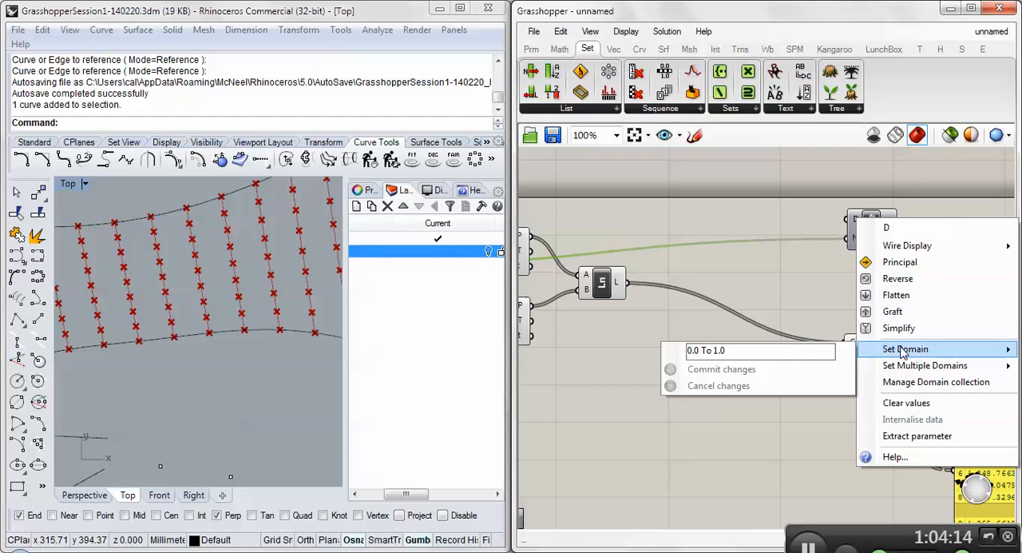
{"action": "left_click", "coordinate": [698, 351]}
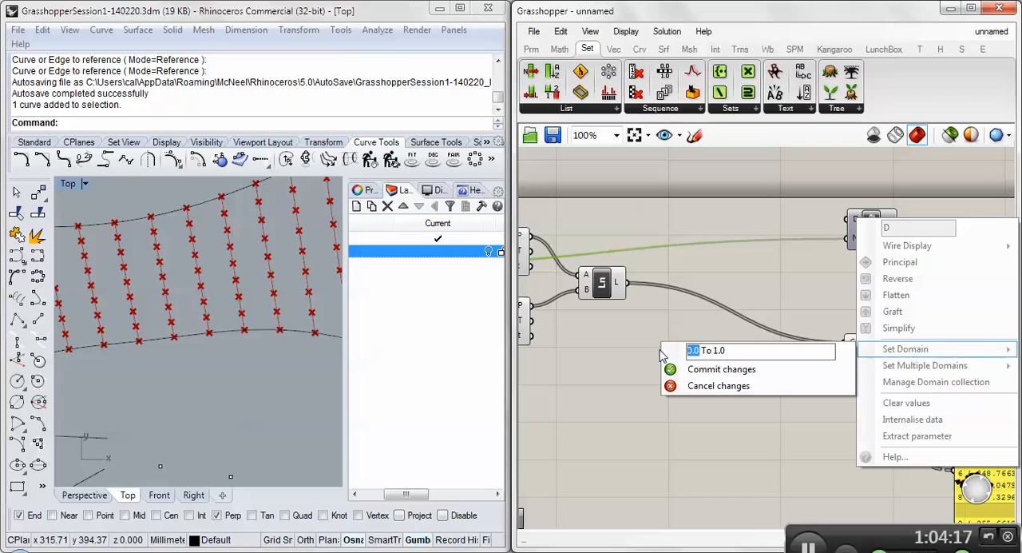
{"action": "type", "text": "5"}
{"action": "key", "text": "Right"}
{"action": "key", "text": "Right"}
{"action": "key", "text": "Right"}
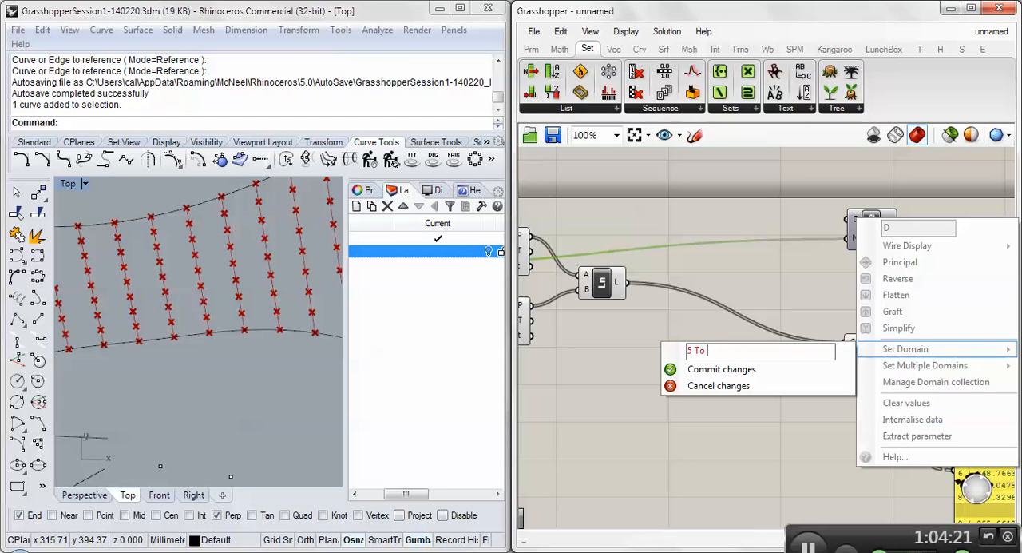
{"action": "left_click", "coordinate": [702, 370]}
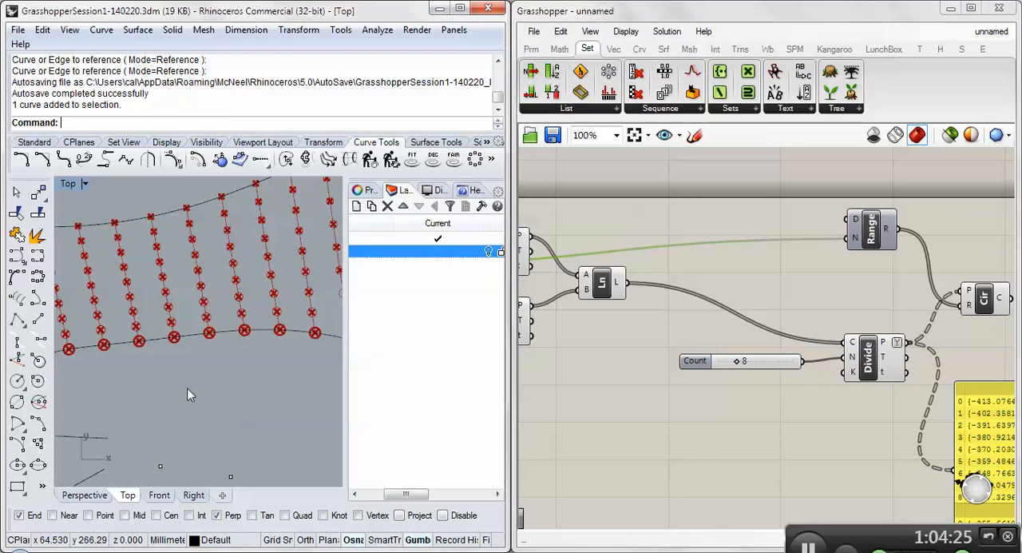
- Examine how circle sizes vary along each line in the Top viewport and compare them with the Range's list of values
{"action": "right_click_drag", "start_coordinate": [188, 387], "coordinate": [295, 384]}
{"action": "scroll", "coordinate": [296, 384], "scroll_direction": "down", "scroll_amount": 5}
{"action": "scroll", "coordinate": [183, 370], "scroll_direction": "up", "scroll_amount": 5}
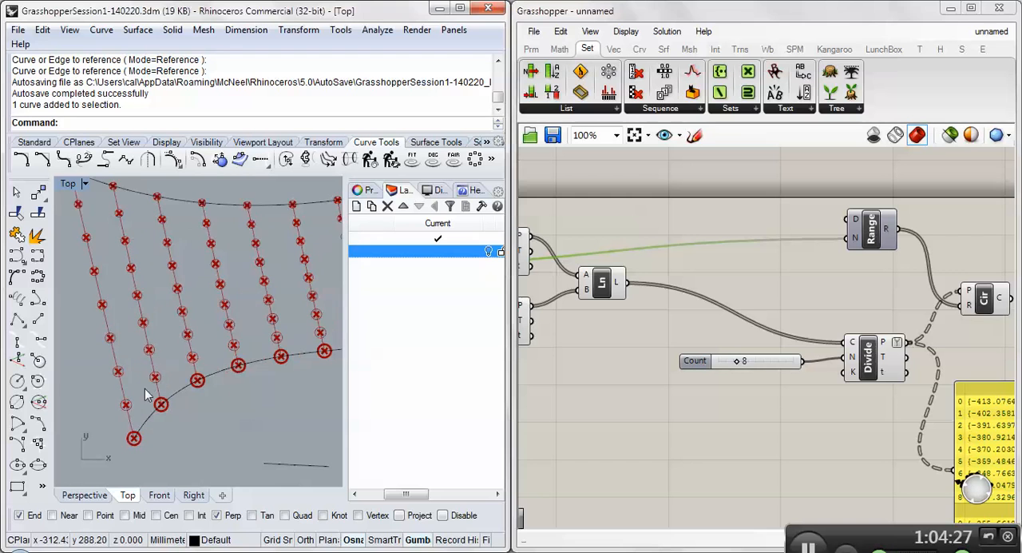
{"action": "scroll", "coordinate": [124, 305], "scroll_direction": "up", "scroll_amount": 5}
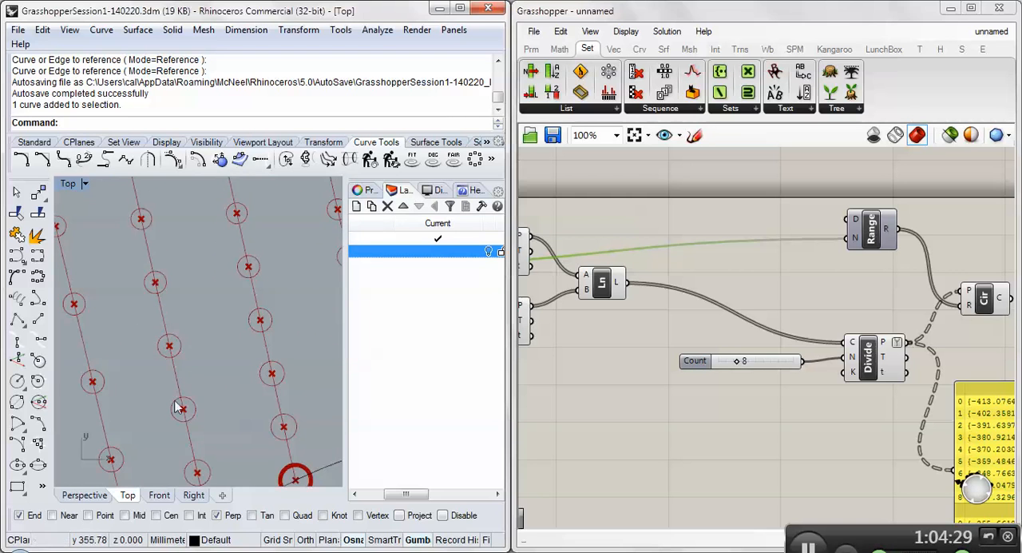
{"action": "scroll", "coordinate": [176, 375], "scroll_direction": "down", "scroll_amount": 3}
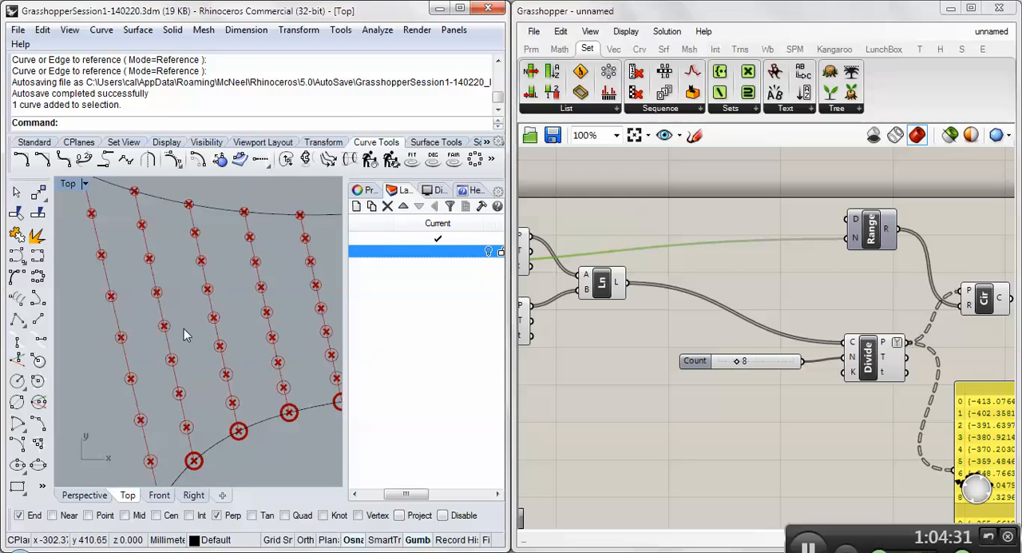
{"action": "right_click_drag", "start_coordinate": [143, 357], "coordinate": [128, 329]}
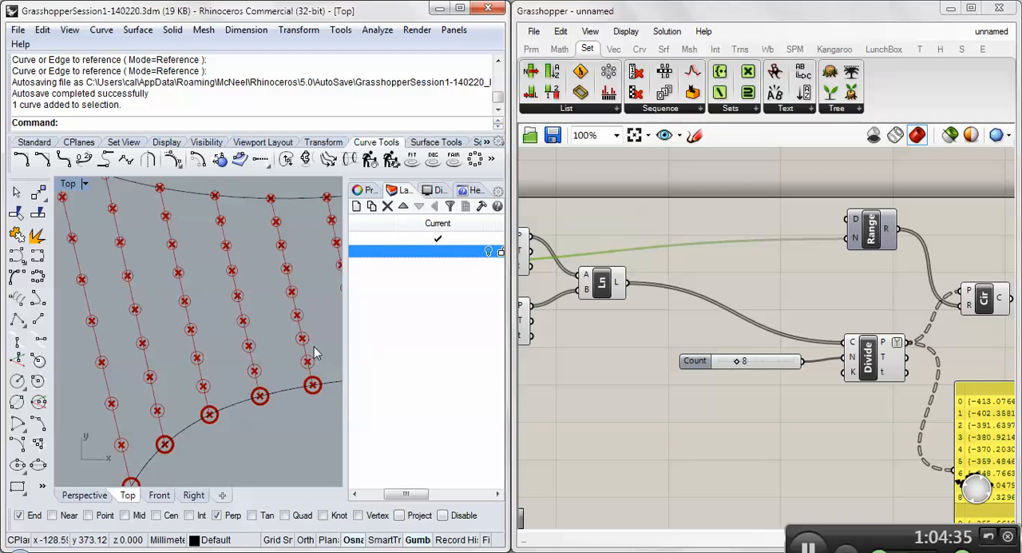
{"action": "mouse_move", "coordinate": [966, 306]}
{"action": "mouse_move", "coordinate": [888, 231]}
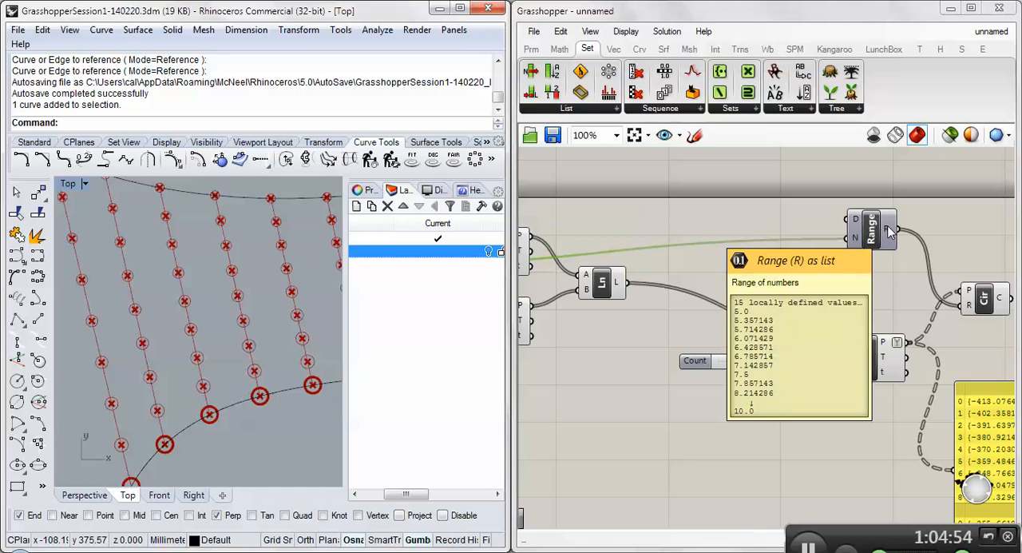
- Graft the Range's R output so each radius value sits in its own branch
{"action": "right_click", "coordinate": [888, 231]}
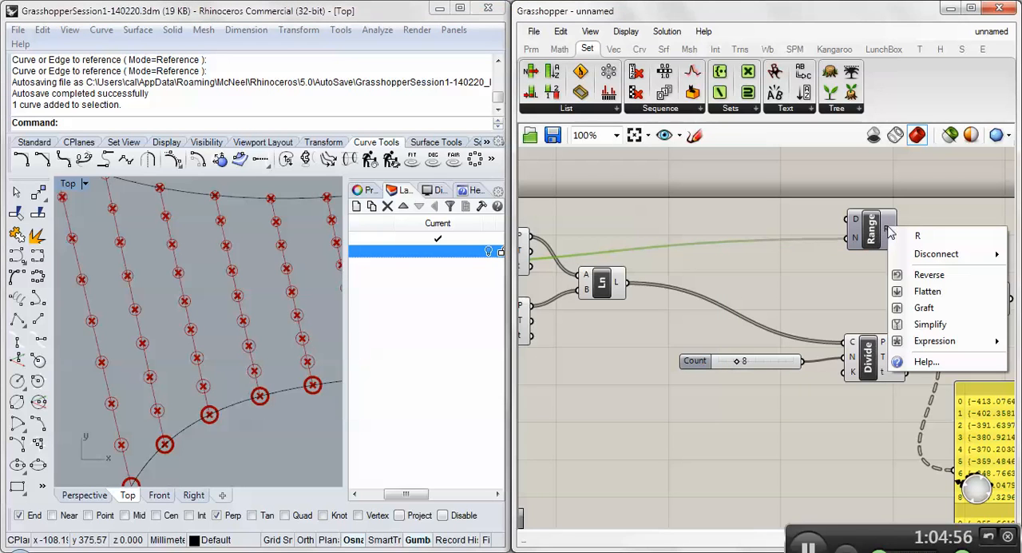
{"action": "left_click", "coordinate": [924, 309]}
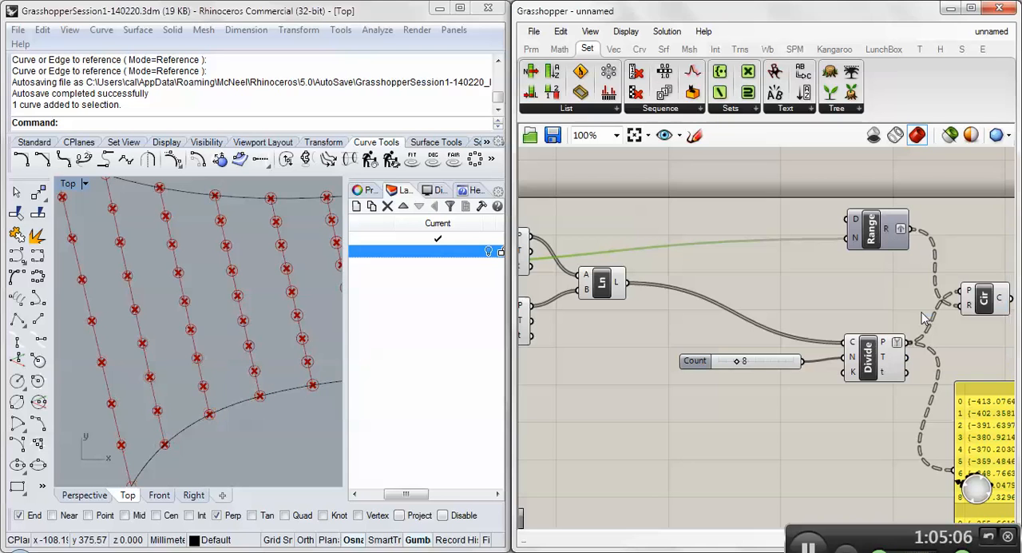
{"action": "scroll", "coordinate": [194, 296], "scroll_direction": "down", "scroll_amount": 5}
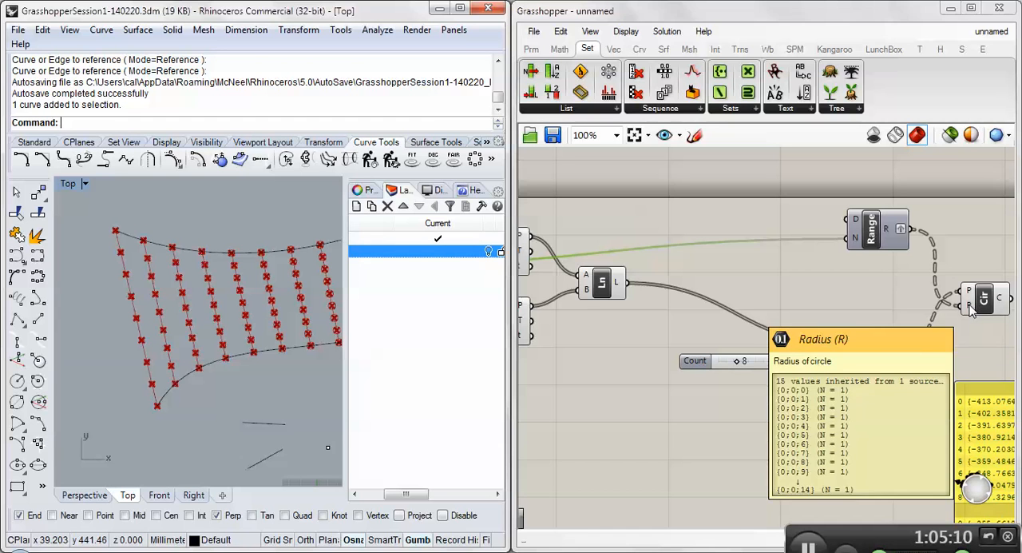
- Simplify the Range's R output and compare its branch paths with those of the Circle's P input
{"action": "mouse_move", "coordinate": [886, 232]}
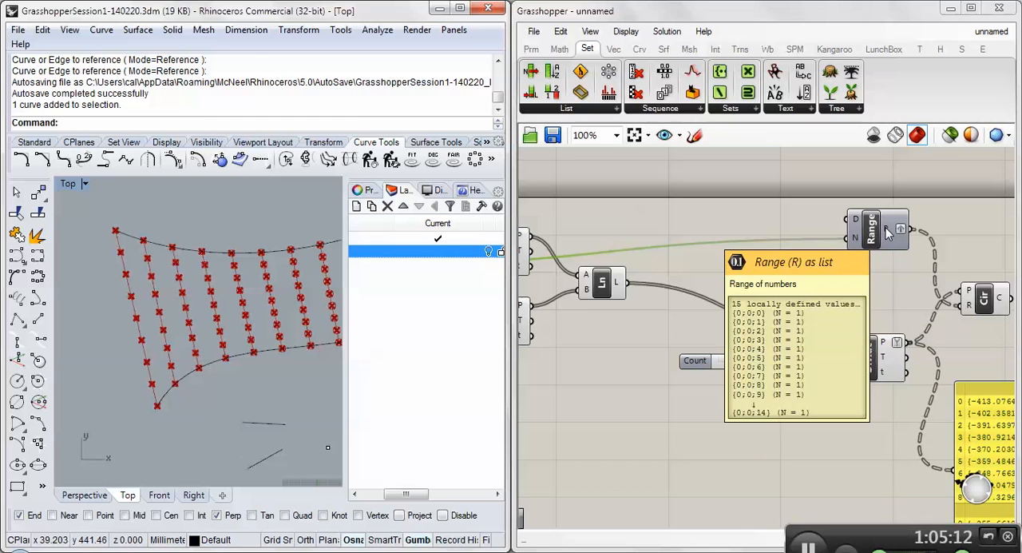
{"action": "right_click", "coordinate": [886, 232]}
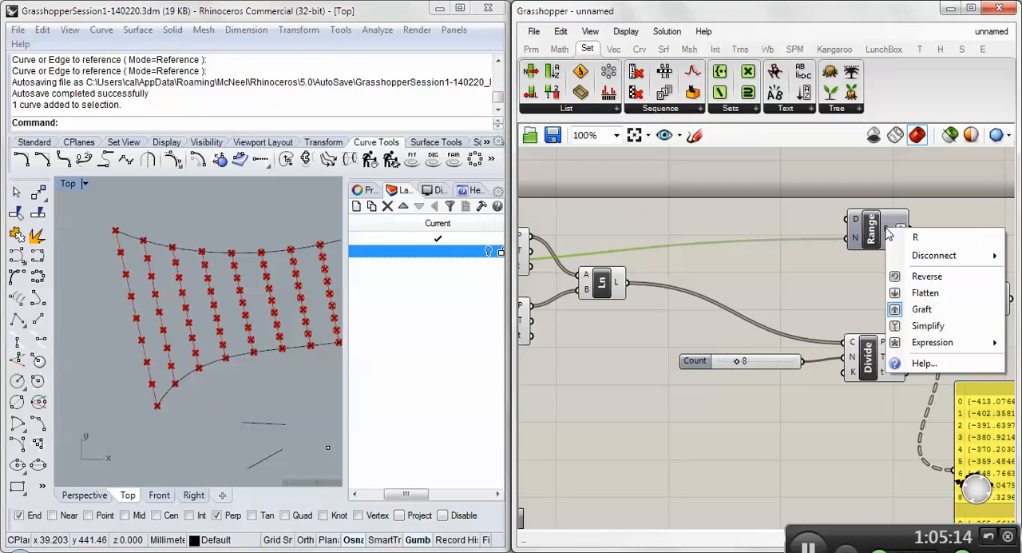
{"action": "left_click", "coordinate": [906, 326]}
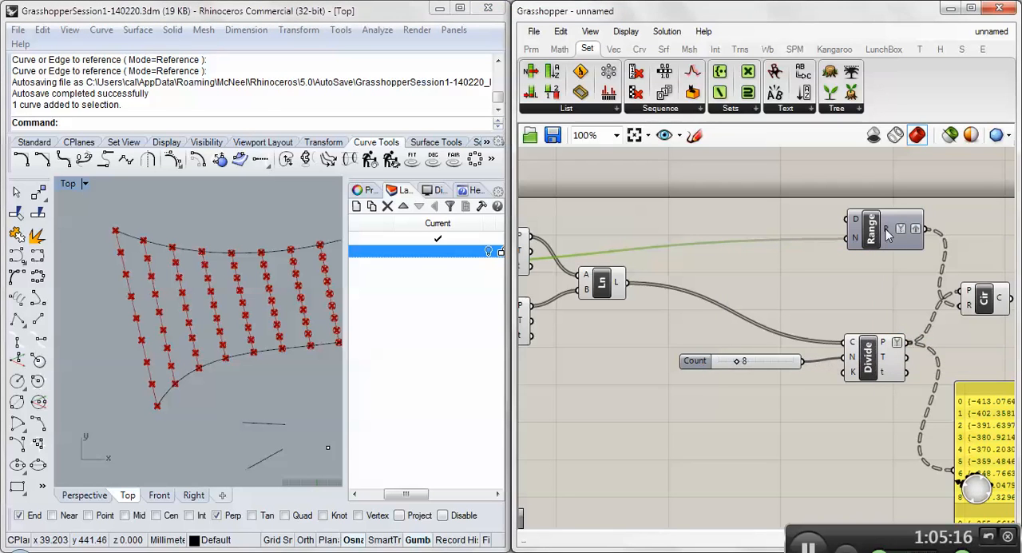
{"action": "mouse_move", "coordinate": [888, 231]}
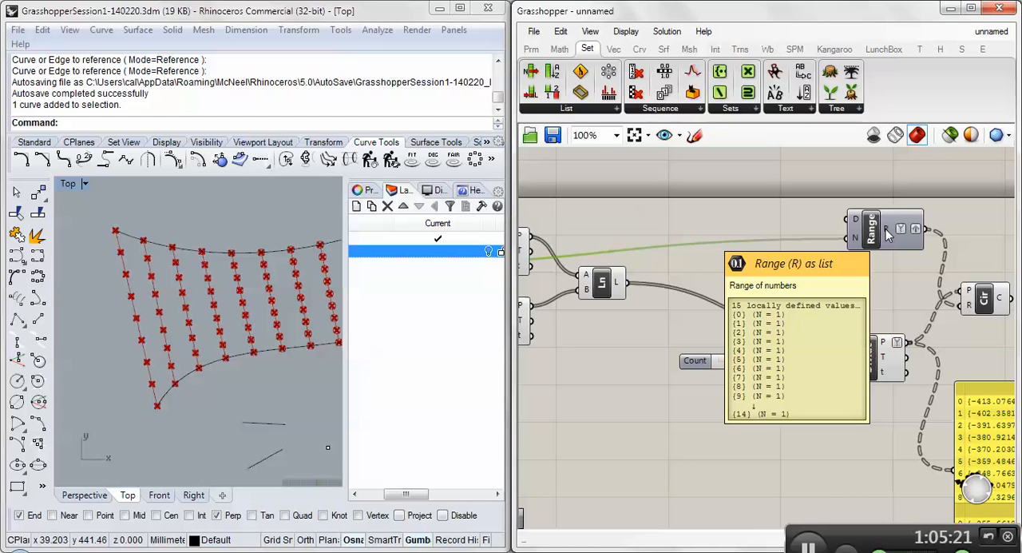
{"action": "mouse_move", "coordinate": [969, 294]}
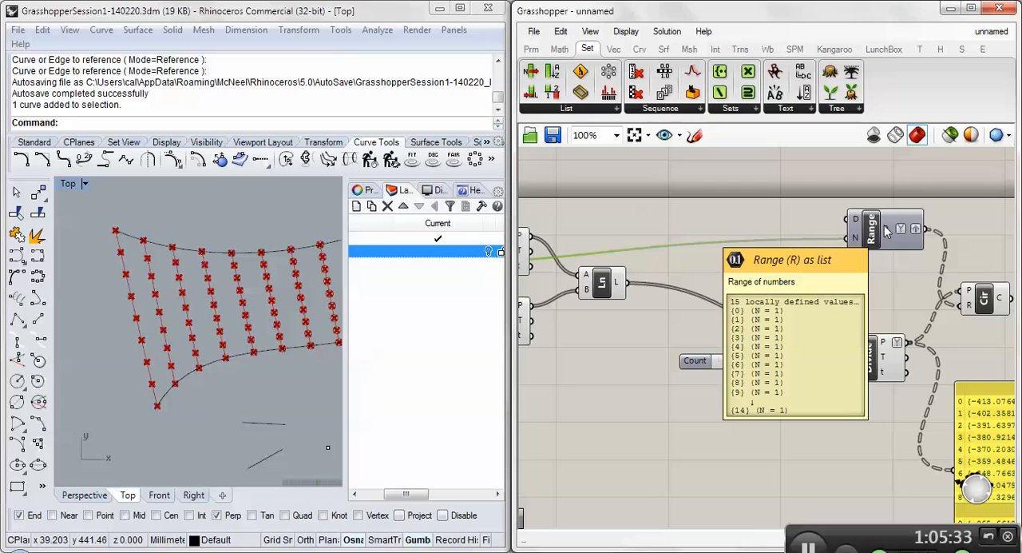
{"action": "right_click_drag", "start_coordinate": [976, 276], "coordinate": [844, 275]}
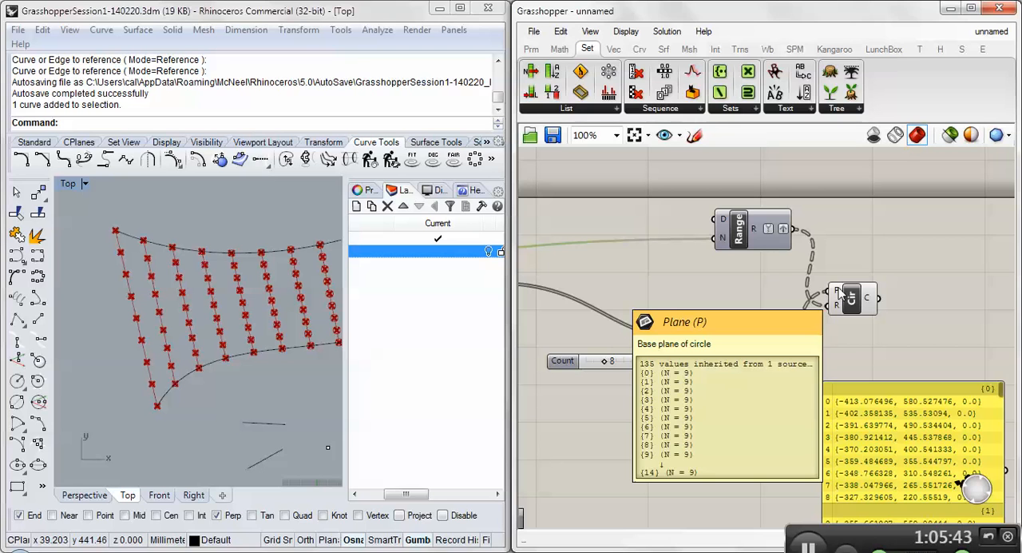
{"action": "right_click_drag", "start_coordinate": [601, 235], "coordinate": [701, 230]}
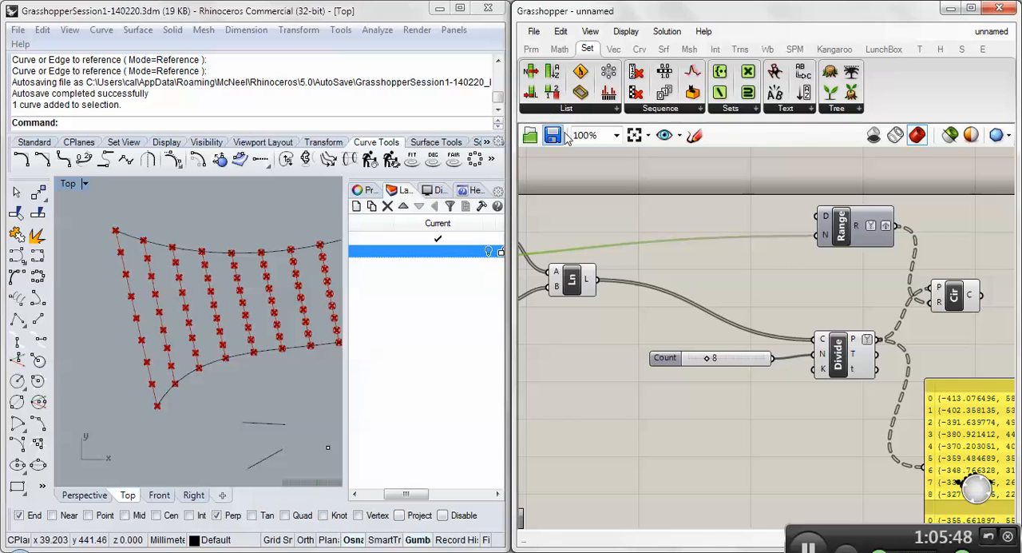
- Turn off the preview of every component upstream of the Circle and view the circles across the whole pattern
{"action": "scroll", "coordinate": [797, 300], "scroll_direction": "down", "scroll_amount": 5}
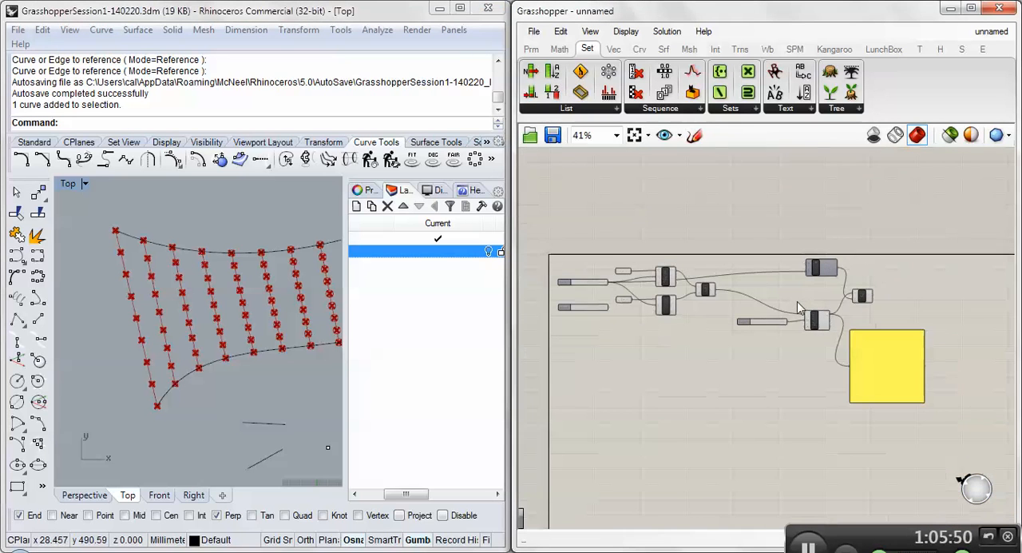
{"action": "left_click_drag", "start_coordinate": [542, 230], "coordinate": [856, 381]}
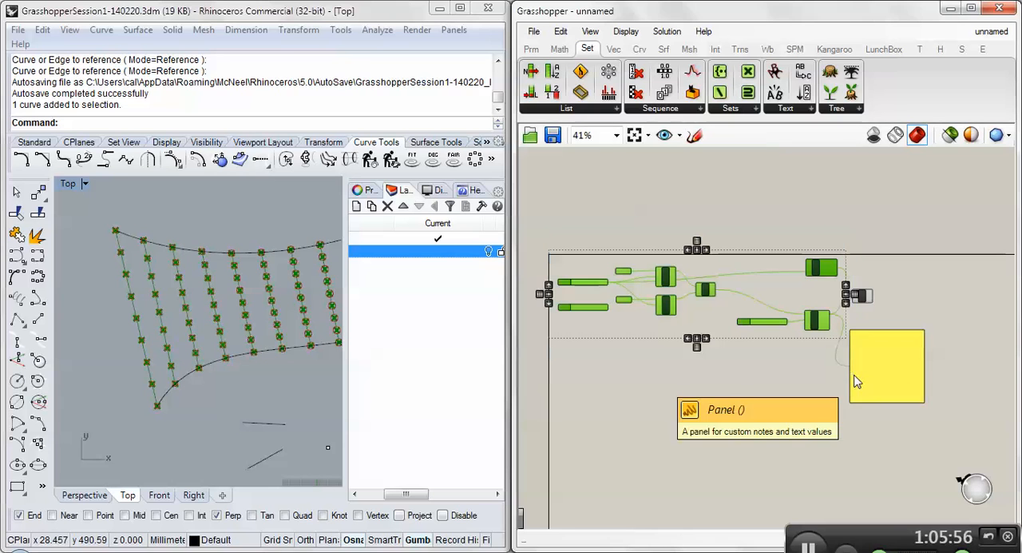
{"action": "right_click", "coordinate": [705, 329]}
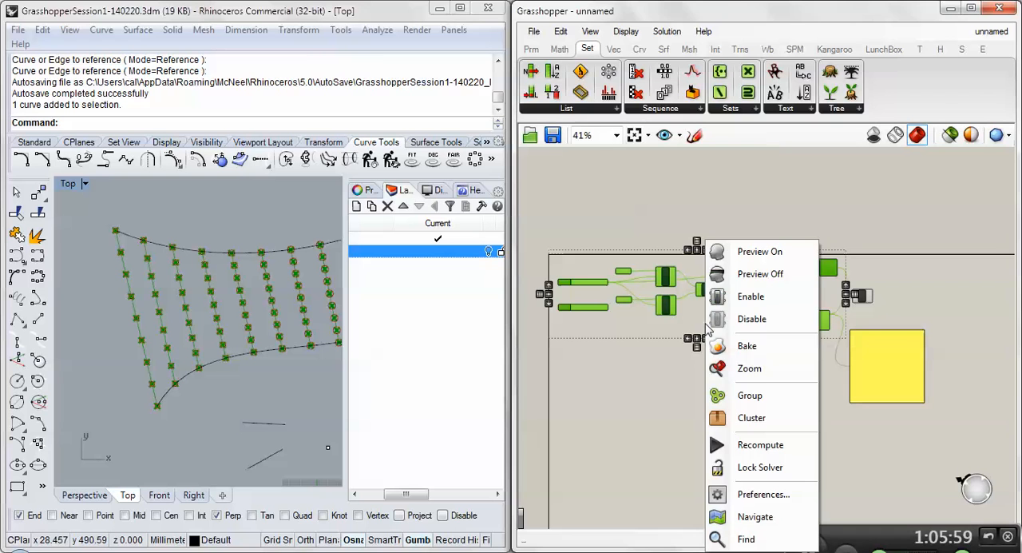
{"action": "left_click", "coordinate": [751, 274]}
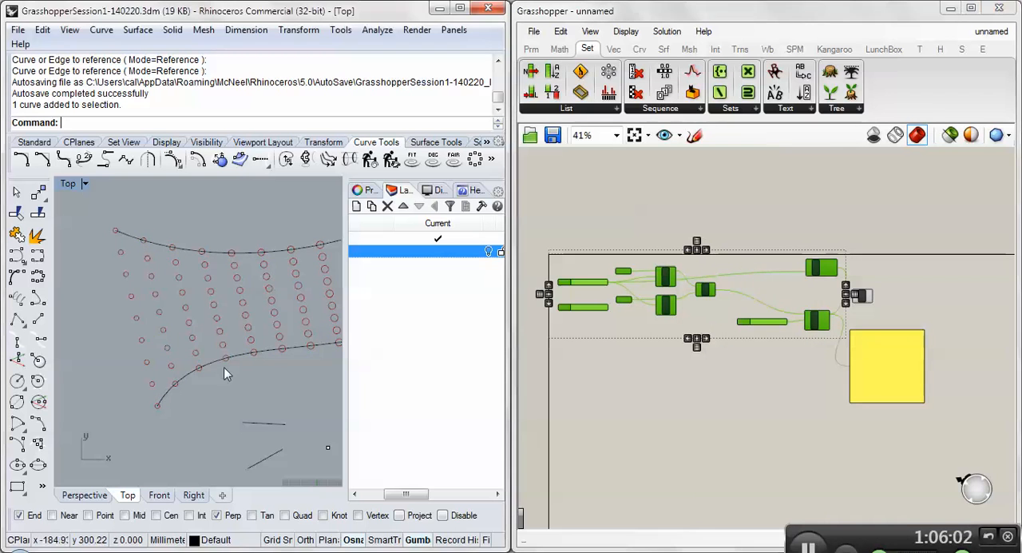
{"action": "scroll", "coordinate": [154, 366], "scroll_direction": "down", "scroll_amount": 3}
{"action": "scroll", "coordinate": [152, 363], "scroll_direction": "down", "scroll_amount": 2}
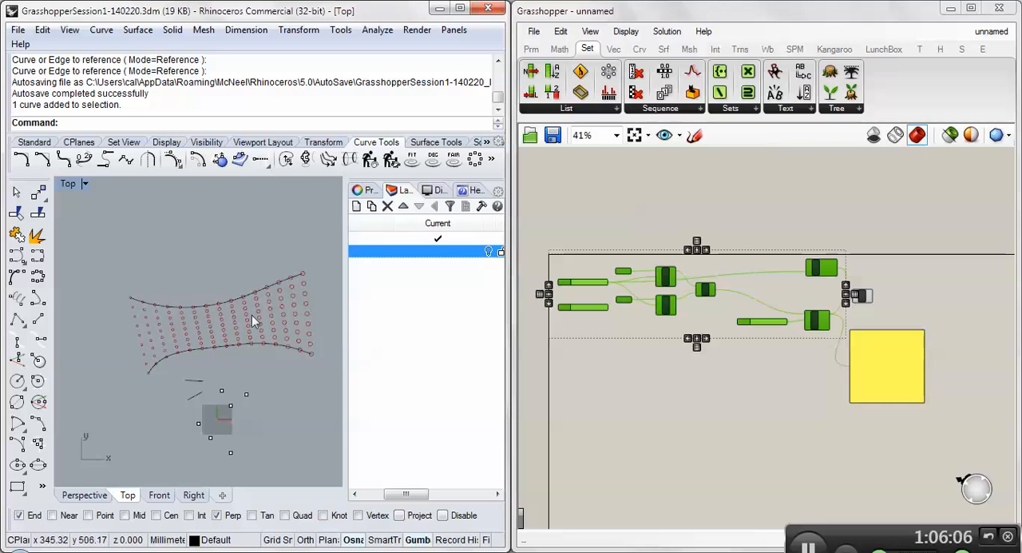
- Add a Construct Domain component to the canvas just upstream of the Range component
{"action": "left_click", "coordinate": [796, 265]}
{"action": "scroll", "coordinate": [797, 264], "scroll_direction": "up", "scroll_amount": 4}
{"action": "right_click_drag", "start_coordinate": [613, 267], "coordinate": [730, 274]}
{"action": "mouse_move", "coordinate": [944, 269]}
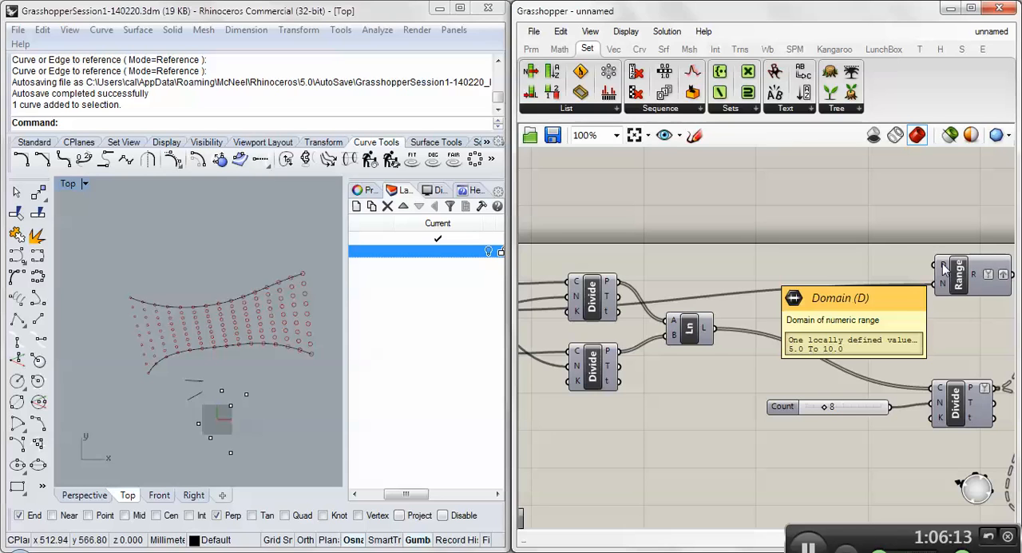
{"action": "left_click", "coordinate": [551, 49]}
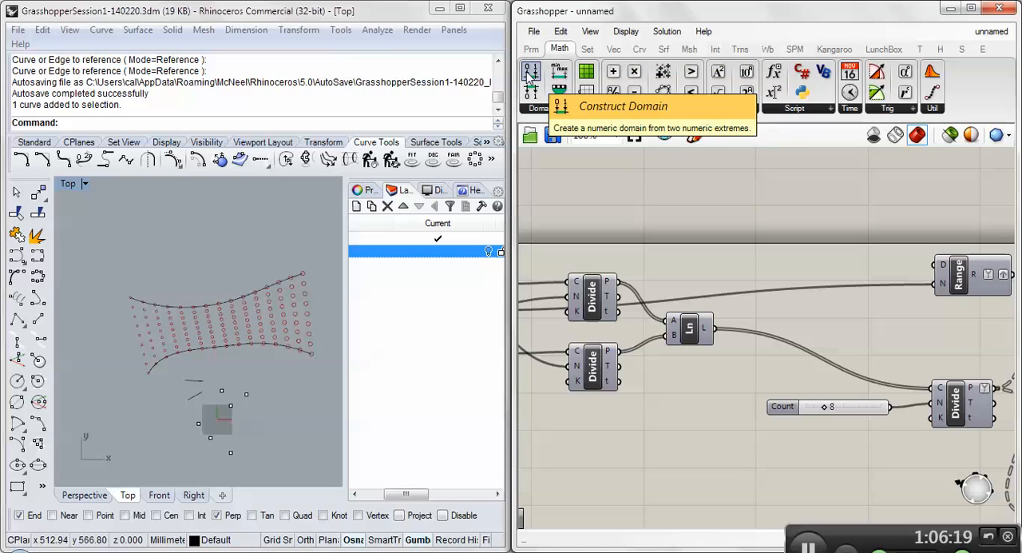
{"action": "left_click_drag", "start_coordinate": [530, 74], "coordinate": [845, 233]}
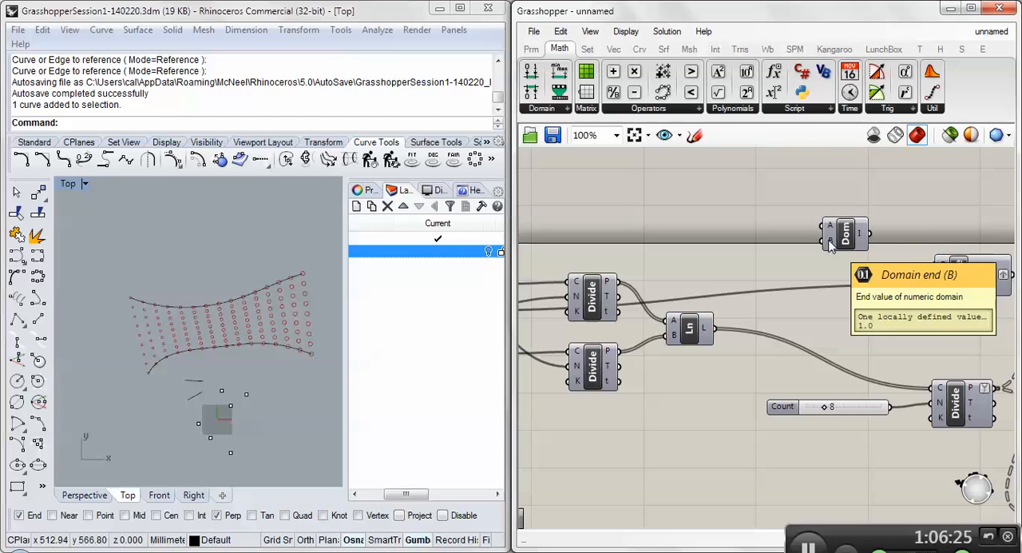
- Duplicate the lines' Count slider twice and place the copies beside the Construct Domain's A and B inputs
{"action": "left_click", "coordinate": [788, 407]}
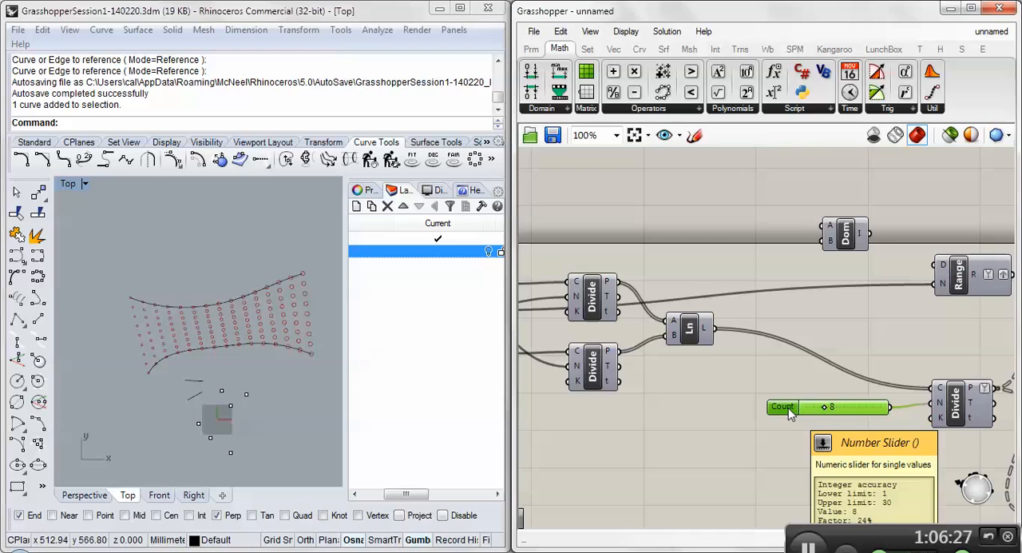
{"action": "key", "text": "ctrl+c"}
{"action": "key", "text": "ctrl+v"}
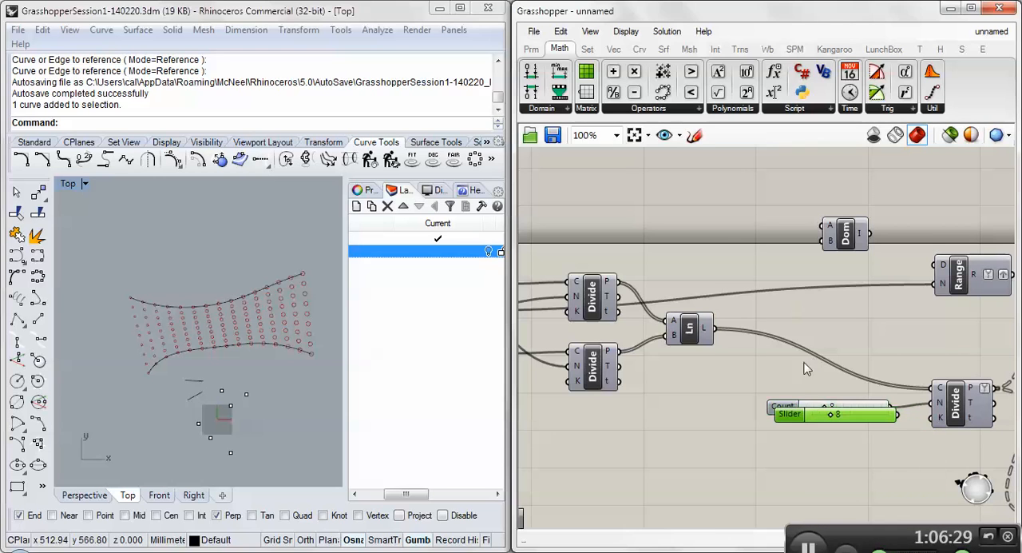
{"action": "left_click_drag", "start_coordinate": [806, 414], "coordinate": [705, 226]}
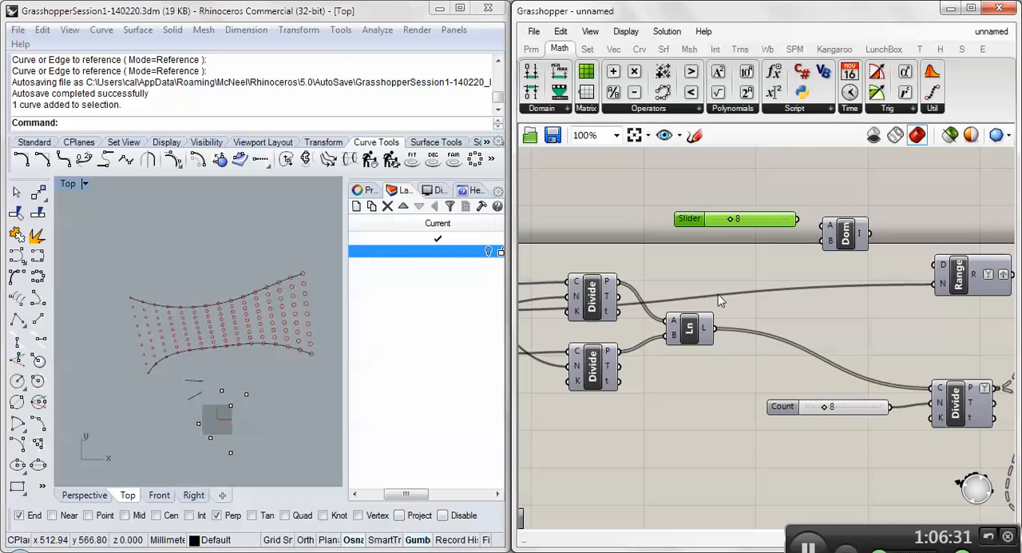
{"action": "key", "text": "ctrl+v"}
{"action": "left_click_drag", "start_coordinate": [816, 423], "coordinate": [709, 249]}
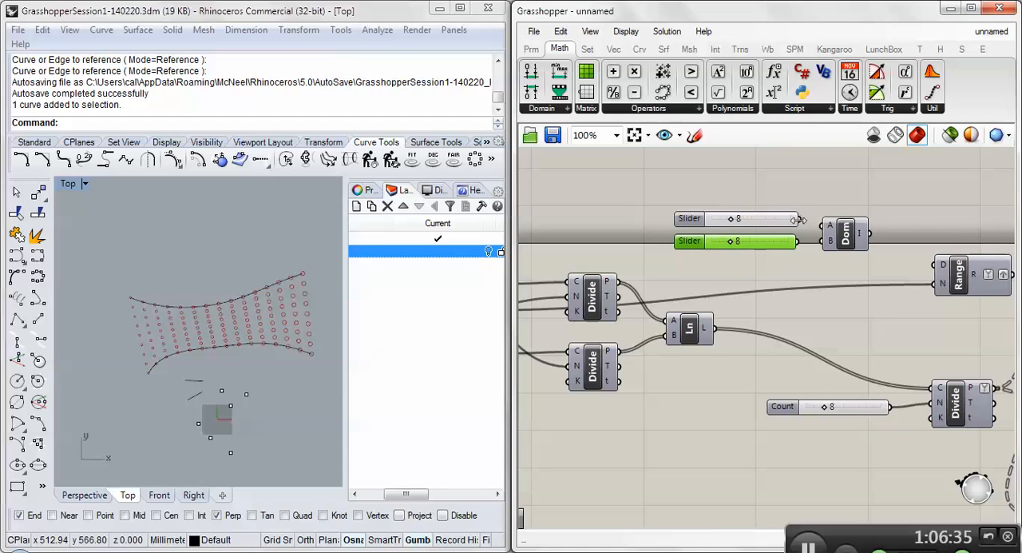
- Connect the two copied sliders to the Construct Domain's A and B inputs and lengthen the Domain end slider
{"action": "left_click_drag", "start_coordinate": [797, 219], "coordinate": [820, 227]}
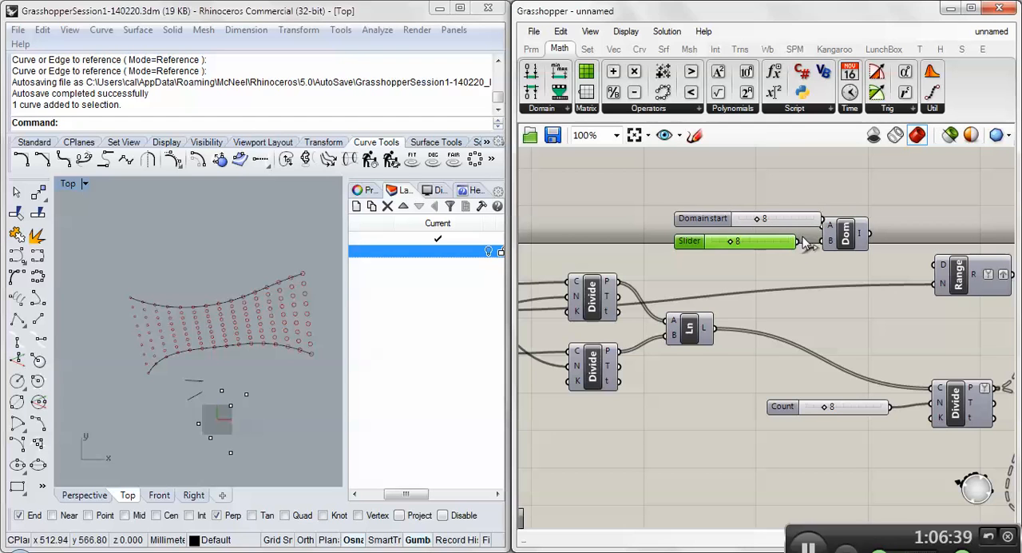
{"action": "left_click", "coordinate": [779, 224]}
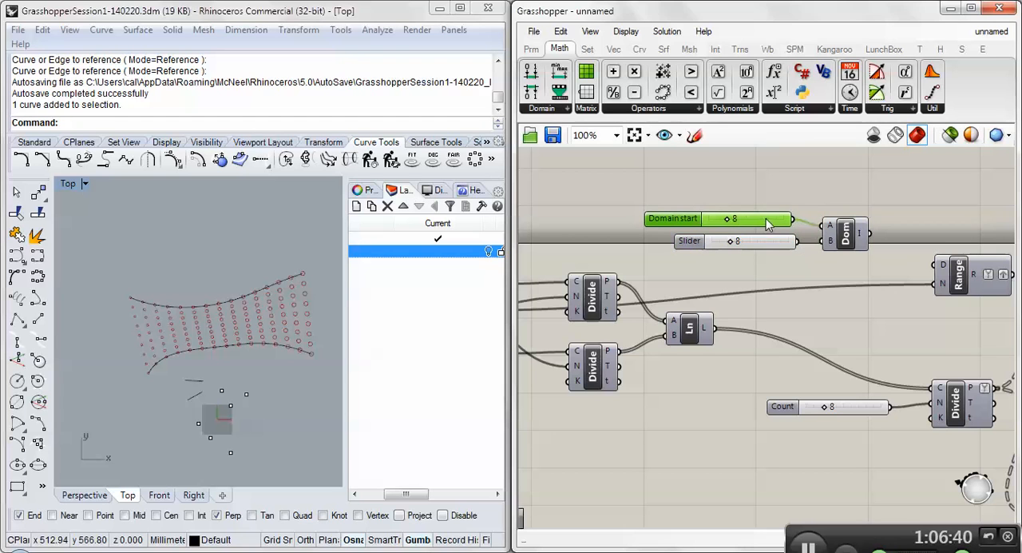
{"action": "left_click_drag", "start_coordinate": [797, 242], "coordinate": [822, 242]}
{"action": "left_click_drag", "start_coordinate": [704, 240], "coordinate": [675, 242]}
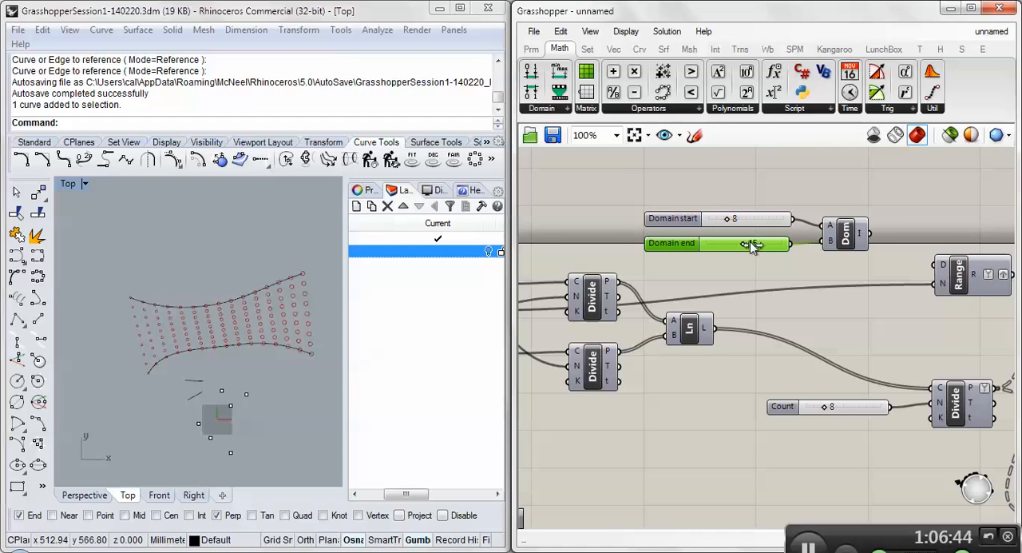
- Set the Domain end slider to 29 and connect the domain output to the Range's D input
{"action": "left_click_drag", "start_coordinate": [749, 244], "coordinate": [800, 248]}
{"action": "mouse_move", "coordinate": [861, 234]}
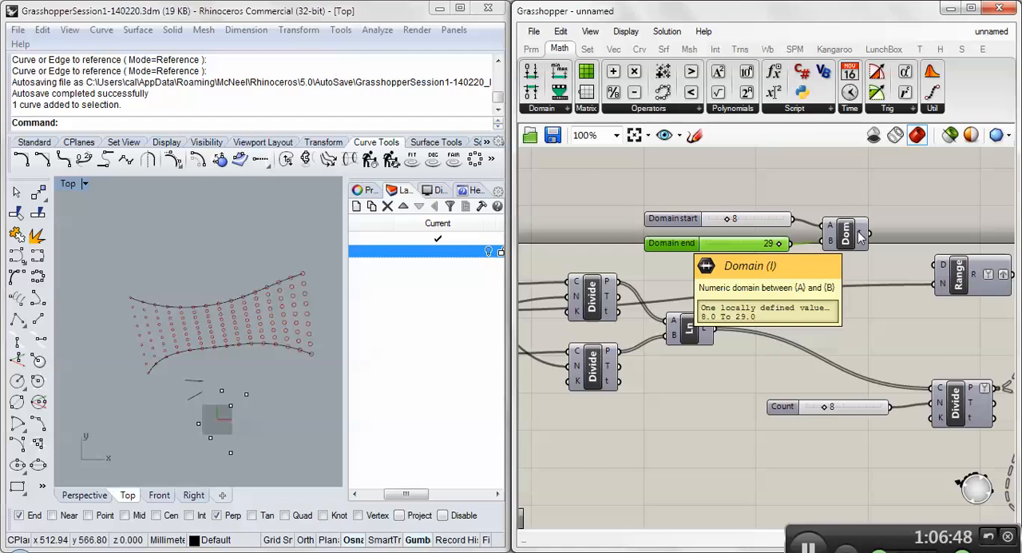
{"action": "left_click_drag", "start_coordinate": [870, 234], "coordinate": [937, 266]}
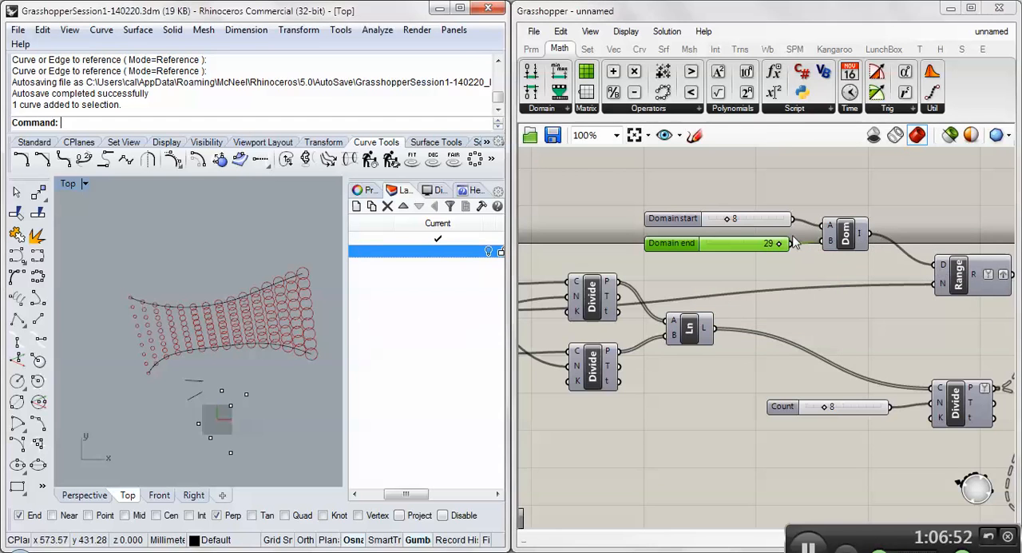
- Set Domain start to 10 and Domain end to 21, and view the resized circles in the Top viewport
{"action": "left_click_drag", "start_coordinate": [780, 248], "coordinate": [736, 221]}
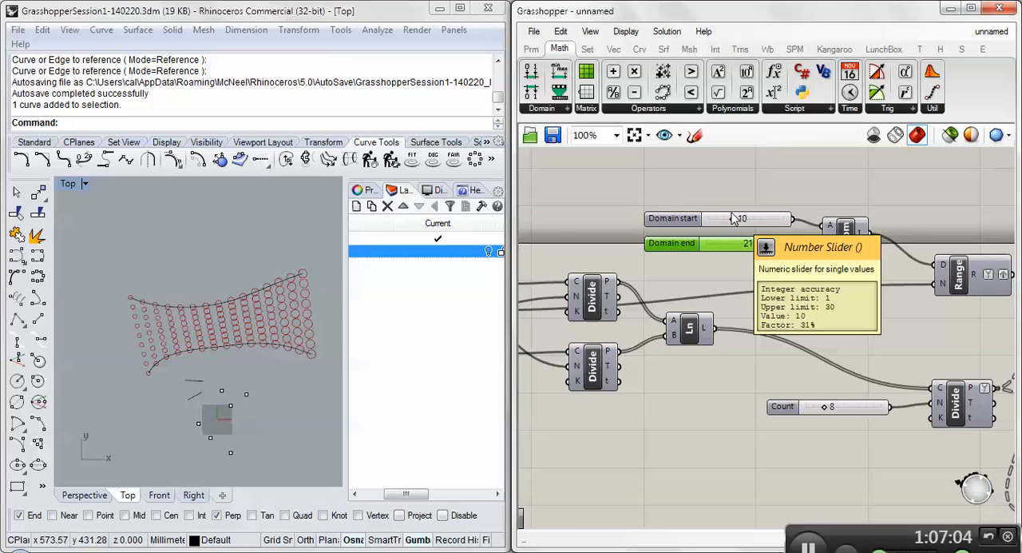
{"action": "right_click_drag", "start_coordinate": [214, 338], "coordinate": [156, 321]}
{"action": "scroll", "coordinate": [154, 318], "scroll_direction": "up", "scroll_amount": 6}
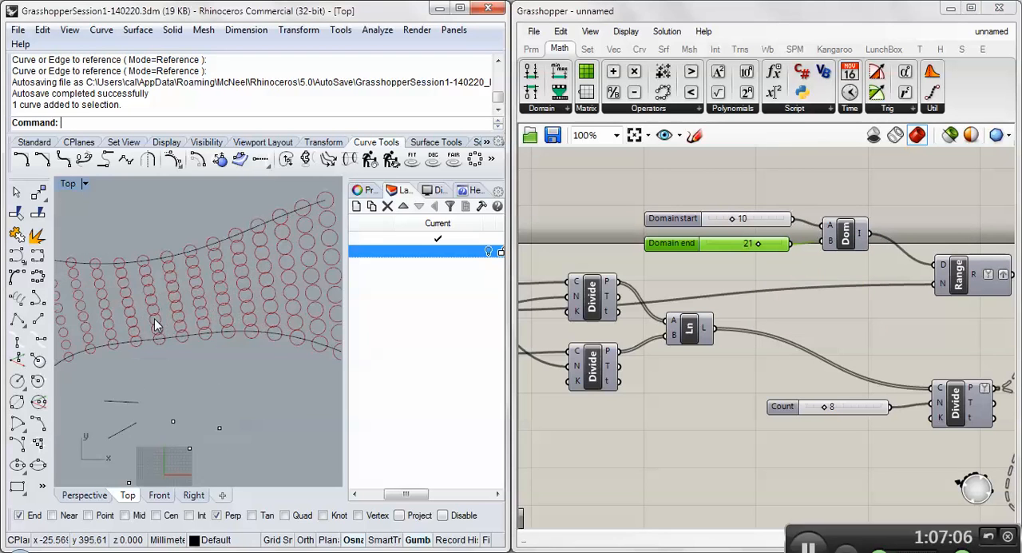
{"action": "scroll", "coordinate": [154, 319], "scroll_direction": "down", "scroll_amount": 6}
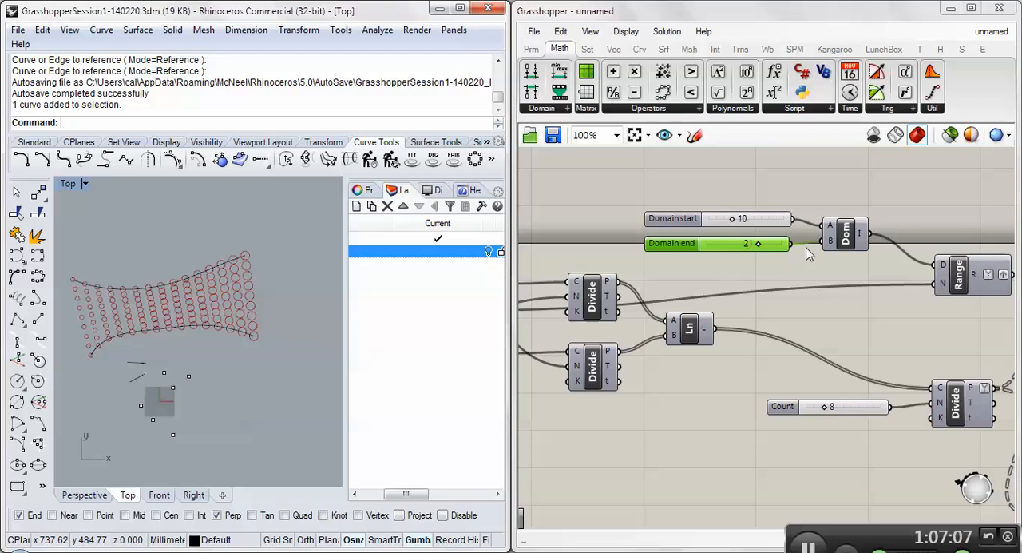
- Set the curve division Count to 15 and the line division Count to 6
{"action": "right_click_drag", "start_coordinate": [689, 297], "coordinate": [747, 271]}
{"action": "scroll", "coordinate": [728, 280], "scroll_direction": "down", "scroll_amount": 1}
{"action": "scroll", "coordinate": [716, 272], "scroll_direction": "down", "scroll_amount": 1}
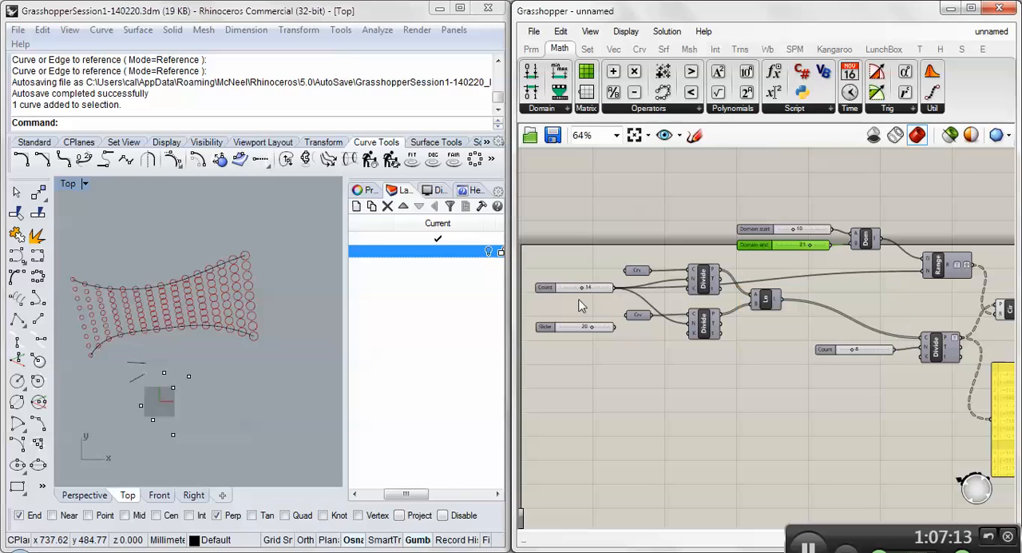
{"action": "mouse_move", "coordinate": [588, 289]}
{"action": "left_mouse_down"}
{"action": "mouse_move", "coordinate": [571, 288]}
{"action": "mouse_move", "coordinate": [600, 292]}
{"action": "mouse_move", "coordinate": [582, 288]}
{"action": "left_mouse_up"}
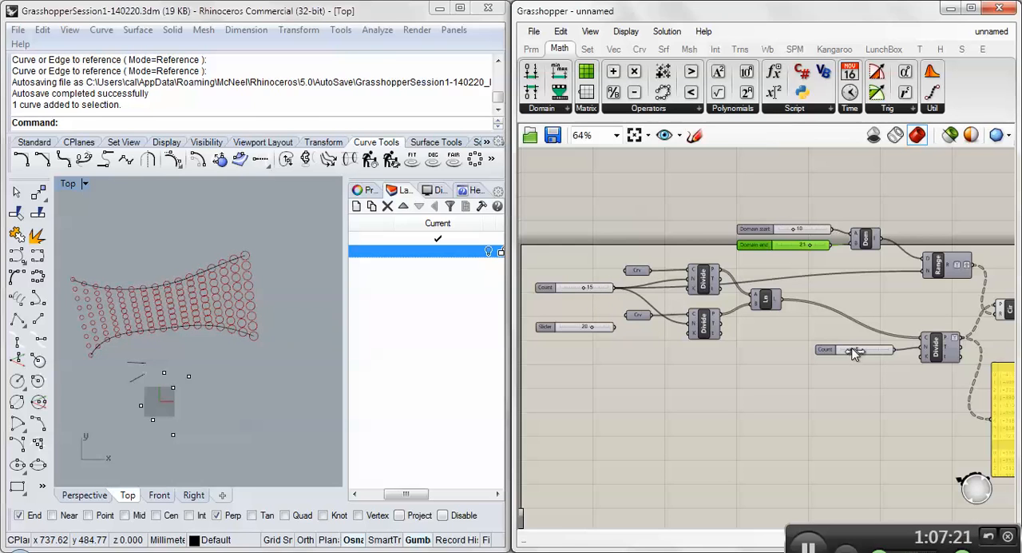
{"action": "mouse_move", "coordinate": [848, 349]}
{"action": "left_mouse_down"}
{"action": "mouse_move", "coordinate": [868, 348]}
{"action": "mouse_move", "coordinate": [837, 349]}
{"action": "mouse_move", "coordinate": [848, 347]}
{"action": "left_mouse_up"}
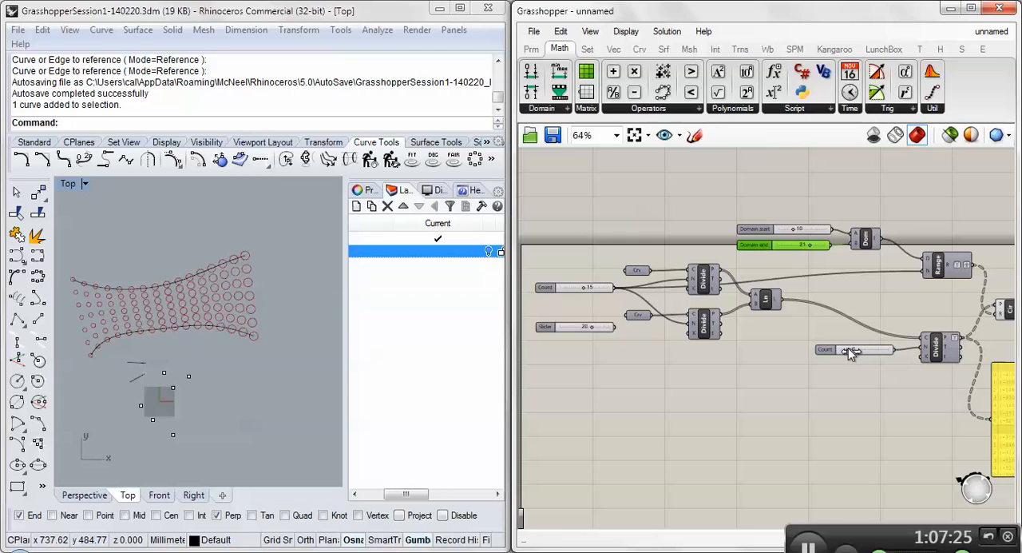
{"action": "scroll", "coordinate": [118, 293], "scroll_direction": "up", "scroll_amount": 3}
{"action": "scroll", "coordinate": [120, 299], "scroll_direction": "down", "scroll_amount": 5}
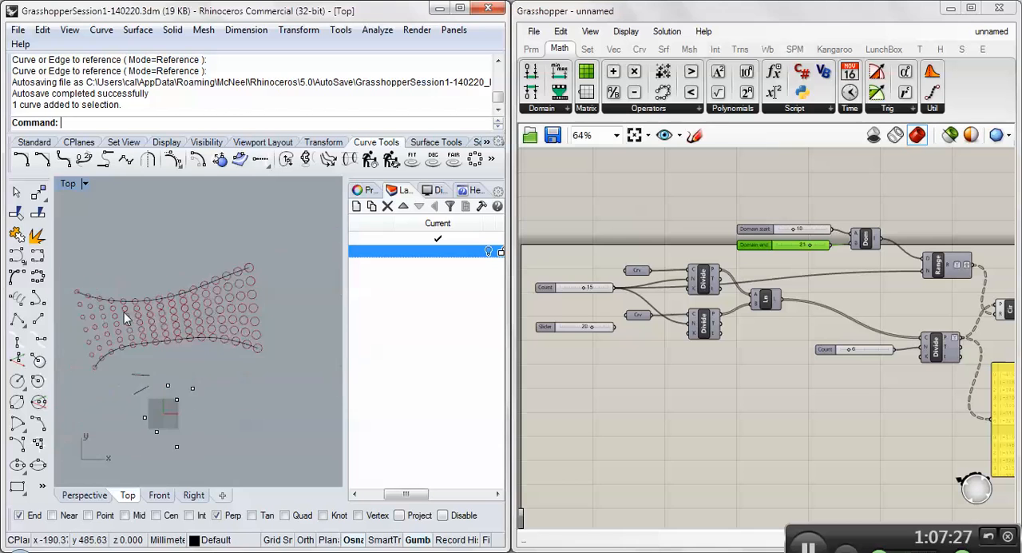
- Select the Circle component and compare the branch structures of the Range's R output and the line Divide's P output
{"action": "right_click_drag", "start_coordinate": [772, 291], "coordinate": [684, 302]}
{"action": "scroll", "coordinate": [746, 270], "scroll_direction": "up", "scroll_amount": 2}
{"action": "right_click_drag", "start_coordinate": [996, 311], "coordinate": [854, 318]}
{"action": "left_click", "coordinate": [888, 354]}
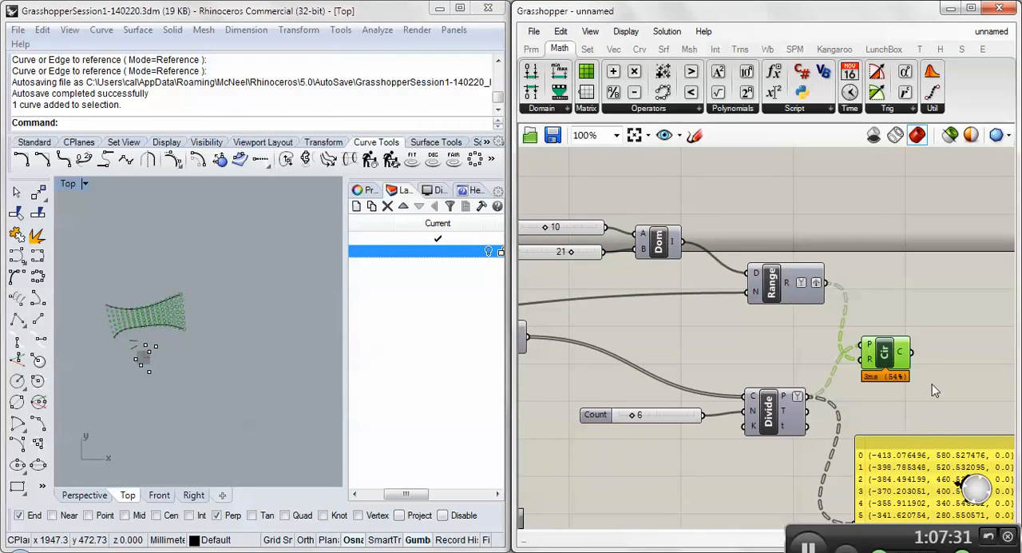
{"action": "right_click_drag", "start_coordinate": [932, 383], "coordinate": [946, 378]}
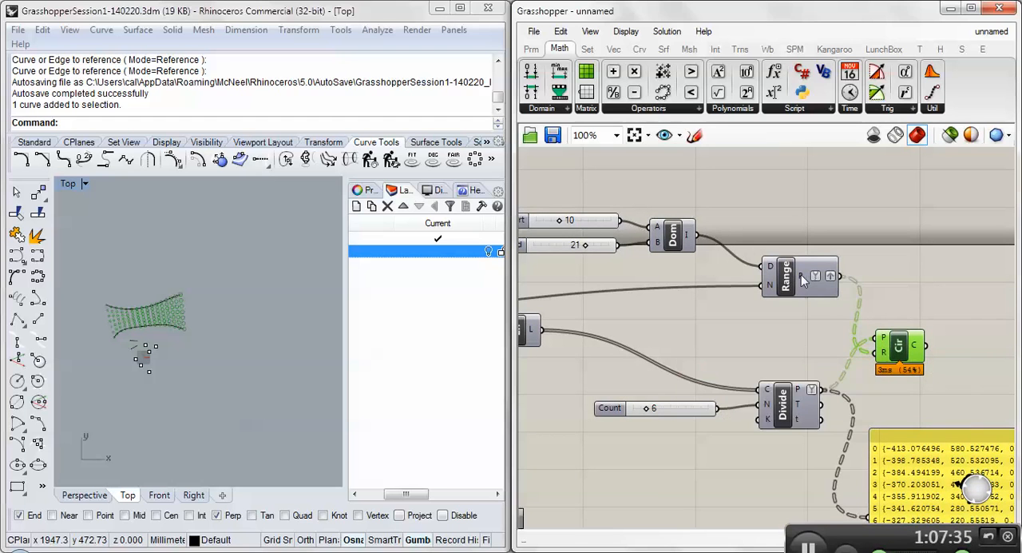
{"action": "mouse_move", "coordinate": [801, 280]}
{"action": "mouse_move", "coordinate": [799, 390]}
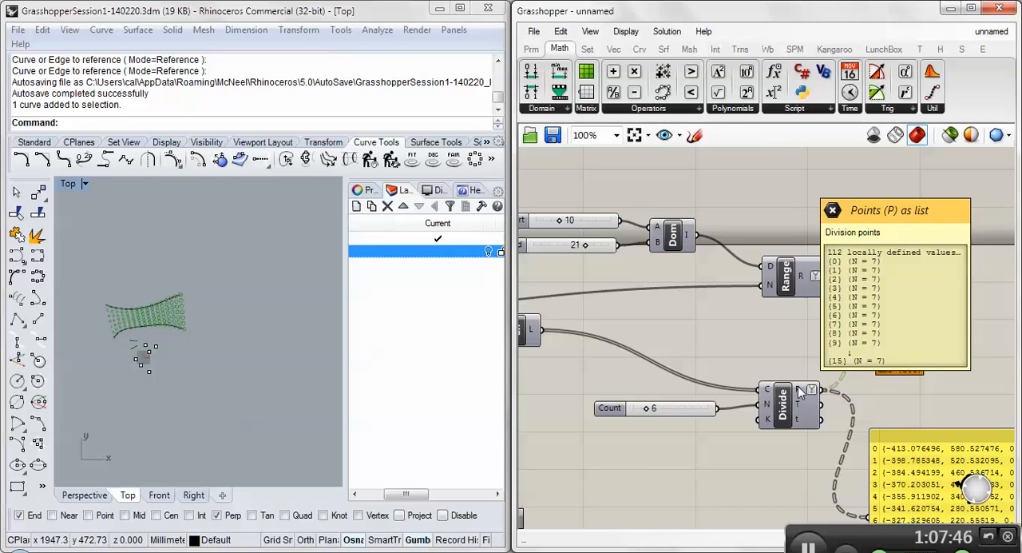
{"action": "mouse_move", "coordinate": [766, 392]}
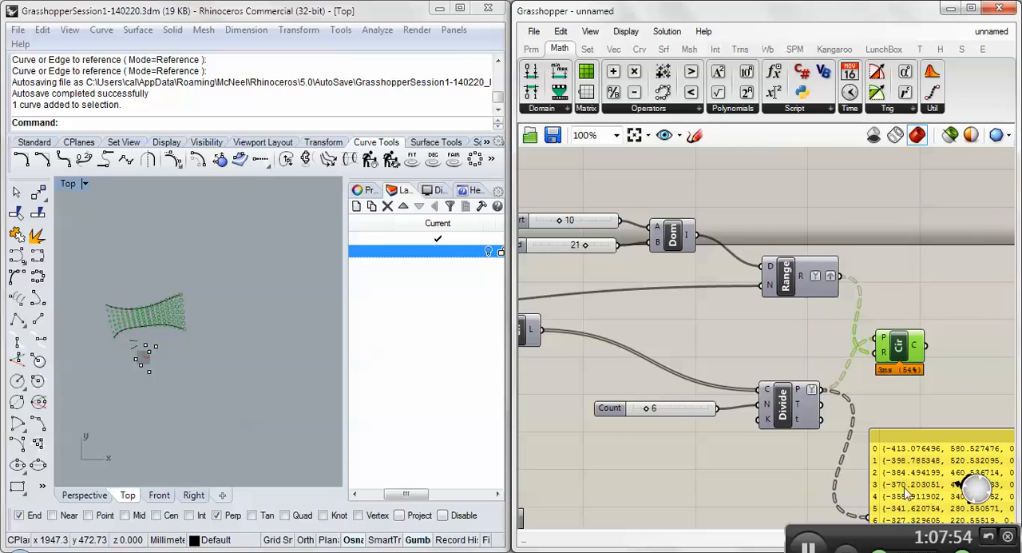
- Enlarge the points panel to show the first two branches in full and move the Circle component farther downstream
{"action": "right_click_drag", "start_coordinate": [901, 455], "coordinate": [837, 330]}
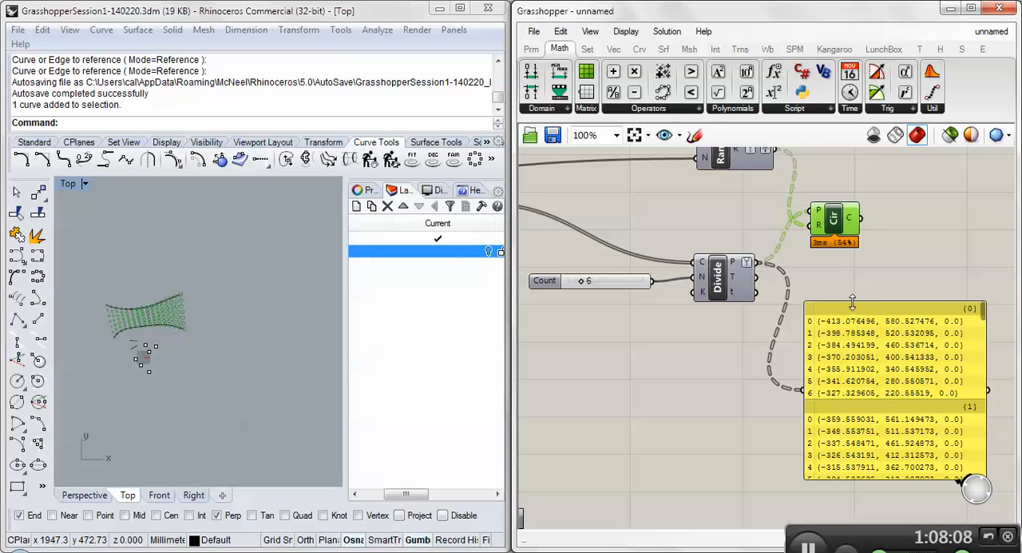
{"action": "left_click_drag", "start_coordinate": [854, 304], "coordinate": [853, 280]}
{"action": "right_click_drag", "start_coordinate": [858, 334], "coordinate": [803, 338]}
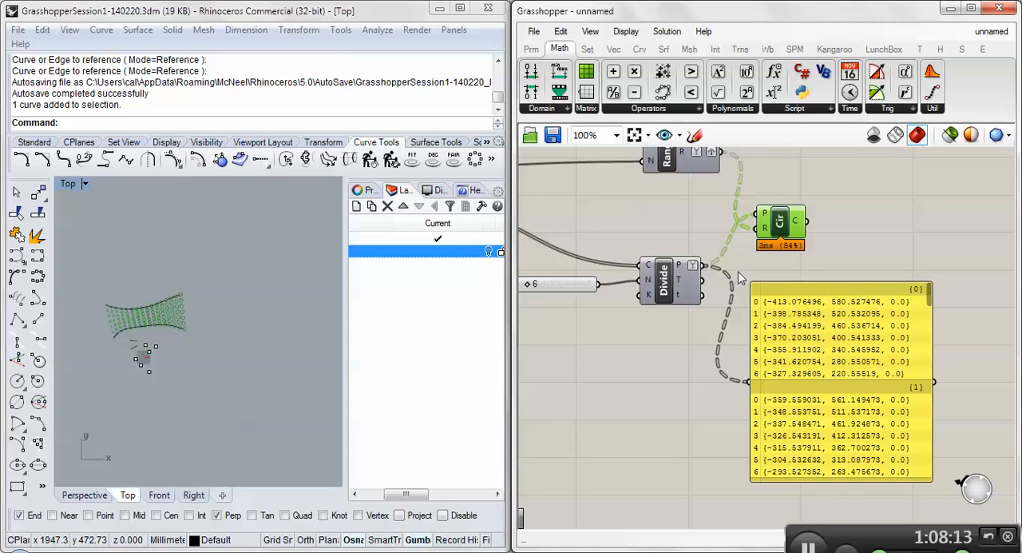
{"action": "left_click_drag", "start_coordinate": [782, 228], "coordinate": [862, 213]}
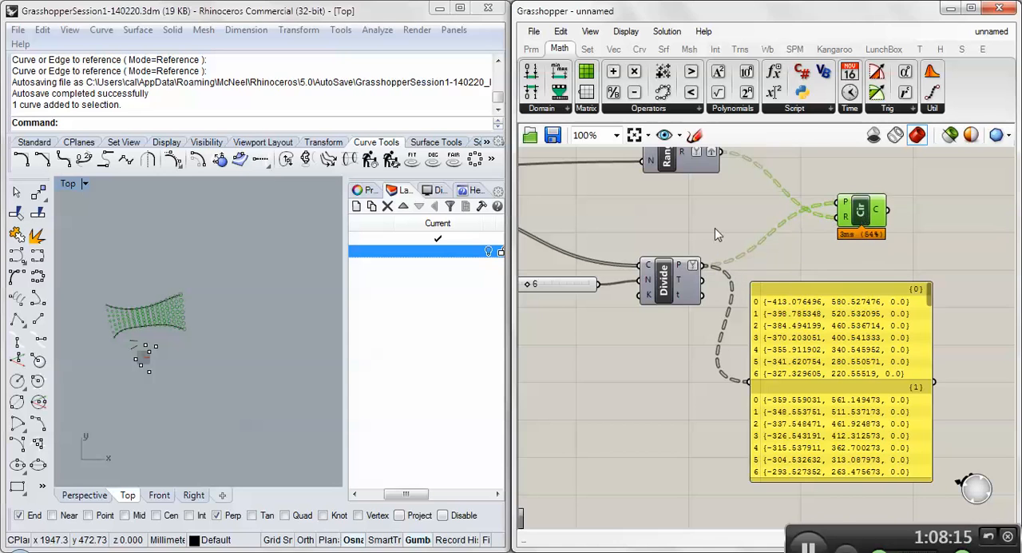
{"action": "right_click_drag", "start_coordinate": [706, 224], "coordinate": [747, 240]}
{"action": "scroll", "coordinate": [172, 312], "scroll_direction": "up", "scroll_amount": 8}
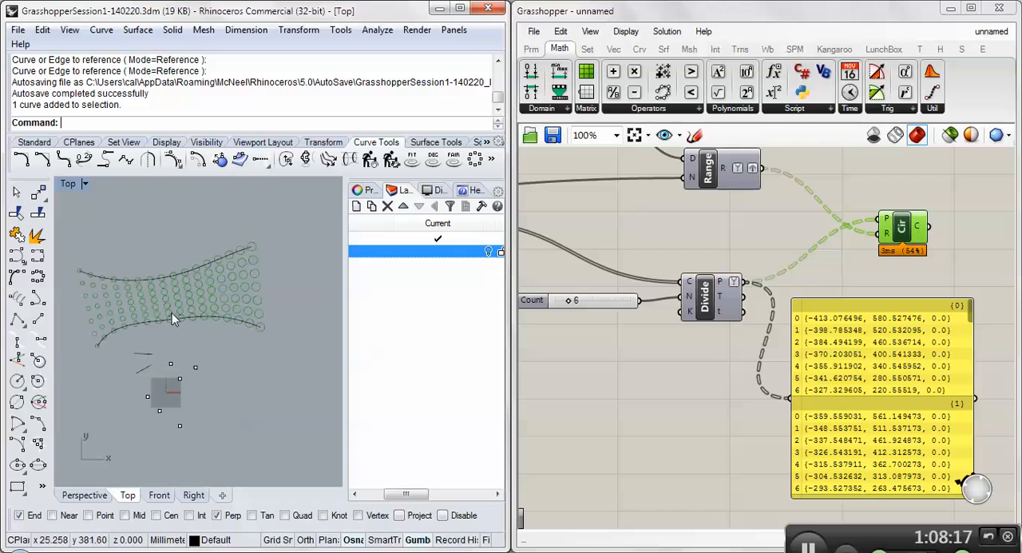
{"action": "scroll", "coordinate": [212, 280], "scroll_direction": "down", "scroll_amount": 2}
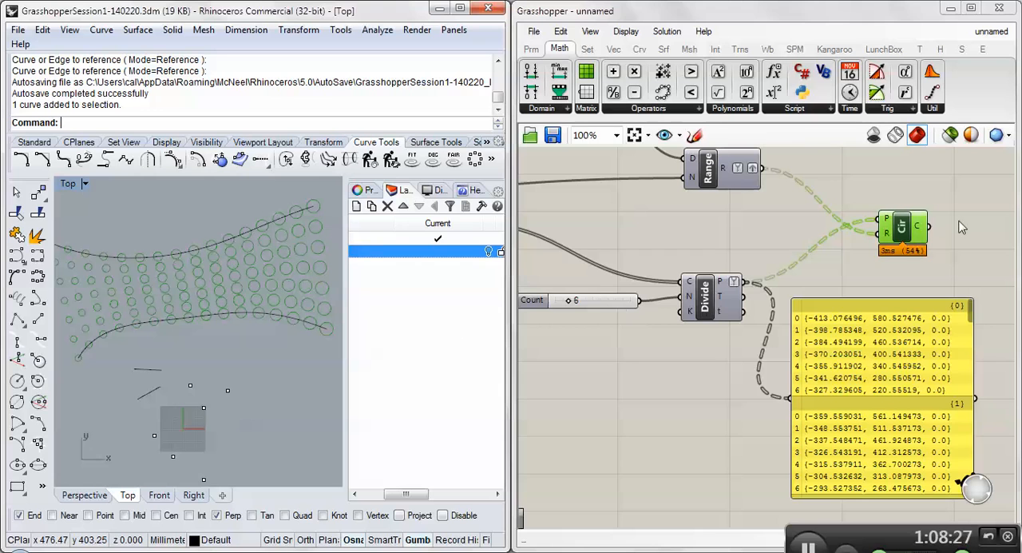
- Add a Flip Matrix component after the line Divide and connect the division points to its D input
{"action": "mouse_move", "coordinate": [721, 283]}
{"action": "double_click", "coordinate": [762, 258]}
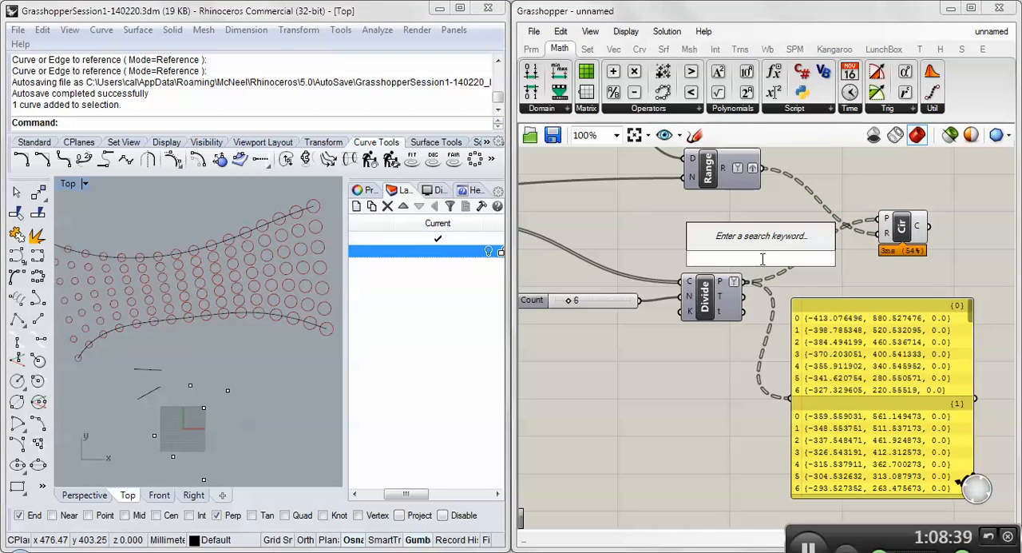
{"action": "type", "text": "flip"}
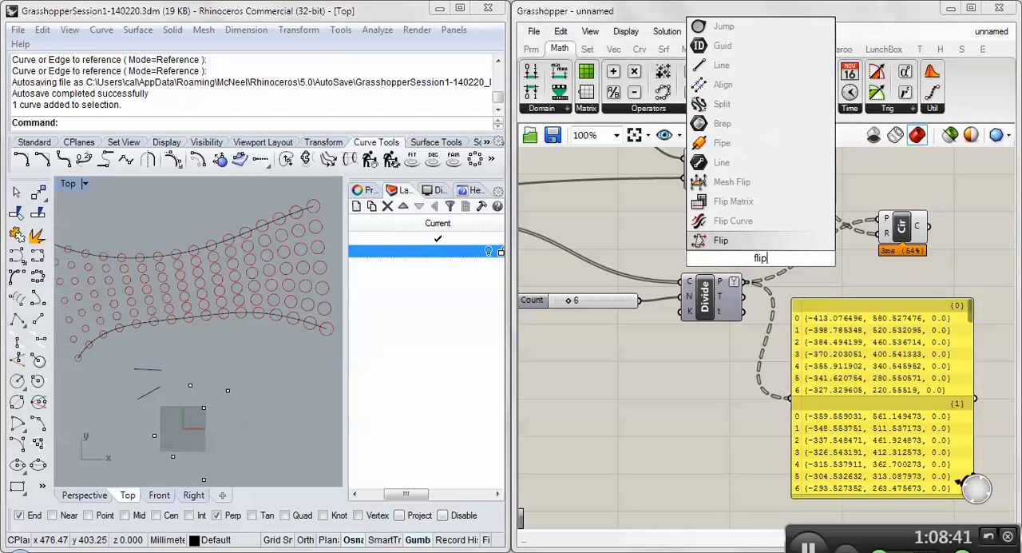
{"action": "left_click", "coordinate": [722, 203]}
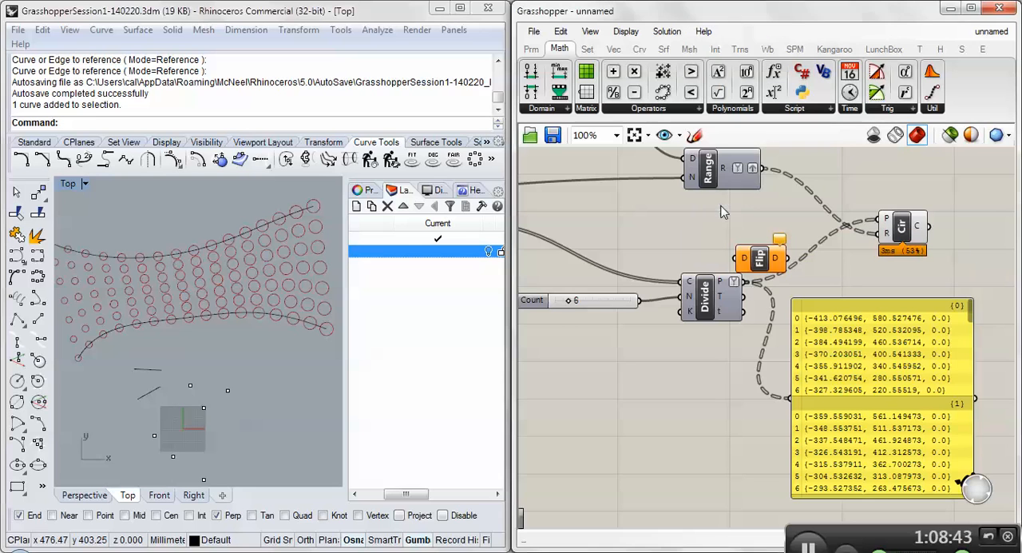
{"action": "left_click_drag", "start_coordinate": [762, 260], "coordinate": [827, 286]}
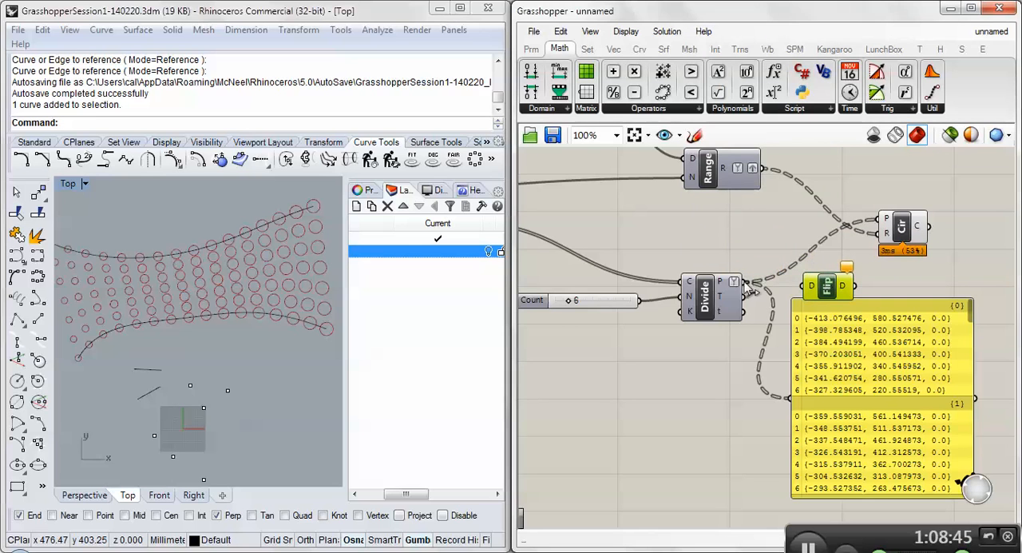
{"action": "left_click_drag", "start_coordinate": [744, 282], "coordinate": [808, 291]}
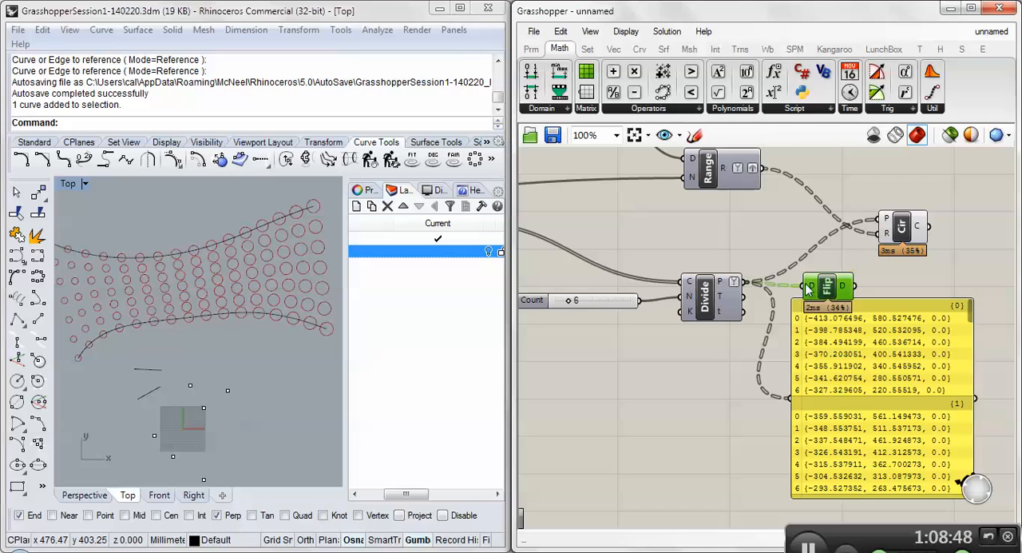
- Compare the branch structure of the Flip Matrix's input with that of its output
{"action": "mouse_move", "coordinate": [809, 290]}
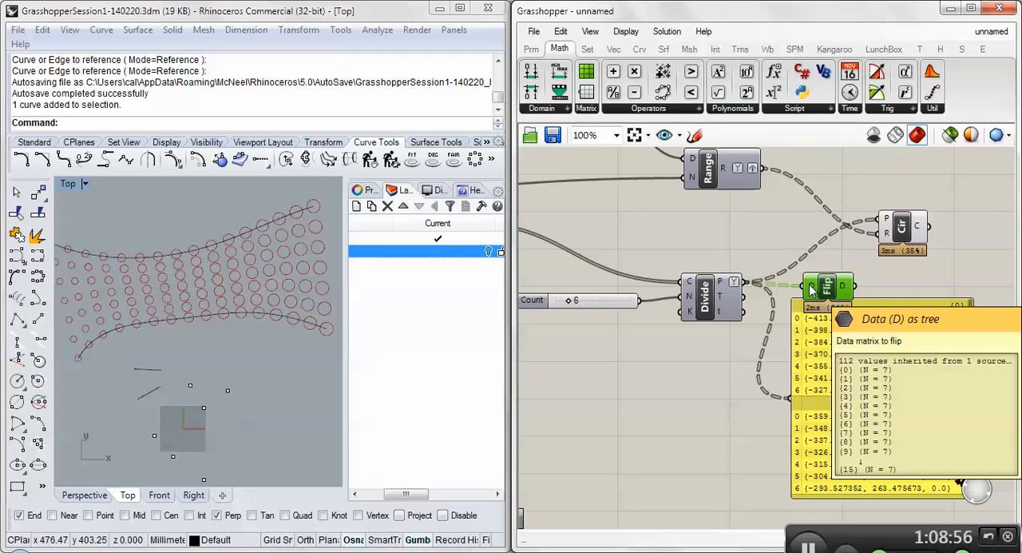
{"action": "mouse_move", "coordinate": [844, 291]}
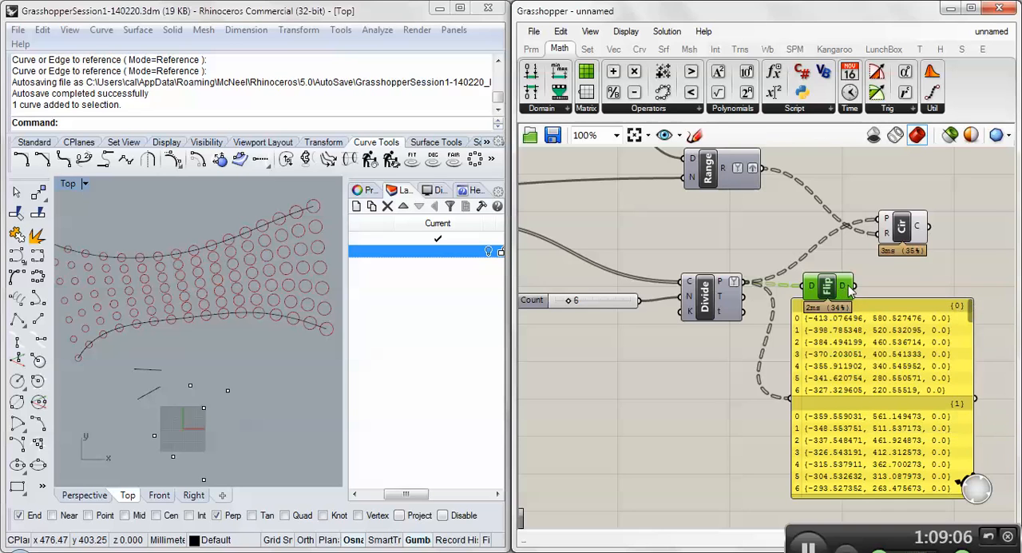
{"action": "left_click", "coordinate": [716, 288]}
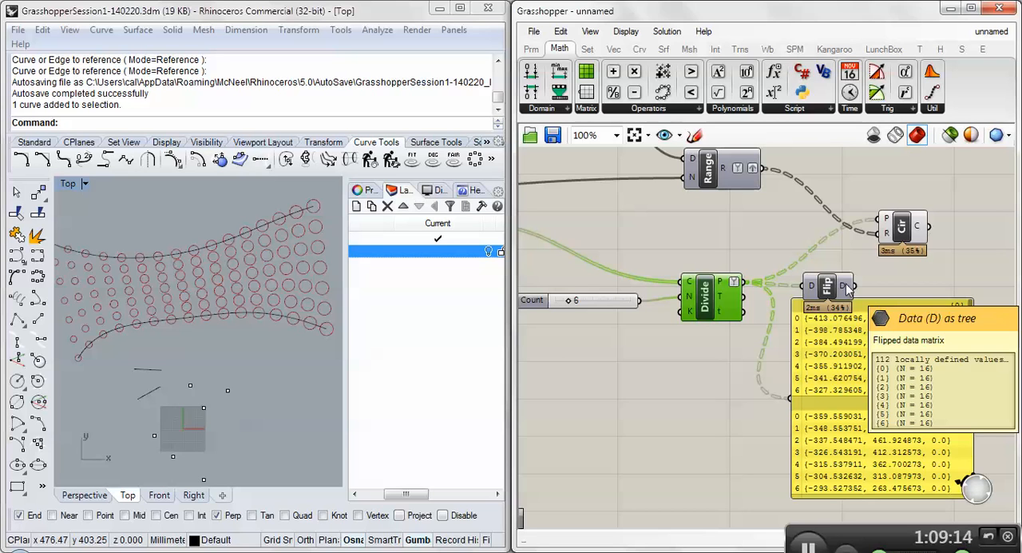
- Feed the Flip Matrix output into the Circle's P input and drive the Range's N input from the line Divide's Count slider
{"action": "left_click_drag", "start_coordinate": [848, 289], "coordinate": [883, 220]}
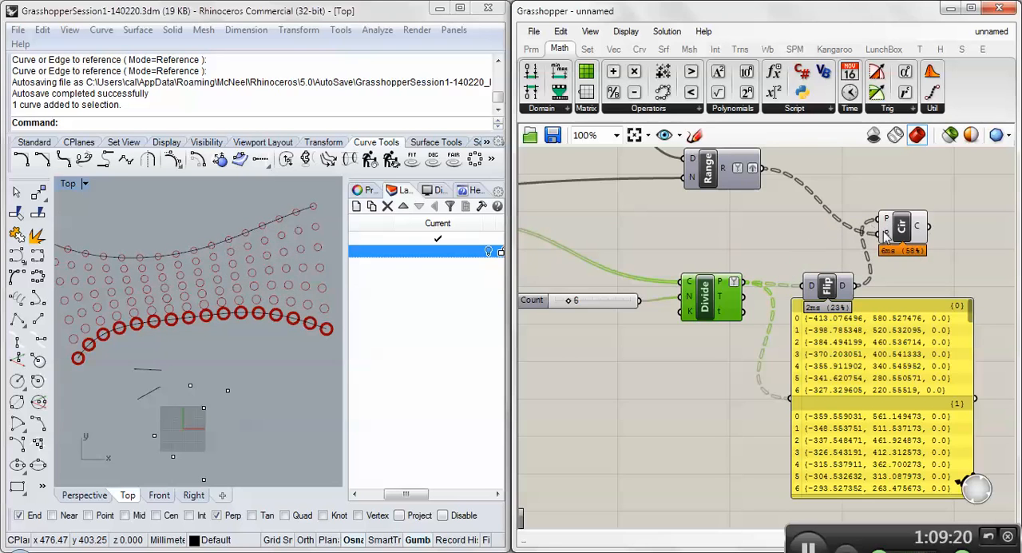
{"action": "mouse_move", "coordinate": [886, 236]}
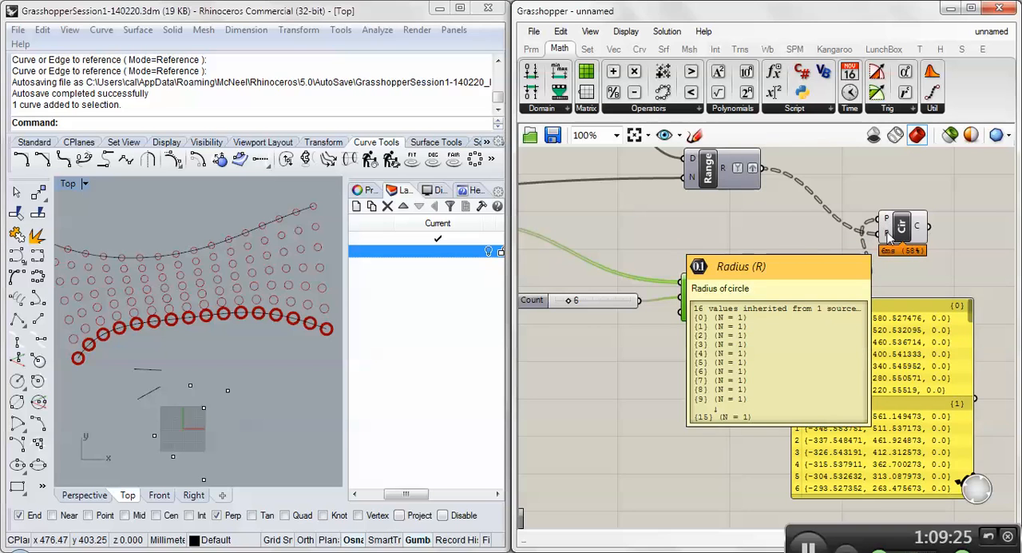
{"action": "right_click_drag", "start_coordinate": [707, 209], "coordinate": [814, 228]}
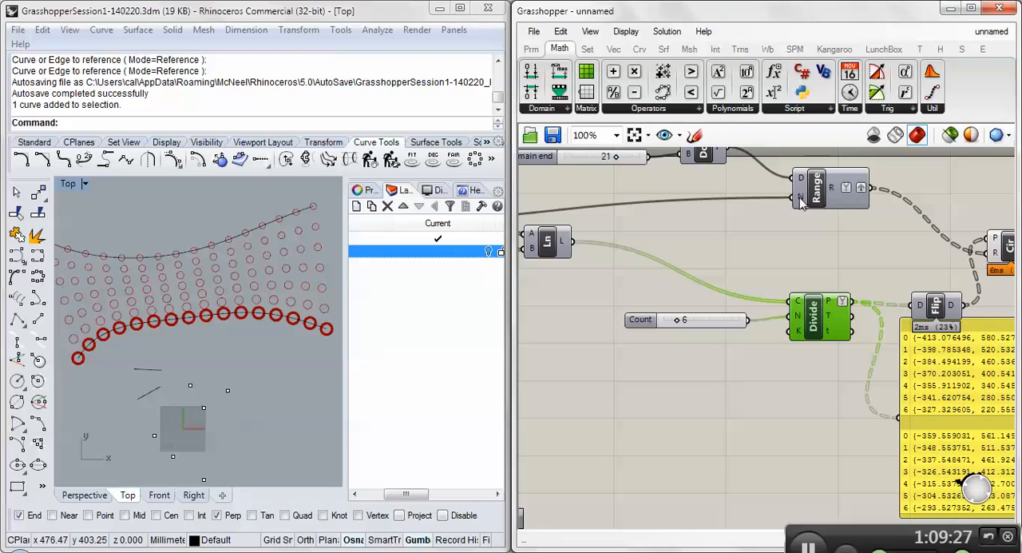
{"action": "mouse_move", "coordinate": [802, 204]}
{"action": "left_click_drag", "start_coordinate": [749, 319], "coordinate": [793, 209]}
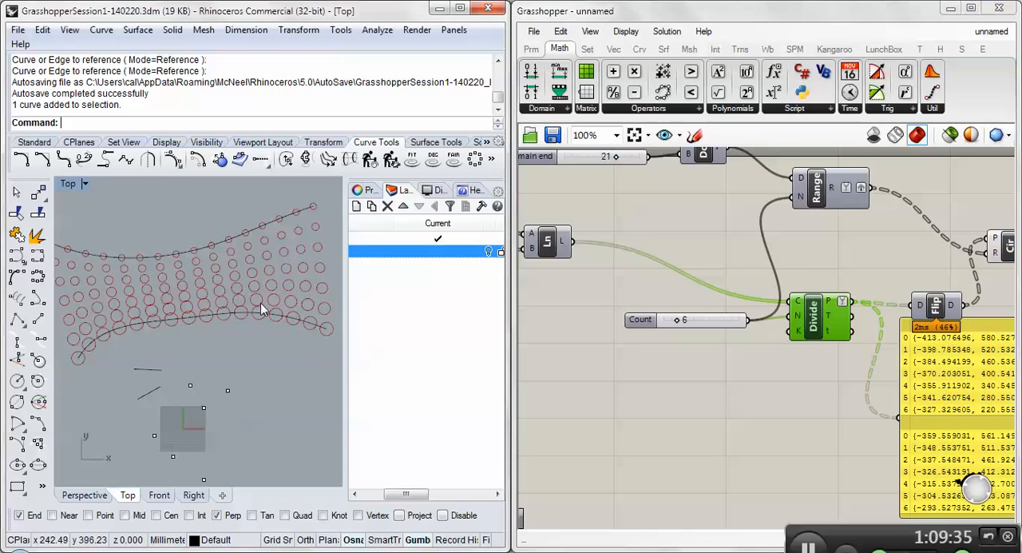
{"action": "scroll", "coordinate": [218, 316], "scroll_direction": "down", "scroll_amount": 3}
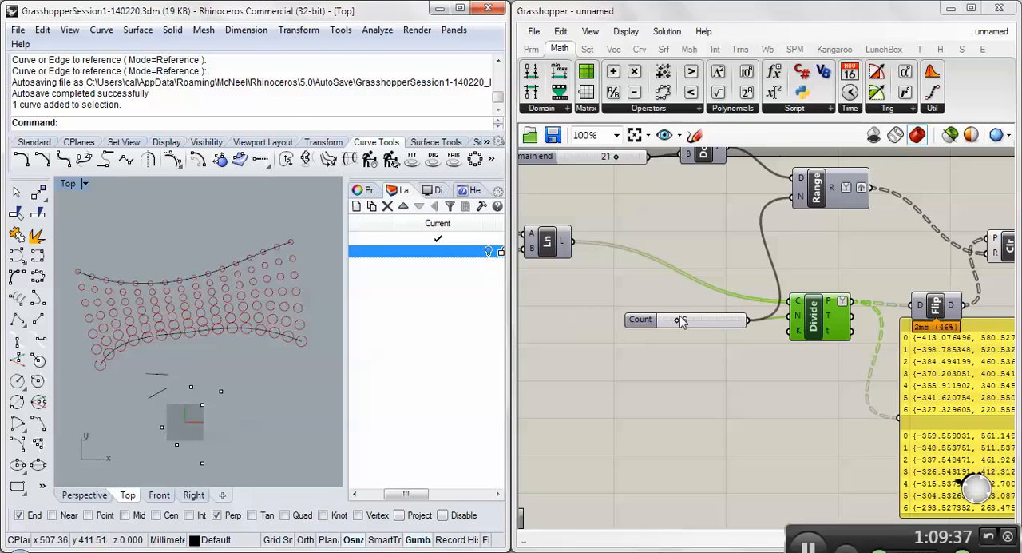
- Check the branch structure of the Range's R output and the domain supplied to its D input
{"action": "mouse_move", "coordinate": [680, 320]}
{"action": "left_mouse_down"}
{"action": "mouse_move", "coordinate": [694, 320]}
{"action": "mouse_move", "coordinate": [667, 322]}
{"action": "mouse_move", "coordinate": [678, 321]}
{"action": "left_mouse_up"}
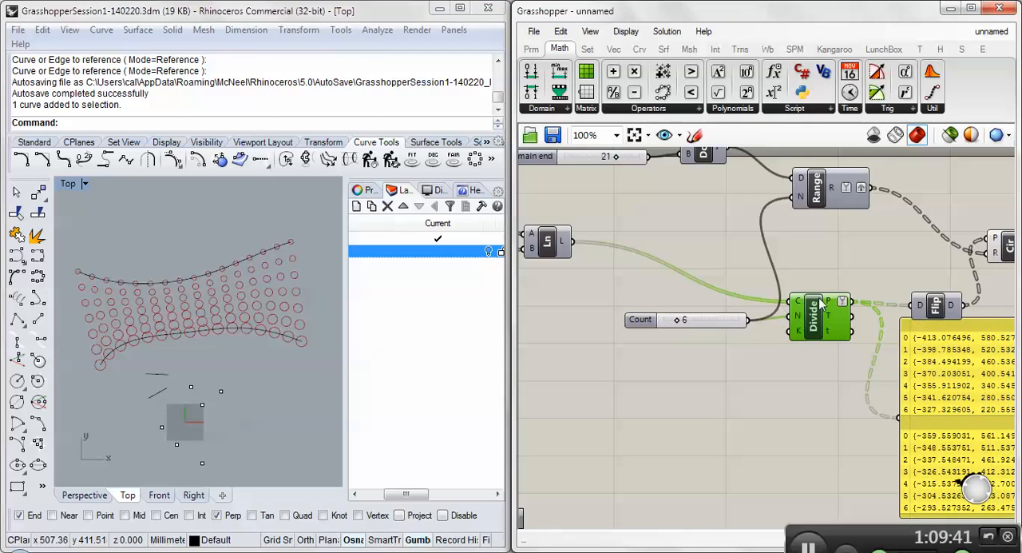
{"action": "mouse_move", "coordinate": [831, 190]}
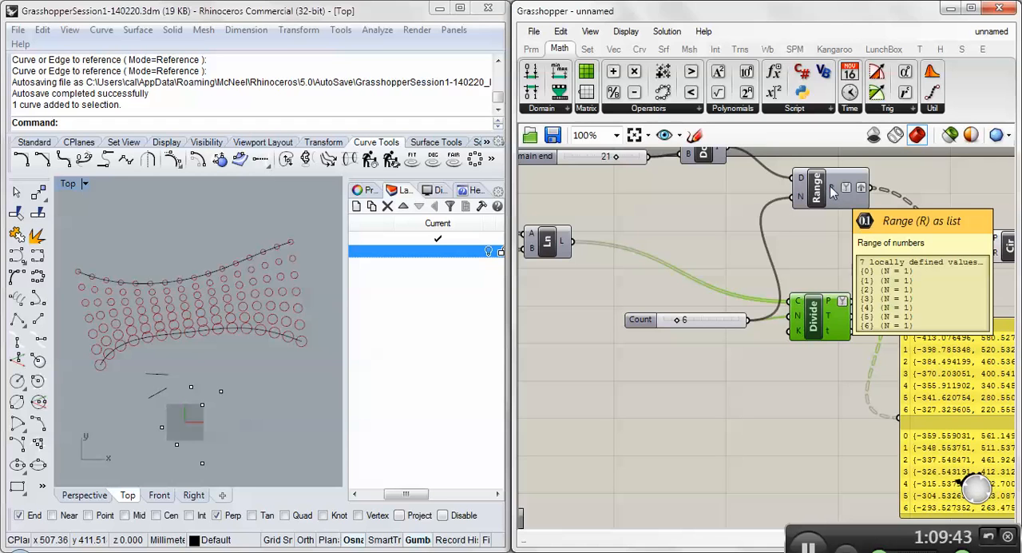
{"action": "mouse_move", "coordinate": [801, 179]}
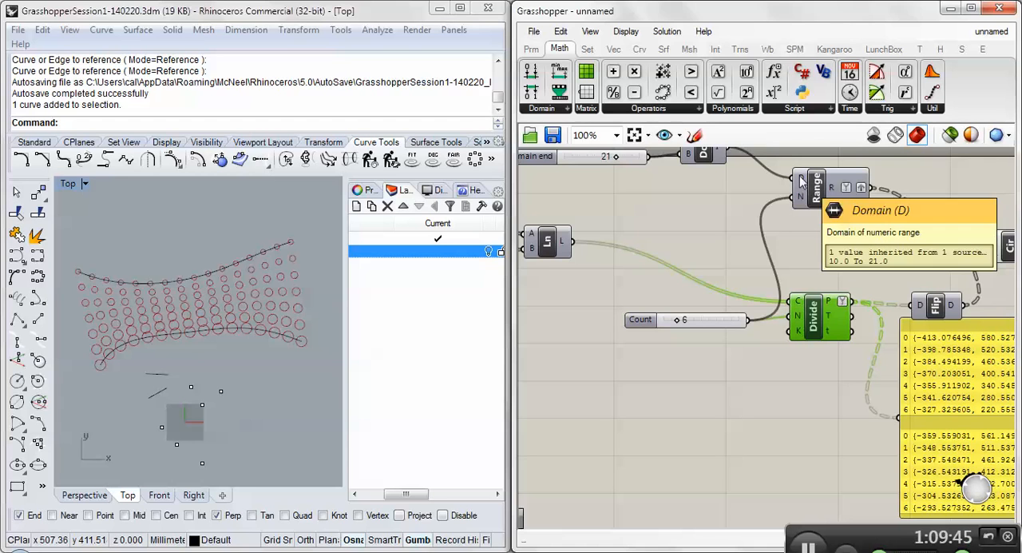
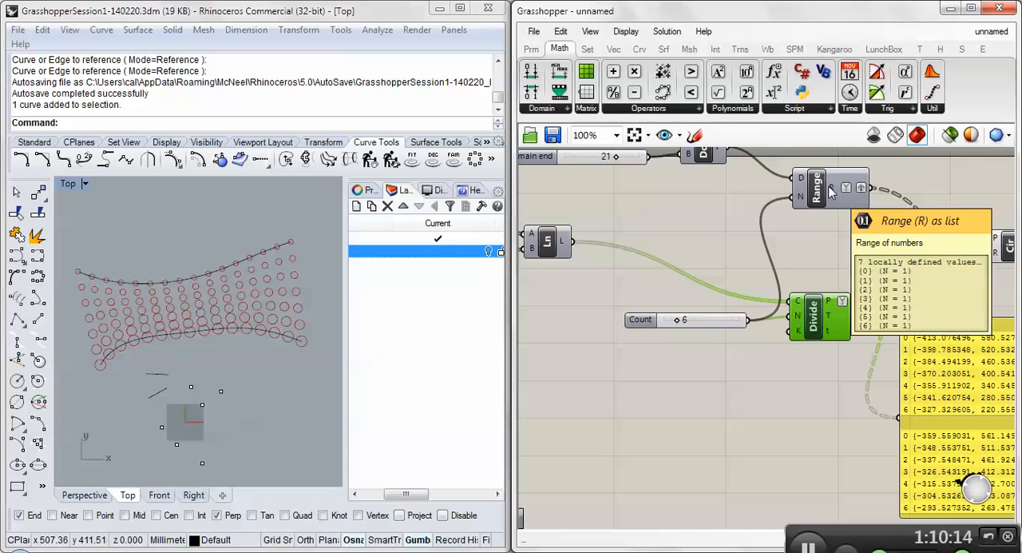
- Select the Circle component and review its point and radius connections within the whole definition
{"action": "right_click_drag", "start_coordinate": [817, 234], "coordinate": [729, 220]}
{"action": "left_click", "coordinate": [921, 232]}
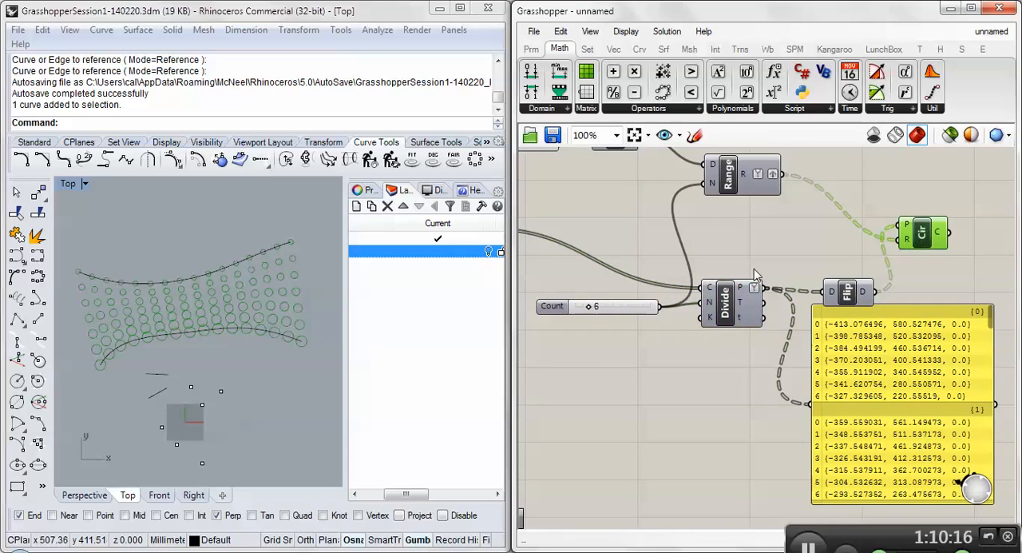
{"action": "right_click_drag", "start_coordinate": [754, 270], "coordinate": [721, 259]}
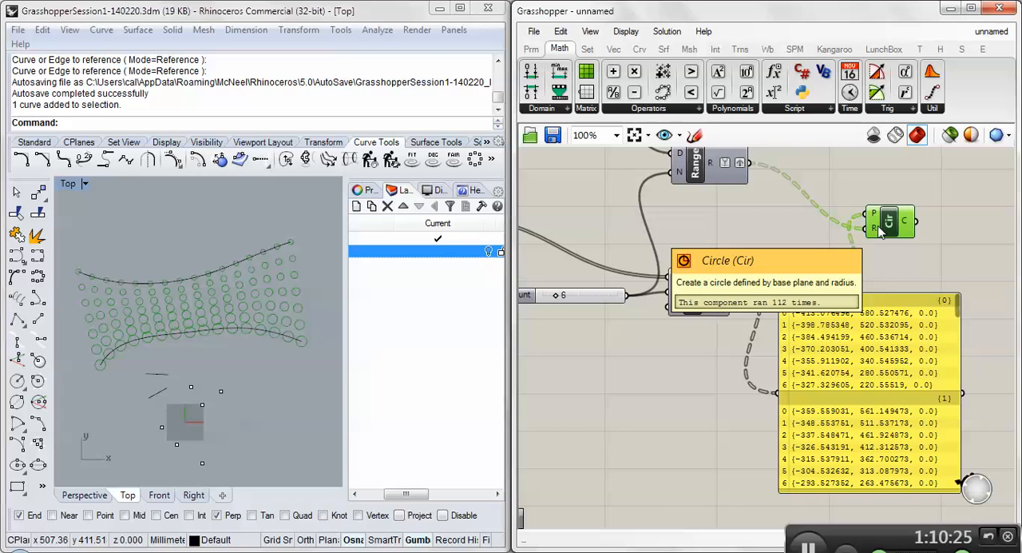
{"action": "right_click_drag", "start_coordinate": [782, 210], "coordinate": [819, 233]}
{"action": "scroll", "coordinate": [808, 232], "scroll_direction": "down", "scroll_amount": 7}
{"action": "scroll", "coordinate": [637, 269], "scroll_direction": "up", "scroll_amount": 1}
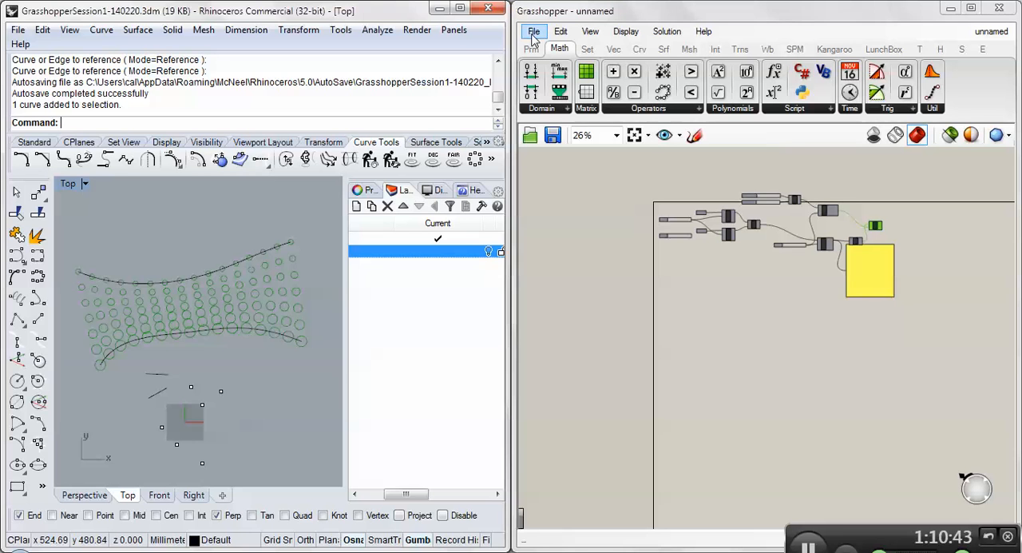
- Save the Grasshopper definition as Class2Data
{"action": "left_click", "coordinate": [552, 138]}
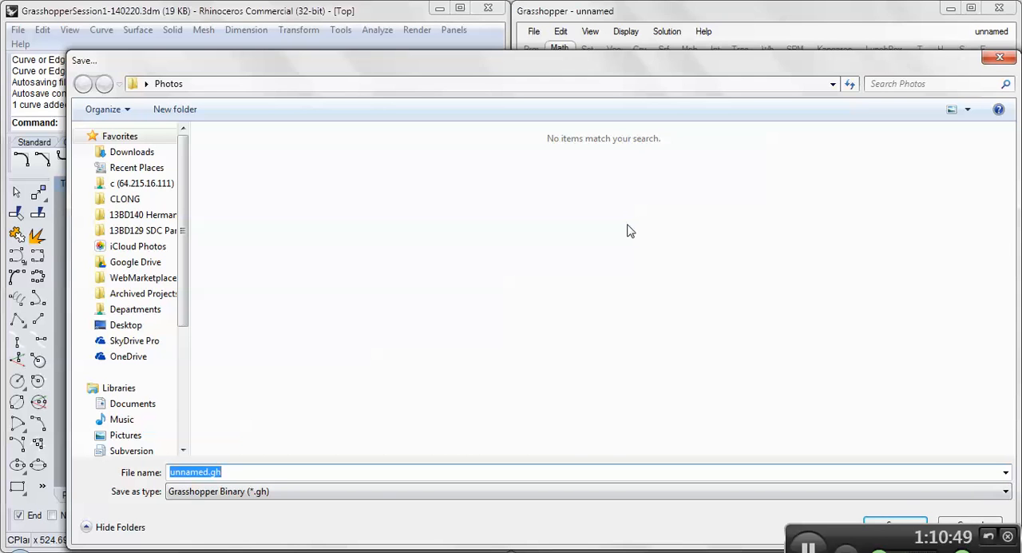
{"action": "type", "text": "Clas"}
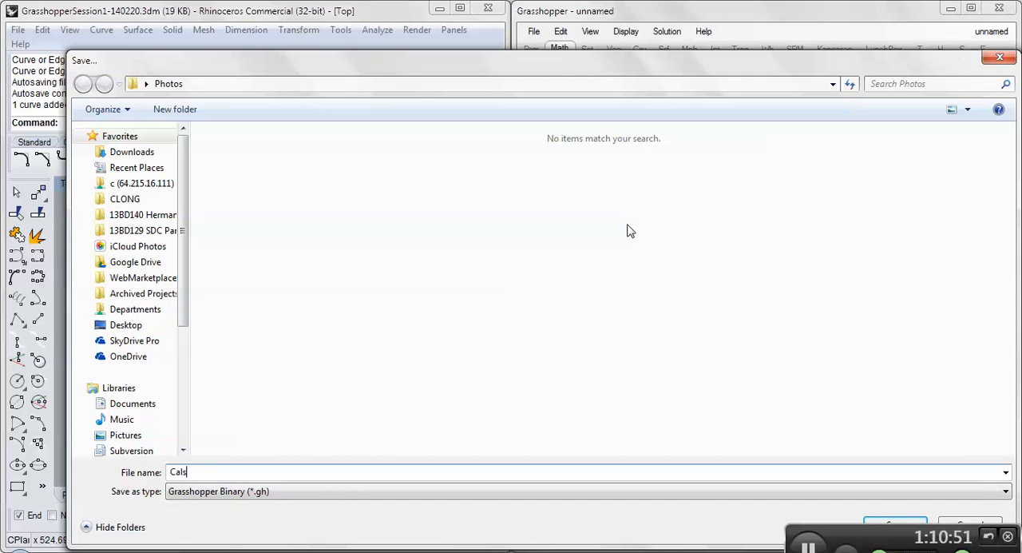
{"action": "type", "text": "s@Data"}
{"action": "key", "text": "BackSpace"}
{"action": "key", "text": "BackSpace"}
{"action": "key", "text": "BackSpace"}
{"action": "key", "text": "Return"}
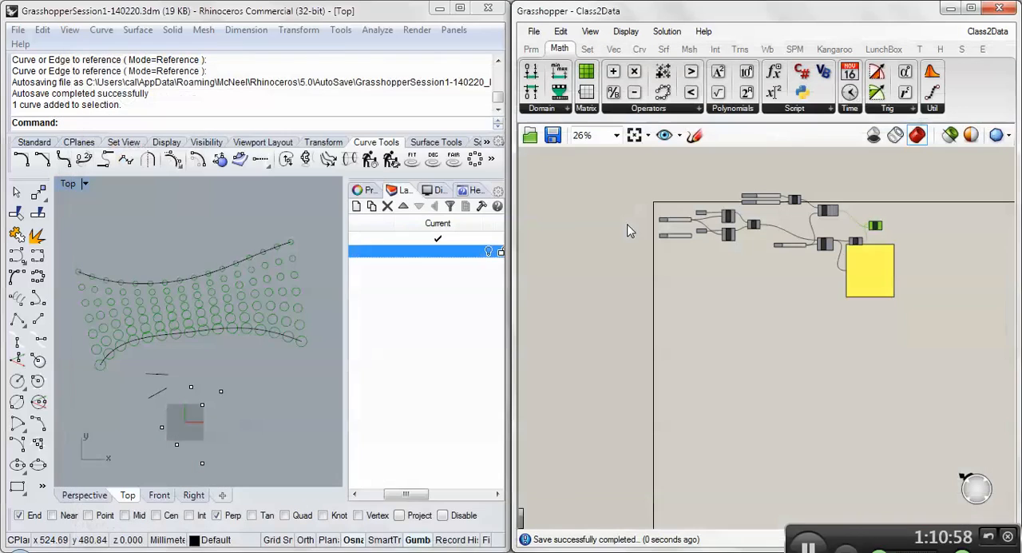
- Save the Rhino model to the Desktop under the new name GrasshopperSession2-140225.3dm
{"action": "left_click", "coordinate": [18, 30]}
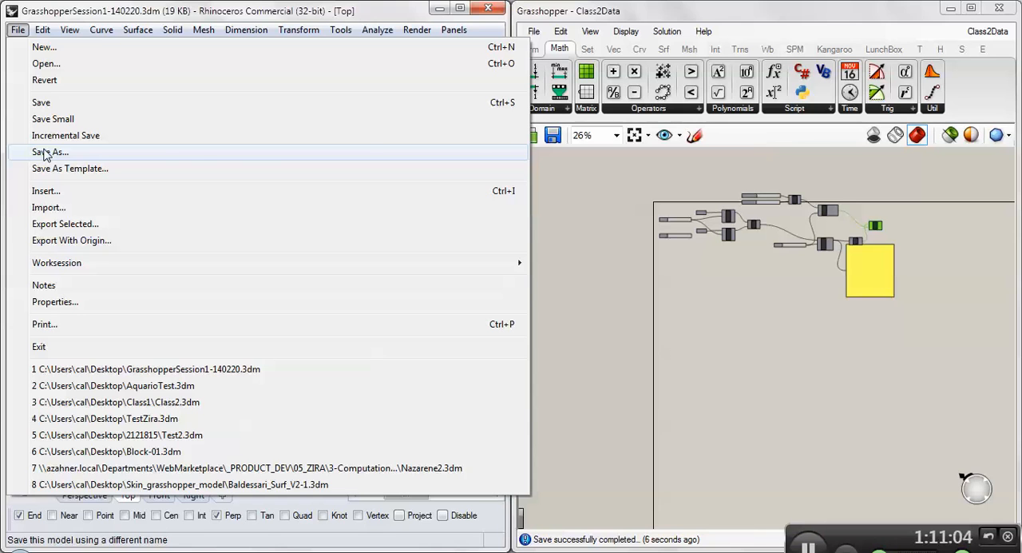
{"action": "left_click", "coordinate": [45, 153]}
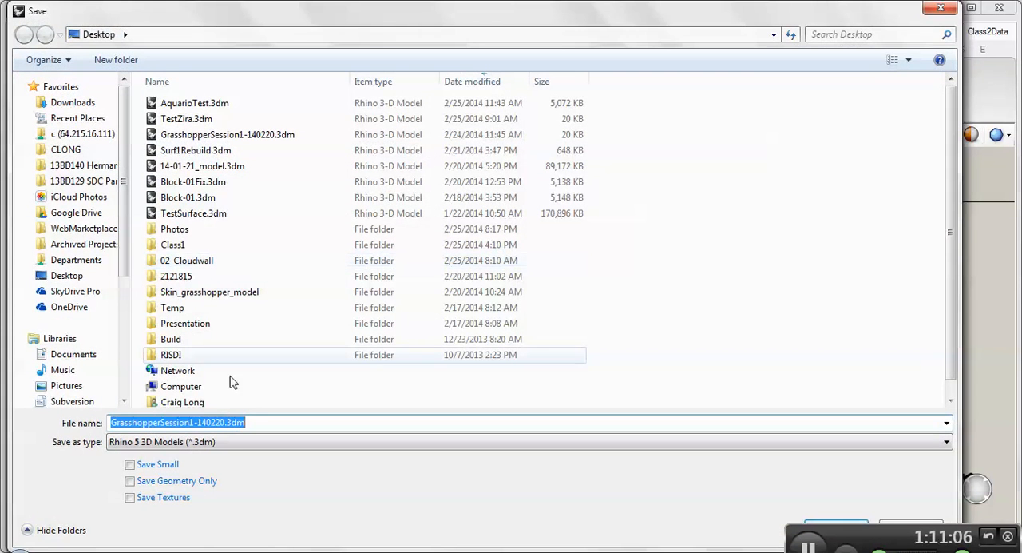
{"action": "left_click", "coordinate": [197, 423]}
{"action": "key", "text": "BackSpace"}
{"action": "type", "text": "2"}
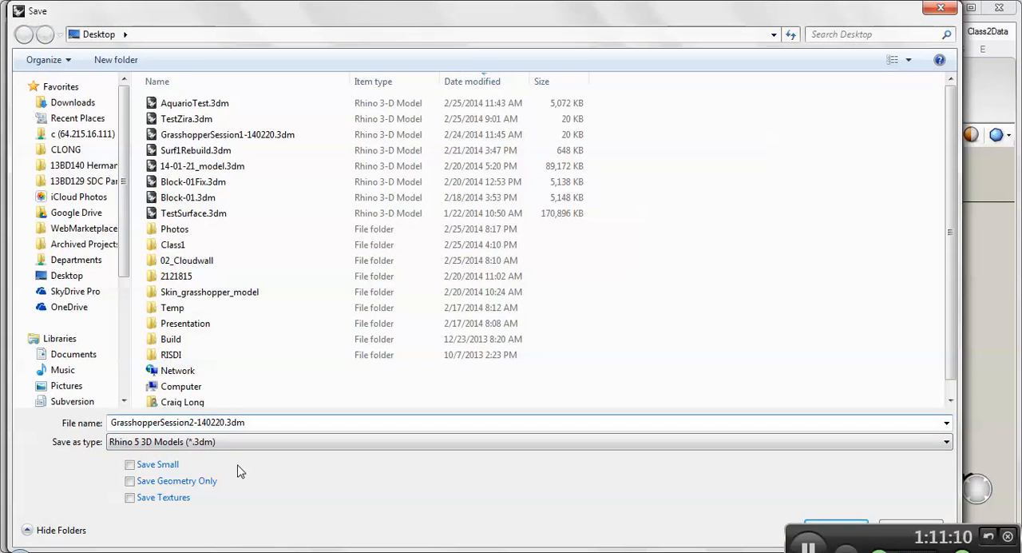
{"action": "key", "text": "BackSpace"}
{"action": "key", "text": "BackSpace"}
{"action": "type", "text": "26"}
{"action": "key", "text": "Return"}
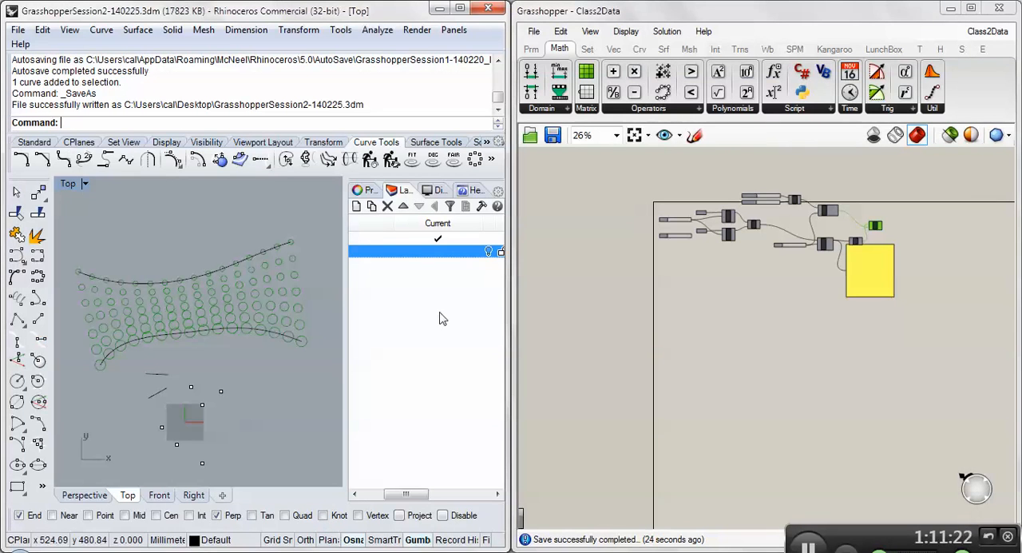
- Start a new empty Grasshopper document
{"action": "right_click_drag", "start_coordinate": [162, 340], "coordinate": [121, 366]}
{"action": "scroll", "coordinate": [165, 384], "scroll_direction": "down", "scroll_amount": 3}
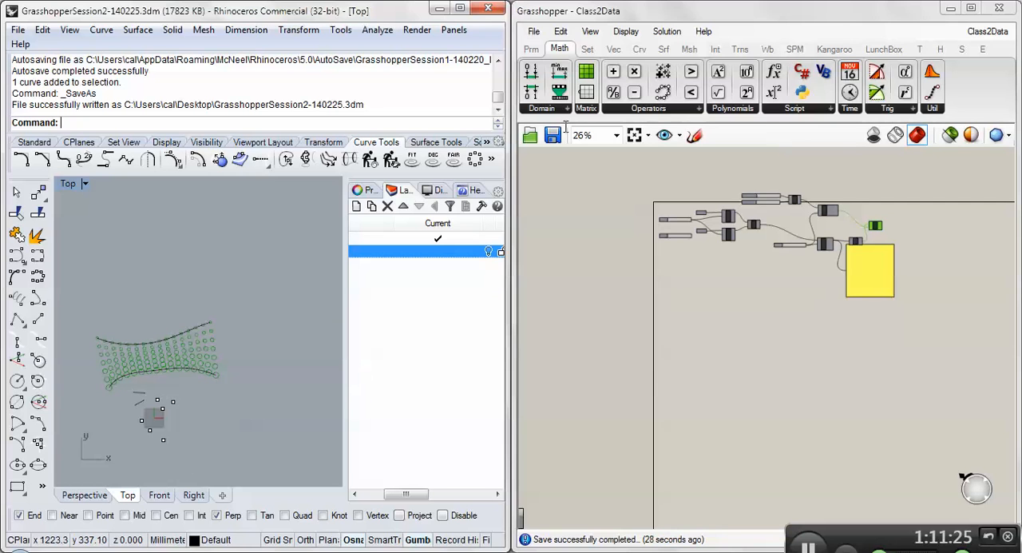
{"action": "left_click", "coordinate": [534, 34]}
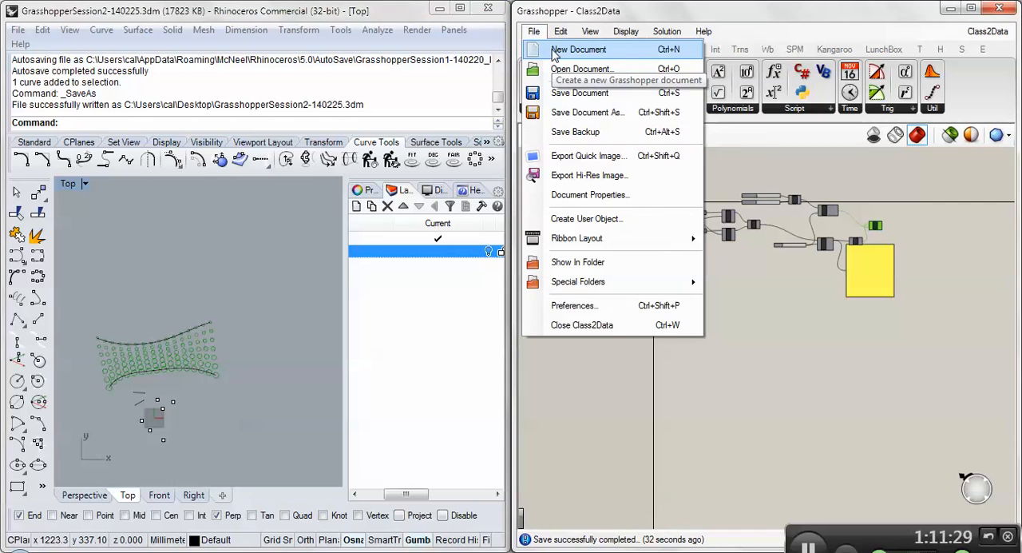
{"action": "left_click", "coordinate": [556, 51]}
- Create a new Rhino model without a template and maximize the Top viewport
{"action": "left_click", "coordinate": [18, 29]}
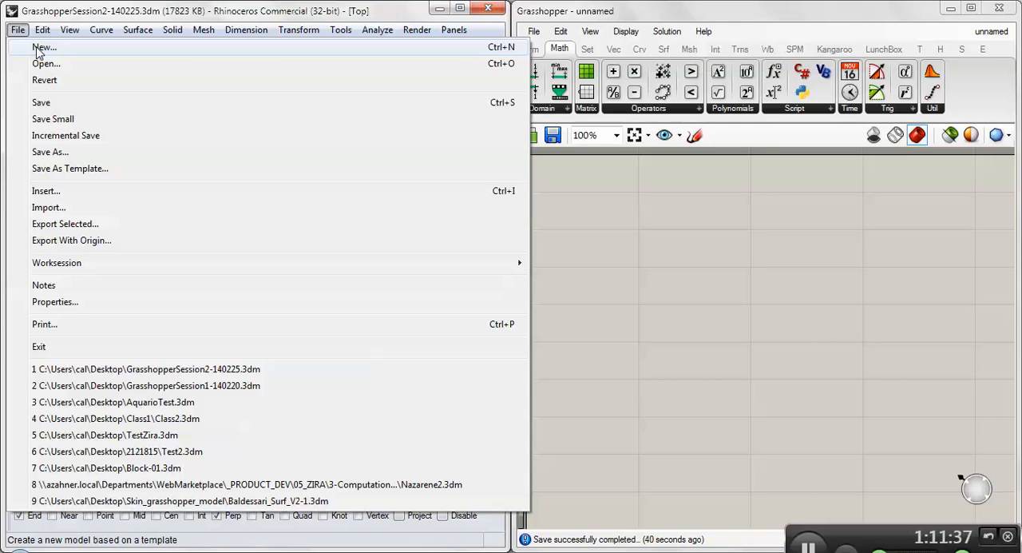
{"action": "left_click", "coordinate": [40, 48]}
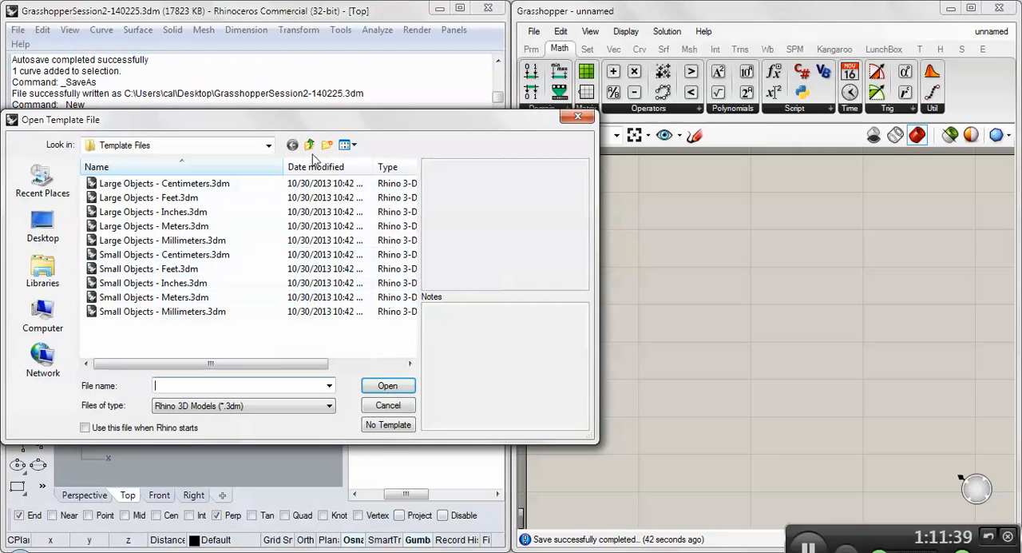
{"action": "left_click", "coordinate": [384, 430]}
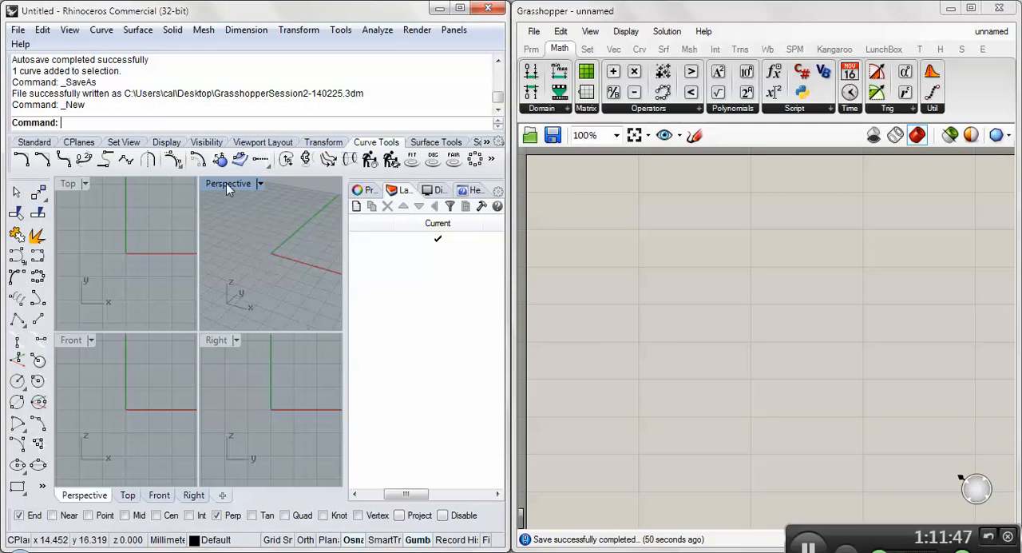
{"action": "double_click", "coordinate": [68, 184]}
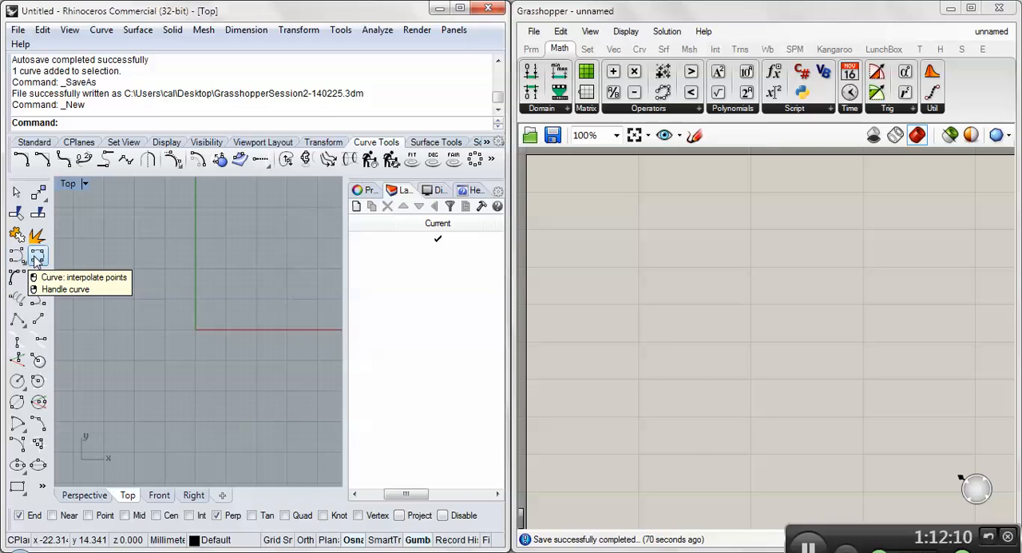
- Draw a degree-3 interpolated curve through eight points as a large round loop around the origin, leaving a gap at its upper end
{"action": "left_click", "coordinate": [35, 258]}
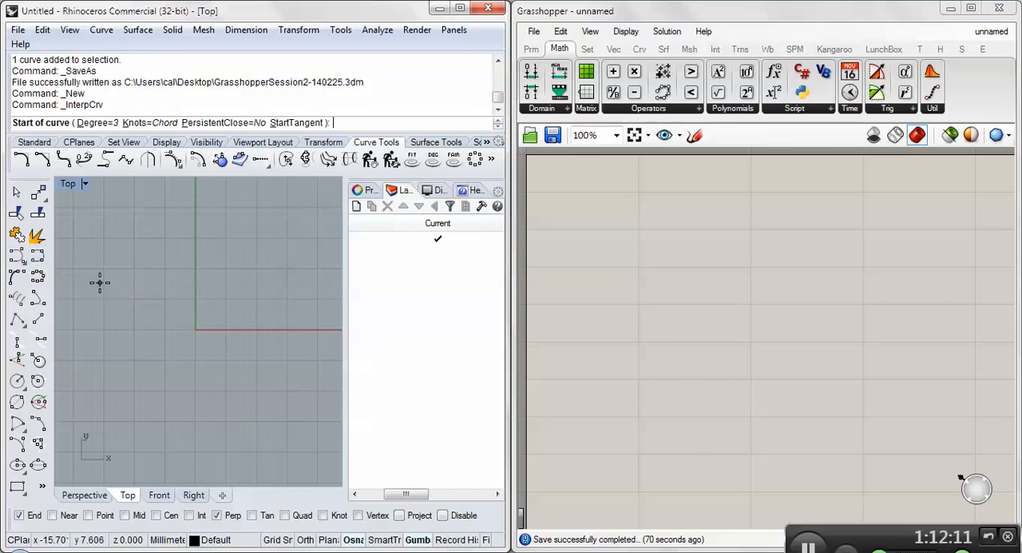
{"action": "left_click", "coordinate": [191, 218]}
{"action": "left_click", "coordinate": [128, 265]}
{"action": "left_click", "coordinate": [86, 338]}
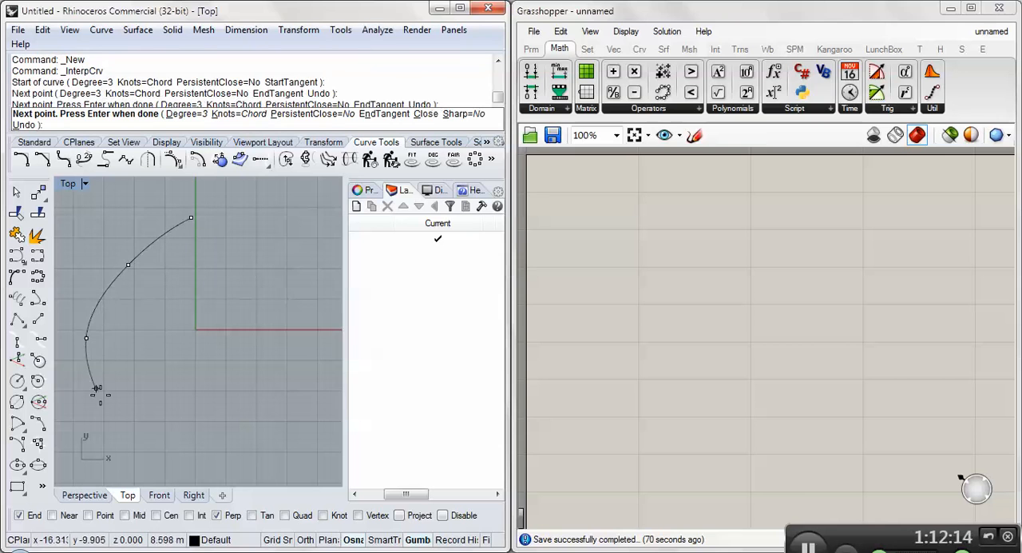
{"action": "left_click", "coordinate": [111, 418]}
{"action": "scroll", "coordinate": [121, 428], "scroll_direction": "down", "scroll_amount": 8}
{"action": "left_click", "coordinate": [154, 449]}
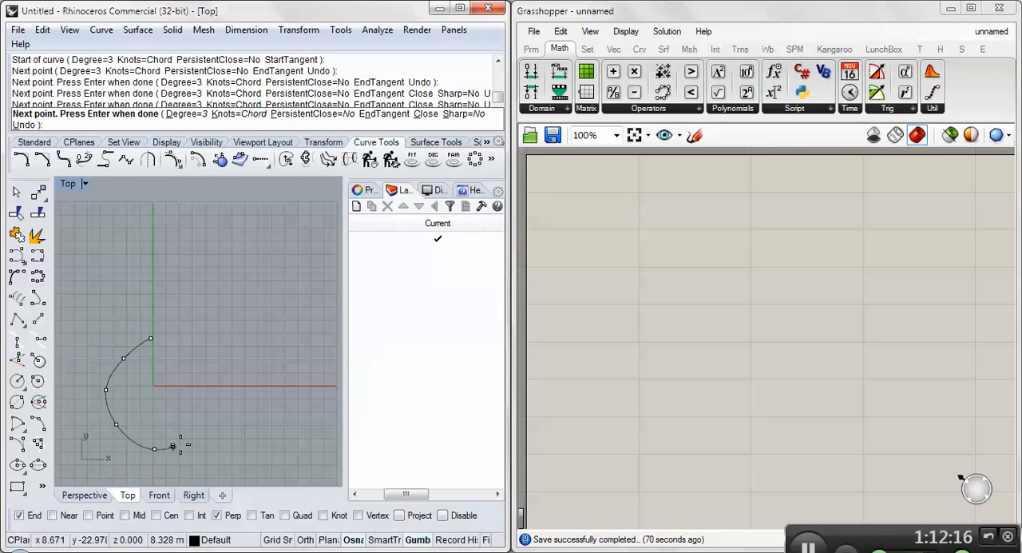
{"action": "left_click", "coordinate": [204, 426]}
{"action": "left_click", "coordinate": [212, 376]}
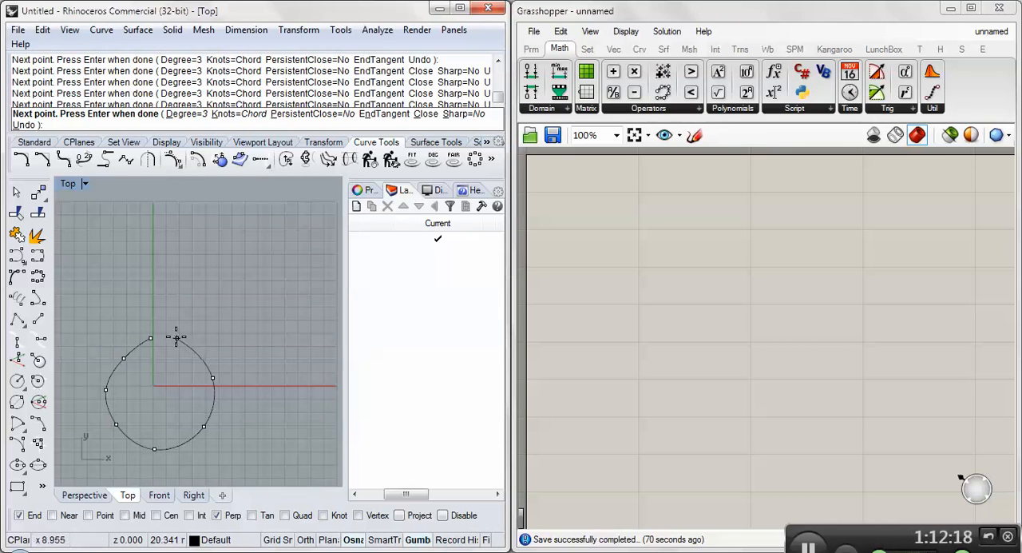
{"action": "left_click", "coordinate": [174, 336]}
{"action": "key", "text": "Return"}
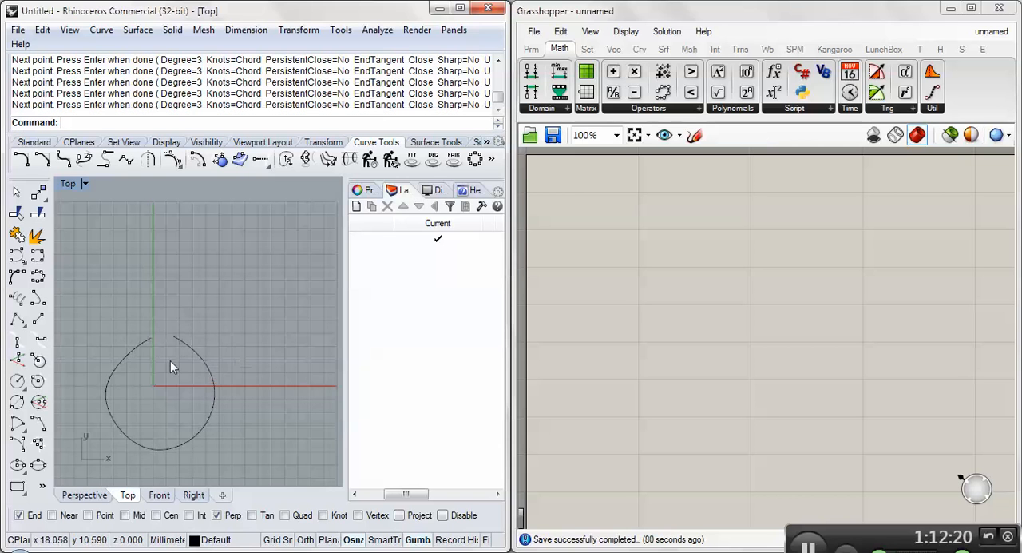
- Draw a second interpolated curve through six points inside the first loop, leaving its upper end open as well
{"action": "right_click_drag", "start_coordinate": [153, 396], "coordinate": [146, 300]}
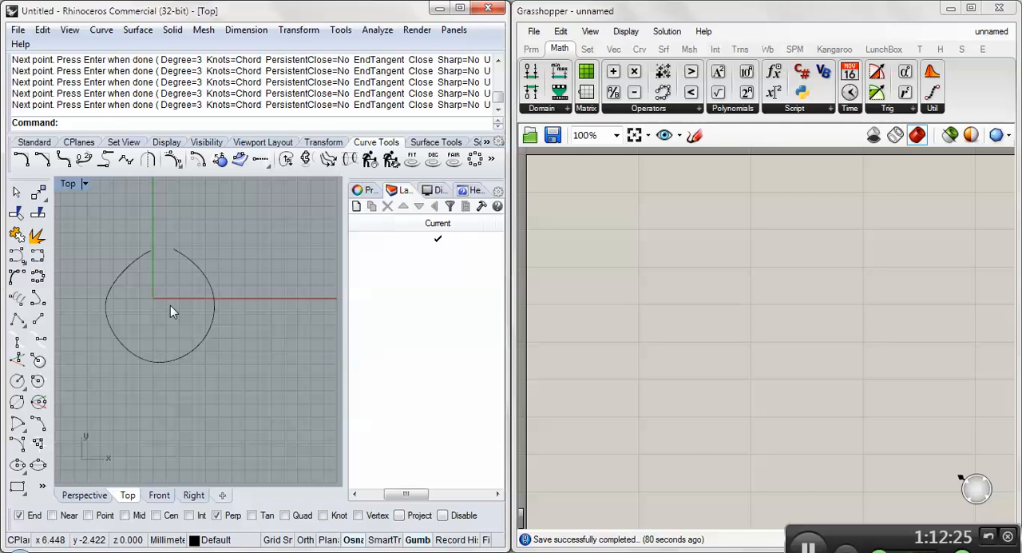
{"action": "left_click", "coordinate": [17, 276]}
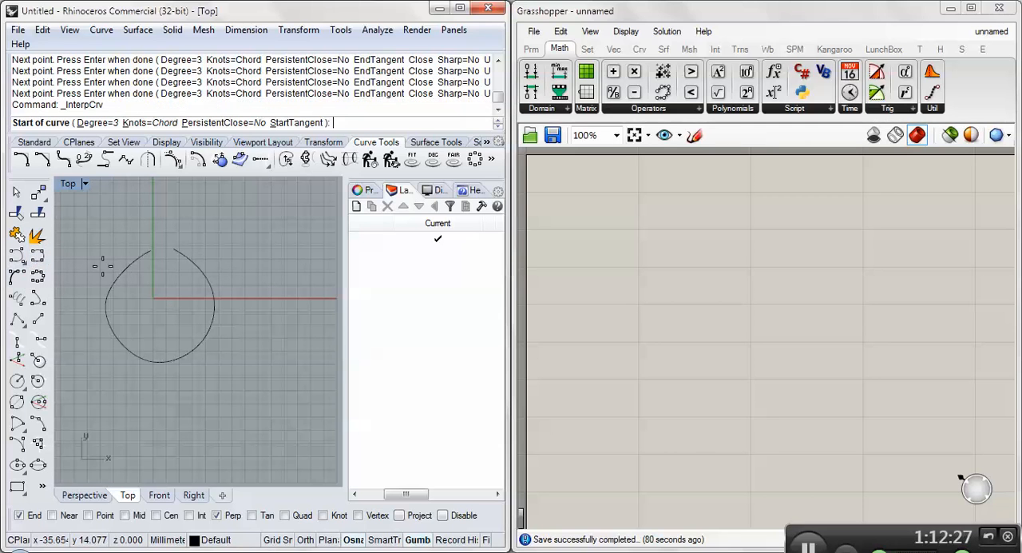
{"action": "left_click", "coordinate": [151, 262]}
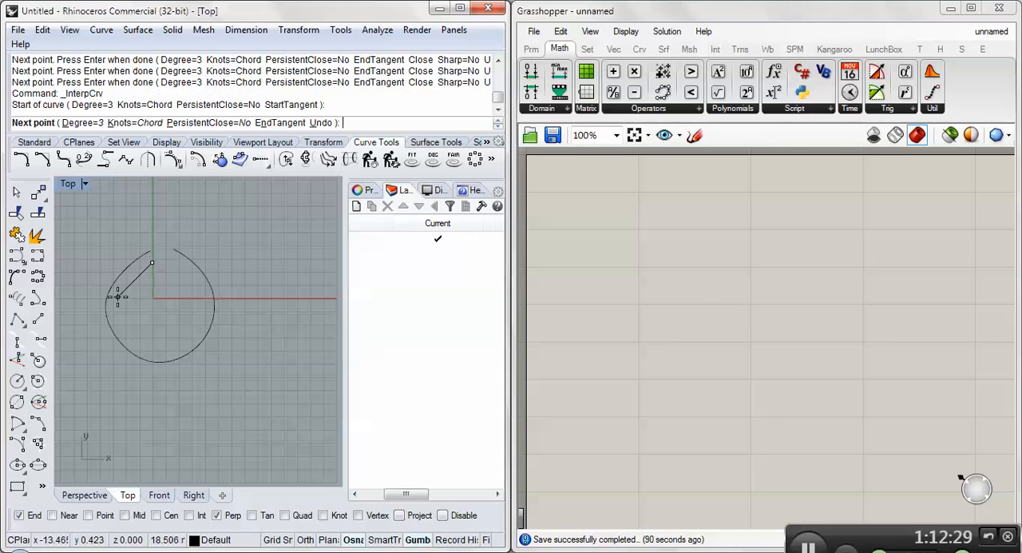
{"action": "left_click", "coordinate": [117, 297]}
{"action": "left_click", "coordinate": [140, 344]}
{"action": "left_click", "coordinate": [178, 341]}
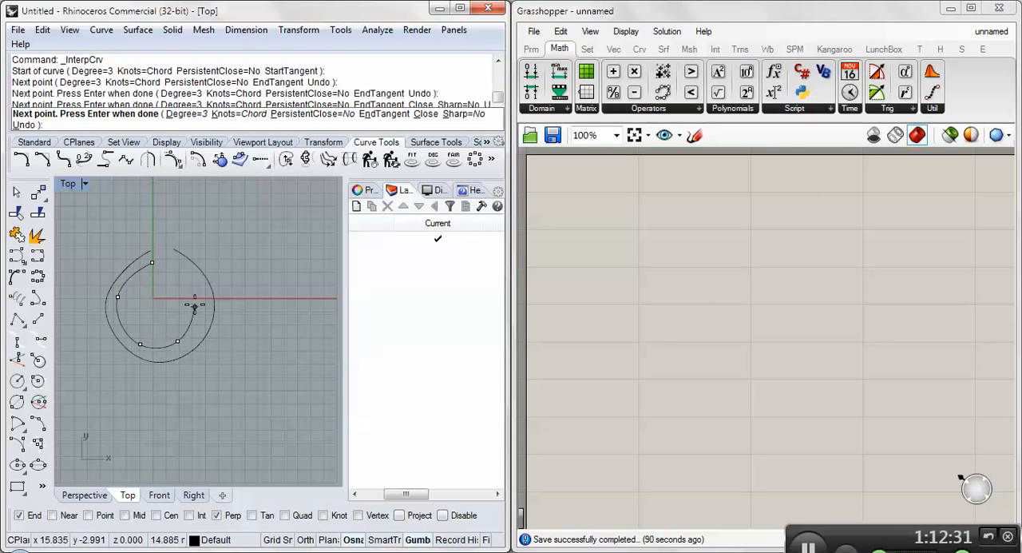
{"action": "left_click", "coordinate": [194, 305]}
{"action": "left_click", "coordinate": [168, 261]}
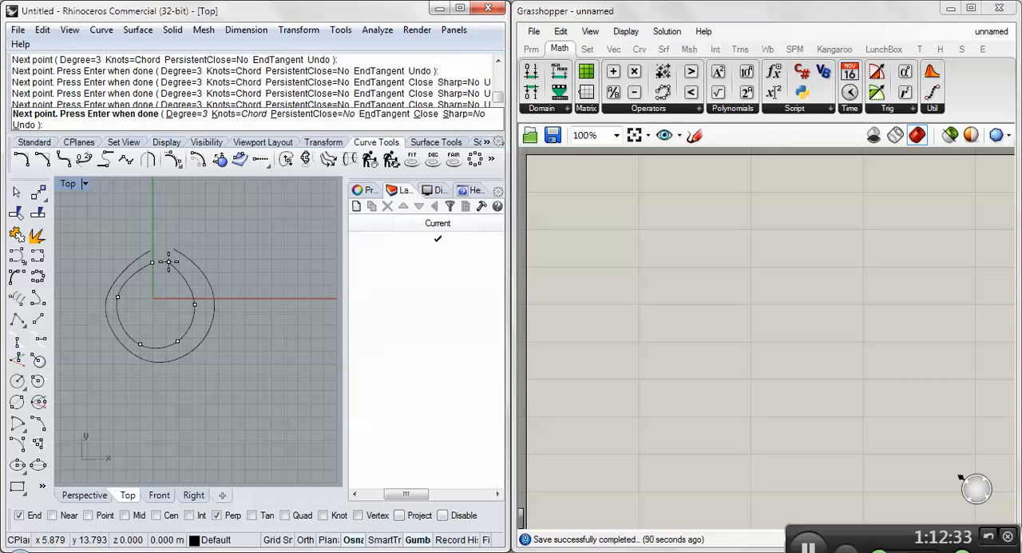
{"action": "key", "text": "Return"}
- Draw a third, teardrop-shaped interpolated curve through seven points inside the second loop, with its open ends near the gap
{"action": "scroll", "coordinate": [128, 294], "scroll_direction": "up", "scroll_amount": 2}
{"action": "key", "text": "Return"}
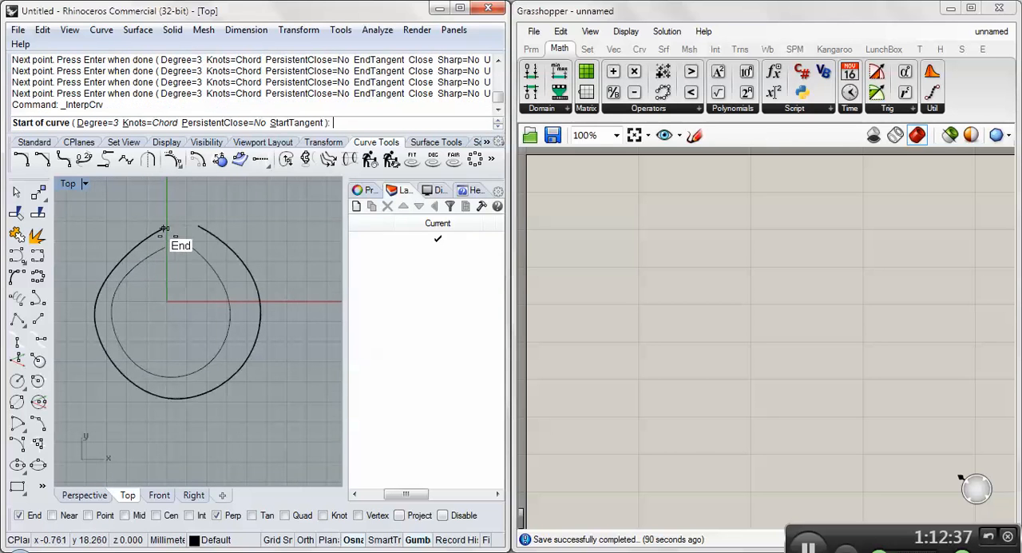
{"action": "scroll", "coordinate": [165, 232], "scroll_direction": "up", "scroll_amount": 2}
{"action": "left_click", "coordinate": [169, 237]}
{"action": "scroll", "coordinate": [166, 238], "scroll_direction": "down", "scroll_amount": 1}
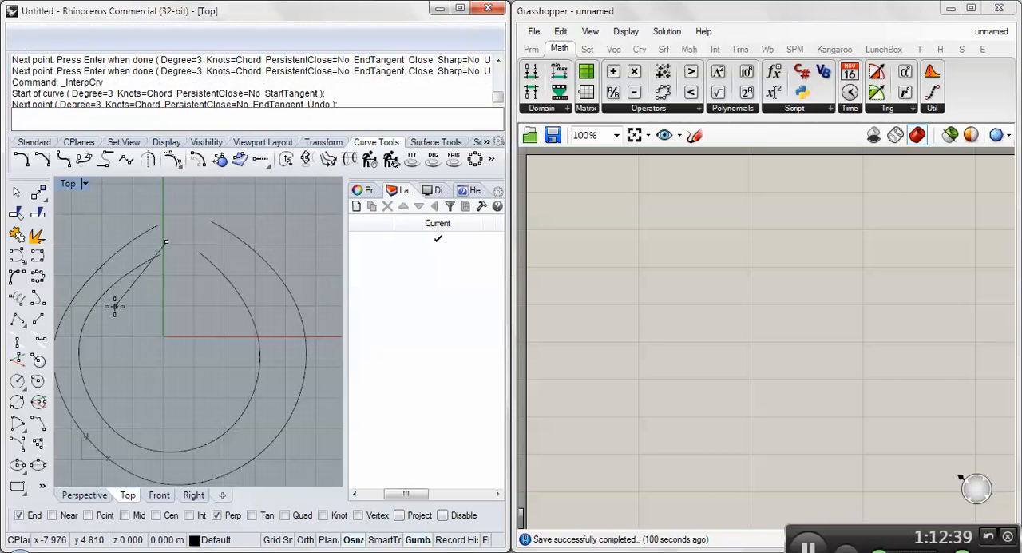
{"action": "left_click", "coordinate": [114, 305]}
{"action": "left_click", "coordinate": [108, 386]}
{"action": "left_click", "coordinate": [180, 416]}
{"action": "left_click", "coordinate": [218, 361]}
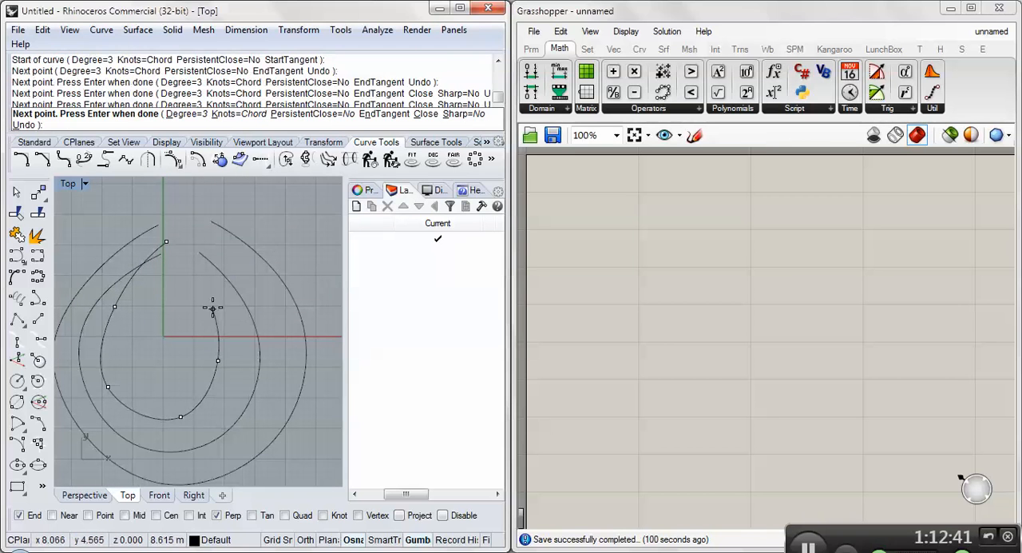
{"action": "left_click", "coordinate": [212, 308]}
{"action": "left_click", "coordinate": [188, 235]}
{"action": "key", "text": "Return"}
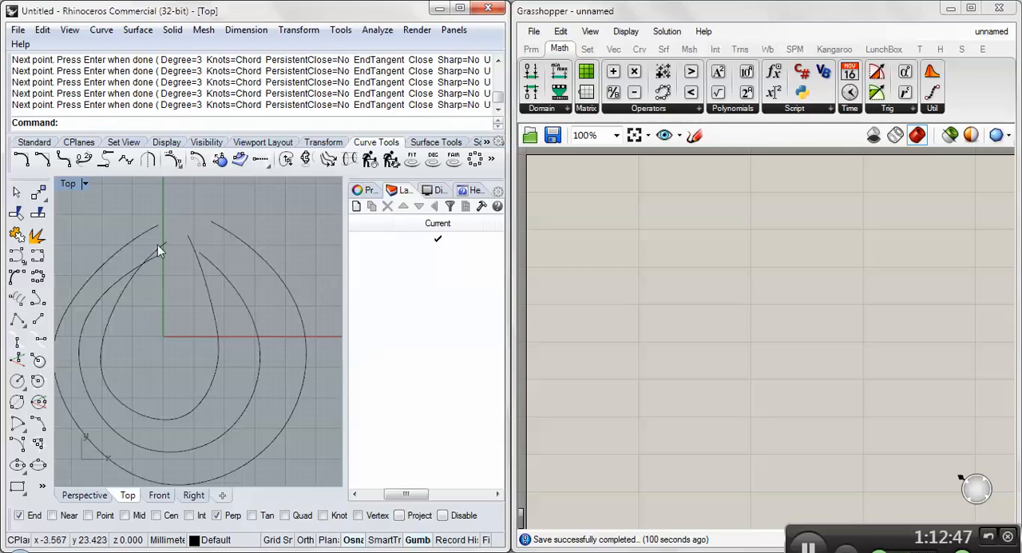
- Select the inner, middle and outer curves one after another to examine them, and clear the selection
{"action": "scroll", "coordinate": [230, 285], "scroll_direction": "down", "scroll_amount": 3}
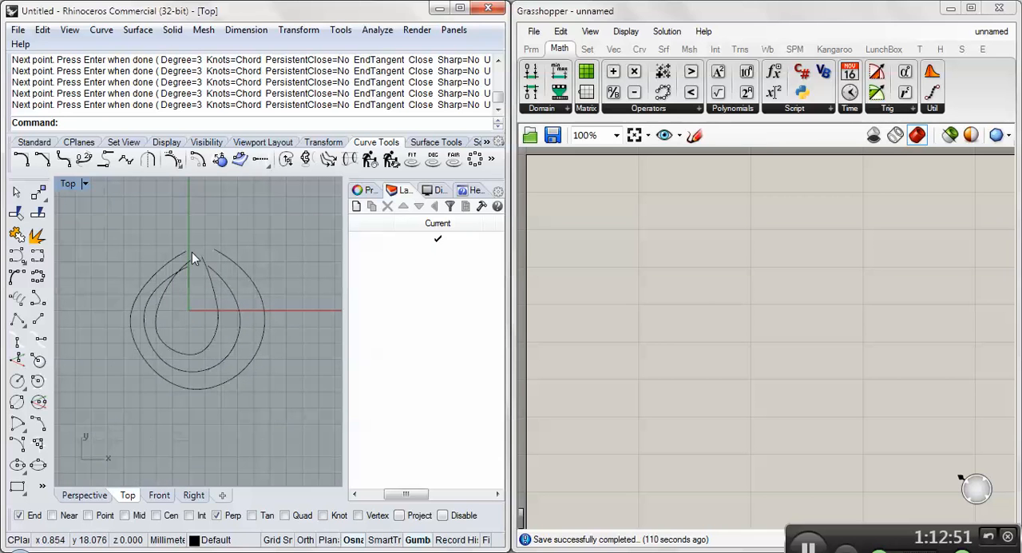
{"action": "scroll", "coordinate": [235, 263], "scroll_direction": "down", "scroll_amount": 1}
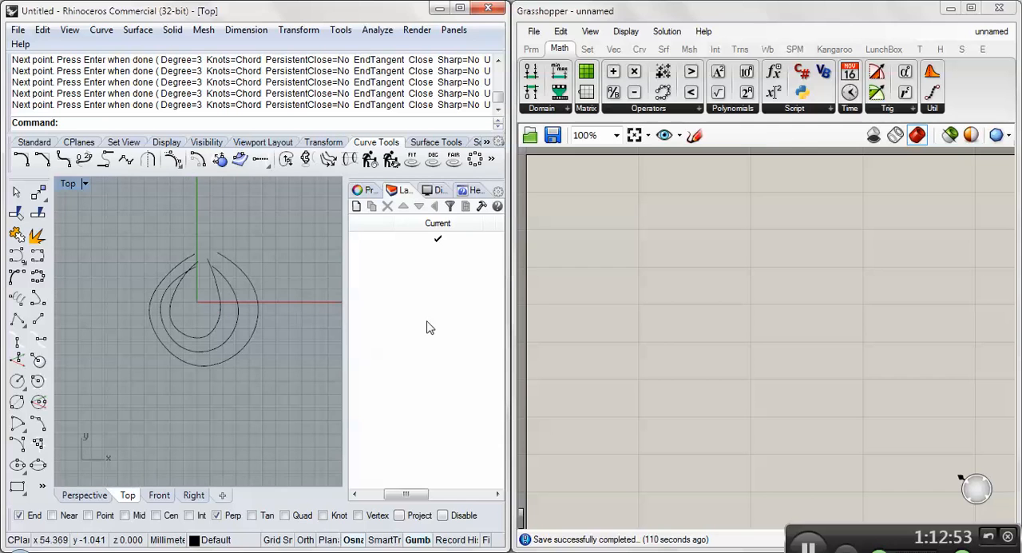
{"action": "left_click", "coordinate": [207, 333]}
{"action": "left_click", "coordinate": [215, 352]}
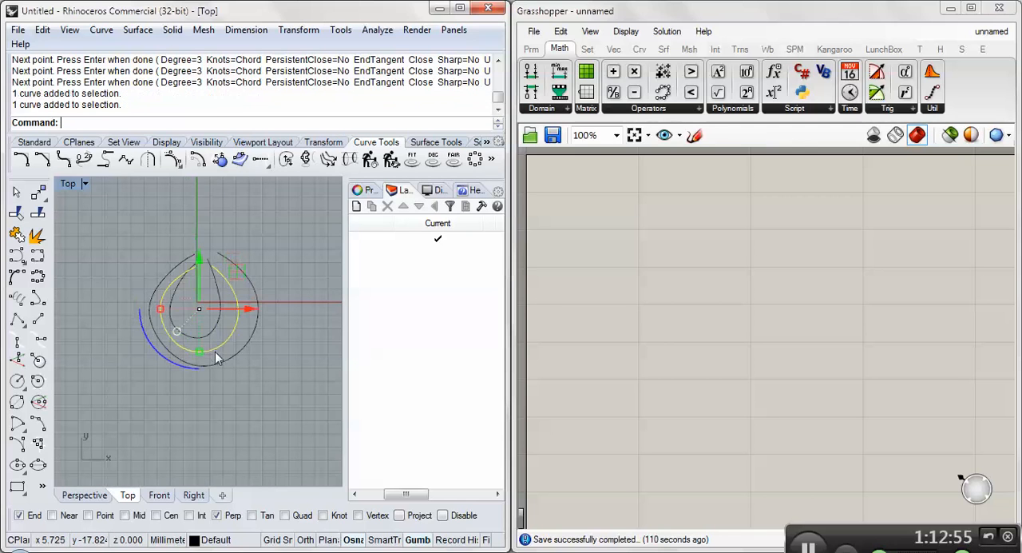
{"action": "left_click", "coordinate": [216, 358]}
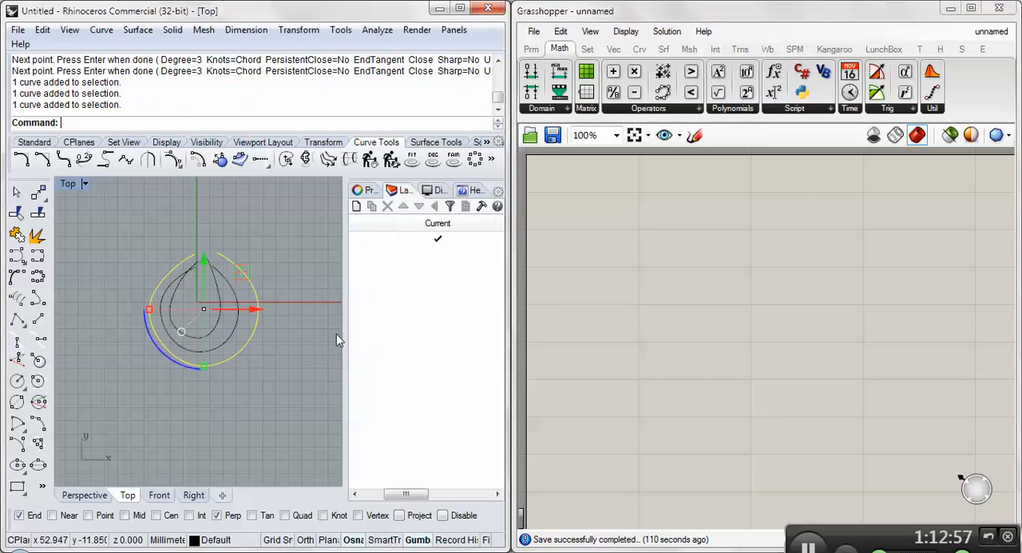
{"action": "left_click", "coordinate": [301, 347]}
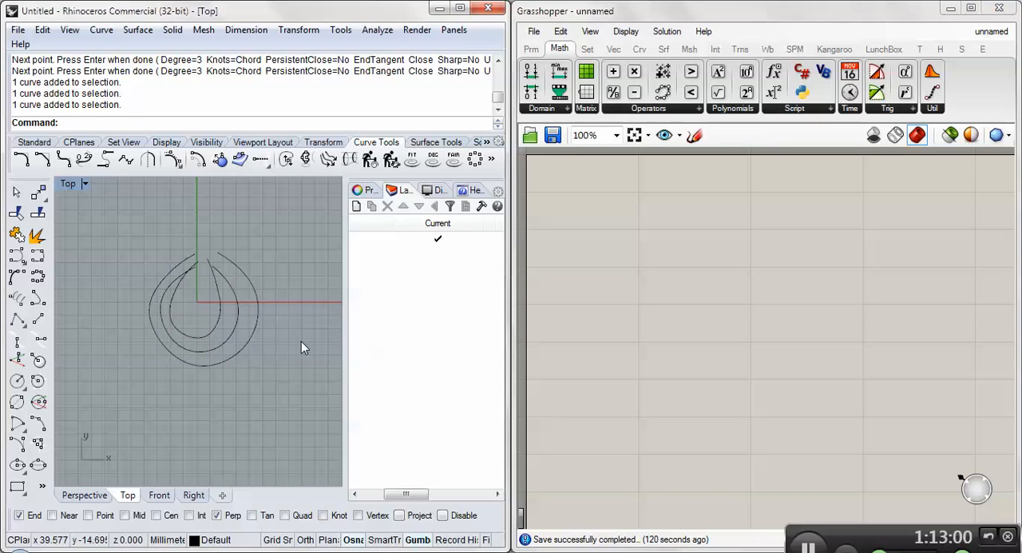
- Place three Curve parameters on the empty Grasshopper canvas and arrange them in an evenly spaced vertical column
{"action": "left_click", "coordinate": [533, 49]}
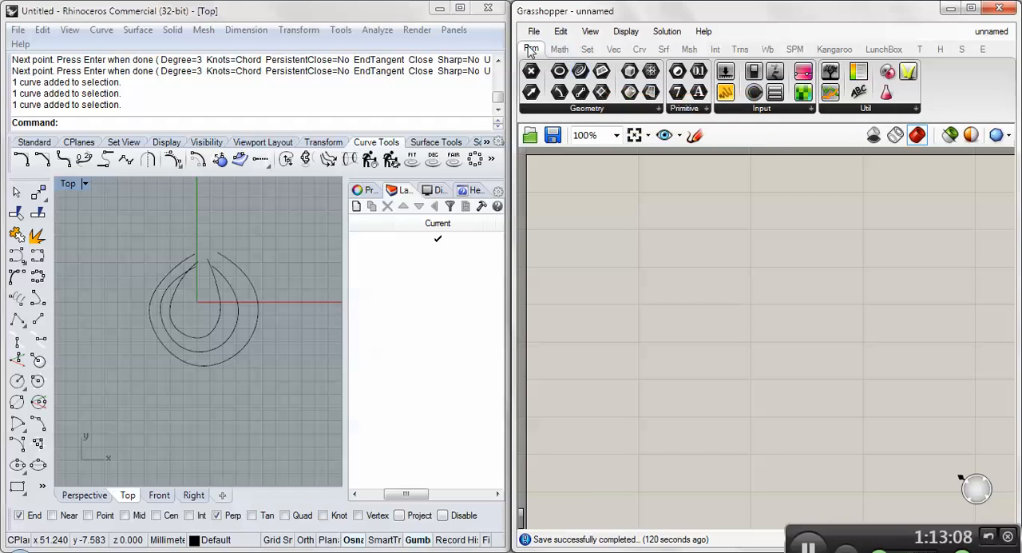
{"action": "mouse_move", "coordinate": [530, 50]}
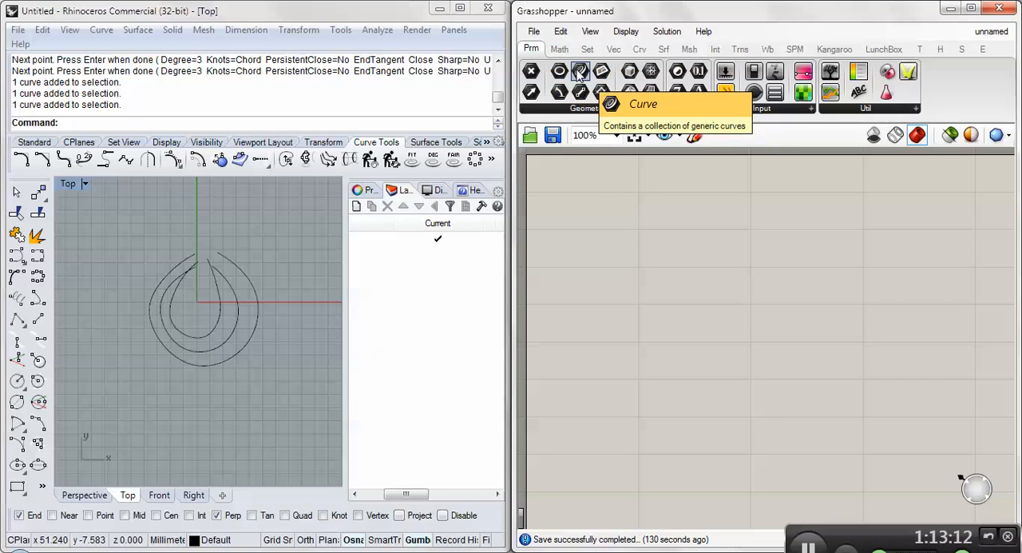
{"action": "left_click_drag", "start_coordinate": [581, 72], "coordinate": [647, 180]}
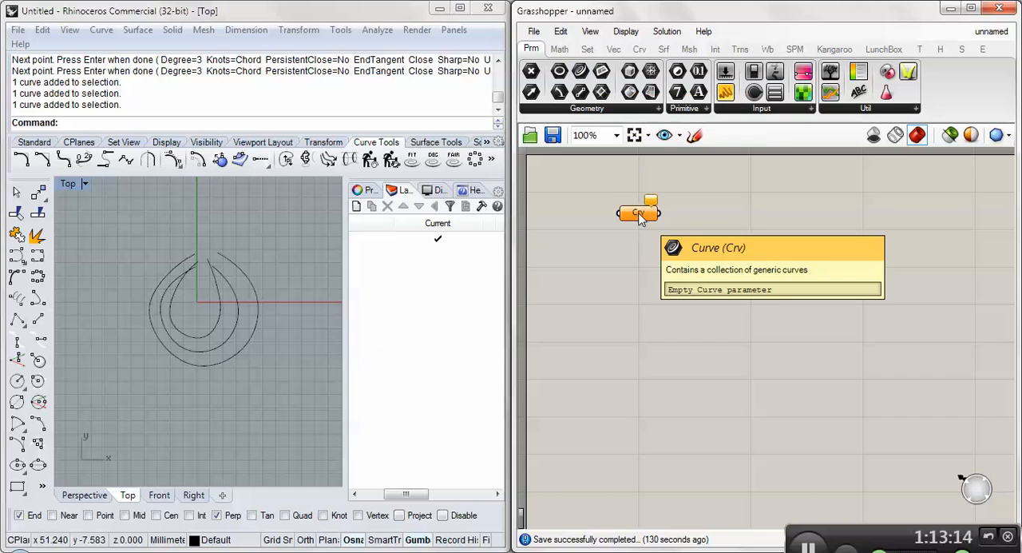
{"action": "left_click_drag", "start_coordinate": [580, 72], "coordinate": [632, 266]}
{"action": "left_click_drag", "start_coordinate": [581, 72], "coordinate": [628, 327]}
{"action": "left_click_drag", "start_coordinate": [635, 271], "coordinate": [635, 255]}
{"action": "left_click_drag", "start_coordinate": [627, 324], "coordinate": [634, 302]}
{"action": "left_click_drag", "start_coordinate": [631, 264], "coordinate": [632, 261]}
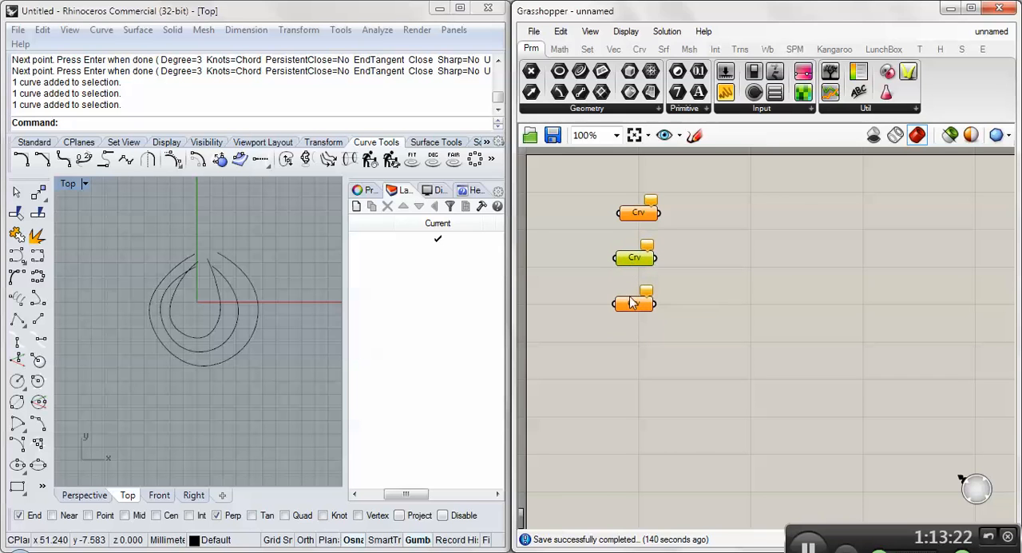
{"action": "left_click_drag", "start_coordinate": [630, 299], "coordinate": [632, 296]}
{"action": "left_click", "coordinate": [690, 276]}
- Try to reference the nested Rhino curves in the Curve parameters one after another, one curve per parameter
{"action": "left_click", "coordinate": [635, 257]}
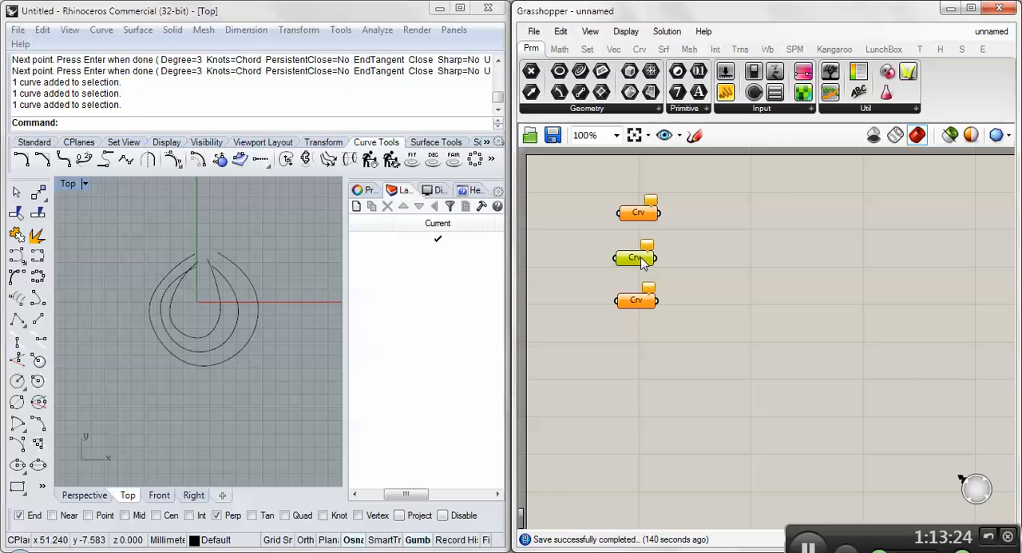
{"action": "left_click", "coordinate": [254, 285]}
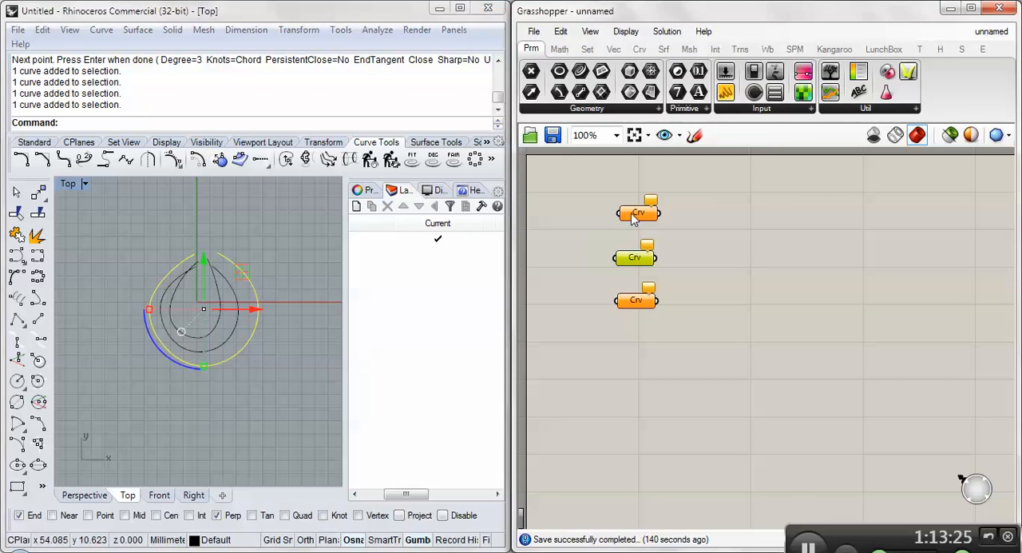
{"action": "left_click", "coordinate": [321, 261]}
{"action": "right_click", "coordinate": [642, 257]}
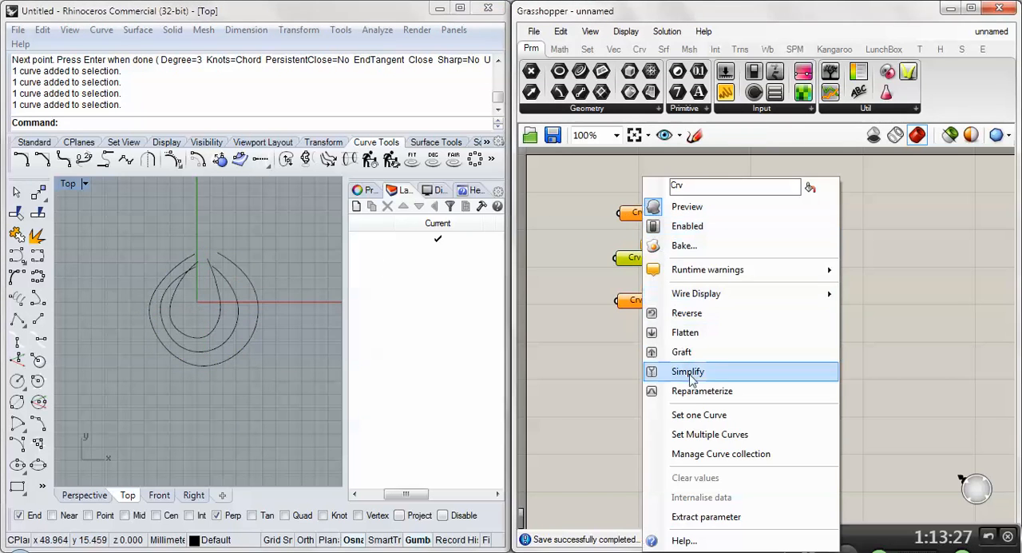
{"action": "left_click", "coordinate": [700, 415]}
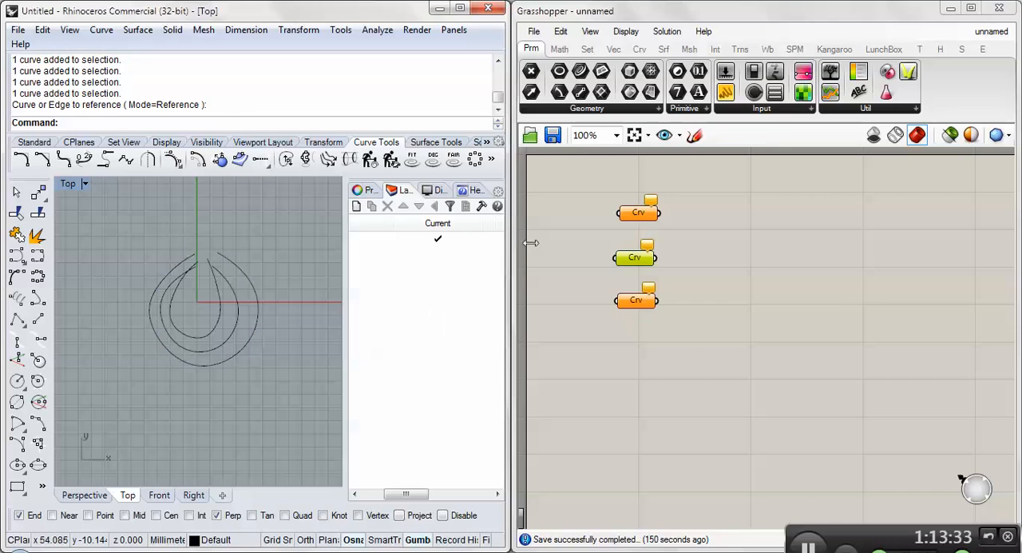
{"action": "right_click", "coordinate": [641, 260]}
{"action": "left_click", "coordinate": [693, 413]}
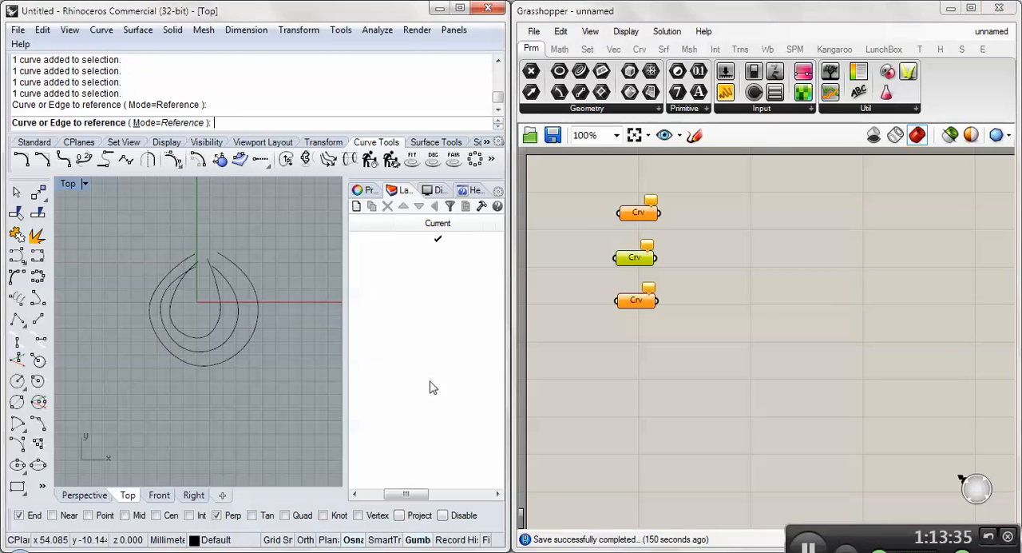
{"action": "left_click", "coordinate": [221, 319]}
{"action": "right_click", "coordinate": [633, 301]}
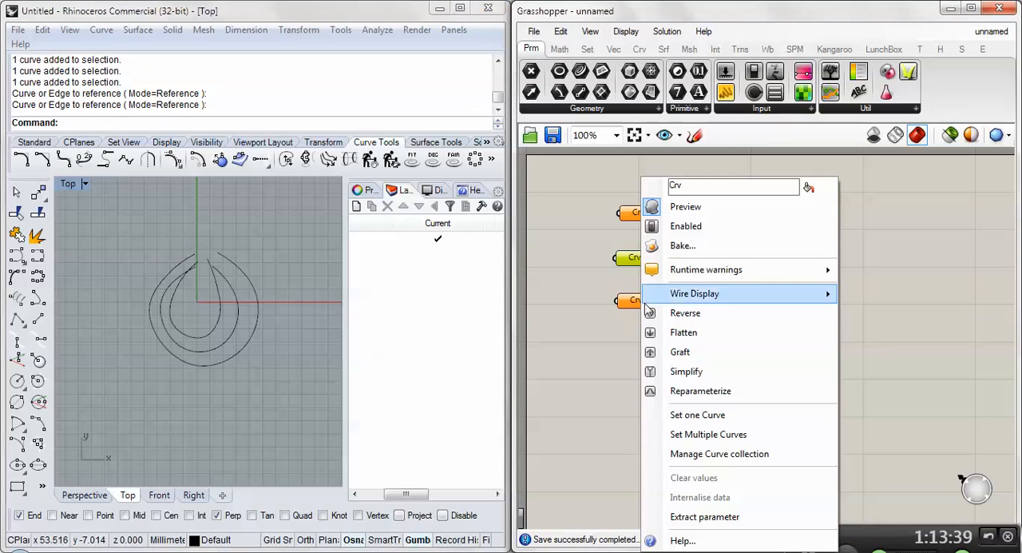
{"action": "left_click", "coordinate": [691, 414]}
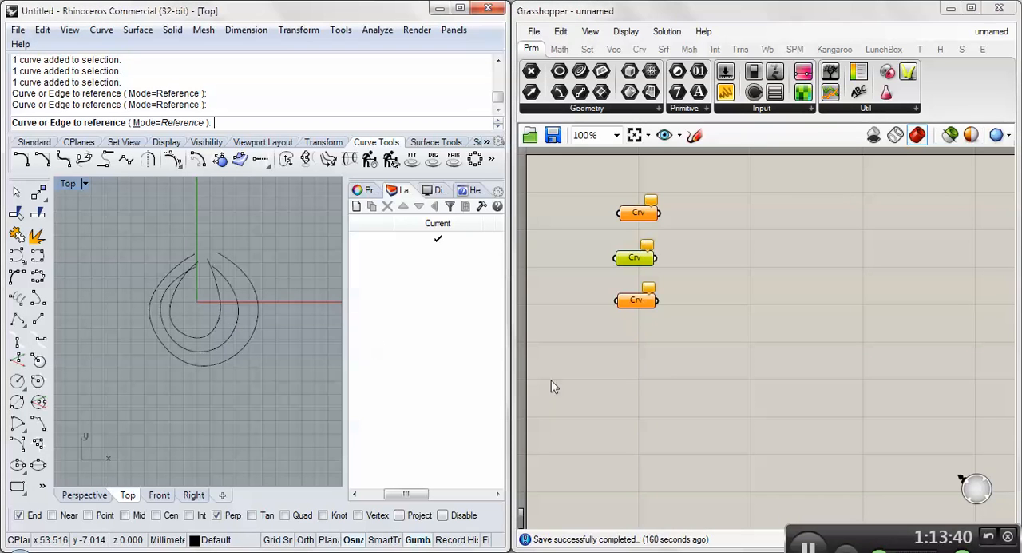
{"action": "left_click", "coordinate": [237, 322]}
{"action": "left_click", "coordinate": [645, 214]}
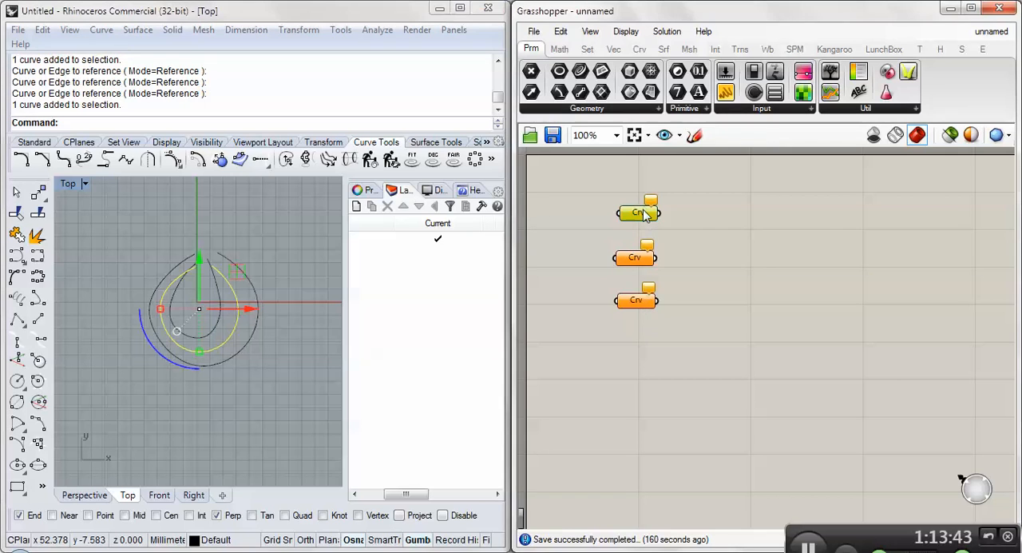
{"action": "left_click", "coordinate": [160, 128]}
{"action": "key", "text": "F1"}
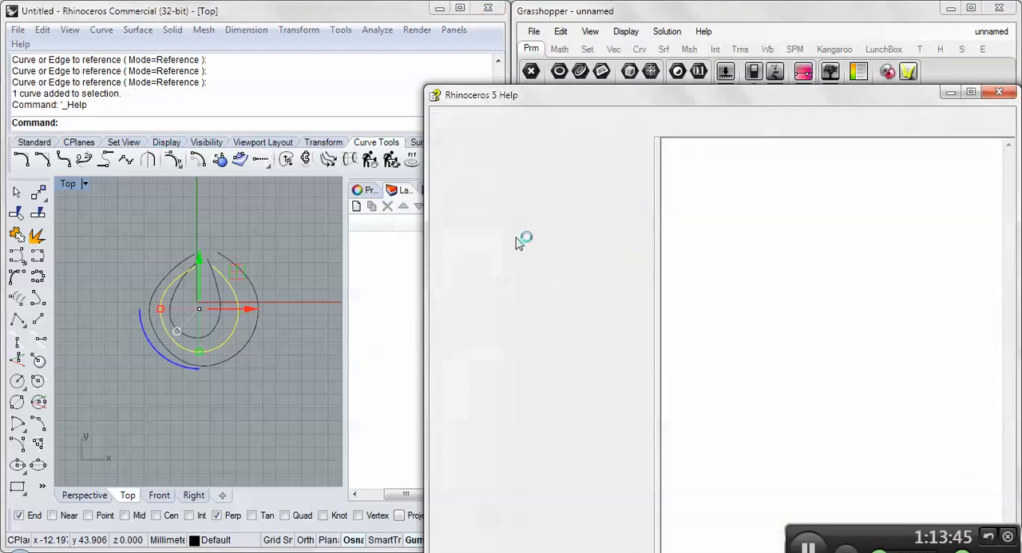
{"action": "left_click", "coordinate": [1004, 96]}
{"action": "left_click", "coordinate": [648, 230]}
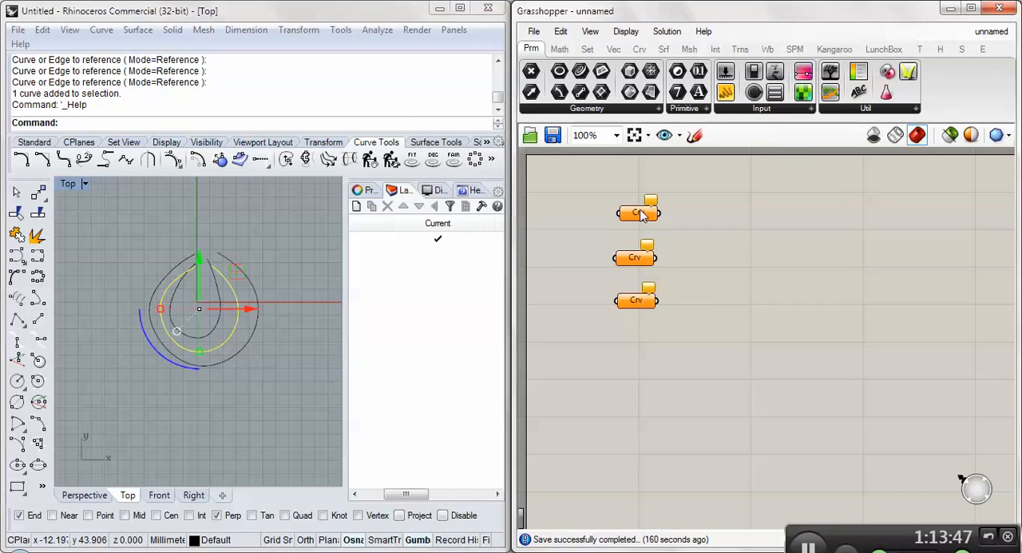
- Try again to reference the outer curve in the upper Curve parameter and another single curve in the middle one
{"action": "right_click", "coordinate": [640, 211]}
{"action": "left_click", "coordinate": [697, 414]}
{"action": "left_click", "coordinate": [277, 336]}
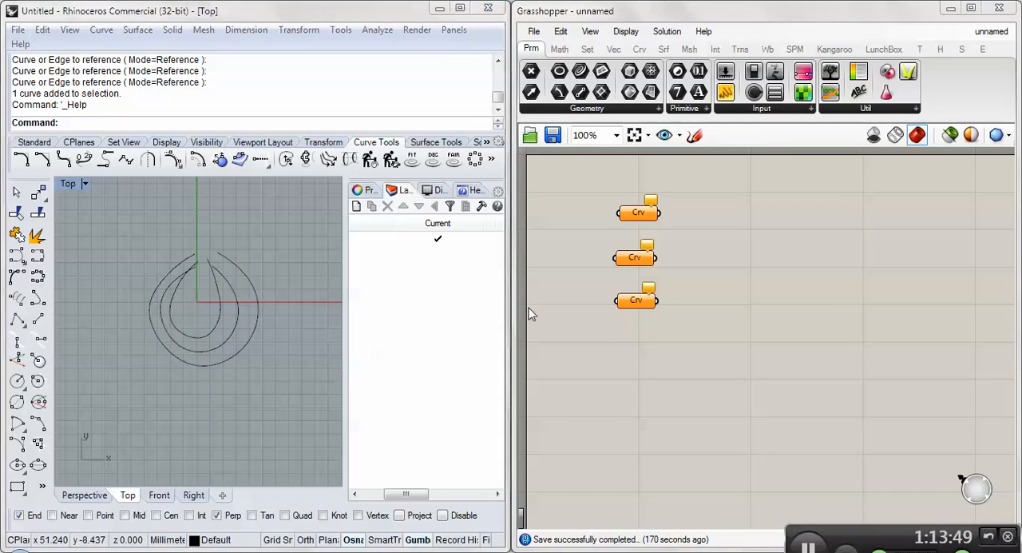
{"action": "left_click", "coordinate": [650, 210]}
{"action": "mouse_move", "coordinate": [652, 206]}
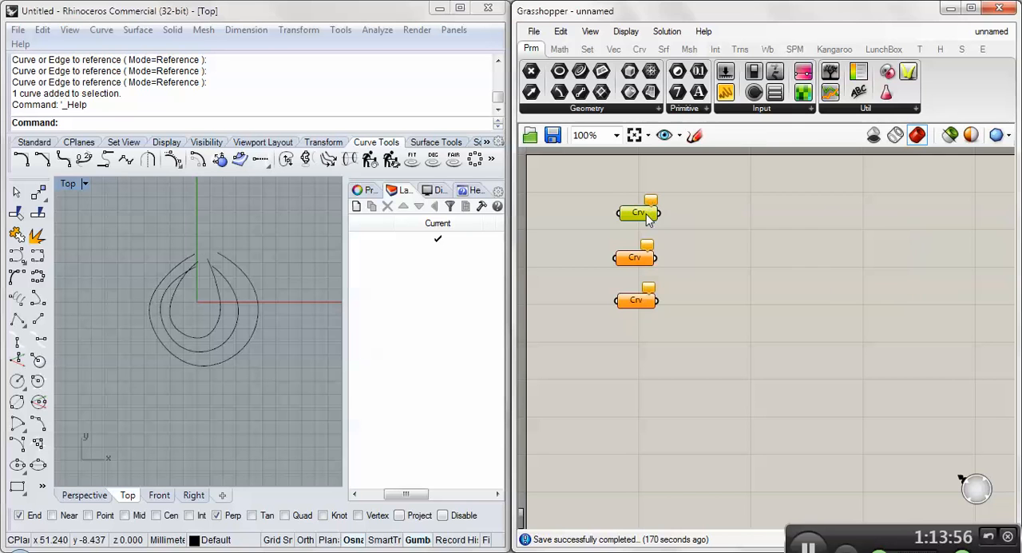
{"action": "right_click", "coordinate": [648, 219]}
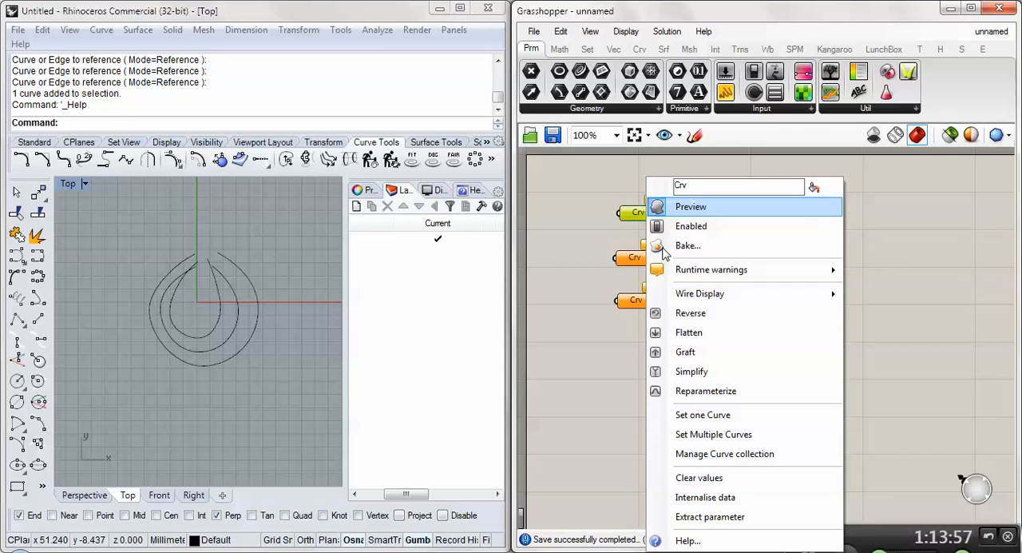
{"action": "left_click", "coordinate": [685, 413]}
{"action": "left_click", "coordinate": [258, 314]}
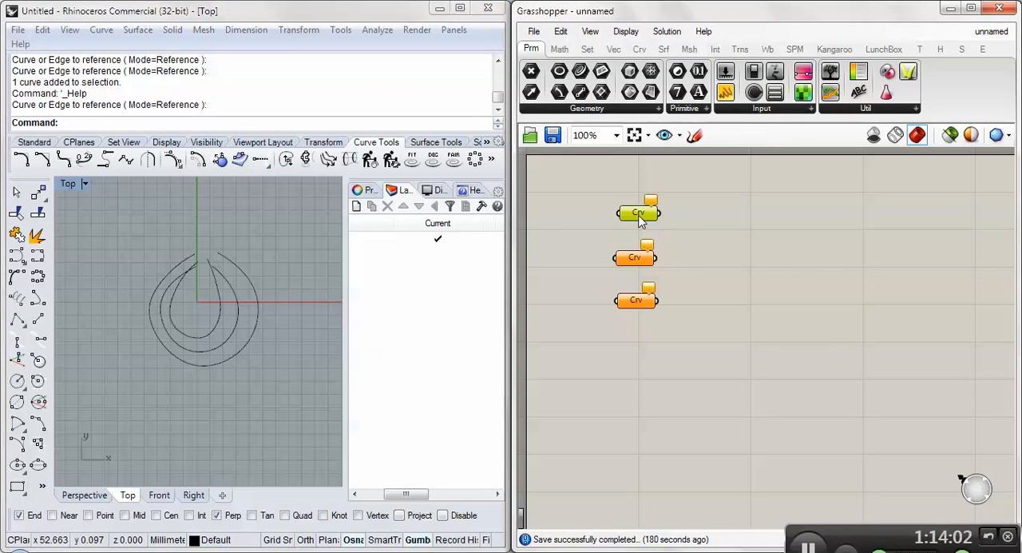
{"action": "right_click", "coordinate": [636, 257]}
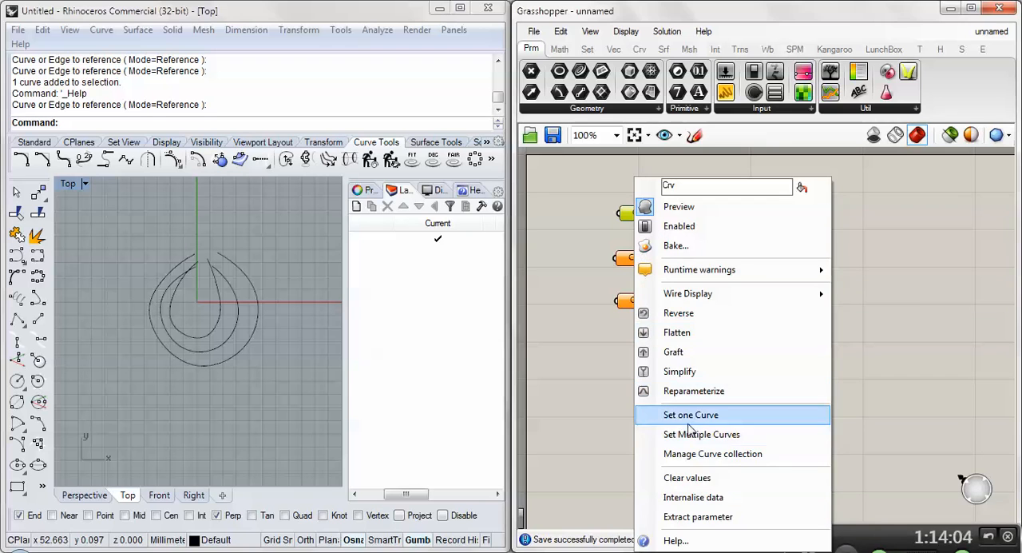
{"action": "left_click", "coordinate": [689, 414]}
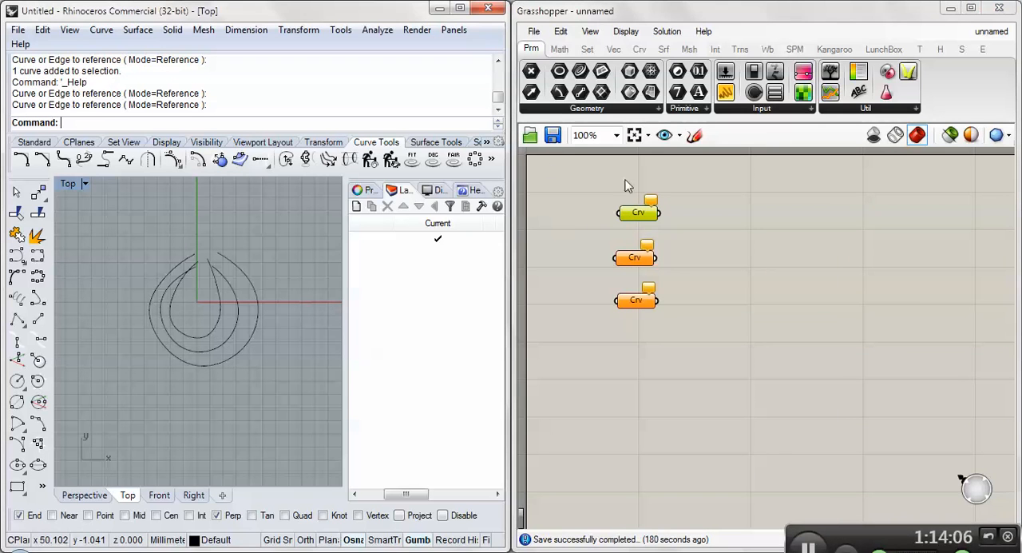
- Delete all three nested curves from the Rhino model
{"action": "left_click", "coordinate": [16, 255]}
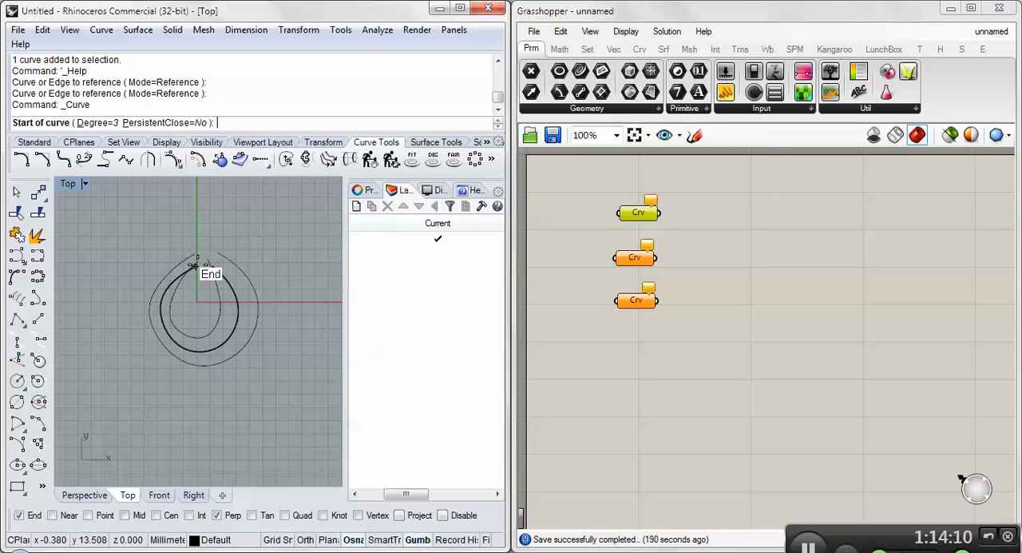
{"action": "key", "text": "Escape"}
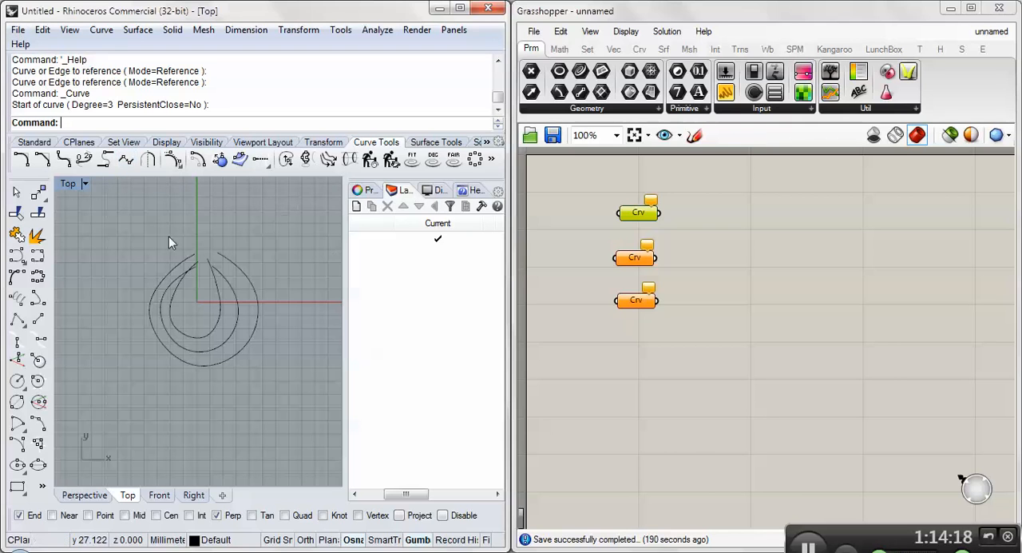
{"action": "mouse_move", "coordinate": [112, 220]}
{"action": "left_mouse_down"}
{"action": "mouse_move", "coordinate": [255, 348]}
{"action": "mouse_move", "coordinate": [144, 268]}
{"action": "mouse_move", "coordinate": [106, 214]}
{"action": "left_mouse_up"}
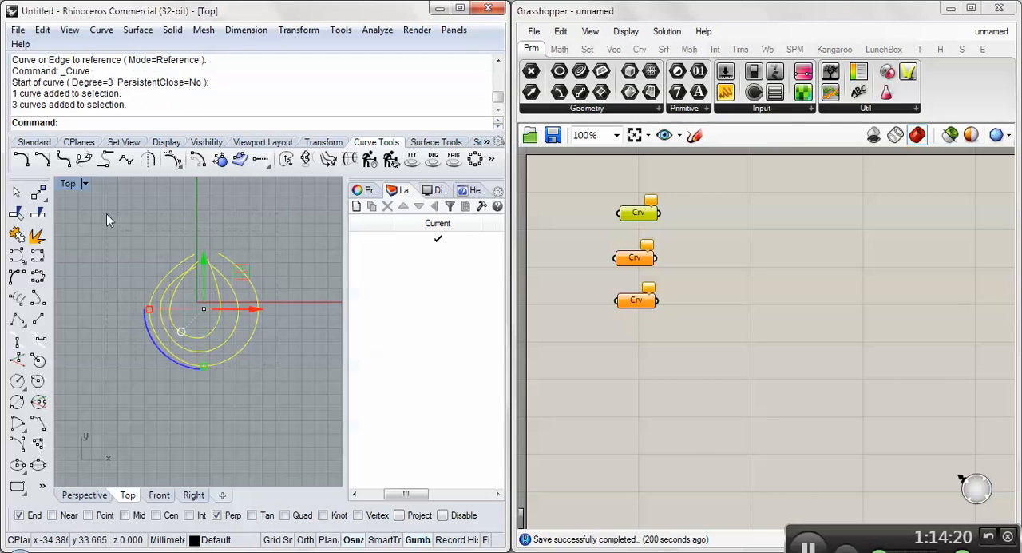
{"action": "key", "text": "Delete"}
{"action": "key", "text": "Delete"}
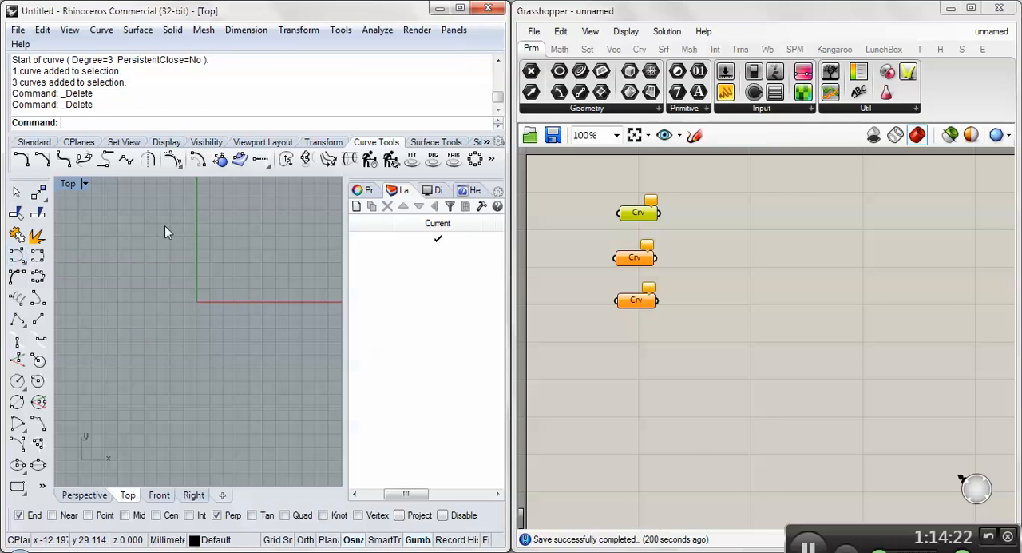
- Draw a degree-3 control-point curve through seven points as one large loop around the origin, leaving a gap at its upper end
{"action": "left_click", "coordinate": [16, 255]}
{"action": "left_click", "coordinate": [175, 238]}
{"action": "left_click", "coordinate": [107, 293]}
{"action": "left_click", "coordinate": [99, 366]}
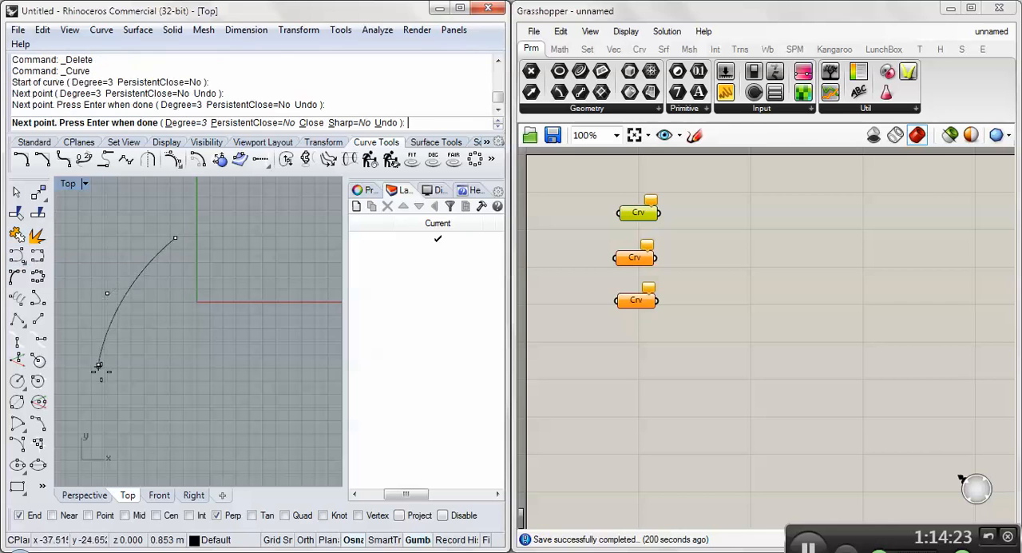
{"action": "left_click", "coordinate": [182, 440]}
{"action": "left_click", "coordinate": [294, 396]}
{"action": "left_click", "coordinate": [305, 297]}
{"action": "left_click", "coordinate": [224, 233]}
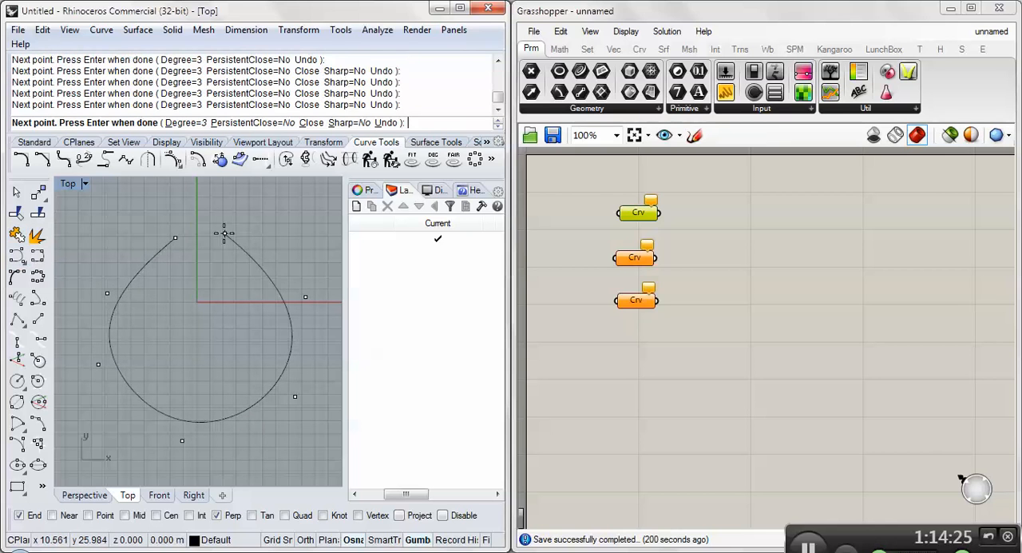
{"action": "key", "text": "Return"}
- Try to reference the new loop curve as the single curve of the upper Curve parameter
{"action": "right_click", "coordinate": [639, 212]}
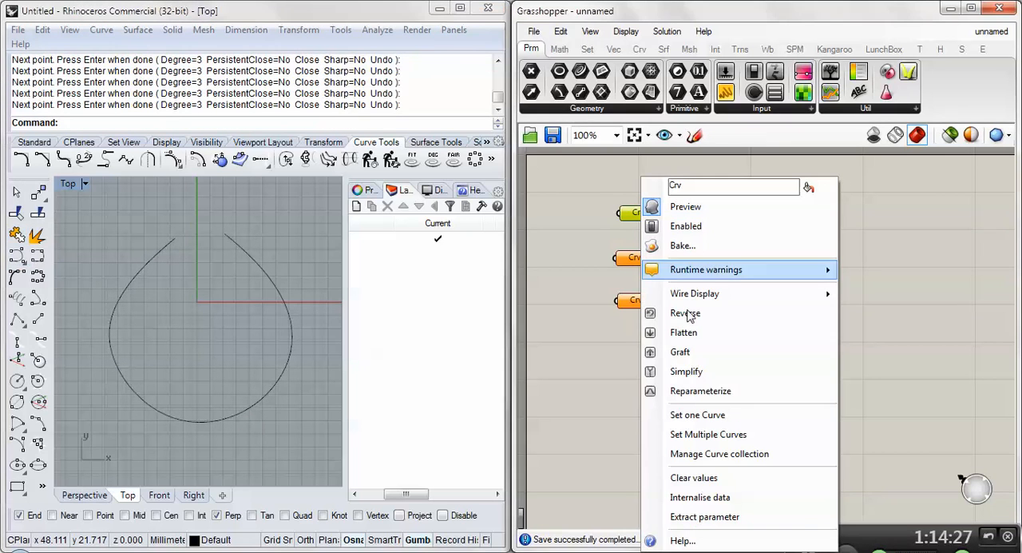
{"action": "left_click", "coordinate": [711, 415]}
{"action": "left_click", "coordinate": [290, 304]}
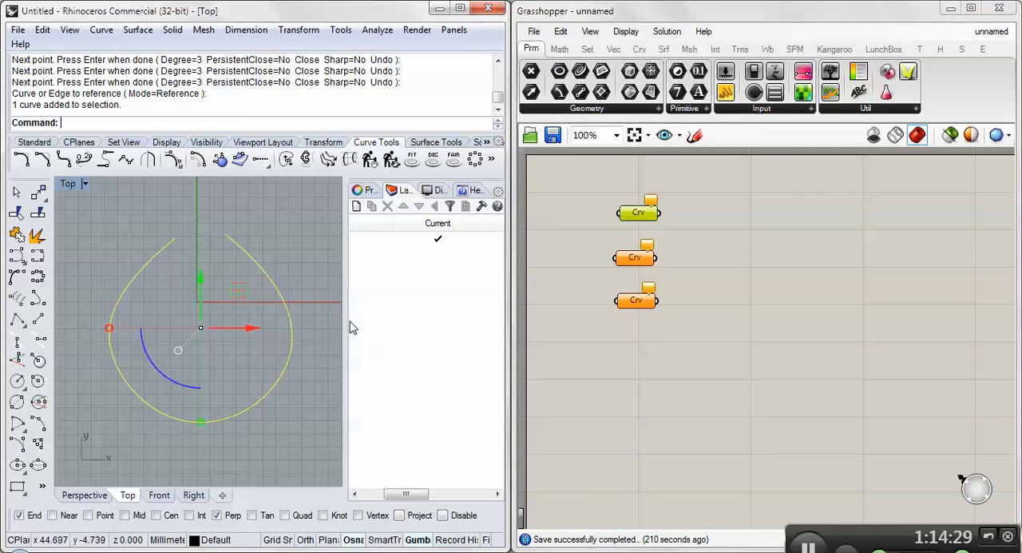
{"action": "key", "text": "Return"}
{"action": "key", "text": "Return"}
{"action": "key", "text": "Return"}
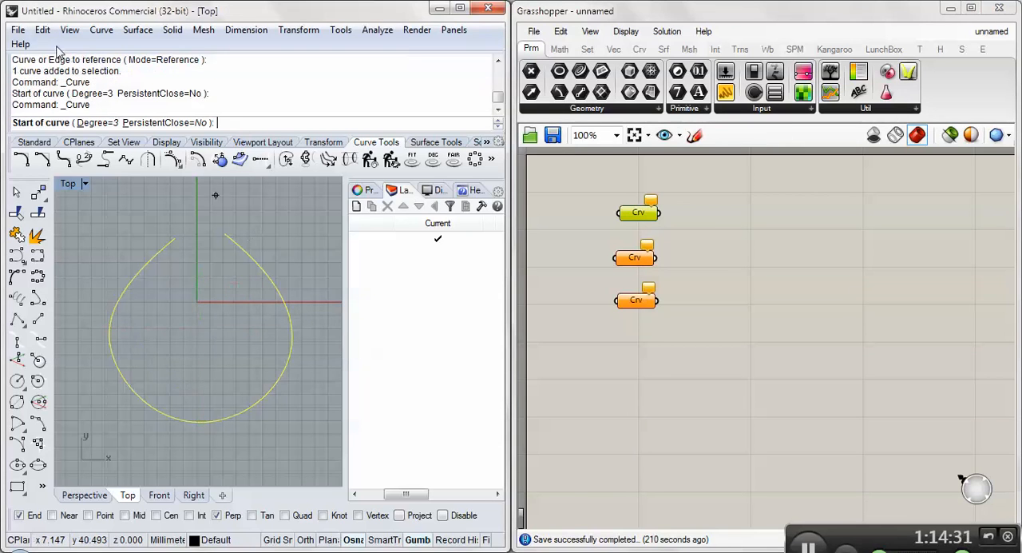
{"action": "key", "text": "Escape"}
- Close Grasshopper and Rhino, discarding the untitled model, and save the unnamed Grasshopper definition as Surf1 on the Desktop
{"action": "left_click", "coordinate": [998, 8]}
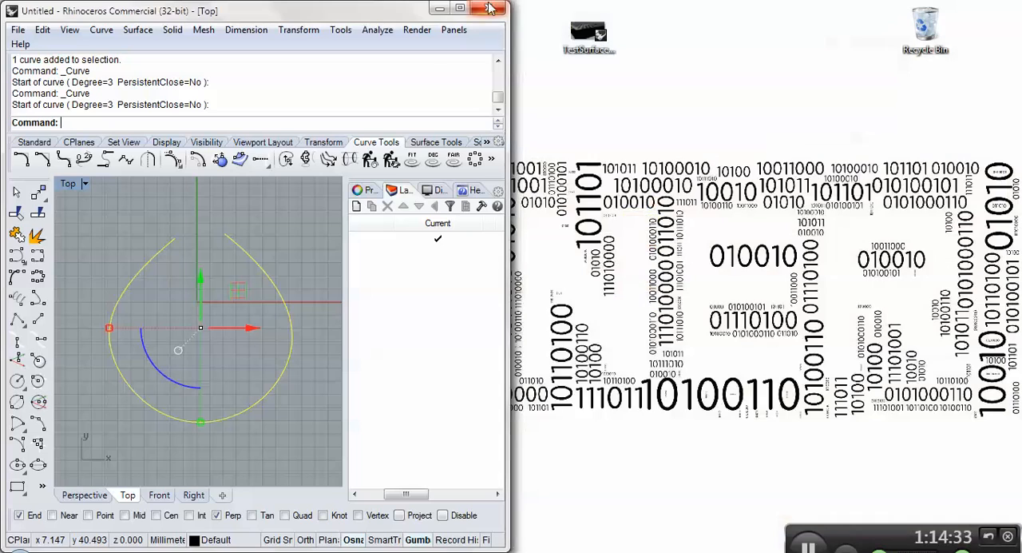
{"action": "left_click", "coordinate": [488, 8]}
{"action": "left_click", "coordinate": [265, 317]}
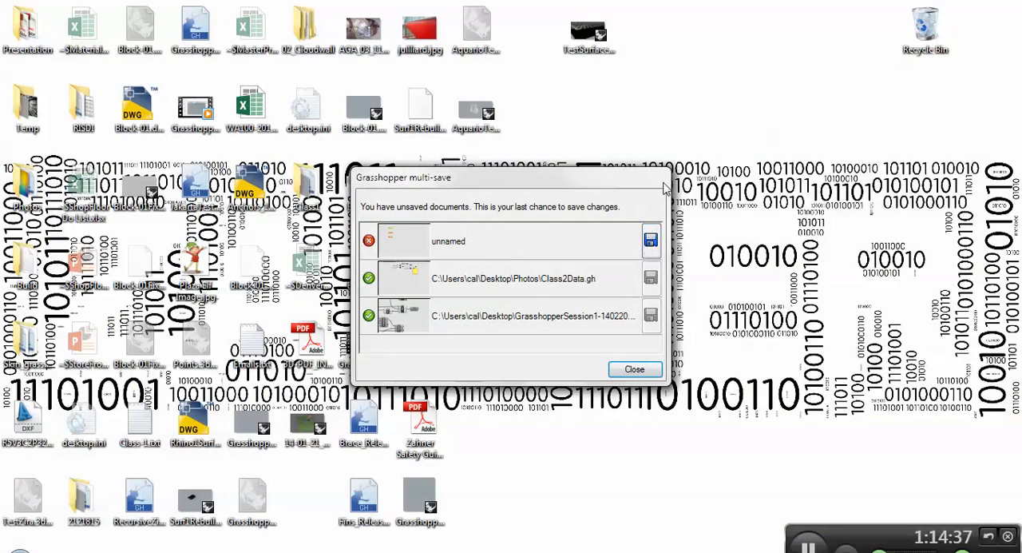
{"action": "left_click", "coordinate": [650, 240]}
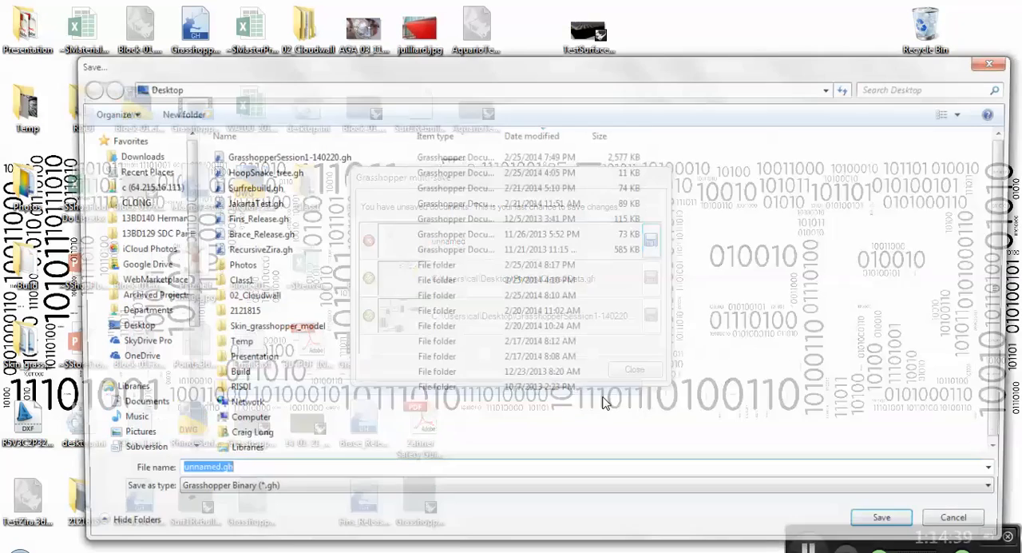
{"action": "type", "text": "Surf1"}
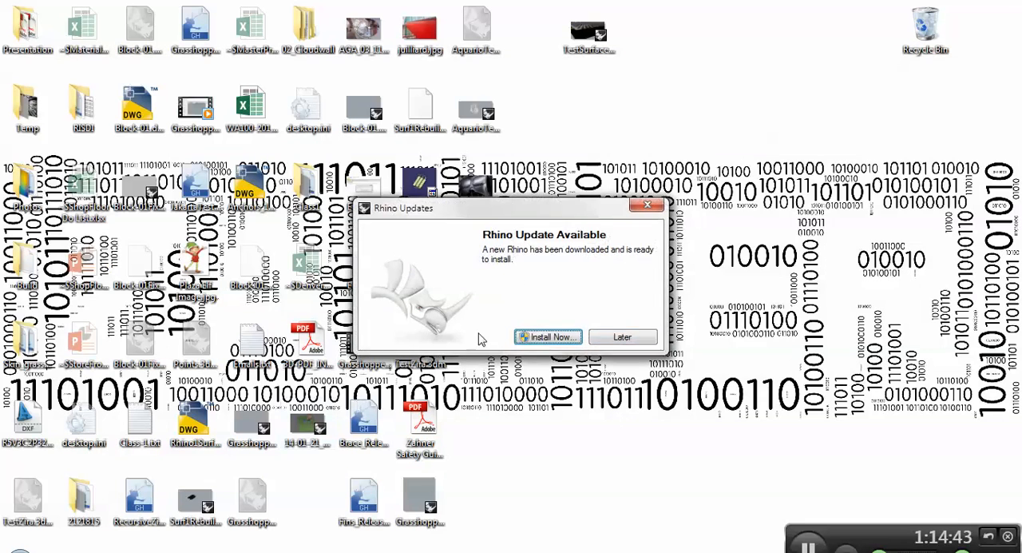
- Postpone the Rhino update and restart Rhino with a new untitled model, acknowledging the license notice
{"action": "left_click", "coordinate": [622, 337]}
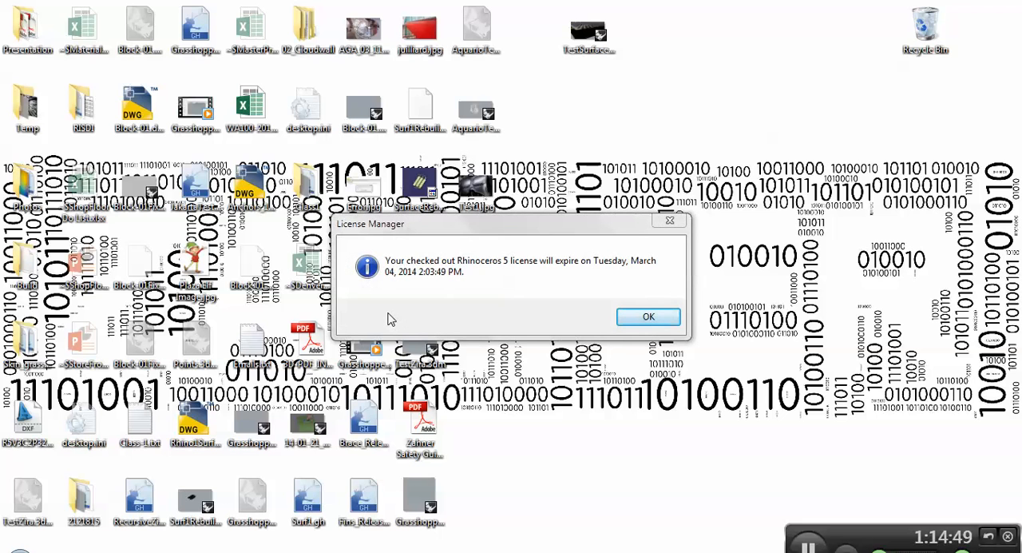
{"action": "left_click", "coordinate": [648, 317]}
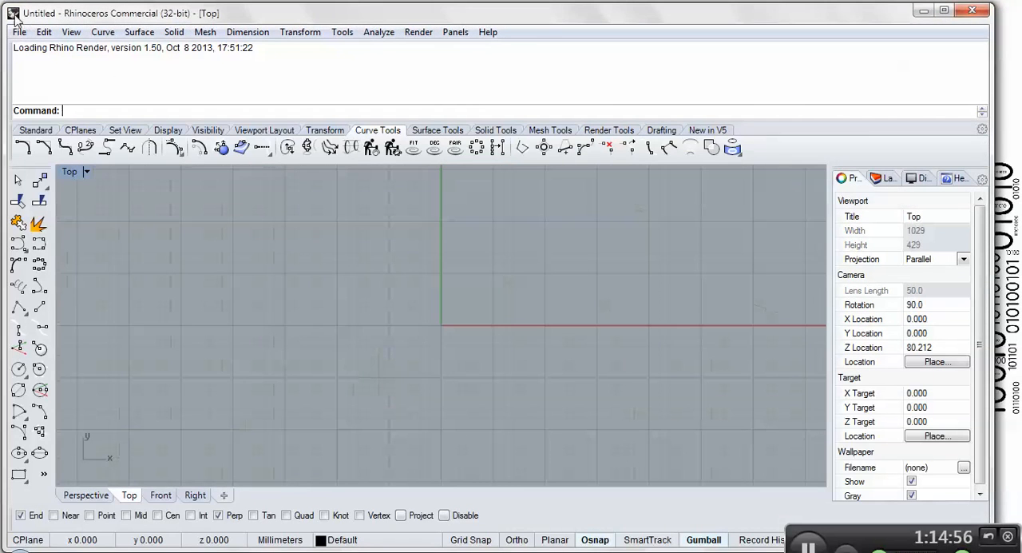
- Launch Grasshopper from the new untitled model and arrange the Rhino window side by side with it
{"action": "left_click", "coordinate": [20, 34]}
{"action": "left_click", "coordinate": [573, 112]}
{"action": "type", "text": "Grasshopper"}
{"action": "key", "text": "Return"}
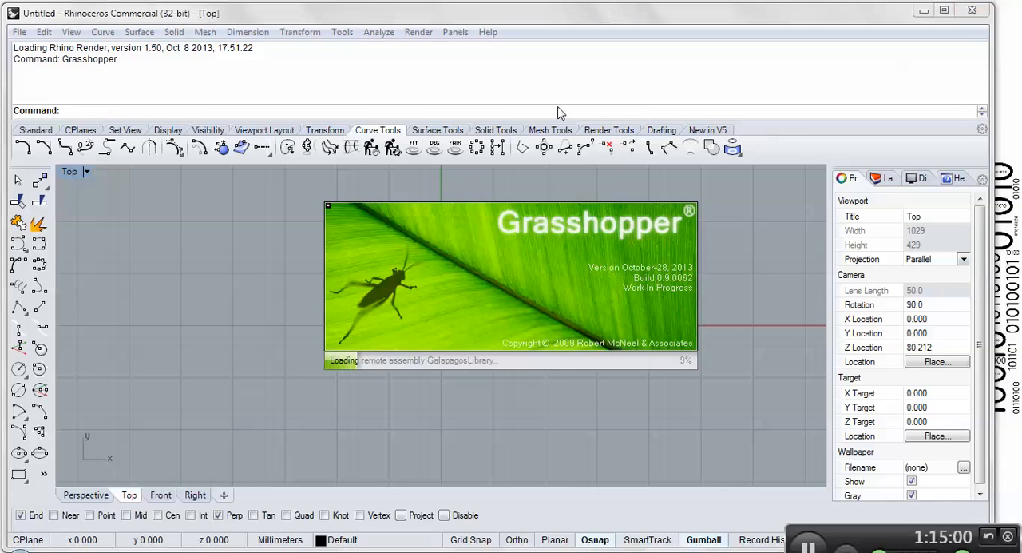
{"action": "left_click", "coordinate": [350, 196]}
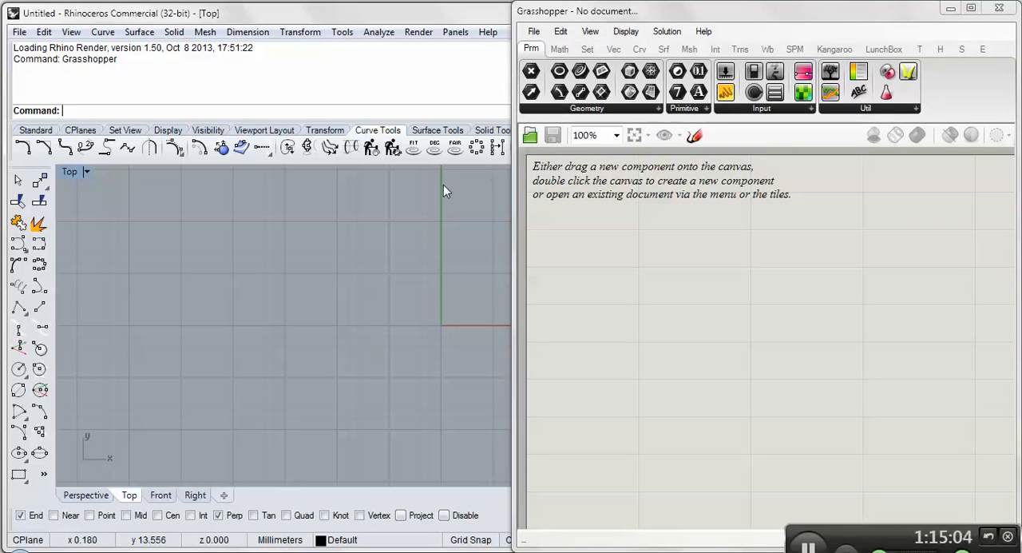
{"action": "key", "text": "super+Left"}
- Draw a degree-3 control-point curve through seven points as a large loop around the origin, open at its upper end
{"action": "left_click", "coordinate": [17, 255]}
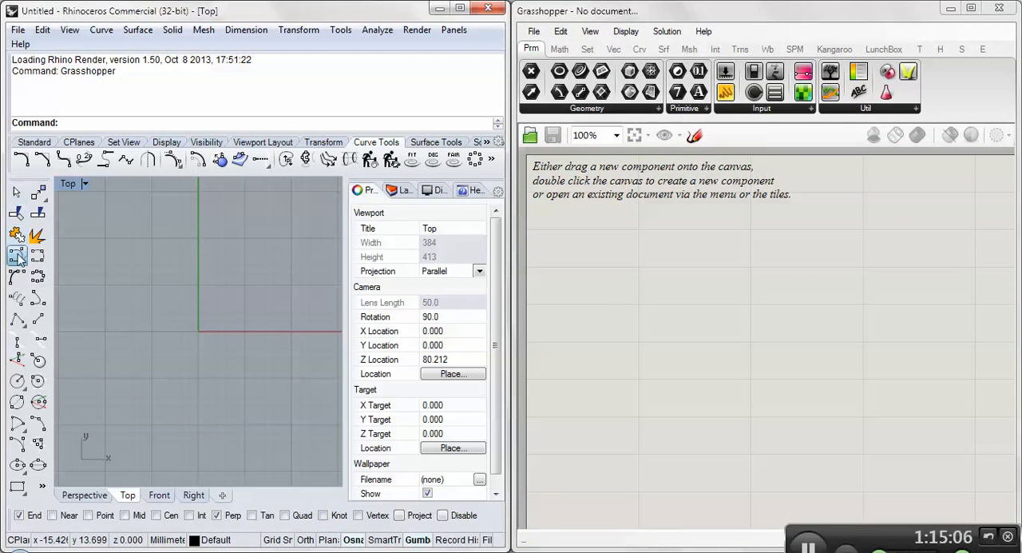
{"action": "left_click", "coordinate": [170, 242]}
{"action": "left_click", "coordinate": [84, 312]}
{"action": "left_click", "coordinate": [92, 405]}
{"action": "left_click", "coordinate": [186, 431]}
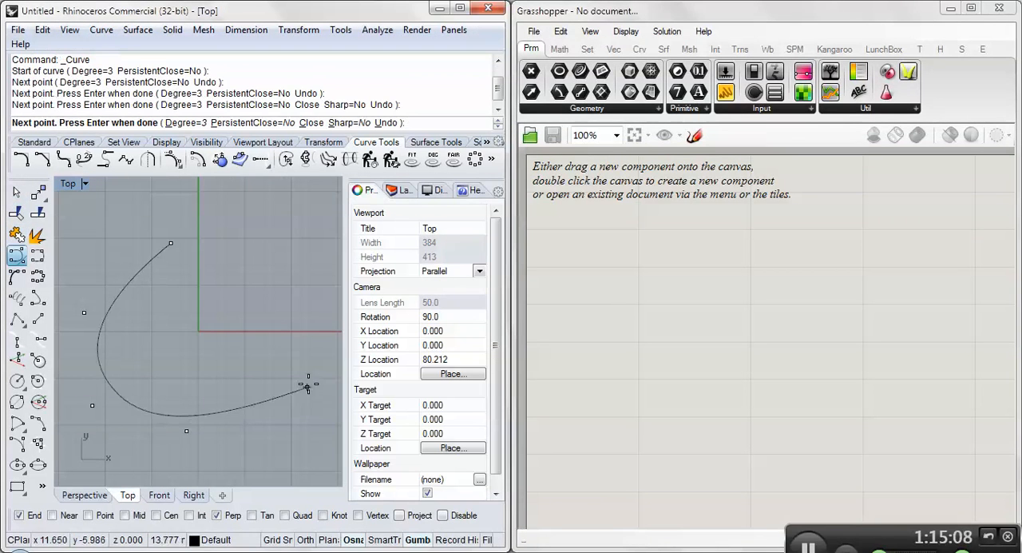
{"action": "left_click", "coordinate": [307, 385]}
{"action": "left_click", "coordinate": [309, 304]}
{"action": "left_click", "coordinate": [230, 243]}
{"action": "key", "text": "Return"}
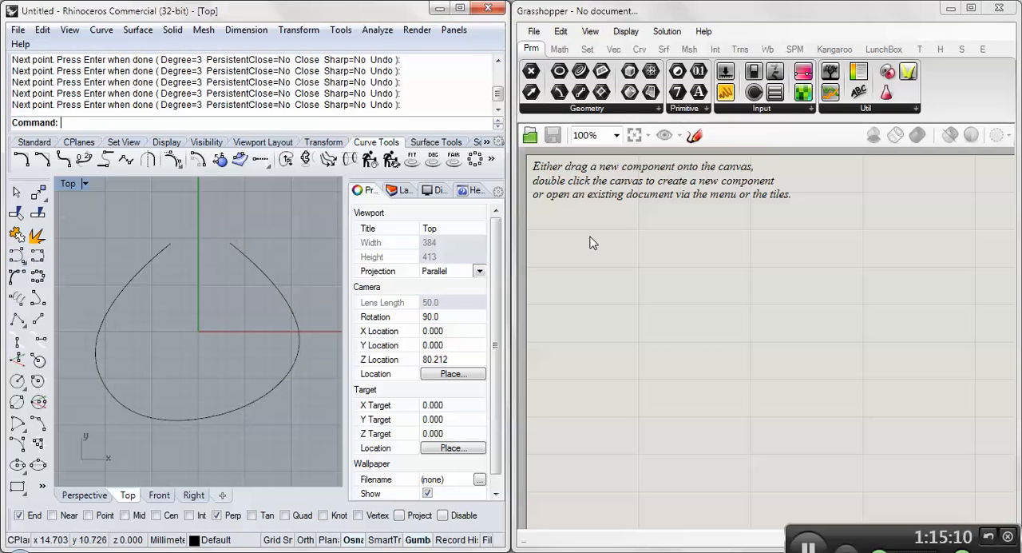
- Add a Curve parameter to the Grasshopper canvas and reference the large loop as its single curve
{"action": "left_click_drag", "start_coordinate": [559, 103], "coordinate": [615, 227]}
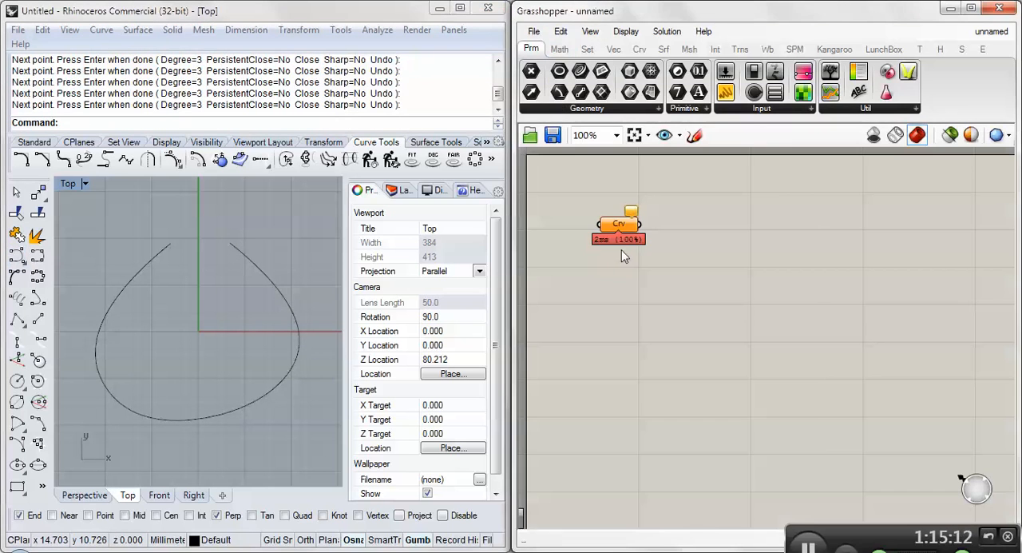
{"action": "right_click", "coordinate": [613, 227]}
{"action": "left_click", "coordinate": [673, 415]}
{"action": "left_click", "coordinate": [289, 305]}
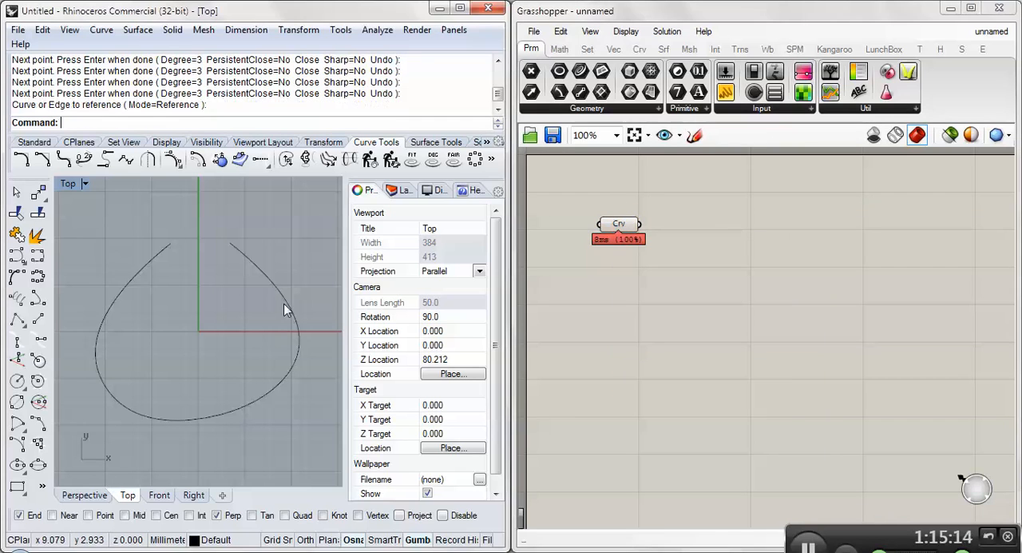
{"action": "left_click_drag", "start_coordinate": [618, 224], "coordinate": [685, 221]}
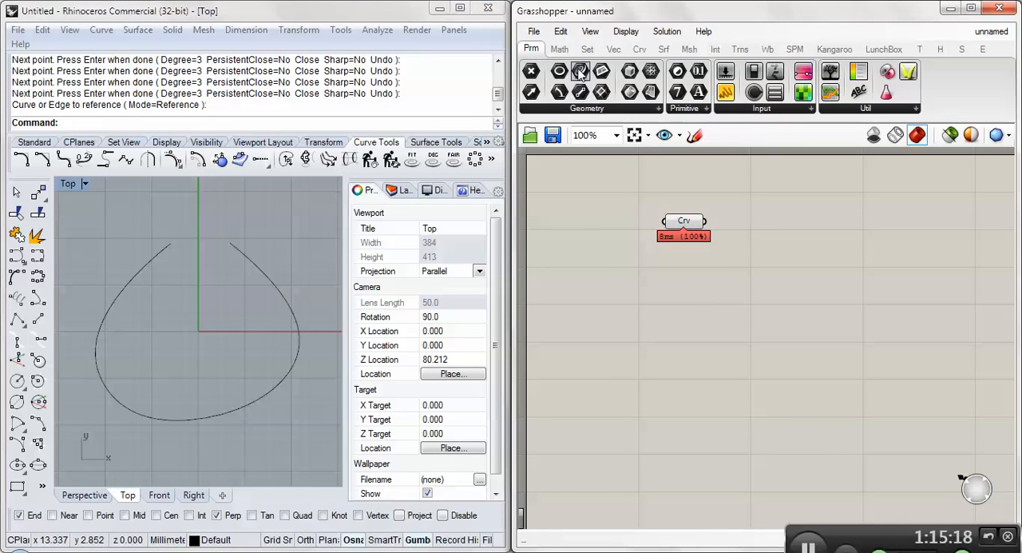
- Draw a second degree-3 open loop through seven points inside the large loop, with its gap also at the upper end
{"action": "left_click", "coordinate": [191, 296]}
{"action": "left_click", "coordinate": [16, 255]}
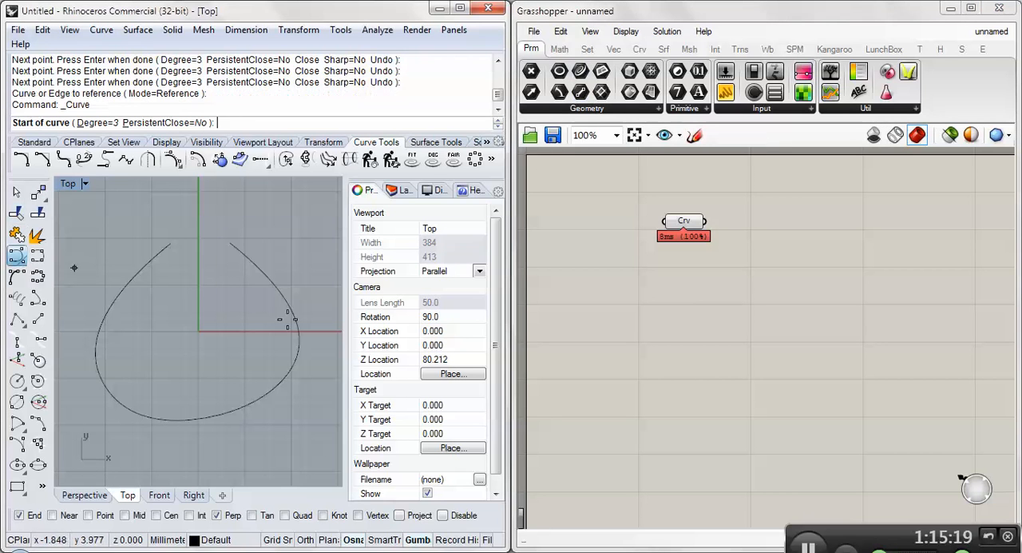
{"action": "left_click", "coordinate": [185, 260]}
{"action": "left_click", "coordinate": [137, 299]}
{"action": "left_click", "coordinate": [108, 362]}
{"action": "left_click", "coordinate": [162, 418]}
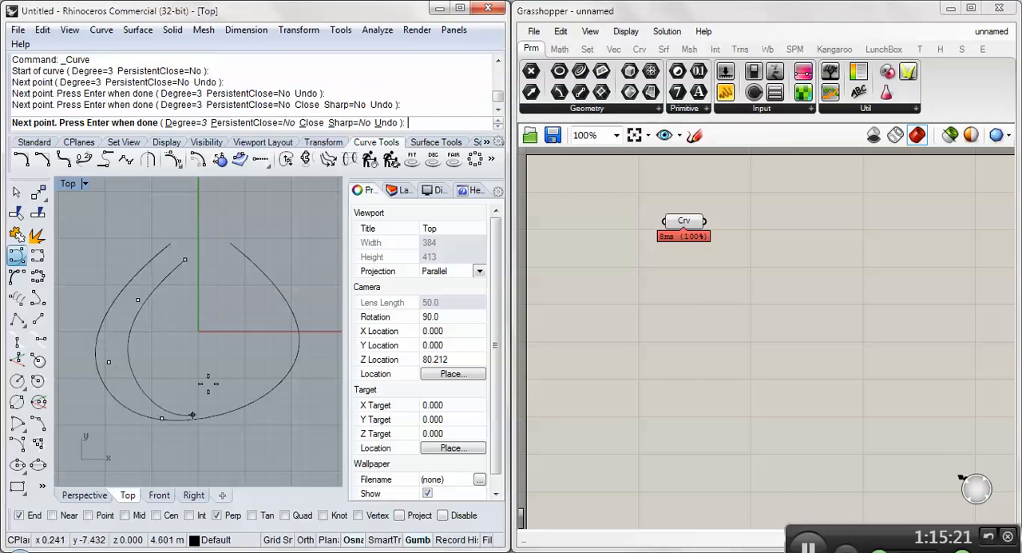
{"action": "left_click", "coordinate": [230, 359]}
{"action": "left_click", "coordinate": [237, 298]}
{"action": "left_click", "coordinate": [222, 260]}
{"action": "key", "text": "Return"}
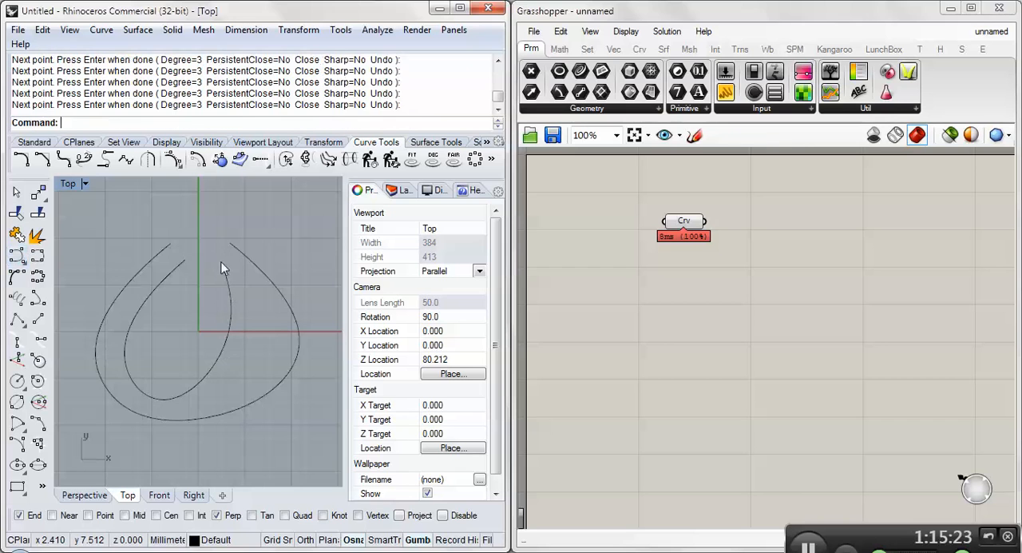
- Draw a third, smaller degree-3 open loop through five points, crossing the second loop inside the large one
{"action": "key", "text": "Return"}
{"action": "scroll", "coordinate": [170, 254], "scroll_direction": "up", "scroll_amount": 5}
{"action": "left_click", "coordinate": [170, 254]}
{"action": "scroll", "coordinate": [170, 254], "scroll_direction": "down", "scroll_amount": 5}
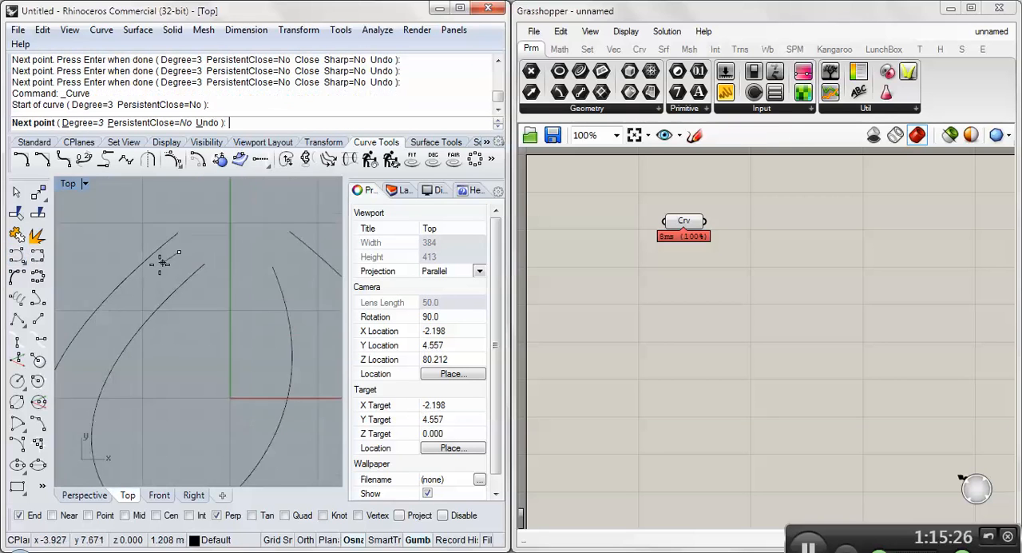
{"action": "left_click", "coordinate": [121, 322]}
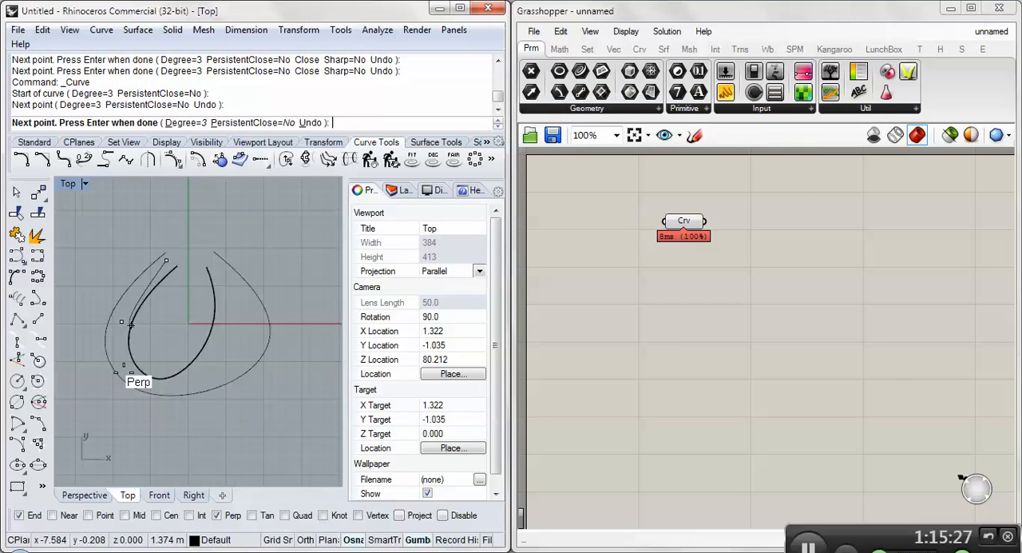
{"action": "left_click", "coordinate": [200, 381]}
{"action": "left_click", "coordinate": [247, 336]}
{"action": "left_click", "coordinate": [213, 250]}
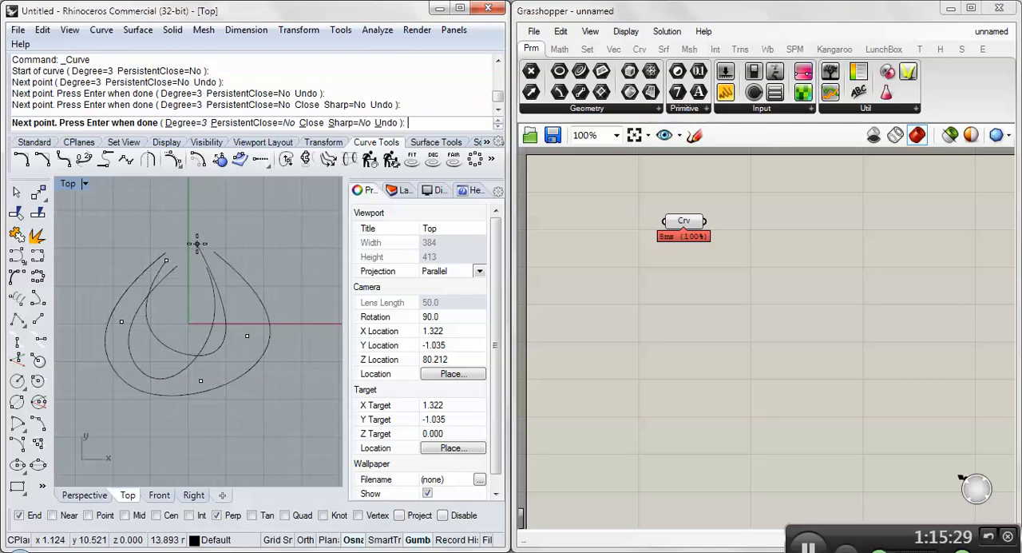
{"action": "key", "text": "Return"}
- Duplicate the Curve parameter twice and stack the two copies below the original
{"action": "left_click", "coordinate": [688, 226]}
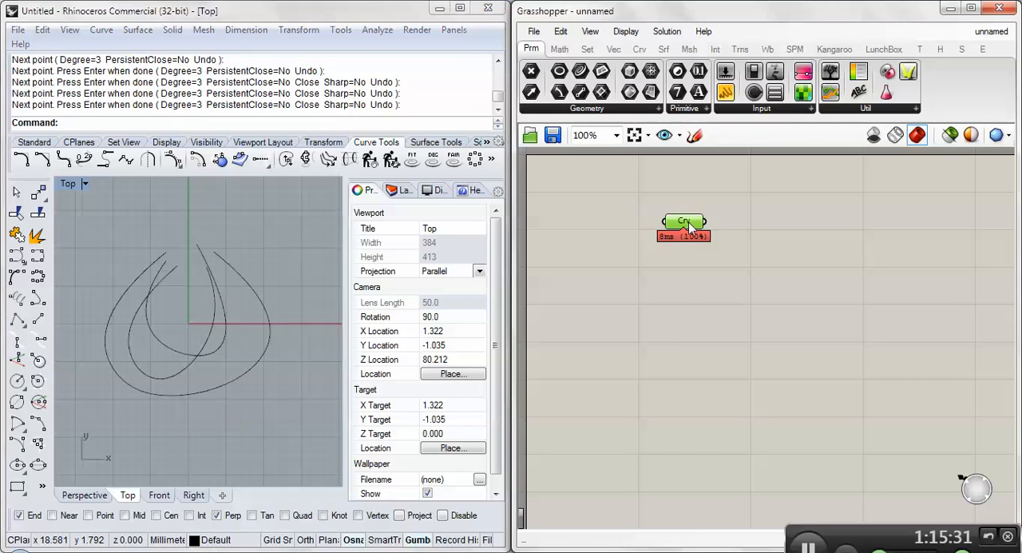
{"action": "key", "text": "ctrl+c"}
{"action": "key", "text": "ctrl+v"}
{"action": "left_click_drag", "start_coordinate": [697, 235], "coordinate": [685, 277]}
{"action": "key", "text": "ctrl+v"}
{"action": "left_click_drag", "start_coordinate": [709, 238], "coordinate": [687, 328]}
- Reference the second loop in the middle Curve parameter and the third loop in the lowest one, aligning the lowest with the others
{"action": "right_click", "coordinate": [681, 276]}
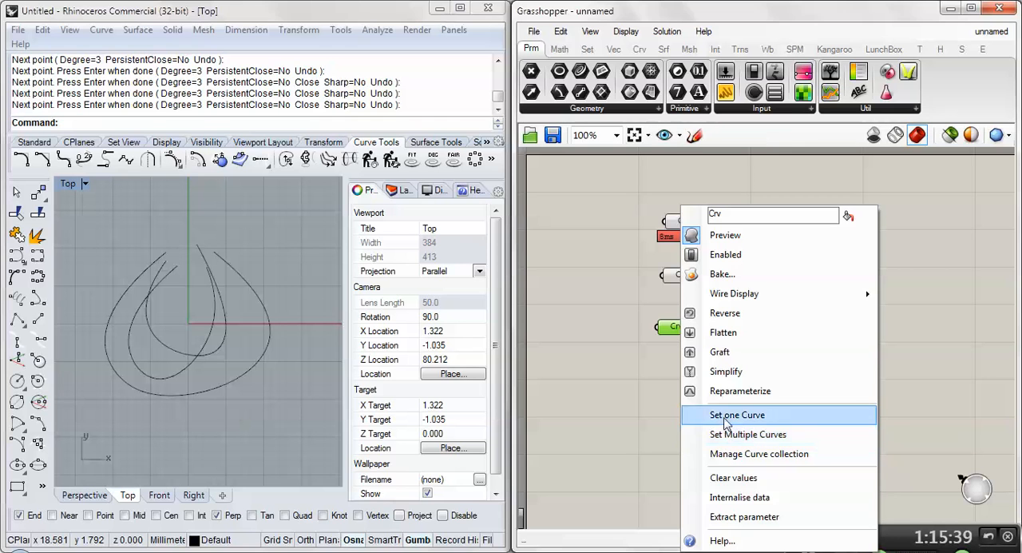
{"action": "left_click", "coordinate": [723, 415]}
{"action": "left_click", "coordinate": [188, 366]}
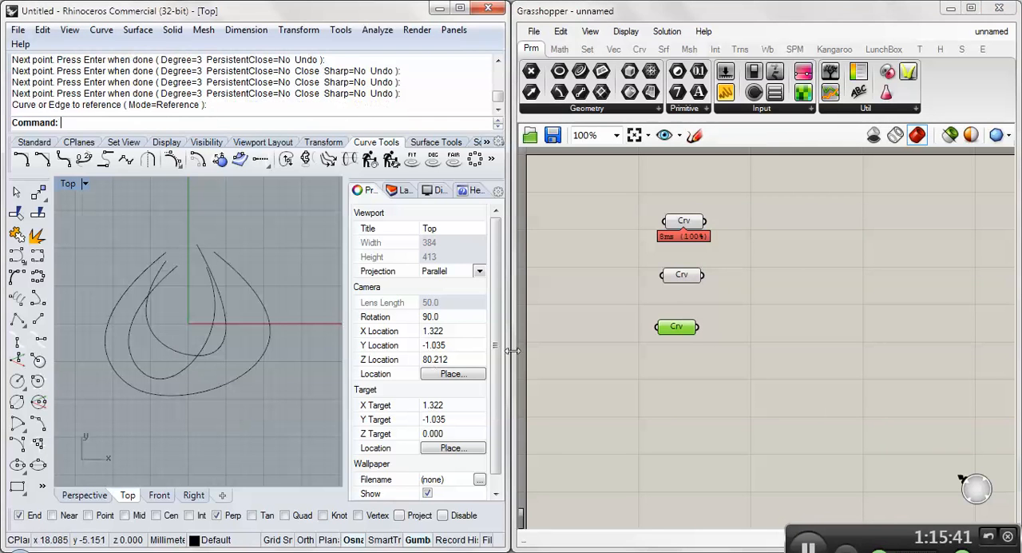
{"action": "right_click", "coordinate": [678, 326]}
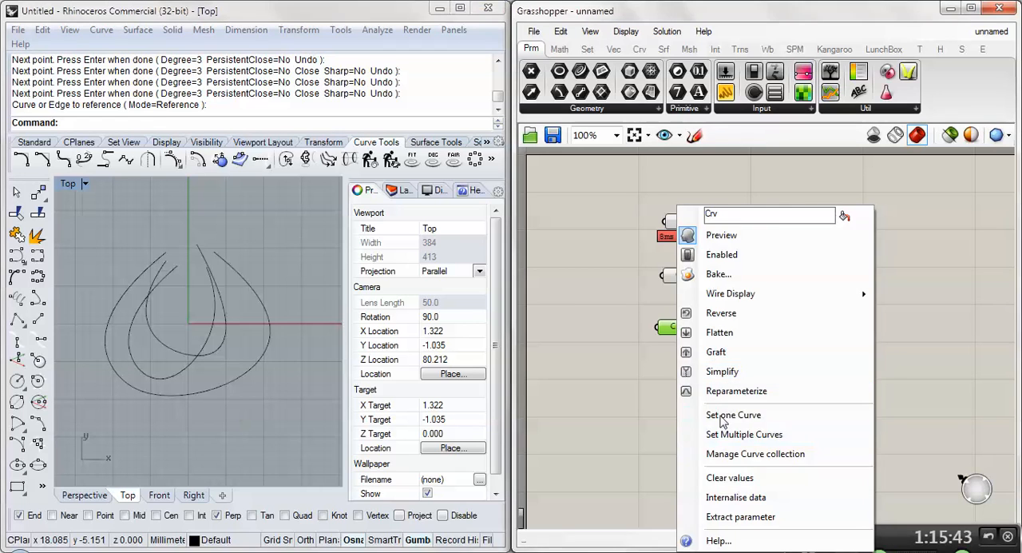
{"action": "left_click", "coordinate": [722, 413]}
{"action": "left_click", "coordinate": [212, 347]}
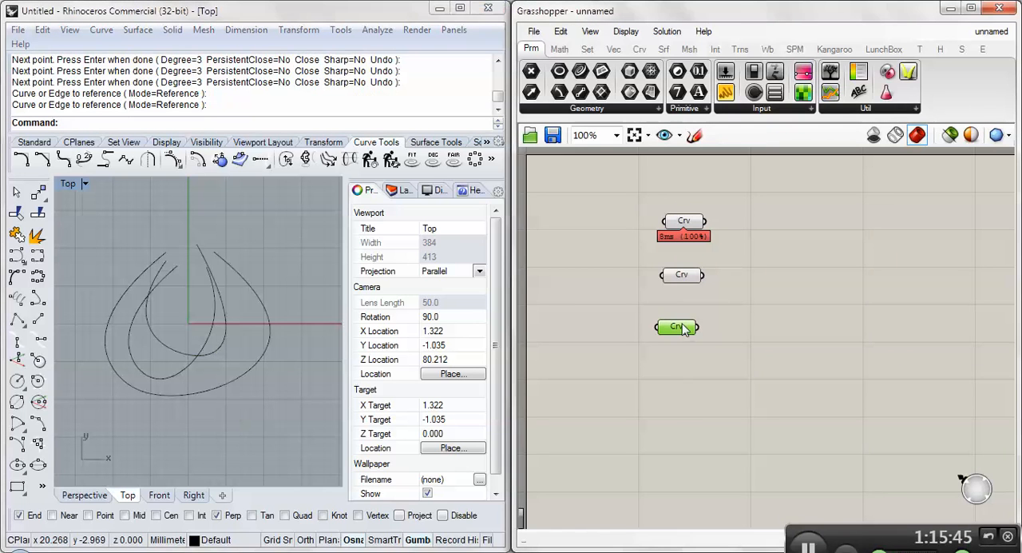
{"action": "left_click_drag", "start_coordinate": [691, 325], "coordinate": [699, 323]}
{"action": "left_click", "coordinate": [738, 309]}
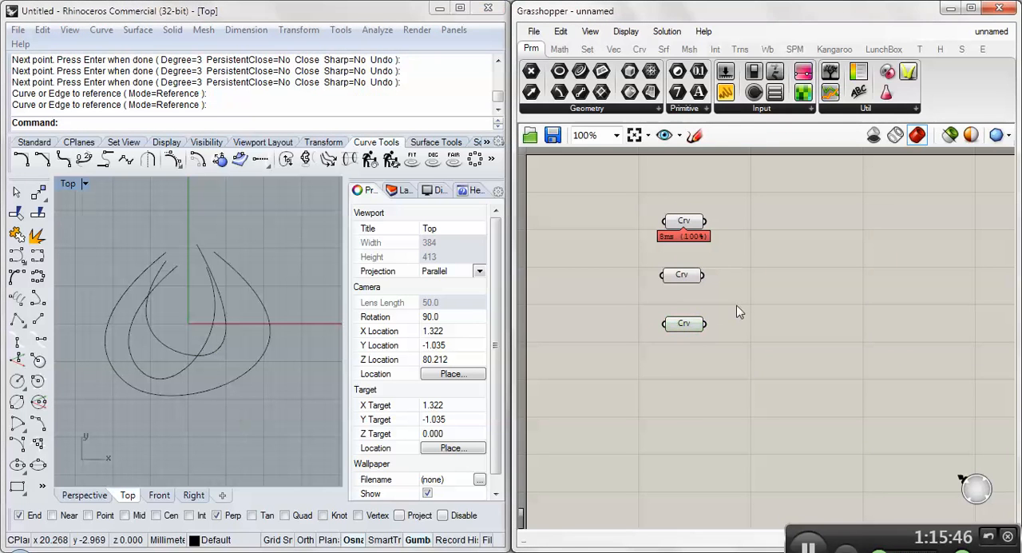
{"action": "left_click", "coordinate": [692, 223]}
{"action": "left_click", "coordinate": [684, 276]}
{"action": "left_click", "coordinate": [682, 302]}
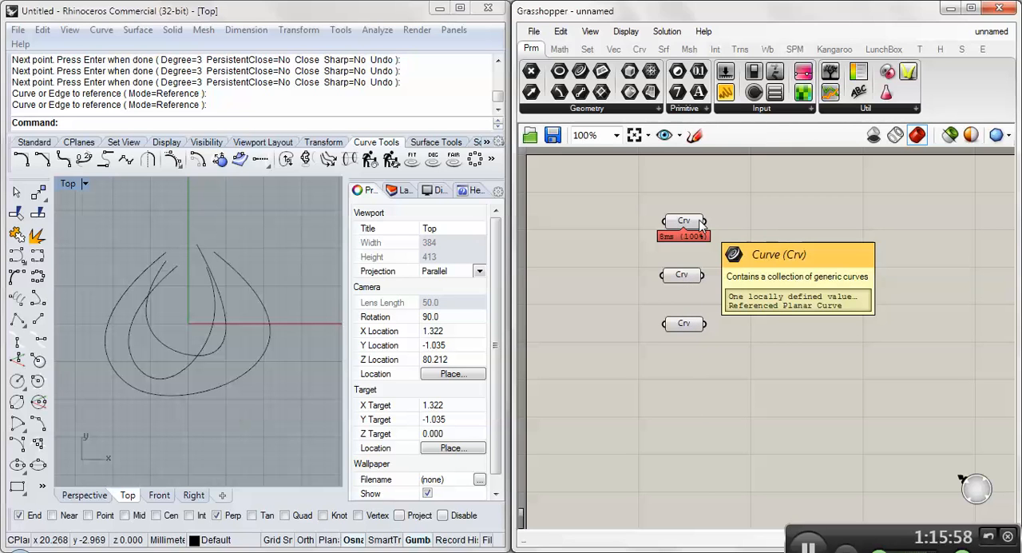
{"action": "left_click", "coordinate": [682, 276]}
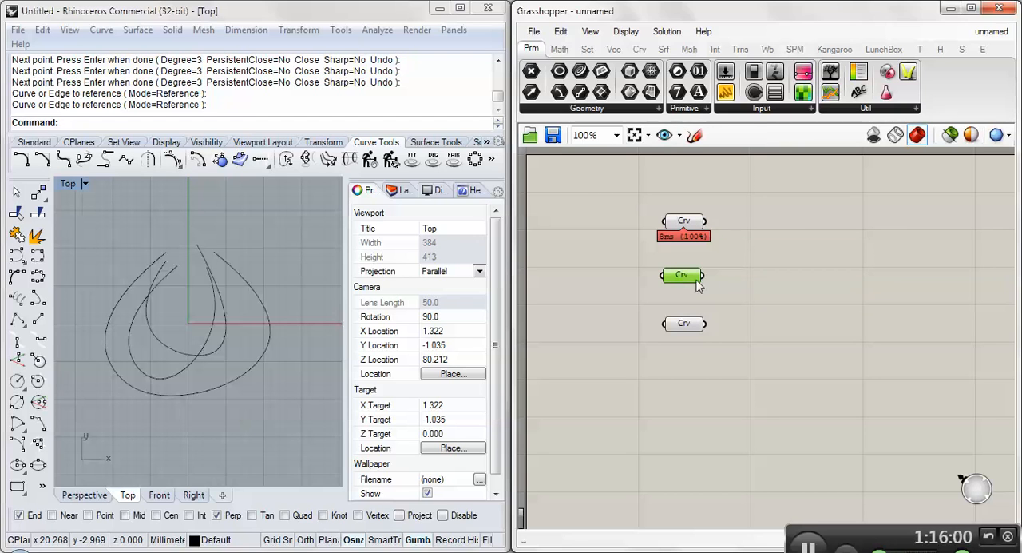
{"action": "left_click", "coordinate": [827, 303]}
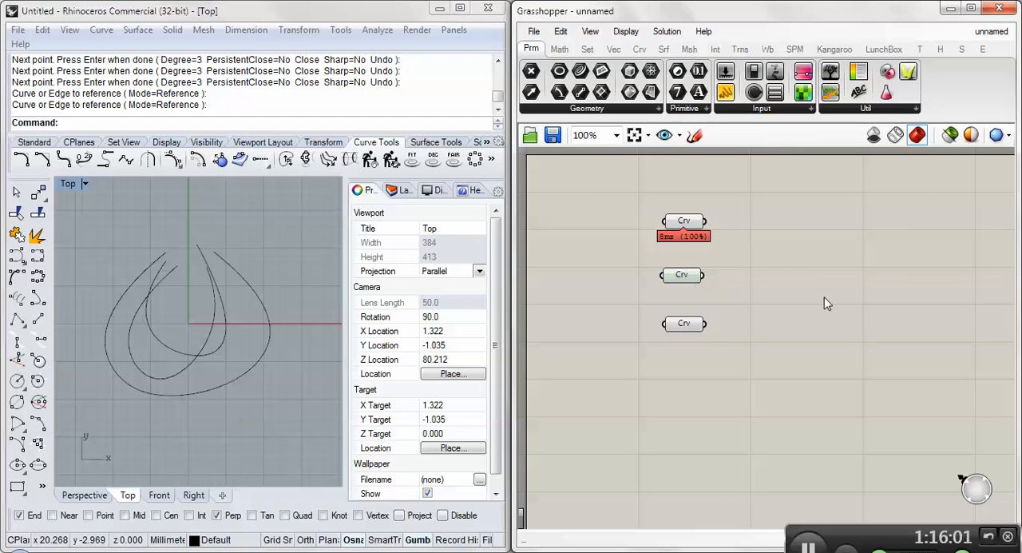
- Add two Euclidean Move components, one above the other, beside the middle and lowest Curve parameters
{"action": "left_click", "coordinate": [742, 53]}
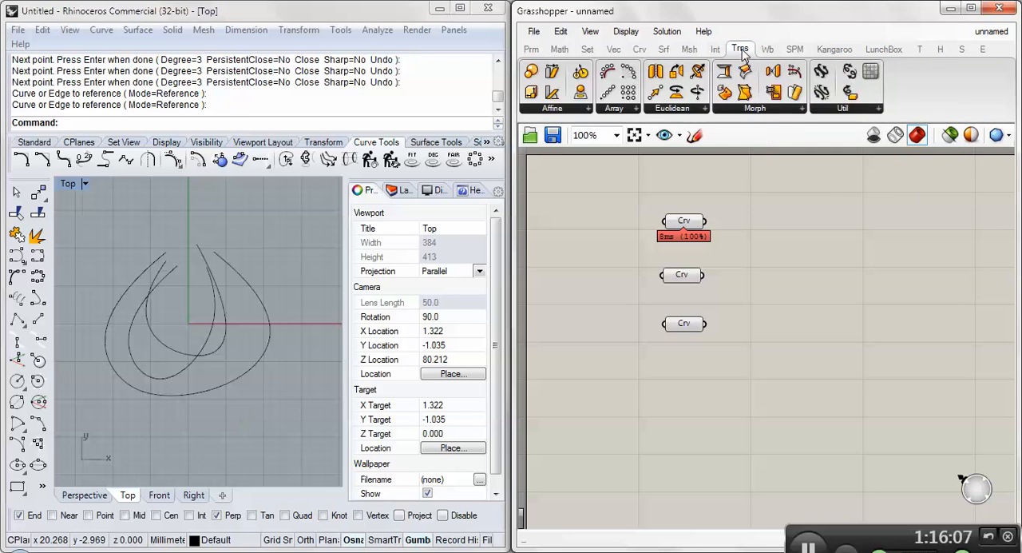
{"action": "left_click", "coordinate": [738, 109]}
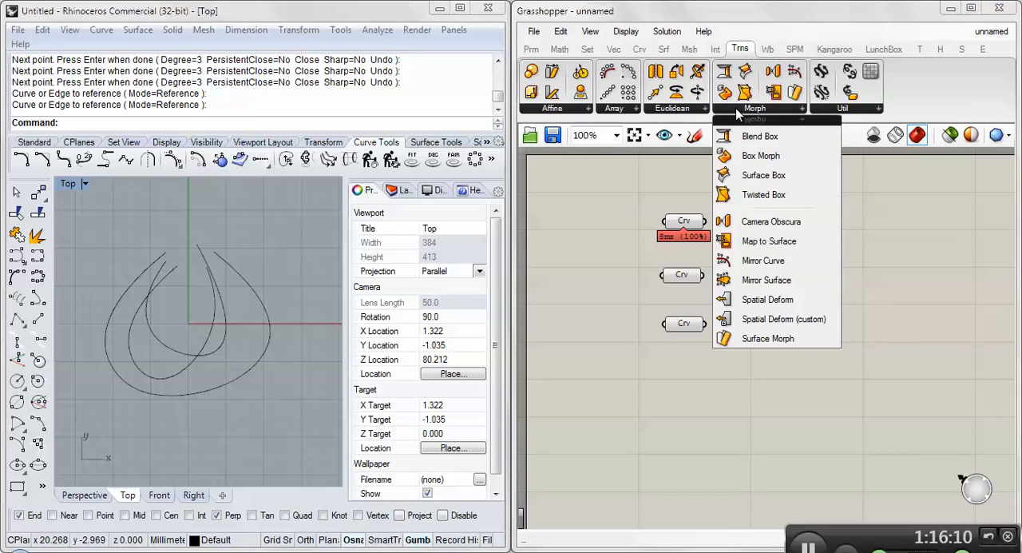
{"action": "left_click", "coordinate": [660, 112]}
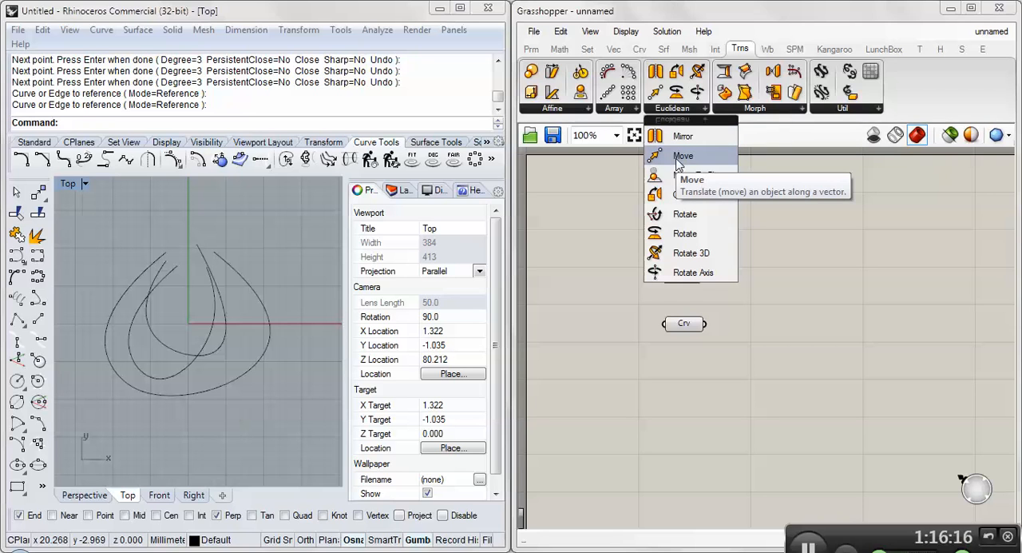
{"action": "left_click", "coordinate": [678, 157]}
{"action": "left_click", "coordinate": [809, 247]}
{"action": "left_click_drag", "start_coordinate": [801, 256], "coordinate": [794, 339]}
{"action": "left_click", "coordinate": [747, 279]}
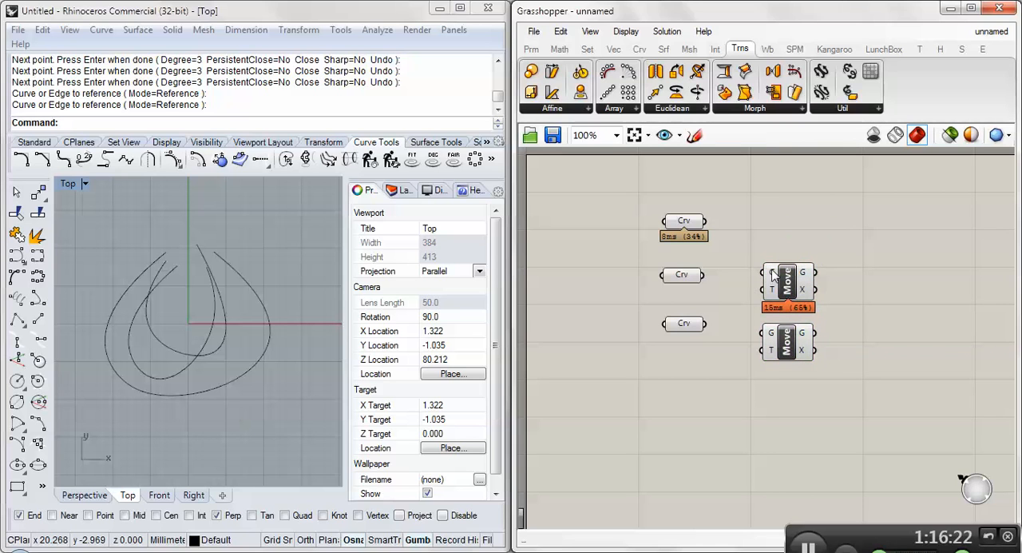
- Connect the middle Curve parameter to the upper Move's geometry input and the lowest one to the lower Move's
{"action": "left_click", "coordinate": [682, 276]}
{"action": "left_click_drag", "start_coordinate": [703, 275], "coordinate": [764, 272]}
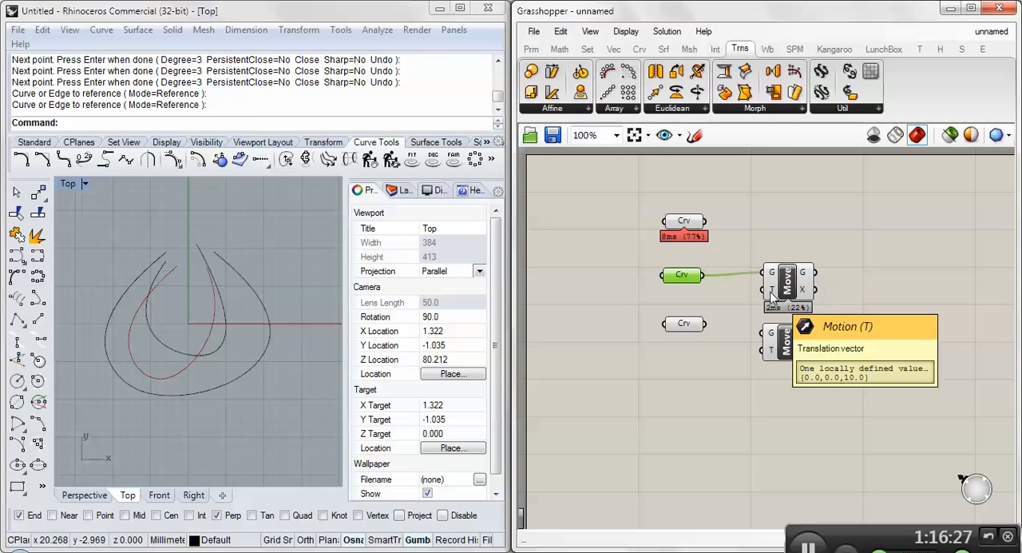
{"action": "left_click_drag", "start_coordinate": [706, 325], "coordinate": [765, 339]}
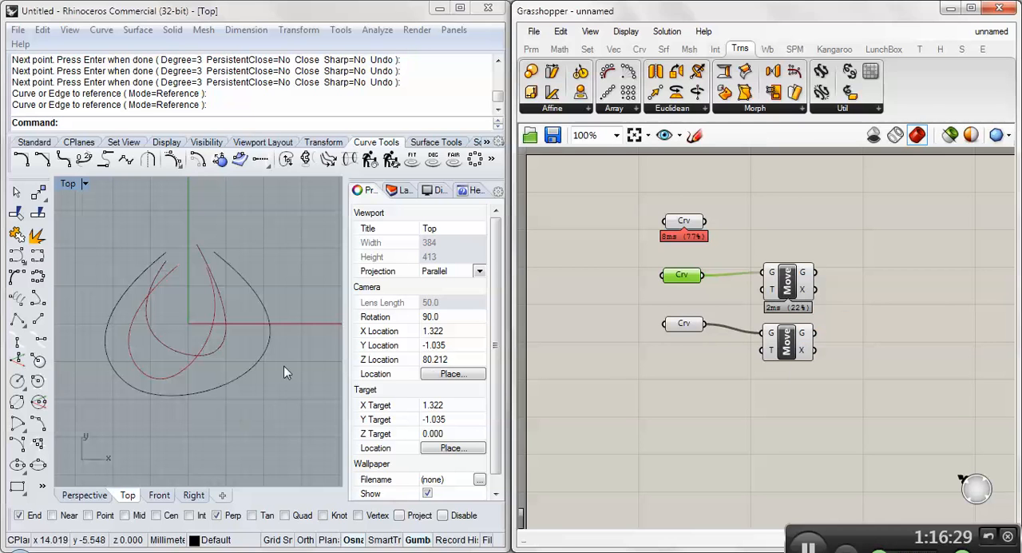
- Examine the curves from the side and in the Perspective viewport to compare the moved loops with the originals
{"action": "right_click_drag", "start_coordinate": [260, 364], "coordinate": [242, 351]}
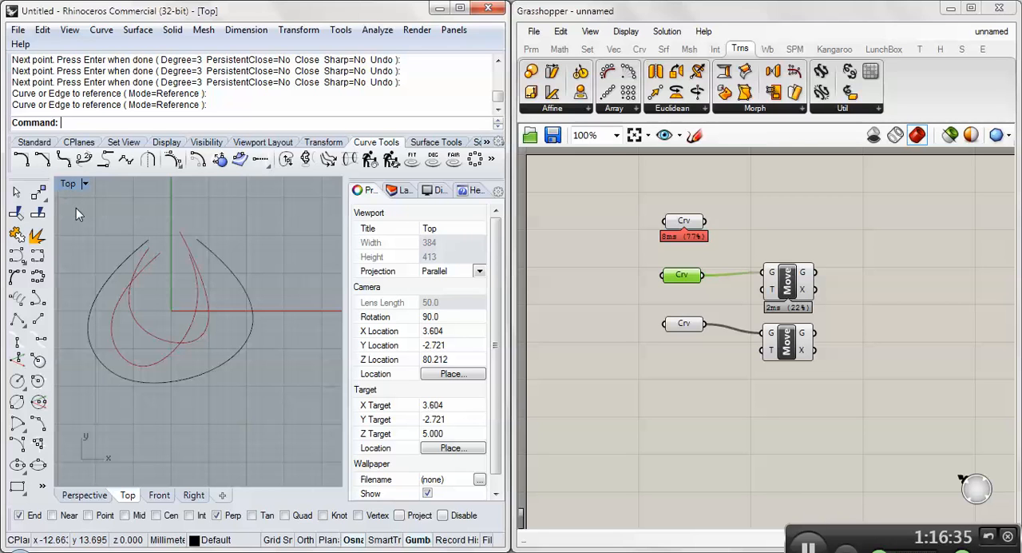
{"action": "key", "text": "ctrl+Tab"}
{"action": "key", "text": "ctrl+Tab"}
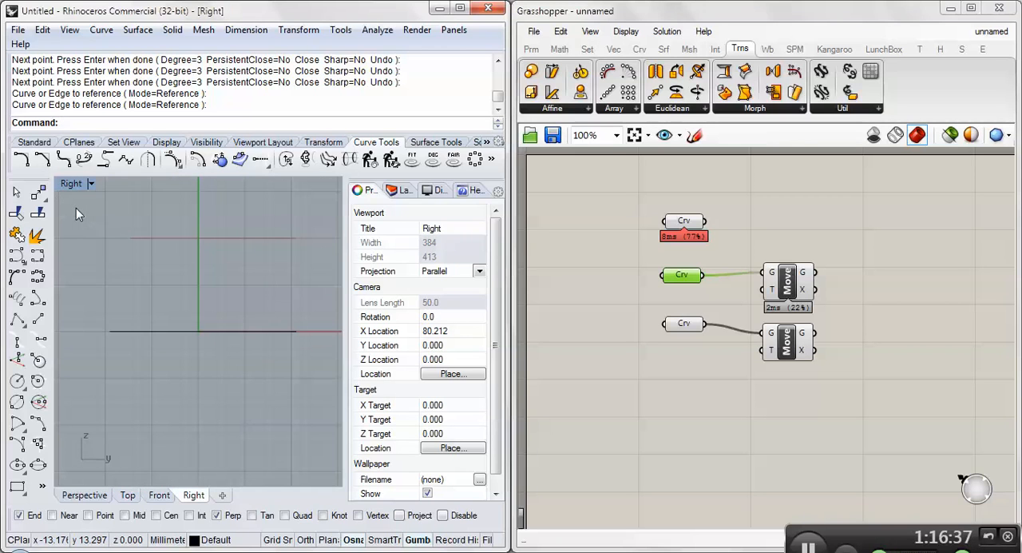
{"action": "key", "text": "ctrl+Tab"}
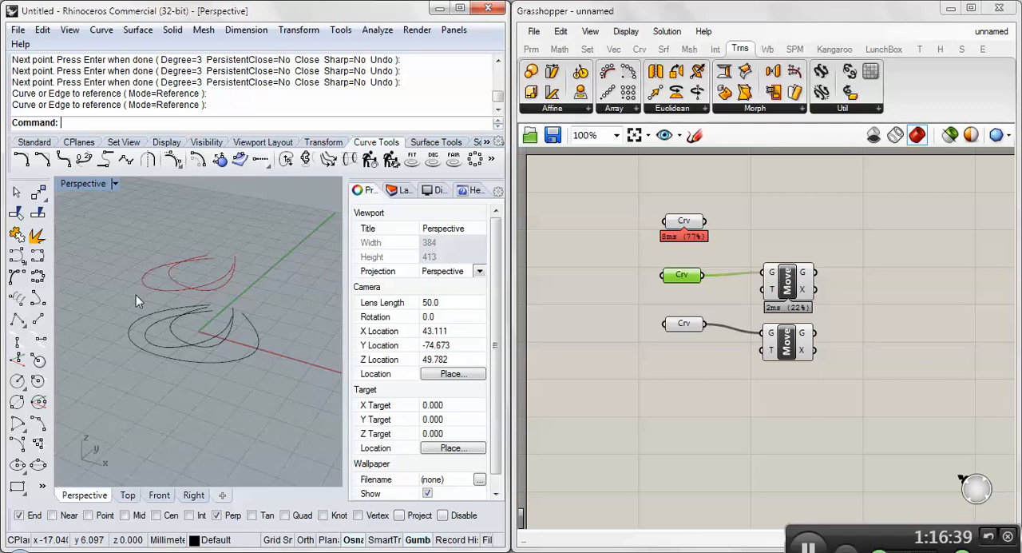
{"action": "right_click_drag", "start_coordinate": [136, 294], "coordinate": [156, 281]}
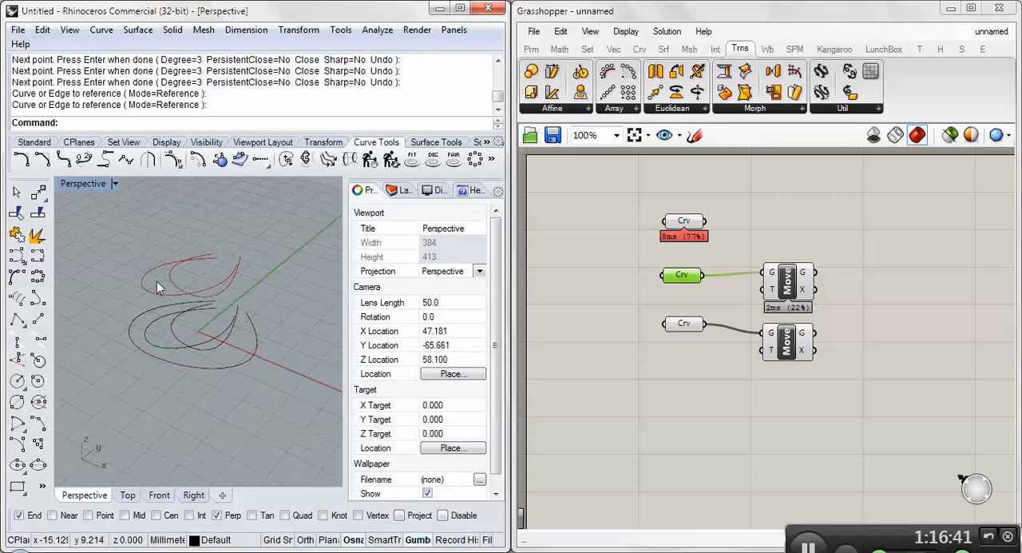
{"action": "left_click", "coordinate": [655, 391]}
{"action": "mouse_move", "coordinate": [774, 291]}
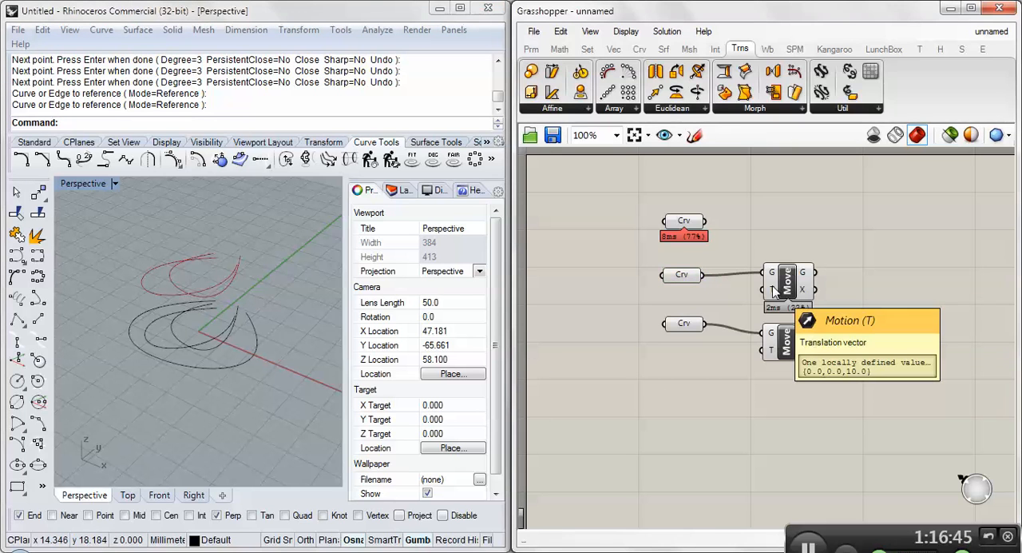
{"action": "right_click", "coordinate": [771, 351]}
{"action": "left_click", "coordinate": [796, 432]}
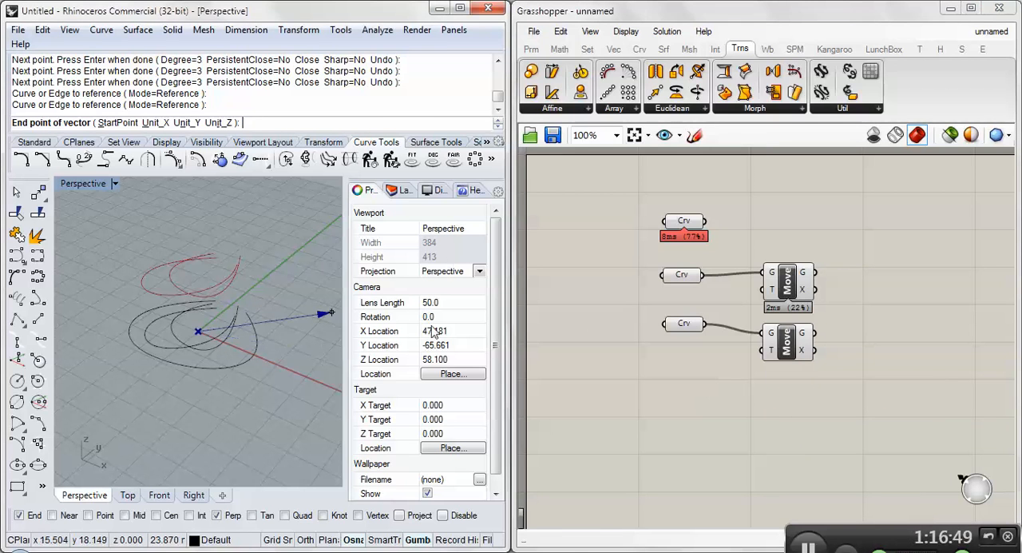
{"action": "key", "text": "Escape"}
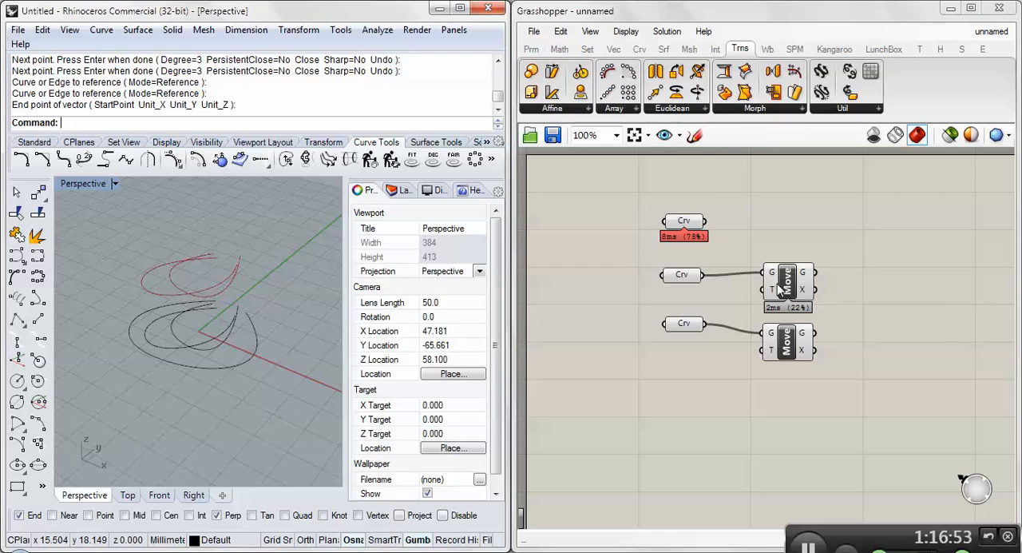
- Add a Unit Z vector component below the middle Curve parameter, shifting that parameter and the upper Move to make room
{"action": "mouse_move", "coordinate": [773, 292]}
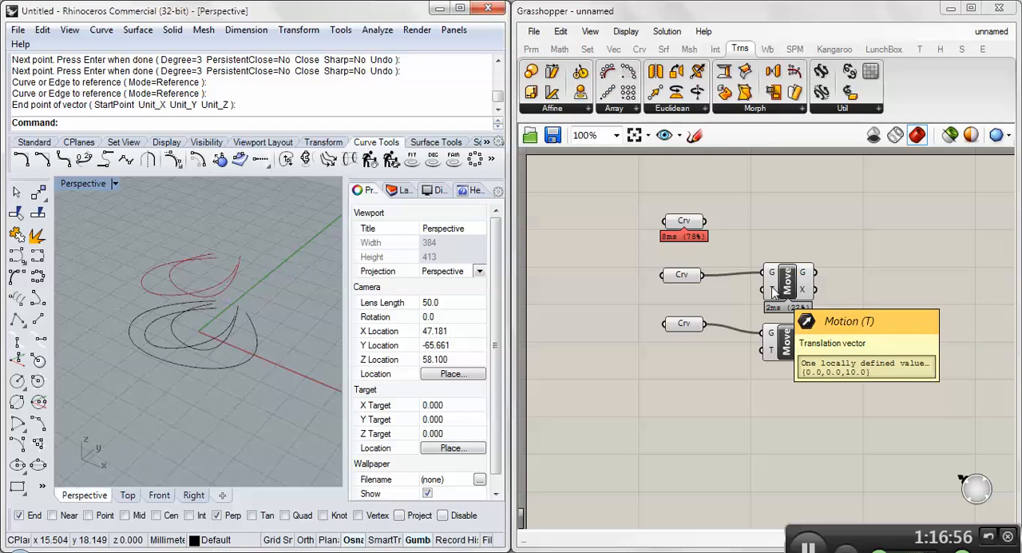
{"action": "left_click", "coordinate": [531, 48]}
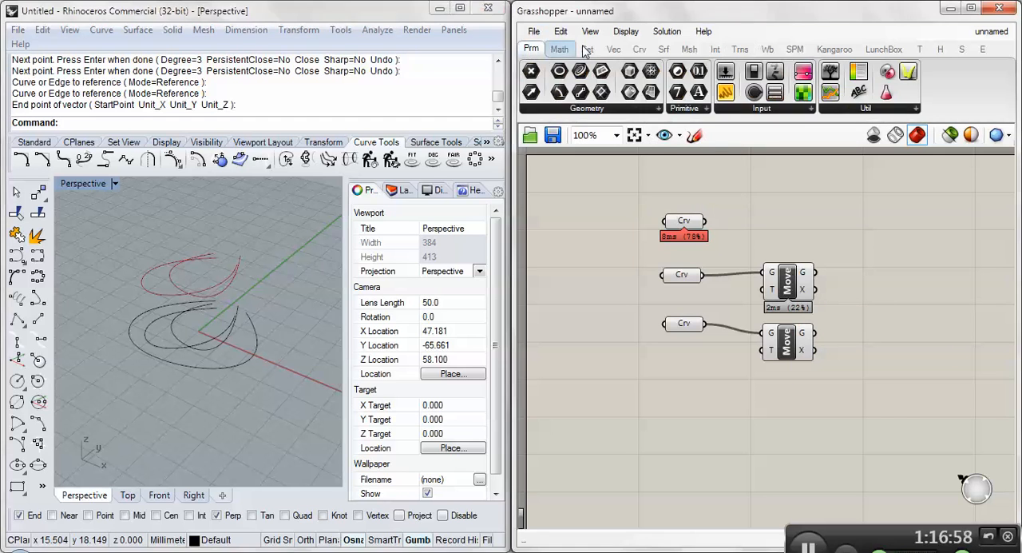
{"action": "left_click", "coordinate": [613, 49]}
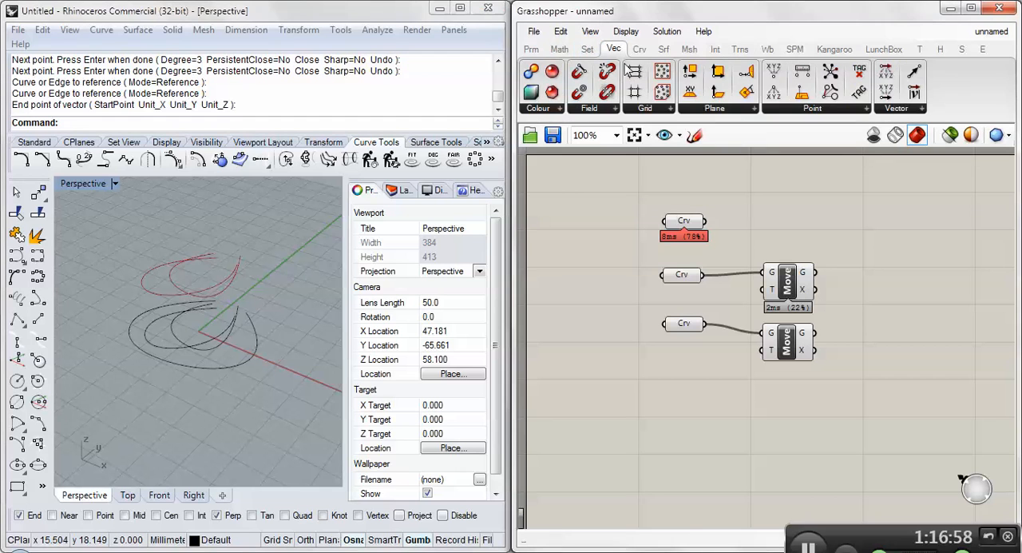
{"action": "left_click", "coordinate": [896, 108]}
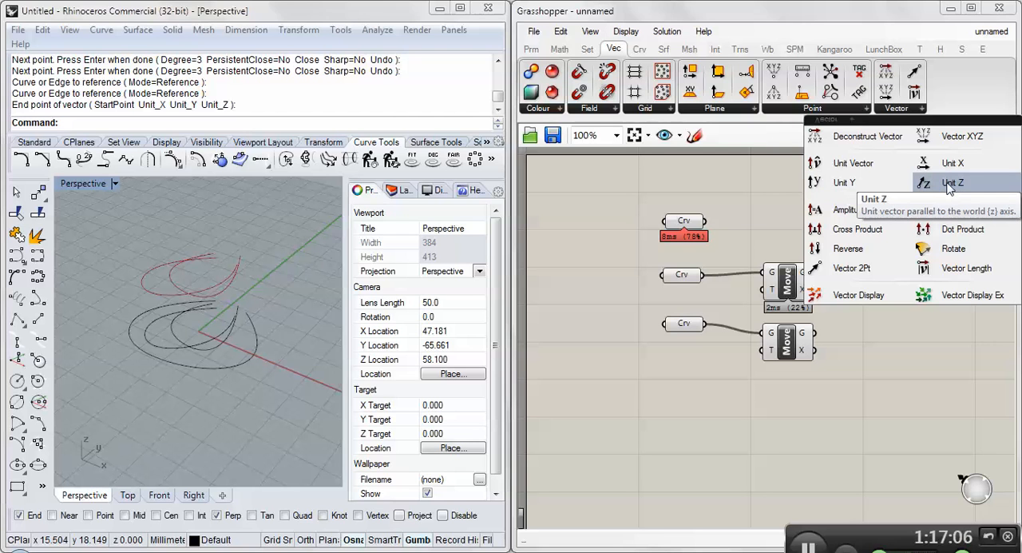
{"action": "left_click_drag", "start_coordinate": [950, 185], "coordinate": [703, 293]}
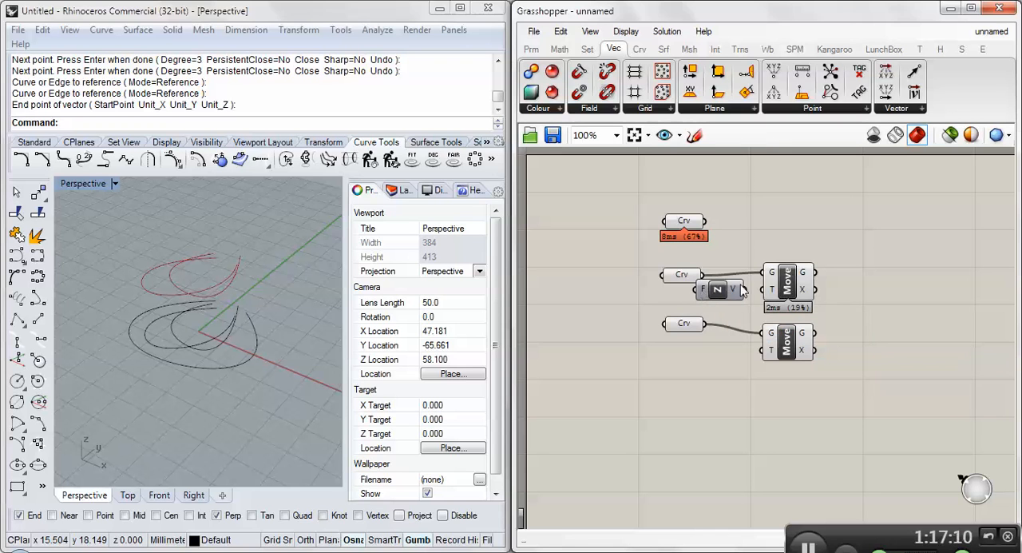
{"action": "left_click_drag", "start_coordinate": [787, 283], "coordinate": [824, 273]}
{"action": "left_click_drag", "start_coordinate": [681, 274], "coordinate": [716, 261]}
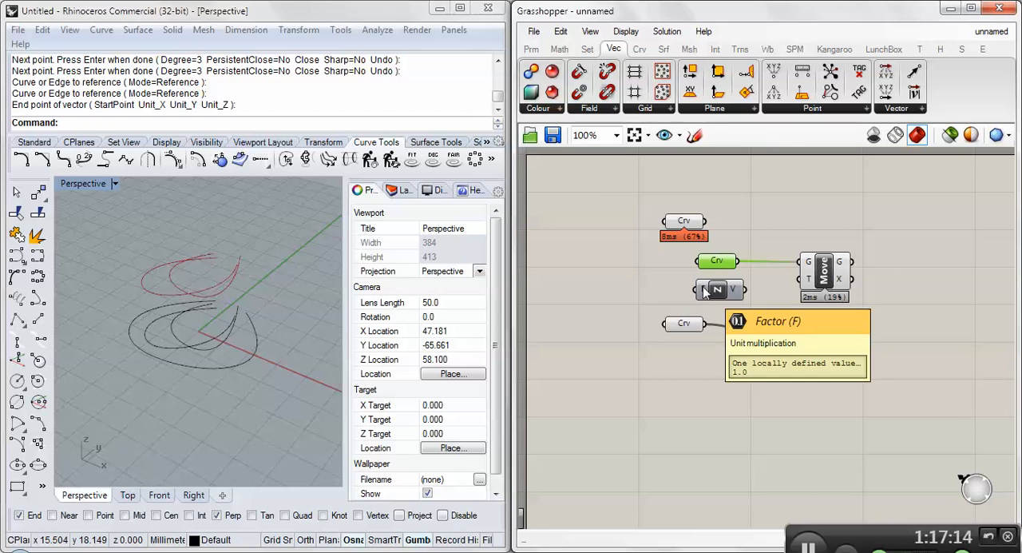
- Duplicate the Unit Z component below the lowest Curve parameter and shift the lower Move away to make room
{"action": "left_click", "coordinate": [710, 288]}
{"action": "key", "text": "ctrl+c"}
{"action": "key", "text": "ctrl+v"}
{"action": "left_click_drag", "start_coordinate": [719, 290], "coordinate": [711, 352]}
{"action": "left_click_drag", "start_coordinate": [786, 341], "coordinate": [814, 348]}
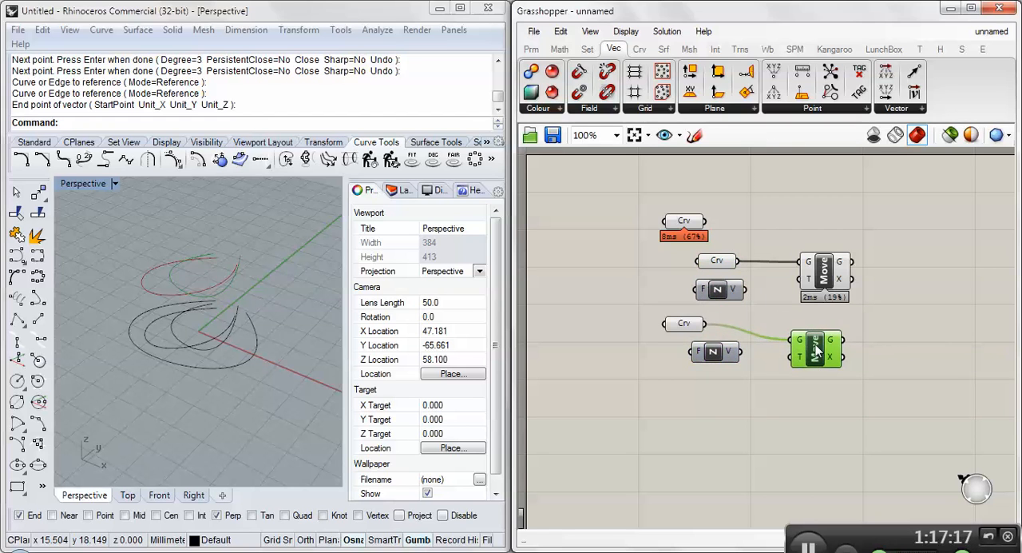
- Set the upper Unit Z component's factor to 25
{"action": "right_click", "coordinate": [702, 294]}
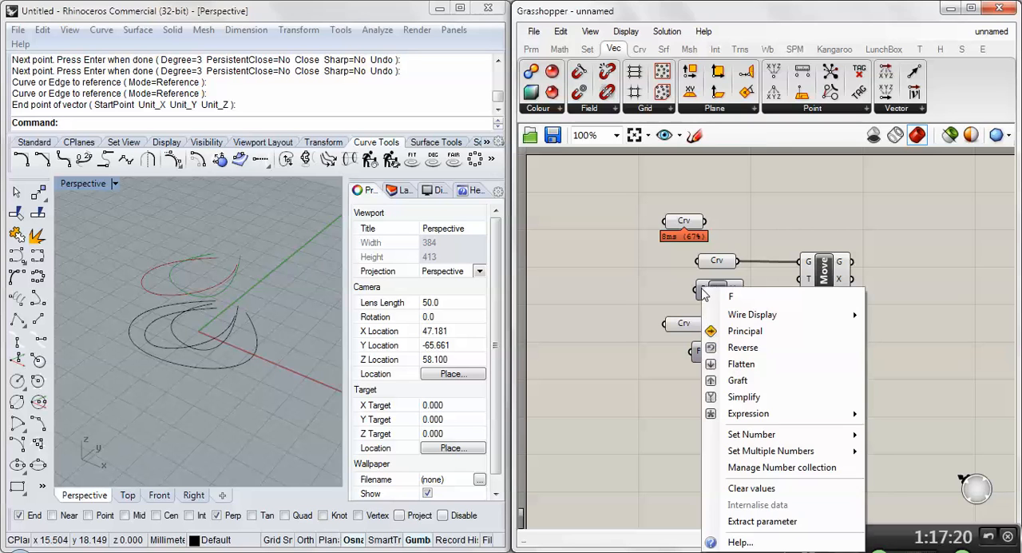
{"action": "left_click", "coordinate": [688, 287]}
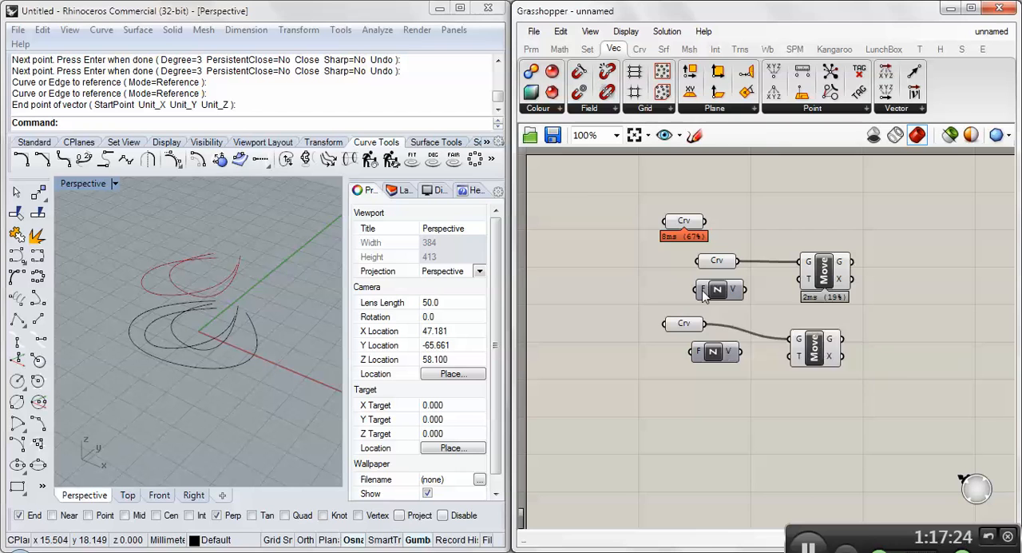
{"action": "right_click", "coordinate": [704, 294]}
{"action": "mouse_move", "coordinate": [748, 436]}
{"action": "left_click", "coordinate": [636, 436]}
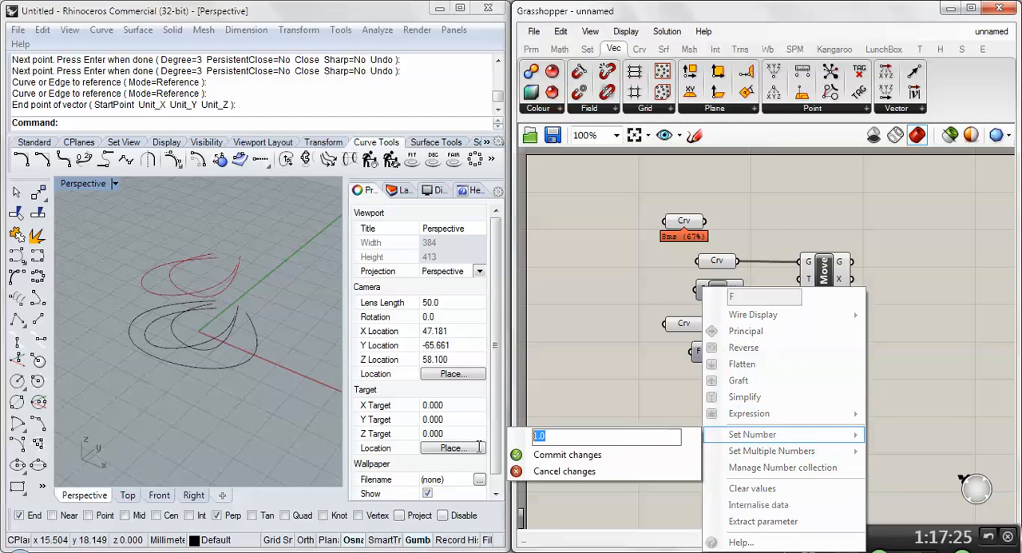
{"action": "type", "text": "25"}
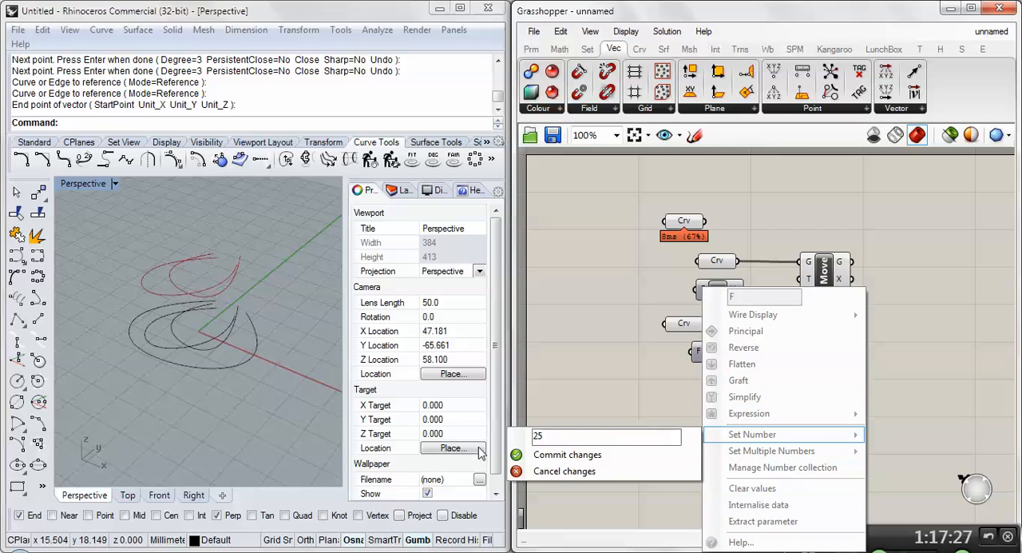
{"action": "left_click", "coordinate": [537, 454]}
{"action": "mouse_move", "coordinate": [810, 281]}
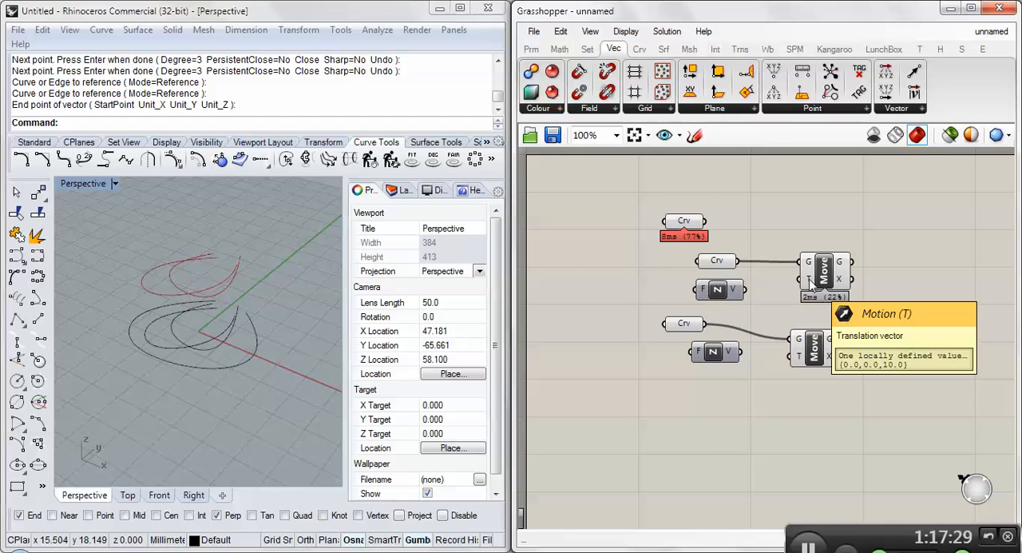
- Set the lower Unit Z component's factor to 50
{"action": "right_click", "coordinate": [700, 357]}
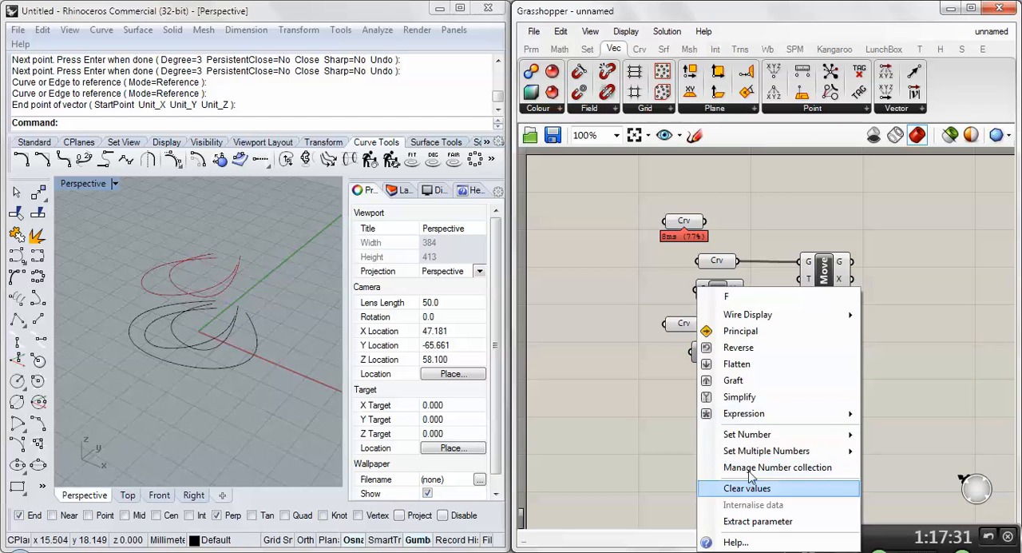
{"action": "mouse_move", "coordinate": [796, 434]}
{"action": "left_click", "coordinate": [573, 437]}
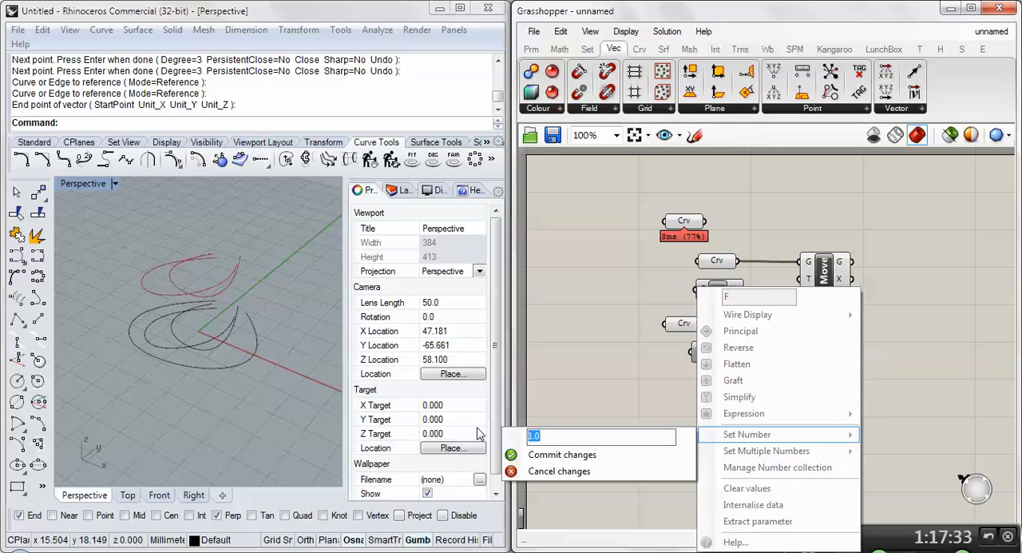
{"action": "type", "text": "10"}
{"action": "left_click", "coordinate": [534, 454]}
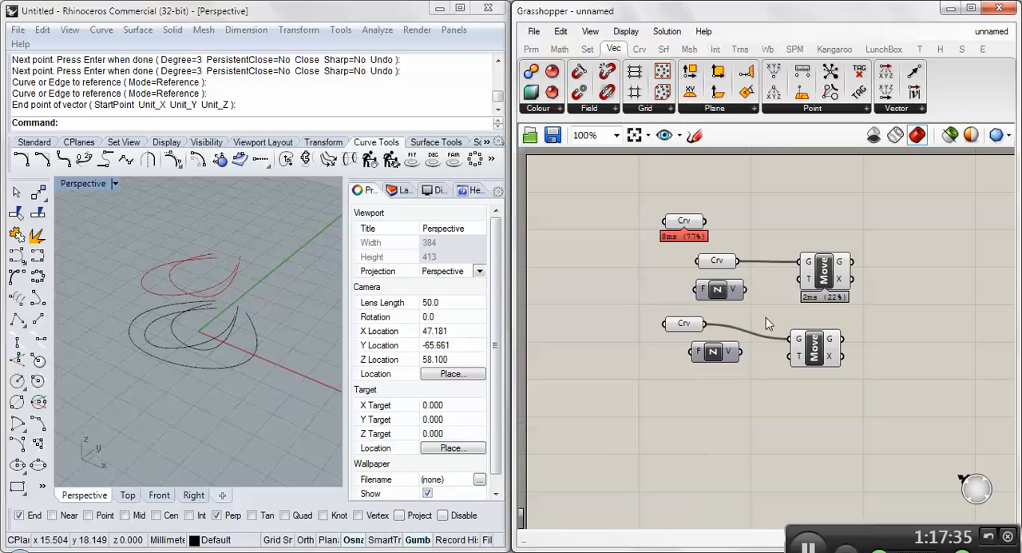
- Connect the upper Unit Z vector to the upper Move's motion input and the lower one to the lower Move's
{"action": "left_click_drag", "start_coordinate": [723, 291], "coordinate": [803, 281]}
{"action": "left_click_drag", "start_coordinate": [739, 351], "coordinate": [800, 356]}
{"action": "right_click_drag", "start_coordinate": [73, 284], "coordinate": [114, 302]}
{"action": "scroll", "coordinate": [81, 323], "scroll_direction": "down", "scroll_amount": 5}
{"action": "scroll", "coordinate": [114, 302], "scroll_direction": "up", "scroll_amount": 3}
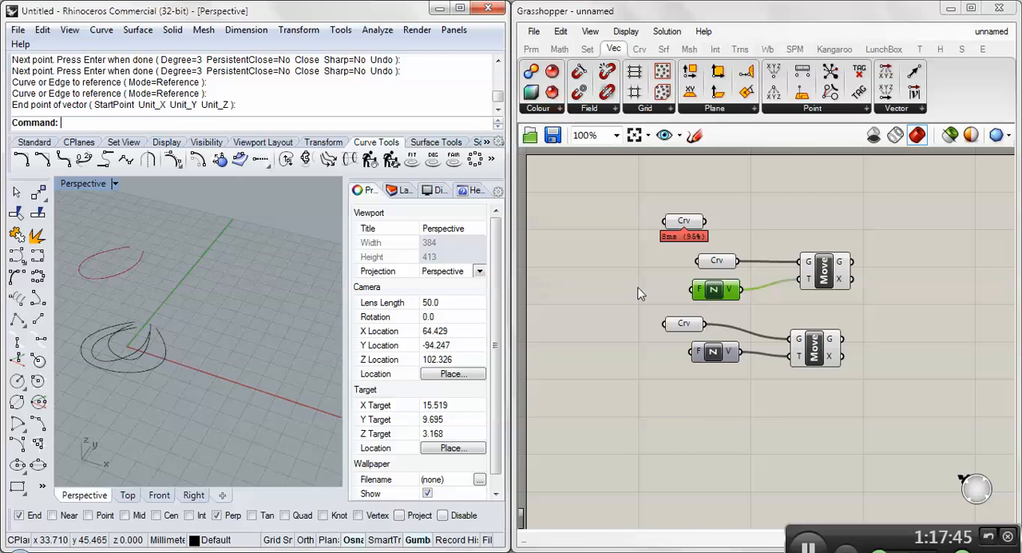
- Set the upper Unit Z component's factor to 10
{"action": "right_click", "coordinate": [707, 290]}
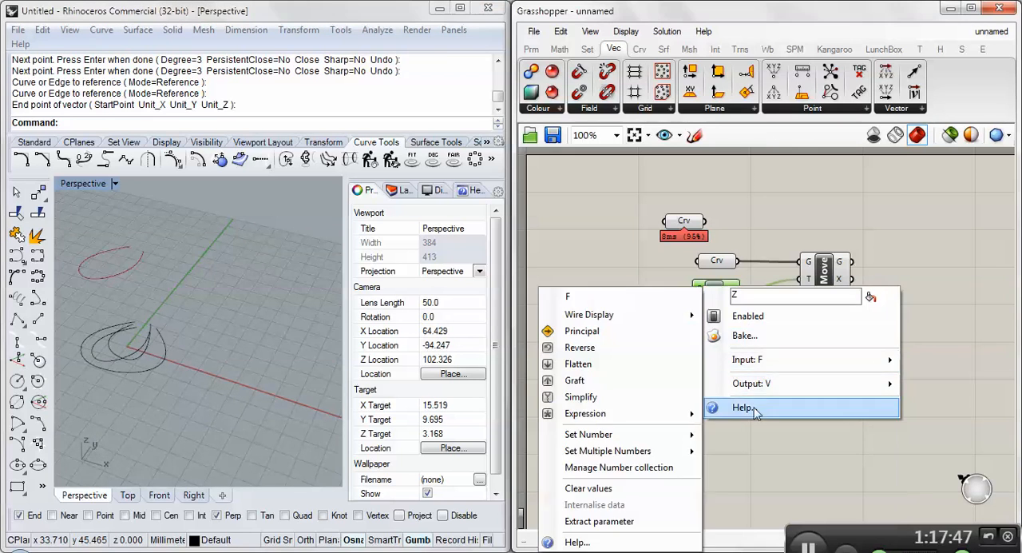
{"action": "right_click", "coordinate": [700, 287]}
{"action": "right_click", "coordinate": [702, 294]}
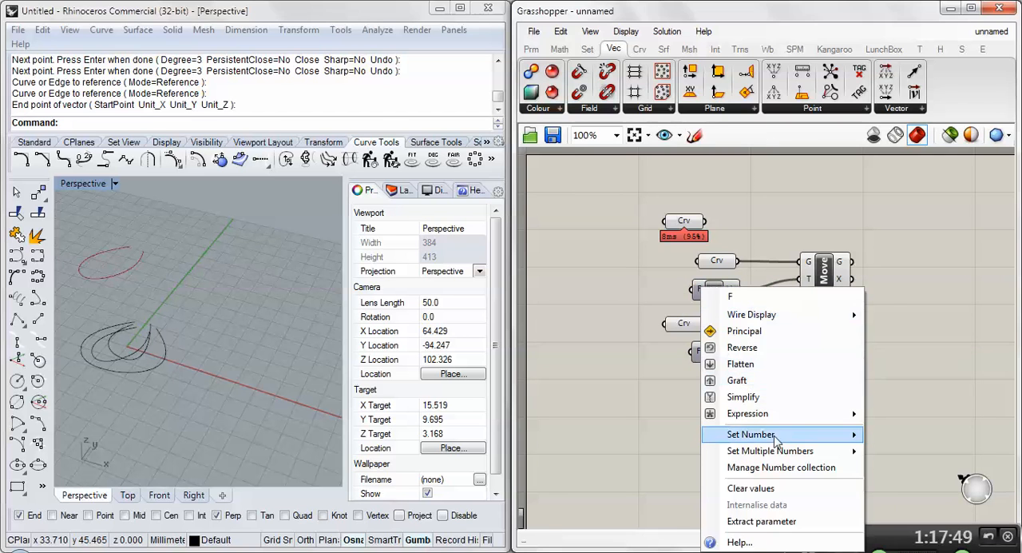
{"action": "mouse_move", "coordinate": [774, 436]}
{"action": "type", "text": "10"}
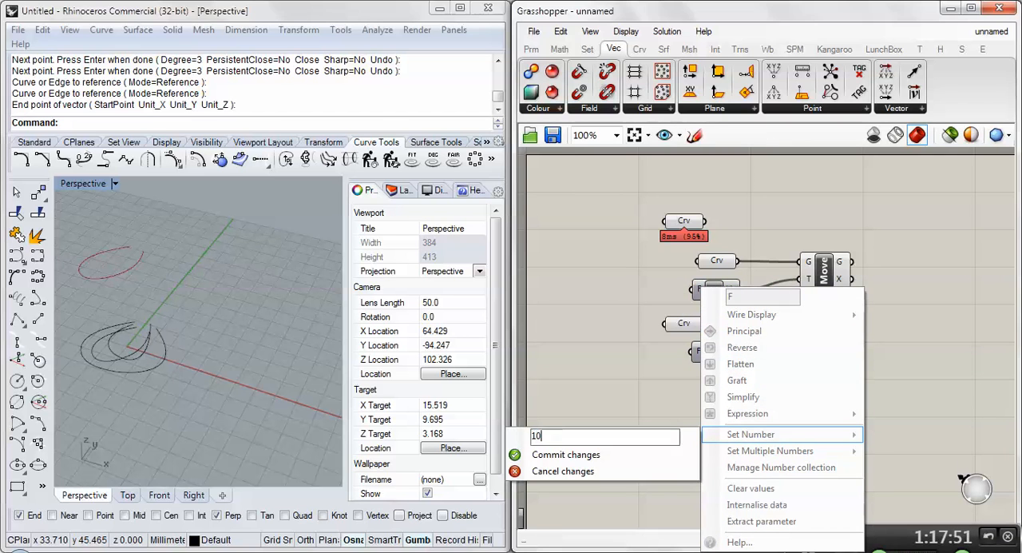
{"action": "key", "text": "Return"}
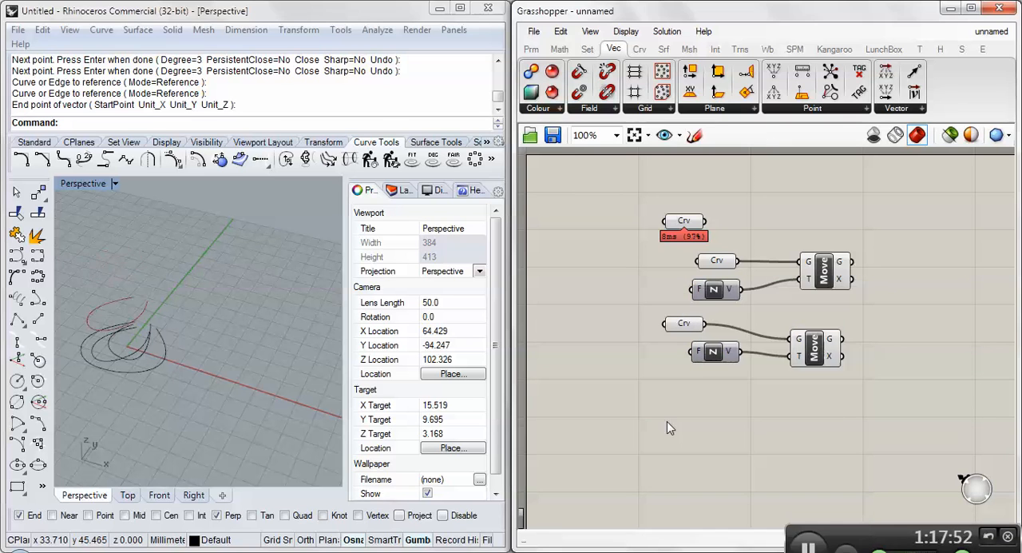
- Set the lower Unit Z component's factor to 20
{"action": "right_click", "coordinate": [699, 357]}
{"action": "mouse_move", "coordinate": [767, 434]}
{"action": "left_click_drag", "start_coordinate": [598, 431], "coordinate": [498, 428]}
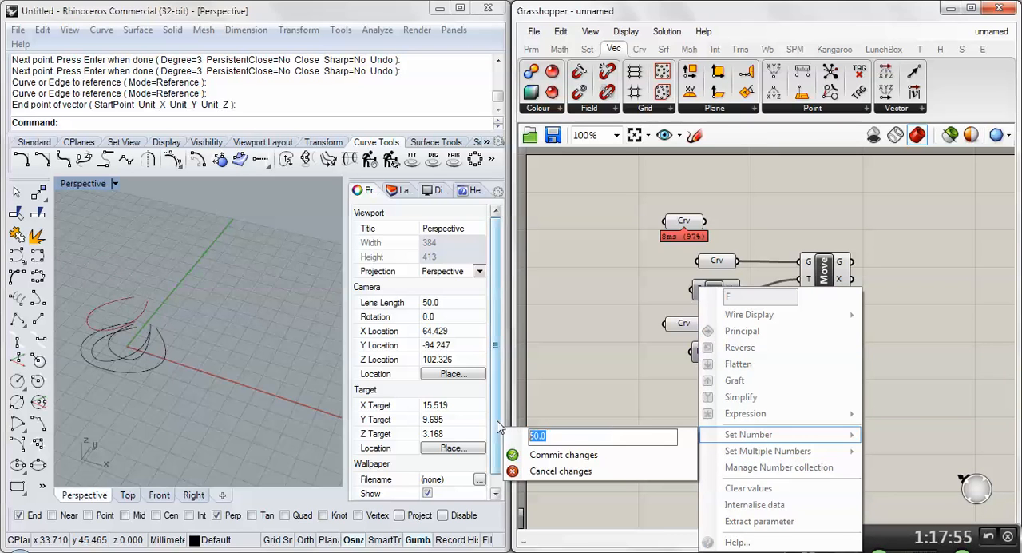
{"action": "type", "text": "20"}
{"action": "left_click", "coordinate": [551, 453]}
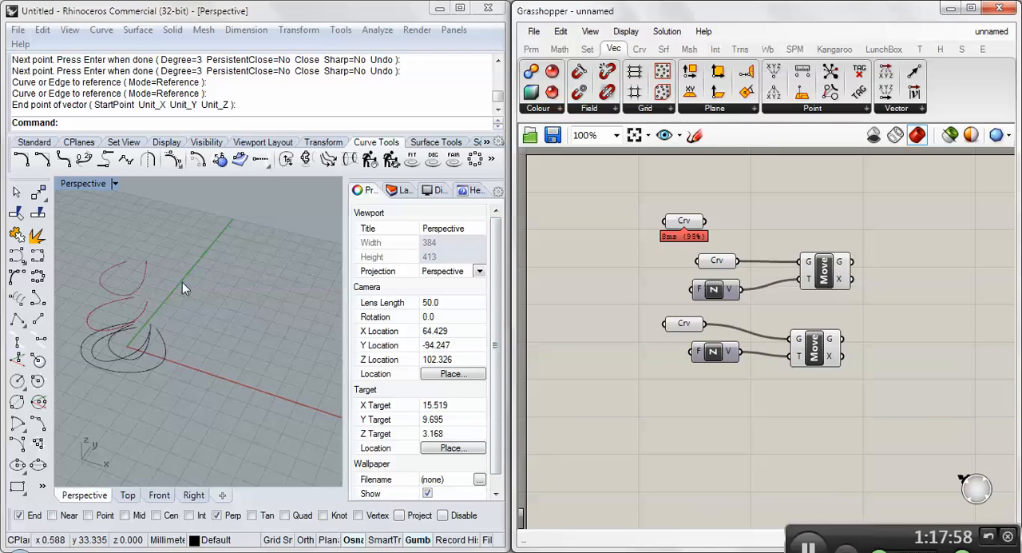
{"action": "right_click_drag", "start_coordinate": [182, 282], "coordinate": [318, 311]}
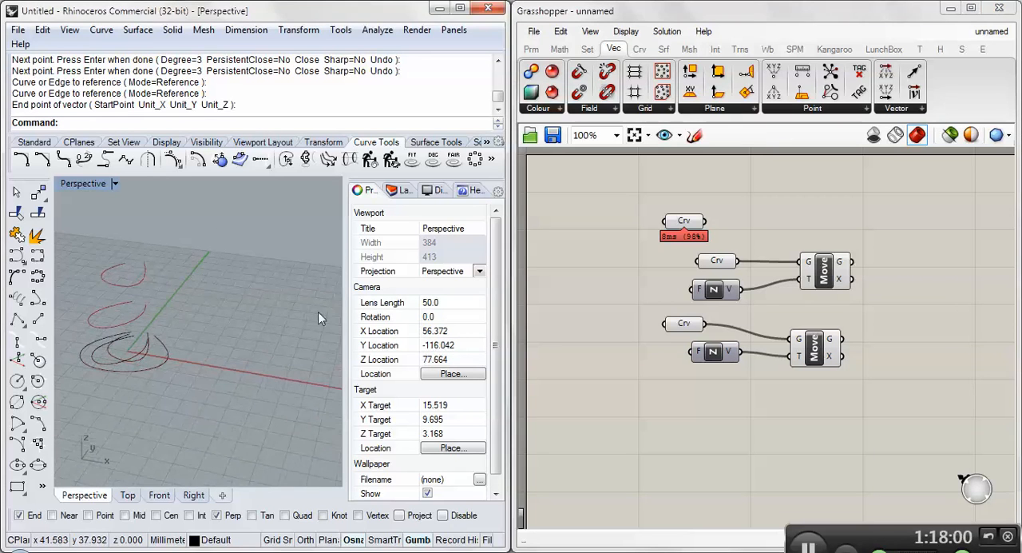
- Align the top and lowest Curve parameters with the middle one, and highlight the top curve and both Moves in turn
{"action": "left_click_drag", "start_coordinate": [675, 223], "coordinate": [711, 215]}
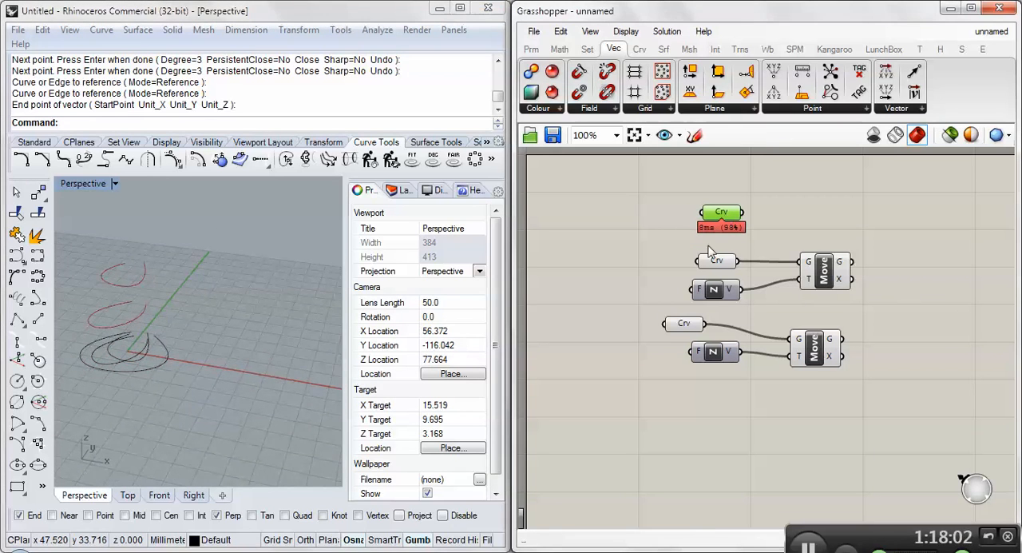
{"action": "left_click_drag", "start_coordinate": [671, 324], "coordinate": [700, 325]}
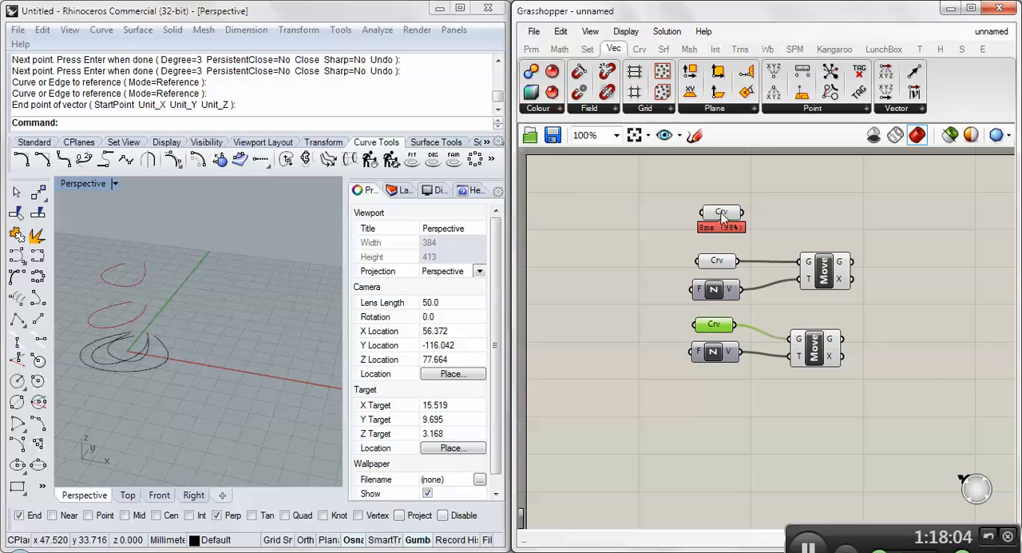
{"action": "left_click", "coordinate": [721, 214]}
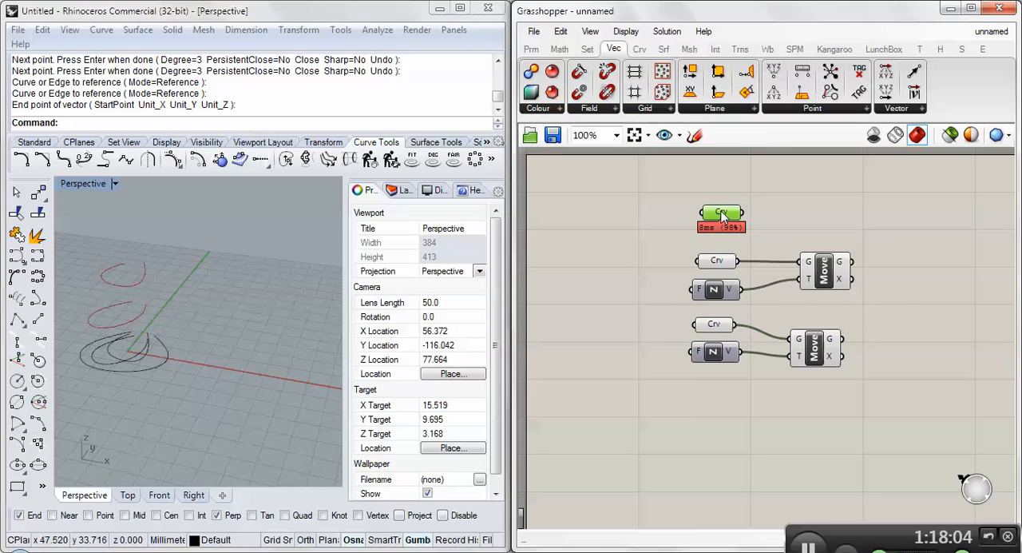
{"action": "left_click", "coordinate": [822, 272]}
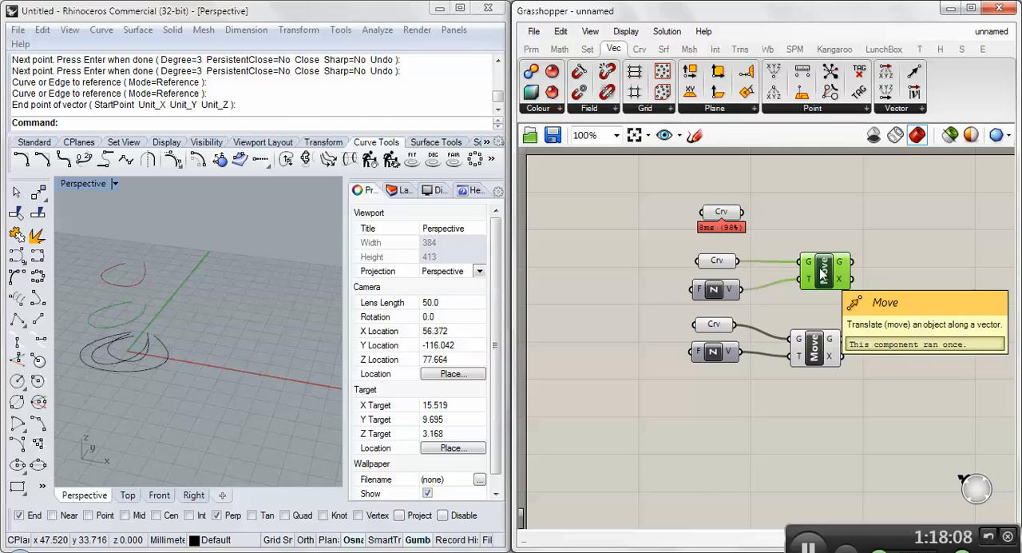
{"action": "left_click", "coordinate": [817, 344]}
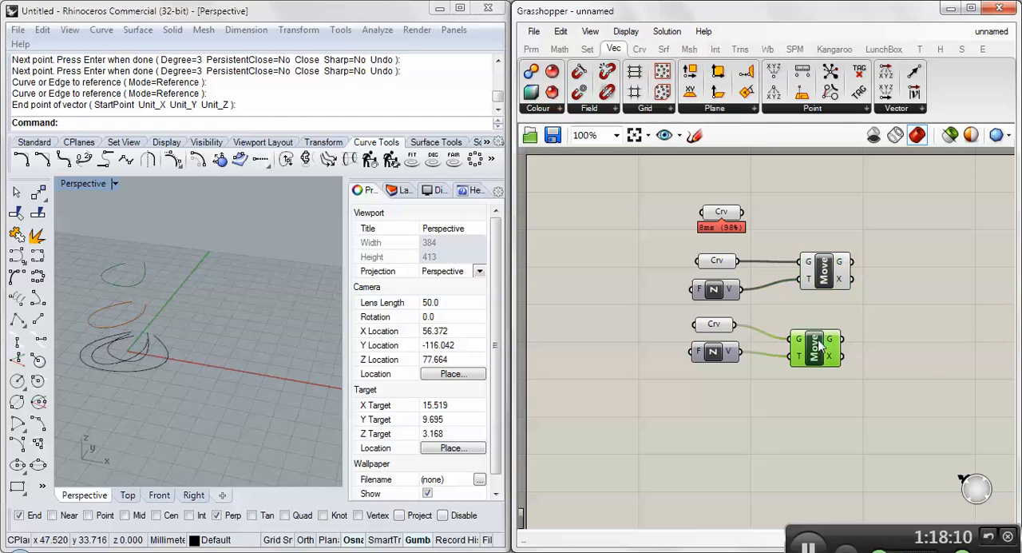
- Add a Loft surface component to the canvas beside the two Move components, leaving space for wires
{"action": "mouse_move", "coordinate": [833, 342]}
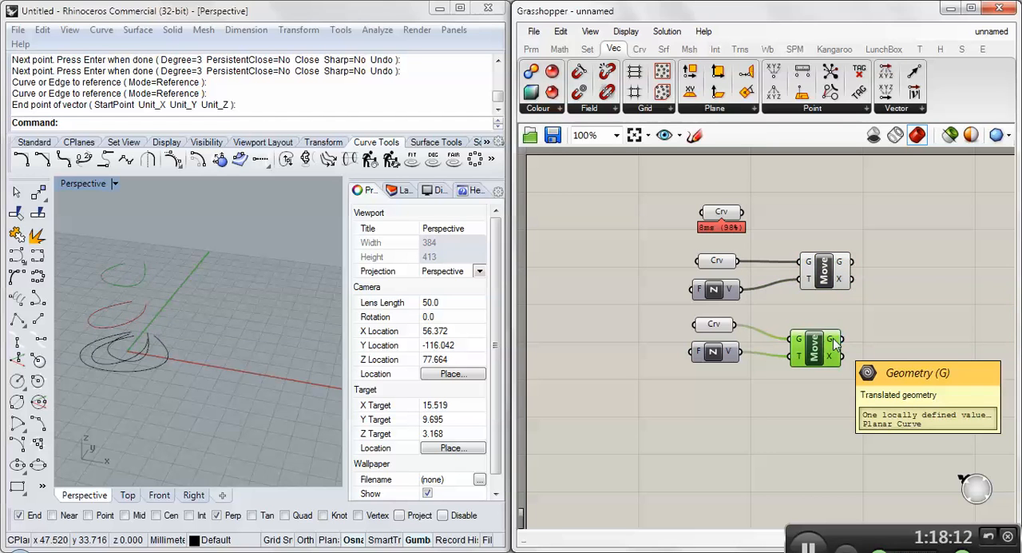
{"action": "left_click", "coordinate": [872, 312]}
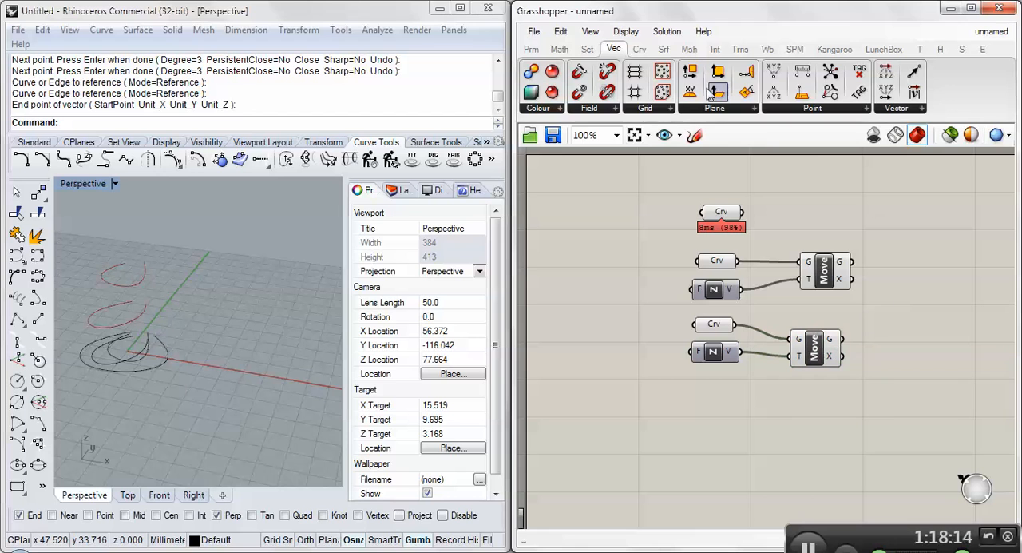
{"action": "left_click", "coordinate": [663, 49]}
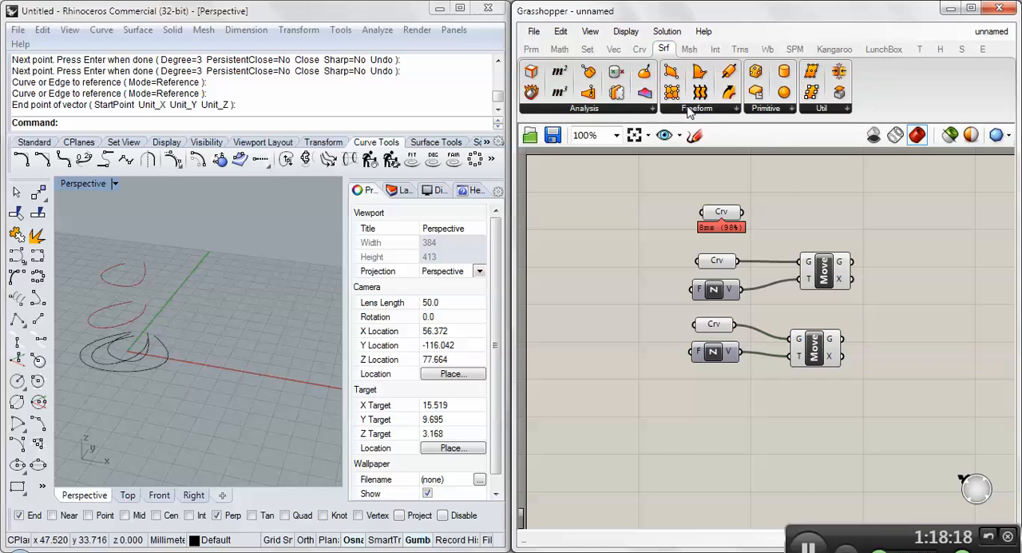
{"action": "left_click", "coordinate": [689, 109]}
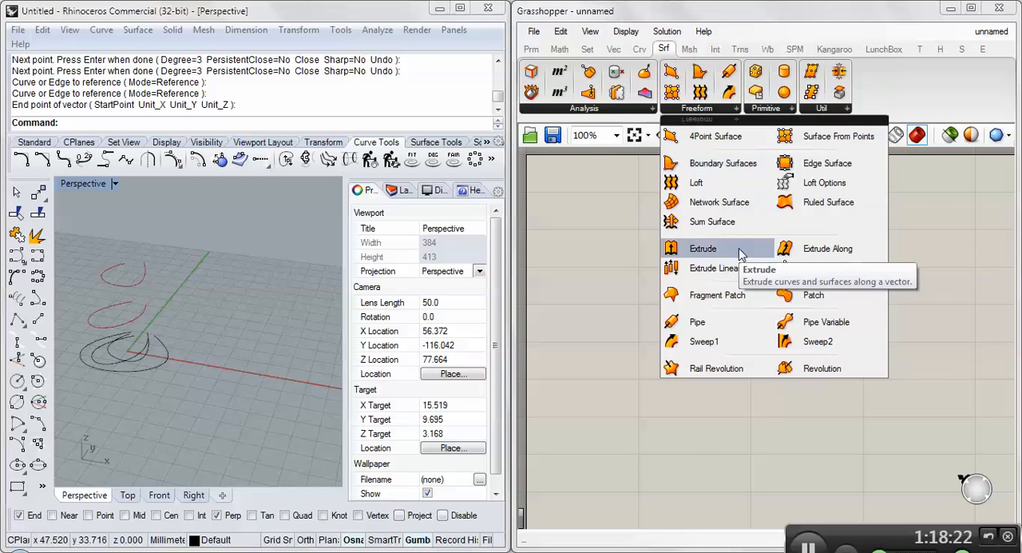
{"action": "left_click", "coordinate": [704, 184]}
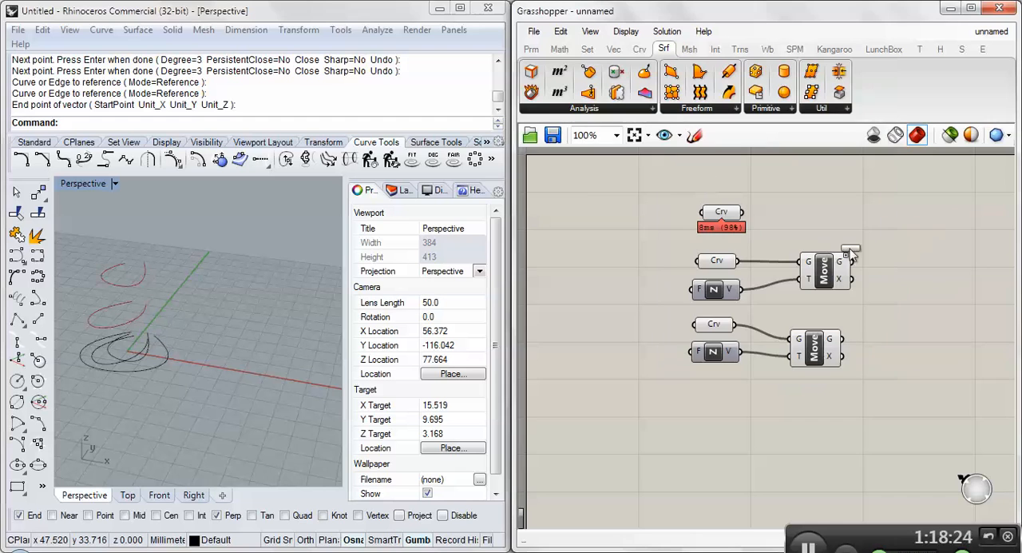
{"action": "left_click", "coordinate": [932, 272]}
{"action": "right_click_drag", "start_coordinate": [882, 310], "coordinate": [792, 289]}
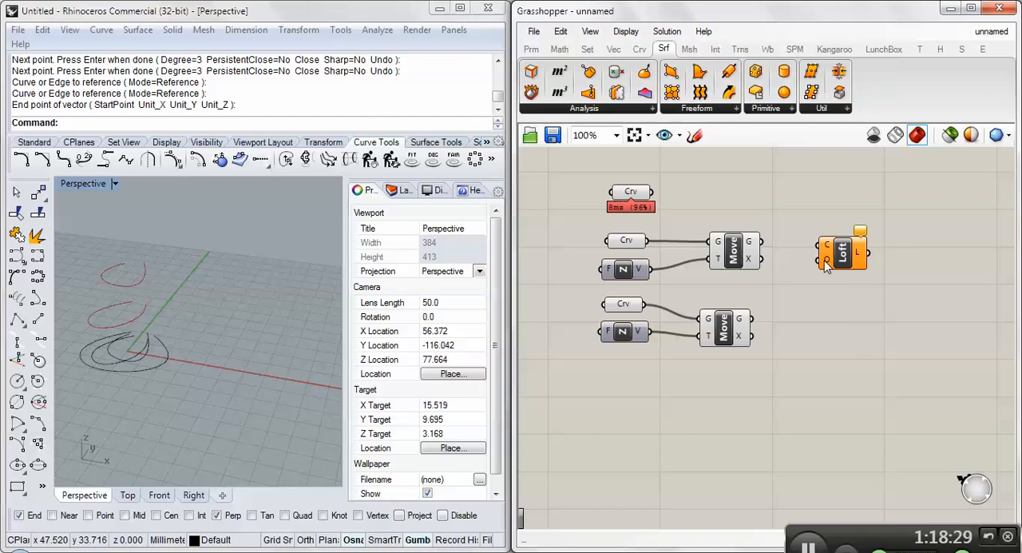
- Examine the loft options available on the Loft component's options input, then close them without making changes
{"action": "right_click", "coordinate": [825, 264]}
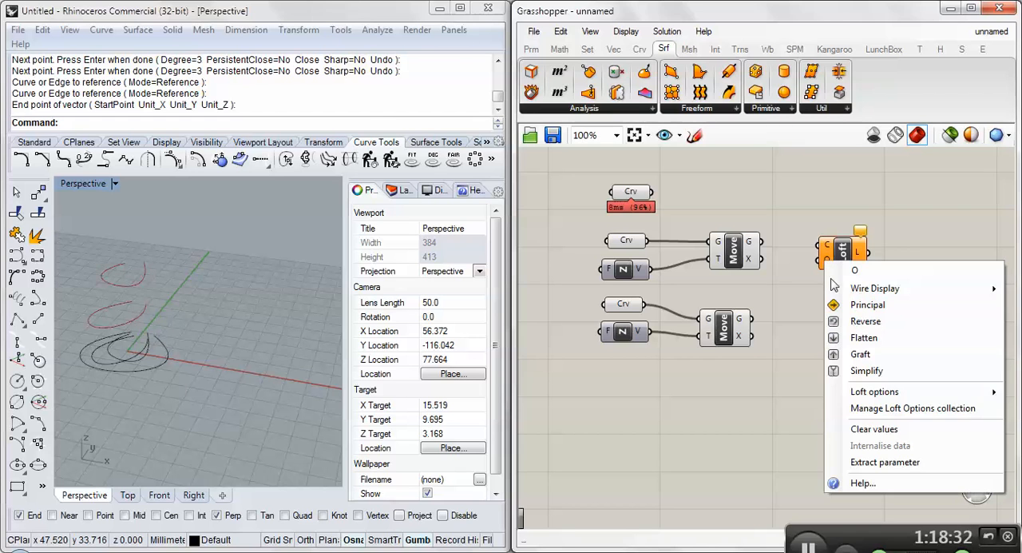
{"action": "mouse_move", "coordinate": [870, 397]}
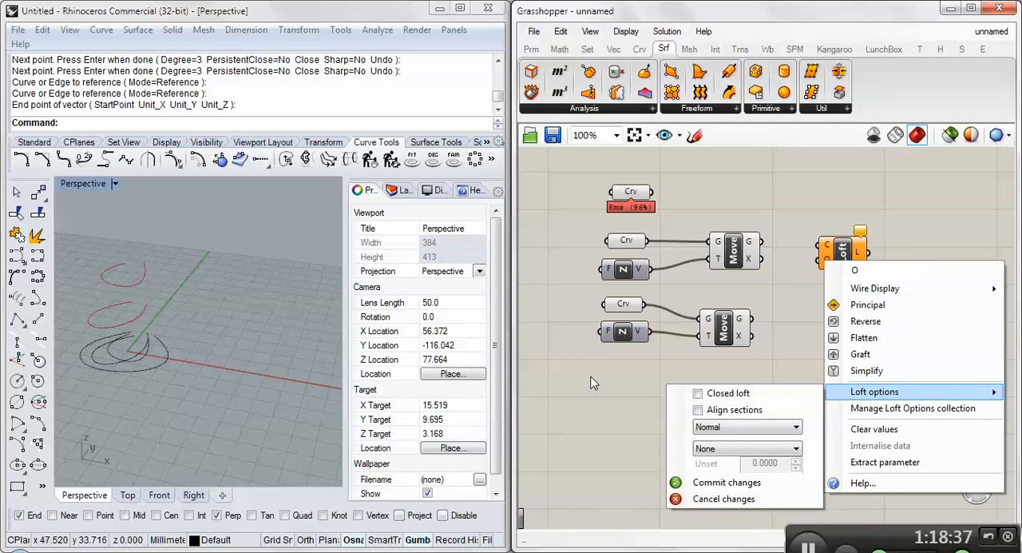
{"action": "left_click", "coordinate": [779, 236]}
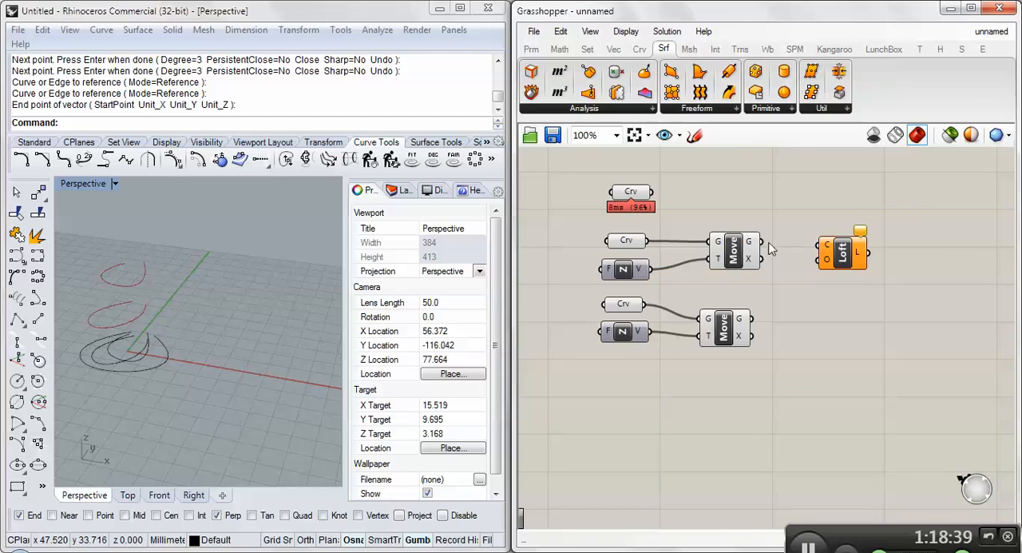
- Try to connect the two Moves' geometry outputs to the Loft component, and check the source that can be disconnected from its curves input
{"action": "left_click_drag", "start_coordinate": [653, 193], "coordinate": [823, 244]}
{"action": "left_click_drag", "start_coordinate": [751, 318], "coordinate": [822, 245], "text": "shift"}
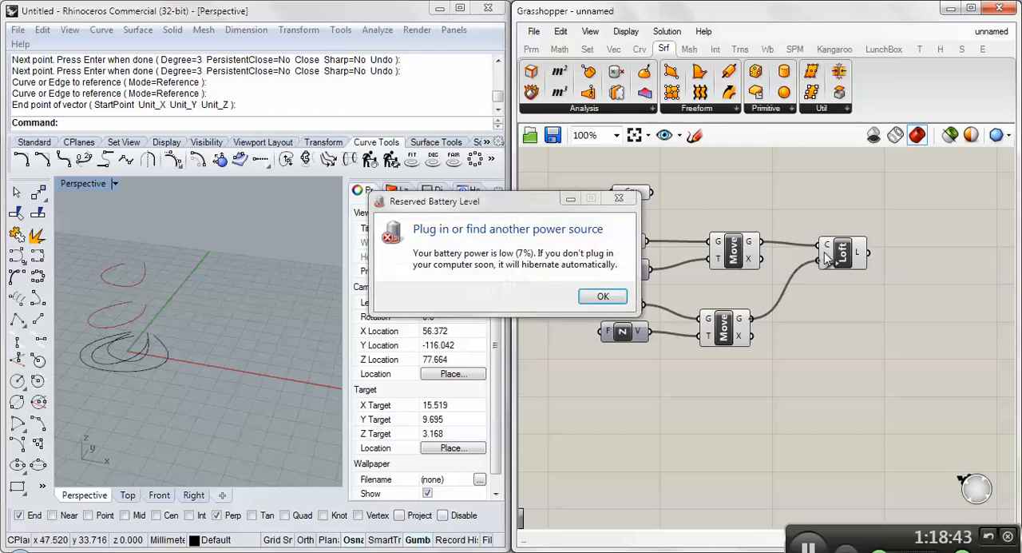
{"action": "left_click", "coordinate": [603, 297]}
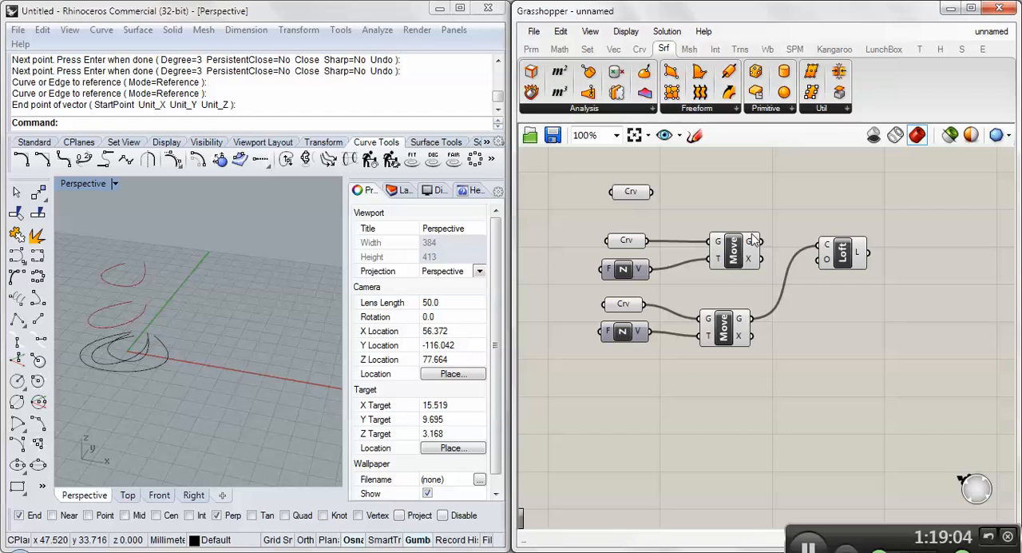
{"action": "right_click", "coordinate": [828, 250]}
{"action": "mouse_move", "coordinate": [874, 274]}
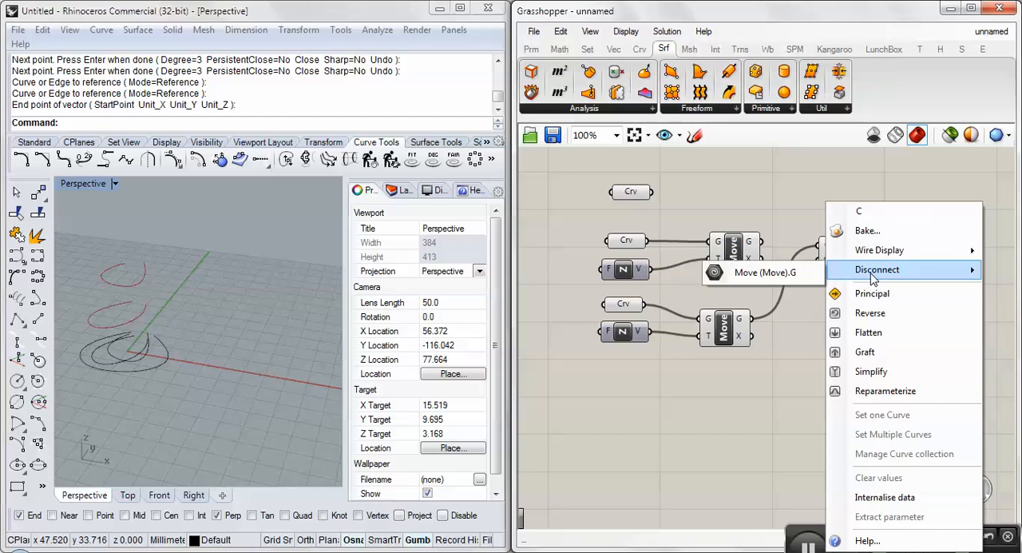
{"action": "left_click", "coordinate": [755, 271]}
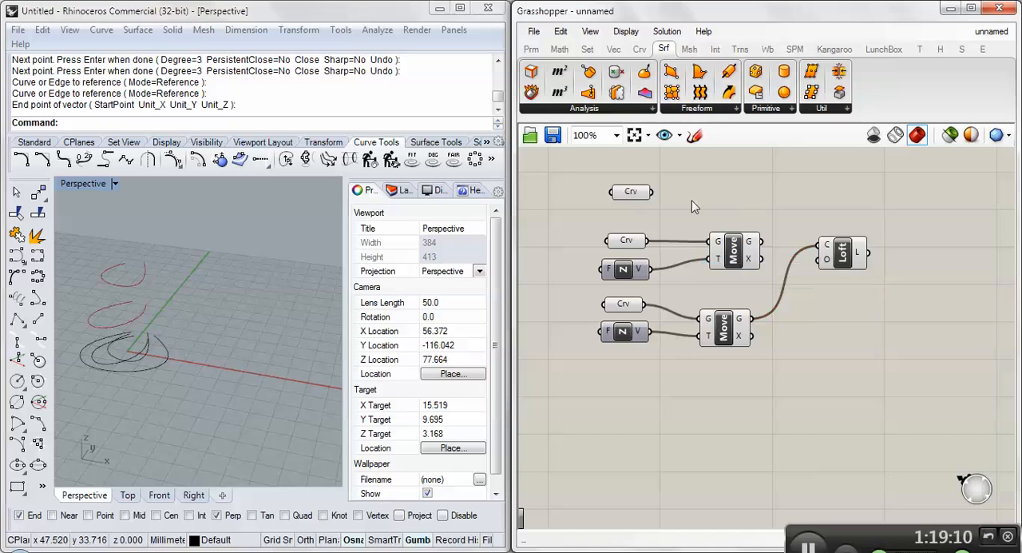
- Connect the top Curve parameter, the upper Move's geometry and the lower Move's geometry, in that order, to the Loft's curves input
{"action": "left_click_drag", "start_coordinate": [651, 192], "coordinate": [822, 246]}
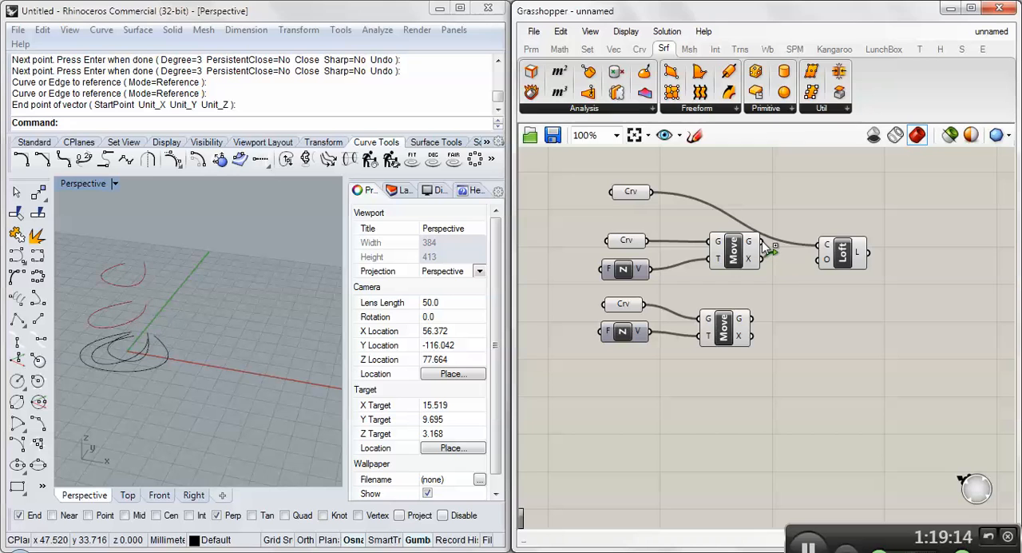
{"action": "left_click_drag", "start_coordinate": [762, 240], "coordinate": [820, 250], "text": "shift"}
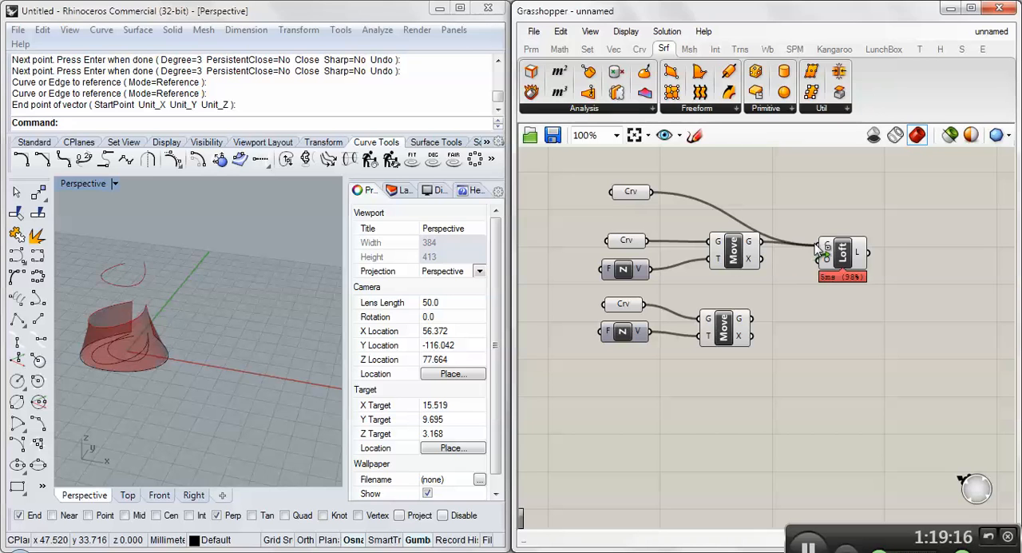
{"action": "left_click_drag", "start_coordinate": [753, 321], "coordinate": [822, 247], "text": "shift"}
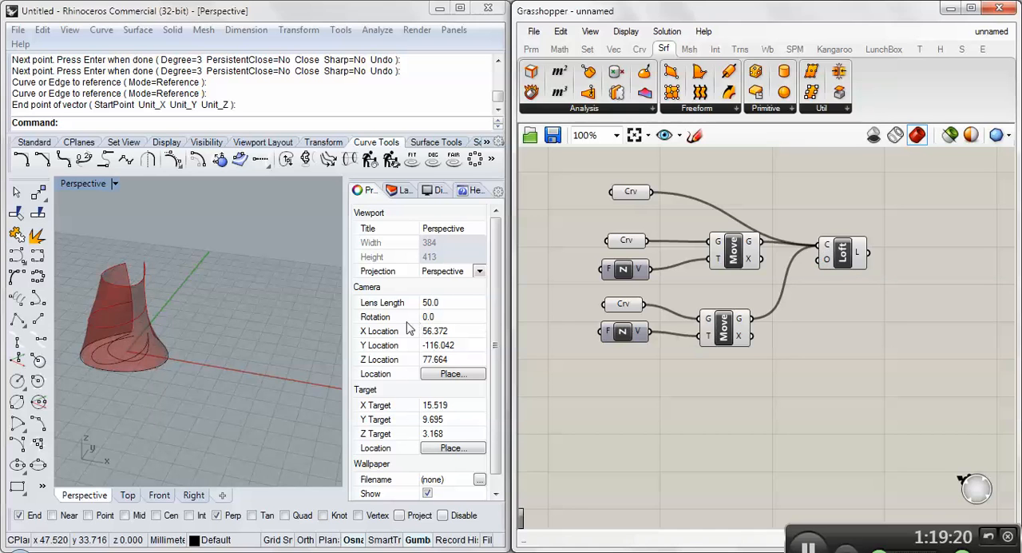
{"action": "right_click_drag", "start_coordinate": [171, 296], "coordinate": [180, 384]}
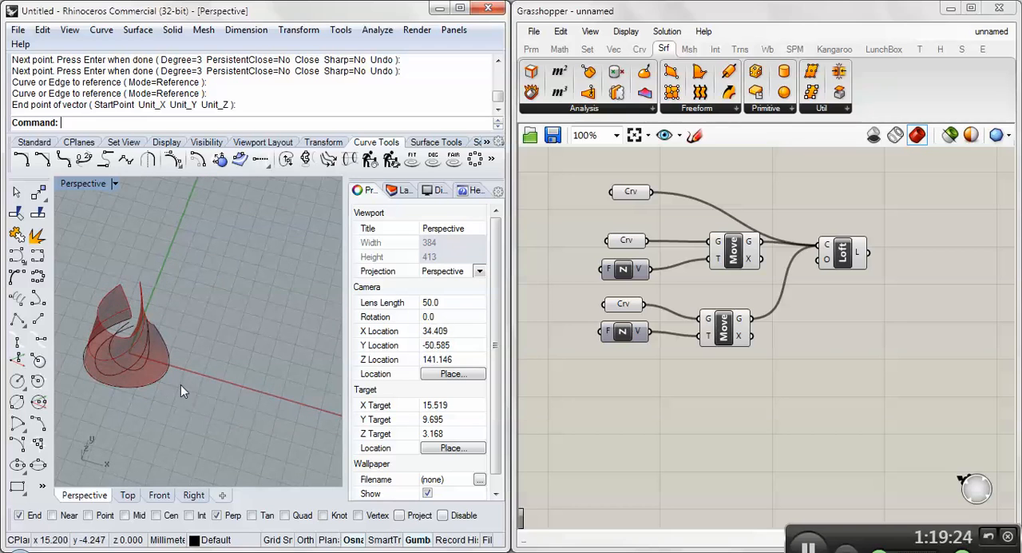
- Review the disconnect options for the sources of the Loft's curves input without removing any
{"action": "right_click", "coordinate": [826, 245]}
{"action": "mouse_move", "coordinate": [872, 273]}
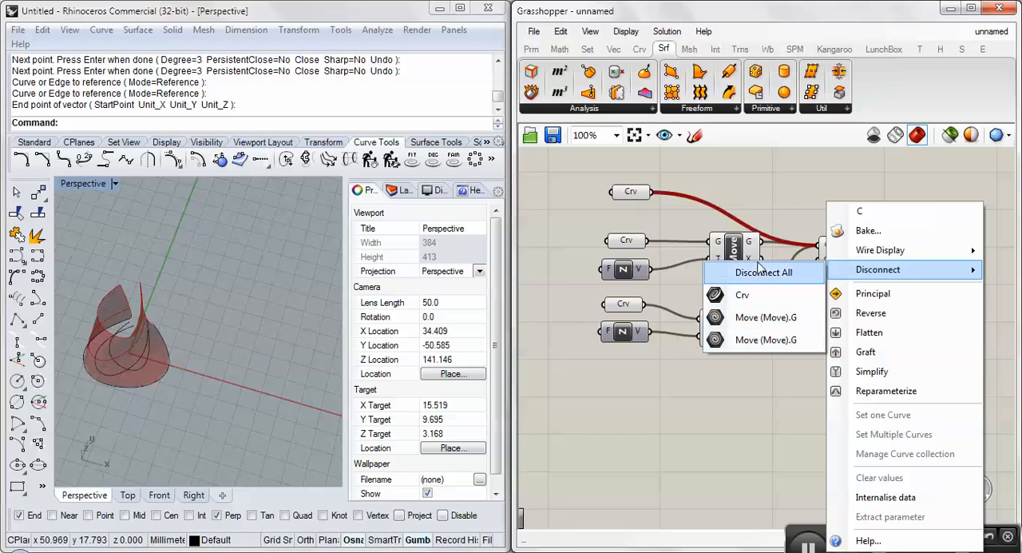
{"action": "left_click", "coordinate": [821, 172]}
{"action": "left_click", "coordinate": [846, 253]}
- Move and rotate the inner ground-plane curve that drives the loft's top section in the Rhino perspective view
{"action": "right_click_drag", "start_coordinate": [236, 355], "coordinate": [239, 249]}
{"action": "right_click_drag", "start_coordinate": [318, 298], "coordinate": [224, 326]}
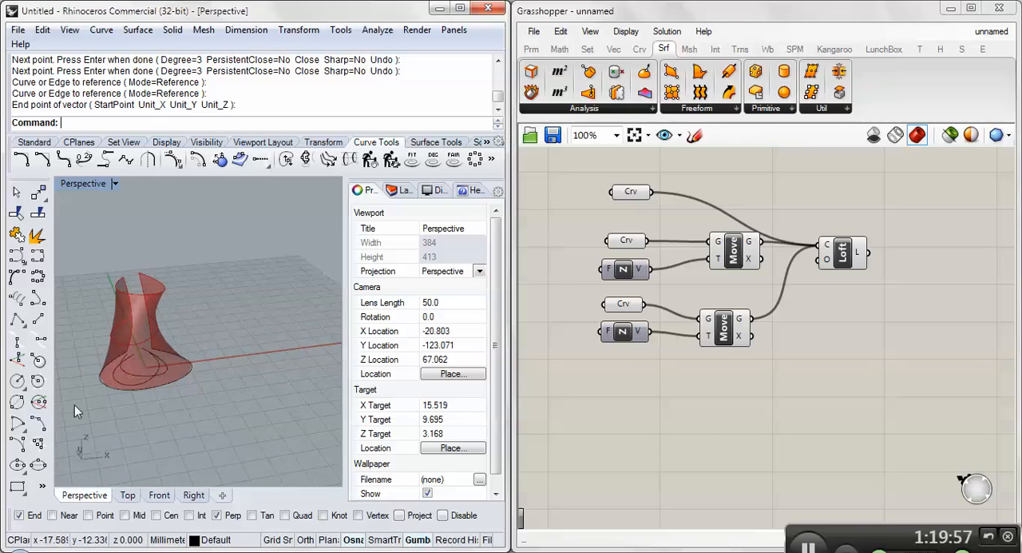
{"action": "scroll", "coordinate": [132, 377], "scroll_direction": "up", "scroll_amount": 3}
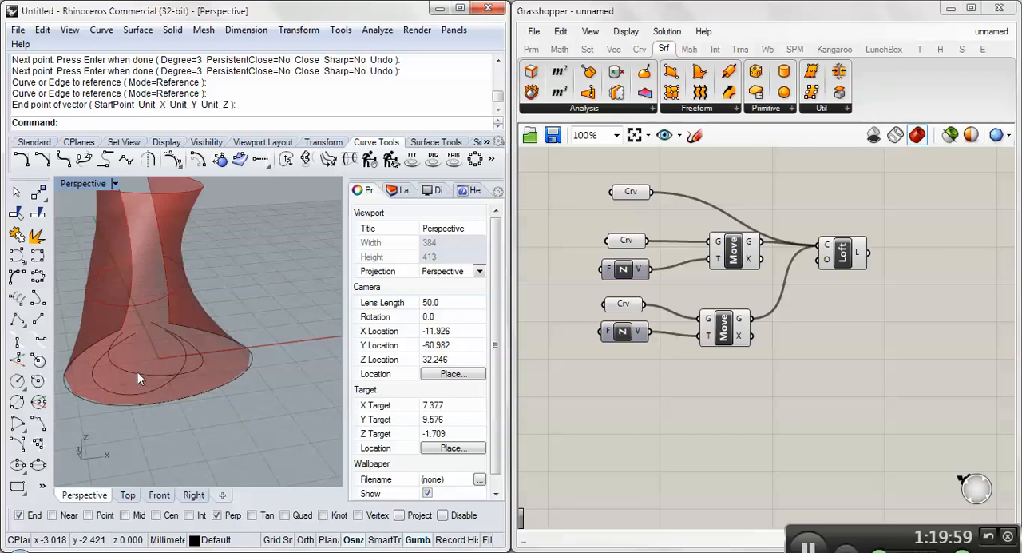
{"action": "left_click_drag", "start_coordinate": [137, 372], "coordinate": [185, 380]}
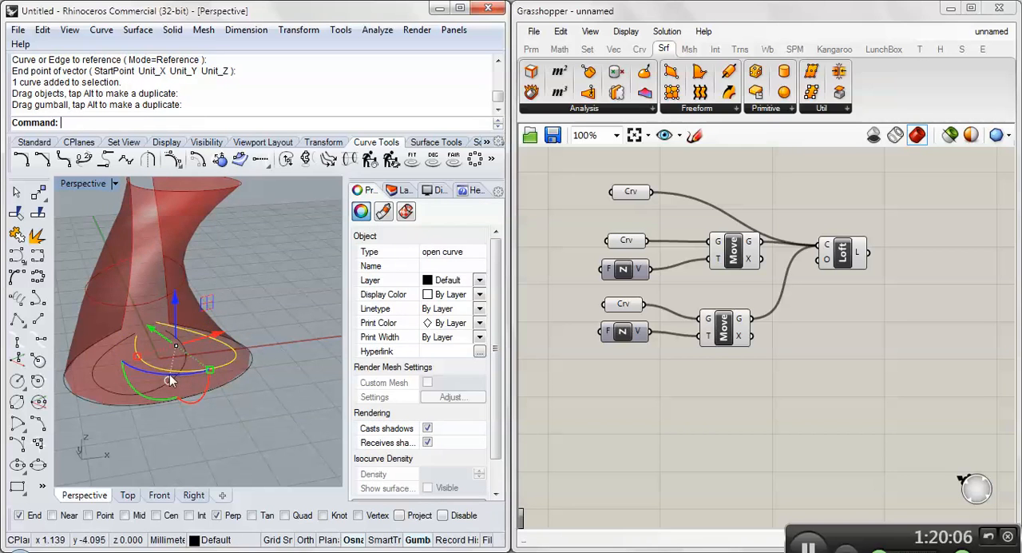
- Move and rotate the other inner ground-plane curve, which drives the loft's middle section, and deselect it
{"action": "left_click", "coordinate": [170, 373]}
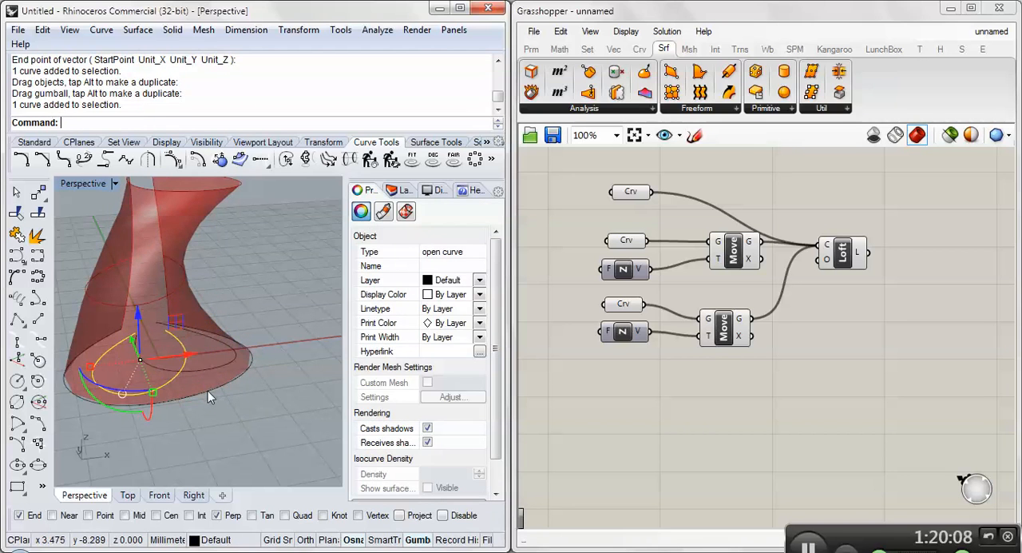
{"action": "right_click_drag", "start_coordinate": [207, 390], "coordinate": [167, 354]}
{"action": "key", "text": "Escape"}
{"action": "left_click", "coordinate": [146, 401]}
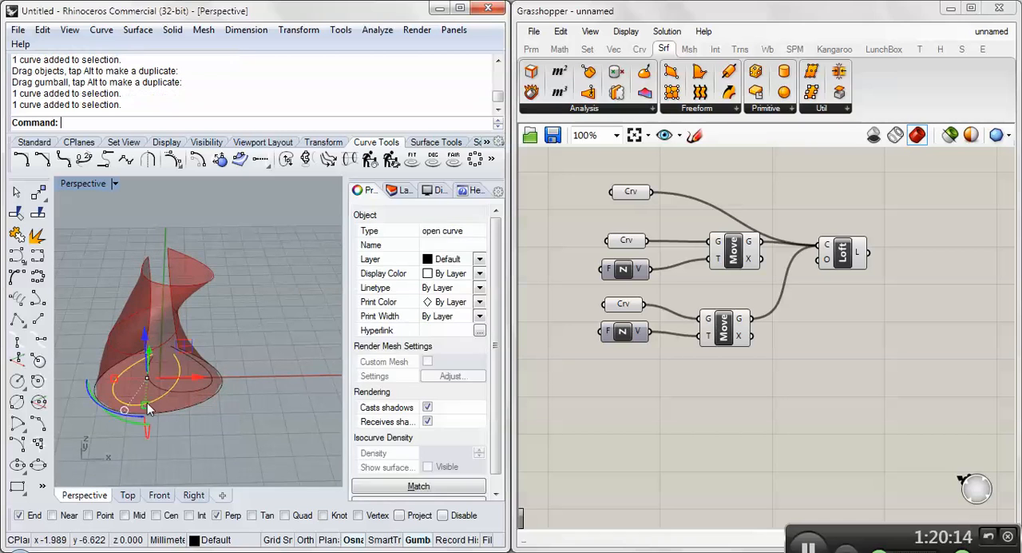
{"action": "mouse_move", "coordinate": [147, 401]}
{"action": "left_mouse_down"}
{"action": "mouse_move", "coordinate": [164, 397]}
{"action": "mouse_move", "coordinate": [141, 406]}
{"action": "mouse_move", "coordinate": [159, 413]}
{"action": "left_mouse_up"}
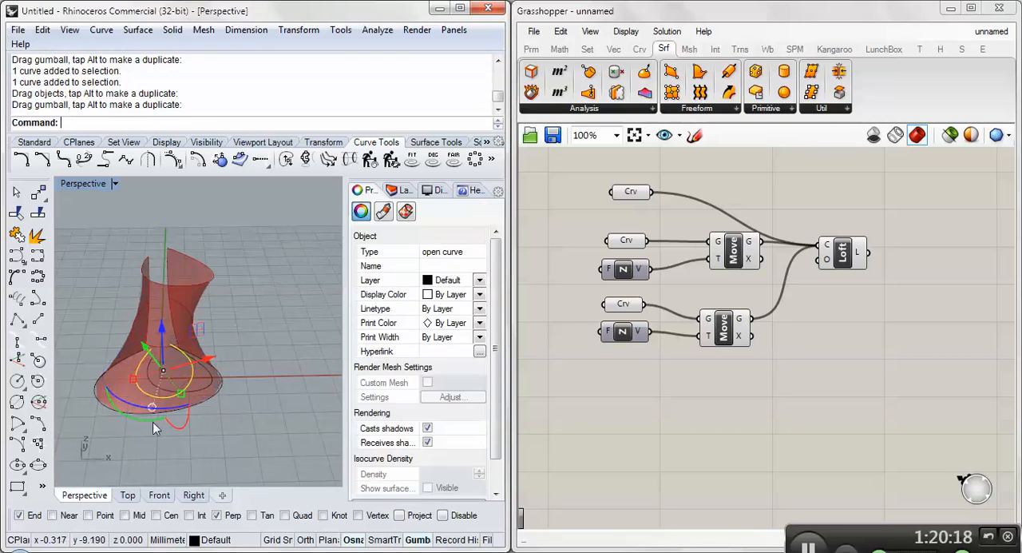
{"action": "right_click_drag", "start_coordinate": [152, 421], "coordinate": [314, 307]}
{"action": "left_click", "coordinate": [128, 460]}
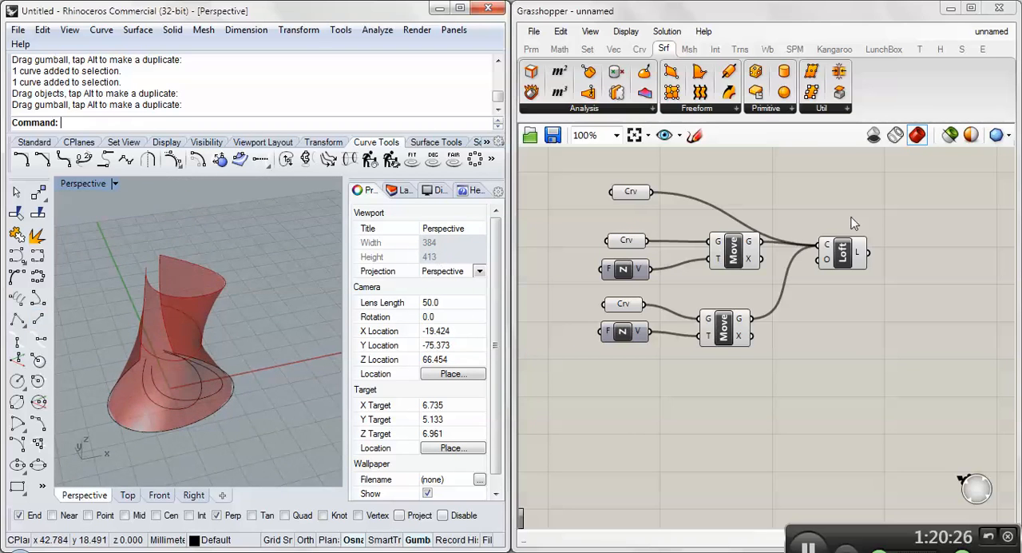
- Shift the Loft component slightly upward and save the Grasshopper definition to the Desktop as SurfaceSkins
{"action": "left_click_drag", "start_coordinate": [847, 256], "coordinate": [849, 244]}
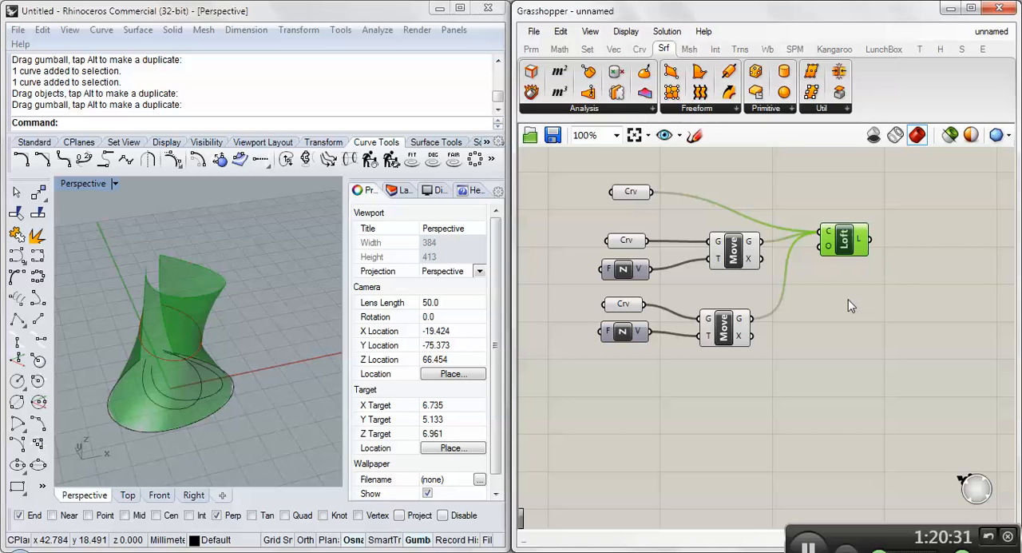
{"action": "left_click", "coordinate": [553, 136]}
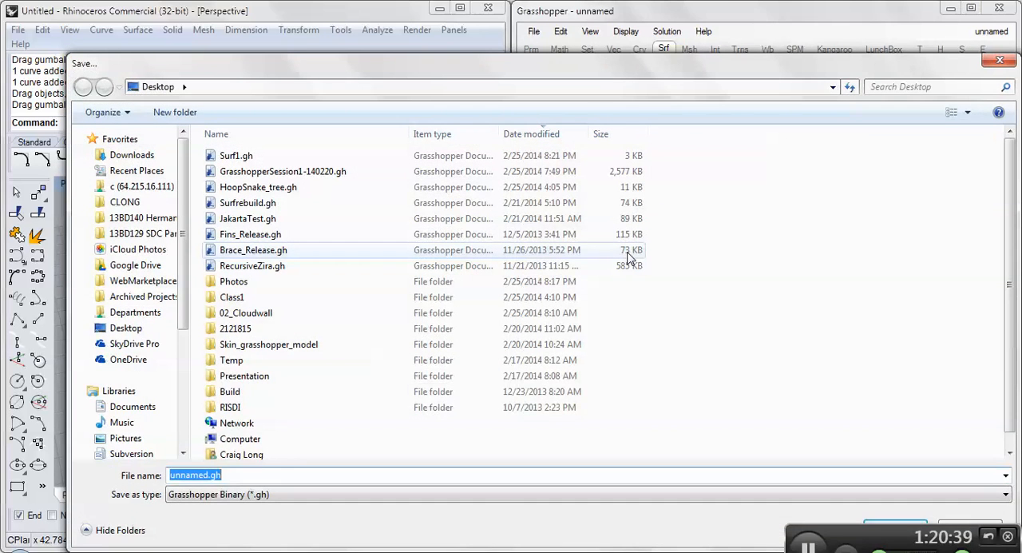
{"action": "type", "text": "Surface"}
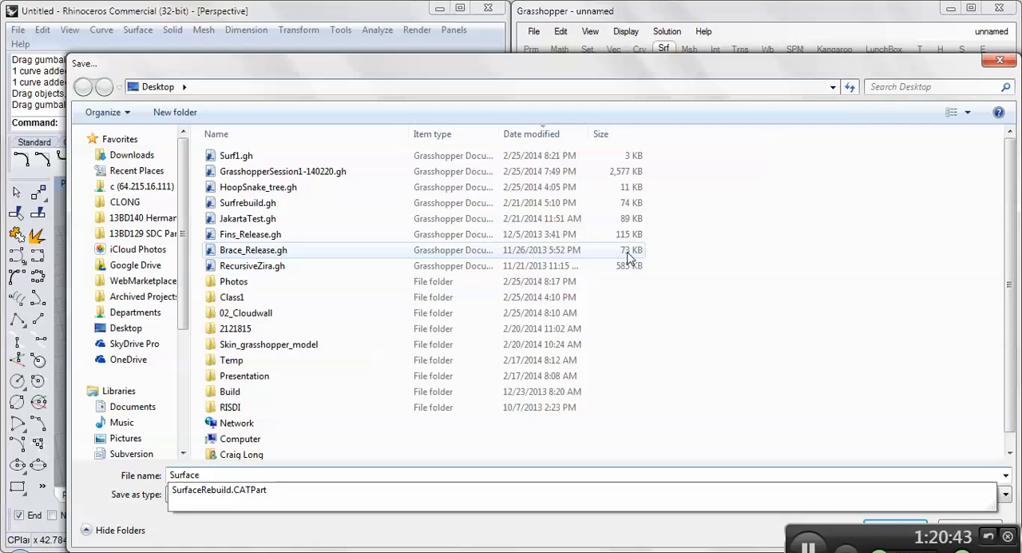
{"action": "type", "text": "Skins"}
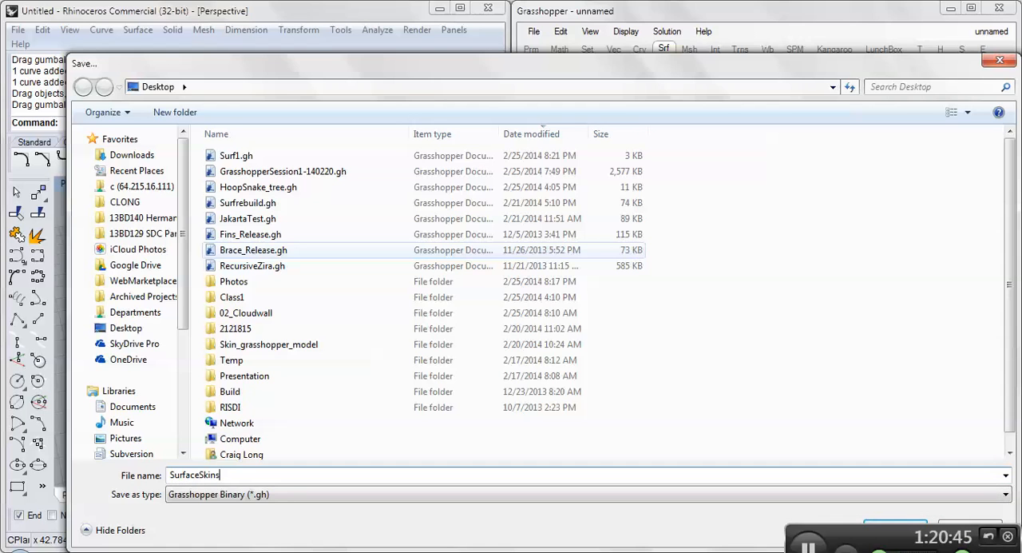
{"action": "key", "text": "Return"}
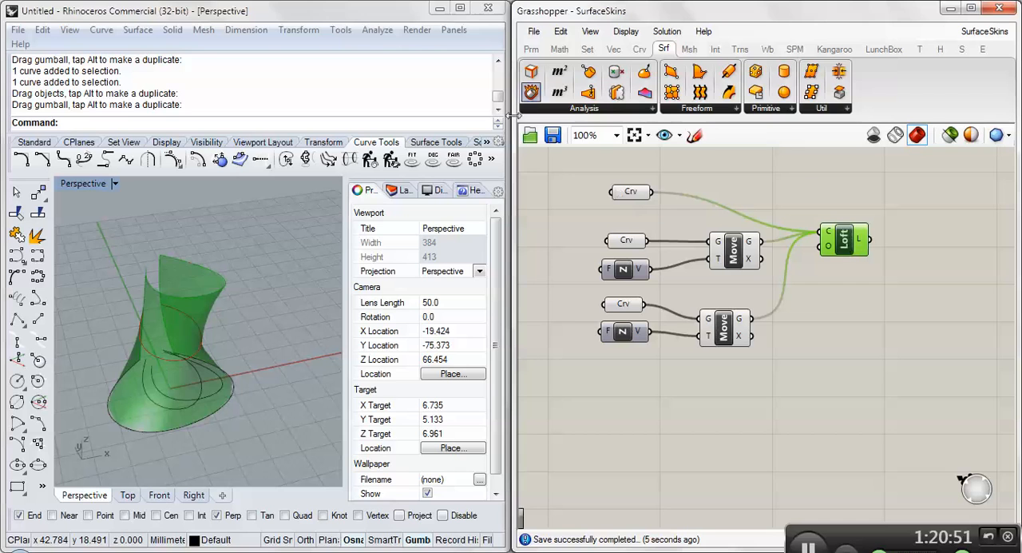
- Save the Rhino model to the Desktop as SurfaceSkins and deselect the Loft component on the Grasshopper canvas
{"action": "left_click", "coordinate": [19, 31]}
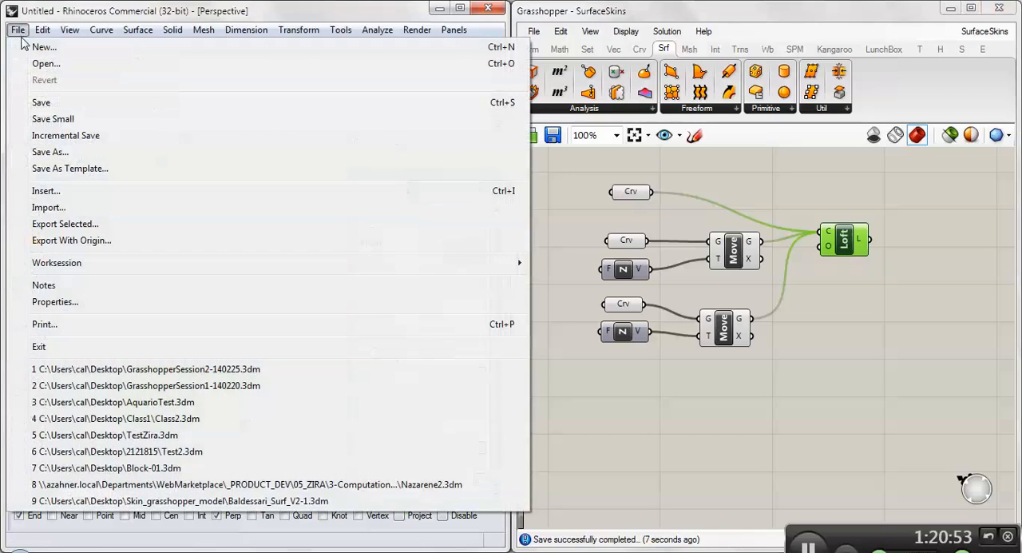
{"action": "left_click", "coordinate": [40, 119]}
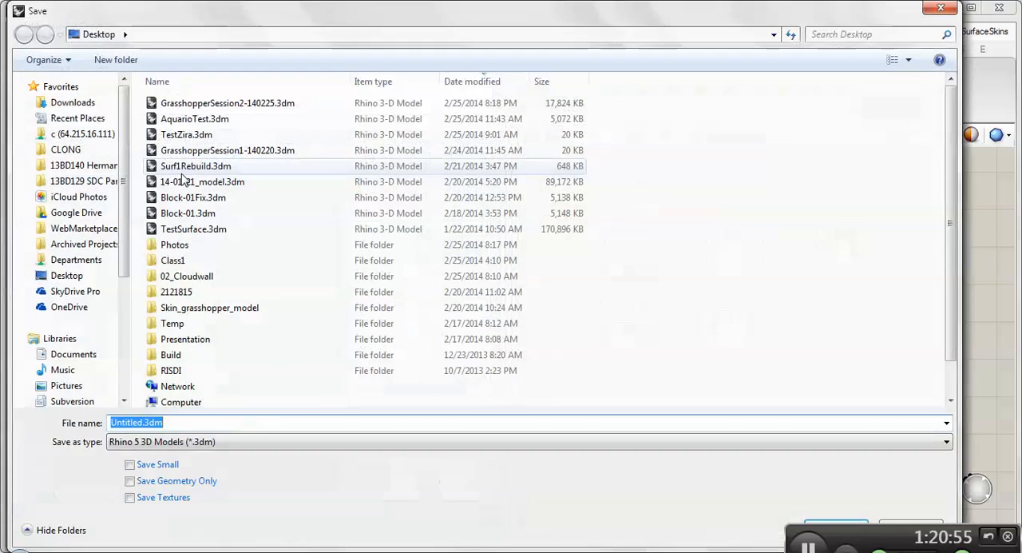
{"action": "type", "text": "Sur"}
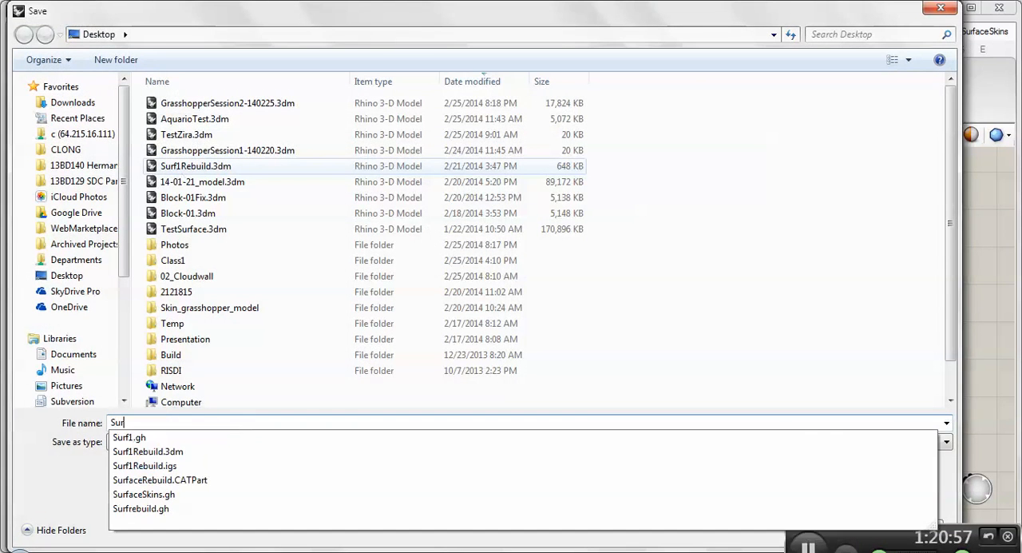
{"action": "type", "text": "faceSkins"}
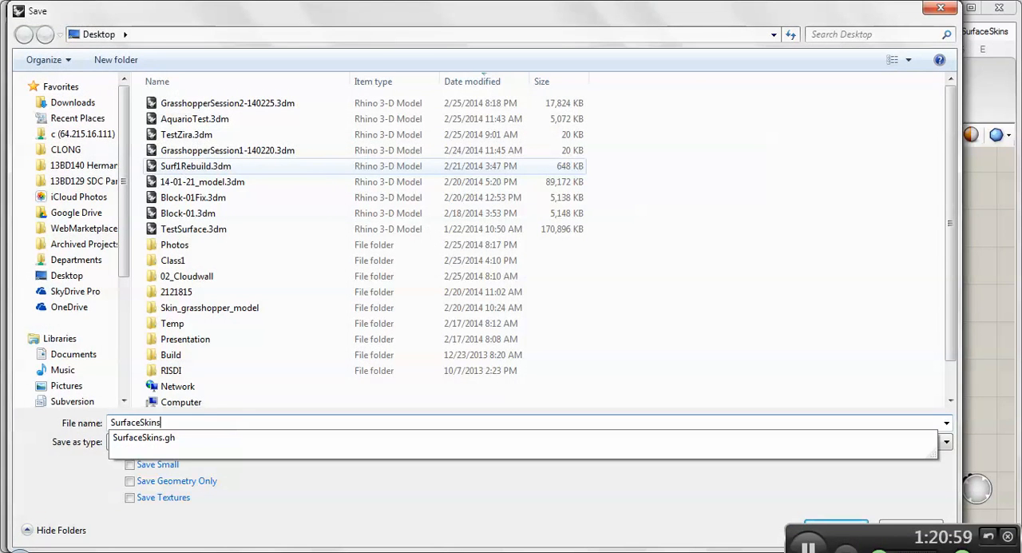
{"action": "key", "text": "Return"}
{"action": "left_click", "coordinate": [581, 357]}
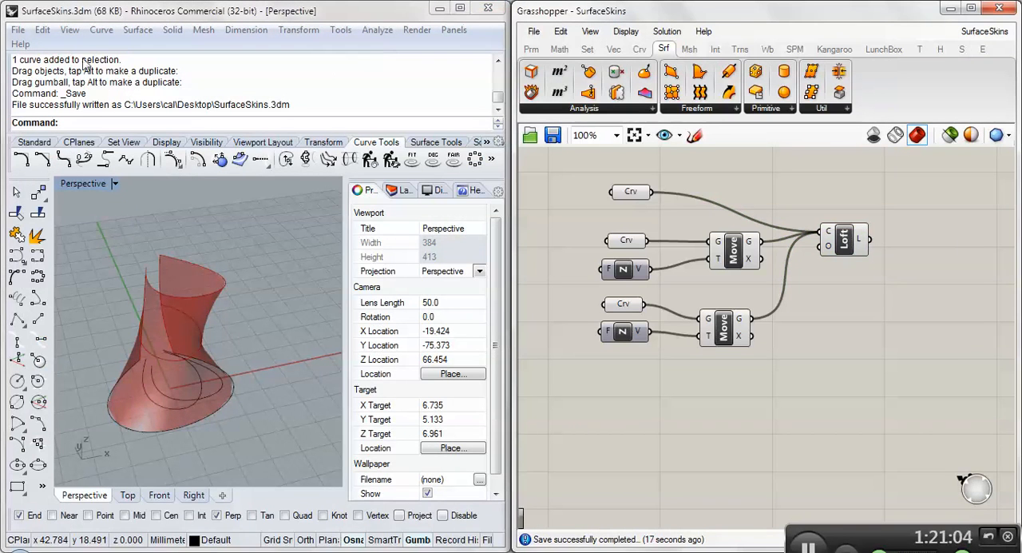
- Open the recent Rhino model AquarioTest.3dm, view the panelled form from several angles and bring up the layer list
{"action": "left_click", "coordinate": [18, 31]}
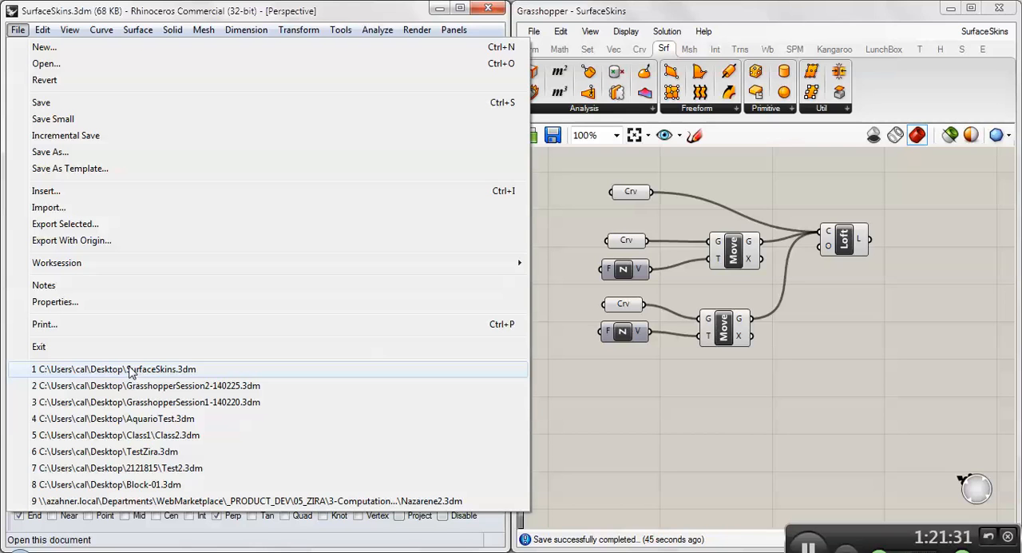
{"action": "left_click", "coordinate": [134, 421]}
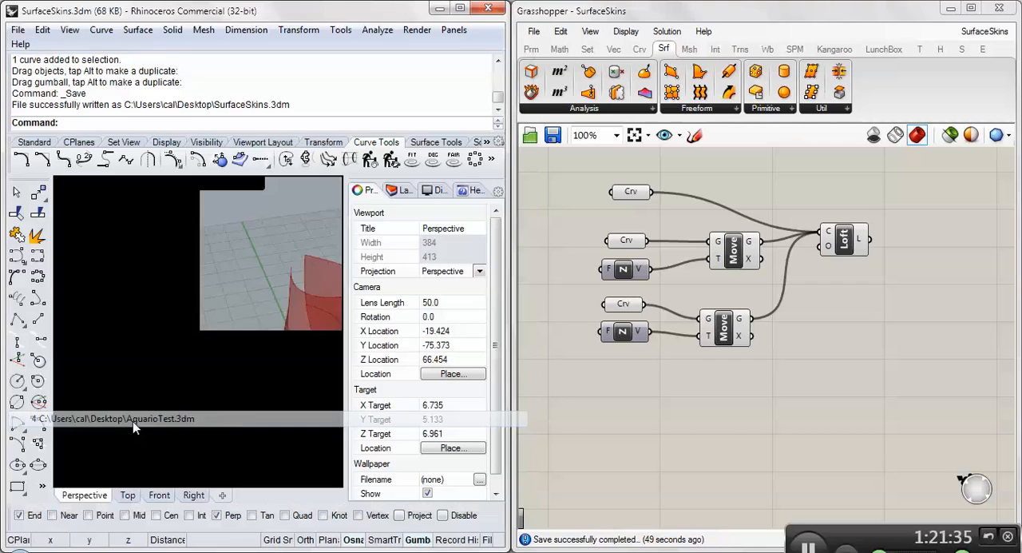
{"action": "right_click_drag", "start_coordinate": [199, 353], "coordinate": [180, 397]}
{"action": "scroll", "coordinate": [180, 392], "scroll_direction": "up", "scroll_amount": 4}
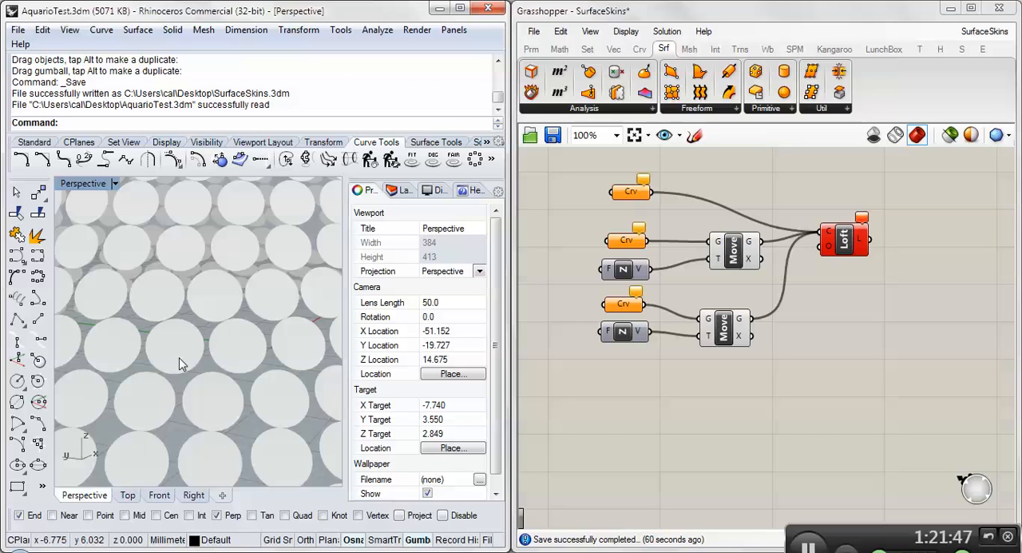
{"action": "scroll", "coordinate": [232, 327], "scroll_direction": "down", "scroll_amount": 8}
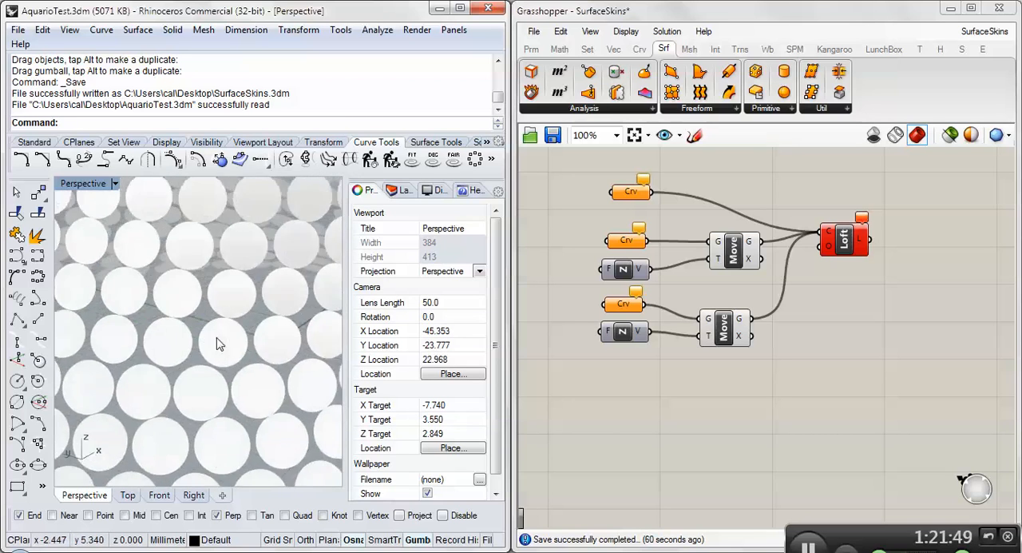
{"action": "right_click_drag", "start_coordinate": [229, 325], "coordinate": [183, 317]}
{"action": "left_click", "coordinate": [403, 190]}
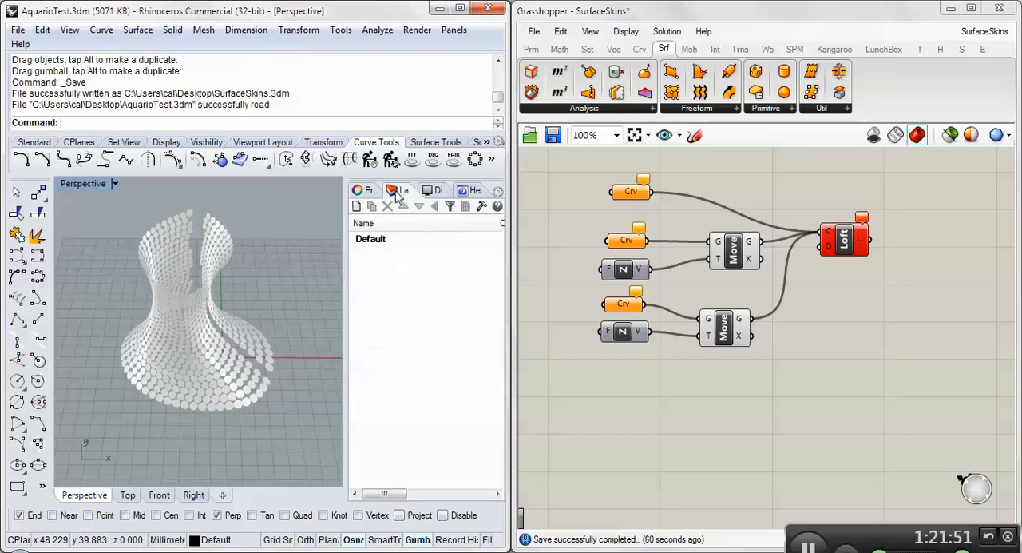
- Open the Grasshopper definition Class2Geo.gh from the Class1 folder and select its curve, Unit Z, Move and Loft components
{"action": "left_click", "coordinate": [533, 31]}
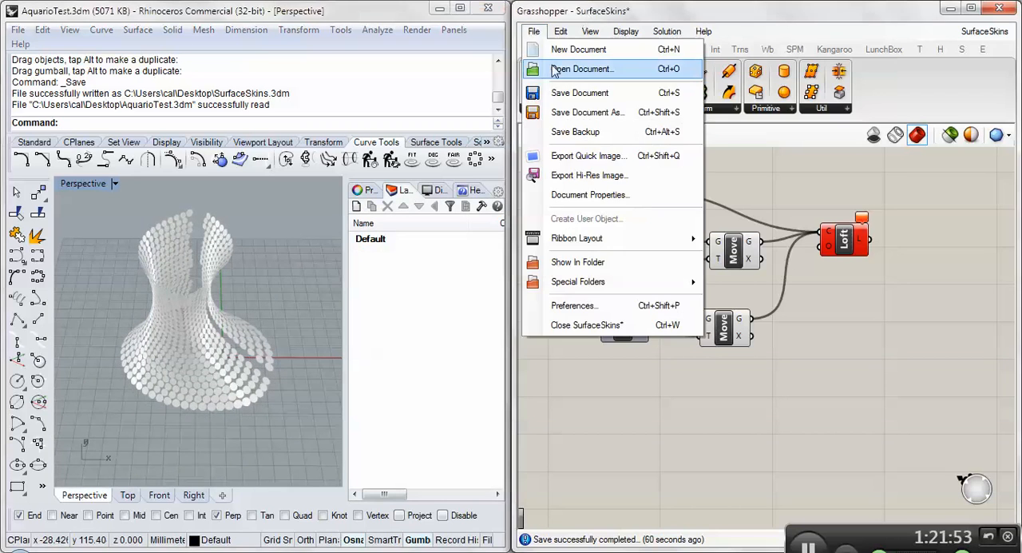
{"action": "left_click", "coordinate": [749, 218]}
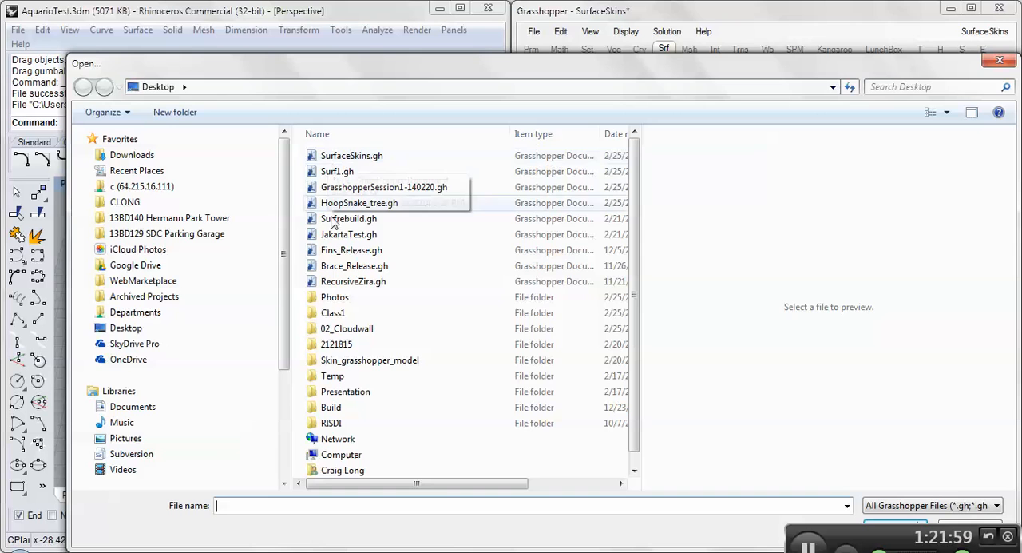
{"action": "double_click", "coordinate": [344, 312]}
{"action": "double_click", "coordinate": [600, 177]}
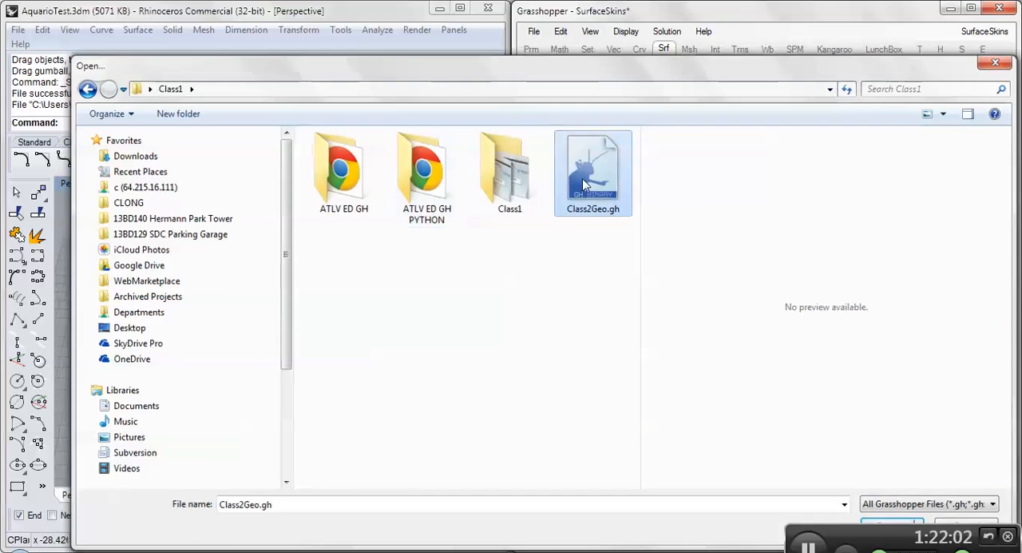
{"action": "right_click_drag", "start_coordinate": [735, 365], "coordinate": [647, 321]}
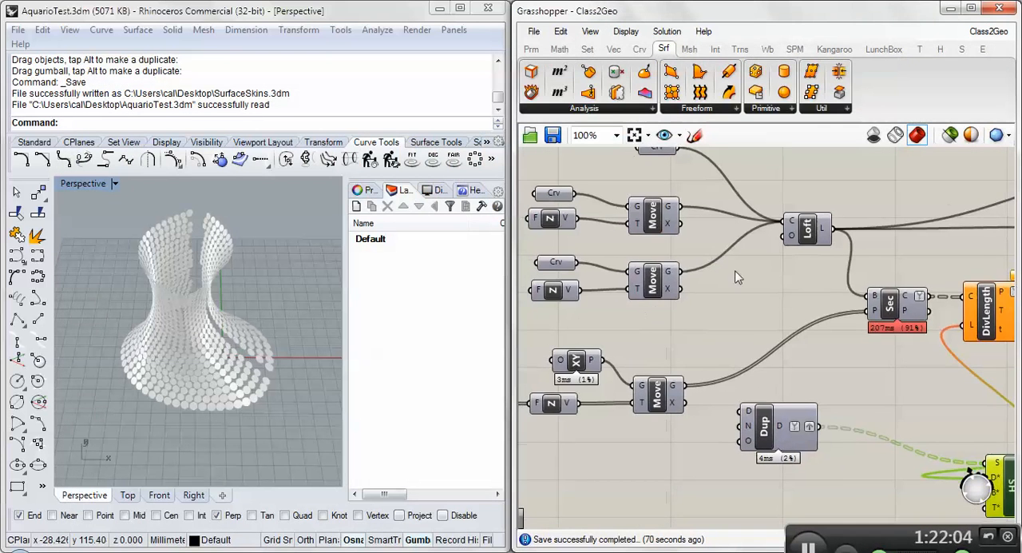
{"action": "right_click_drag", "start_coordinate": [540, 147], "coordinate": [572, 183]}
{"action": "left_click_drag", "start_coordinate": [552, 165], "coordinate": [868, 364]}
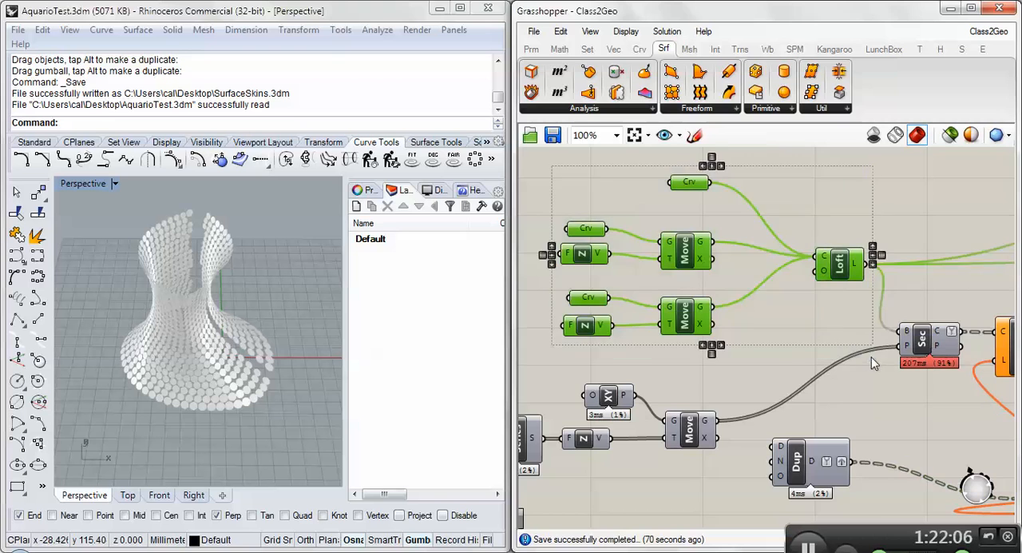
{"action": "scroll", "coordinate": [653, 318], "scroll_direction": "down", "scroll_amount": 5}
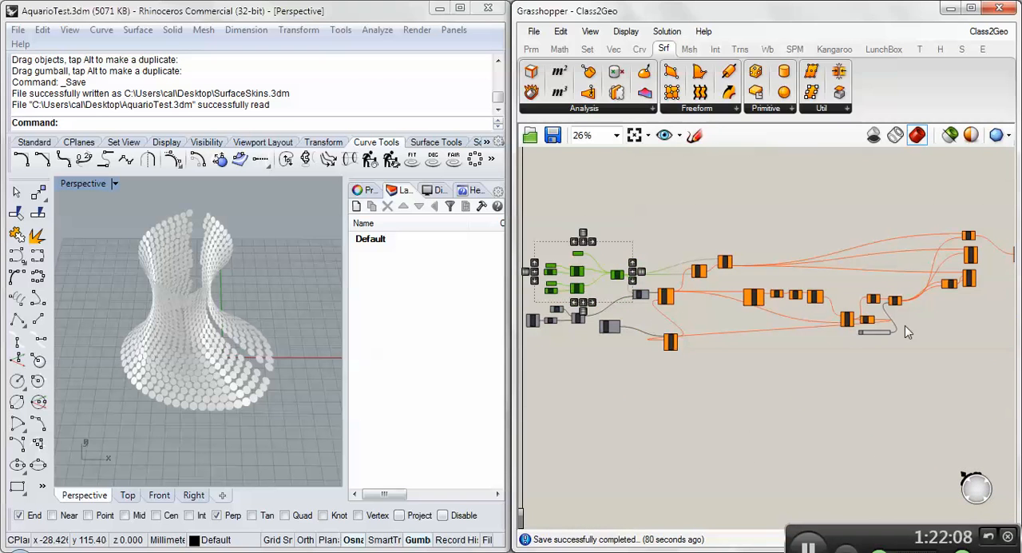
- Add a new layer to the Rhino model and widen the layer list at the viewport's expense
{"action": "left_click", "coordinate": [367, 191]}
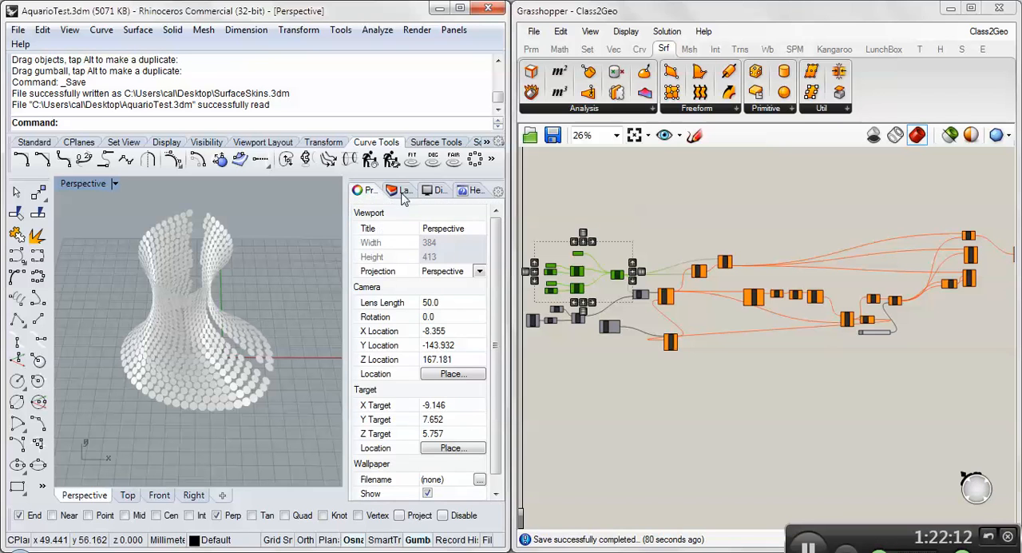
{"action": "left_click", "coordinate": [403, 192]}
{"action": "left_click", "coordinate": [378, 241]}
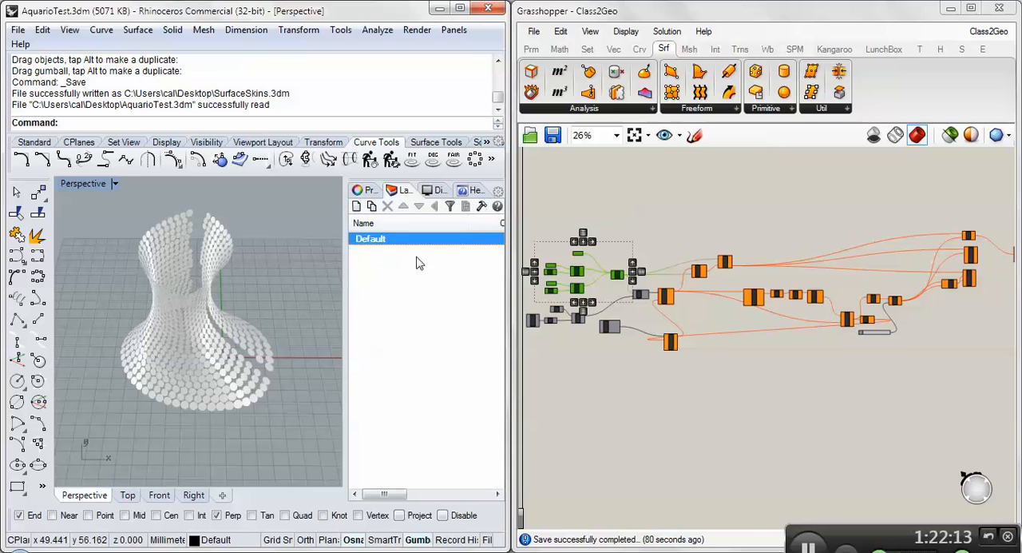
{"action": "left_click", "coordinate": [357, 206]}
{"action": "left_click", "coordinate": [390, 281]}
{"action": "left_click_drag", "start_coordinate": [347, 288], "coordinate": [282, 286]}
- Select all the disc surfaces of the panelled form in the perspective view and delete them
{"action": "right_click_drag", "start_coordinate": [159, 354], "coordinate": [200, 242]}
{"action": "left_click_drag", "start_coordinate": [102, 226], "coordinate": [242, 364]}
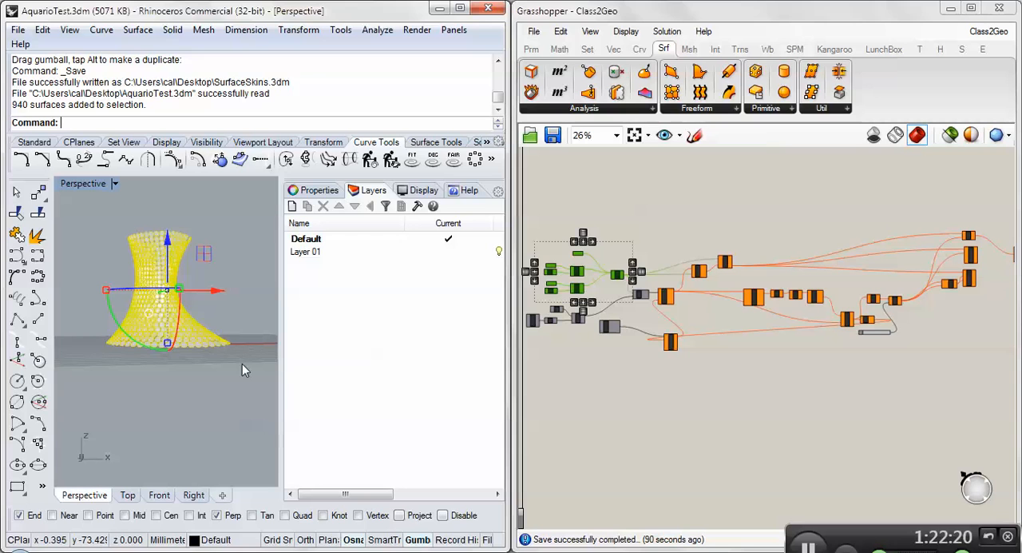
{"action": "key", "text": "Delete"}
- Reset all HoopSnake loops from the HS component and close the HoopSnake control window
{"action": "scroll", "coordinate": [636, 349], "scroll_direction": "up", "scroll_amount": 5}
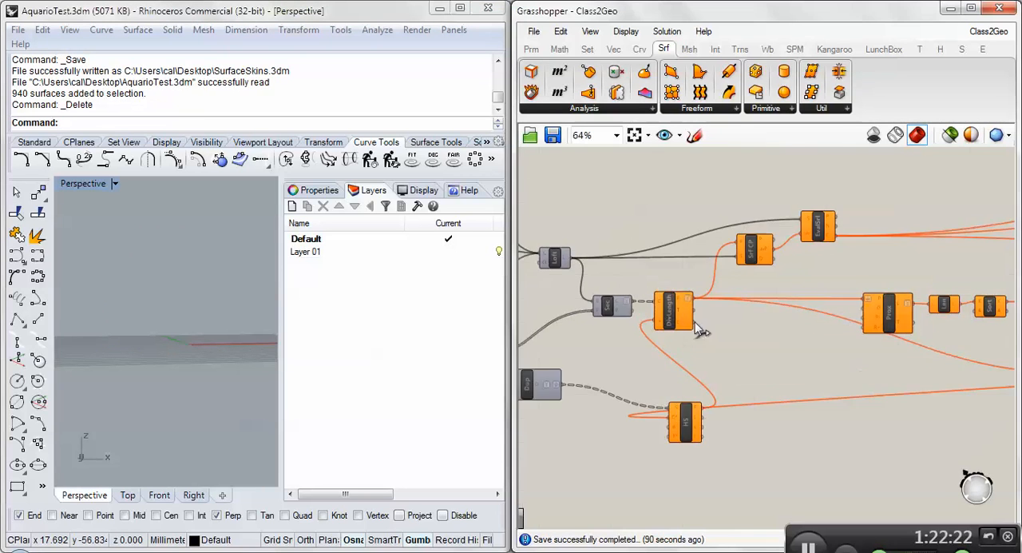
{"action": "scroll", "coordinate": [672, 308], "scroll_direction": "up", "scroll_amount": 3}
{"action": "right_click_drag", "start_coordinate": [693, 423], "coordinate": [692, 287]}
{"action": "double_click", "coordinate": [694, 361]}
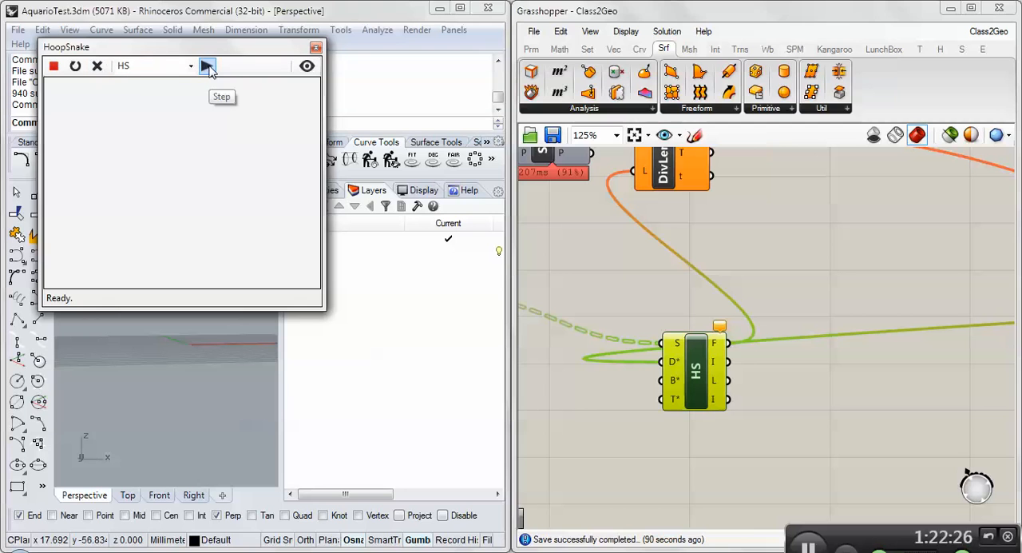
{"action": "right_click", "coordinate": [695, 371]}
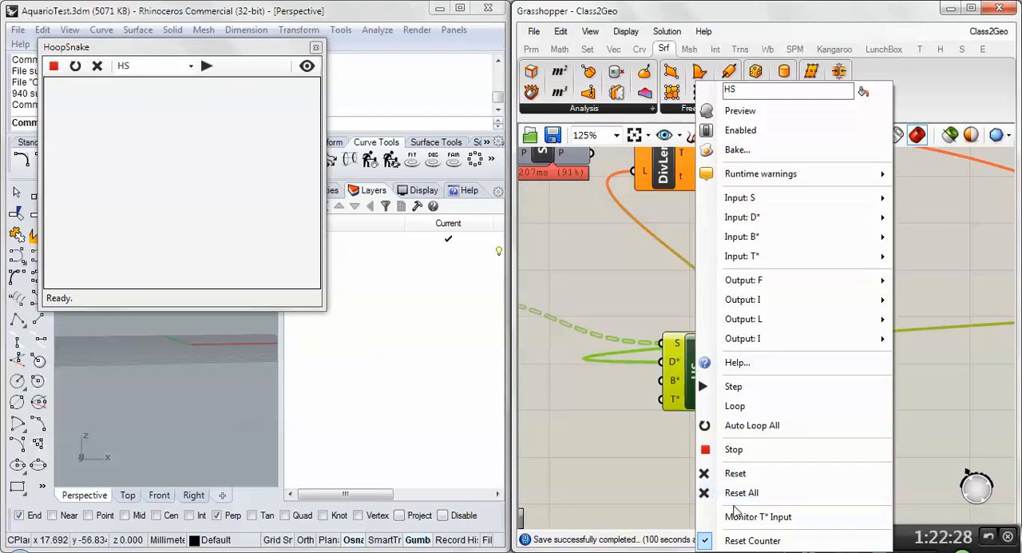
{"action": "left_click", "coordinate": [736, 493]}
{"action": "left_click", "coordinate": [636, 305]}
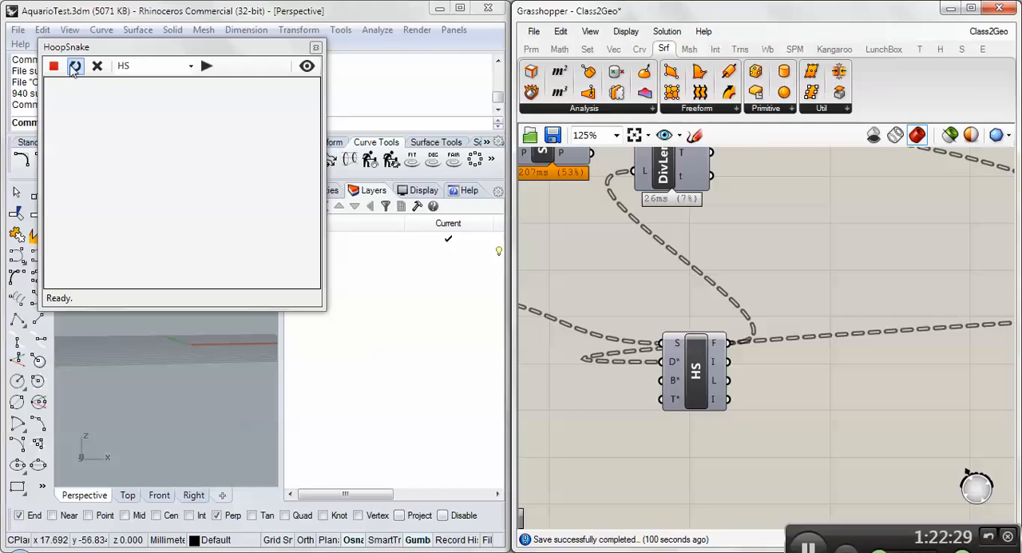
{"action": "left_click", "coordinate": [315, 47]}
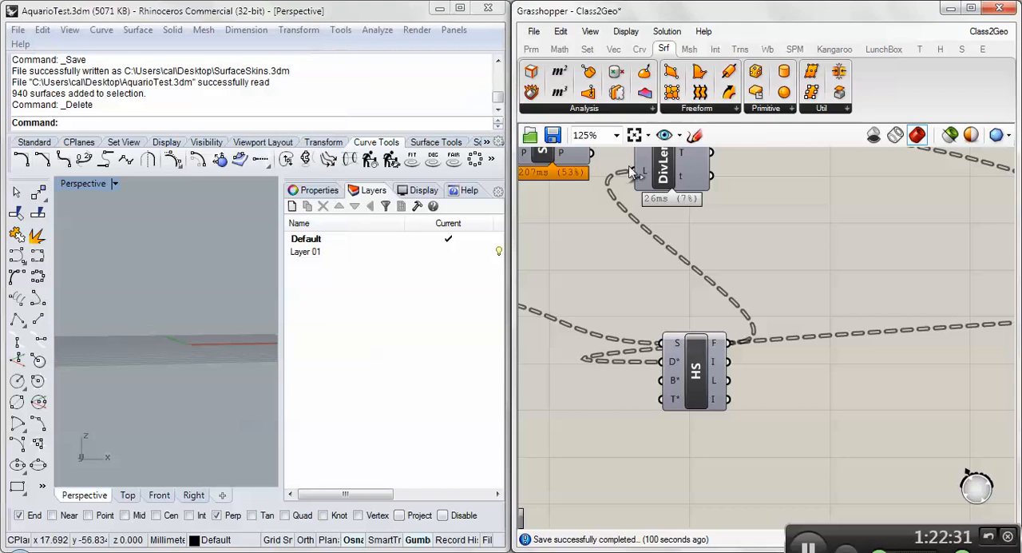
- Restrict the Grasshopper preview to selected objects and select the Circle component near the end of the definition
{"action": "right_click_drag", "start_coordinate": [946, 195], "coordinate": [913, 199]}
{"action": "left_click", "coordinate": [948, 135]}
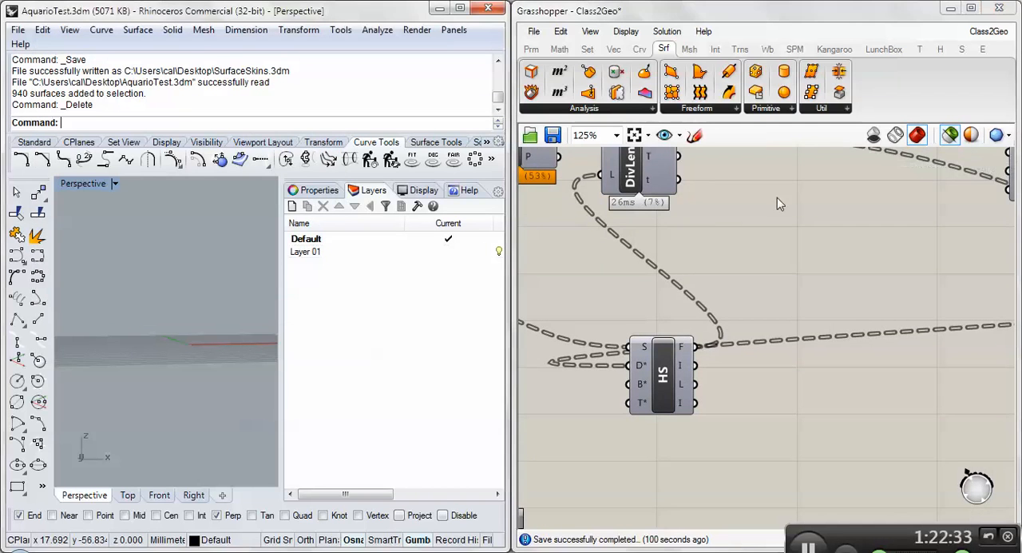
{"action": "right_click_drag", "start_coordinate": [810, 225], "coordinate": [703, 291]}
{"action": "scroll", "coordinate": [704, 291], "scroll_direction": "down", "scroll_amount": 5}
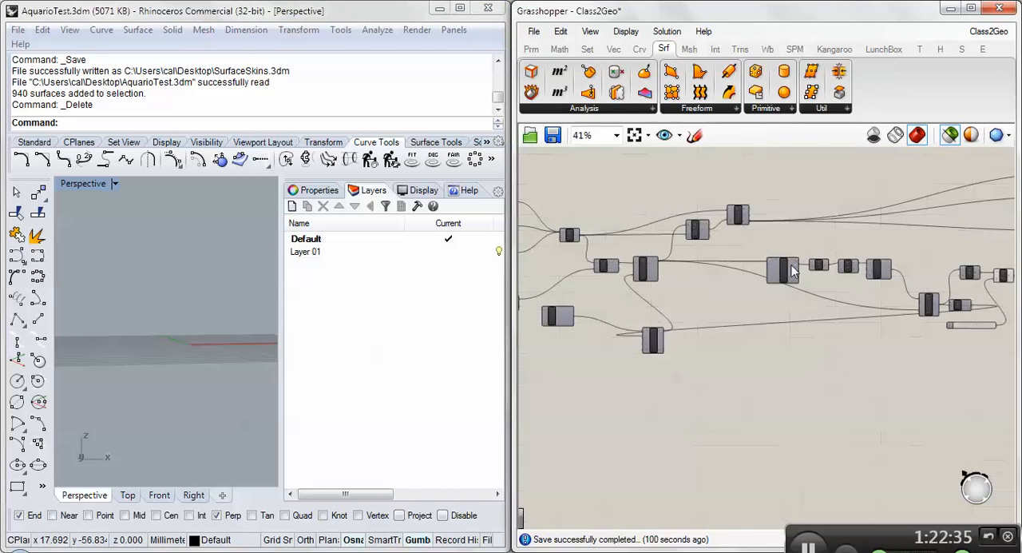
{"action": "right_click_drag", "start_coordinate": [1000, 277], "coordinate": [764, 286]}
{"action": "scroll", "coordinate": [868, 276], "scroll_direction": "up", "scroll_amount": 4}
{"action": "scroll", "coordinate": [868, 276], "scroll_direction": "down", "scroll_amount": 3}
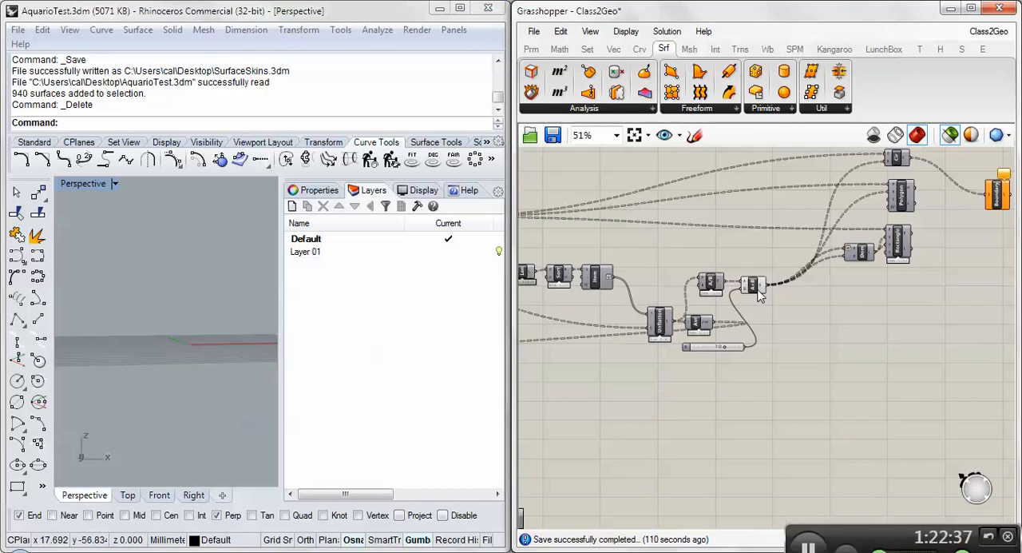
{"action": "left_click", "coordinate": [998, 195]}
{"action": "left_click", "coordinate": [893, 159]}
{"action": "right_click_drag", "start_coordinate": [242, 306], "coordinate": [220, 351]}
- Set the B input of the Division component after Unflatten to 2
{"action": "scroll", "coordinate": [927, 184], "scroll_direction": "up", "scroll_amount": 4}
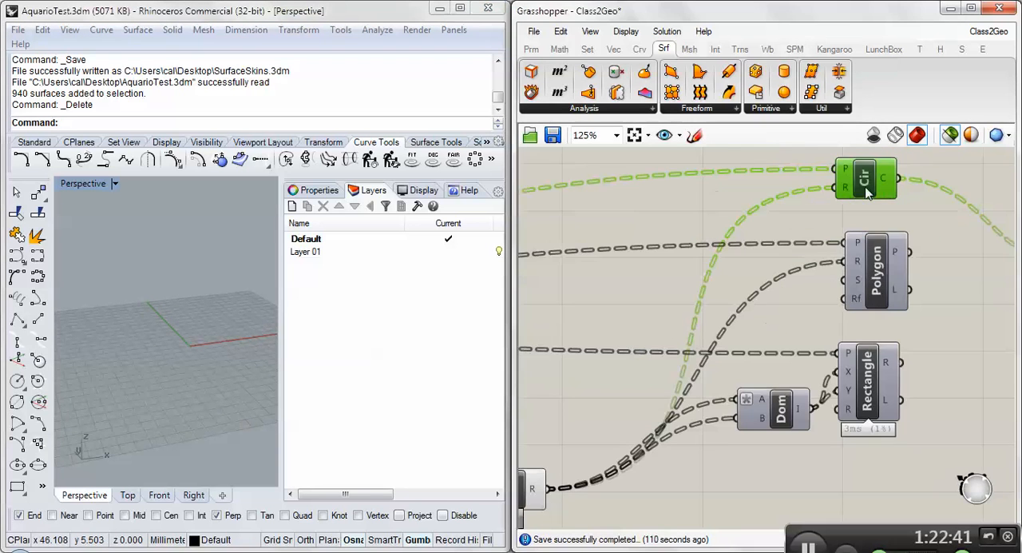
{"action": "right_click_drag", "start_coordinate": [717, 310], "coordinate": [909, 241]}
{"action": "scroll", "coordinate": [739, 363], "scroll_direction": "down", "scroll_amount": 3}
{"action": "scroll", "coordinate": [764, 371], "scroll_direction": "up", "scroll_amount": 1}
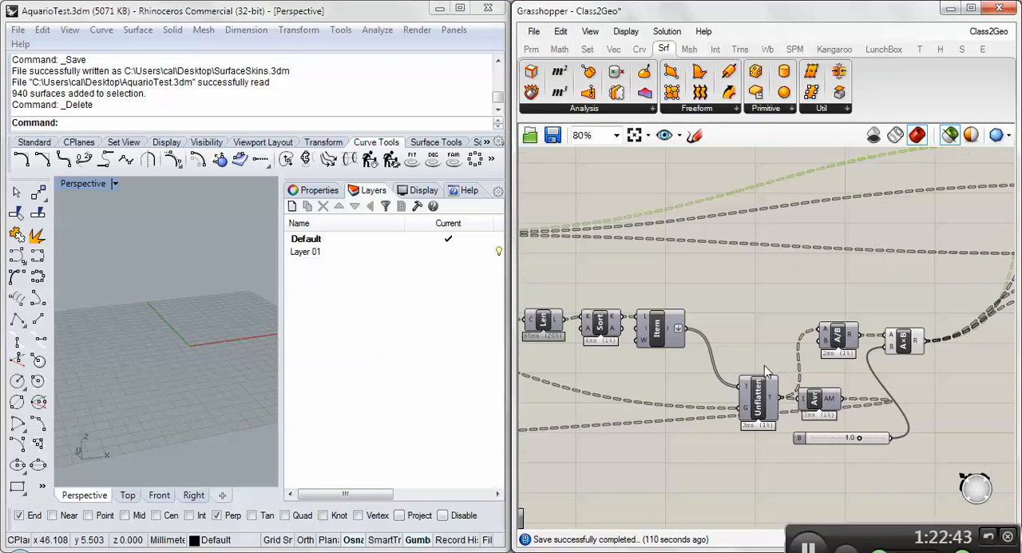
{"action": "right_click_drag", "start_coordinate": [641, 359], "coordinate": [687, 356]}
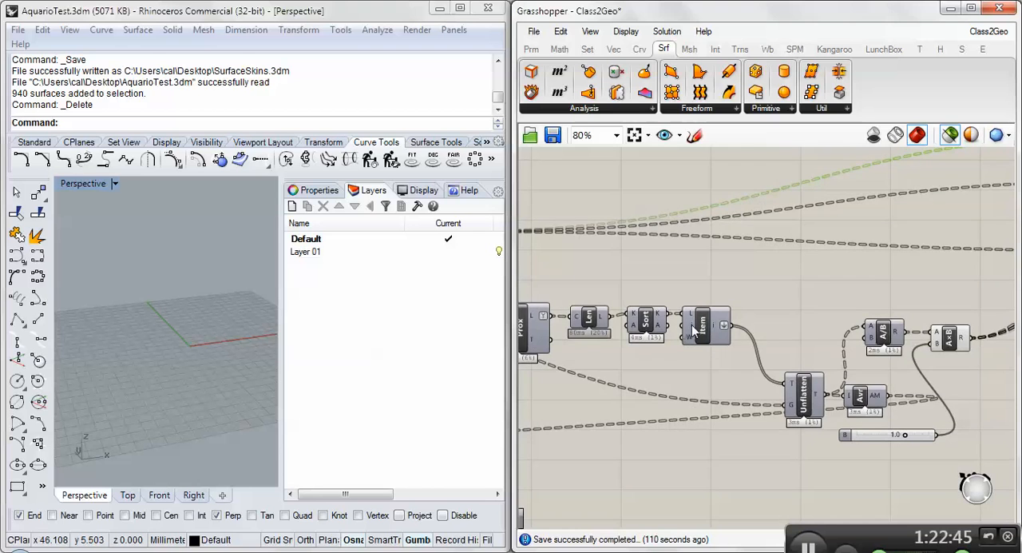
{"action": "right_click_drag", "start_coordinate": [643, 327], "coordinate": [823, 339]}
{"action": "right_click_drag", "start_coordinate": [651, 294], "coordinate": [603, 294]}
{"action": "scroll", "coordinate": [776, 260], "scroll_direction": "down", "scroll_amount": 1}
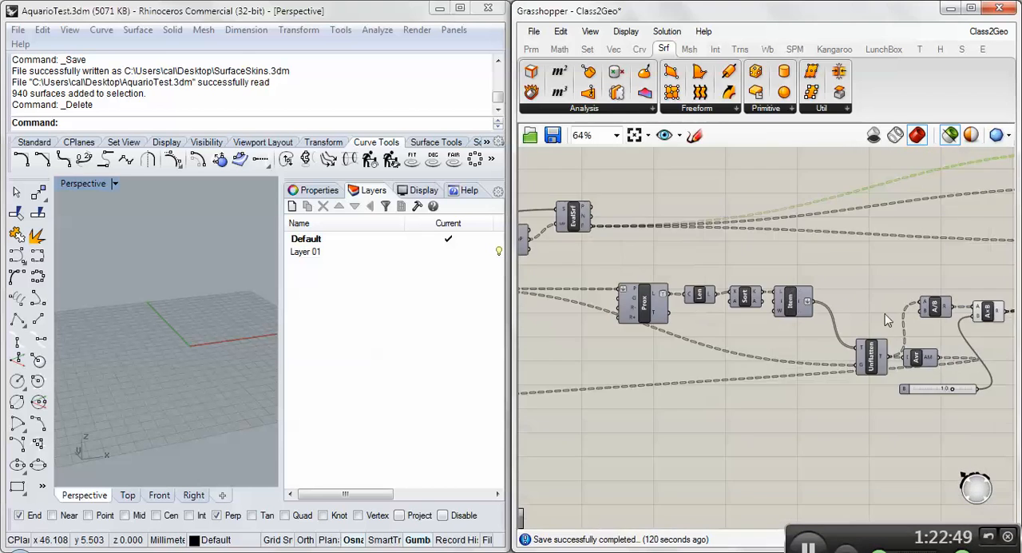
{"action": "right_click", "coordinate": [927, 317]}
{"action": "mouse_move", "coordinate": [926, 414]}
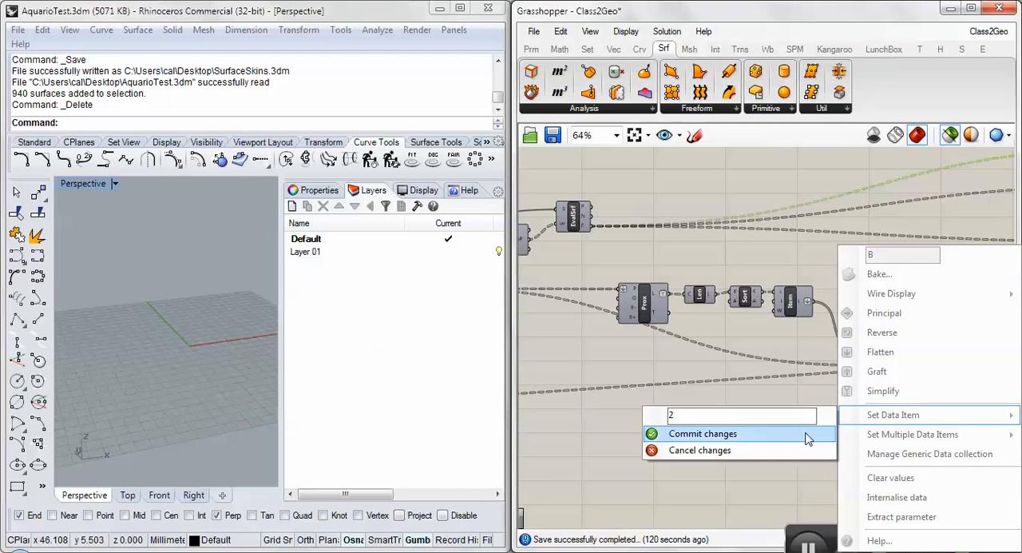
{"action": "left_click", "coordinate": [702, 433]}
- Examine the circle preview on the lofted form and the section, division and HoopSnake components that generate it
{"action": "right_click_drag", "start_coordinate": [813, 366], "coordinate": [676, 356]}
{"action": "right_click_drag", "start_coordinate": [136, 352], "coordinate": [206, 402]}
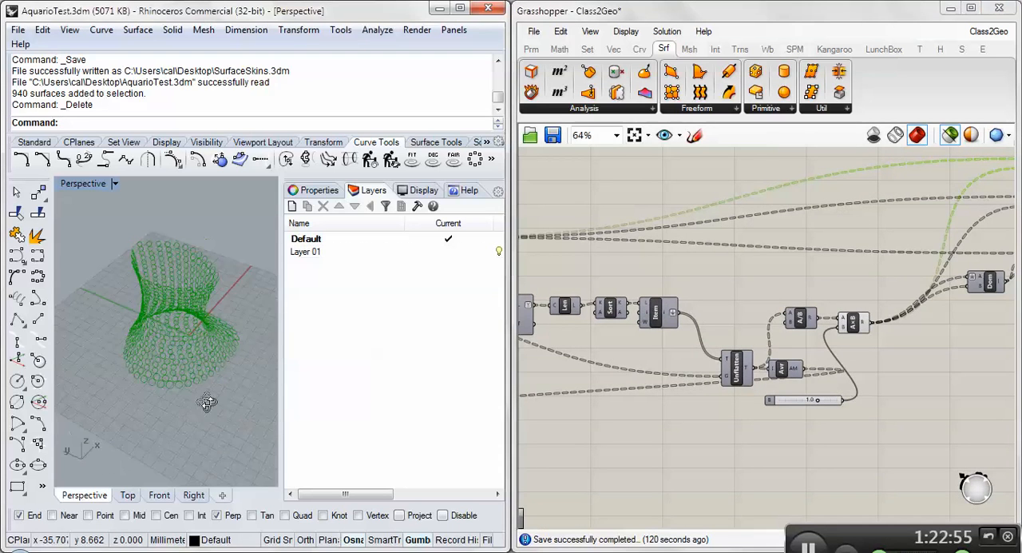
{"action": "scroll", "coordinate": [177, 363], "scroll_direction": "up", "scroll_amount": 7}
{"action": "scroll", "coordinate": [164, 369], "scroll_direction": "down", "scroll_amount": 4}
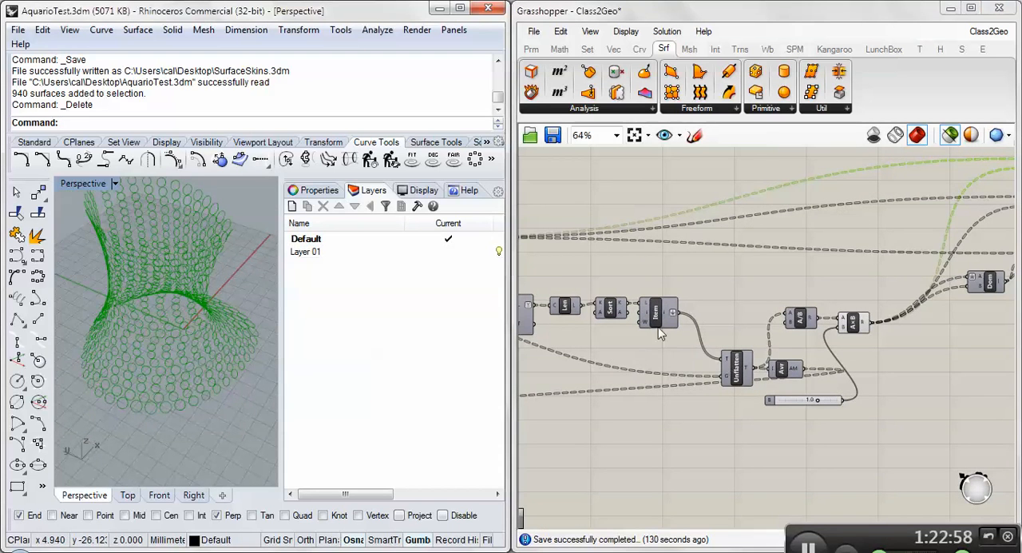
{"action": "right_click_drag", "start_coordinate": [697, 368], "coordinate": [834, 319]}
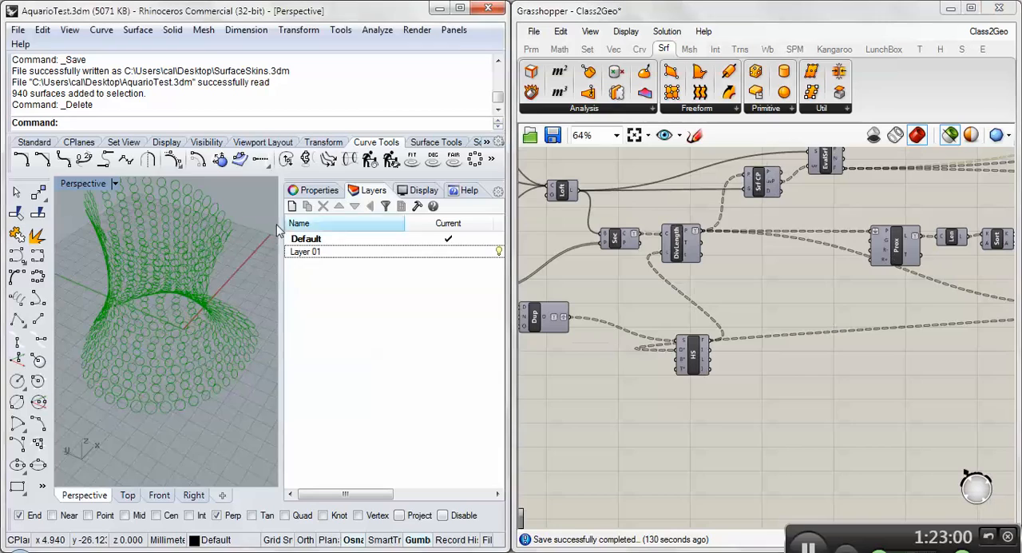
{"action": "right_click_drag", "start_coordinate": [179, 344], "coordinate": [255, 335]}
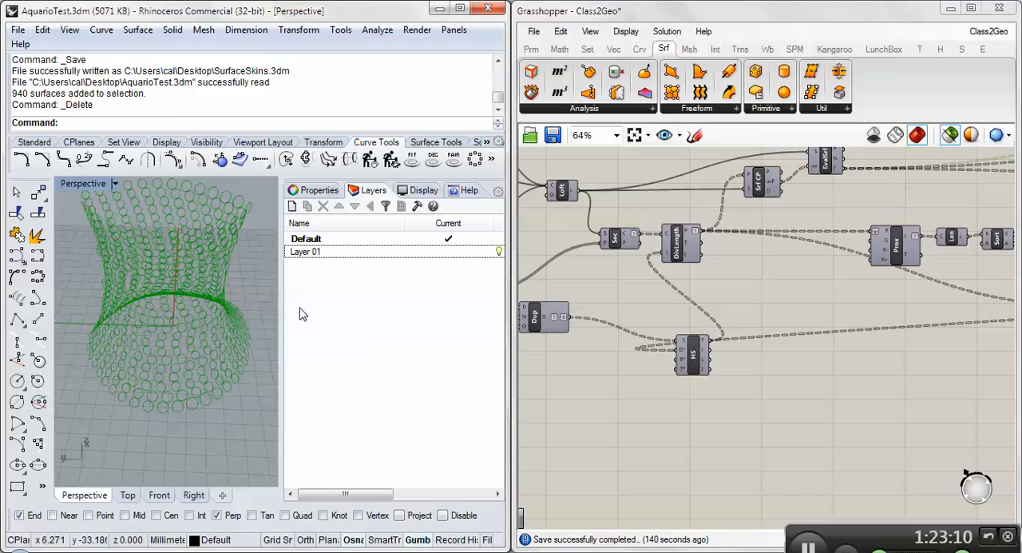
{"action": "right_click_drag", "start_coordinate": [579, 282], "coordinate": [665, 270]}
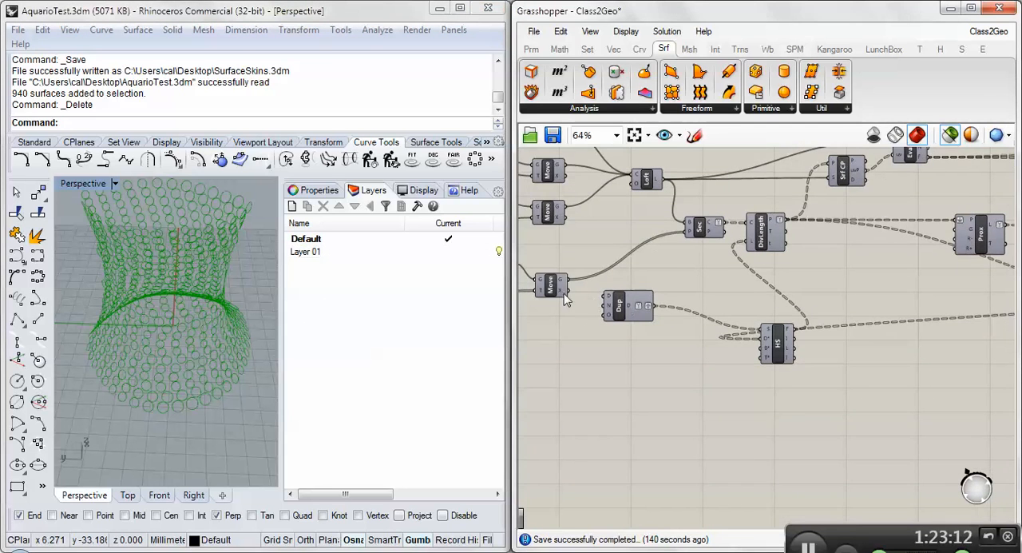
{"action": "right_click_drag", "start_coordinate": [564, 299], "coordinate": [635, 302]}
- Open the HoopSnake control window from the HS component and move it over the Grasshopper canvas
{"action": "double_click", "coordinate": [848, 351]}
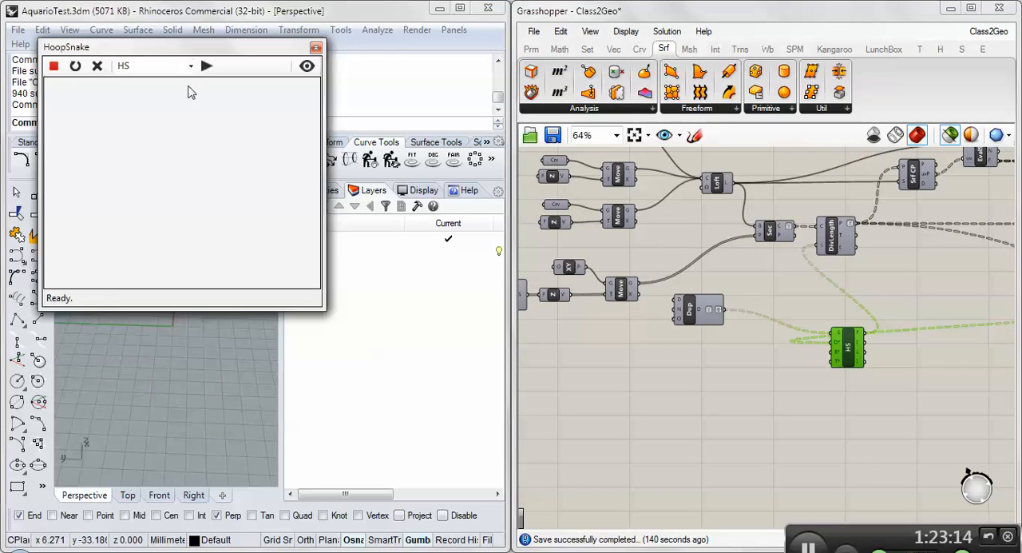
{"action": "left_click_drag", "start_coordinate": [161, 49], "coordinate": [744, 309]}
{"action": "left_click", "coordinate": [898, 276]}
{"action": "right_click_drag", "start_coordinate": [898, 276], "coordinate": [744, 284]}
{"action": "scroll", "coordinate": [744, 283], "scroll_direction": "down", "scroll_amount": 2}
- Turn off the selected-only preview, run one HoopSnake step for HS and close its control window
{"action": "left_click", "coordinate": [949, 135]}
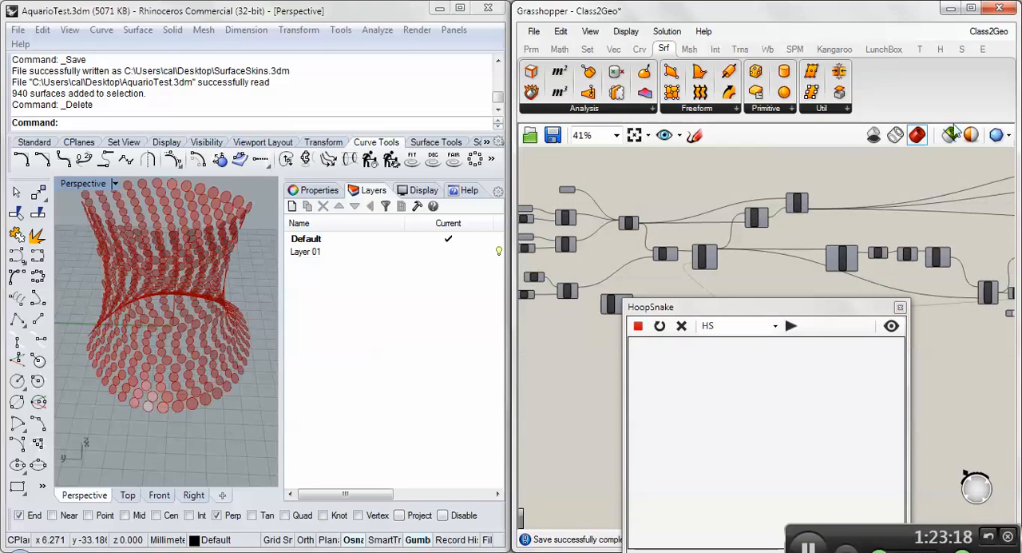
{"action": "right_click_drag", "start_coordinate": [245, 379], "coordinate": [214, 416]}
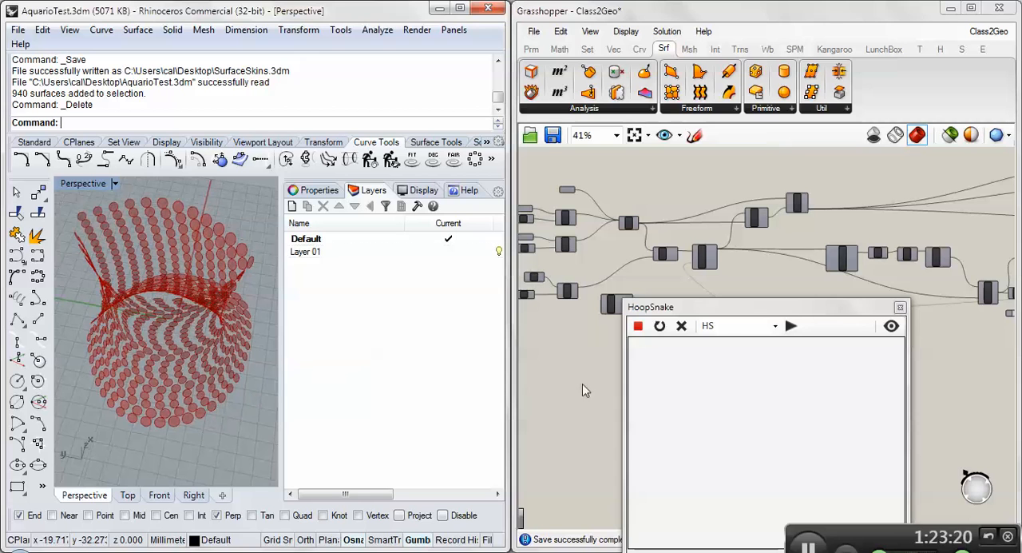
{"action": "left_click", "coordinate": [791, 326]}
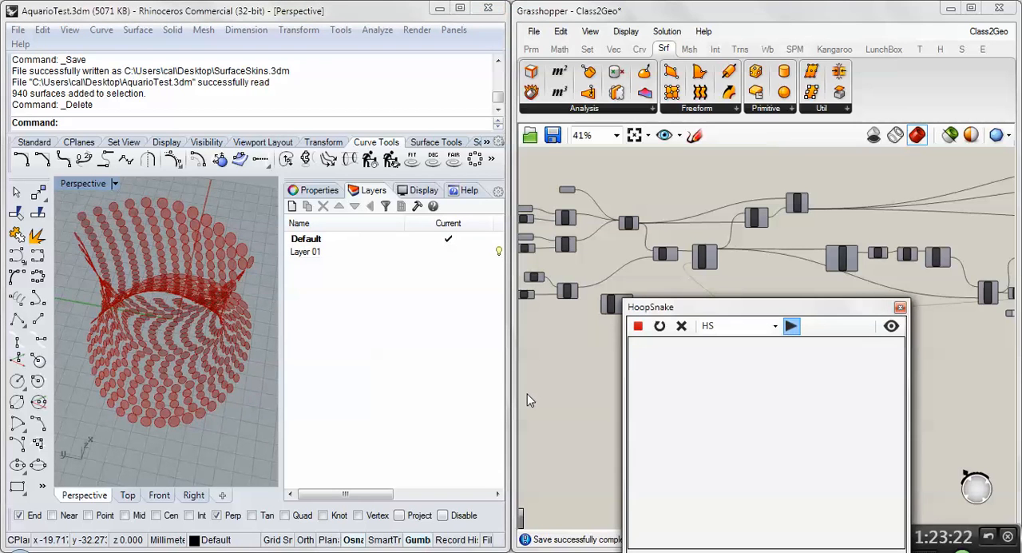
{"action": "right_click_drag", "start_coordinate": [225, 386], "coordinate": [275, 352]}
{"action": "scroll", "coordinate": [786, 272], "scroll_direction": "down", "scroll_amount": 3}
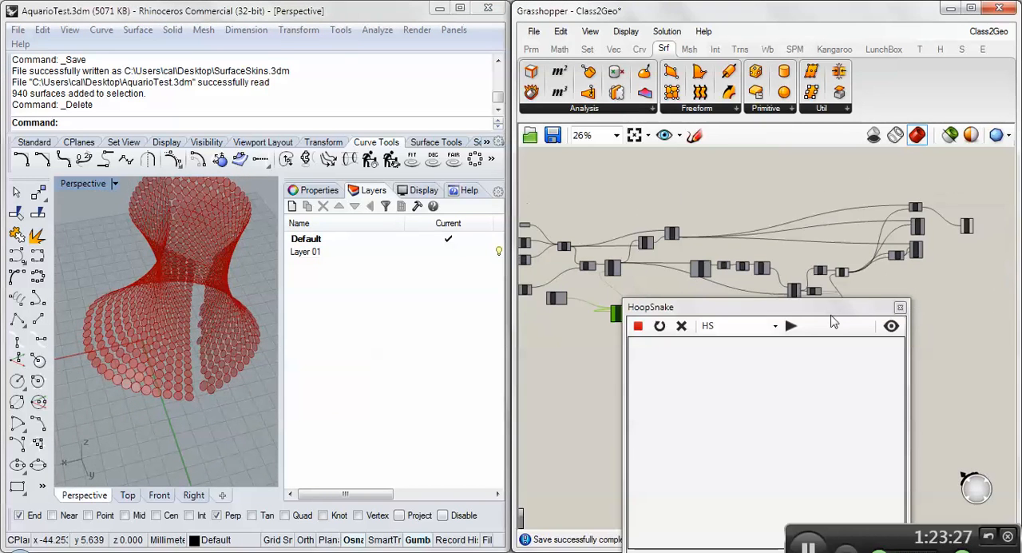
{"action": "left_click", "coordinate": [900, 306]}
{"action": "scroll", "coordinate": [715, 208], "scroll_direction": "up", "scroll_amount": 3}
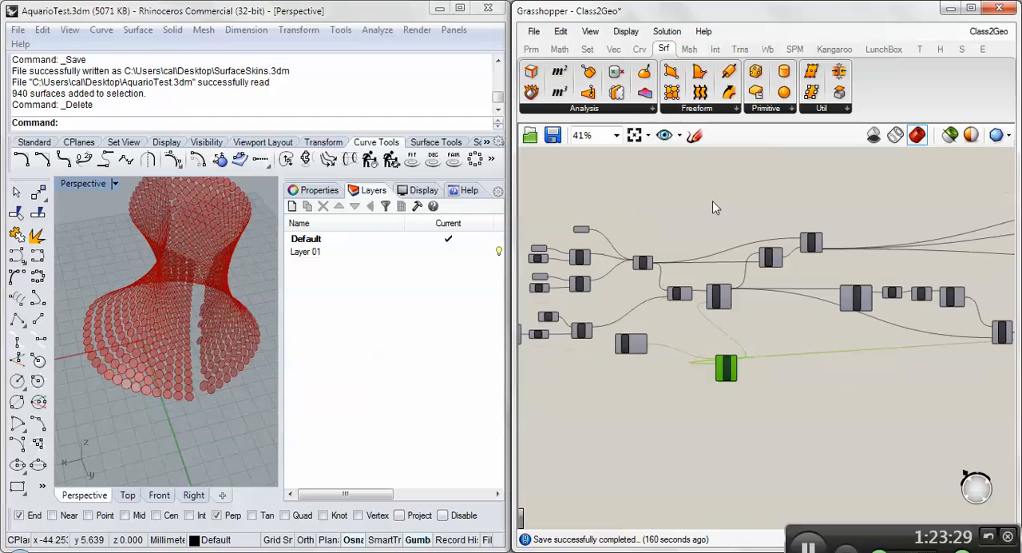